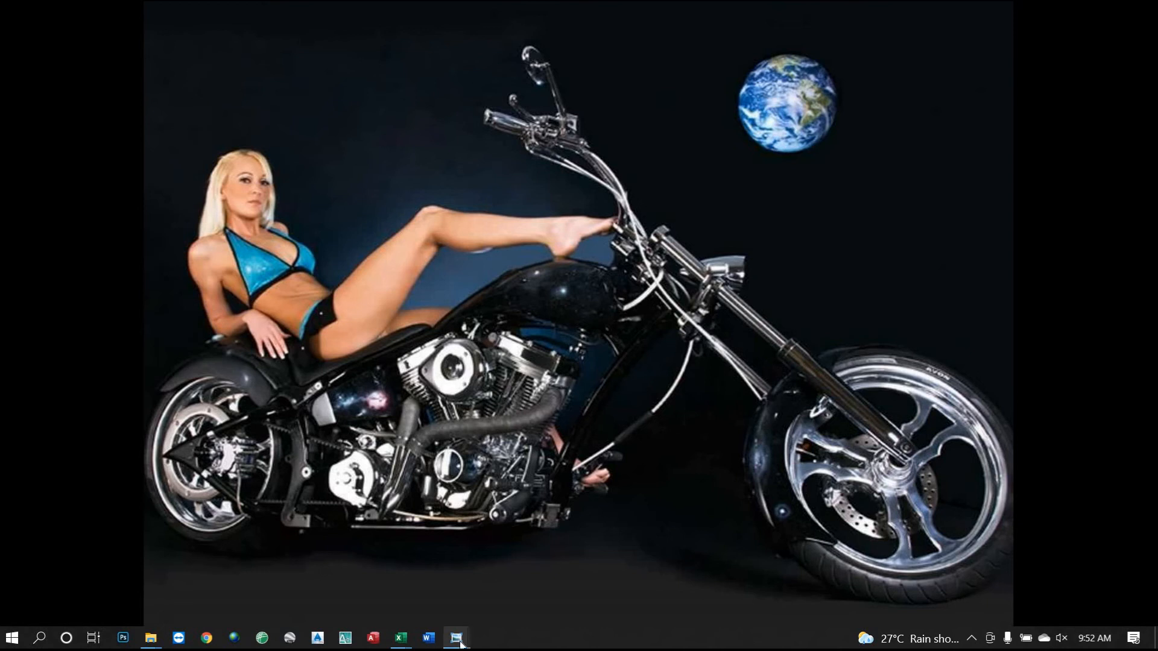
Bring the title certificate photo IMG20200814103110.jpg forward and zoom in on it.
mouse_move(460, 644)
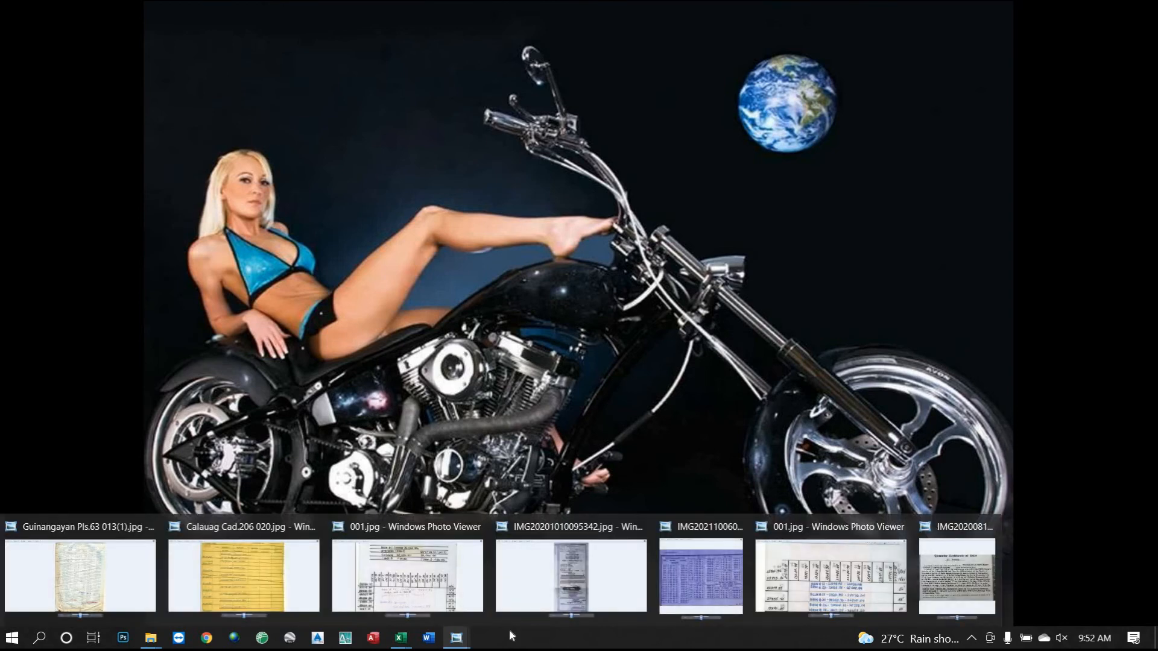
click(943, 566)
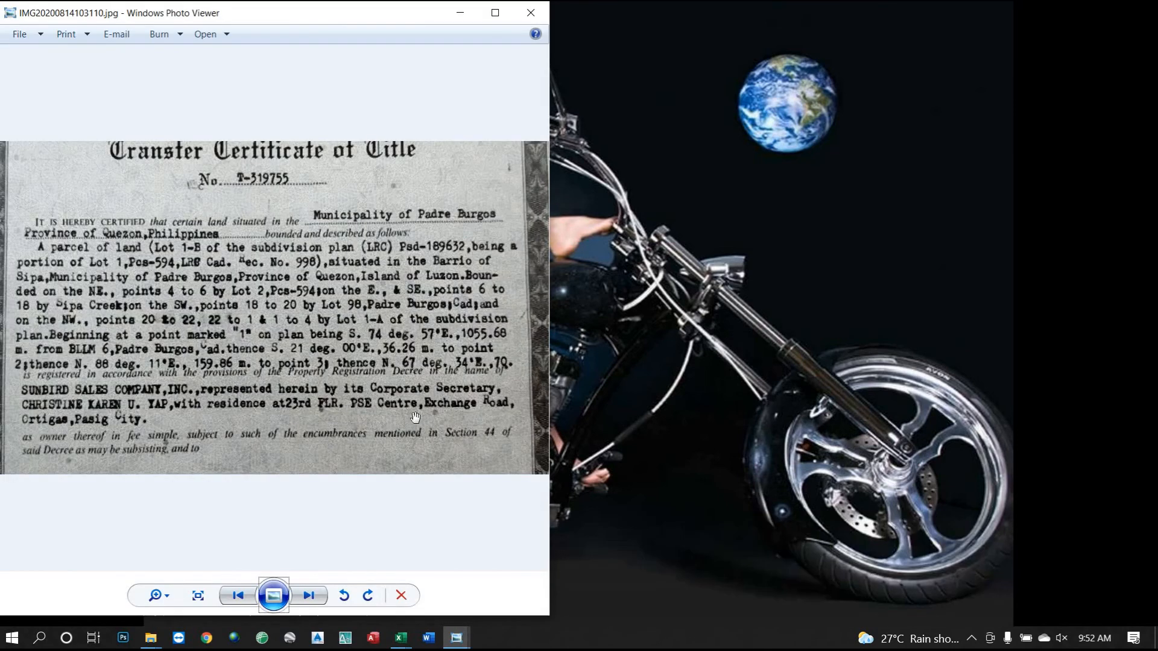
scroll(194, 304, up, 1)
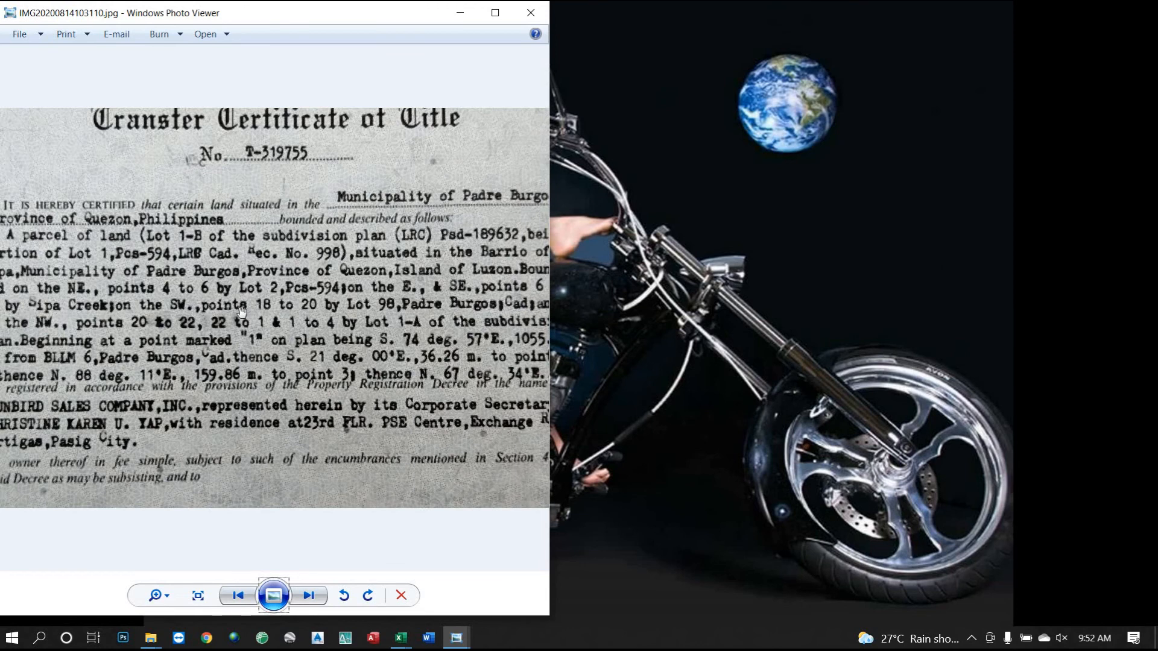
scroll(241, 313, down, 1)
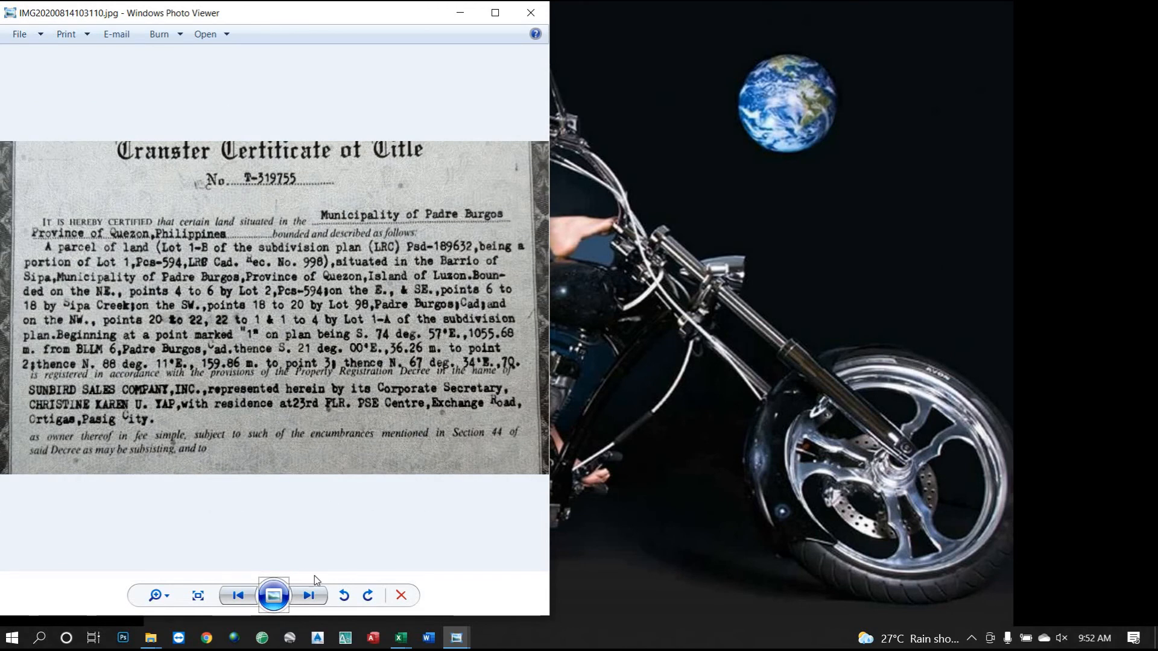
Check the title's next page, then return to the certificate's first page.
click(309, 596)
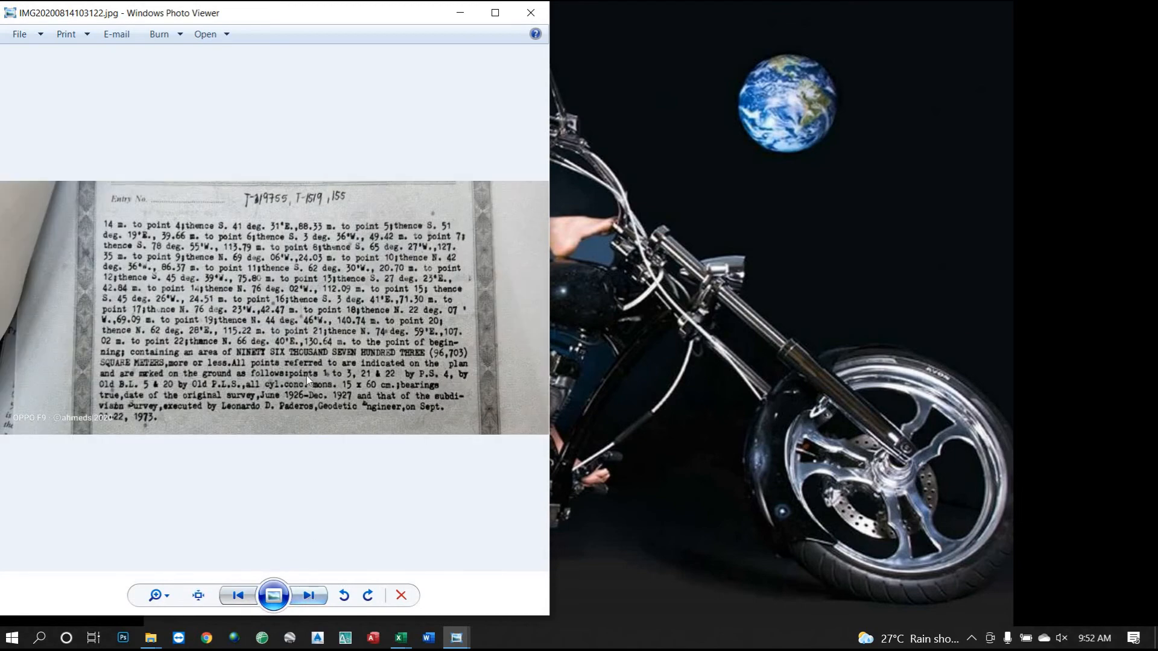
scroll(432, 398, up, 2)
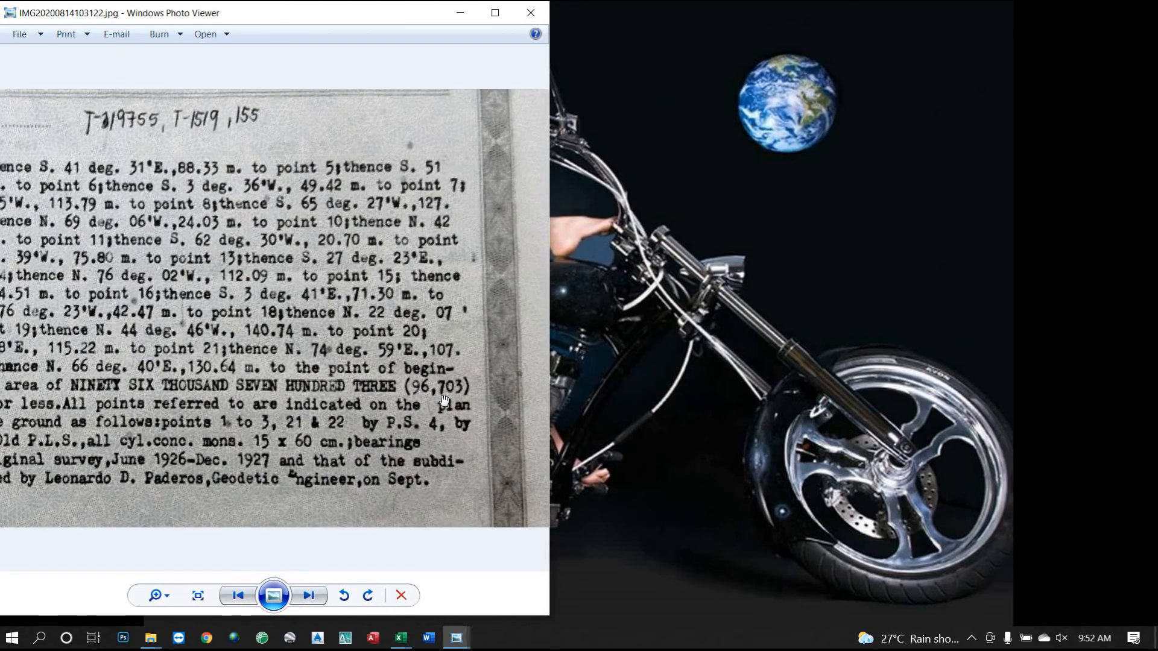
scroll(444, 400, down, 1)
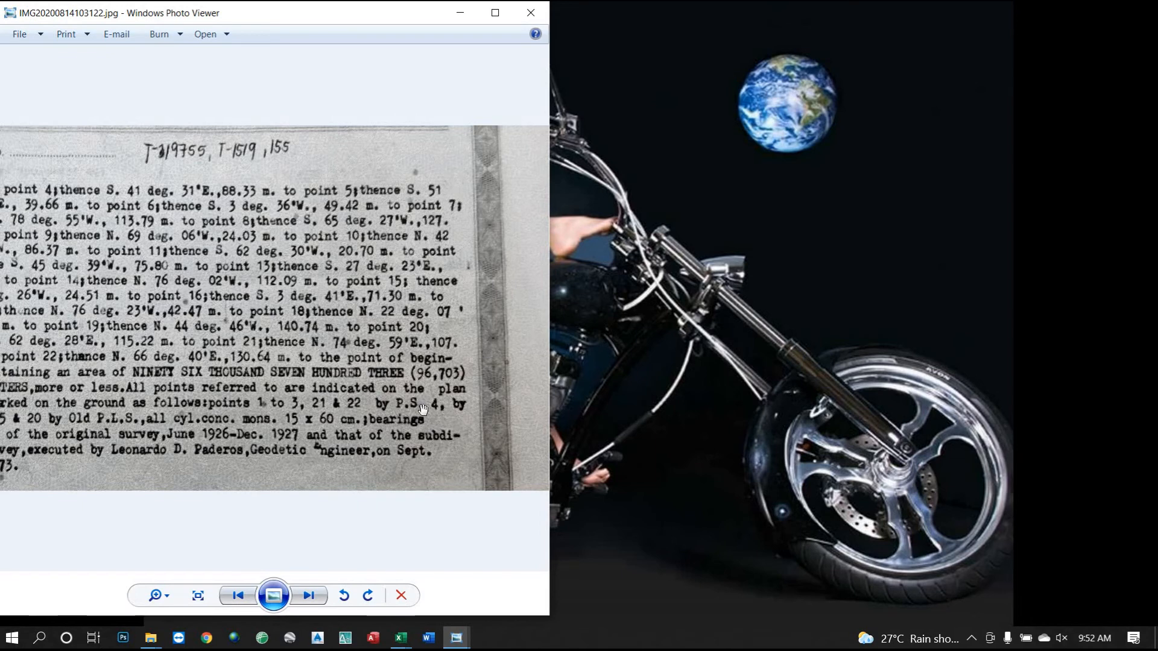
scroll(420, 468, down, 1)
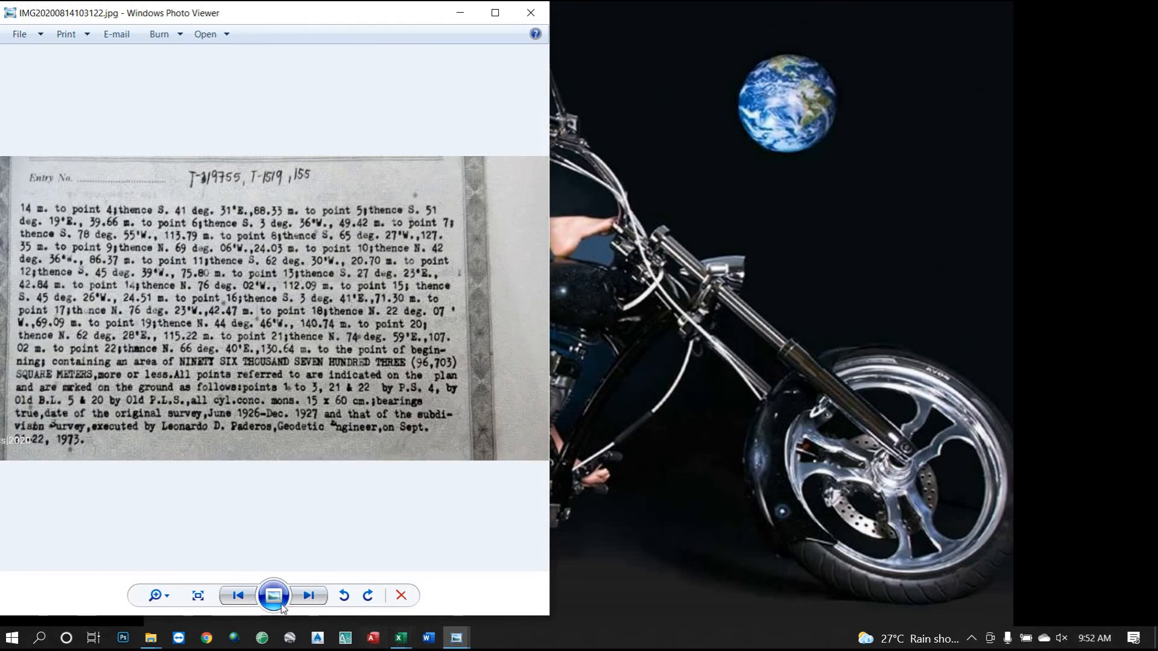
click(238, 596)
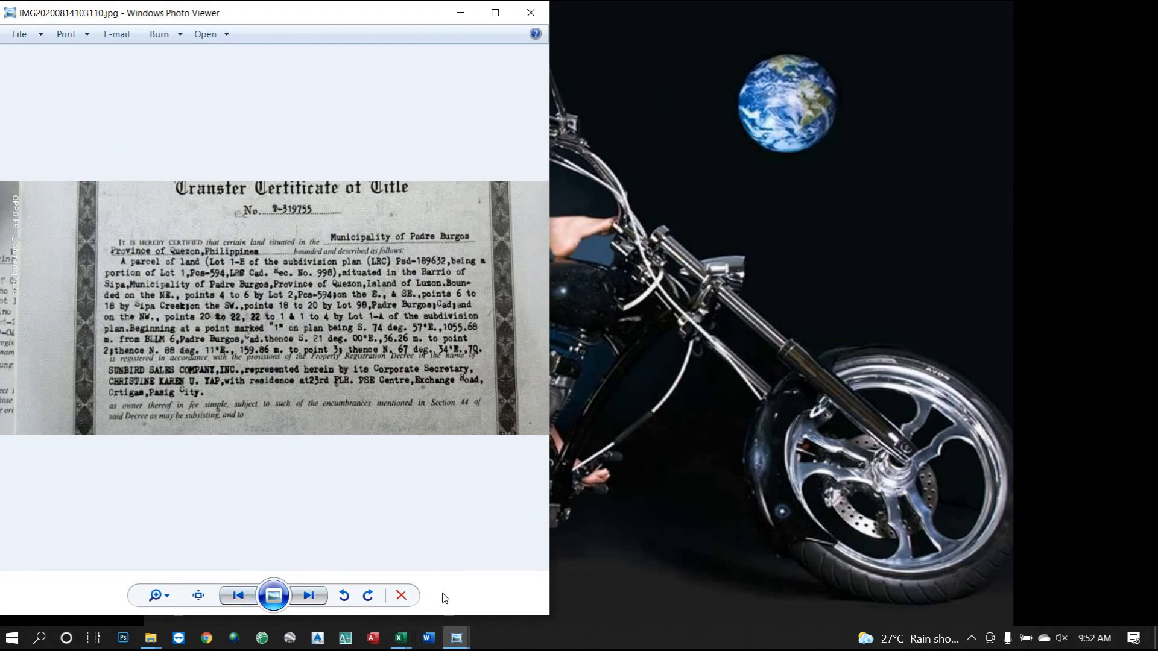
click(459, 639)
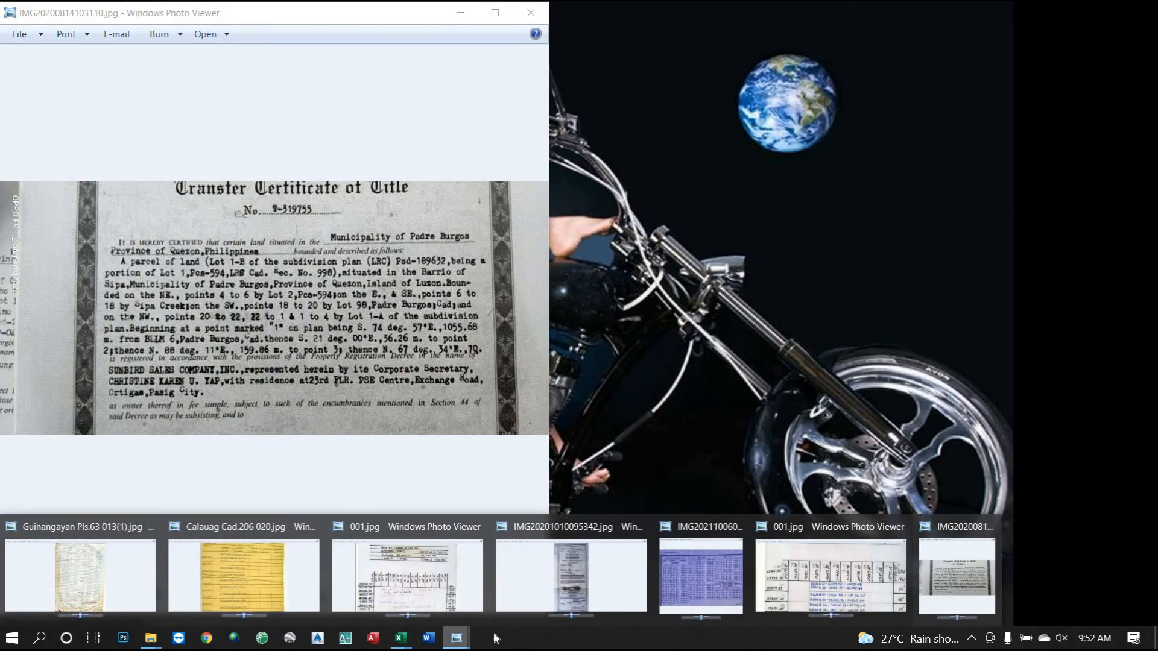
Bring the technical description photo IMG20211006091018.jpg forward beside the title certificate.
click(672, 589)
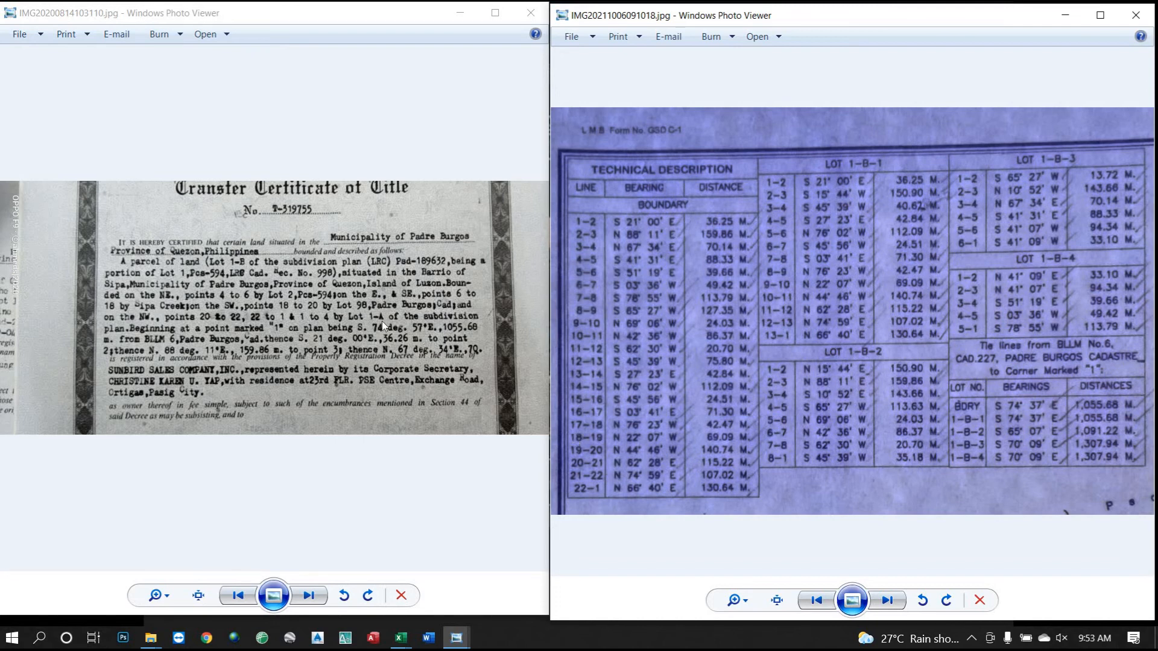
scroll(349, 333, up, 1)
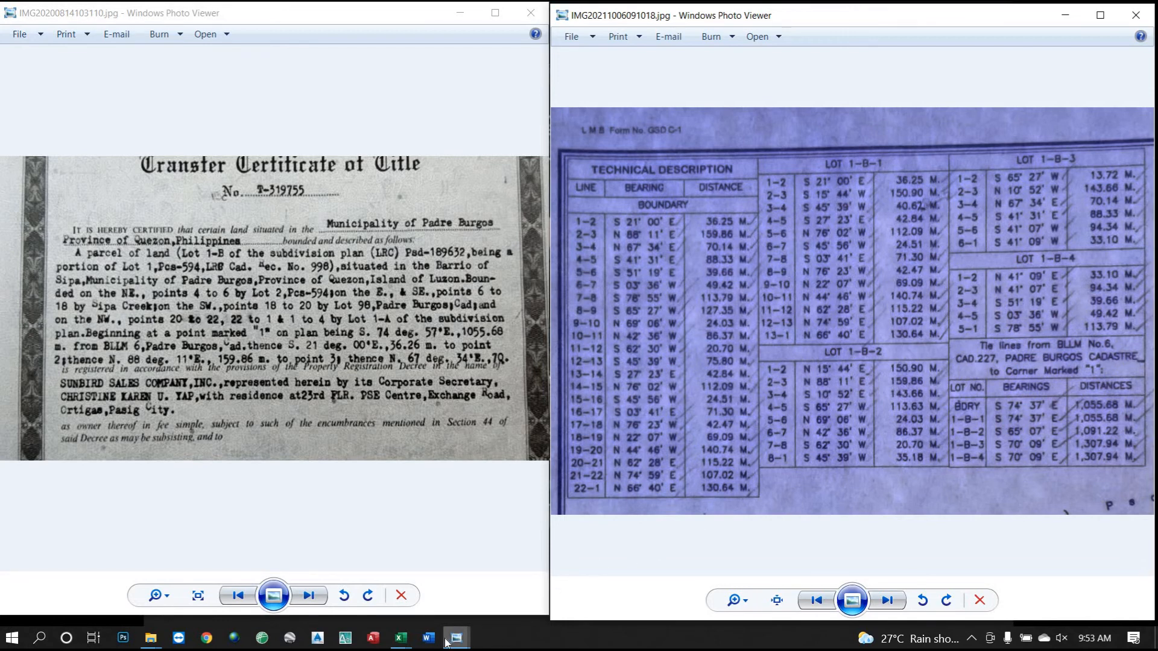
click(403, 641)
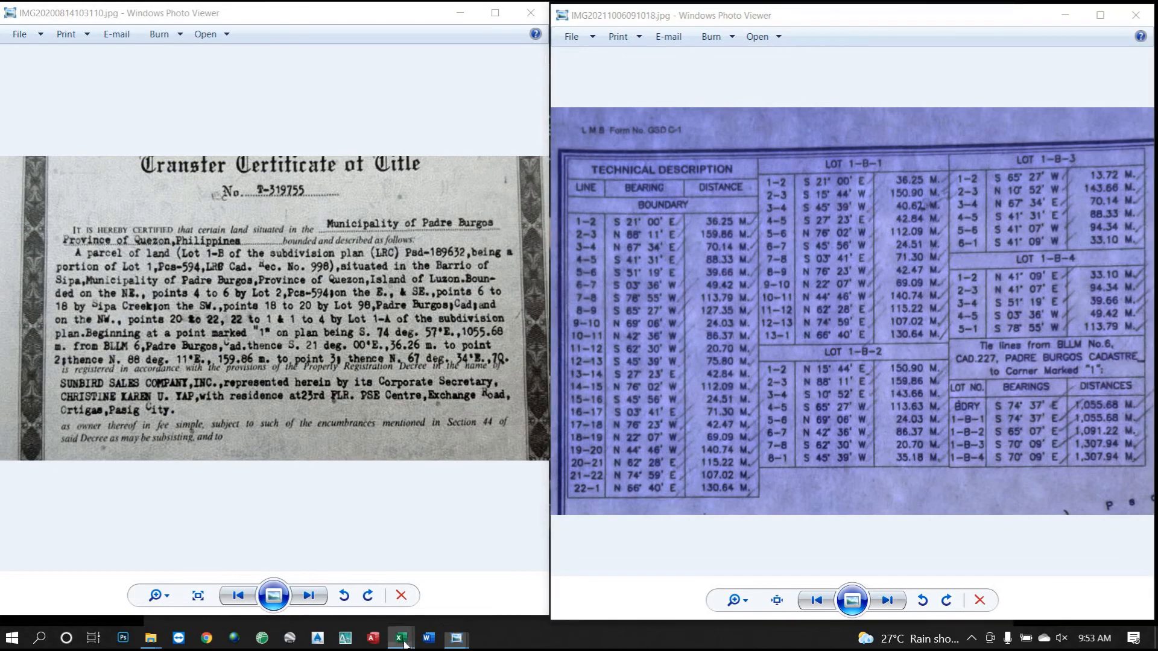
Bring the SUNBIRD(T-319755).xlsx workbook forward and inspect the NAME (D4) and BARRIO (D5) entries.
click(365, 594)
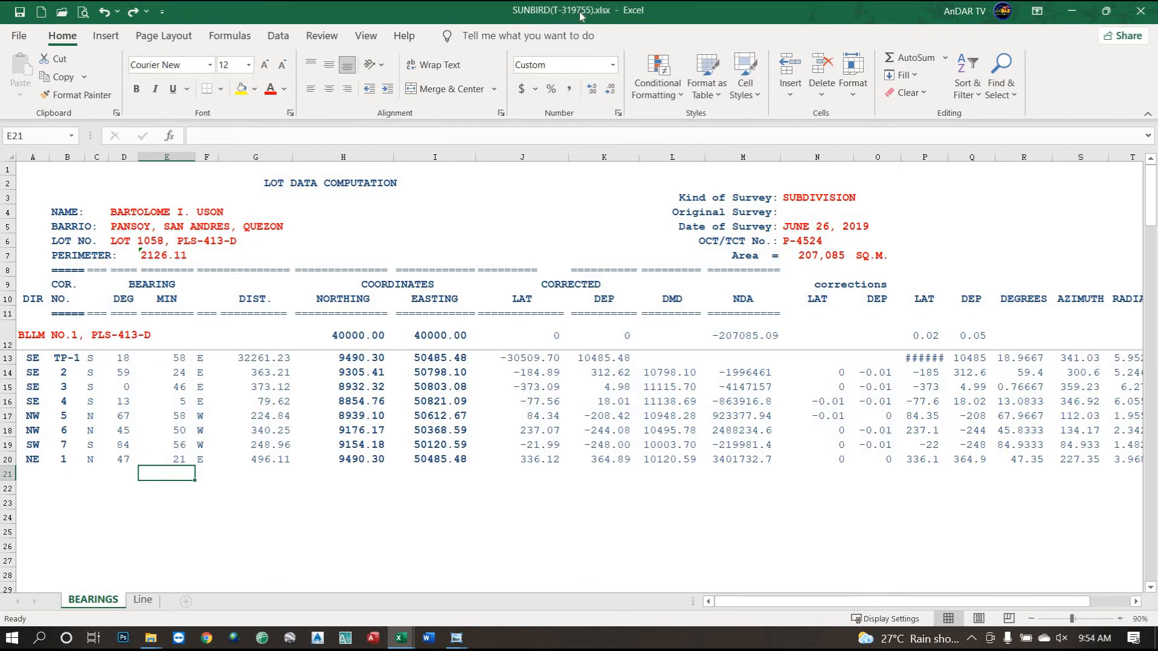
click(171, 227)
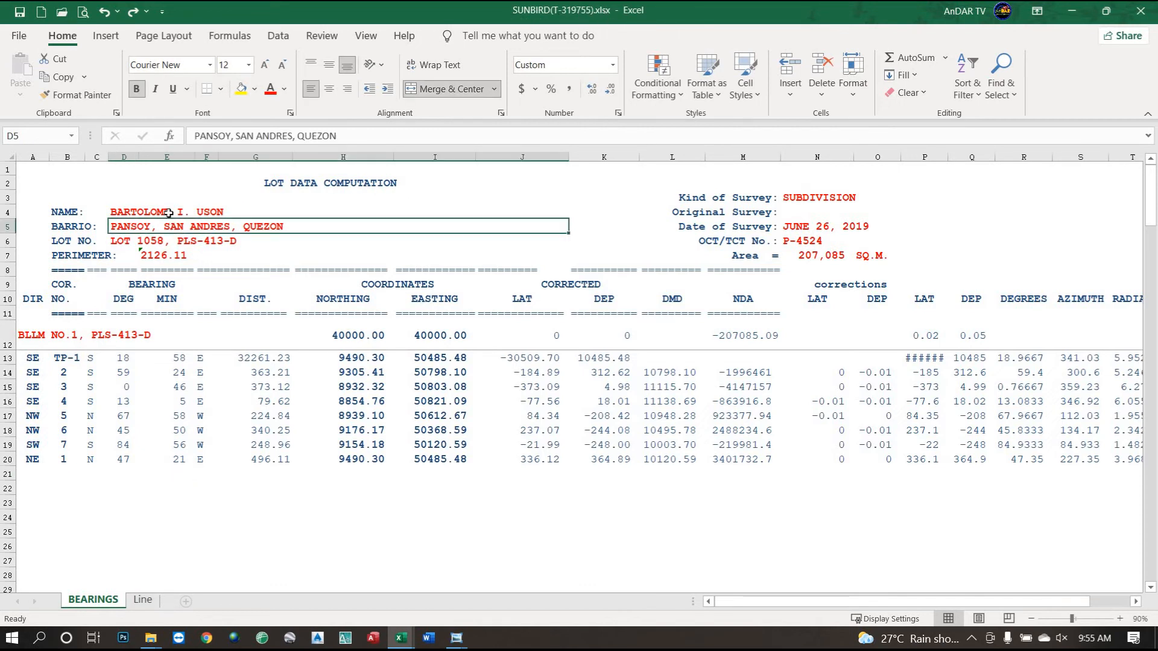
click(169, 214)
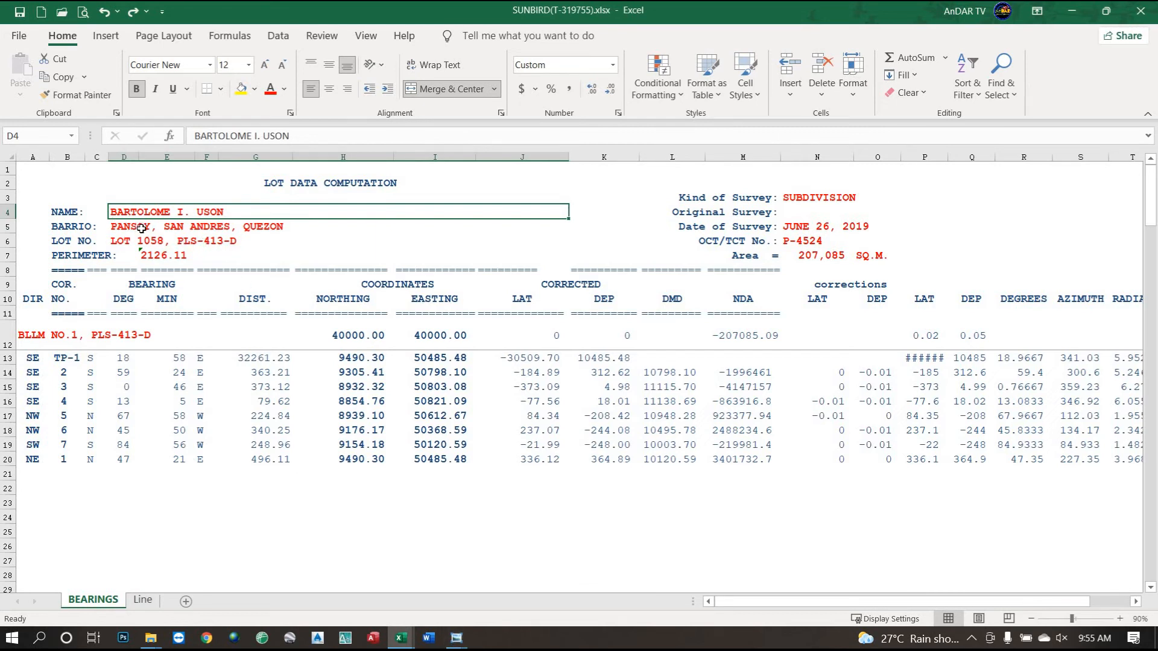
click(170, 230)
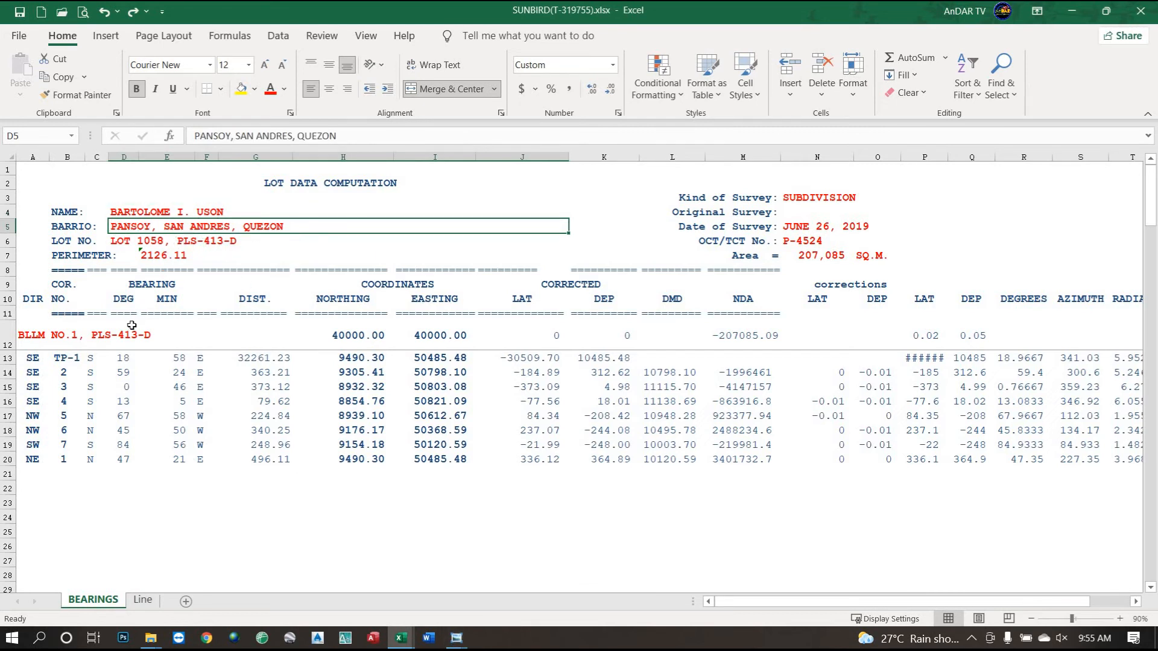
click(165, 213)
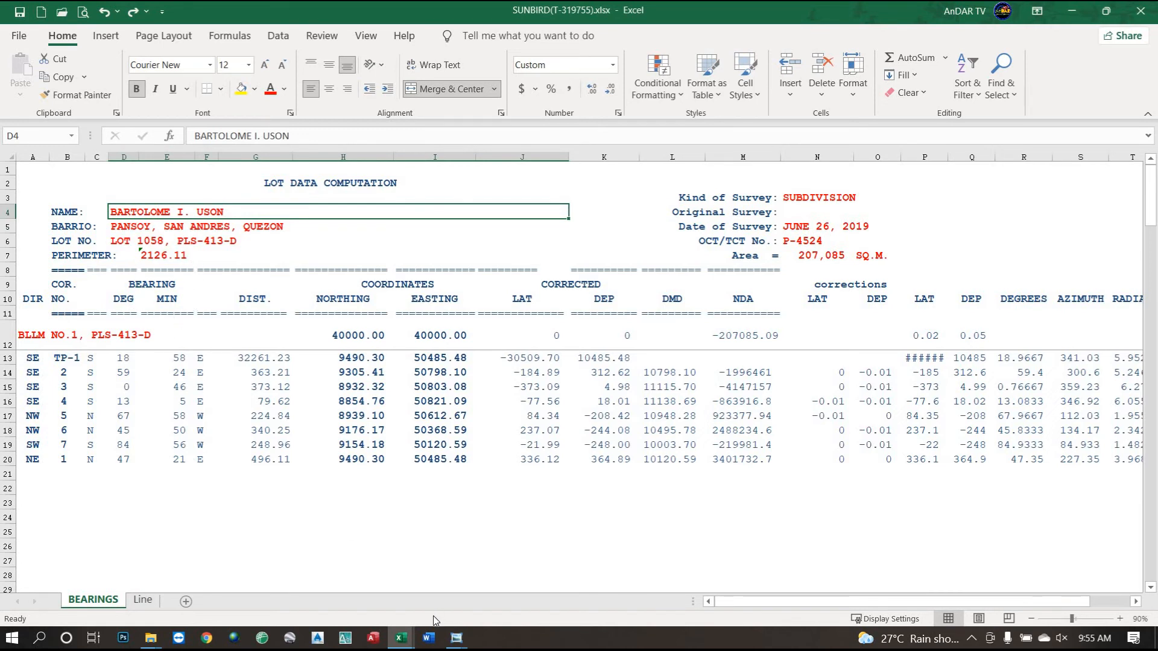
mouse_move(461, 645)
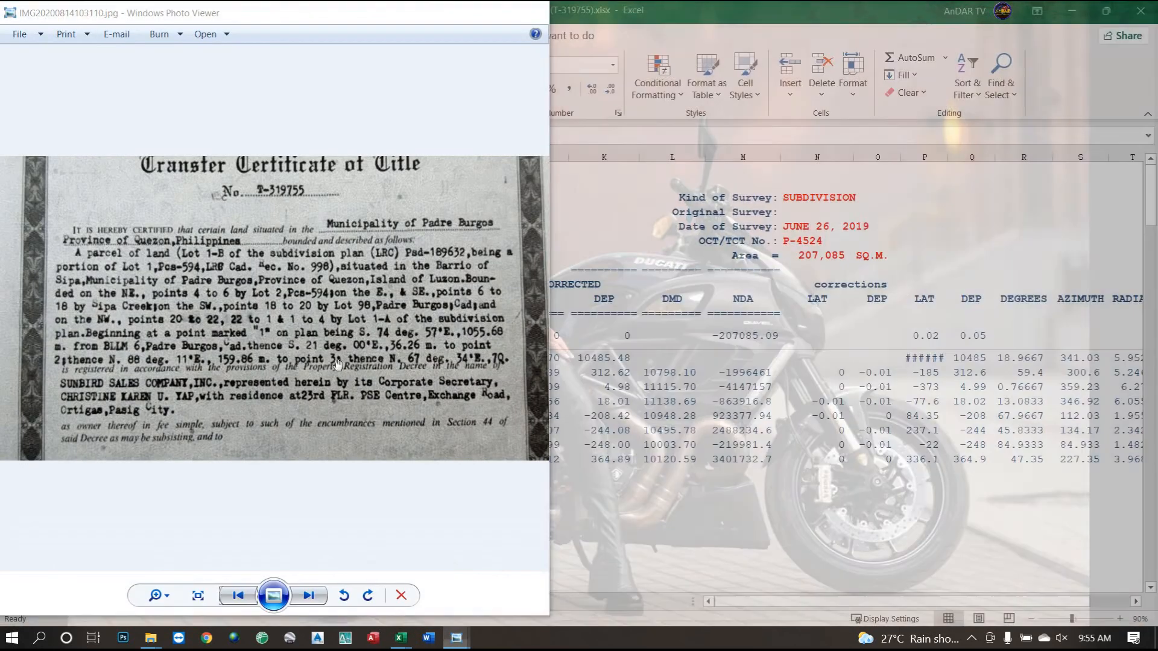
Zoom the certificate photo, then restore Excel to a smaller window so both photos show.
click(957, 576)
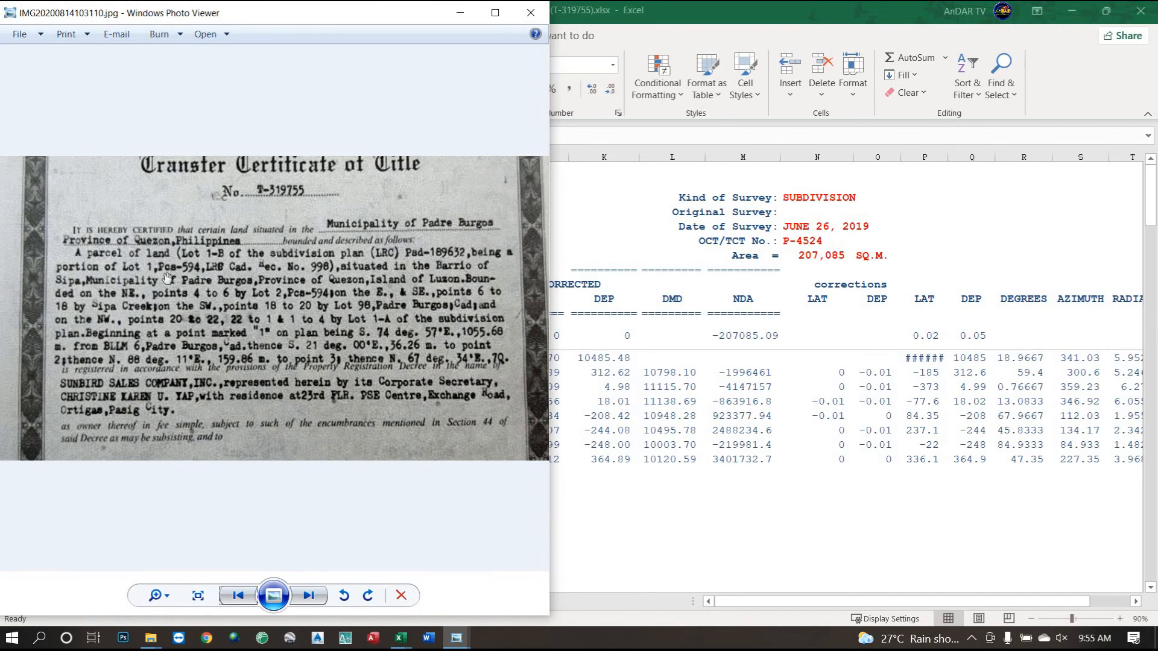
scroll(167, 281, up, 1)
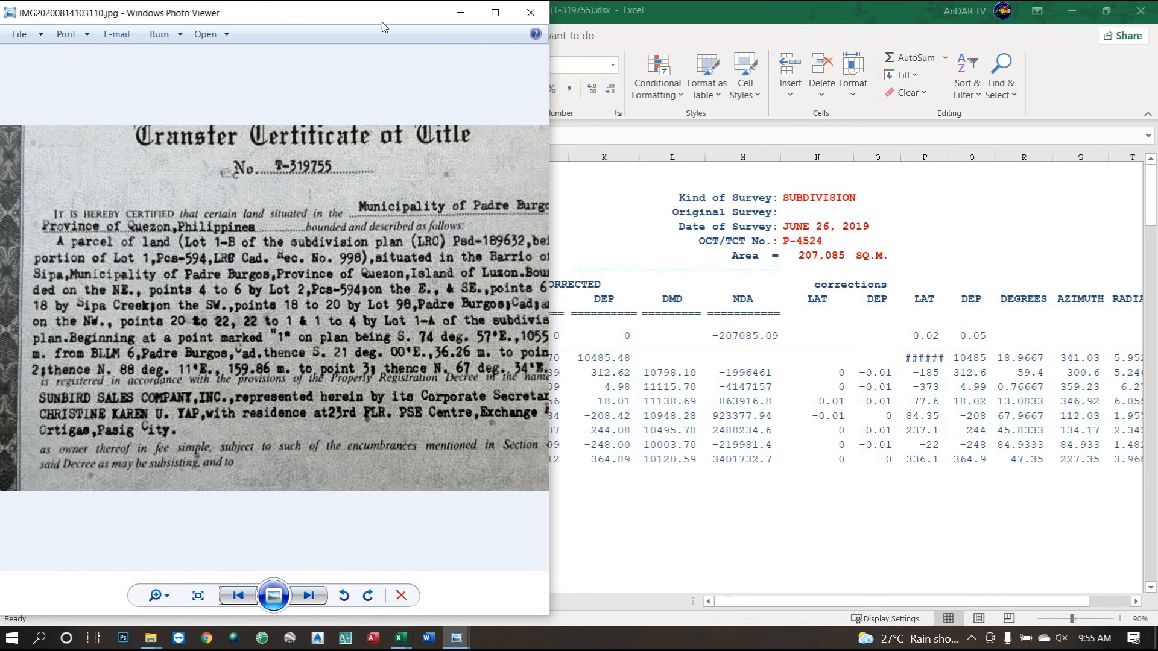
click(594, 25)
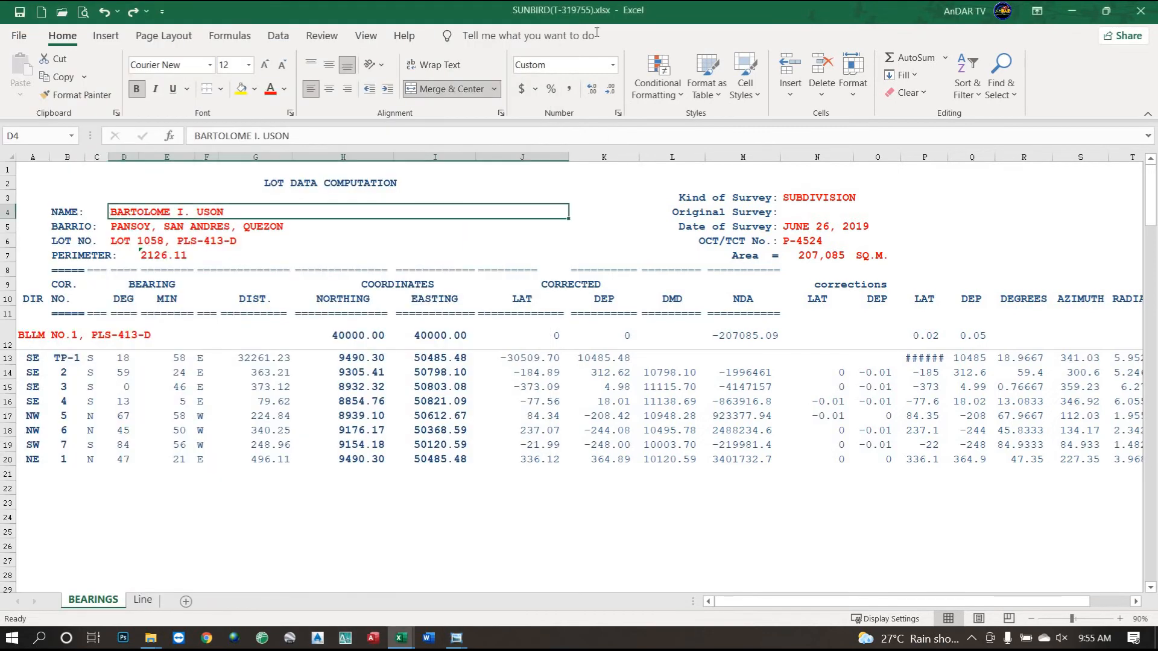
click(1106, 10)
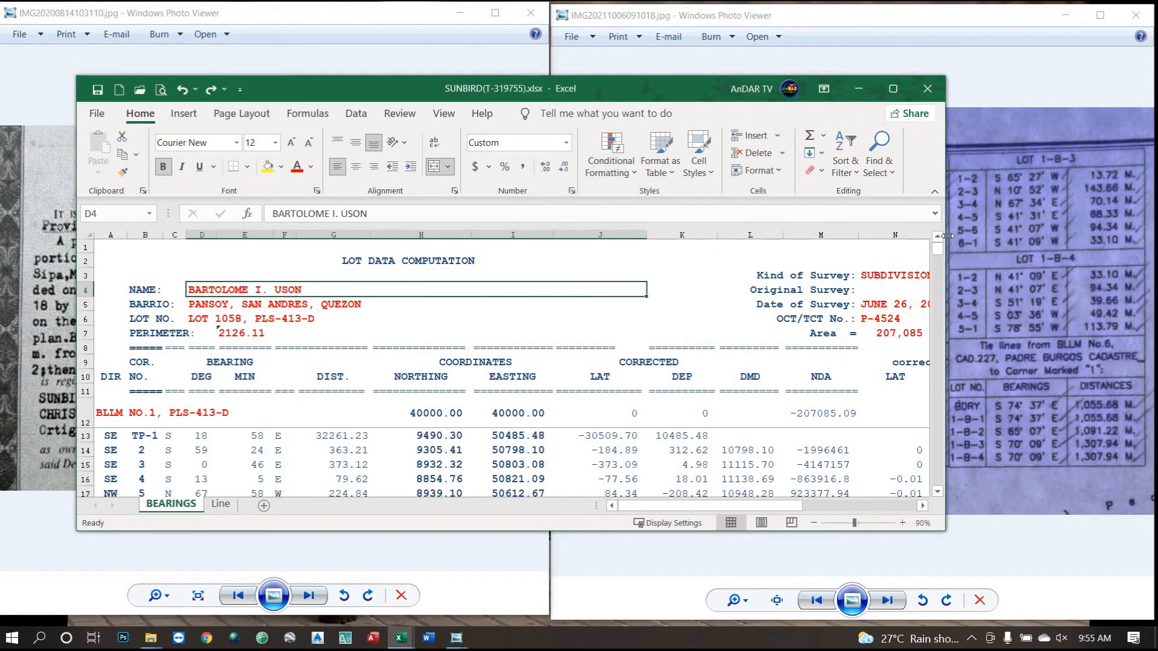
Place Excel on the right half and enter 'SUNBIRD SALES COMPANY, INC.' as the NAME in D4.
drag(836, 238, 624, 238)
drag(275, 90, 748, 16)
drag(1118, 486, 1151, 614)
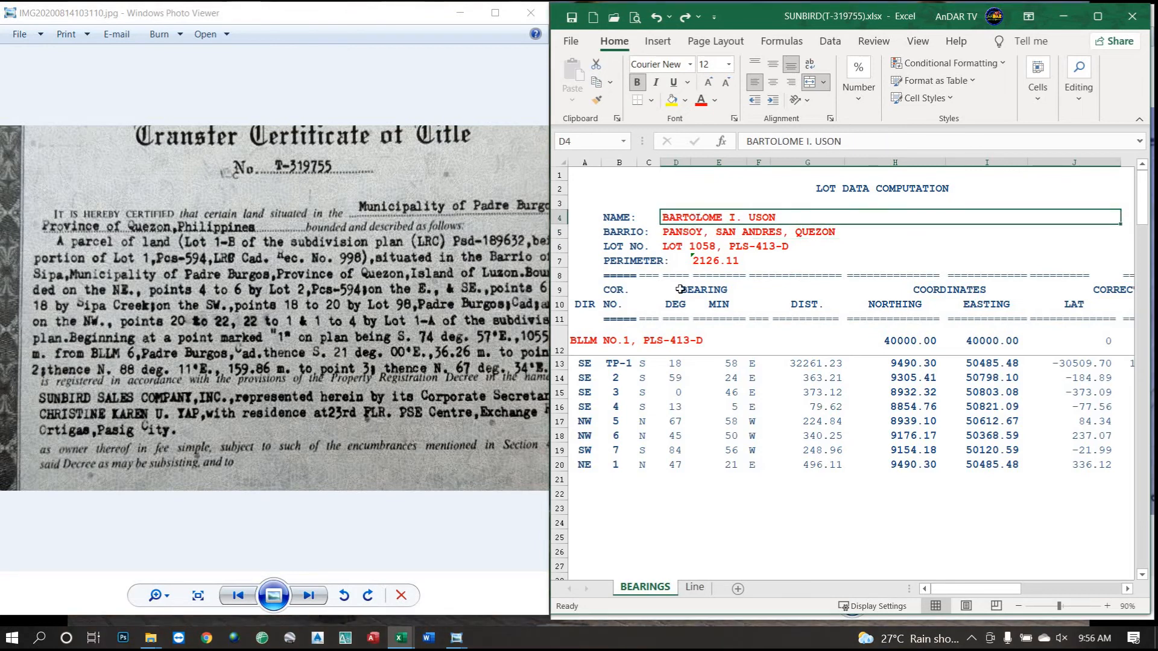
text(SUNBIRD SA)
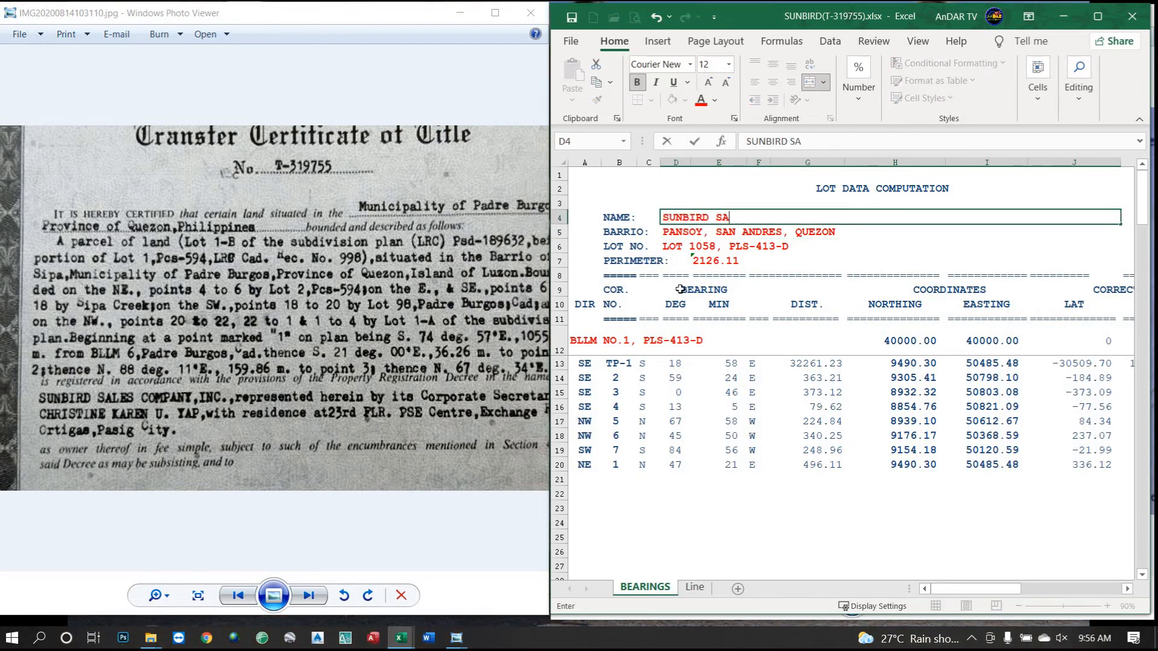
text(LES COMPANY, INC.)
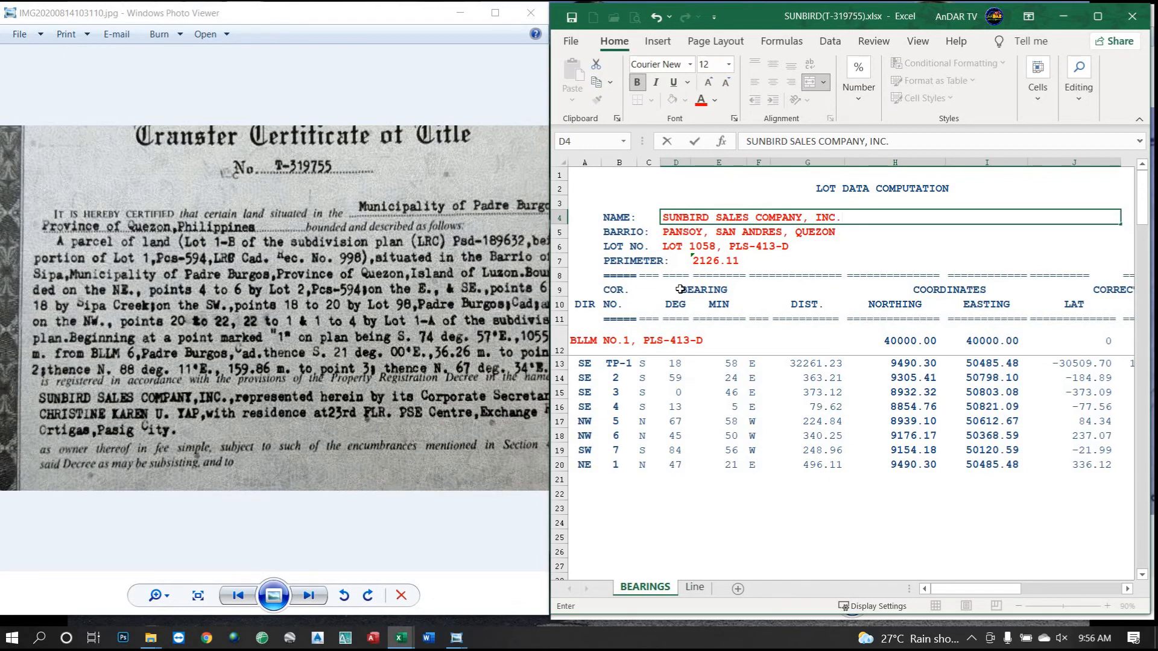
key(Return)
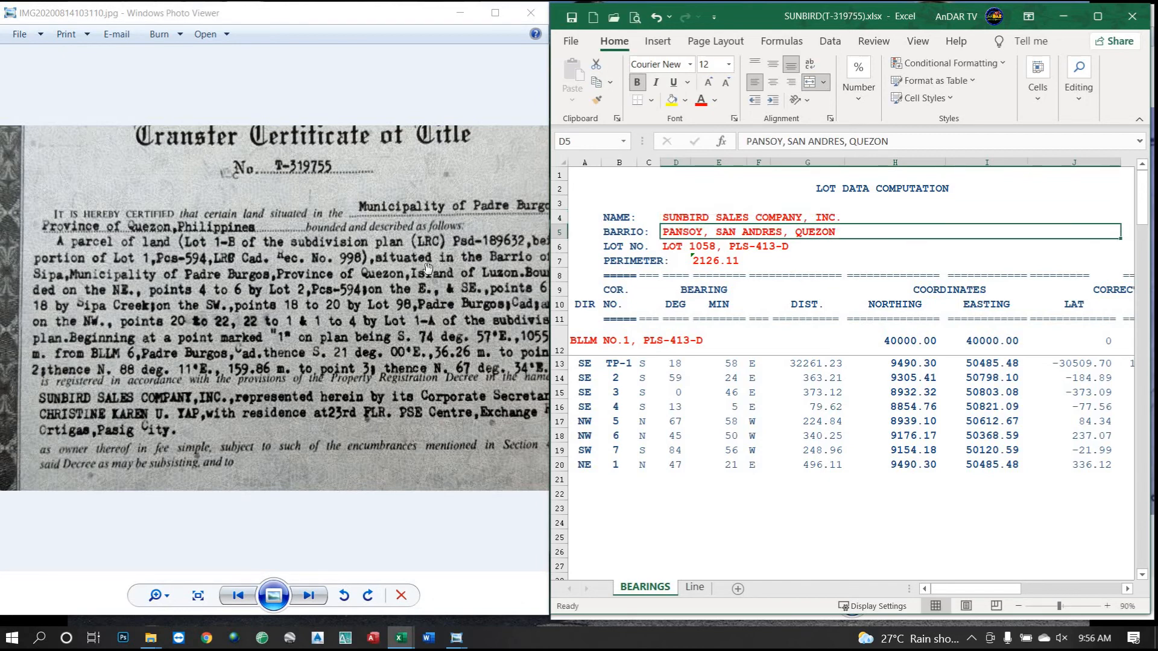
Enter 'SIPA, PADRE BURGOS, QUEZON' as the BARRIO in D5.
drag(294, 264, 281, 264)
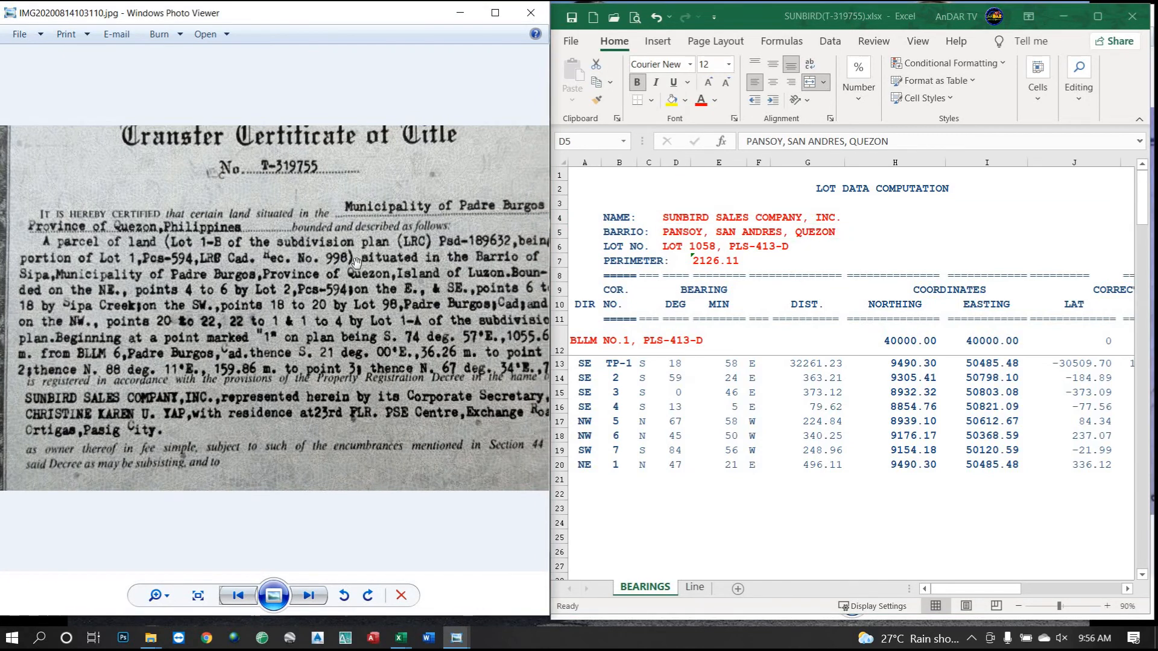
drag(375, 266, 242, 283)
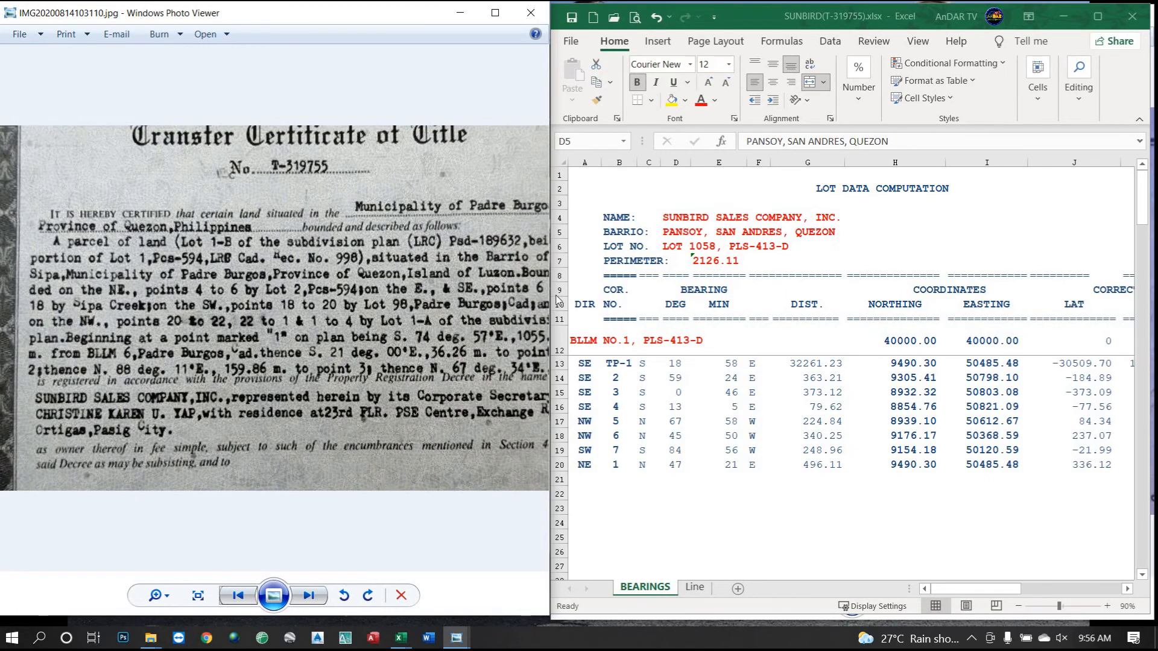
click(687, 233)
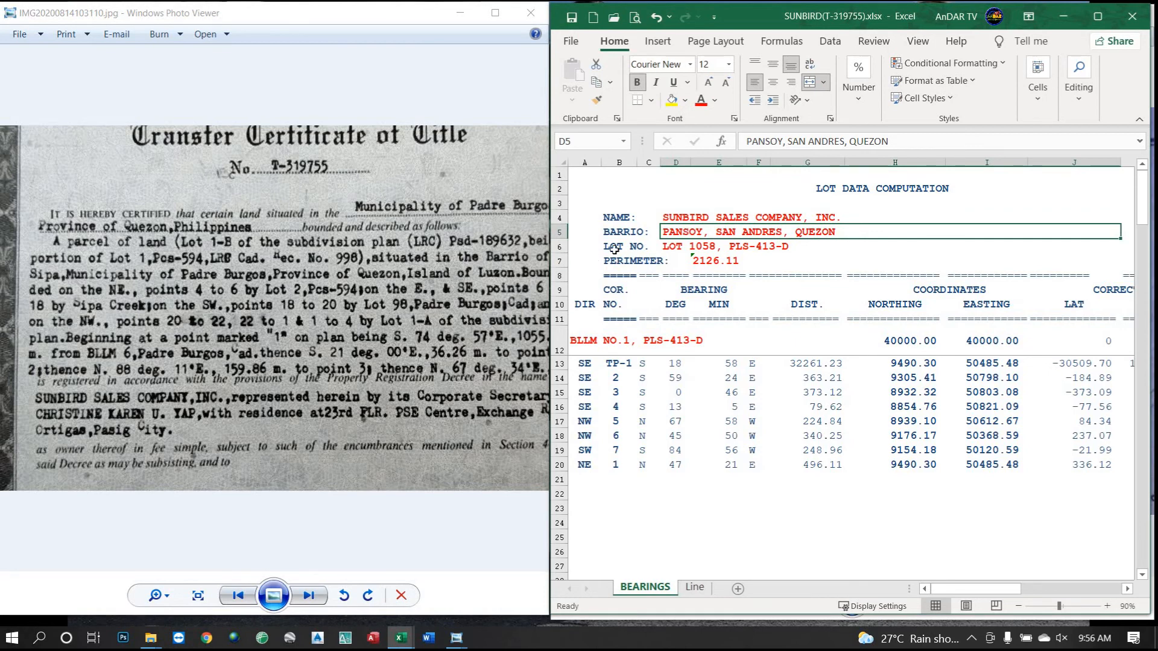
text(SIPA)
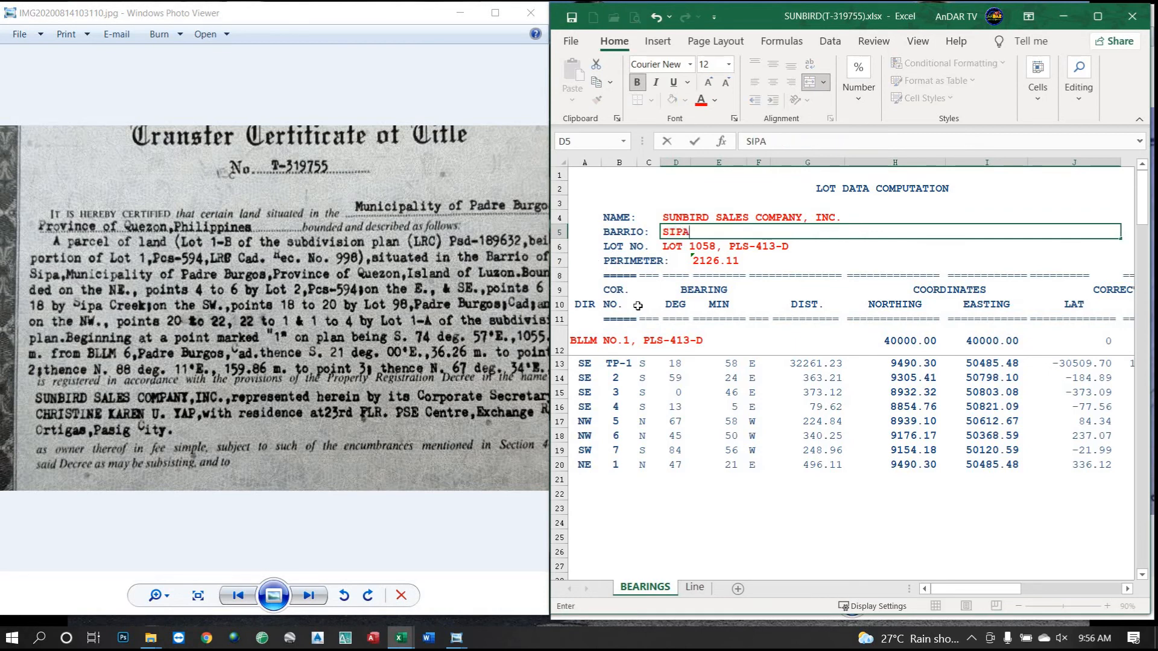
text(,)
text(PADRE BURG)
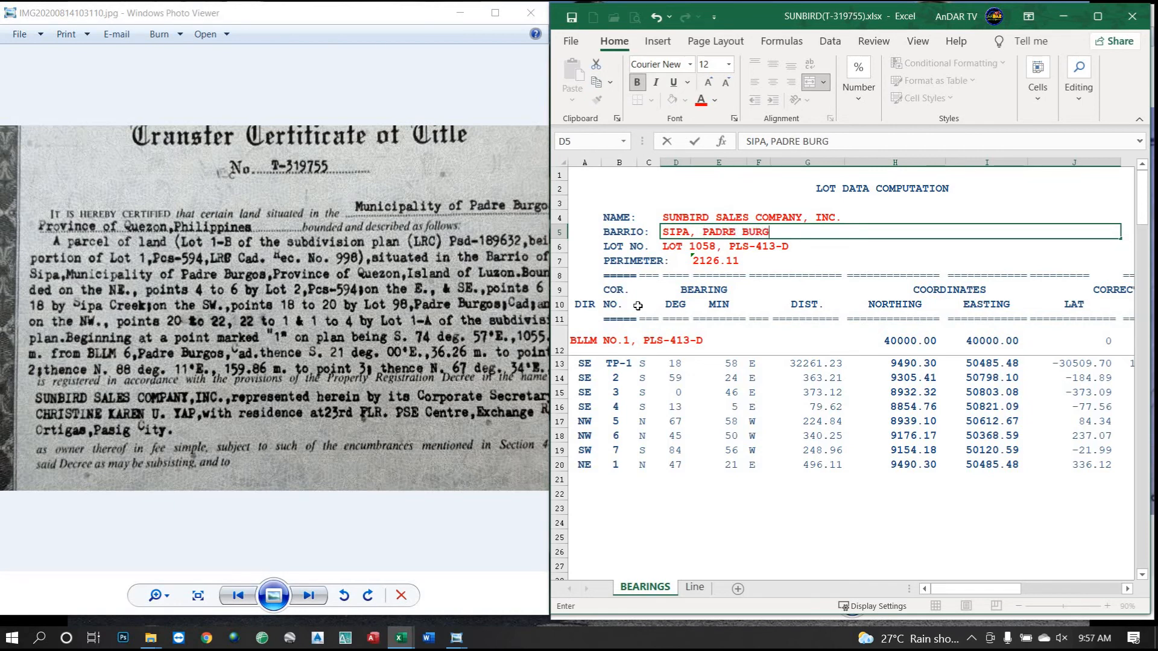
text(OS, QUEZON)
key(Return)
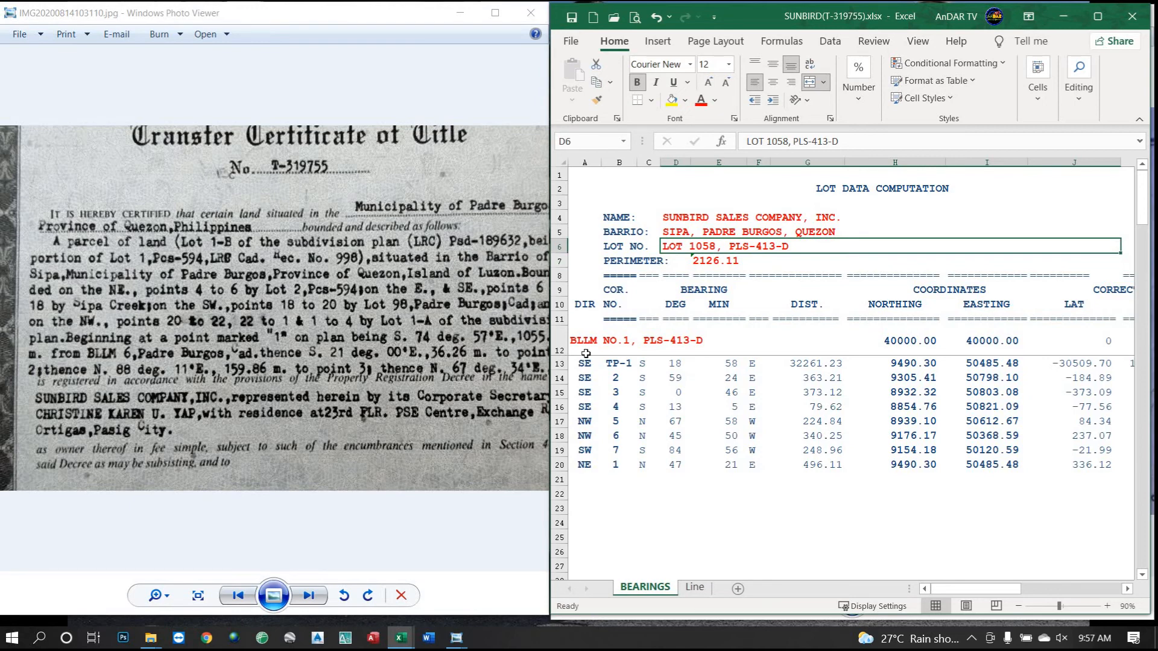
Change the LOT NO. in D6 to 'LOT 1-B, (LRC)Psd-189632'.
text(LOT)
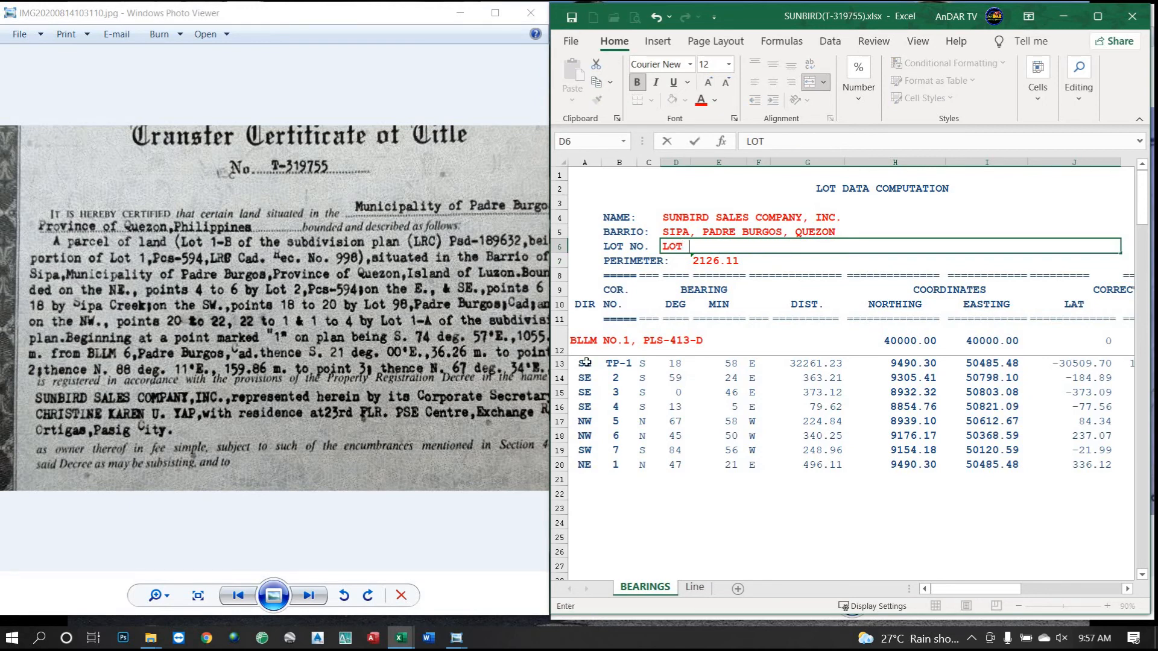
text( 1-B, (LRC))
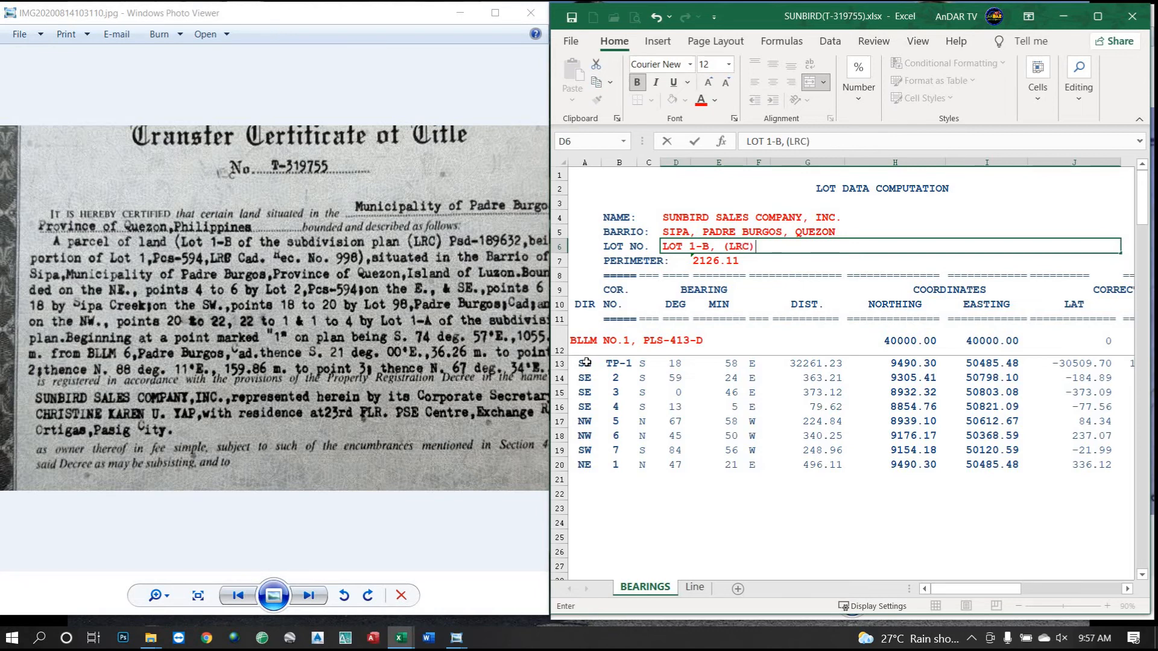
text(ps)
key(BackSpace)
key(BackSpace)
text(Psd-189632)
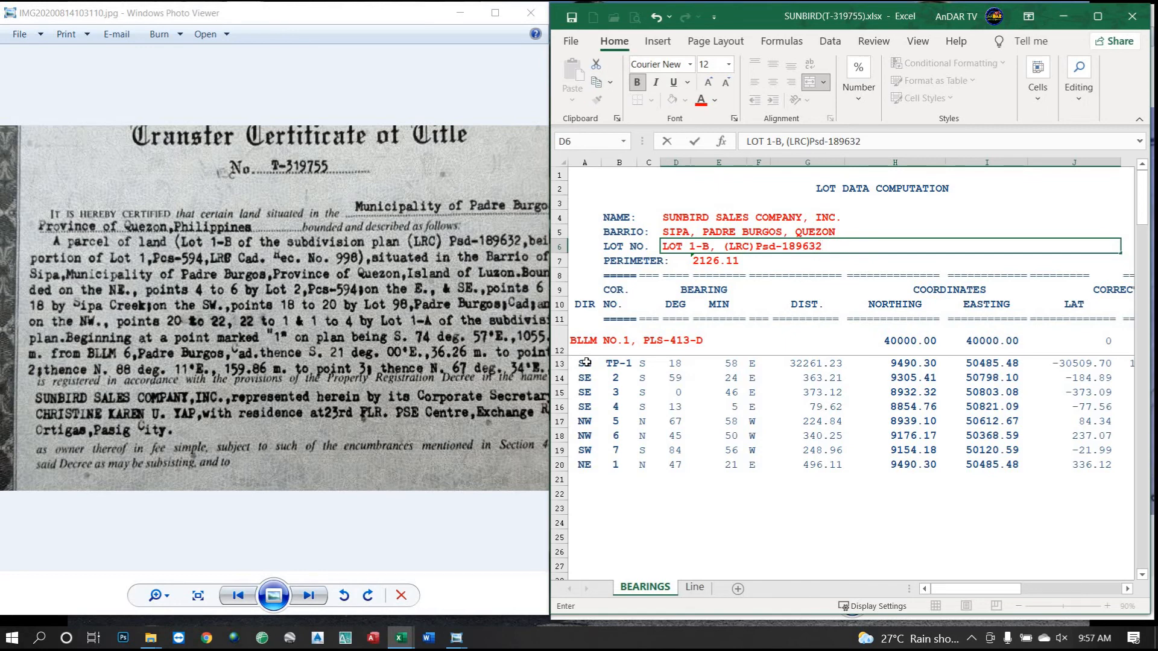
key(Return)
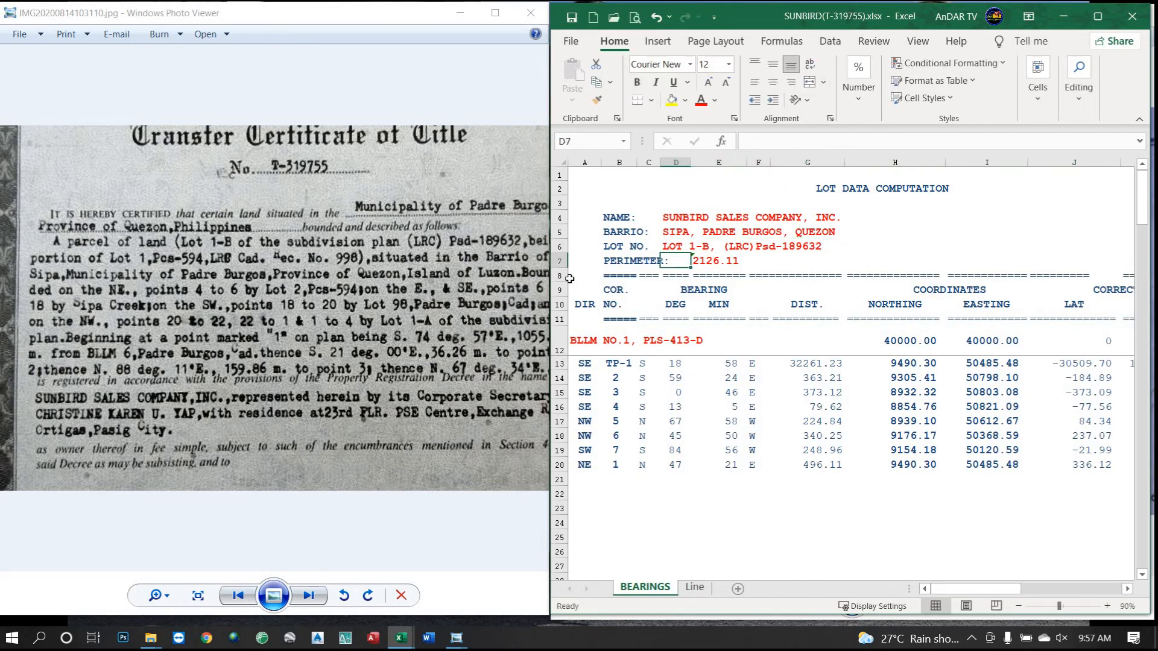
click(719, 263)
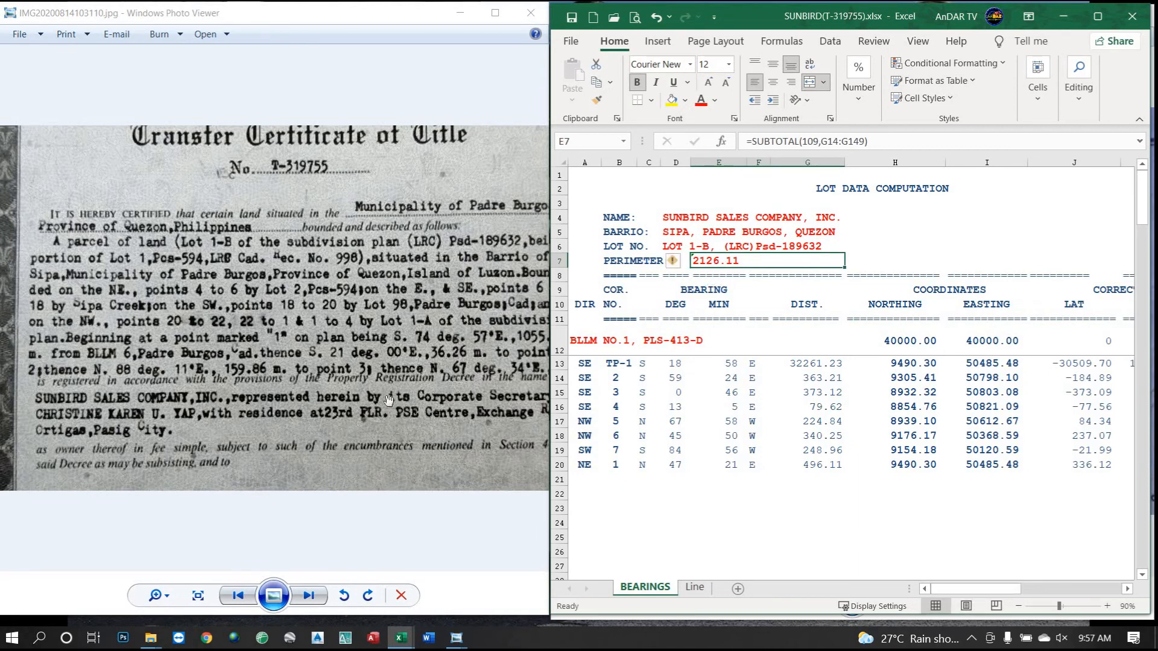
click(401, 354)
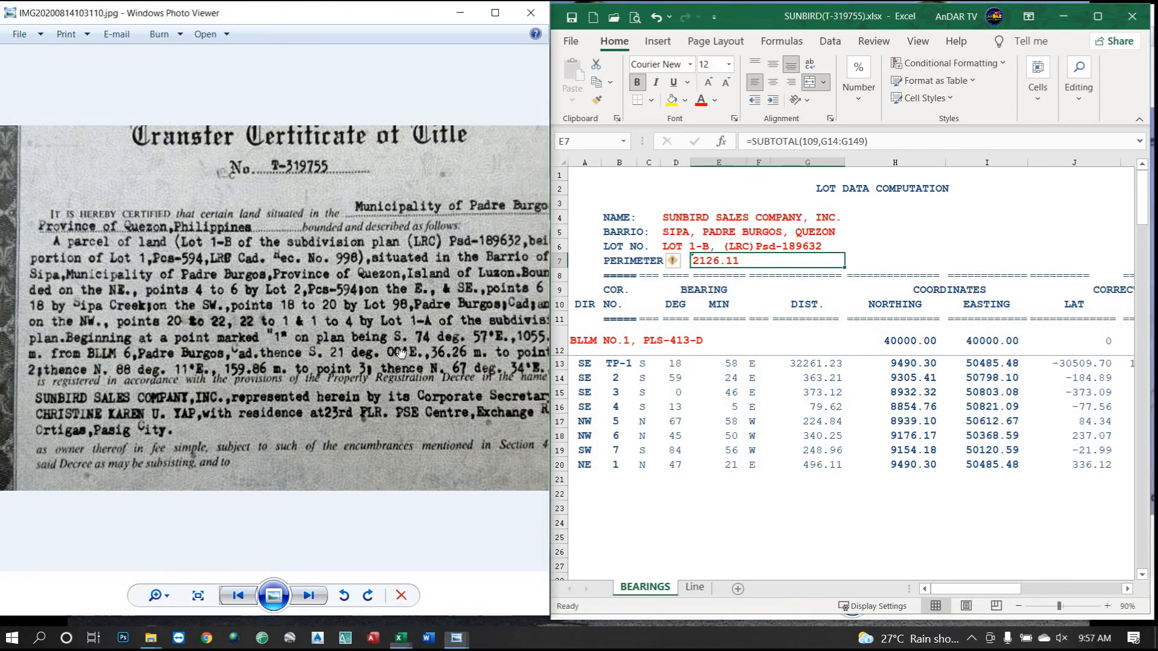
click(597, 343)
click(595, 342)
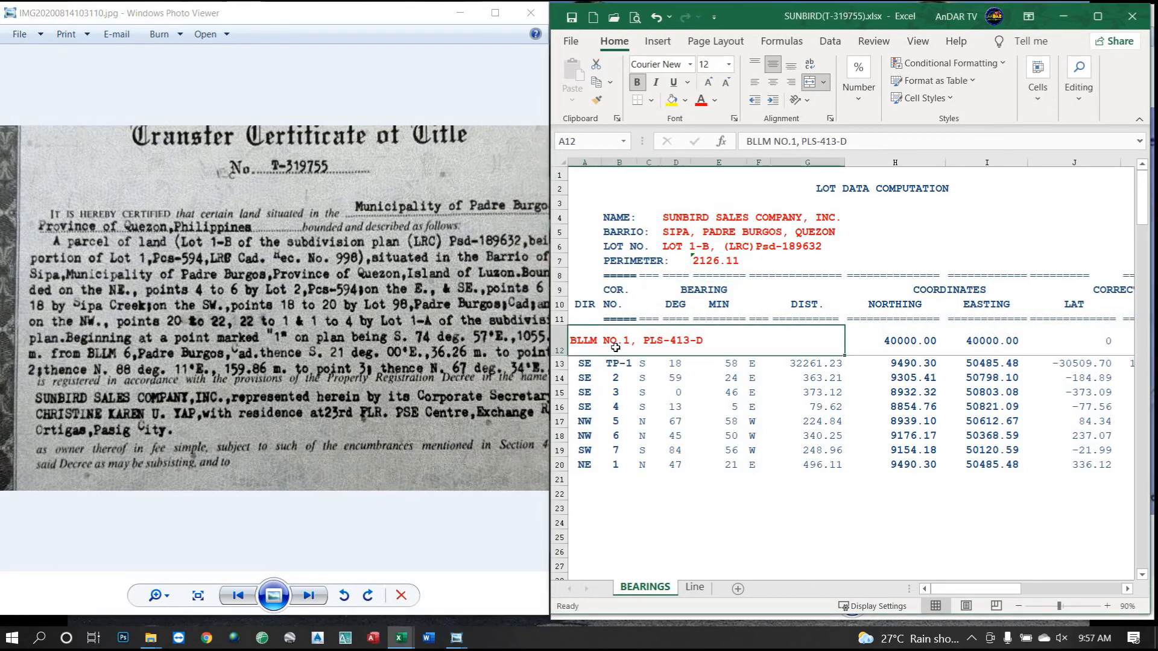
mouse_move(379, 330)
mouse_down()
mouse_move(319, 334)
mouse_move(374, 330)
mouse_up()
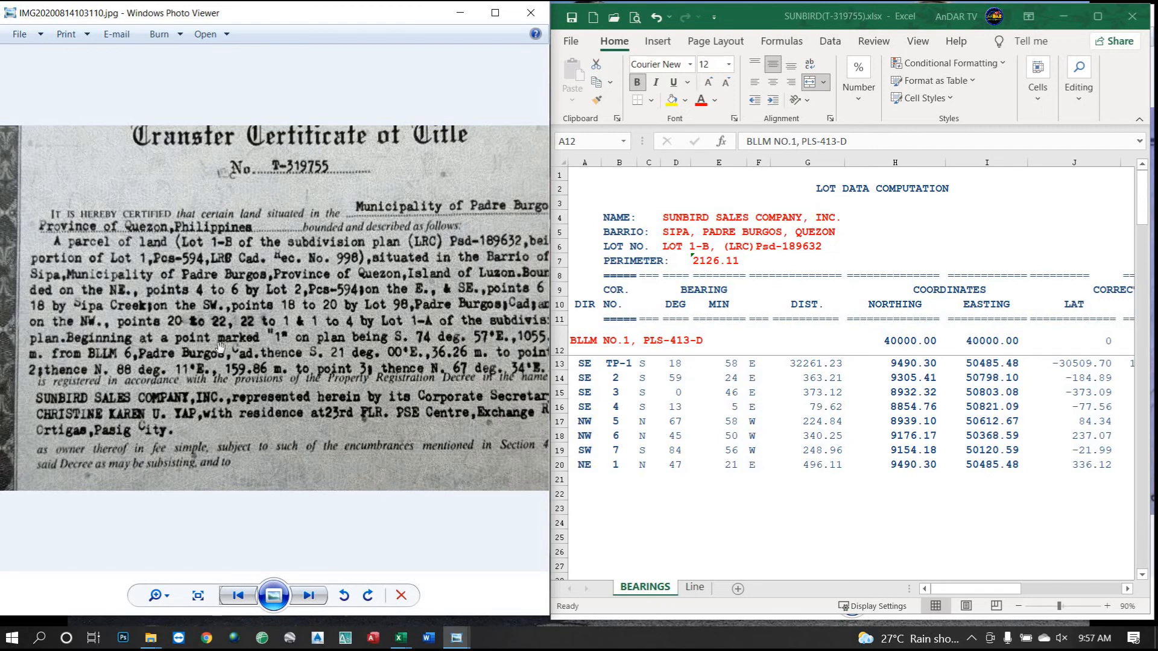
drag(332, 352, 302, 352)
drag(299, 352, 387, 353)
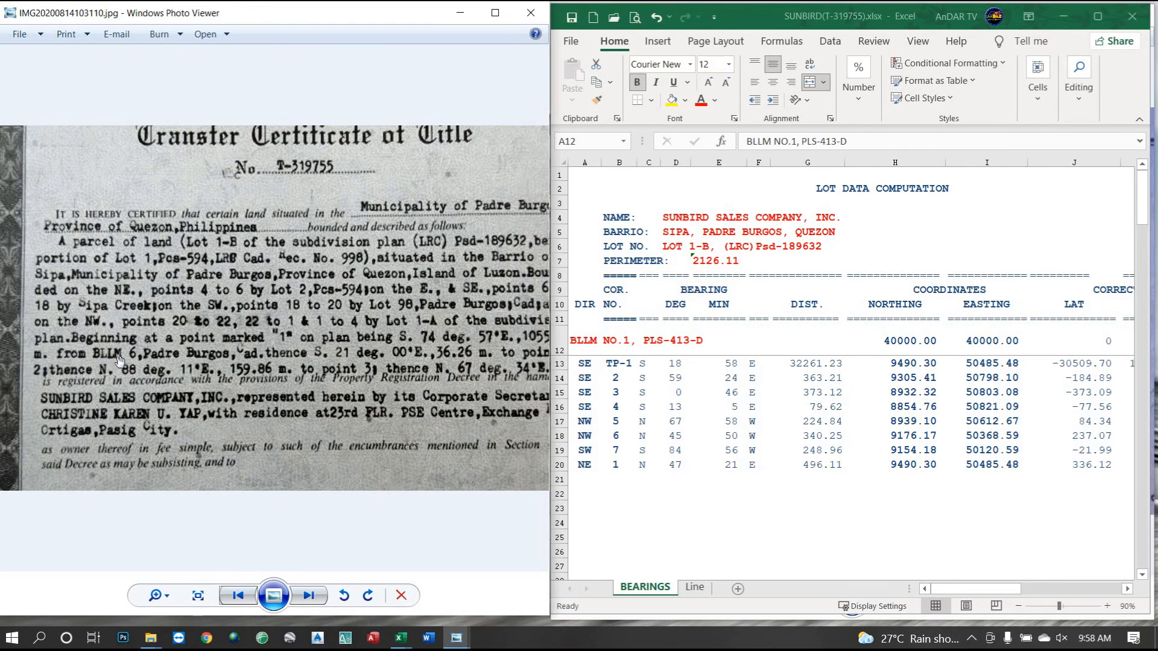
click(612, 342)
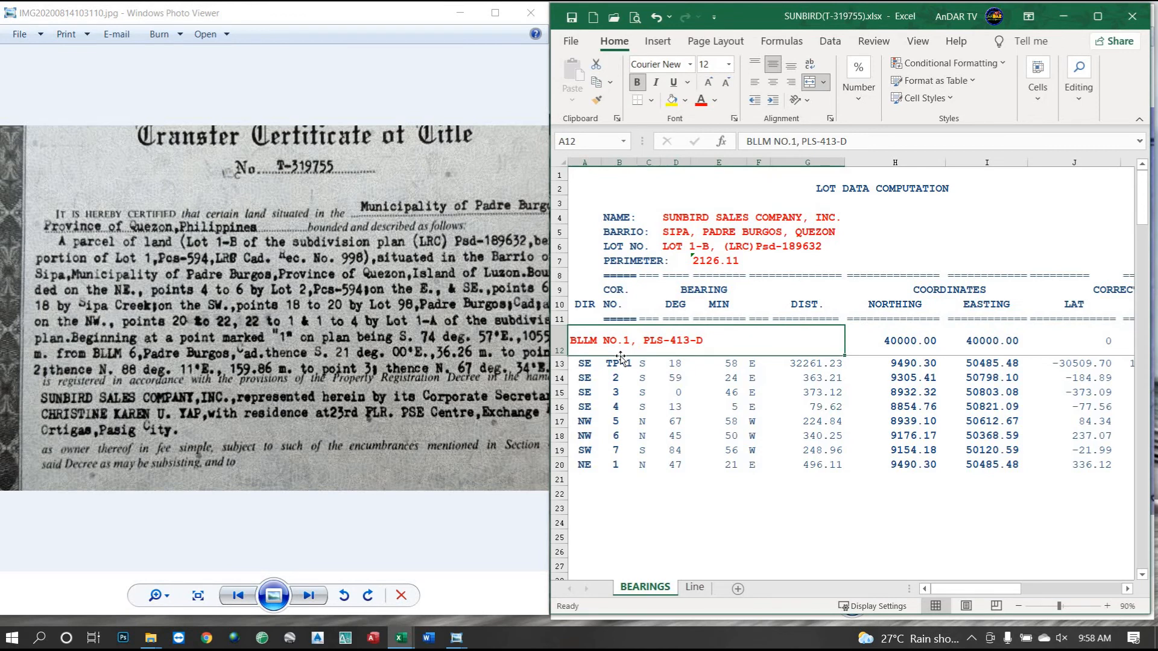
Replace the tie-point line in A12 with 'BLLM NO. 6, CAD. 227, PADRE BURGOS CADASTRE'.
text(BLL)
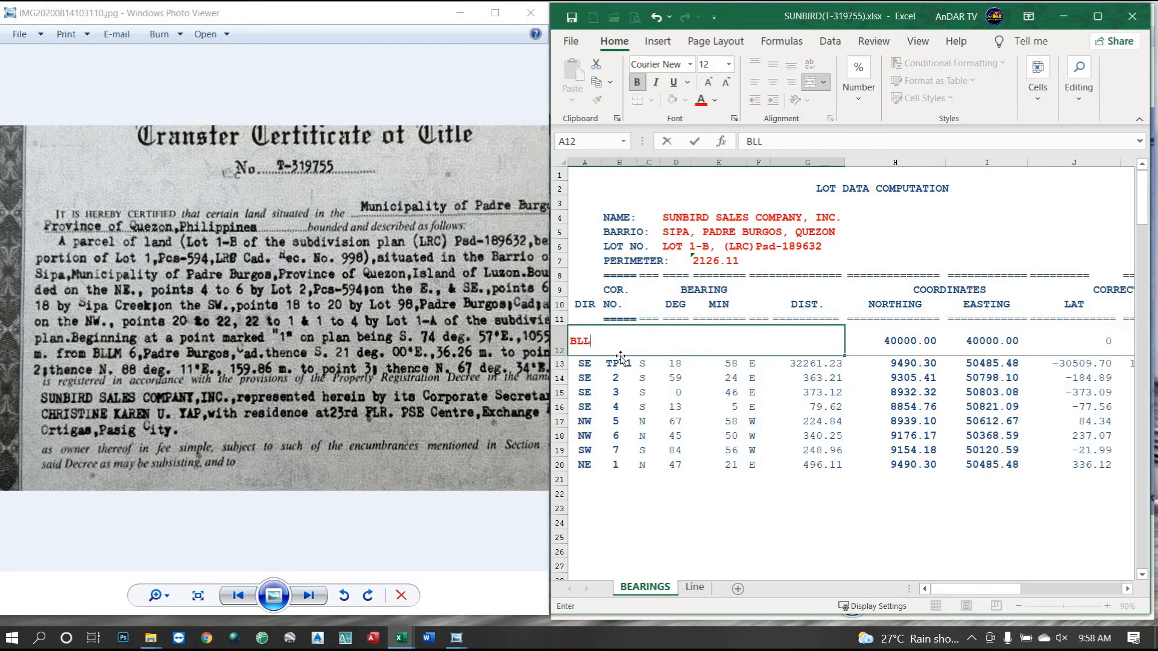
text(M NO. 6,)
text(CAD. 227, PAR)
key(BackSpace)
text(DRE)
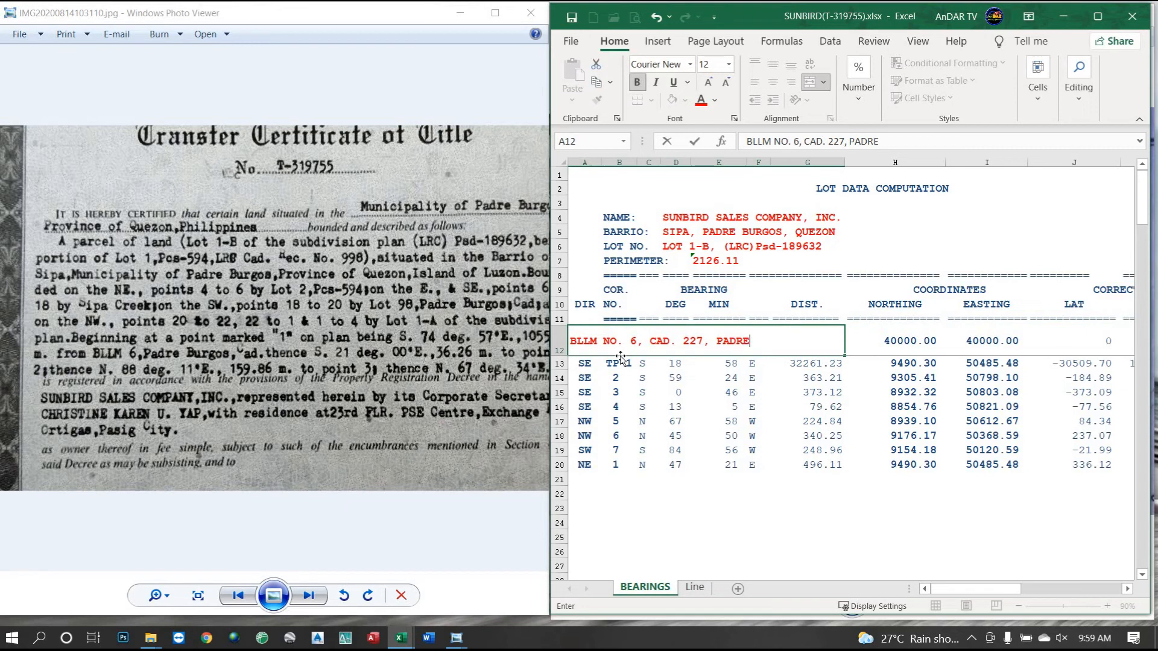
text( BURGOS CADASTRE)
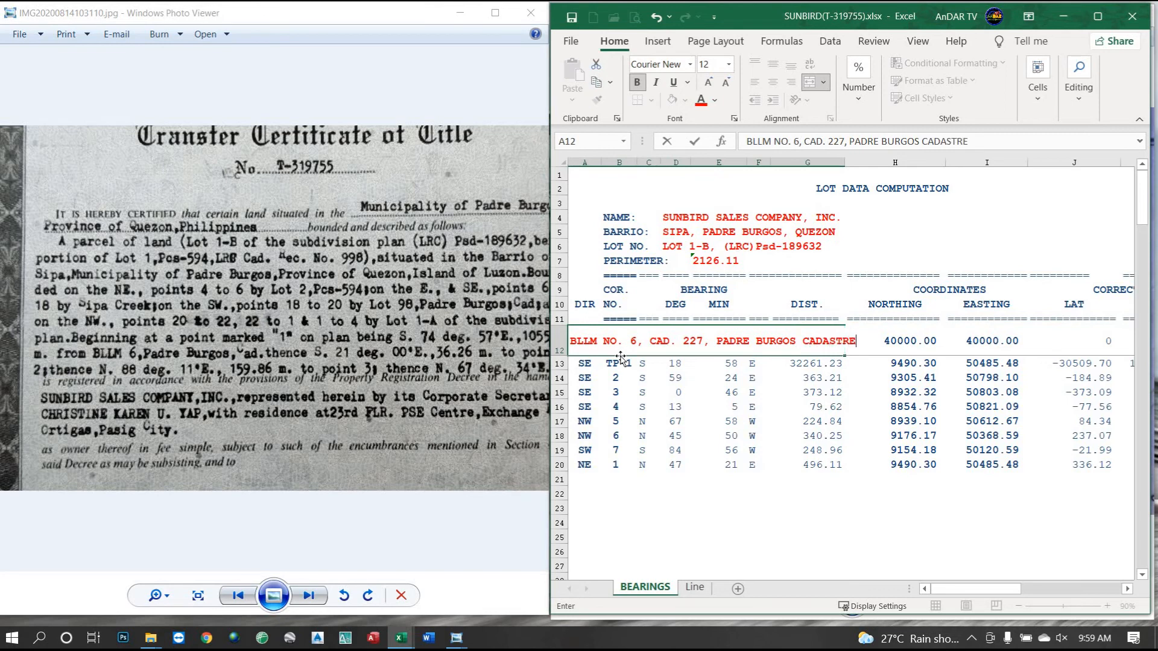
key(Return)
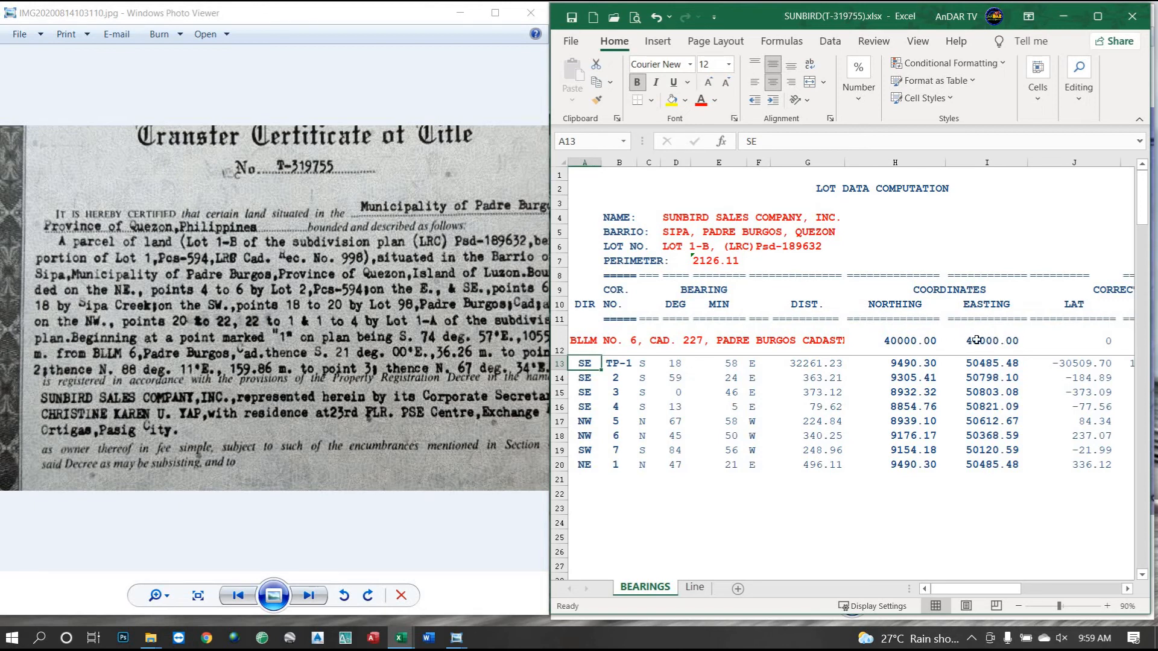
Colour the starting northing and easting values 40000.00 in H12:I12 red.
drag(920, 341, 999, 340)
click(705, 105)
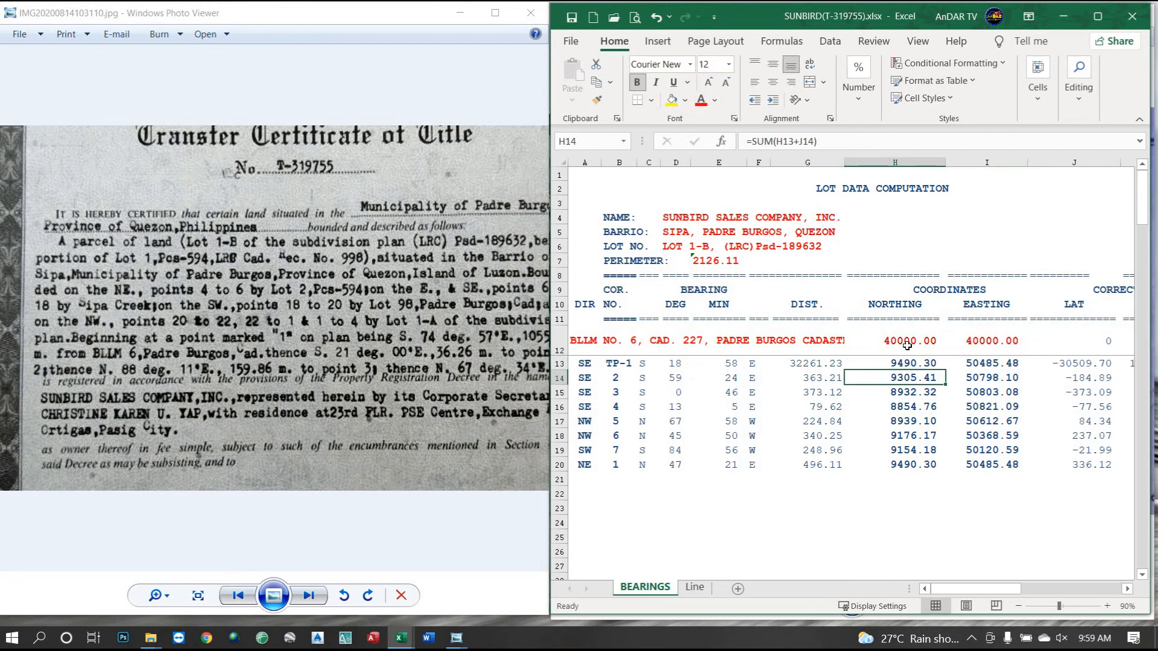
click(988, 341)
drag(947, 589, 1058, 590)
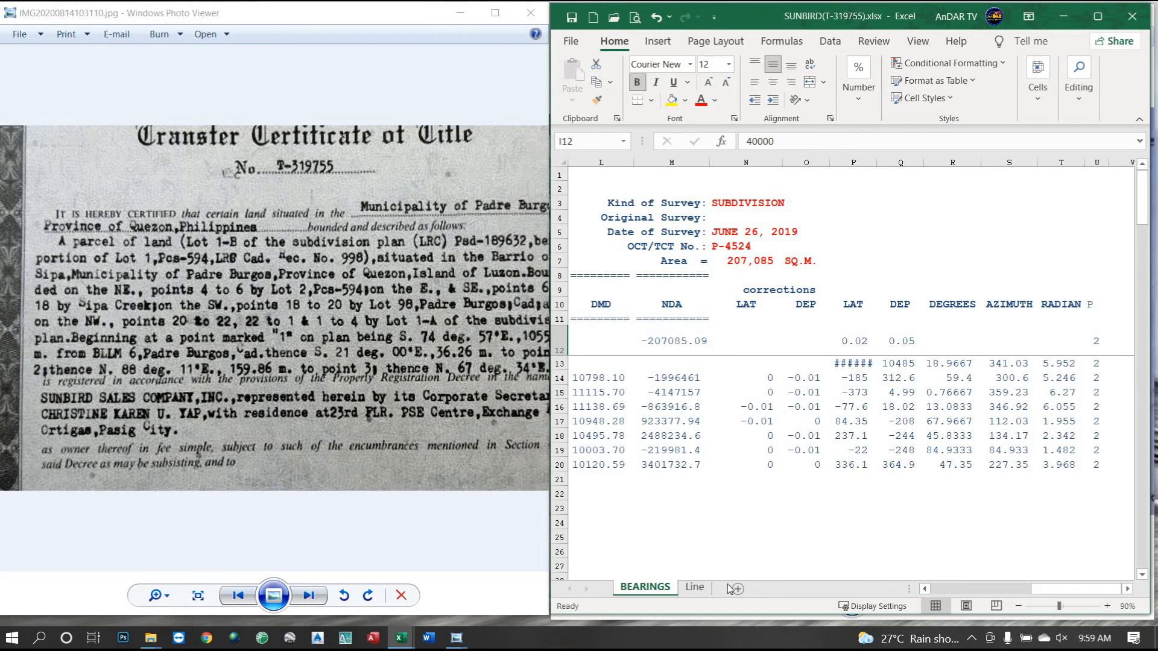
drag(1036, 590, 923, 594)
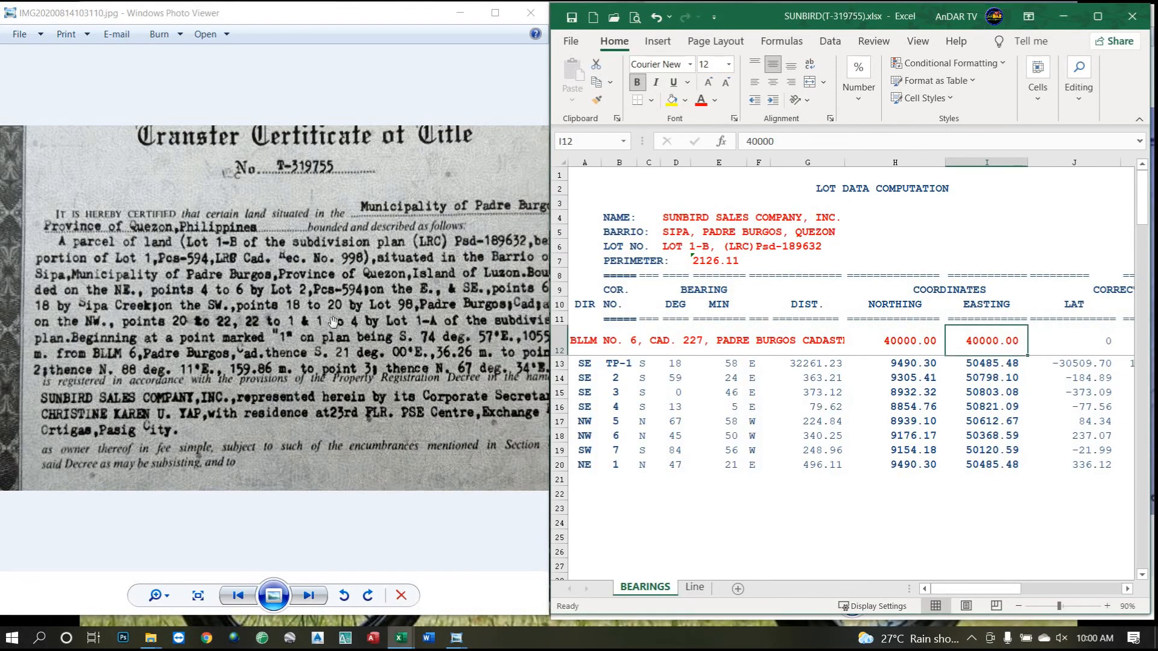
Pan across the zoomed certificate image to review its details.
drag(384, 327, 218, 360)
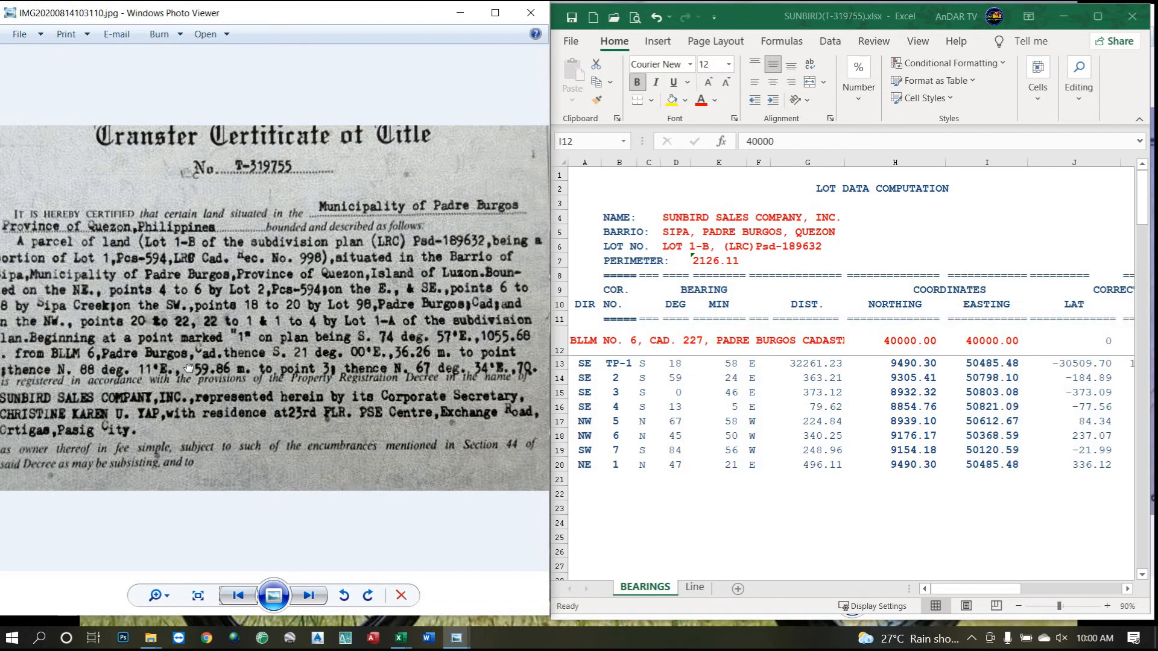
drag(180, 370, 208, 368)
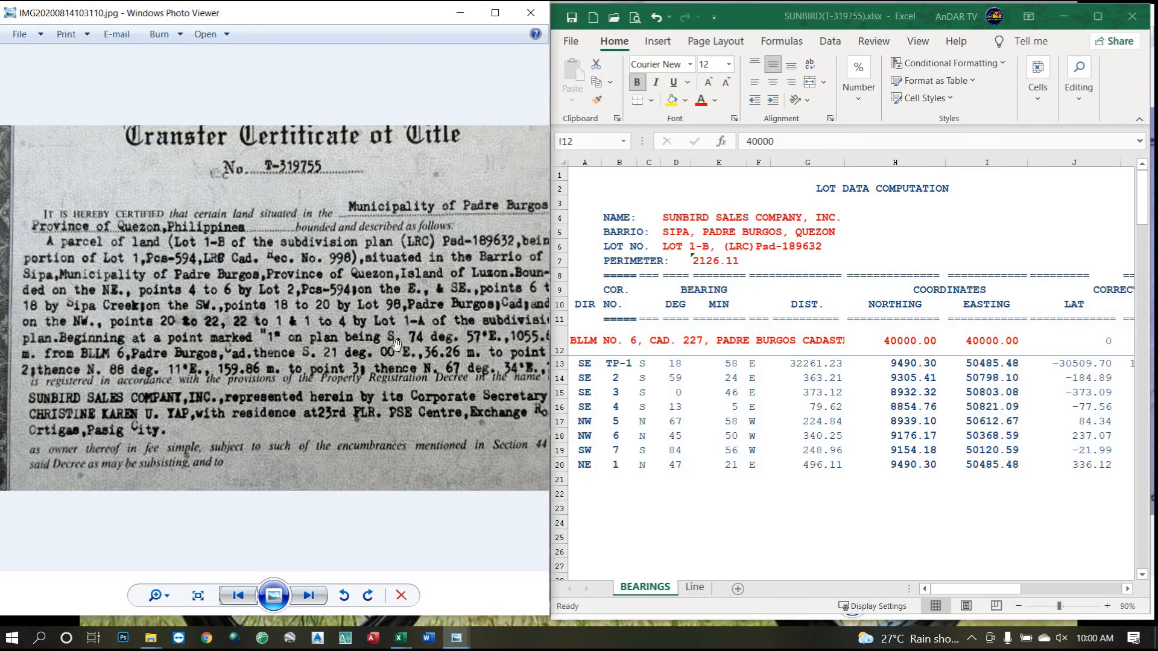
drag(395, 346, 350, 339)
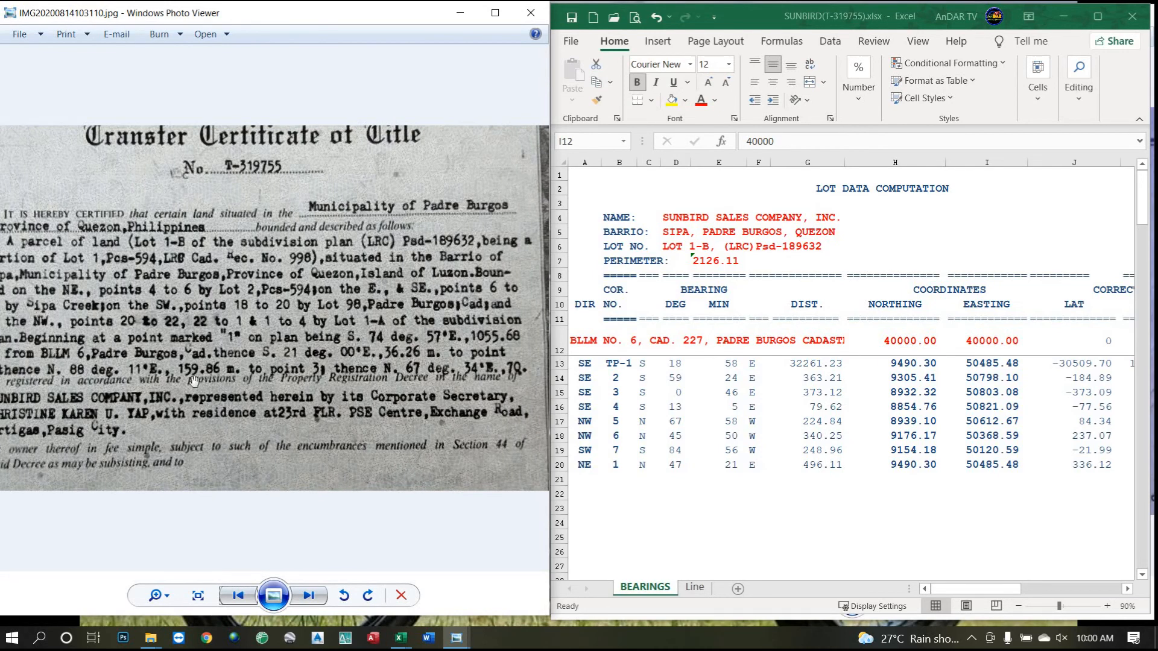
click(457, 638)
Put the technical description photo on the left half and the Excel sheet on the right.
click(698, 599)
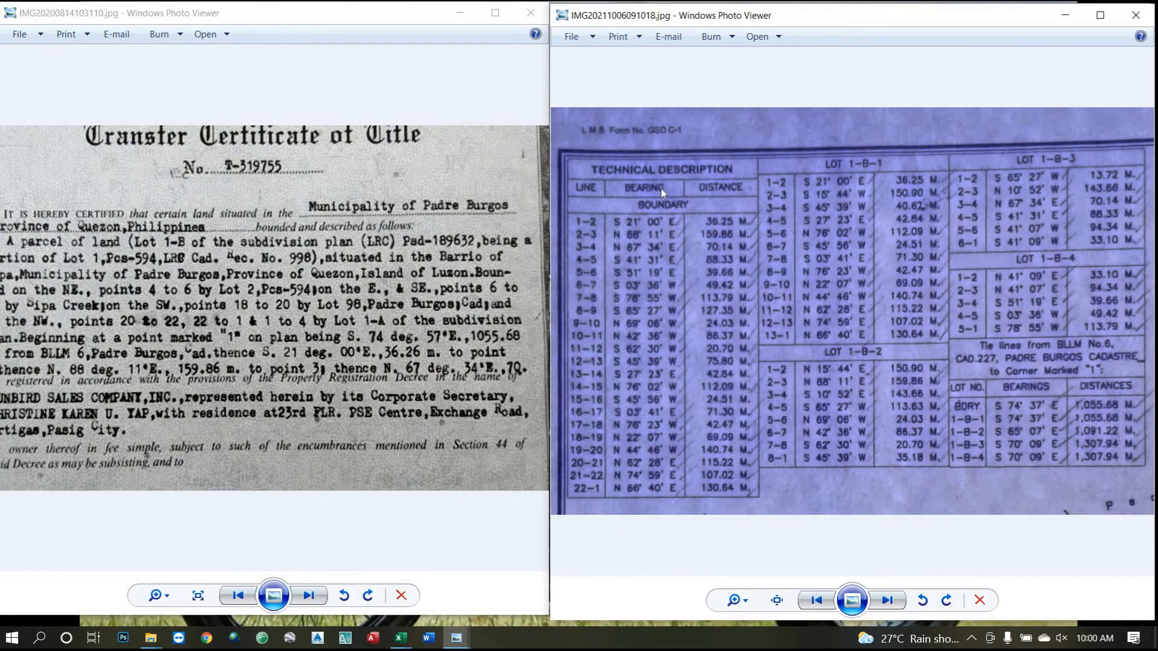
drag(756, 16, 206, 15)
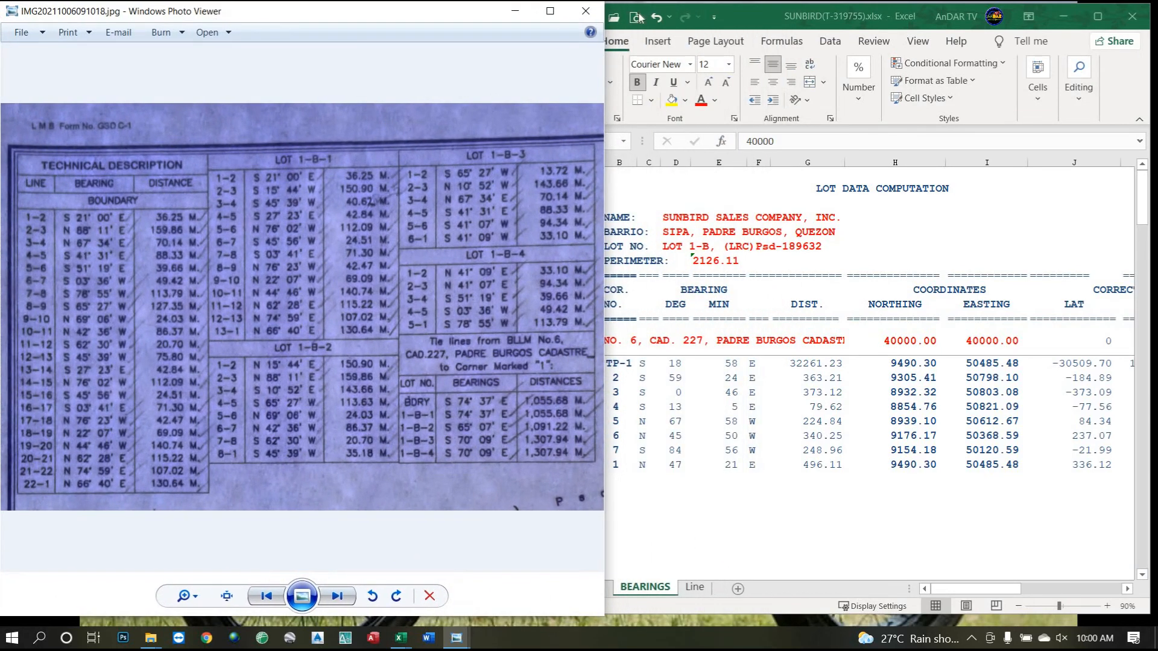
drag(753, 14, 780, 21)
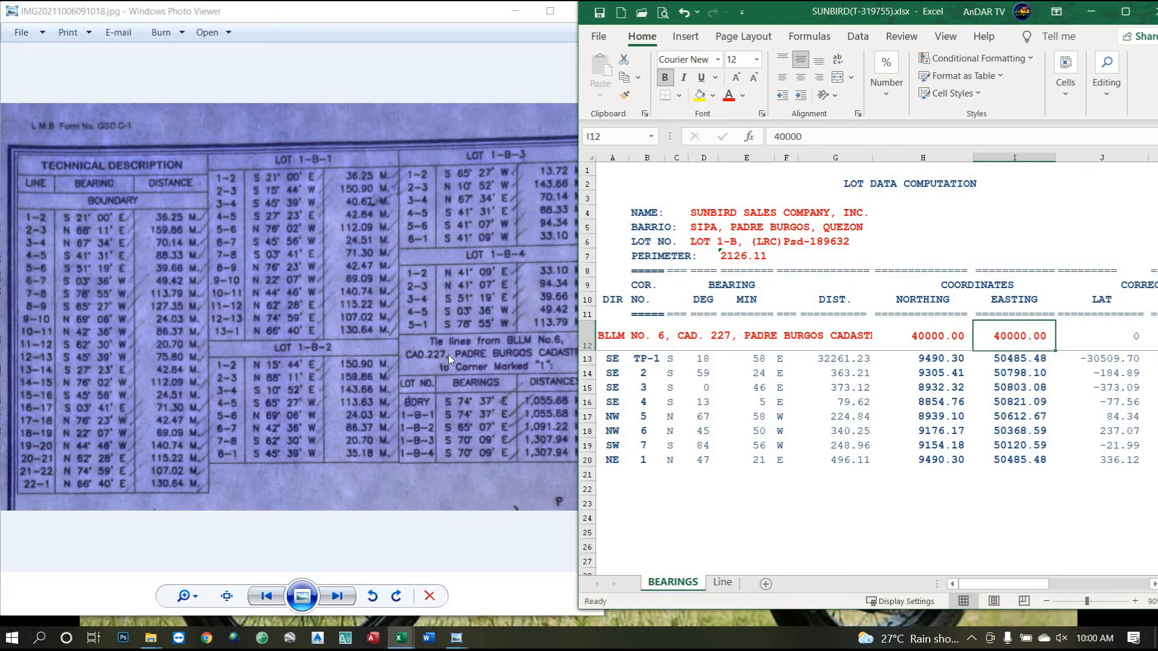
click(613, 342)
click(539, 353)
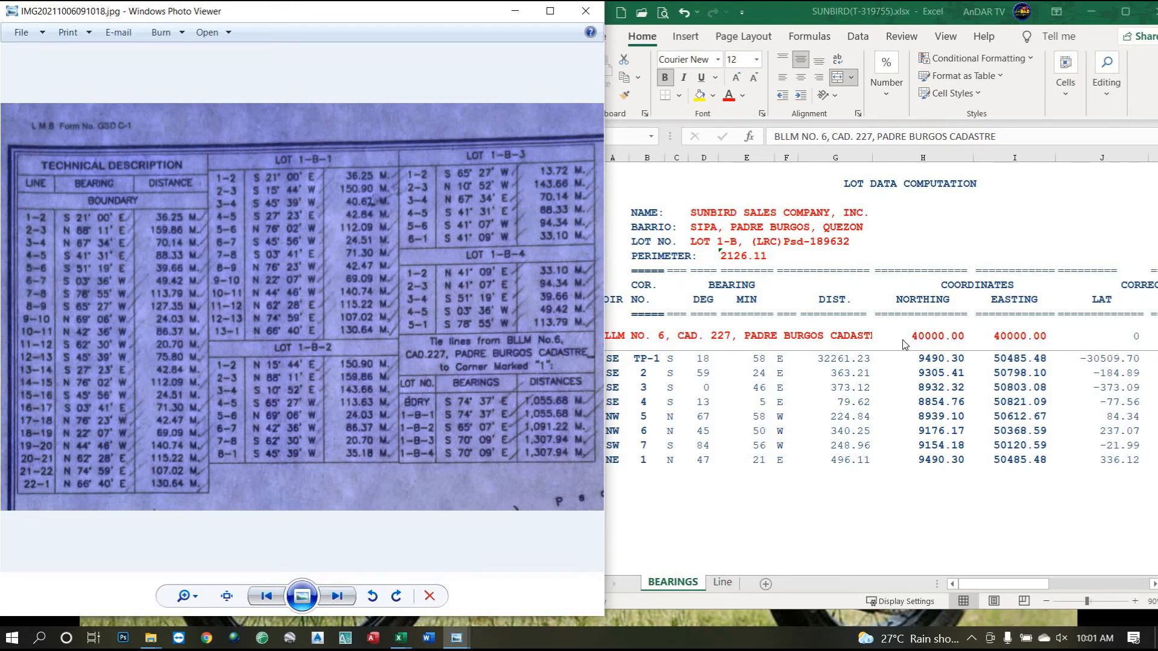
Check the starting northing and easting in H12 and I12, then scroll right to the survey details.
click(944, 345)
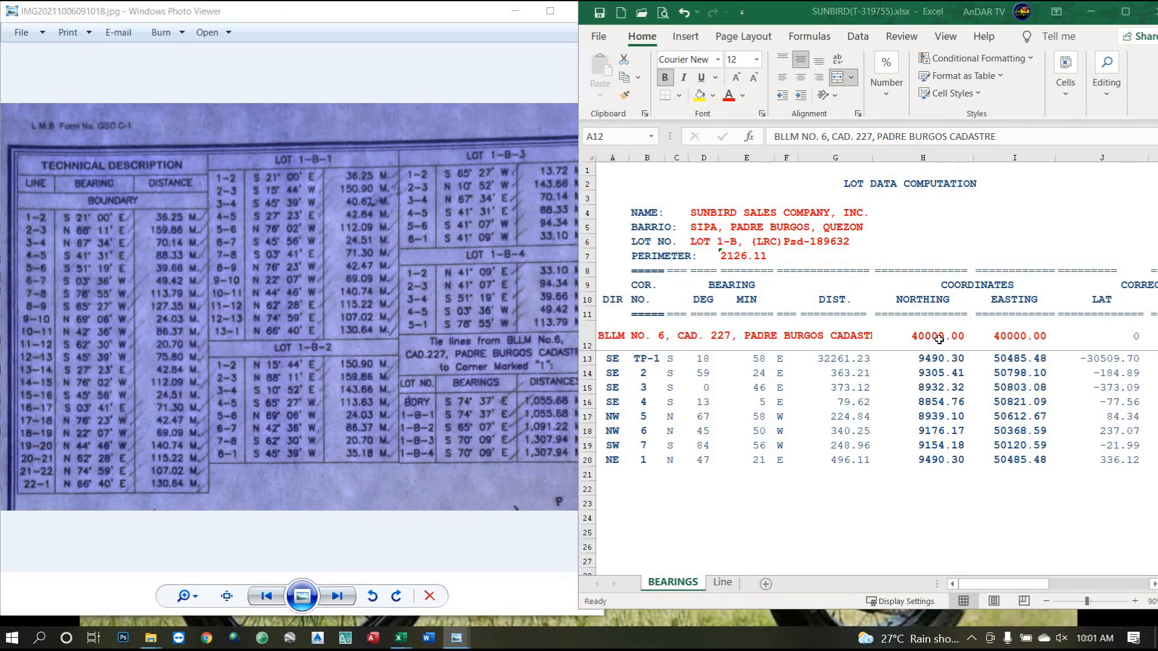
click(940, 339)
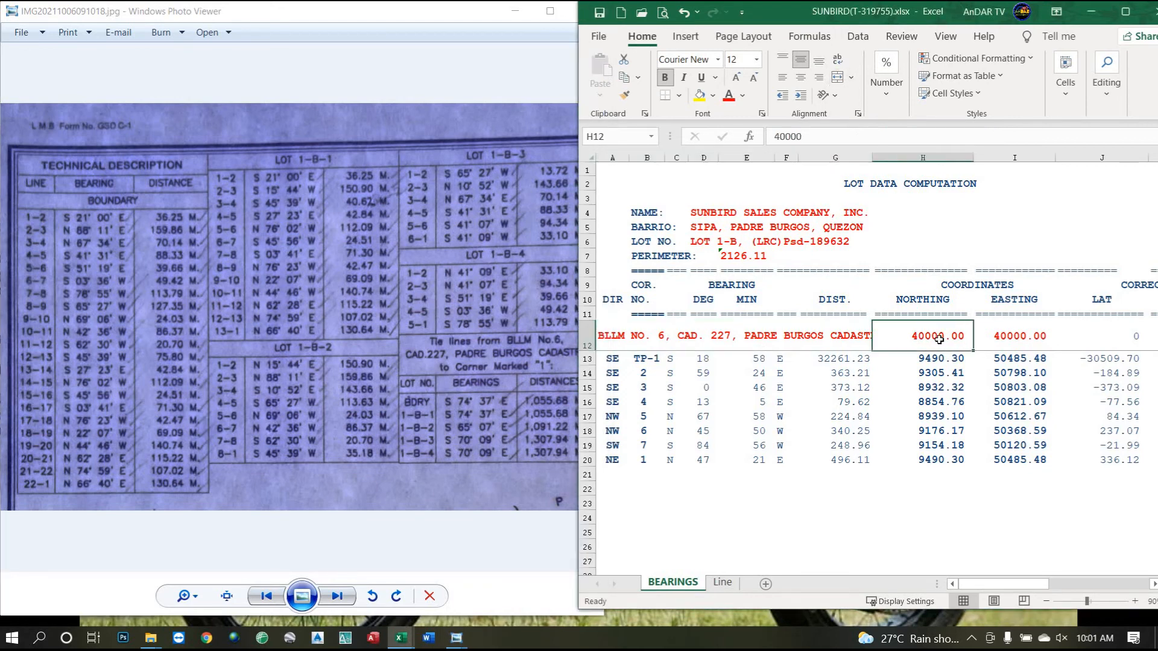
click(1011, 339)
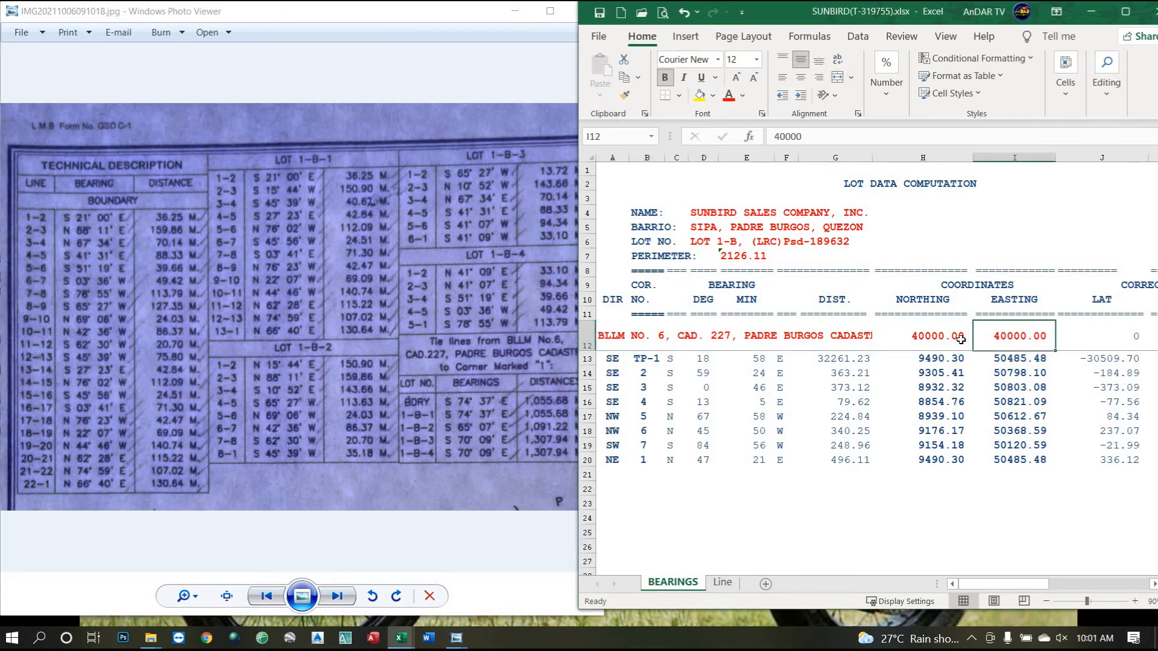
click(935, 340)
click(989, 341)
click(940, 339)
click(1005, 339)
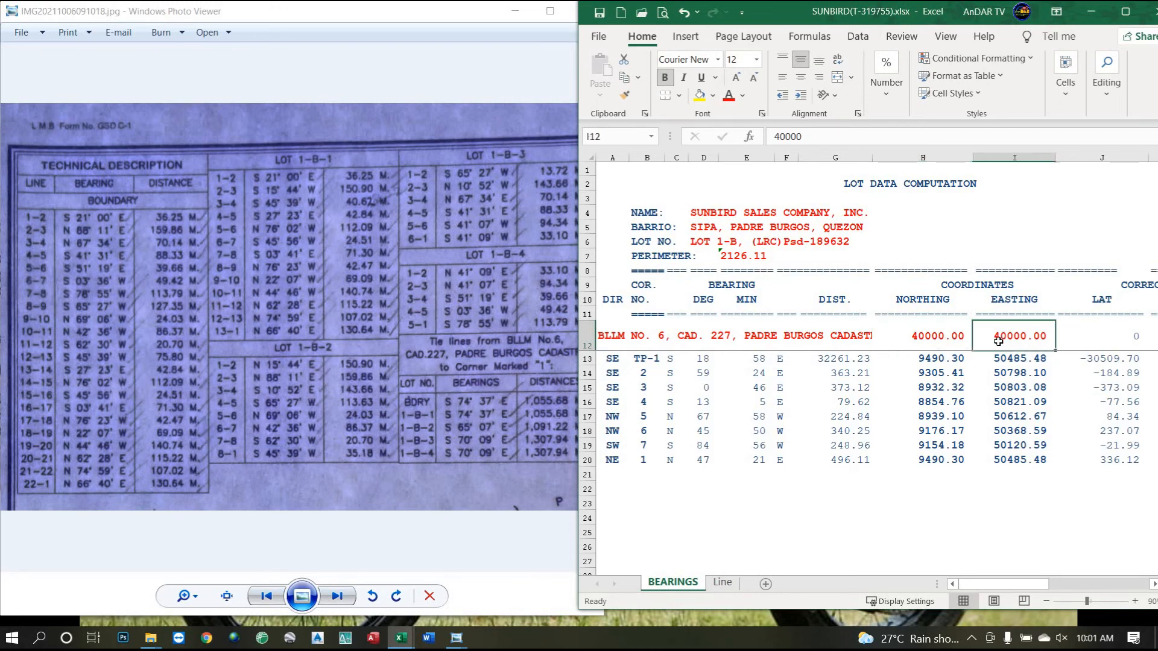
click(941, 343)
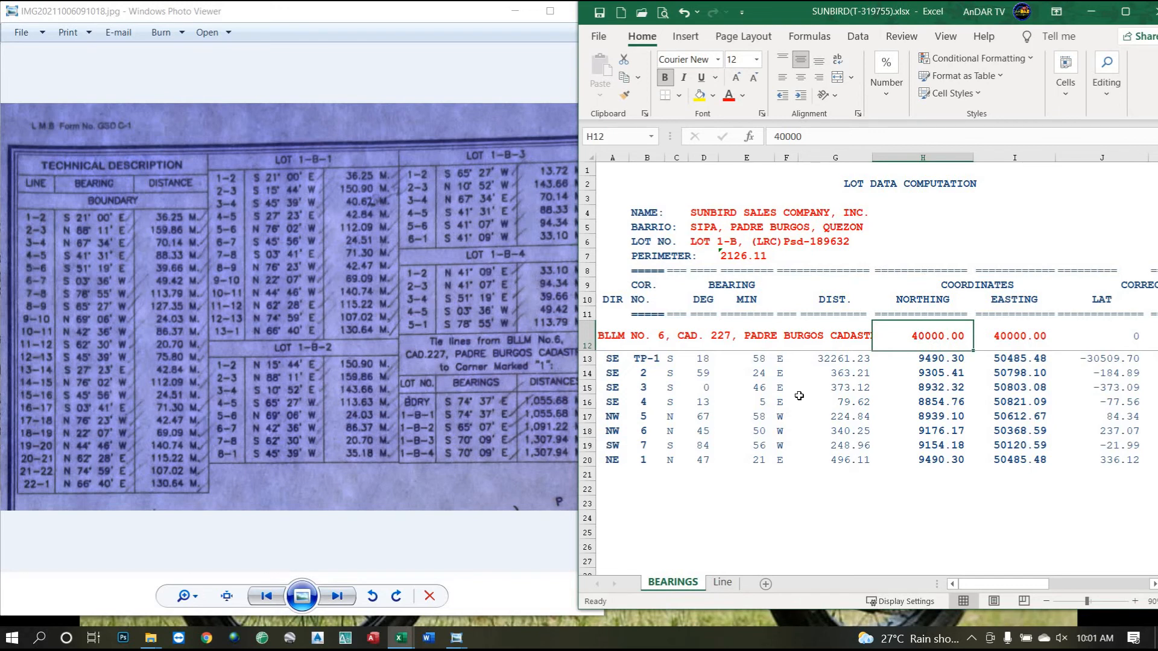
drag(1011, 586, 1046, 555)
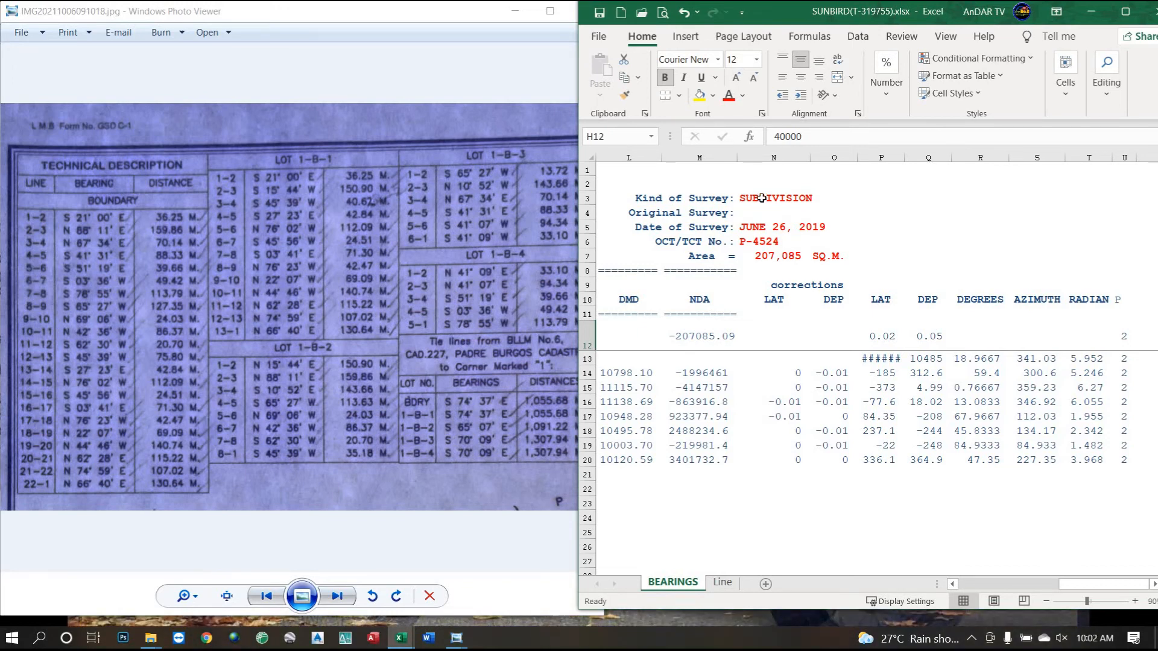
Find the certification and survey date on the scanned plan of land.
click(761, 203)
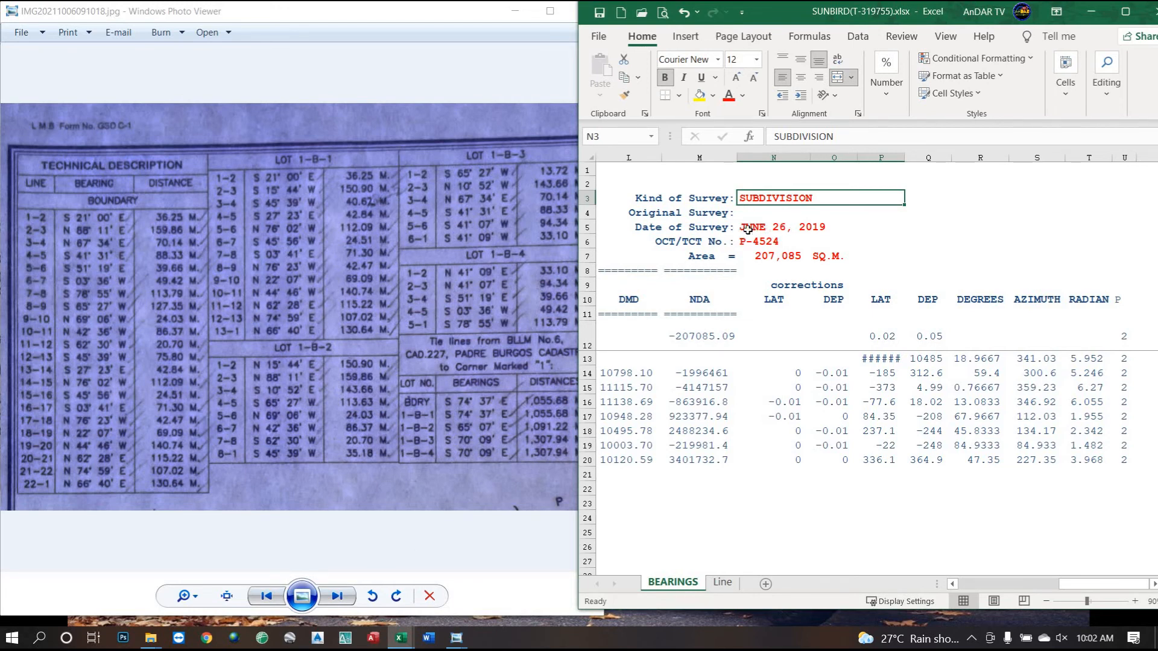
click(339, 597)
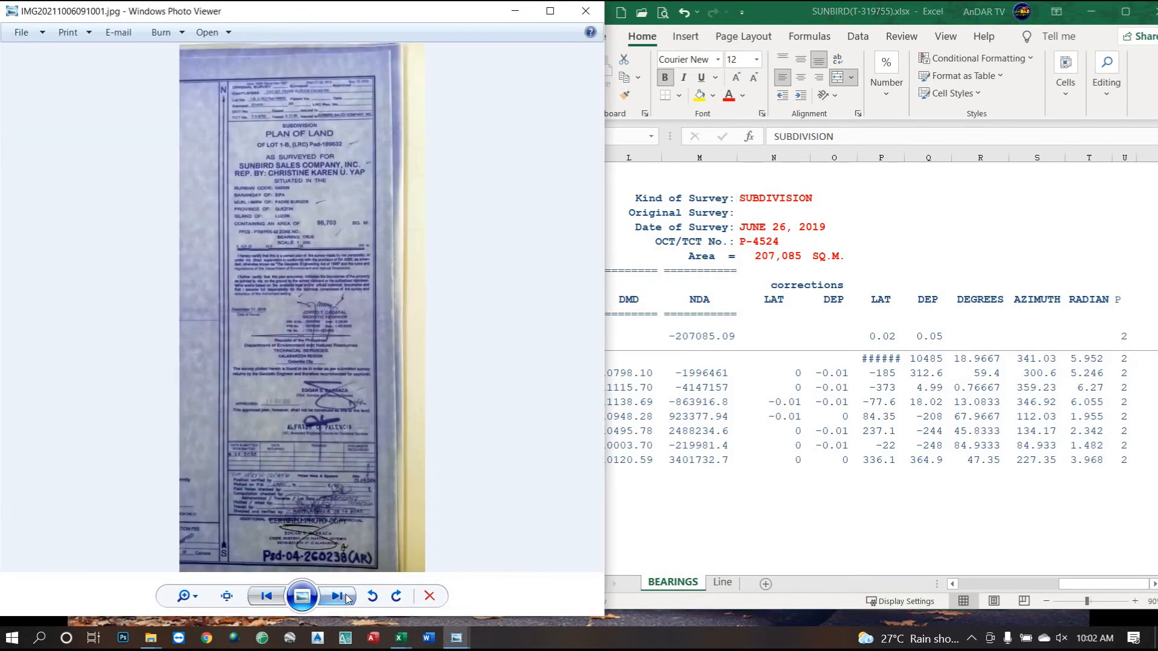
scroll(276, 71, up, 5)
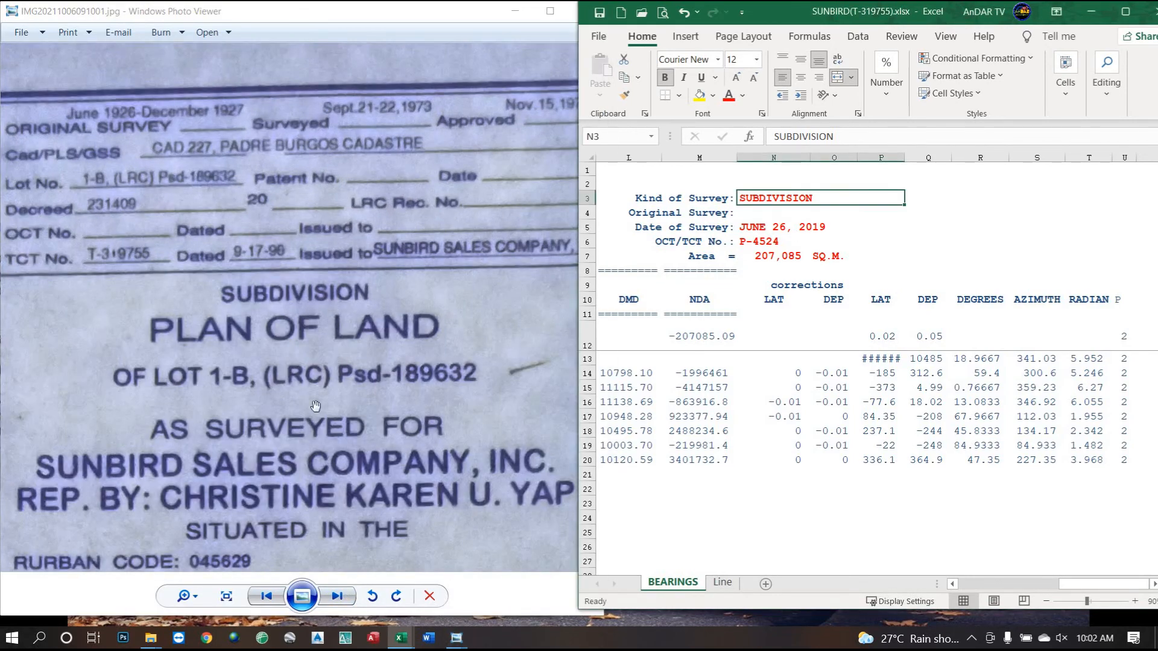
drag(304, 447, 381, 136)
drag(282, 405, 244, 93)
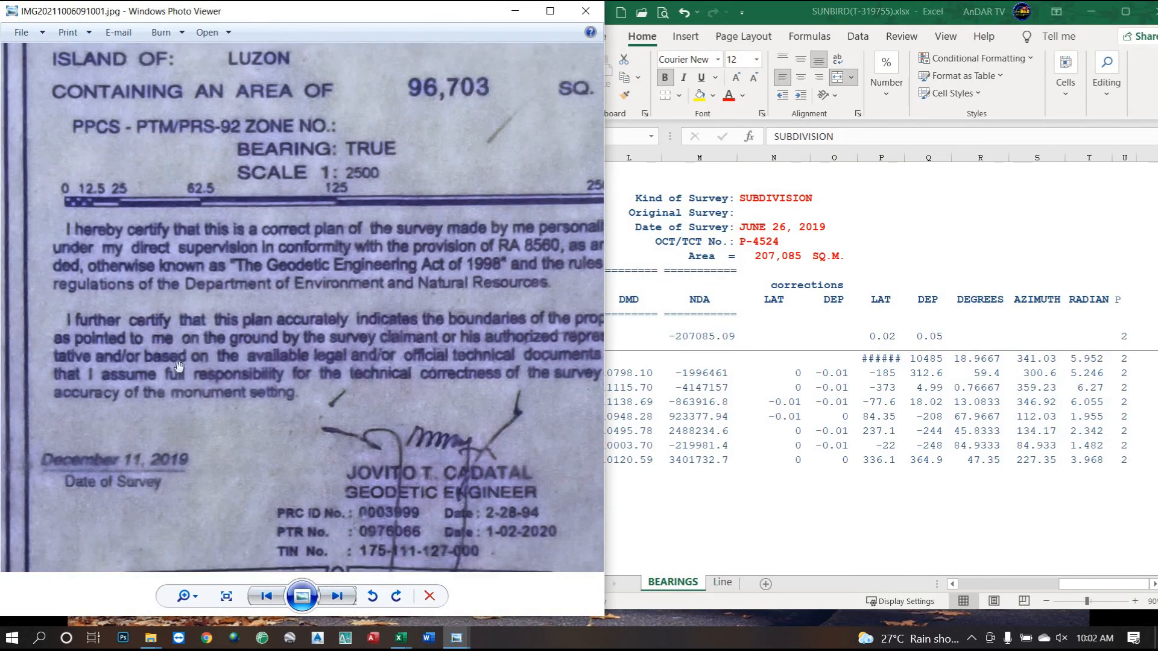
Change the Date of Survey in N5 to DECEMBER 11, 2019.
click(770, 231)
click(777, 228)
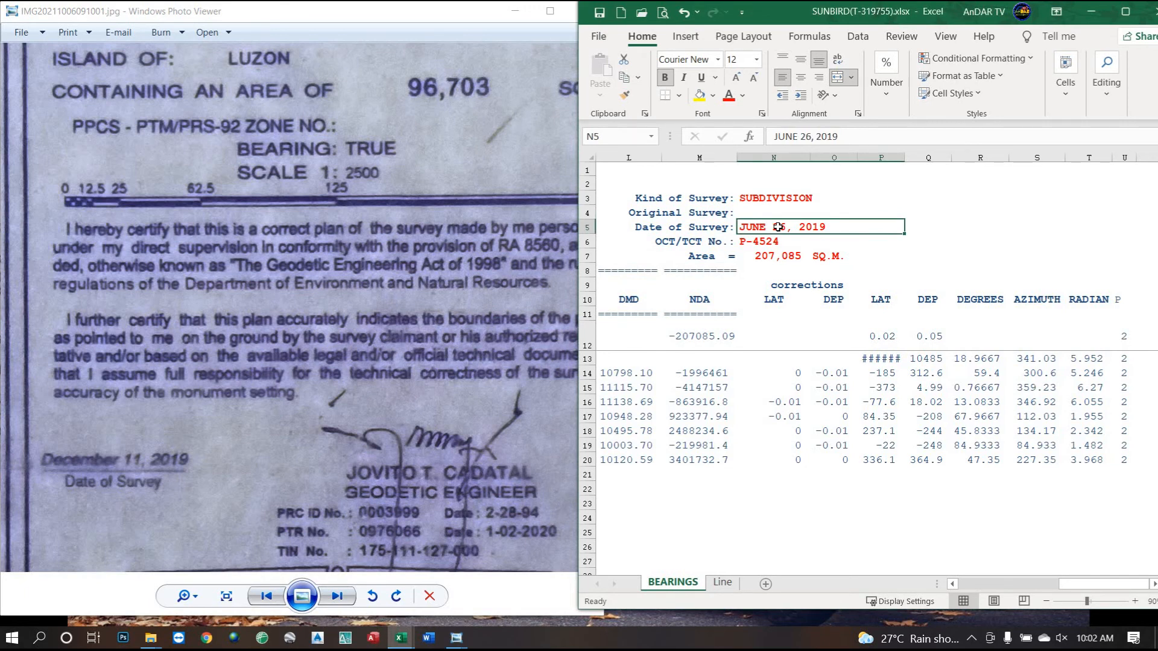
text(DECEMBER 11,)
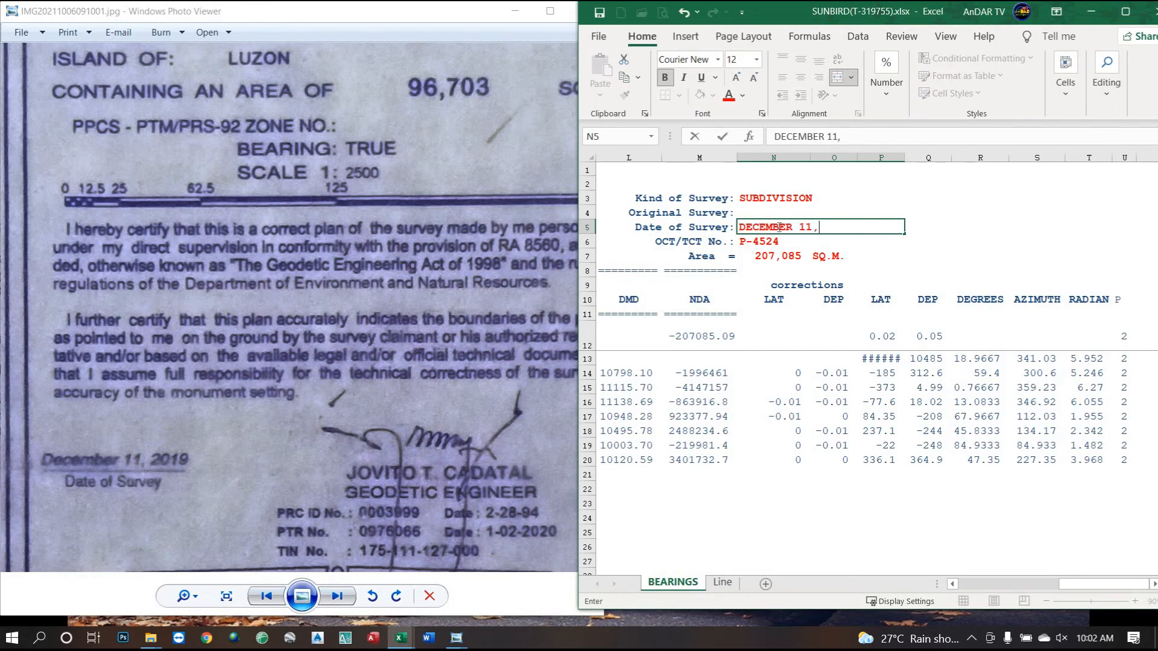
text( 2019)
key(Return)
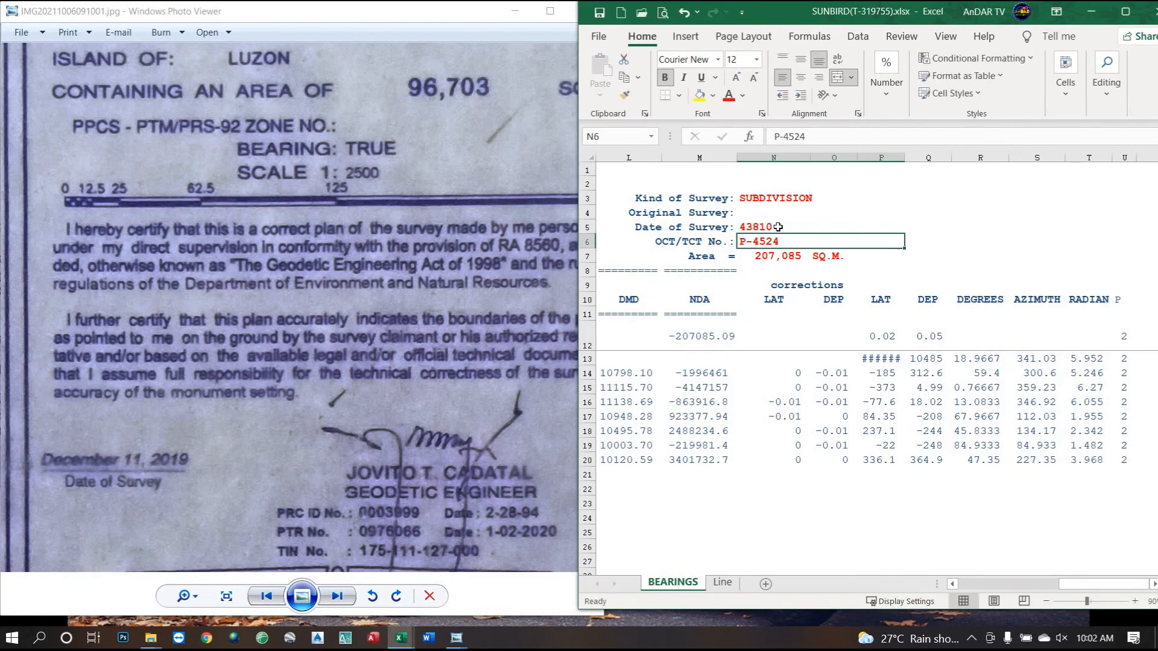
Check the plan's title block and the TCT image, then maximize the sheet with N5 selected.
click(298, 405)
drag(292, 181, 300, 529)
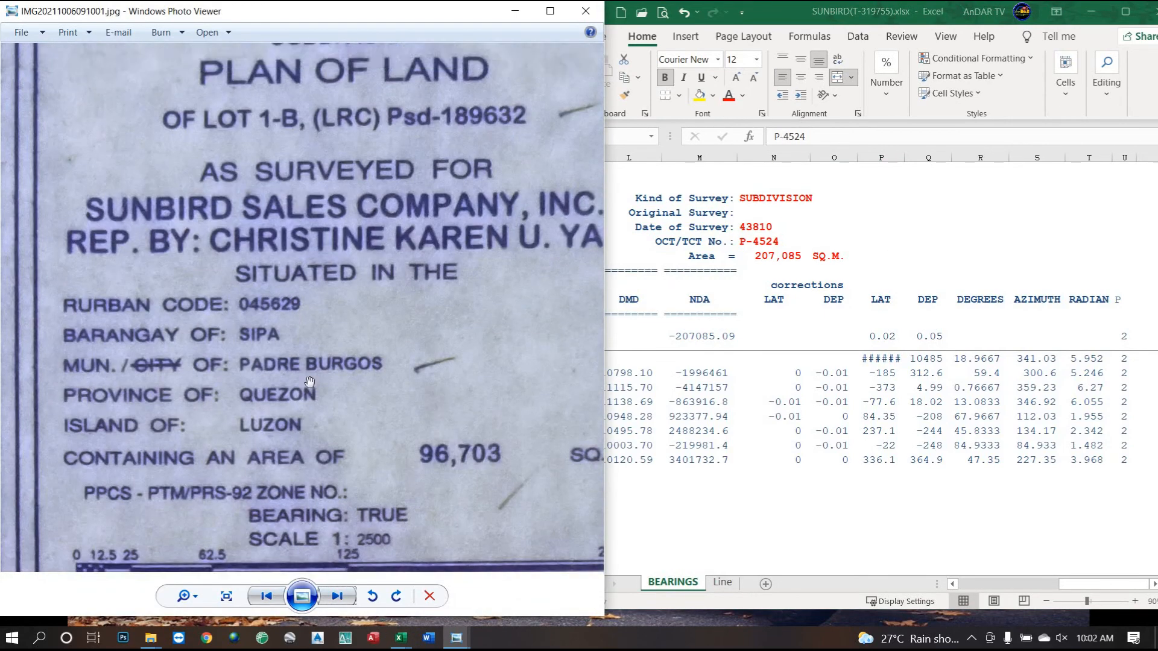
drag(273, 181, 228, 476)
drag(153, 326, 154, 318)
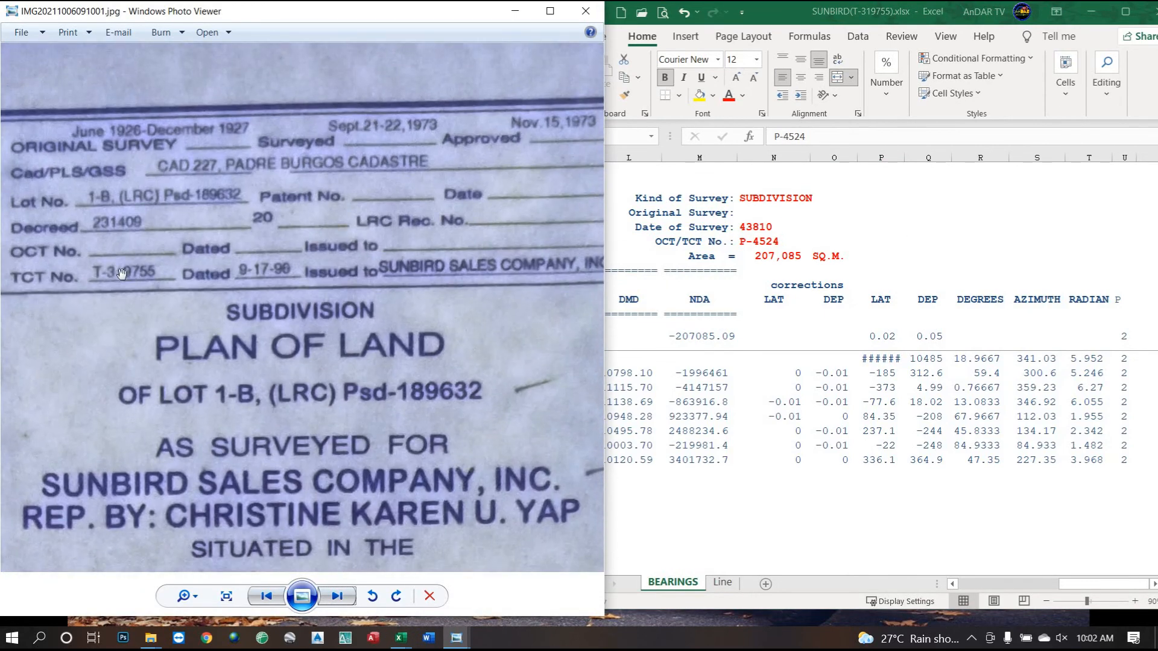
click(460, 639)
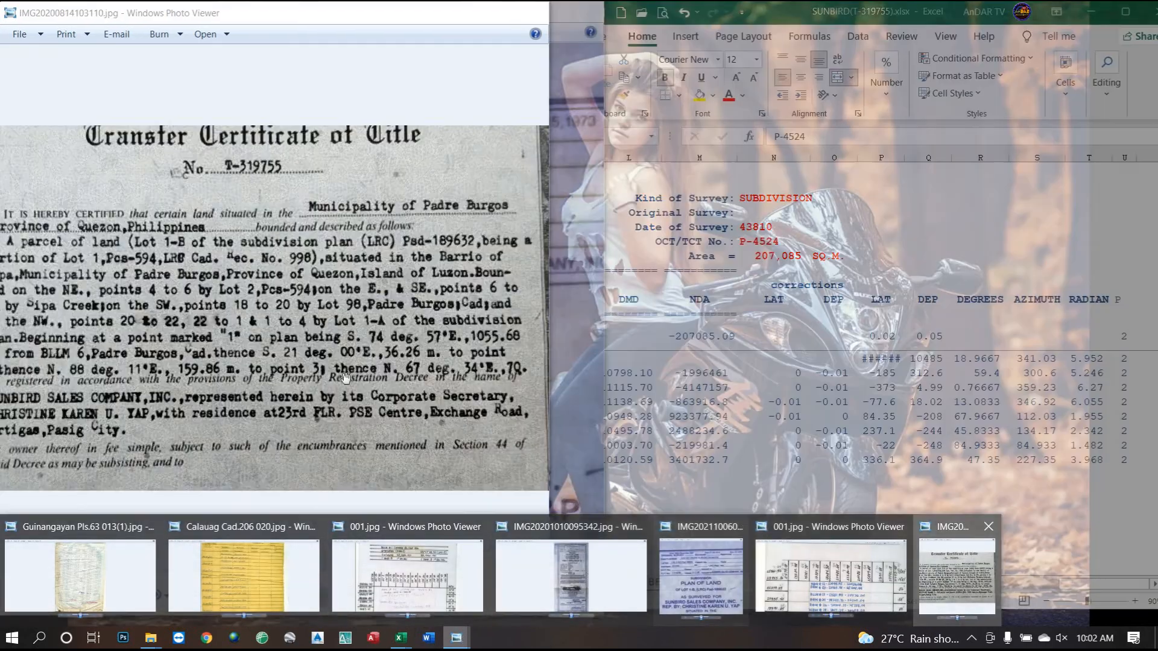
click(957, 576)
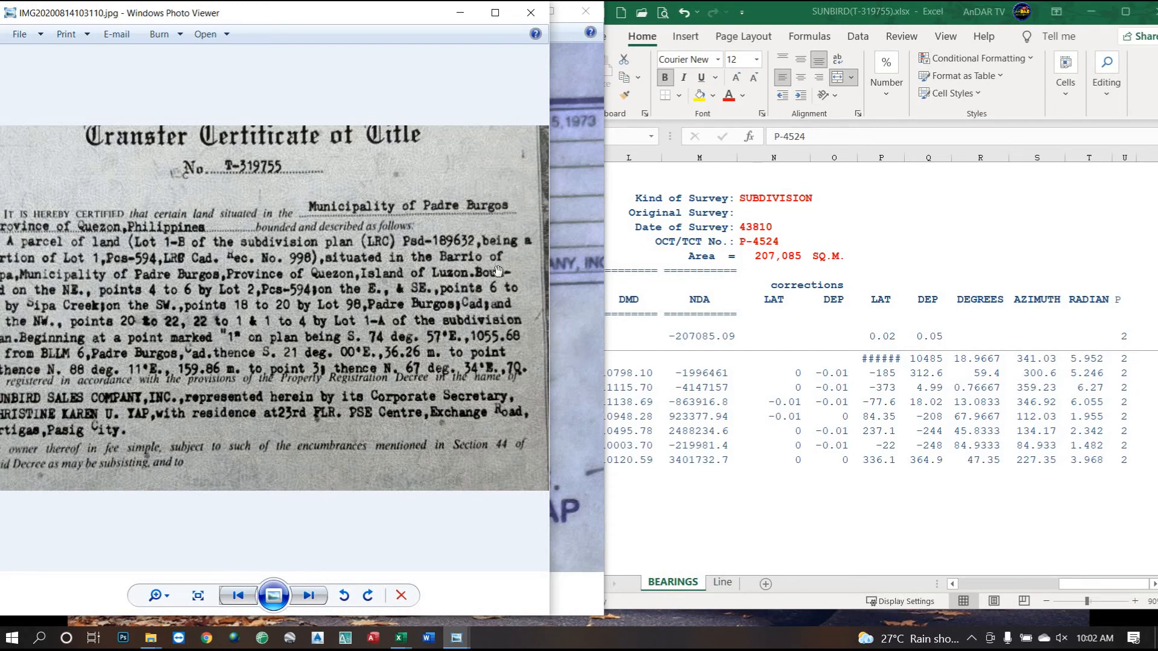
click(583, 220)
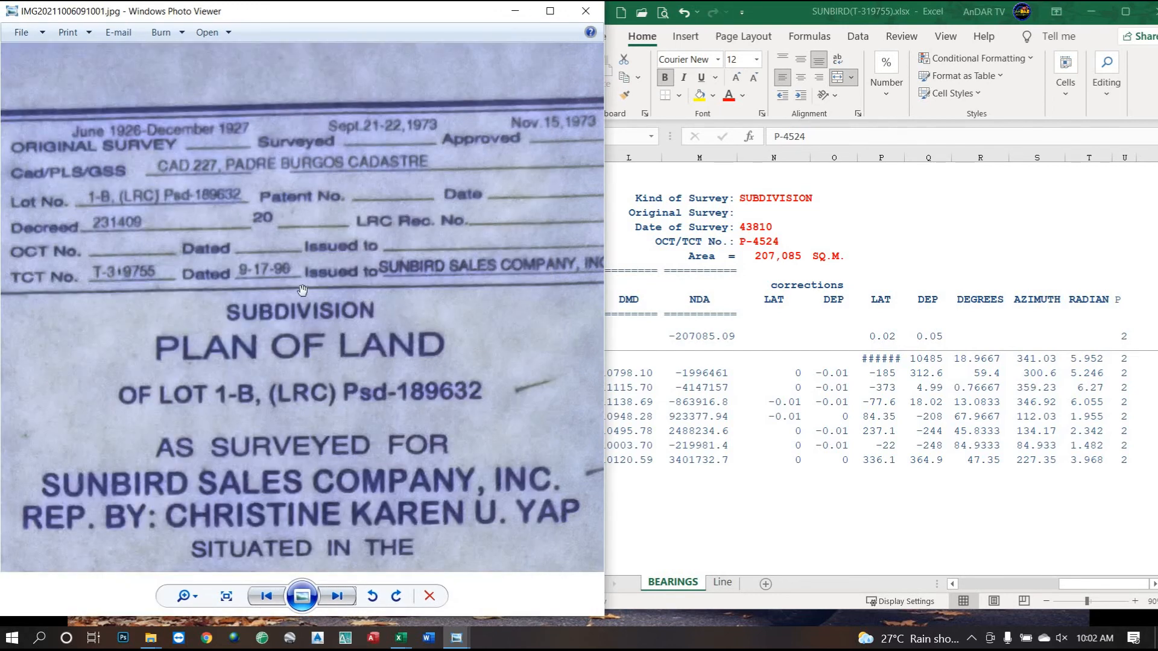
click(761, 227)
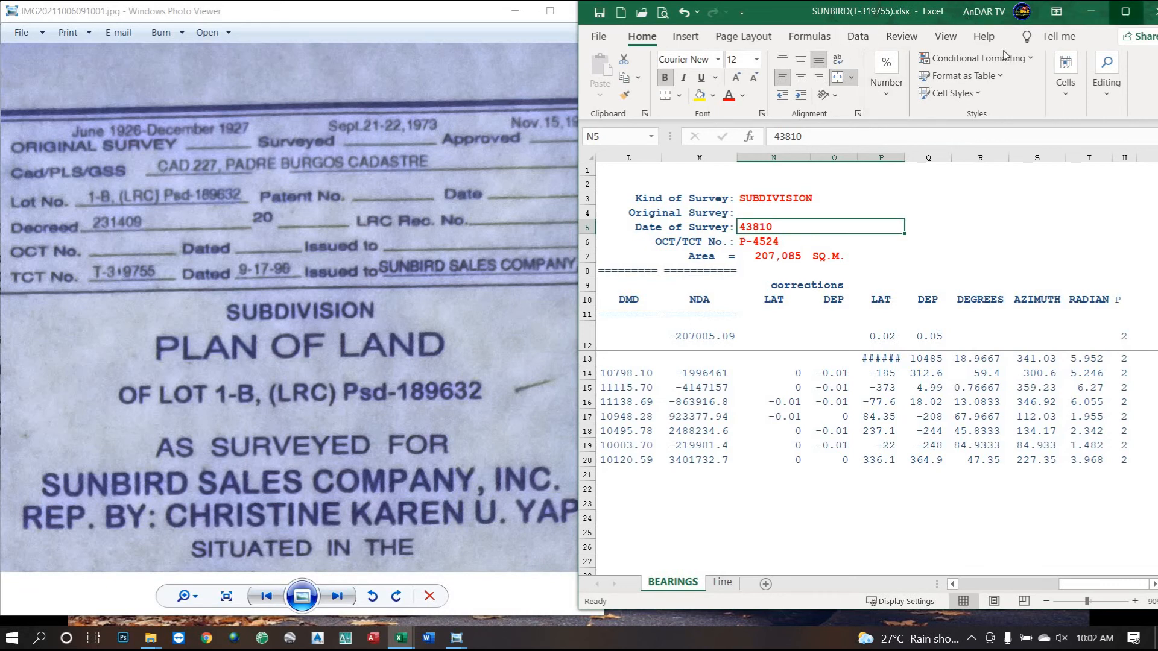
click(1125, 12)
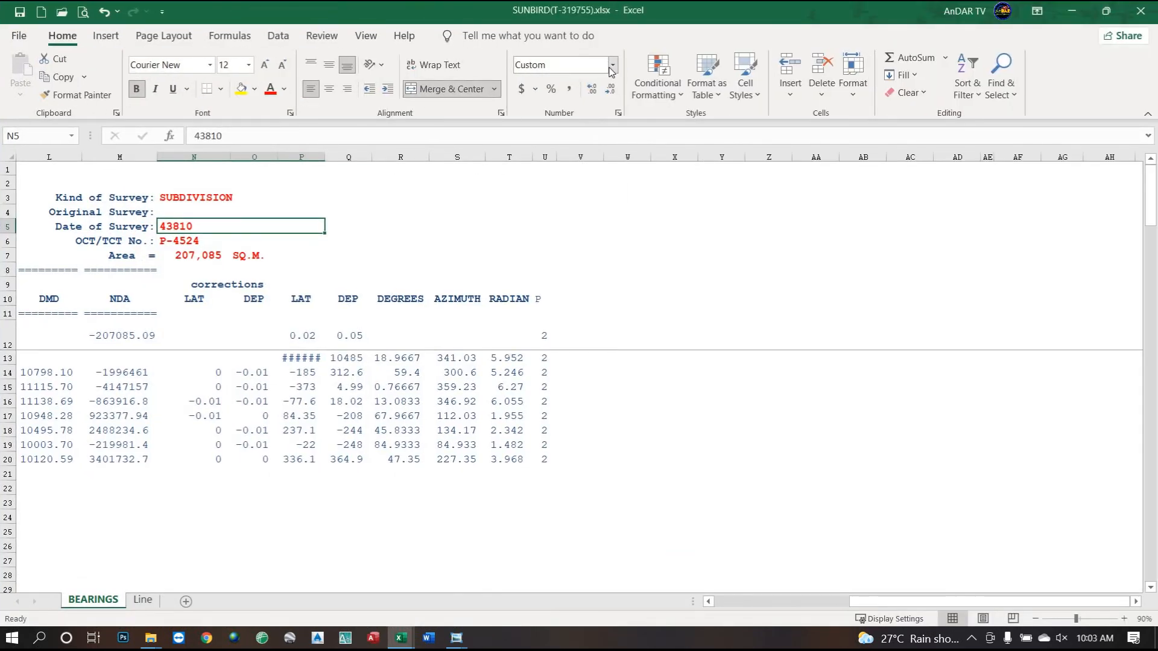
Format N5 with the 'March 14, 2012' date type so it reads December 11, 2019.
click(613, 65)
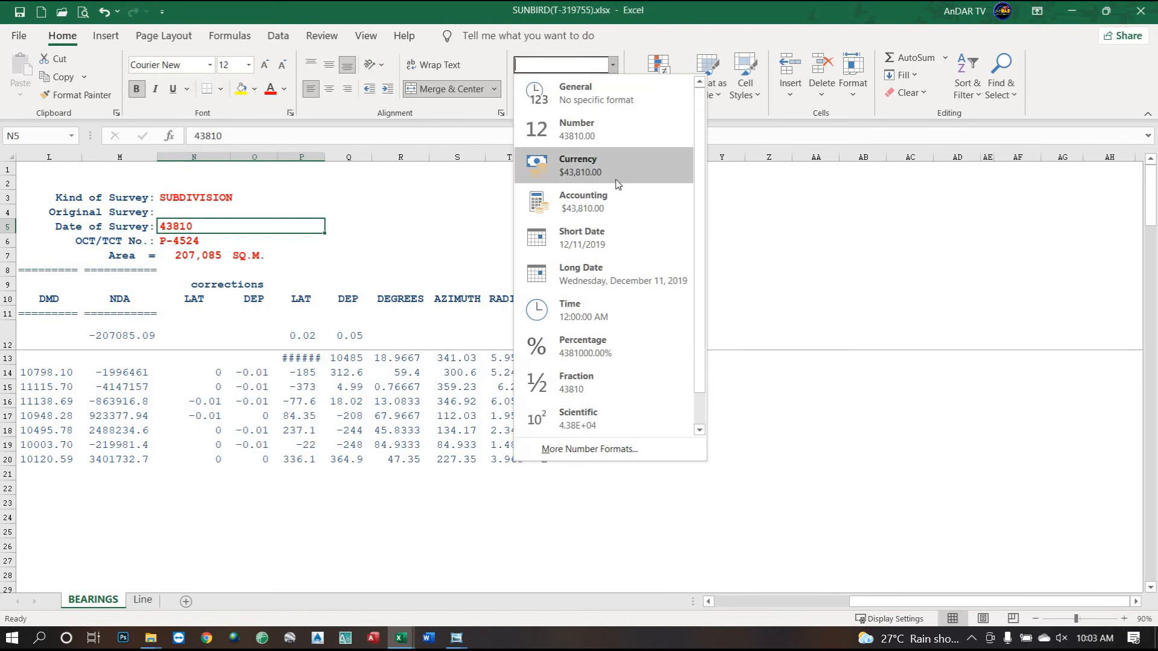
click(609, 242)
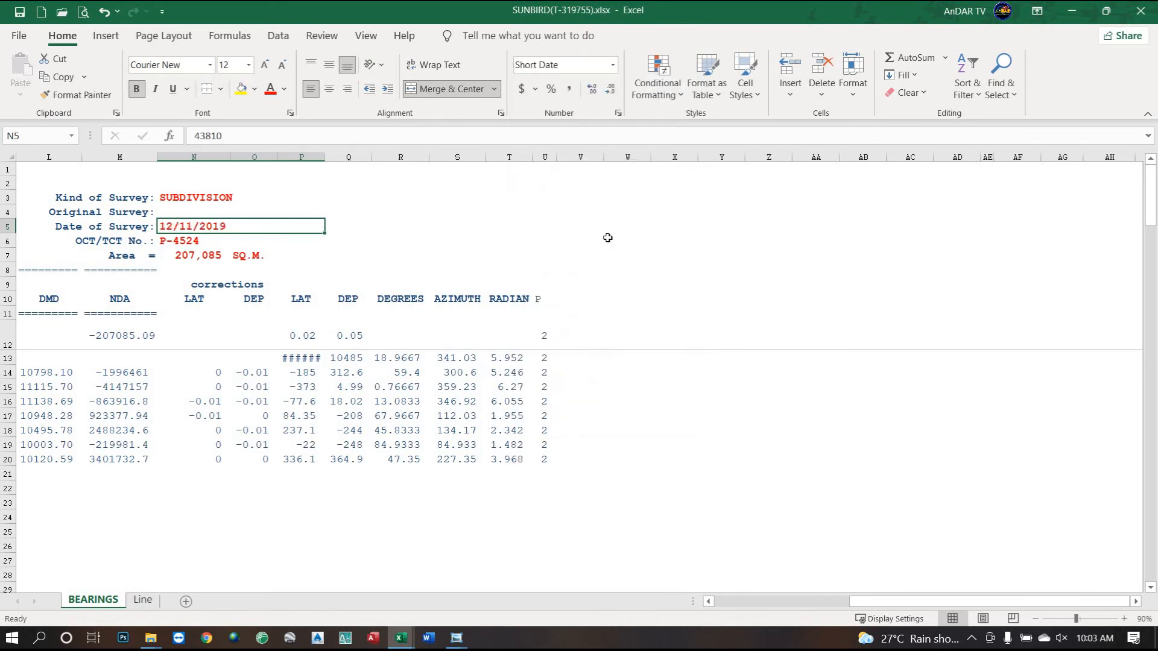
click(618, 112)
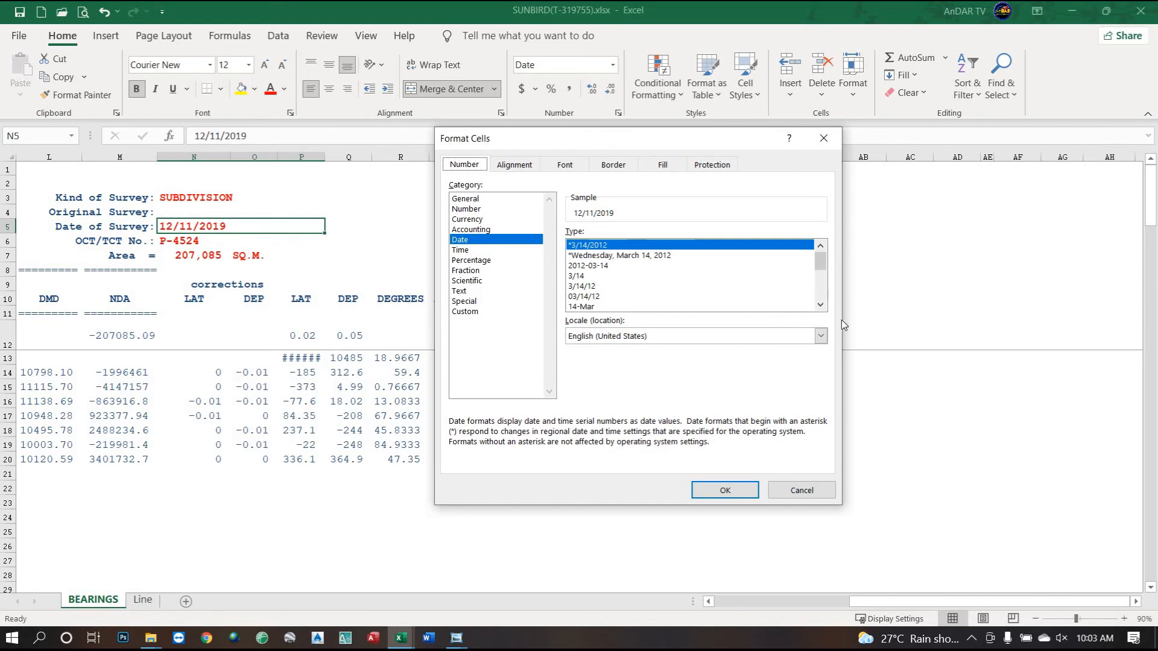
click(820, 305)
click(820, 305)
click(820, 306)
click(820, 306)
click(820, 306)
click(821, 306)
click(820, 305)
click(621, 287)
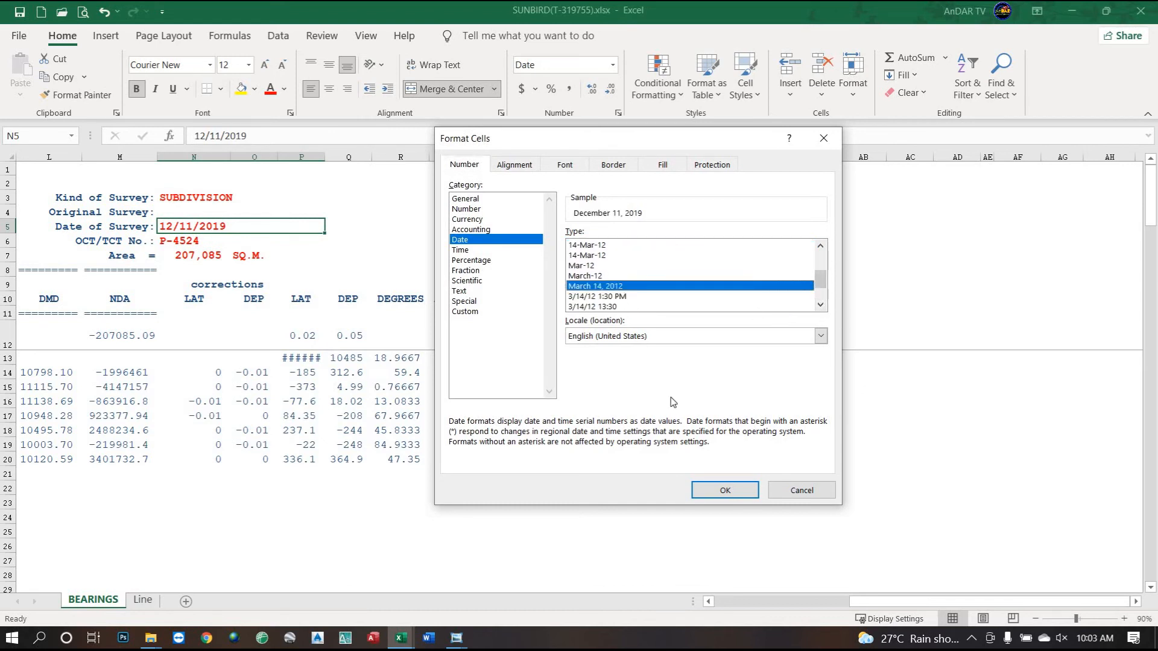
click(725, 491)
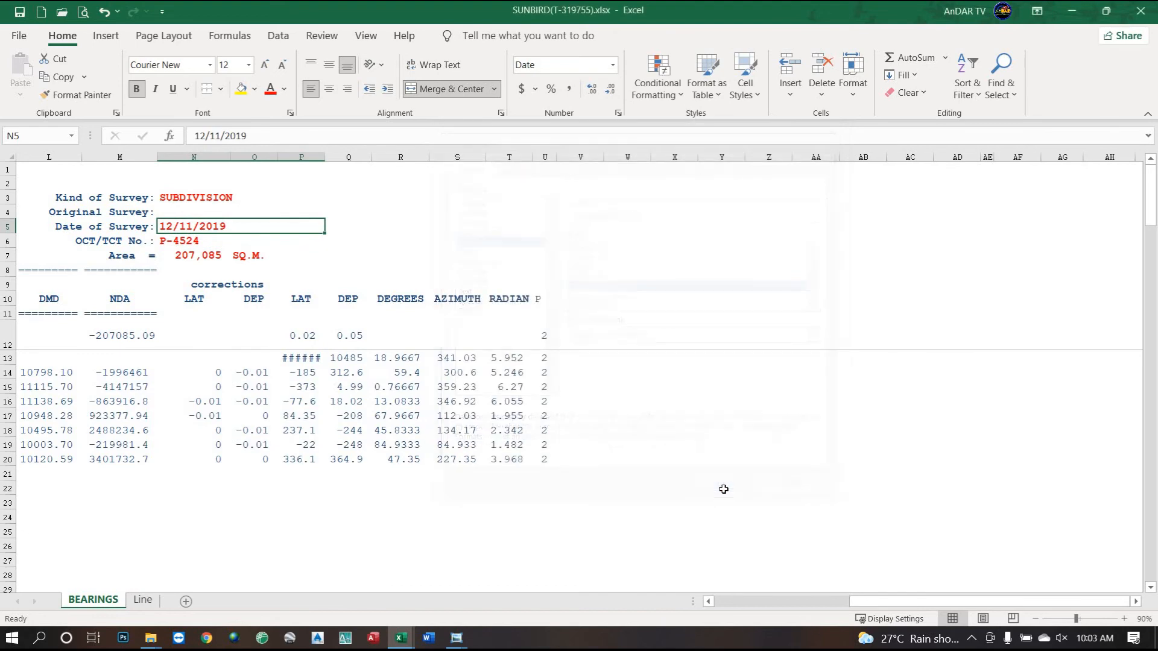
click(185, 246)
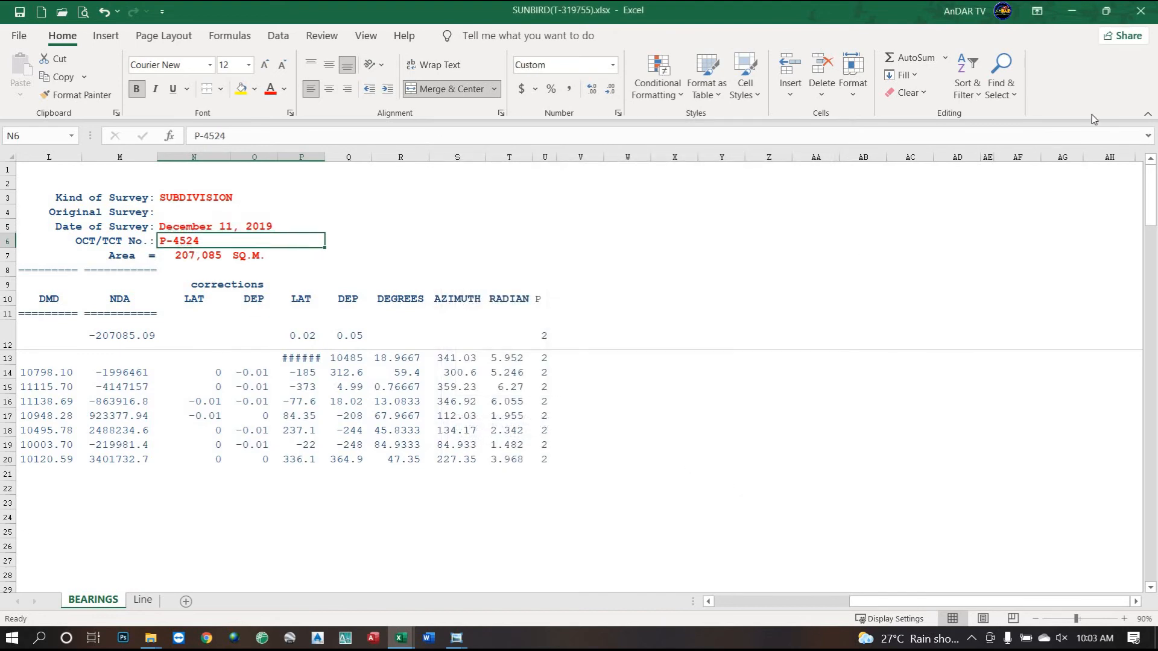
Enter the OCT/TCT No. T-319755 in N6, checking it against the plan.
click(1108, 18)
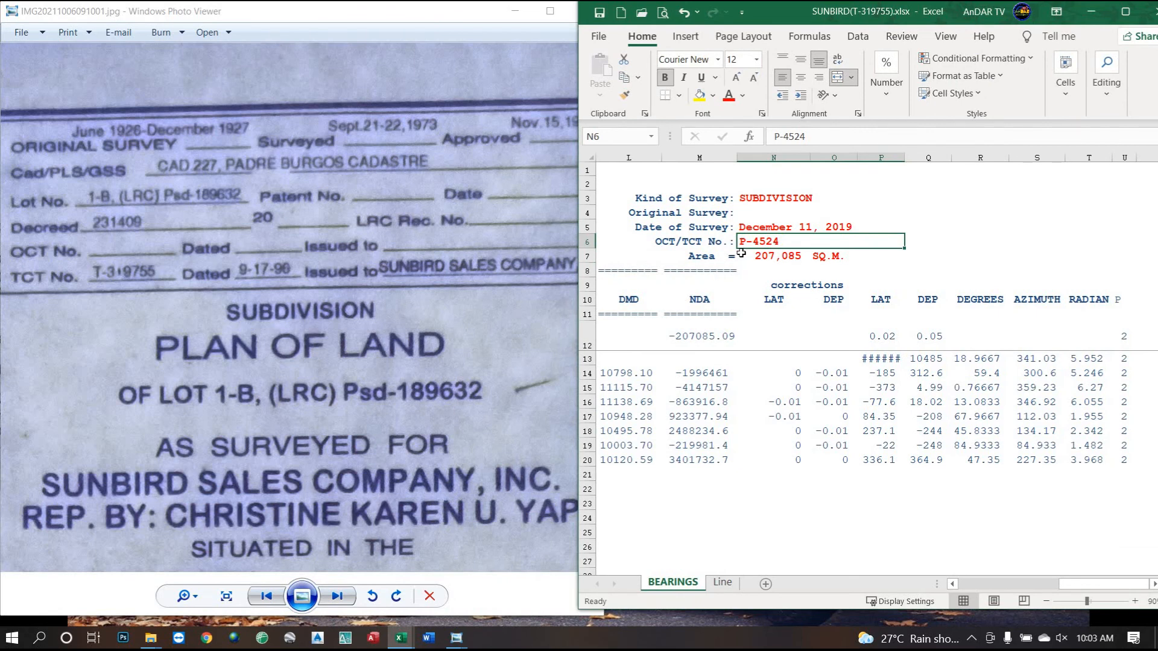
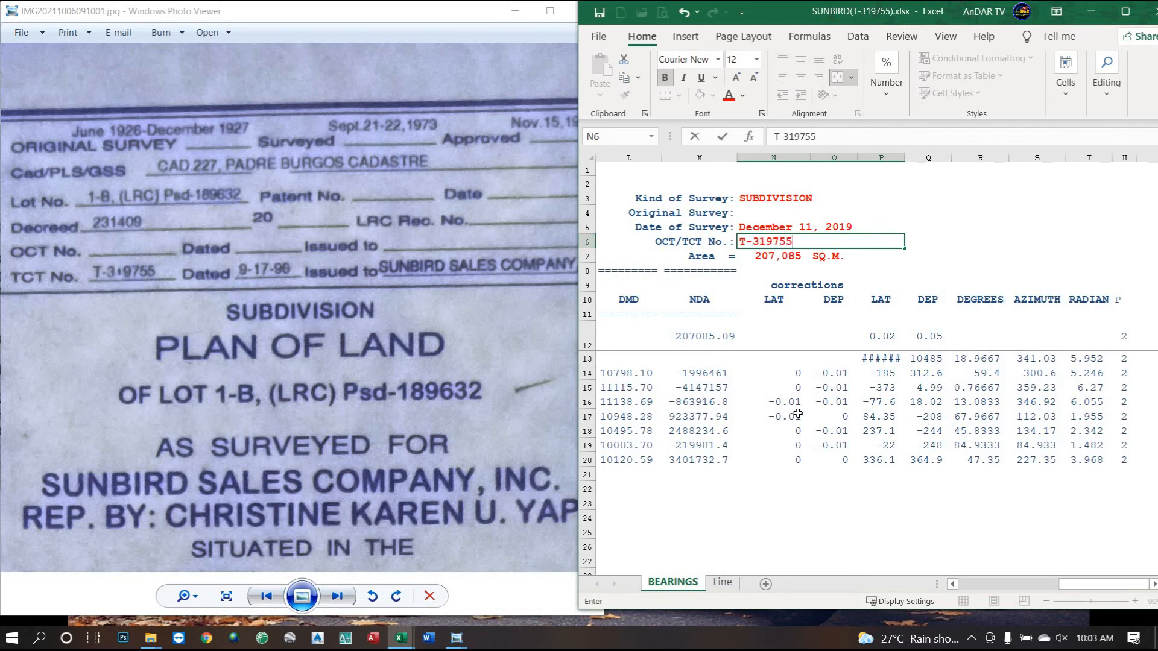
click(450, 443)
scroll(397, 387, down, 2)
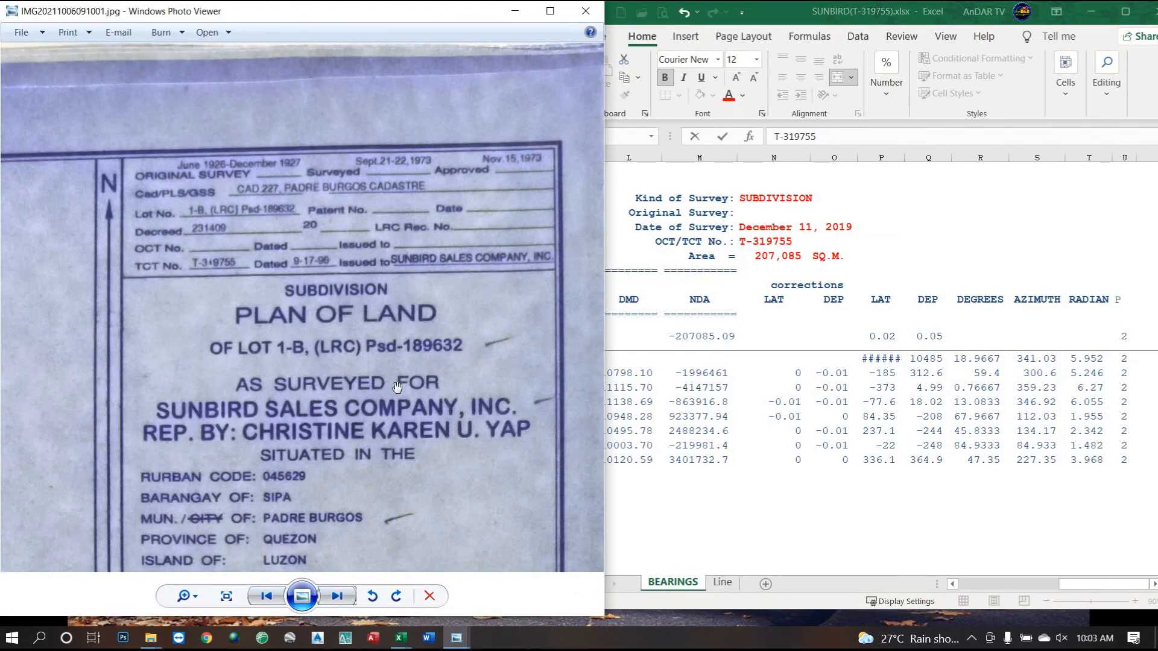
scroll(397, 387, down, 1)
scroll(361, 367, up, 3)
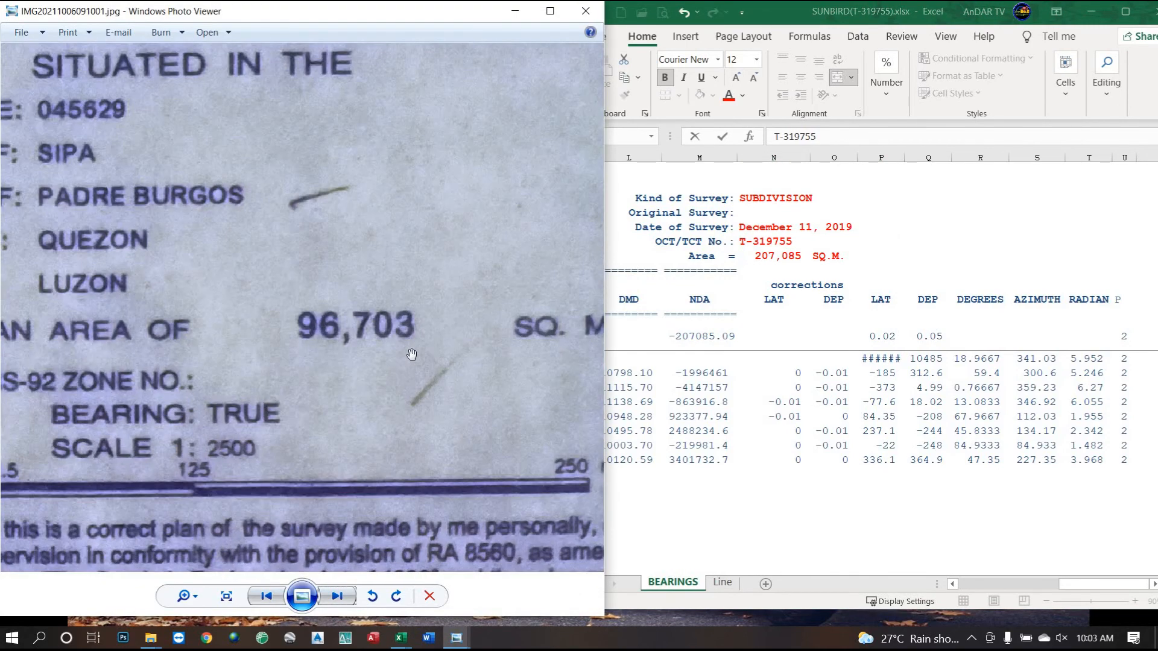
click(775, 257)
Enter the area 96703 in N7 and verify the NDA total in M12.
click(775, 257)
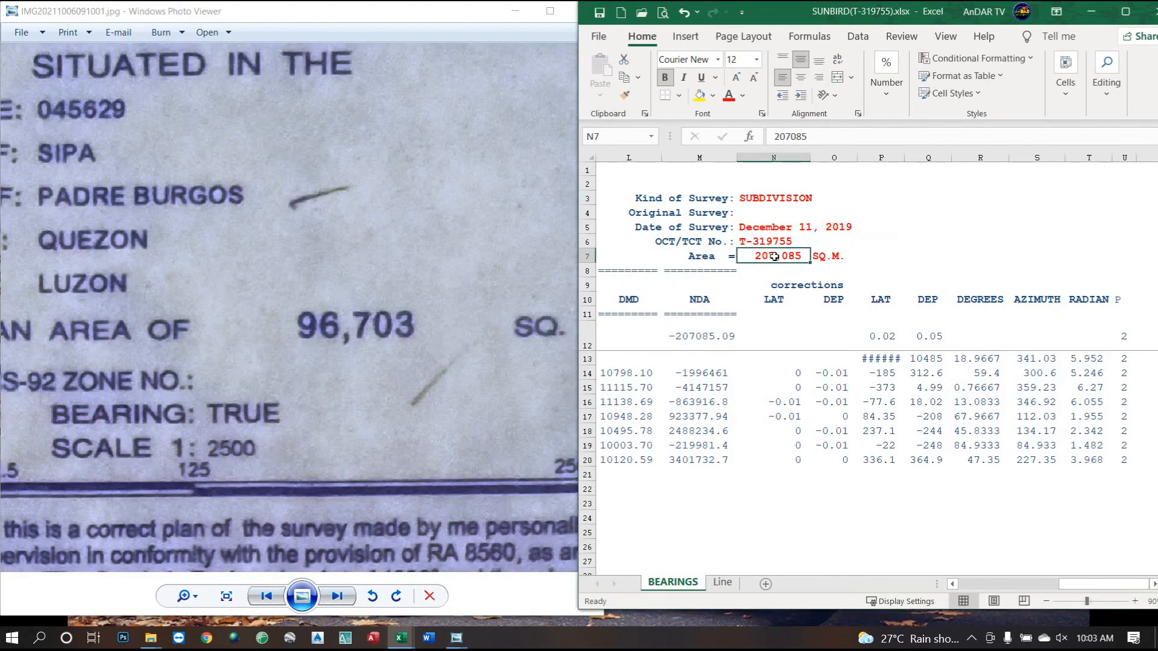
text(96703)
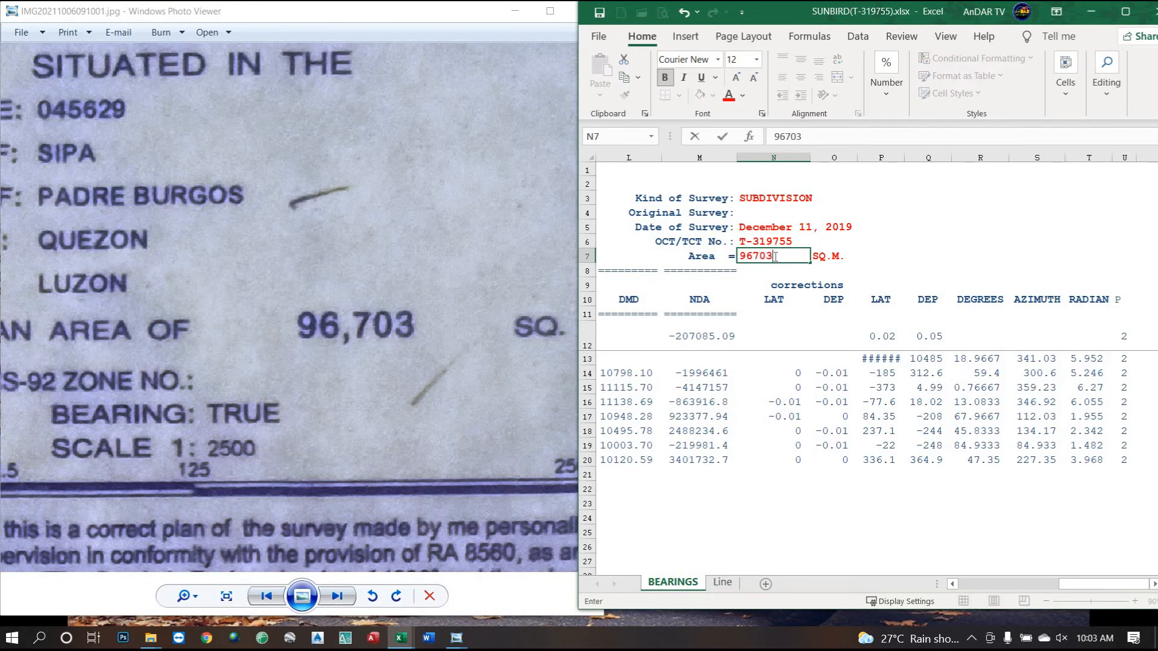
key(Return)
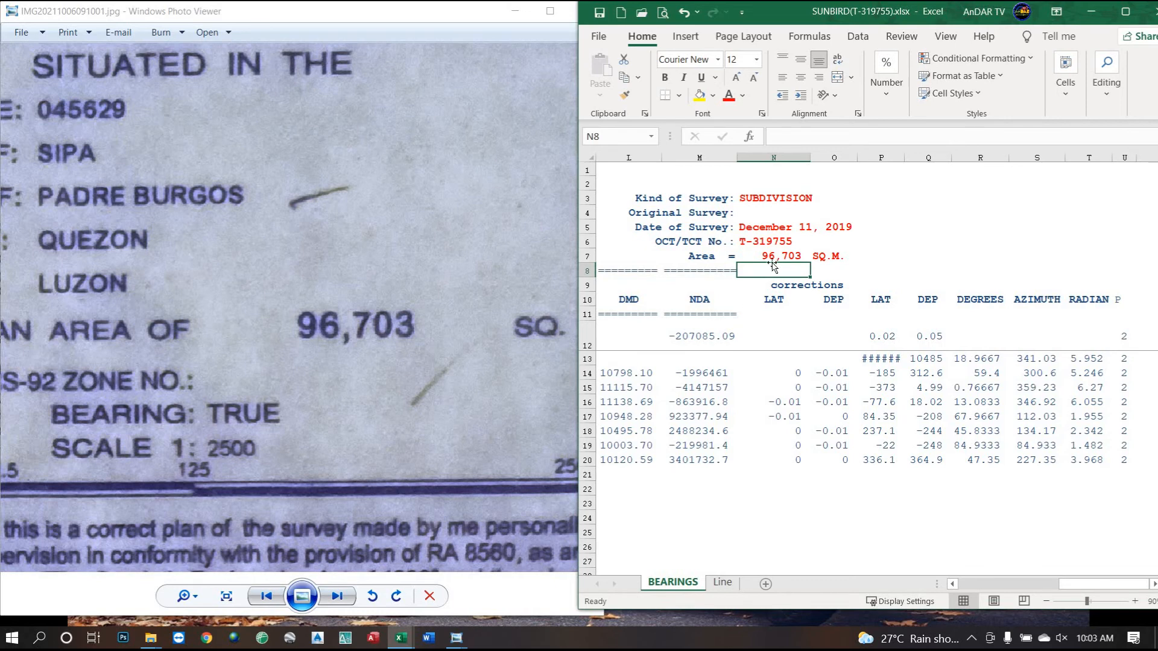
click(695, 337)
click(778, 258)
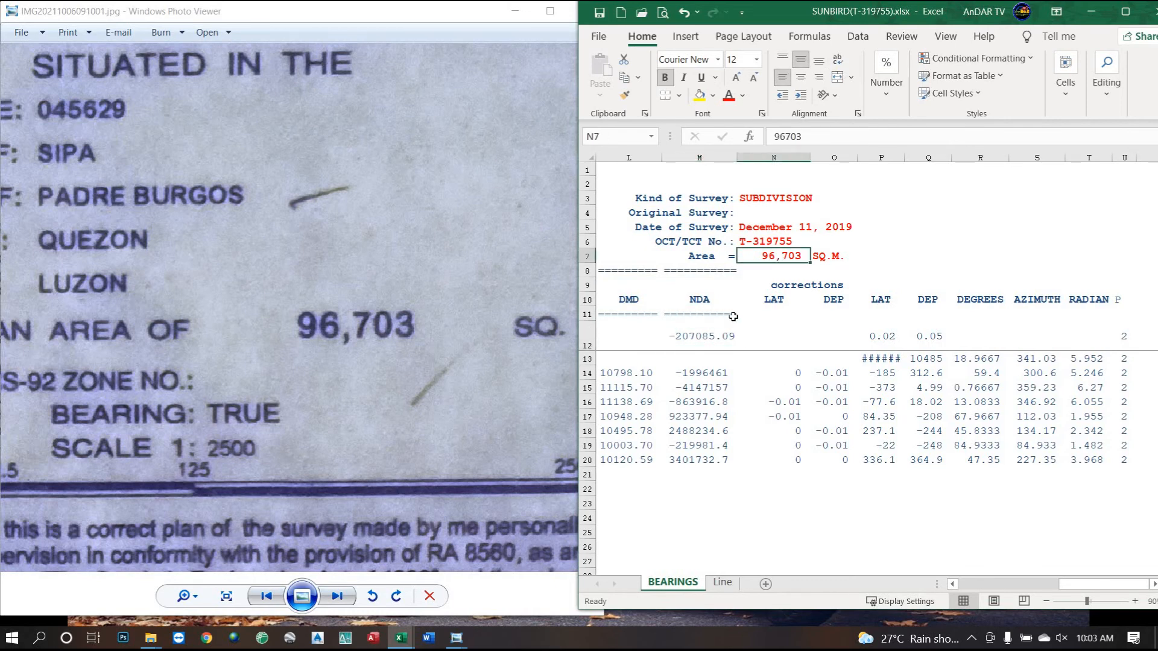
click(718, 331)
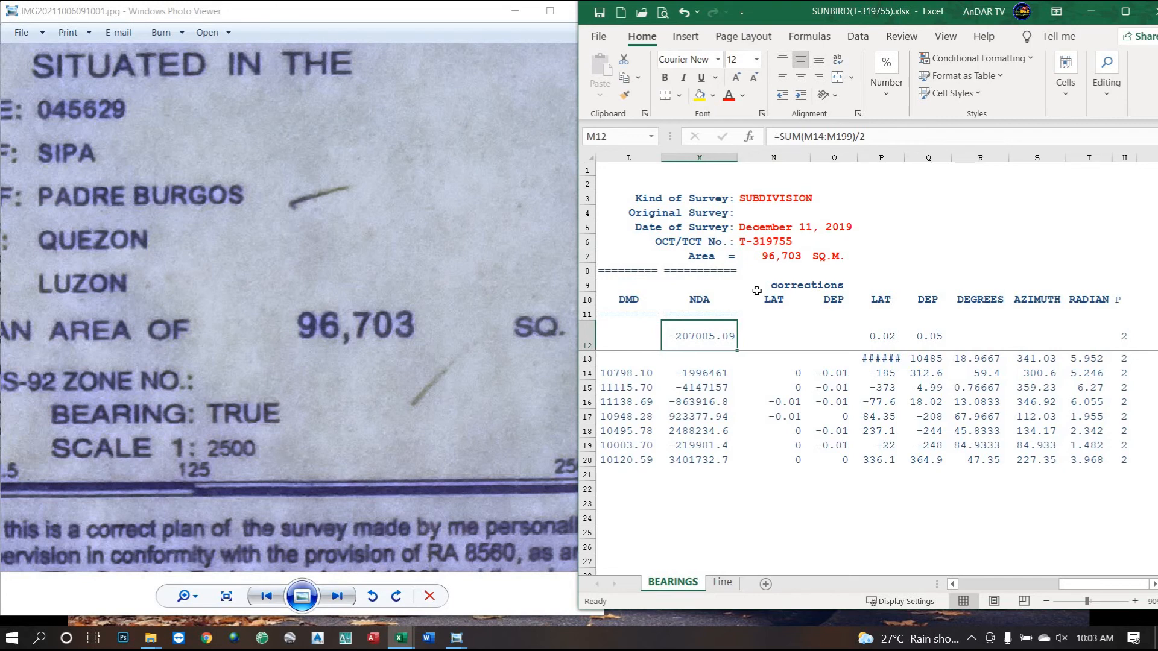
click(772, 261)
click(700, 342)
click(782, 261)
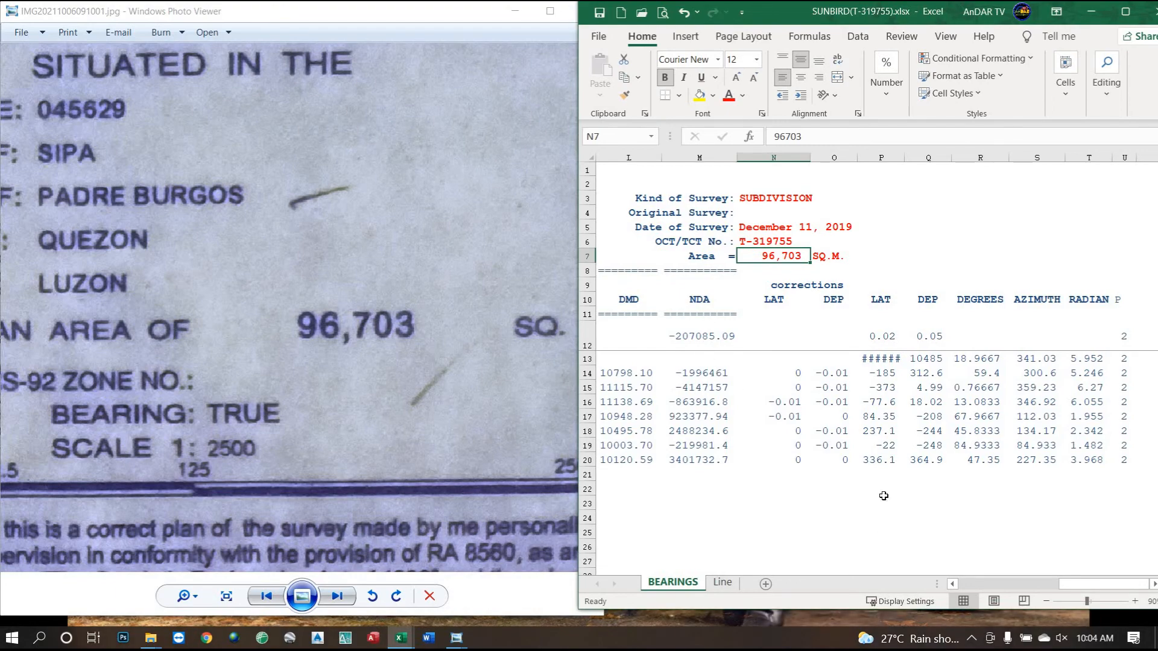
click(989, 587)
drag(989, 587, 959, 586)
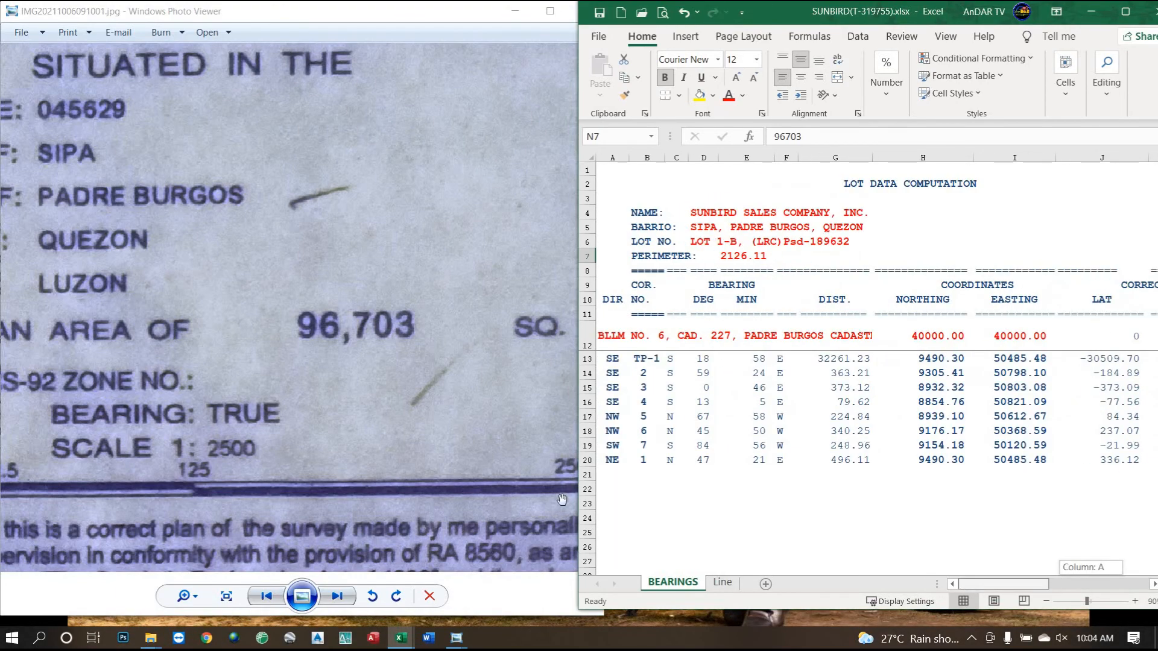
Show the technical description scan in a narrower viewer beside a widened Excel window.
scroll(319, 536, down, 3)
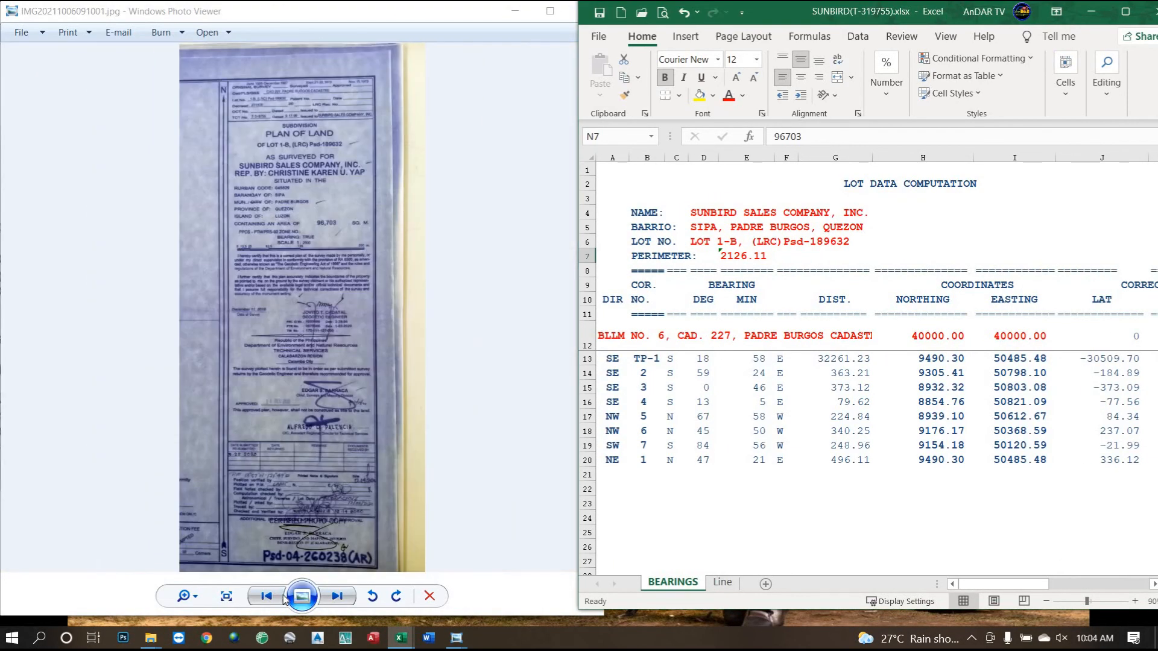
click(266, 595)
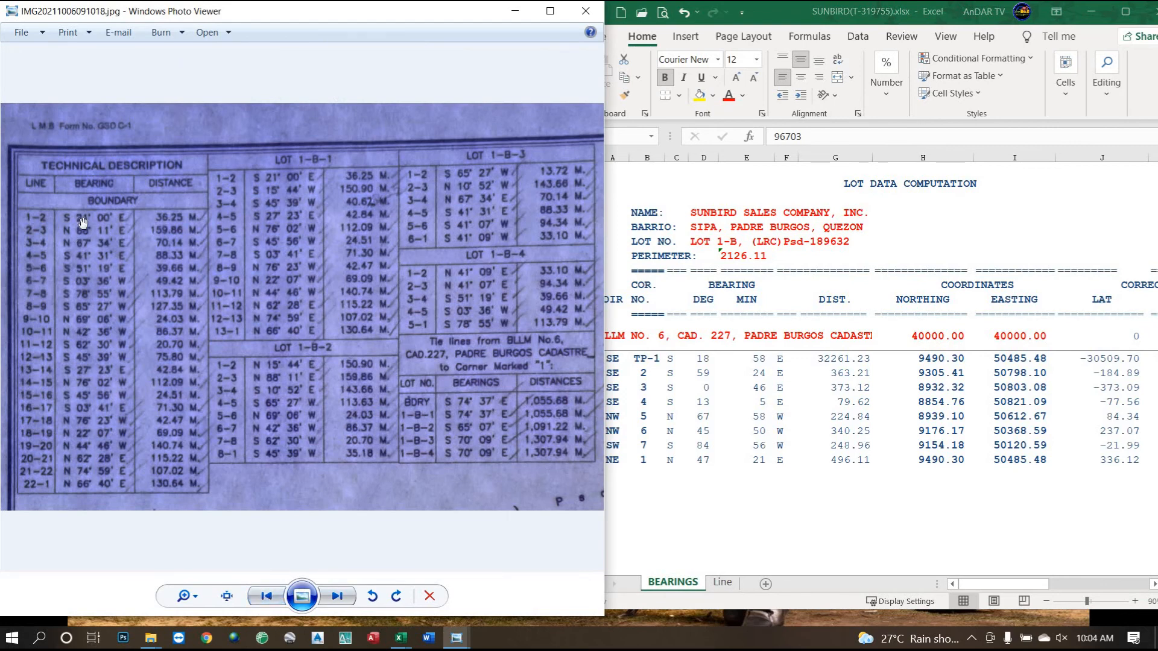
scroll(82, 326, up, 2)
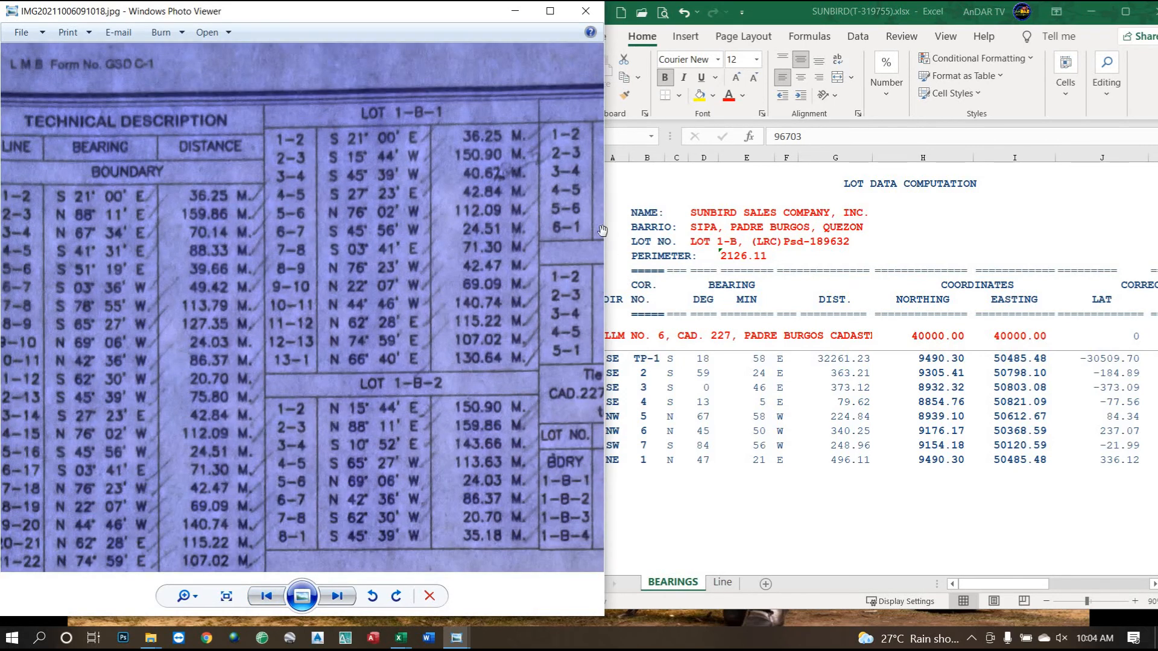
drag(600, 221, 549, 231)
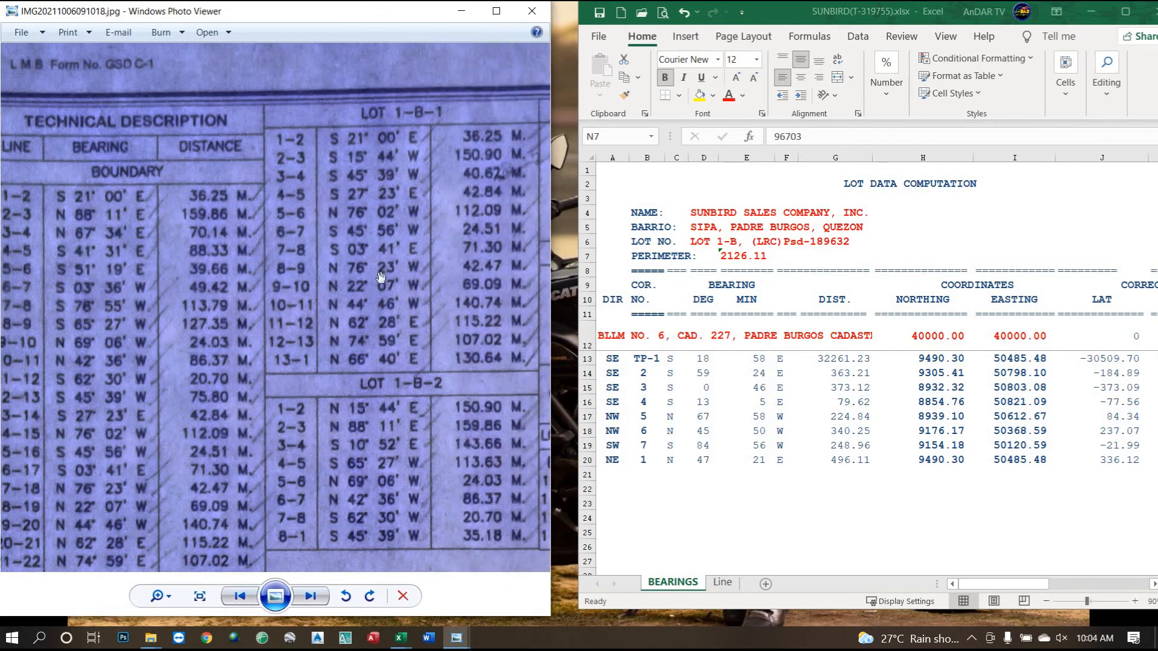
drag(167, 330, 196, 284)
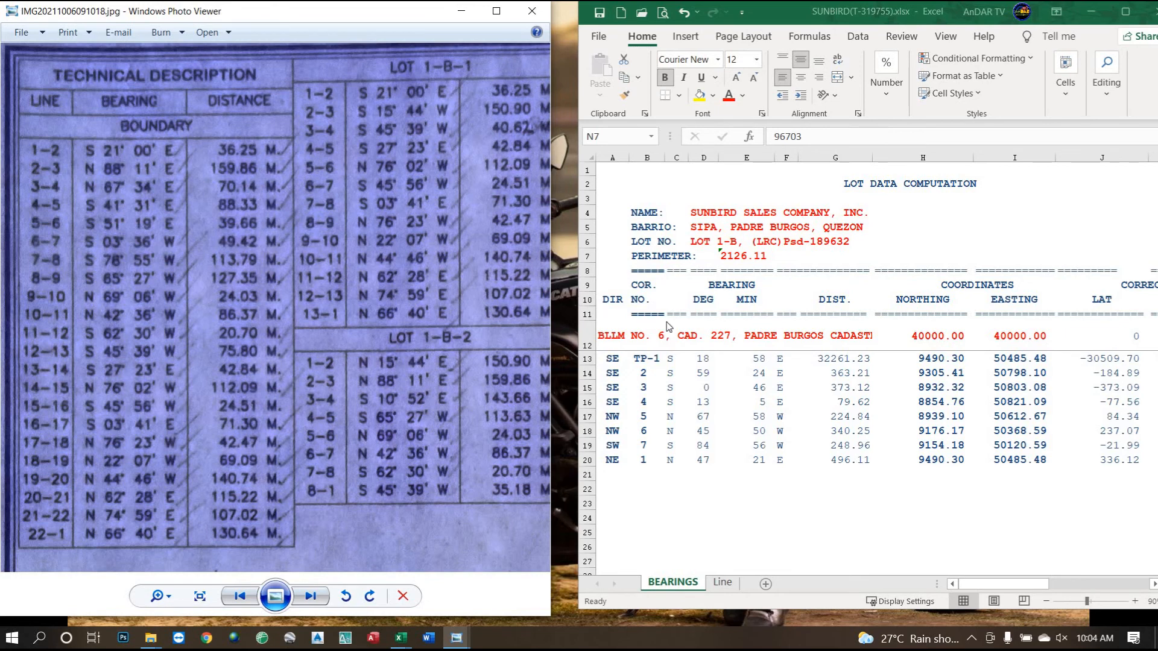
click(629, 398)
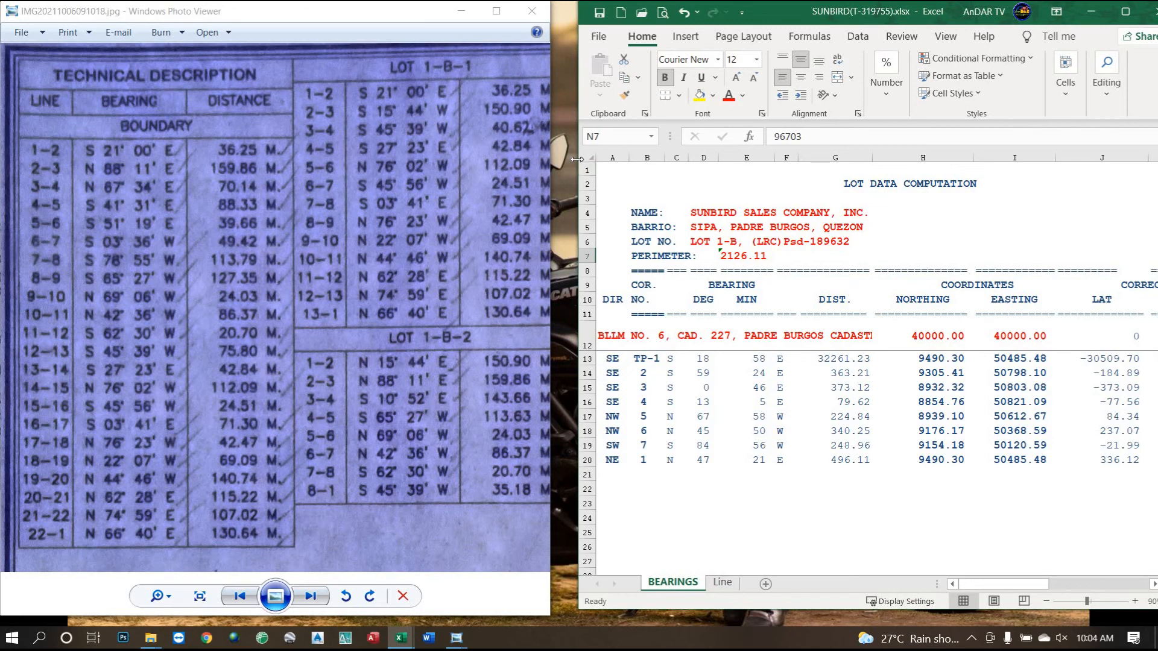
drag(534, 165, 359, 165)
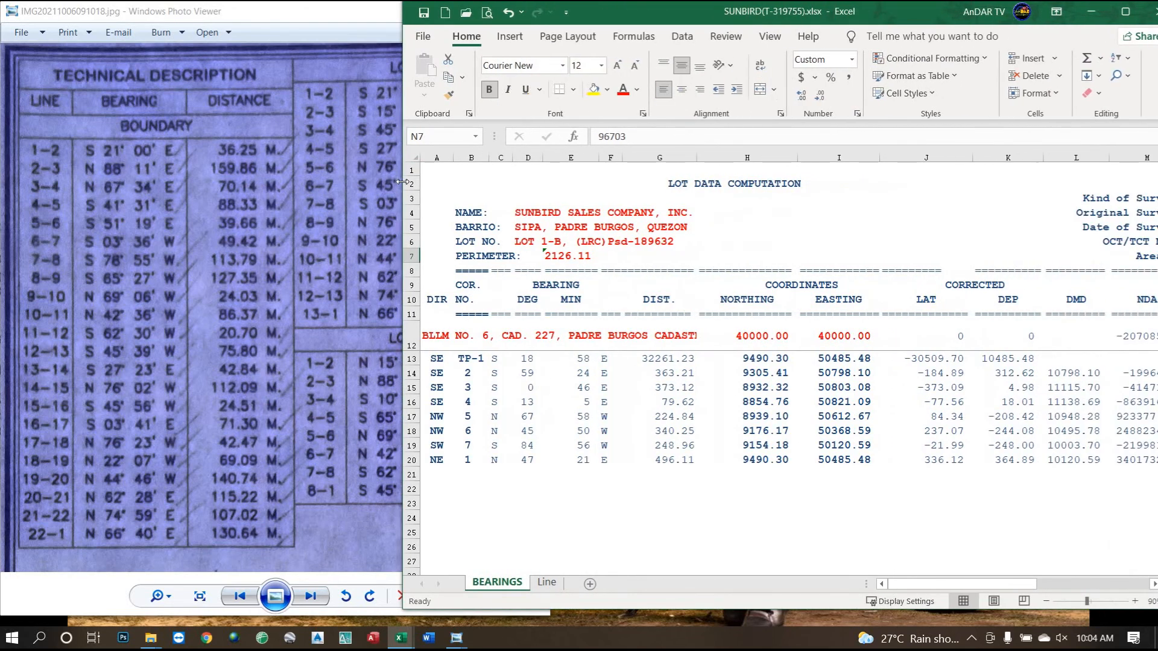
Read the tie-lines table on the scan and re-enter SE as the TP-1 direction in A13.
click(436, 358)
click(278, 424)
drag(279, 424, 113, 427)
drag(353, 407, 251, 411)
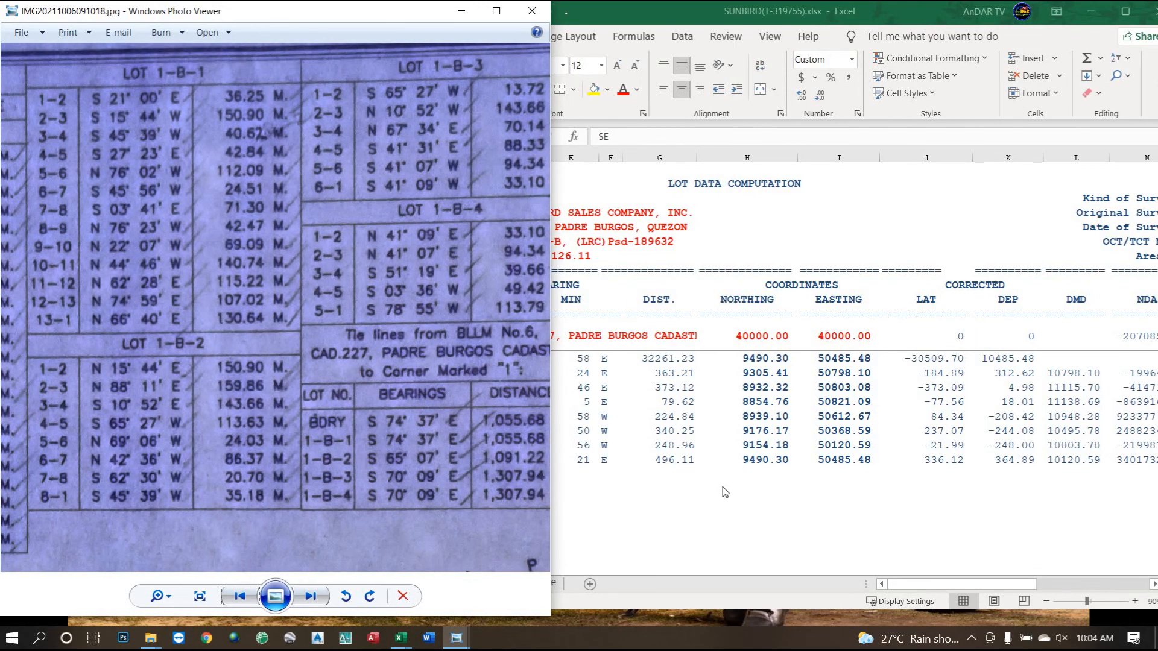
key(alt+Tab)
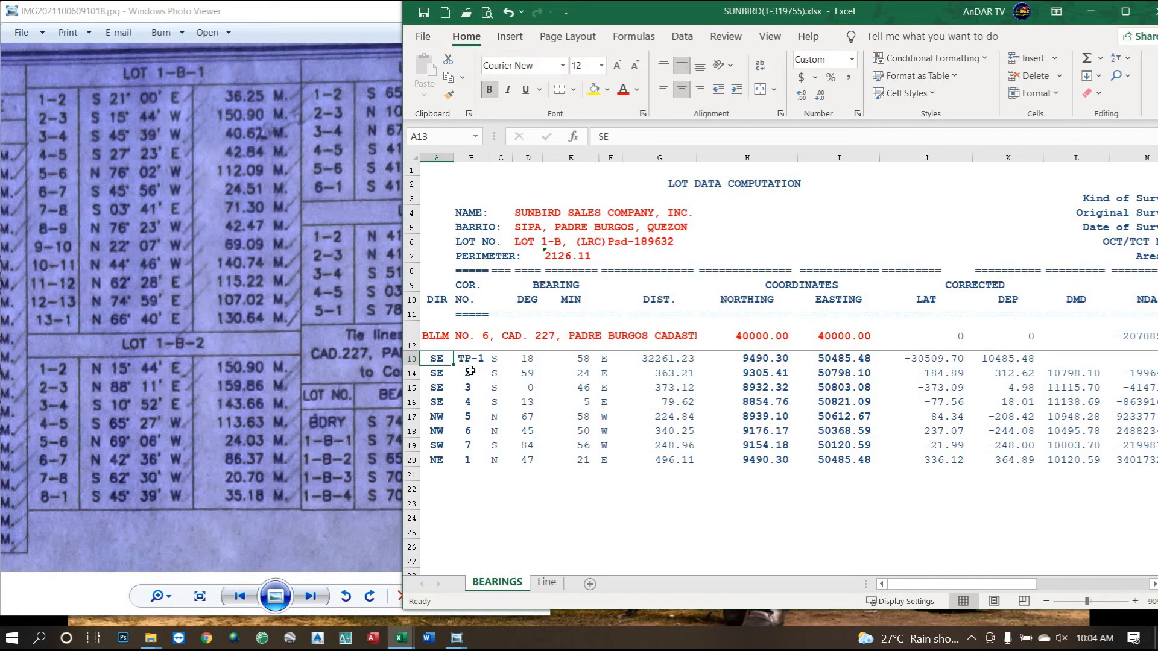
text(SE)
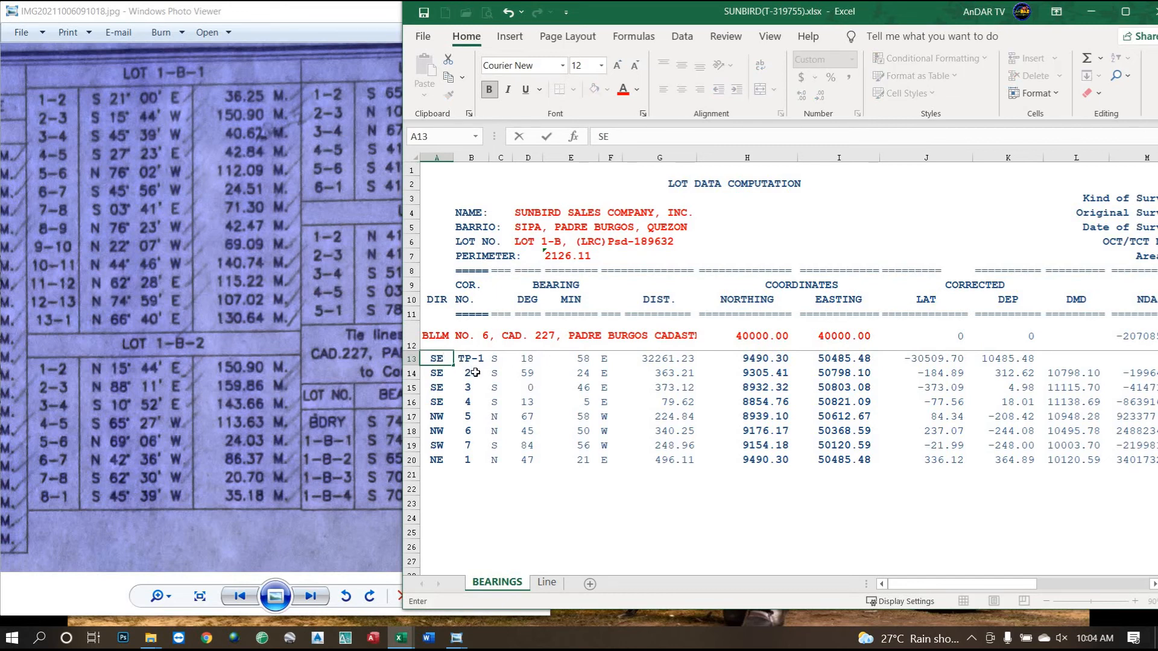
key(Tab)
key(Tab)
key(Tab)
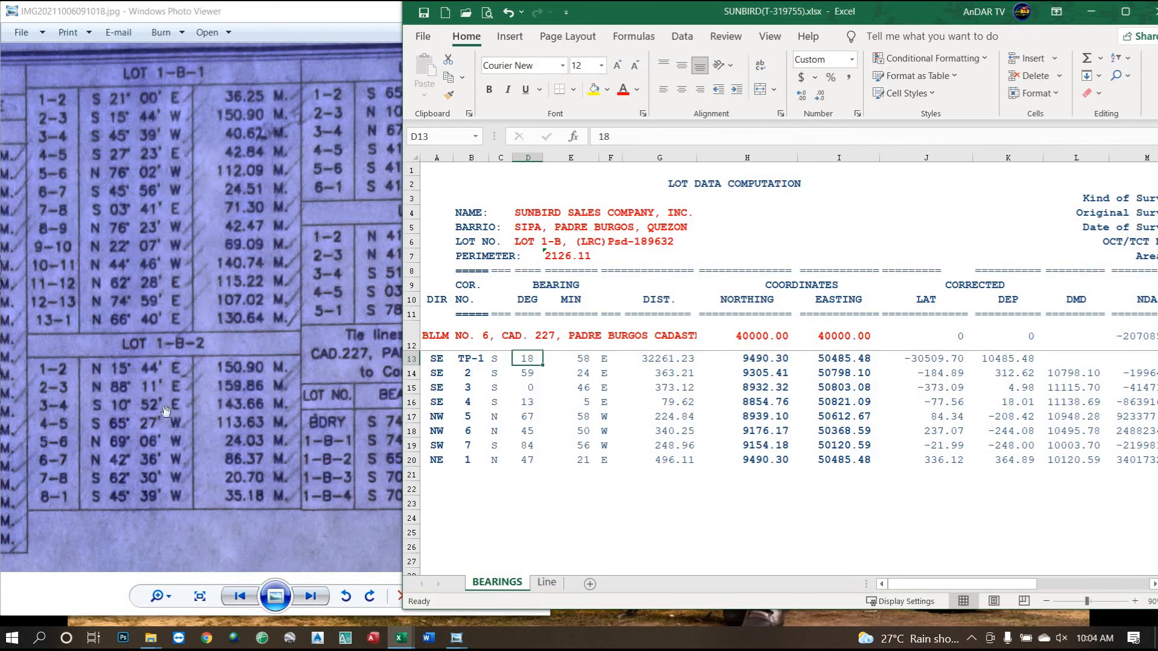
Enter 74° 37' and distance 1055.68 for the TP-1 tie line.
drag(281, 382, 140, 383)
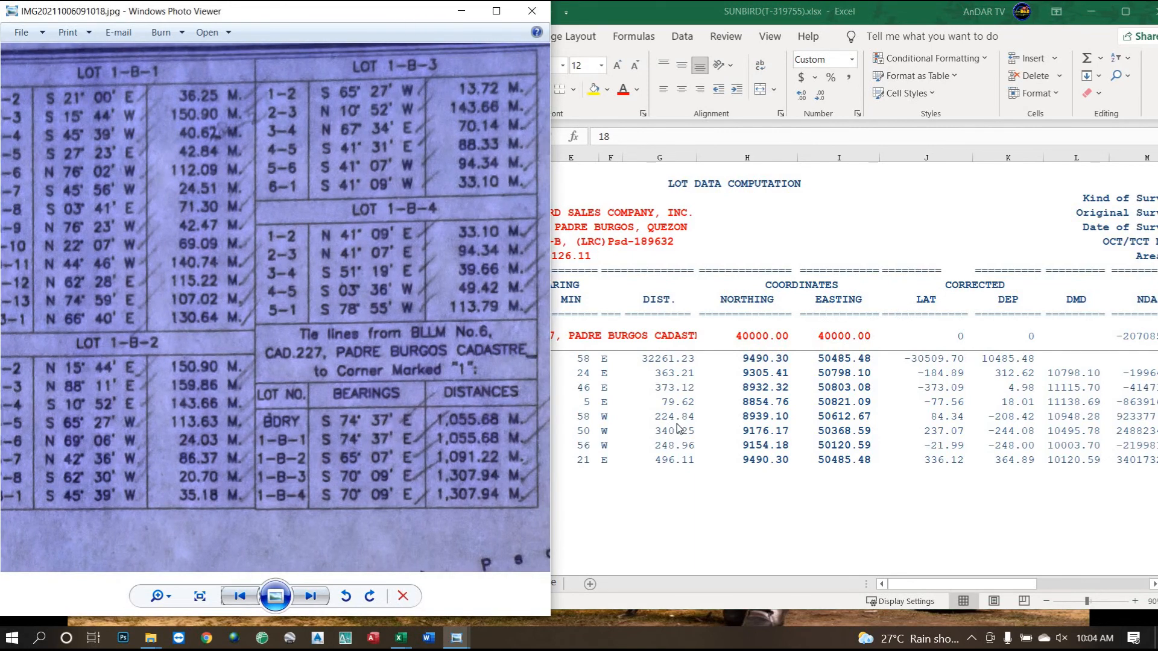
click(648, 413)
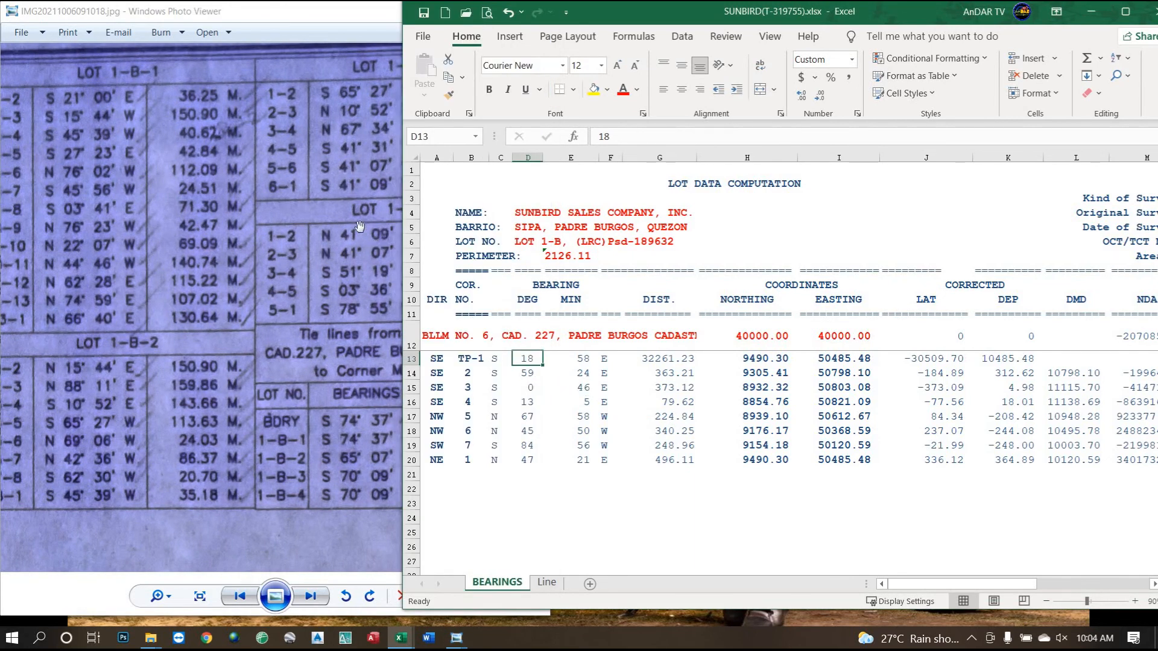
drag(312, 17, 151, 45)
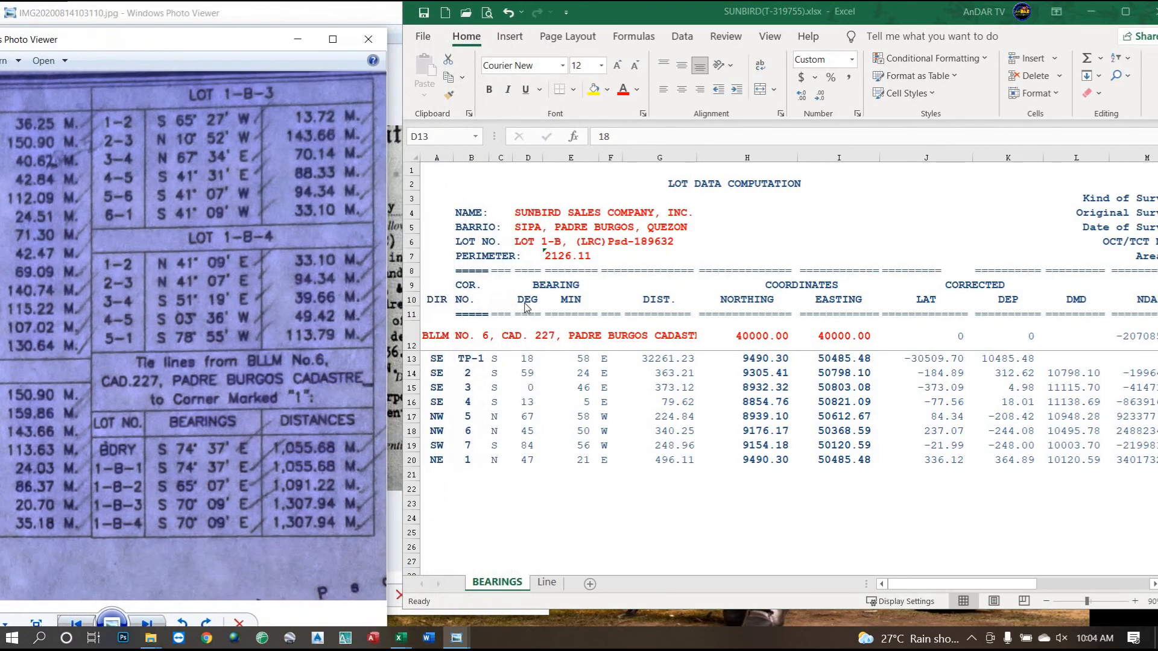
click(531, 361)
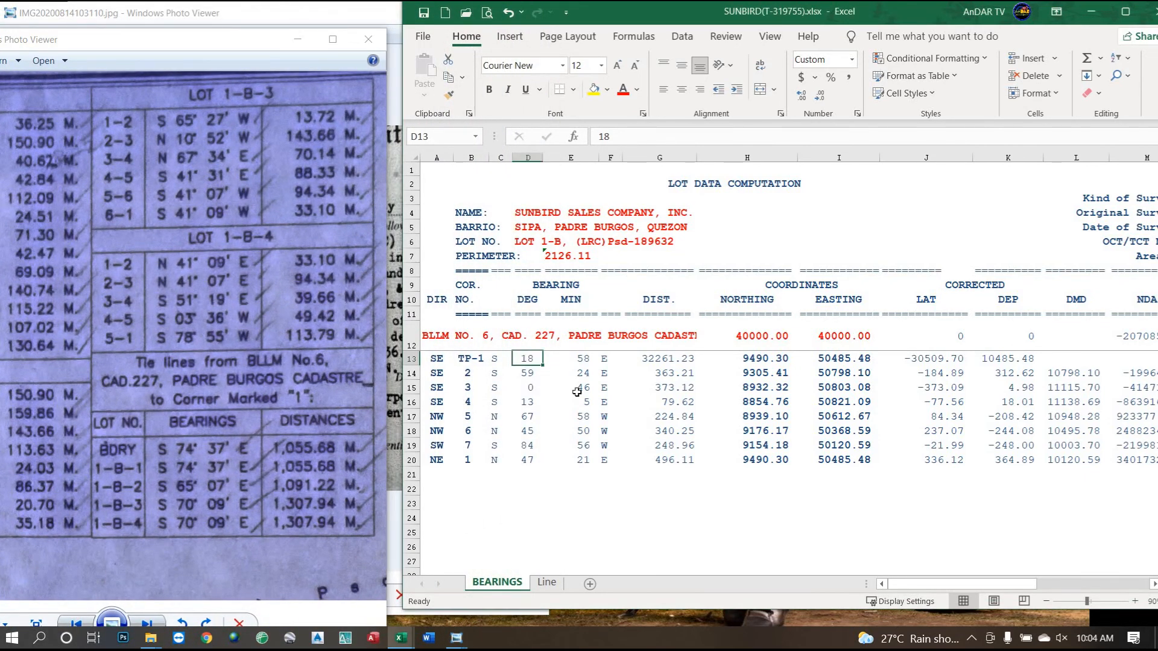
text(74)
key(Tab)
text(3)
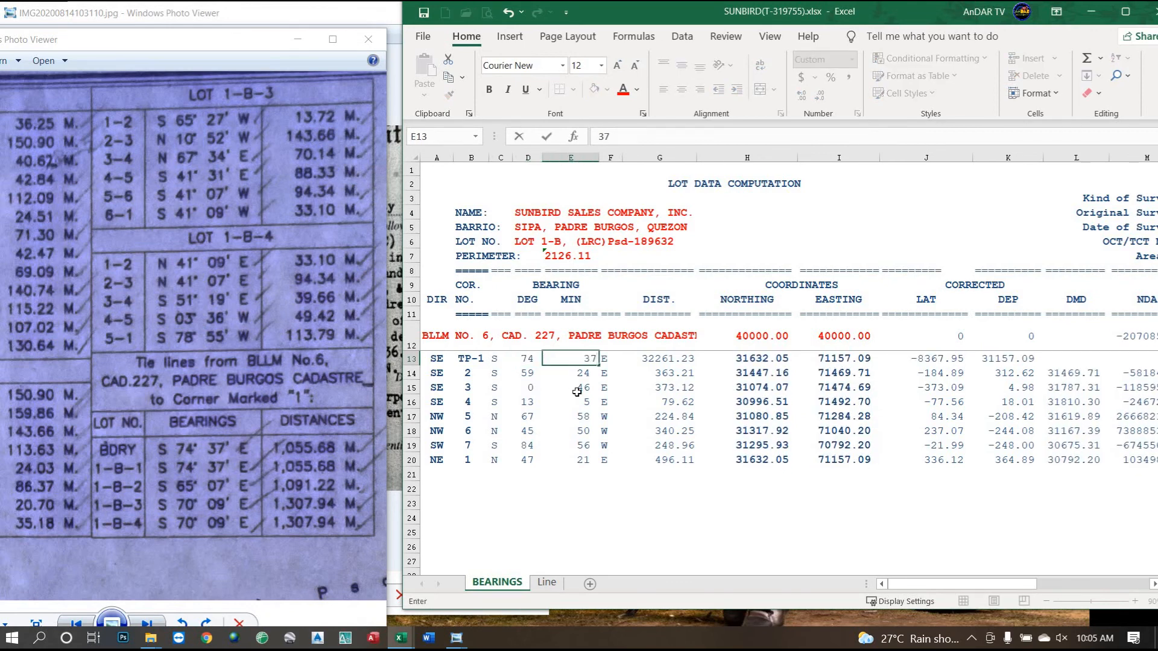
key(Tab)
key(Tab)
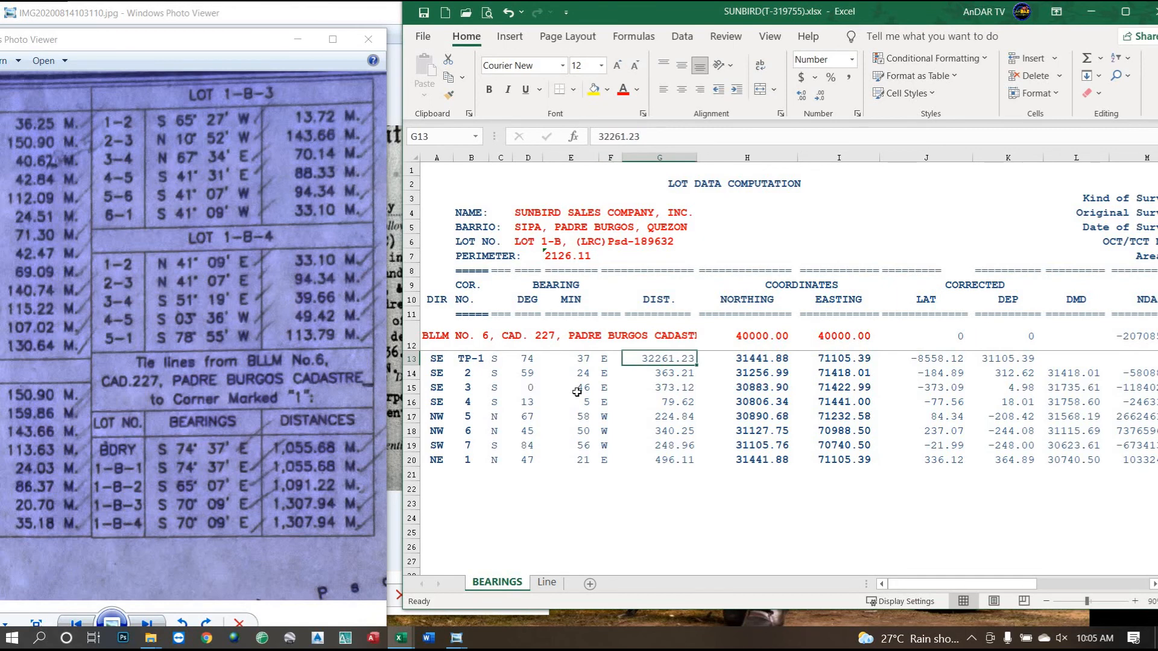
text(1055.68)
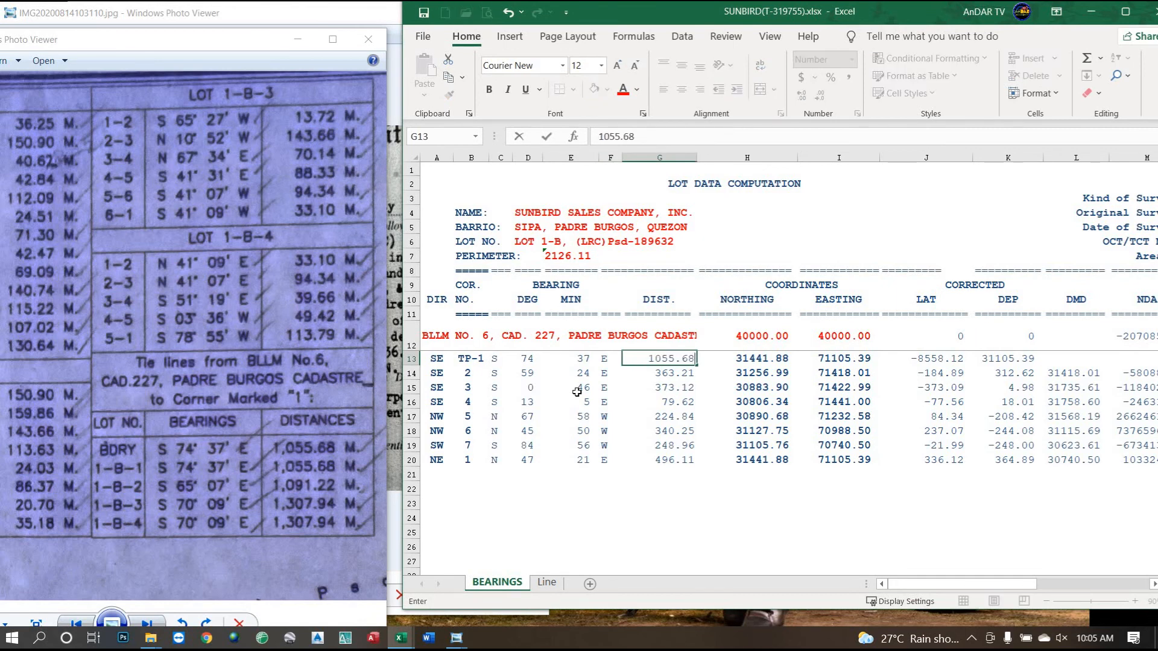
key(Return)
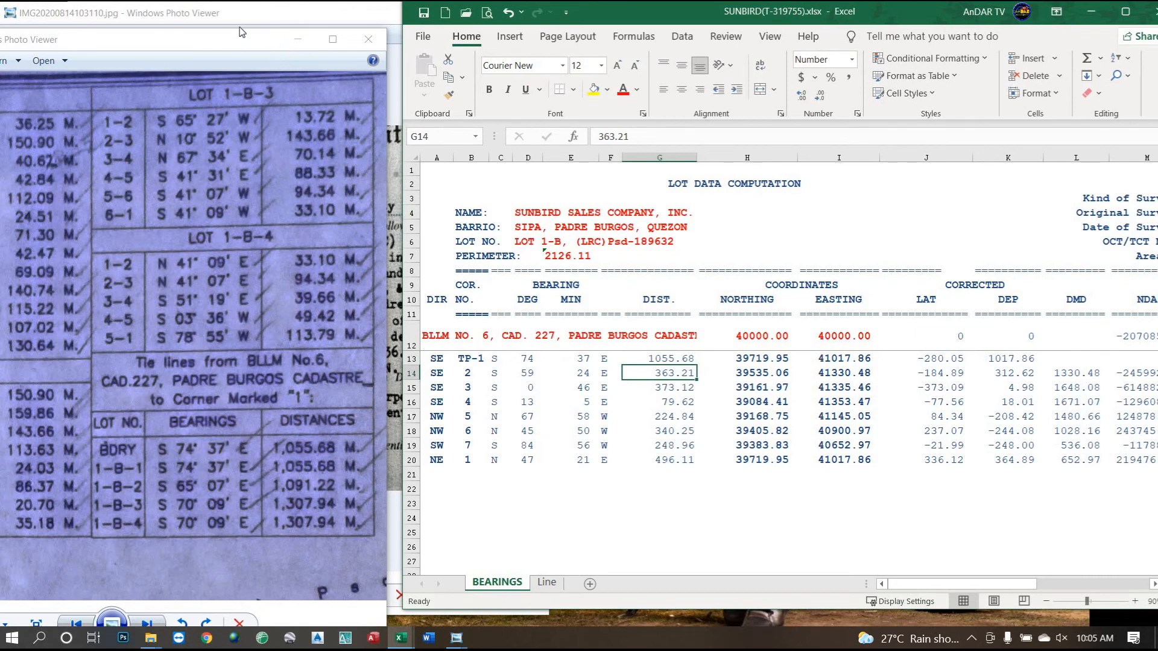
Pan the scan to the Boundary table in a narrower window and select G14.
drag(239, 48, 355, 19)
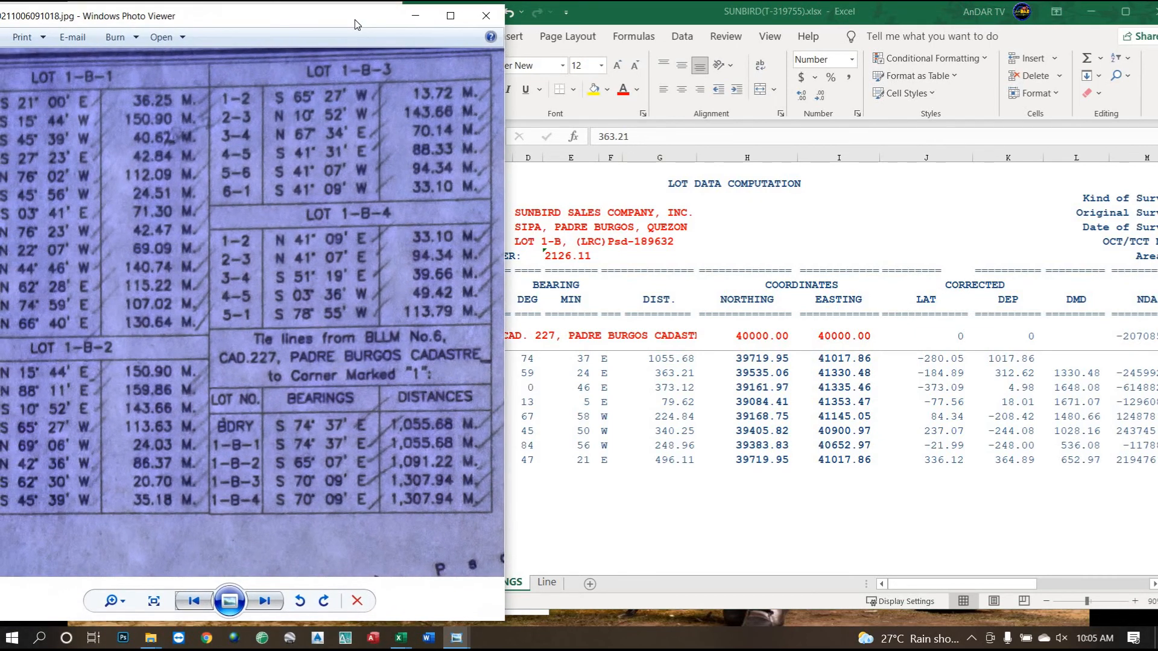
drag(150, 350, 364, 303)
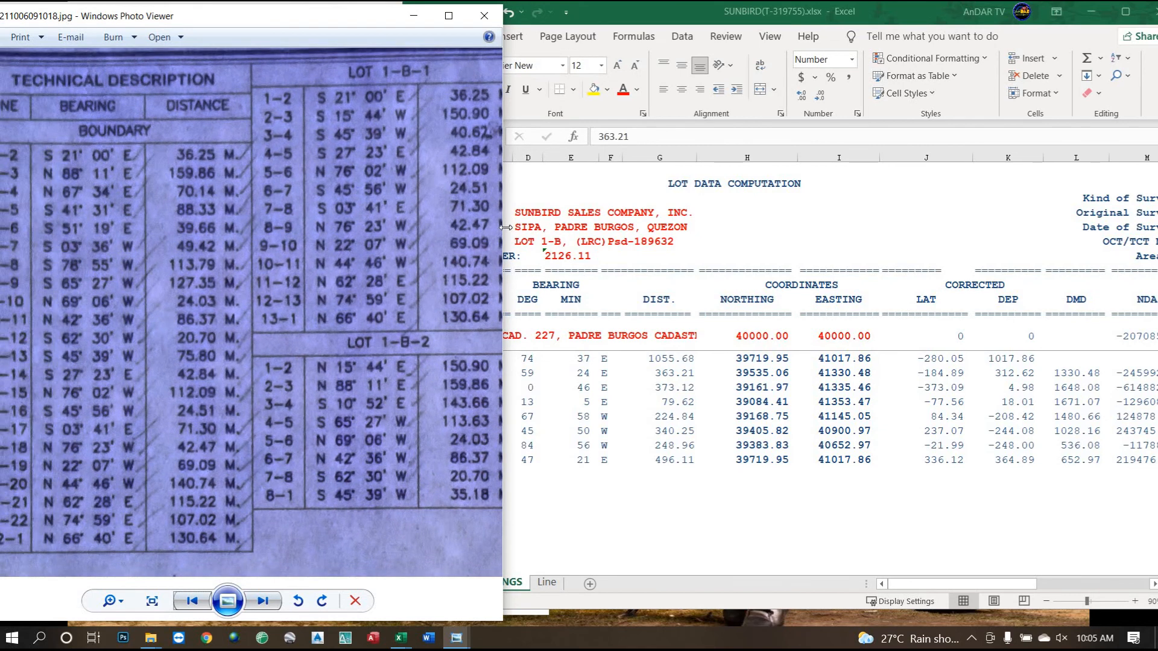
drag(503, 227, 398, 227)
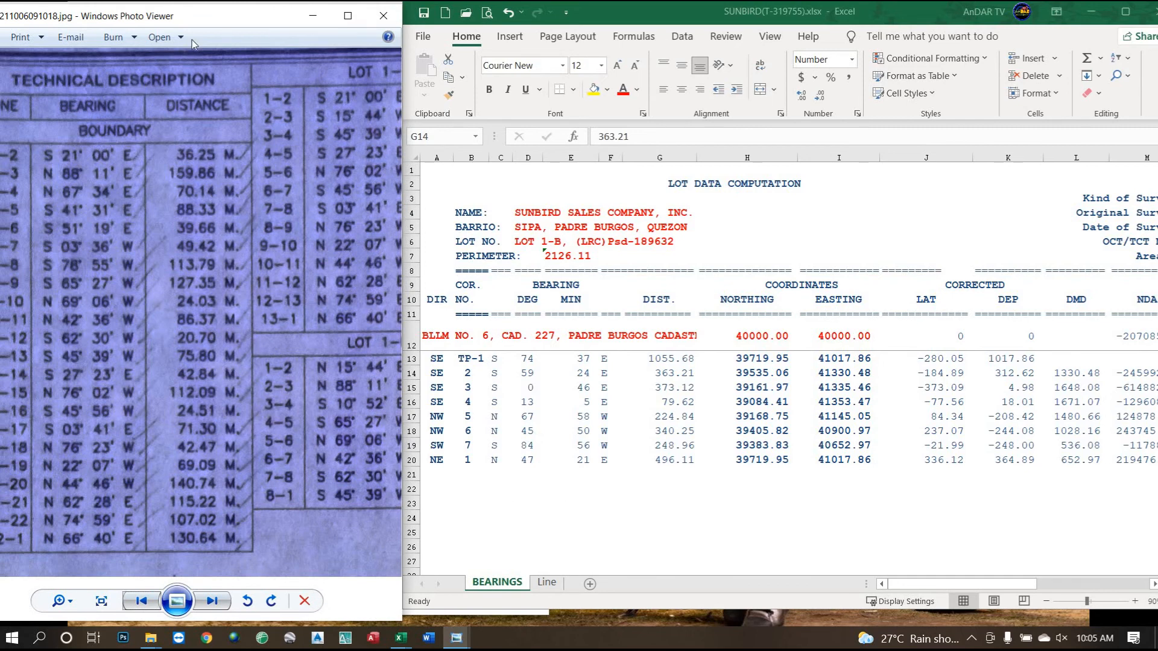
drag(201, 24, 231, 23)
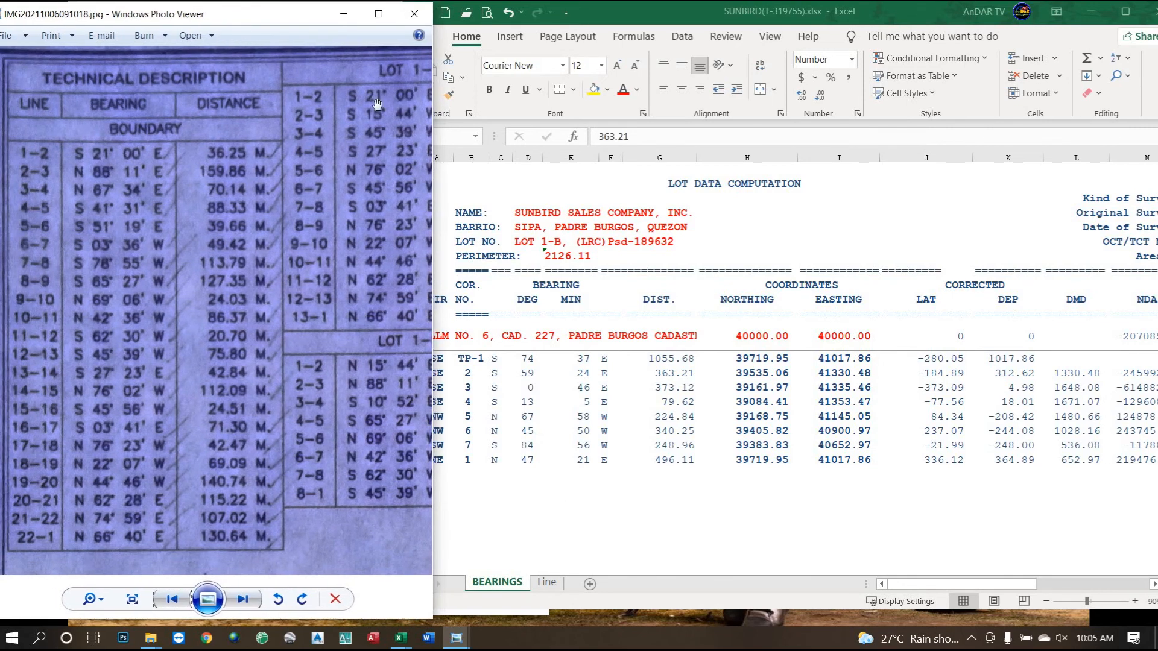
drag(432, 163, 405, 167)
click(677, 369)
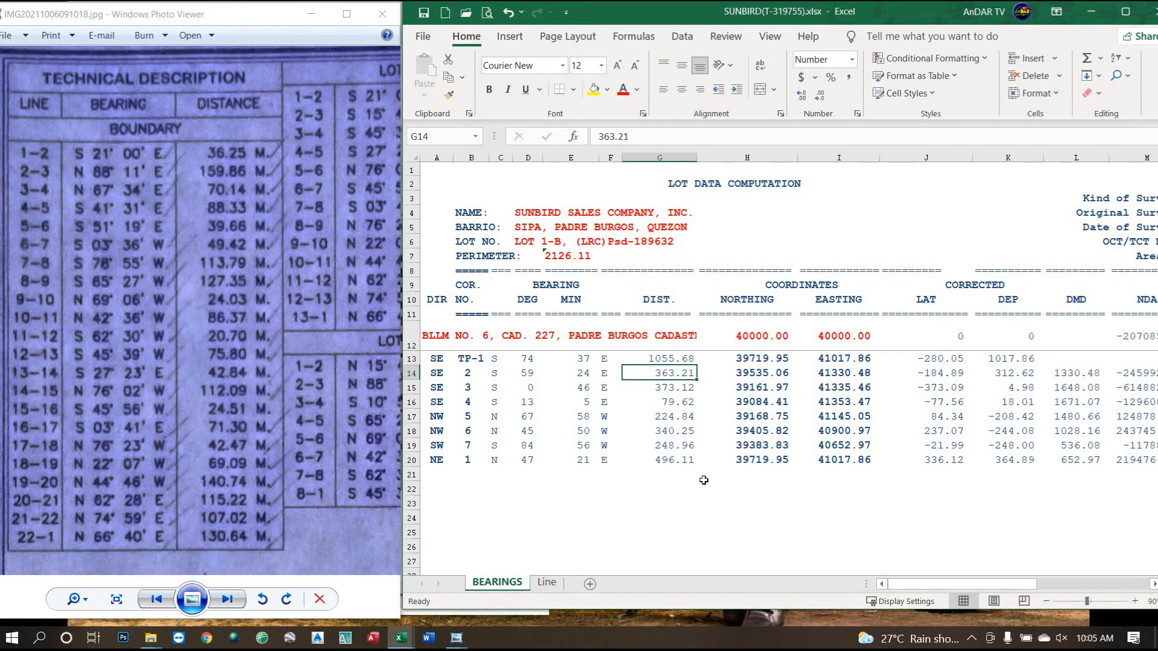
Enter boundary distances 36.25, 159.86, 70.14, 88.33, 39.66, 49.42 and 113.79.
text(36.25)
key(Return)
text(159)
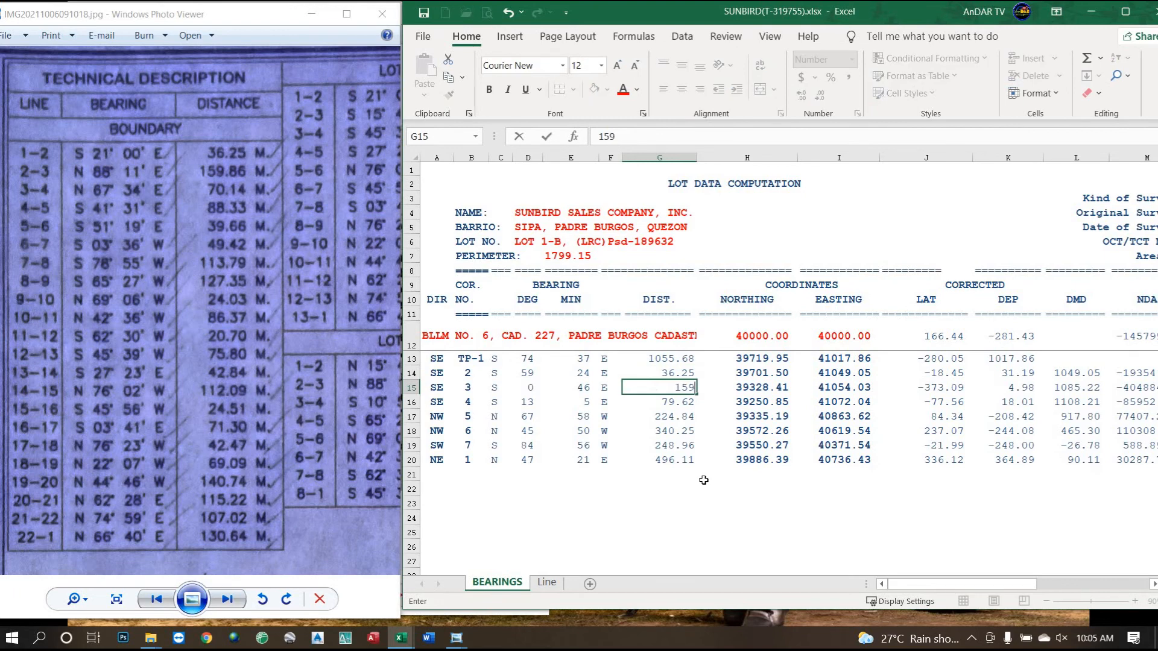
text(.86)
key(Return)
text(70.14)
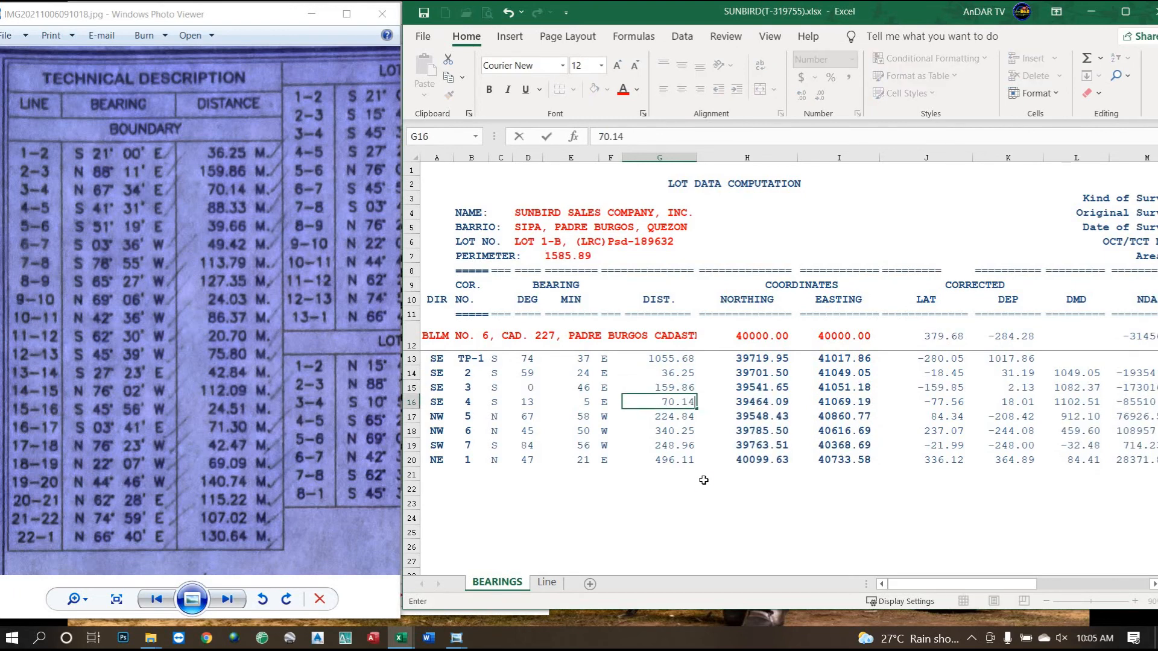
key(Return)
text(88.33)
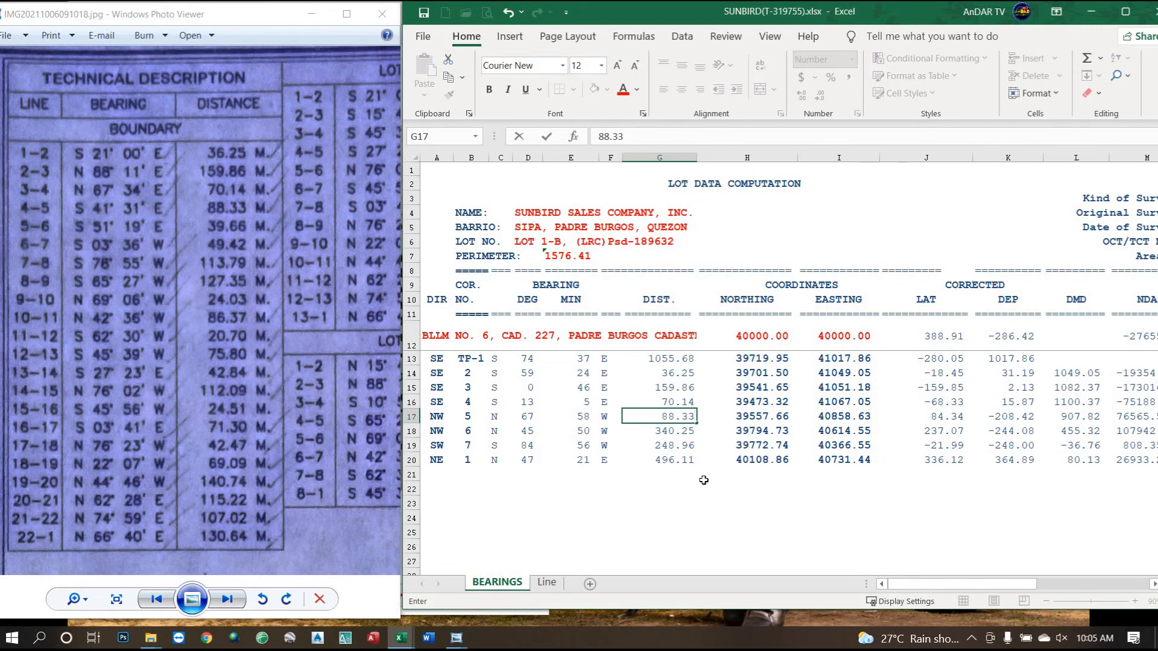
key(Return)
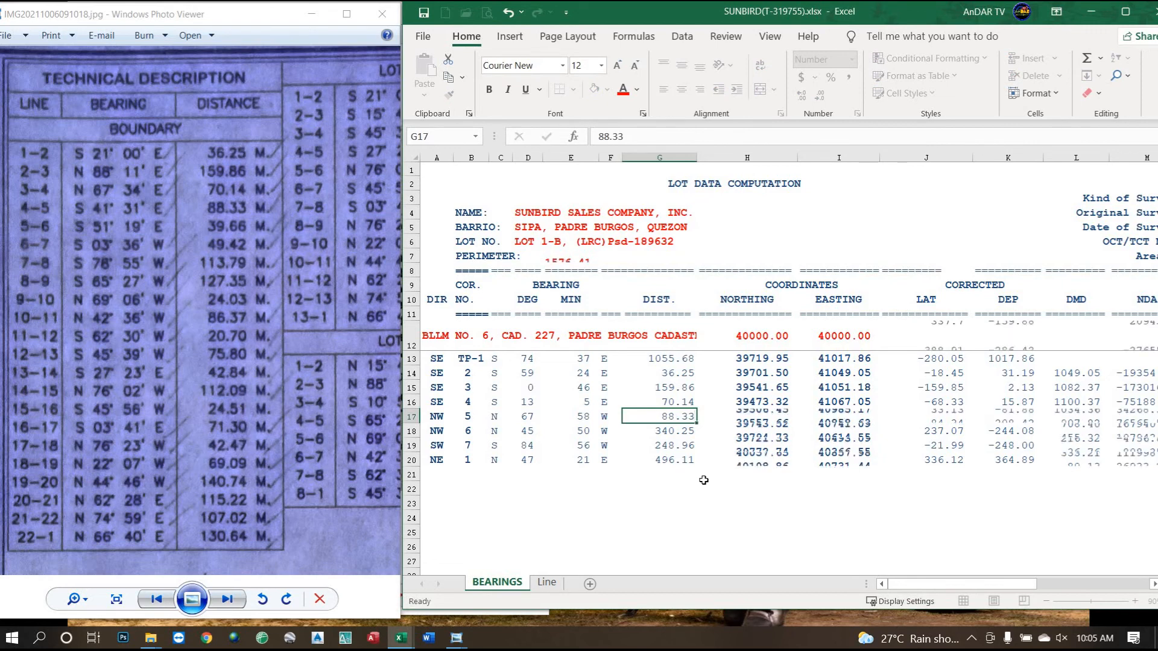
text(39.66)
key(Return)
text(49.42)
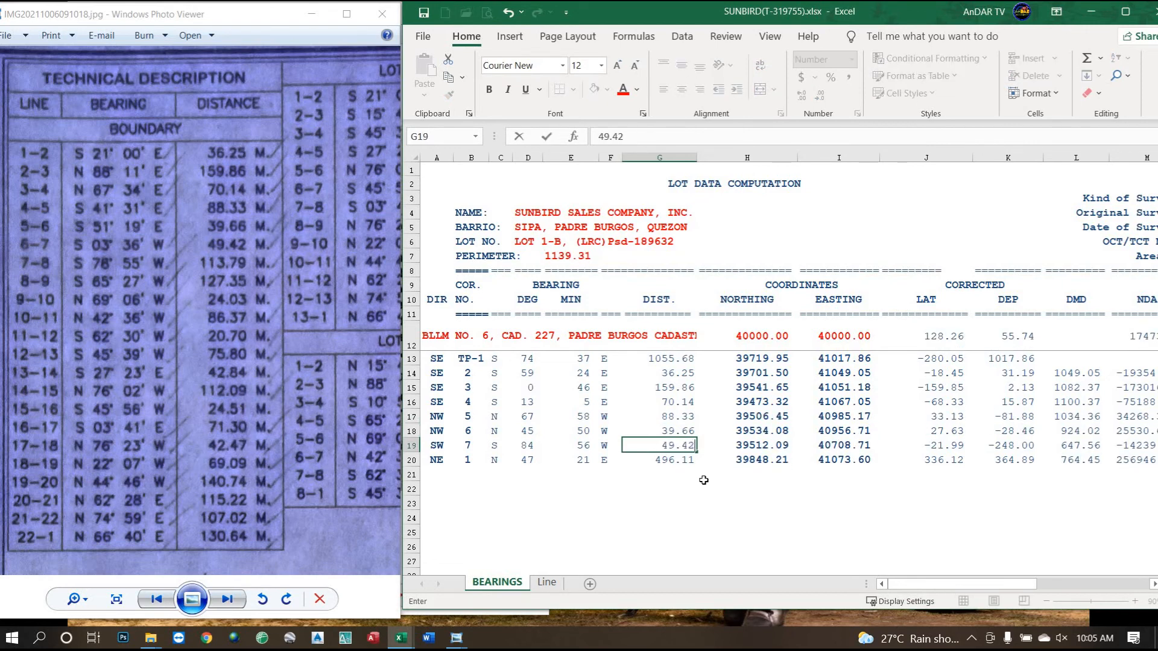
key(Return)
text(113.7)
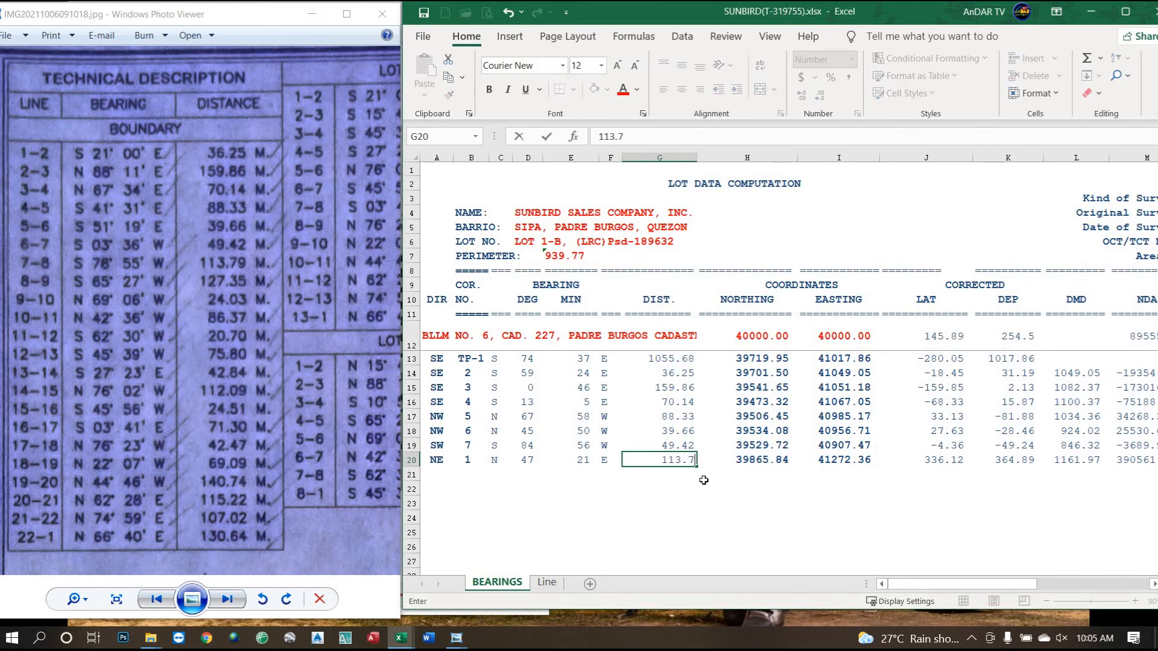
text(9)
key(Return)
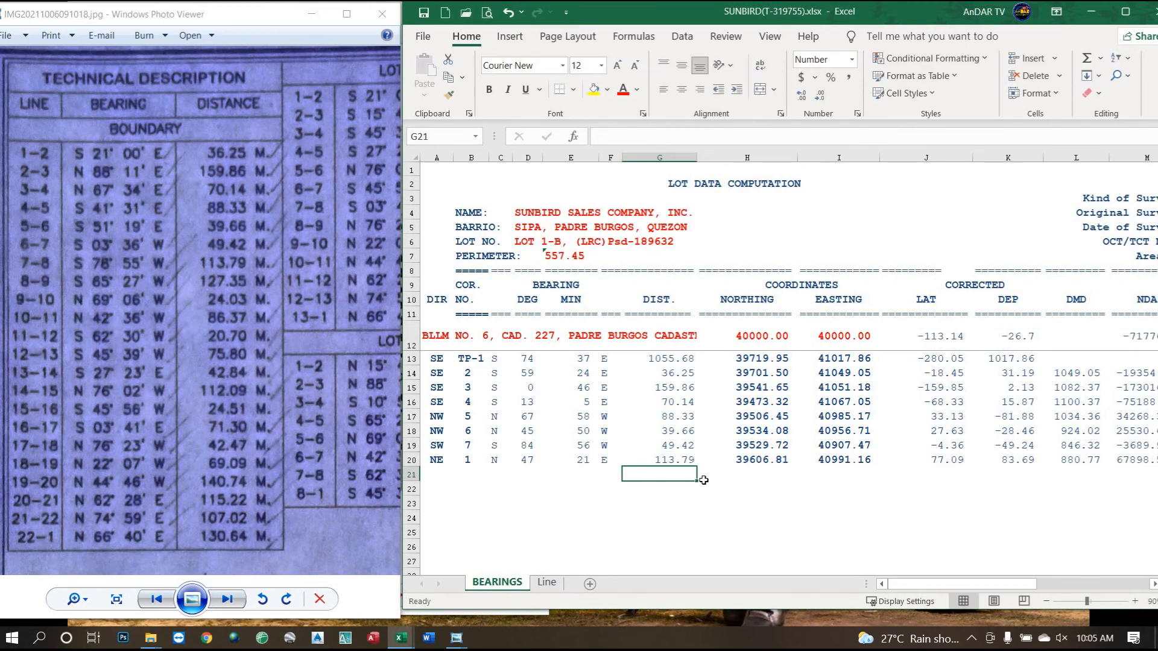
Enter distances 127.35, 24.03, 86.37, 20.70, 75.80, 42.84, 112.09, 24.51 and 71.30.
text(127.35)
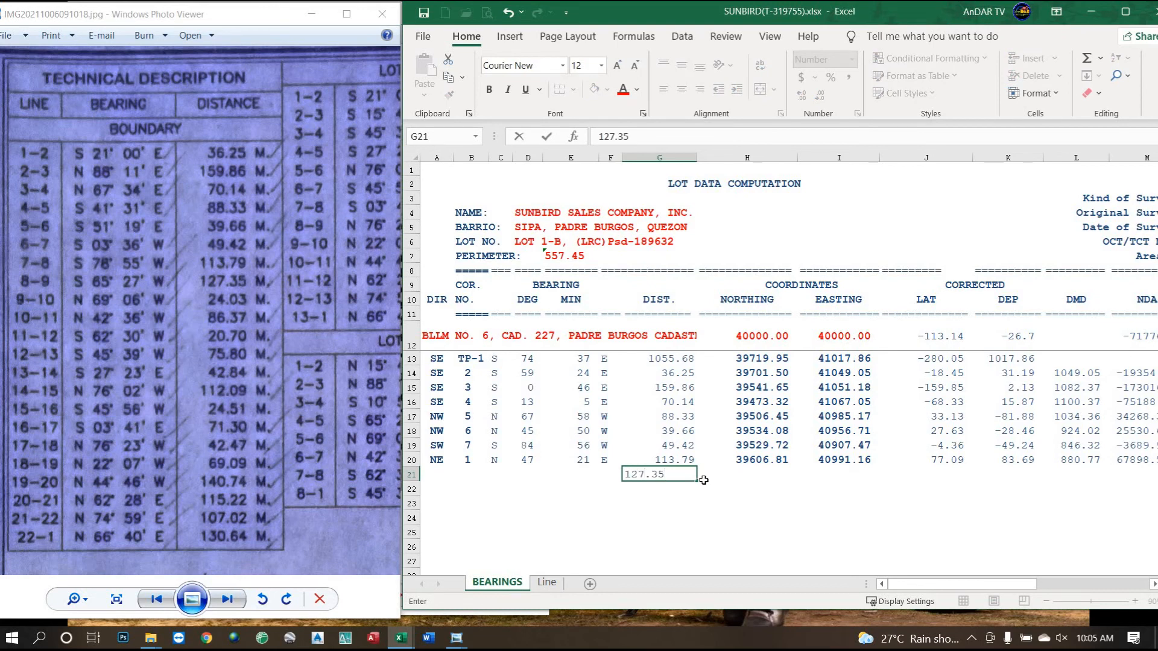
key(Return)
text(24.03)
key(Return)
text(86)
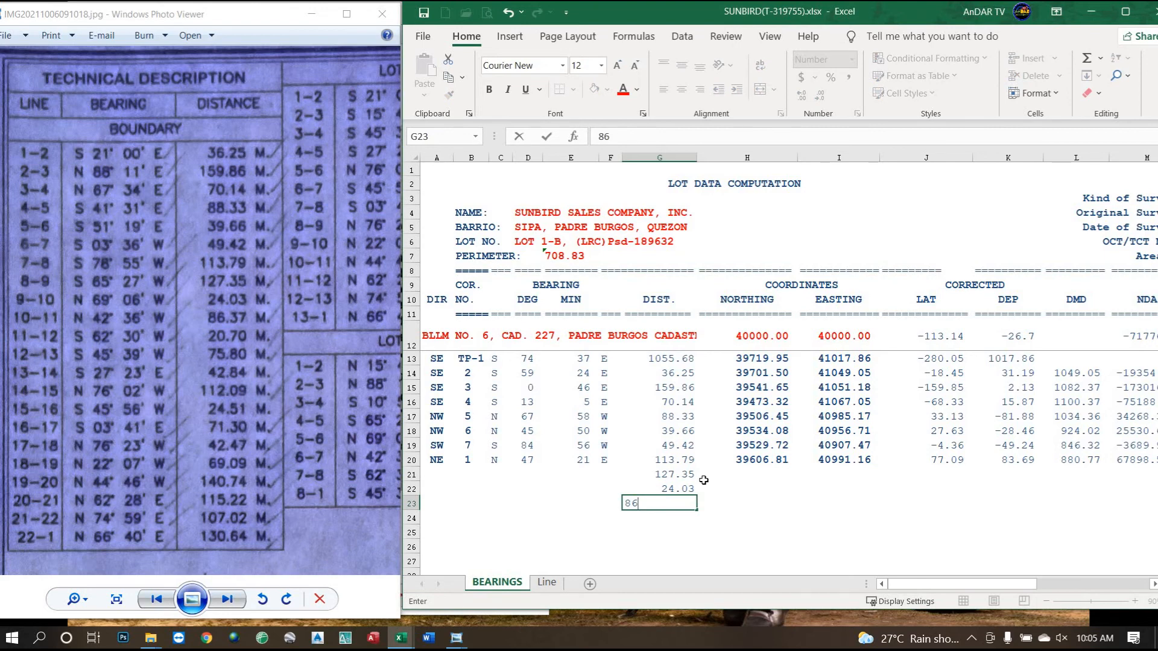
text(.37)
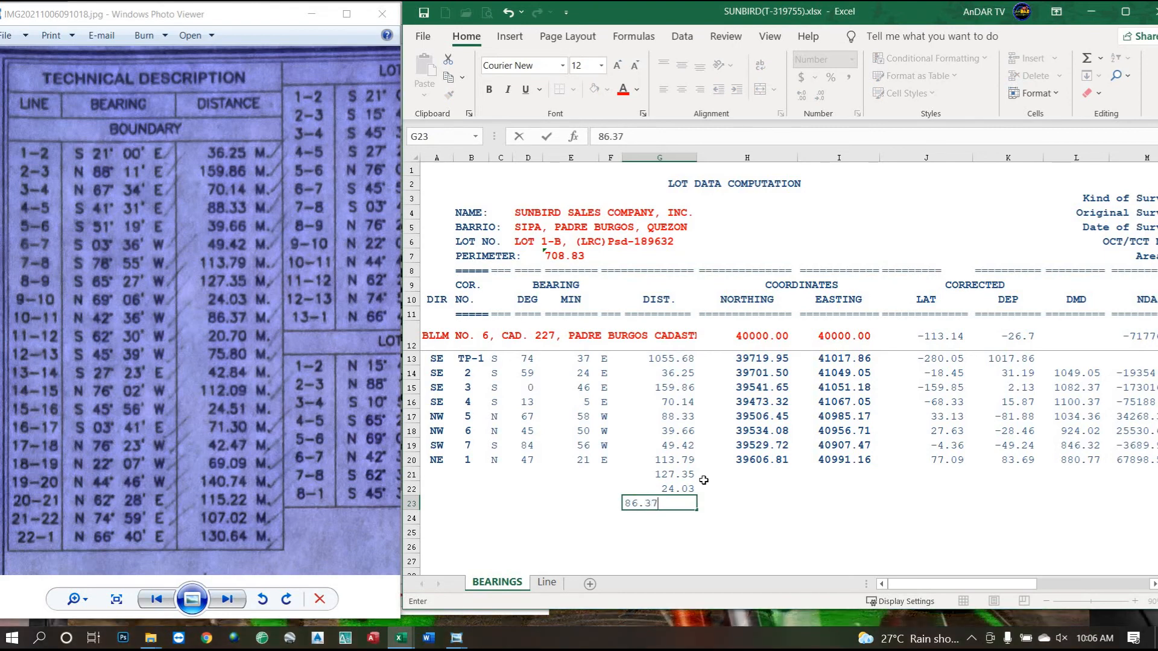
key(Return)
text(20.70)
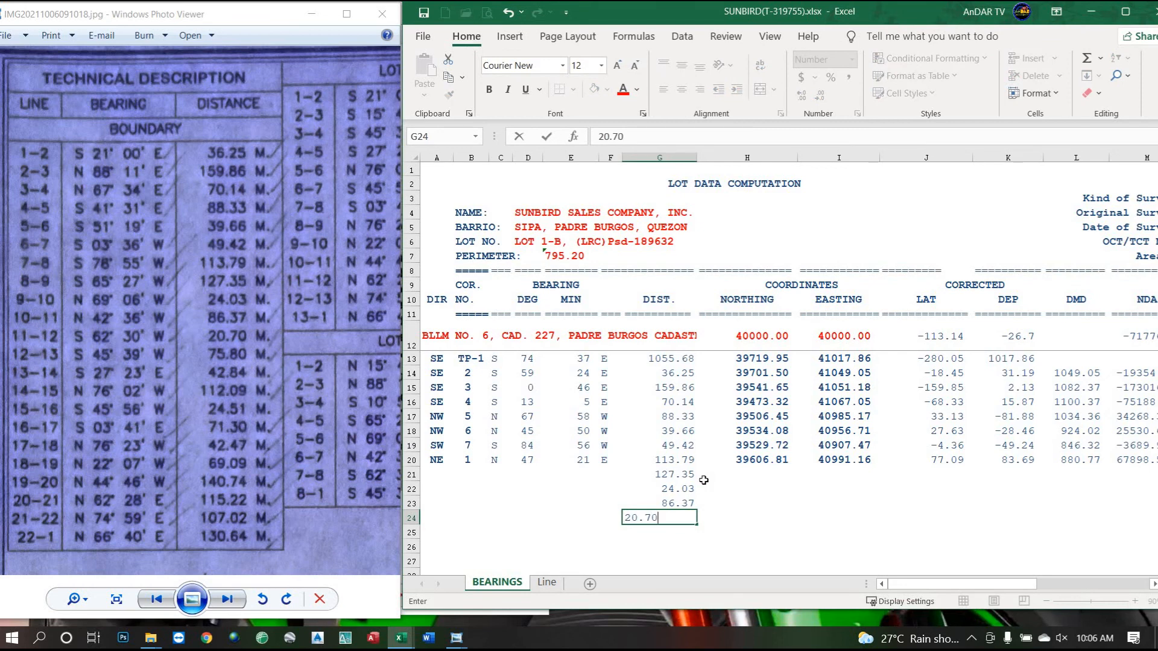
key(Return)
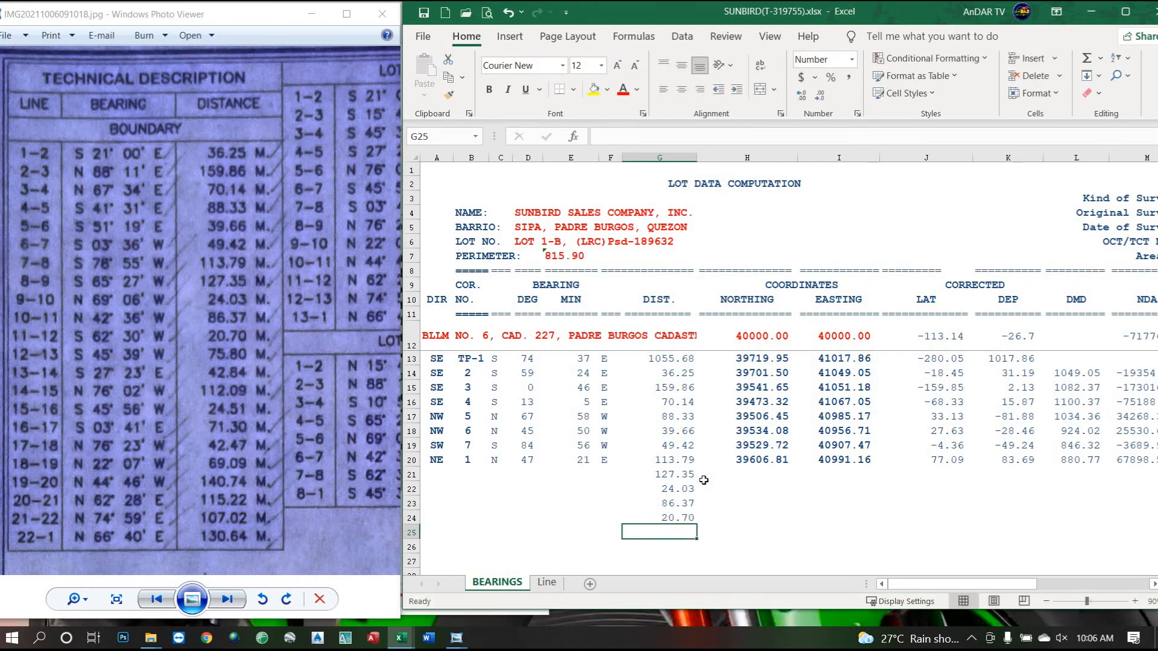
text(75.80)
key(Return)
text(42.84)
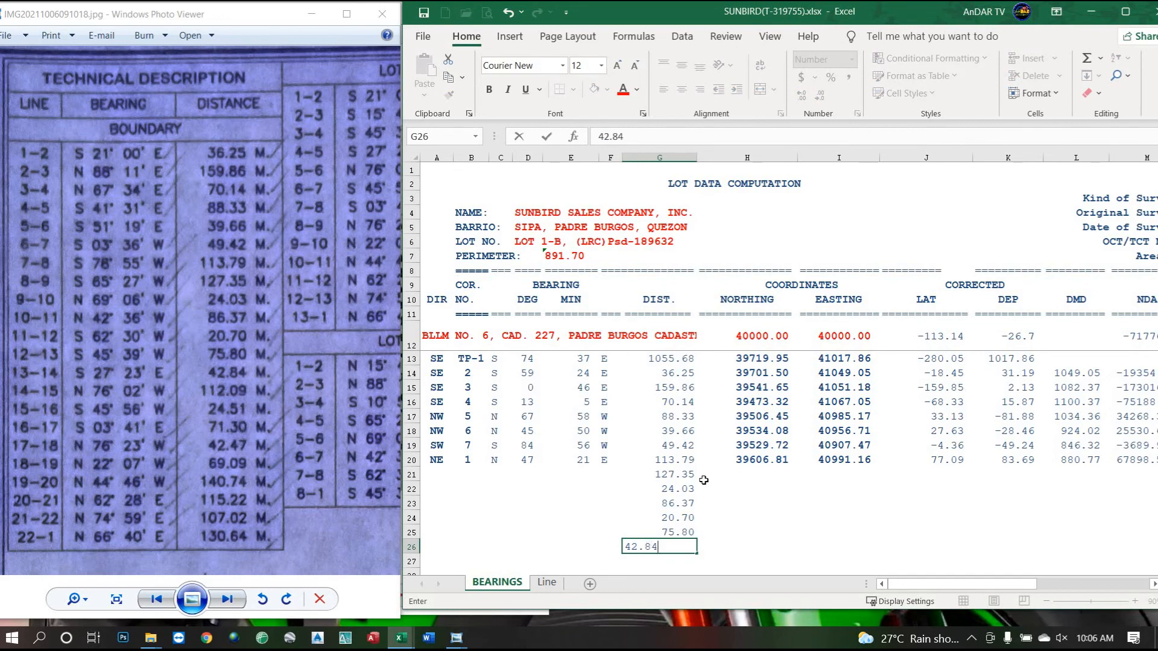
key(Return)
text(11)
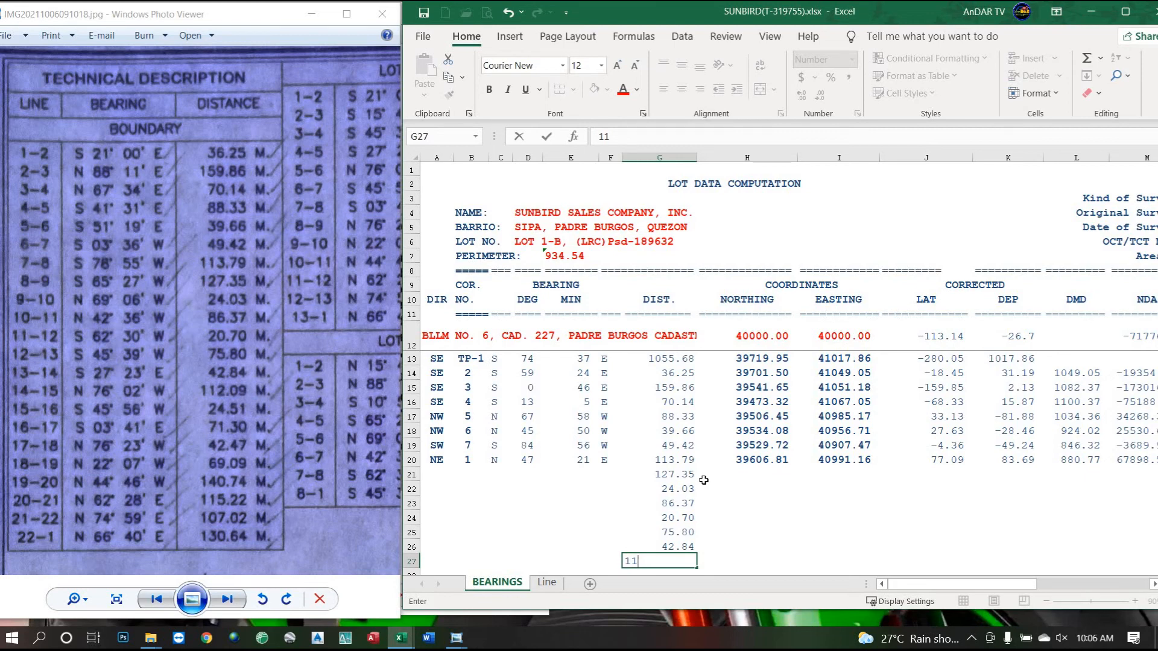
text(2.09)
key(Return)
text(24.51)
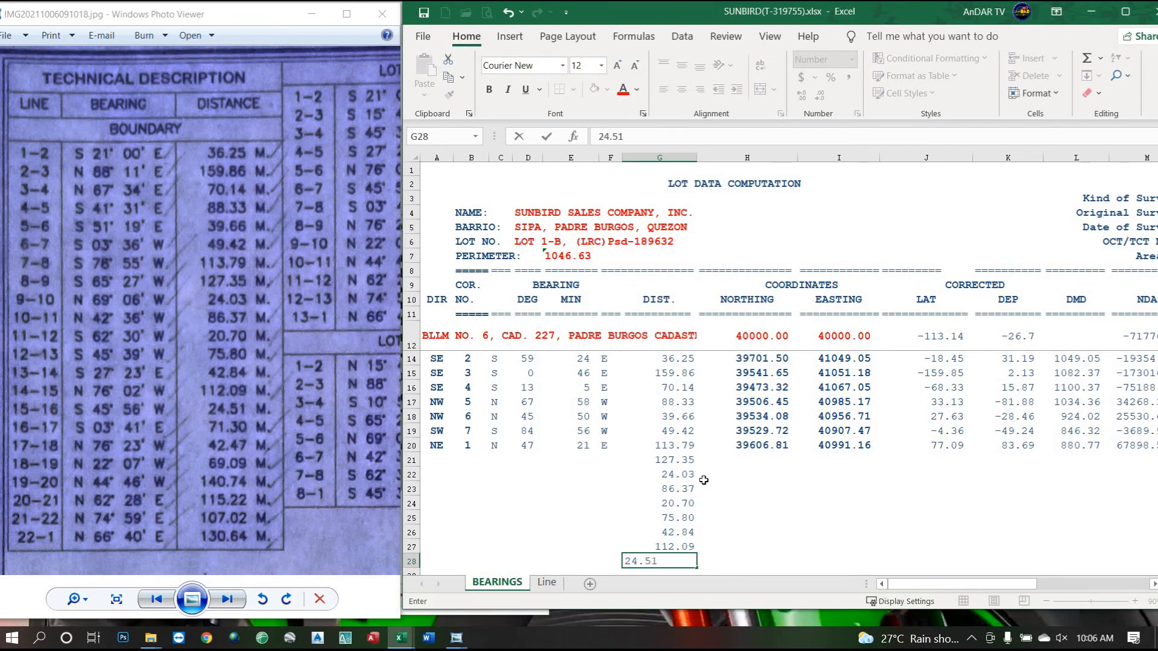
key(Return)
text(71.)
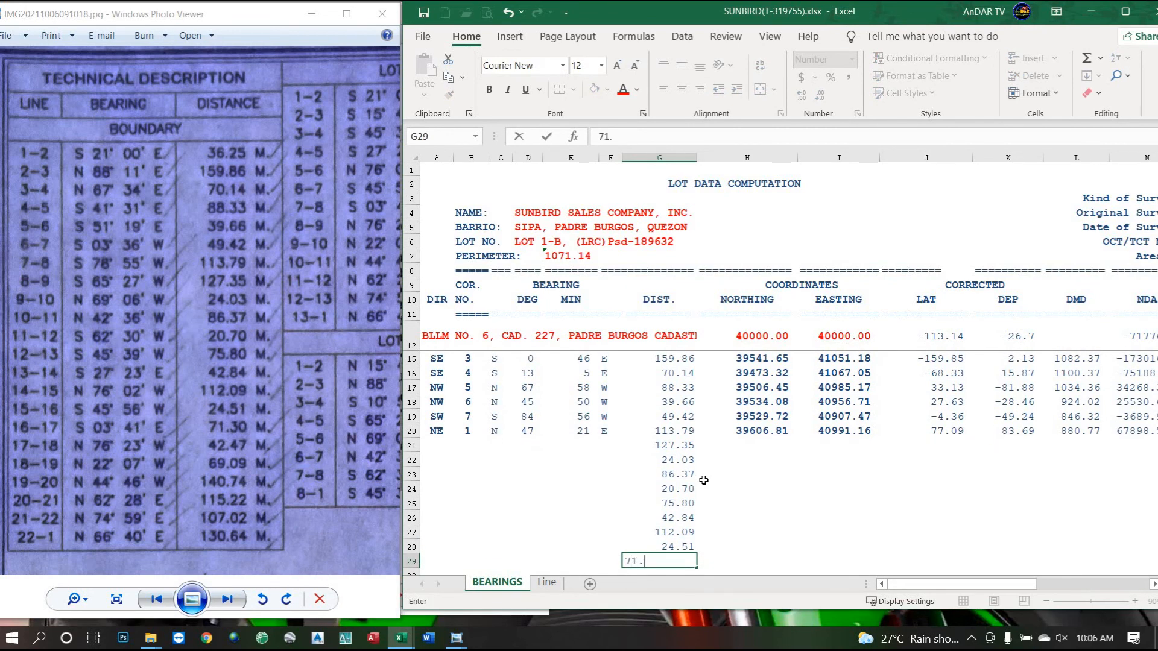
text(30)
key(Return)
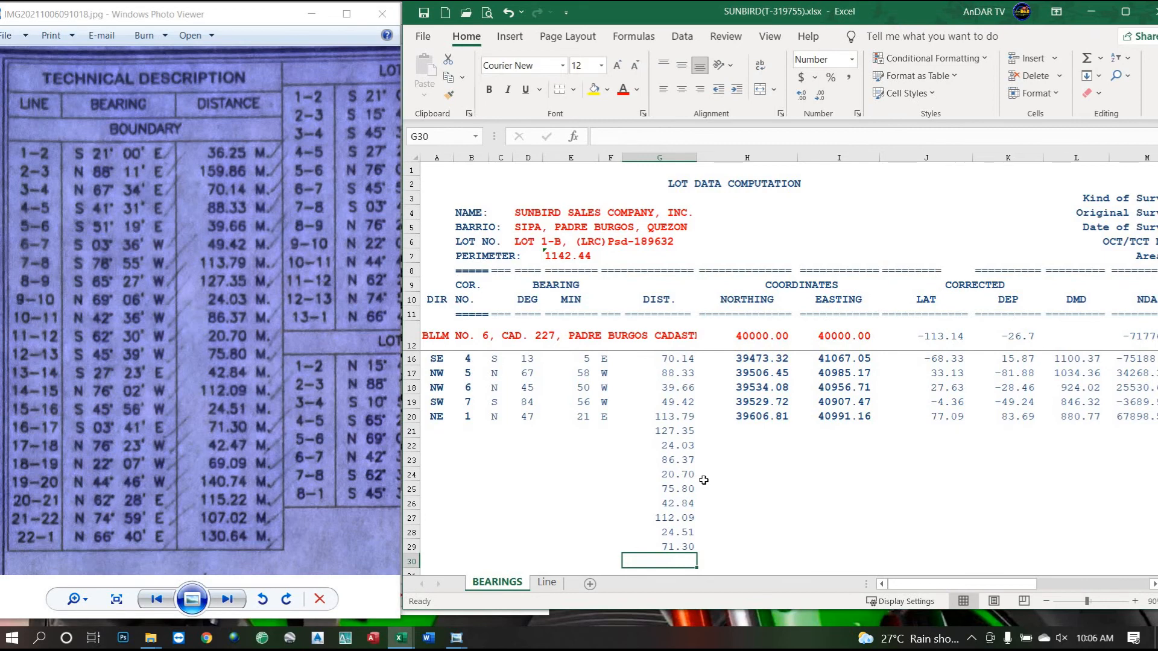
Enter the last distances 42.47, 69.09, 140.74, 115.22, 107.02 and 130.64, giving perimeter 1747.62.
text(42)
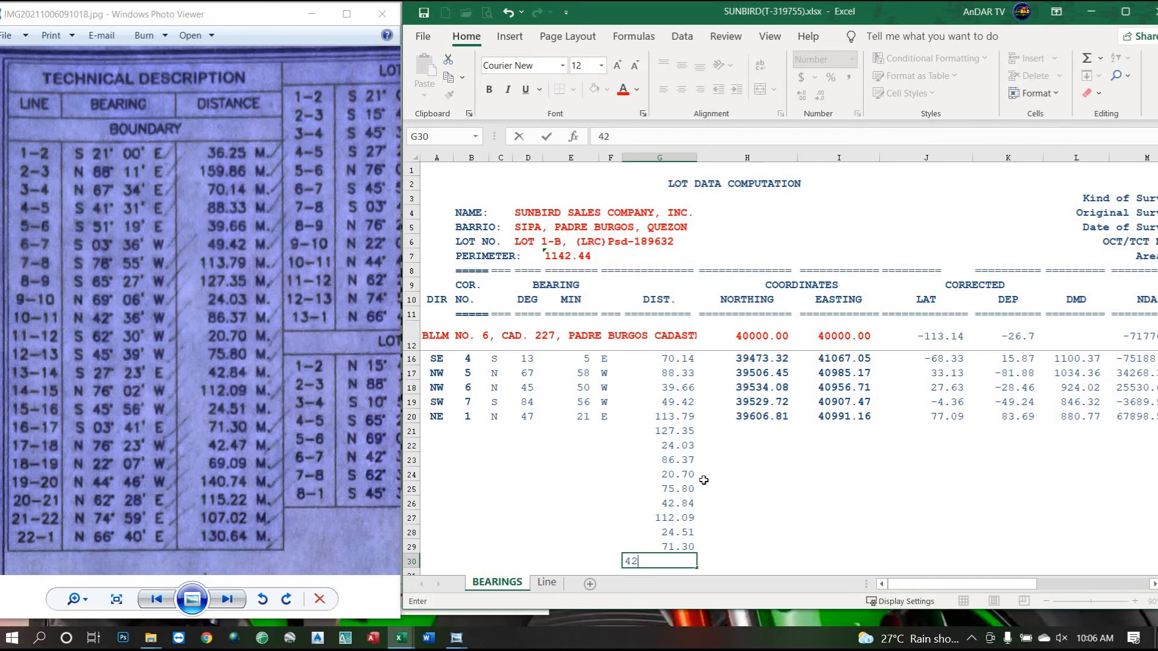
key(Return)
text(69.09)
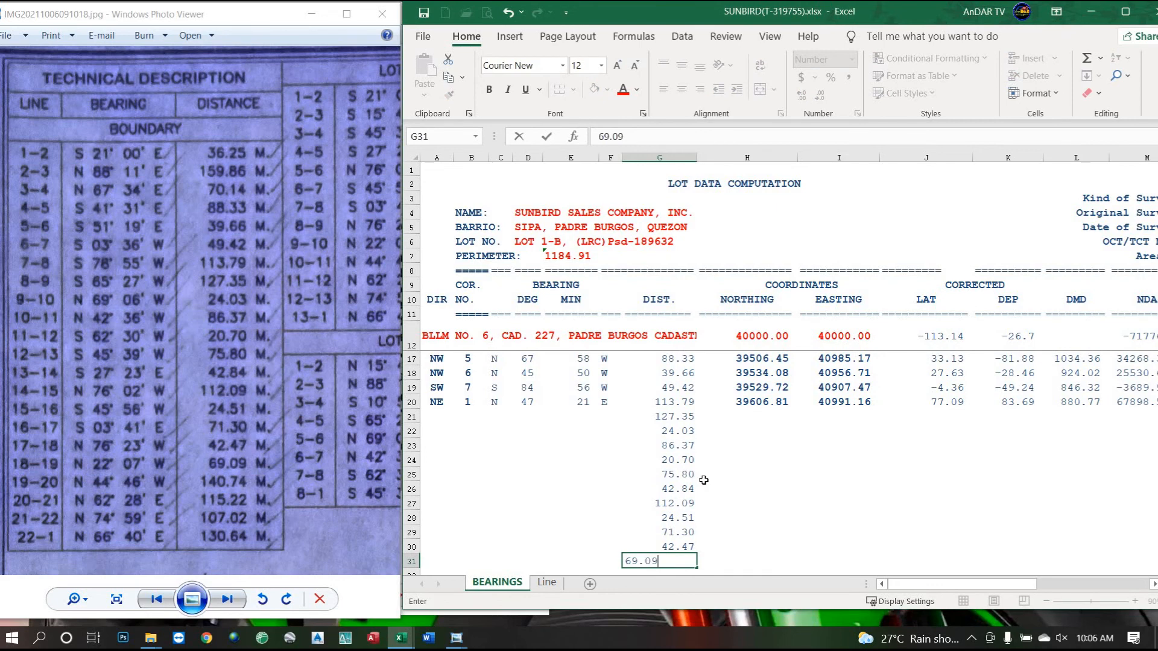
key(Return)
text(140.74)
key(Return)
text(115.22)
key(Return)
text(1)
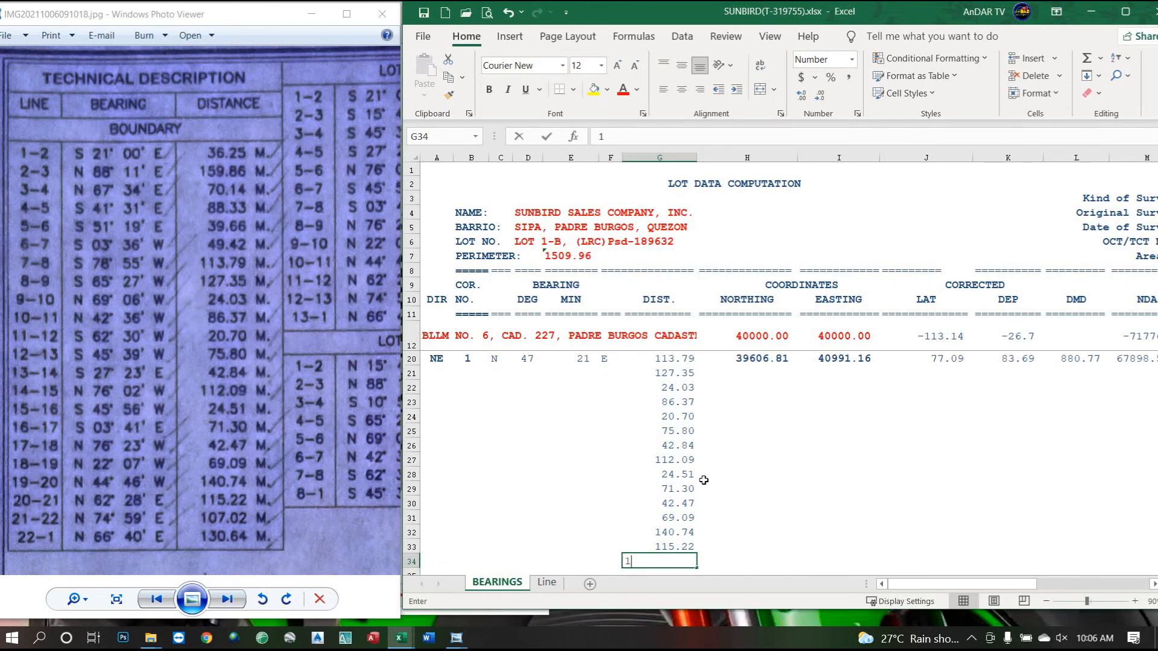
text(07.02)
key(Return)
text(13)
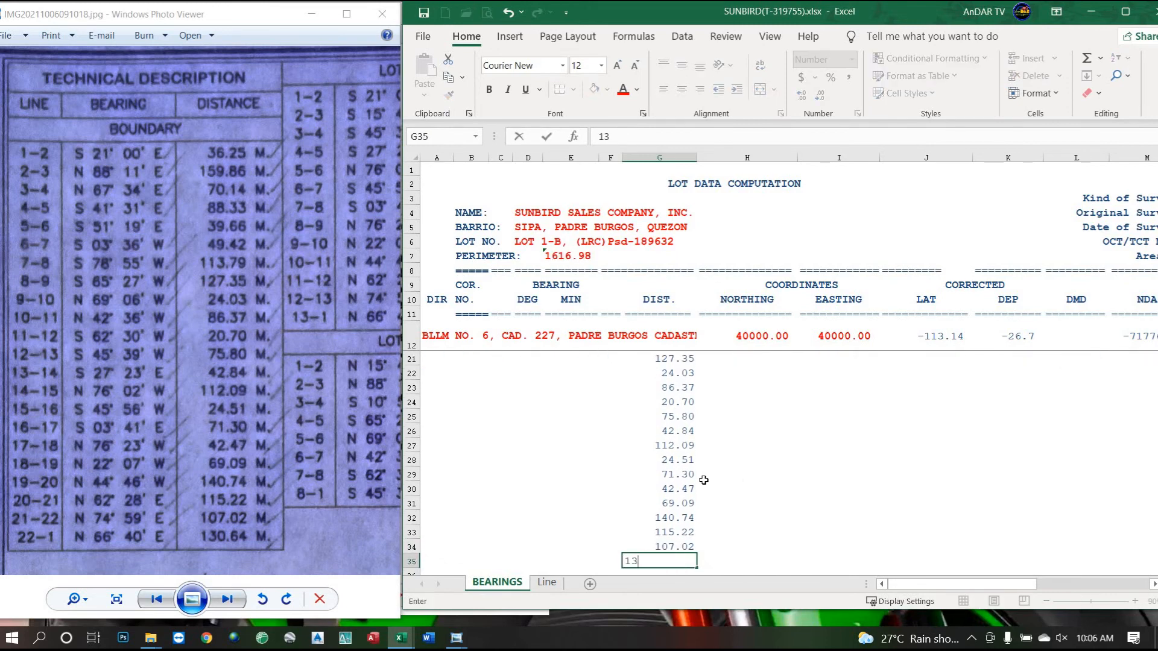
key(Return)
scroll(591, 454, up, 3)
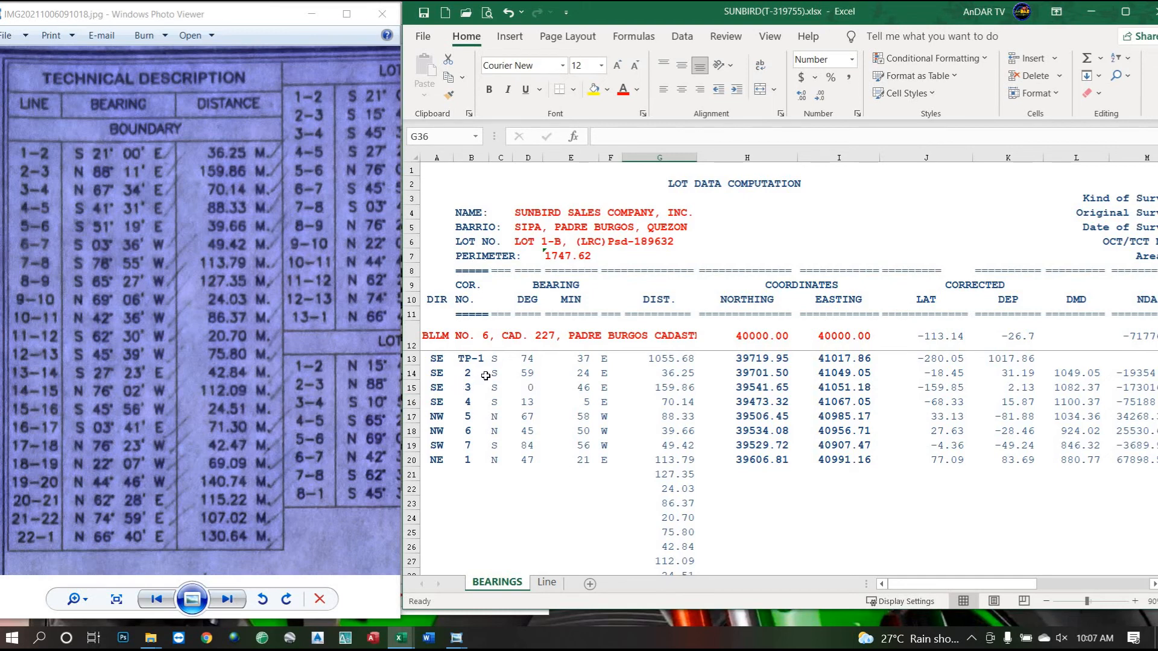
click(443, 378)
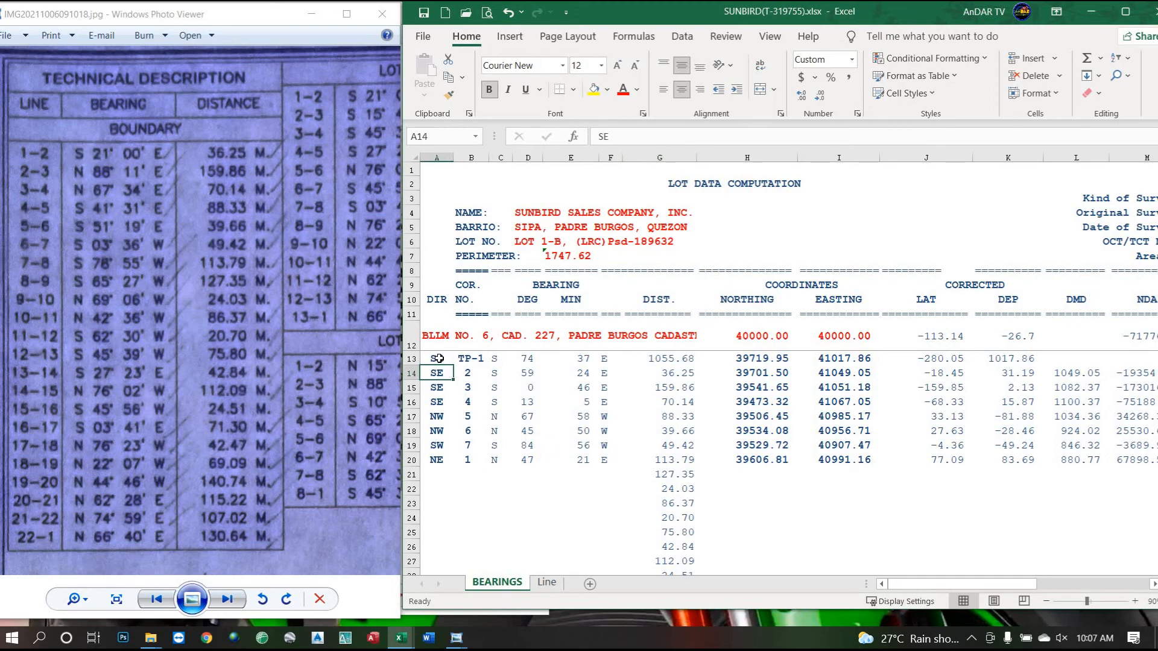
drag(434, 358, 655, 361)
drag(349, 413, 181, 260)
drag(301, 398, 86, 382)
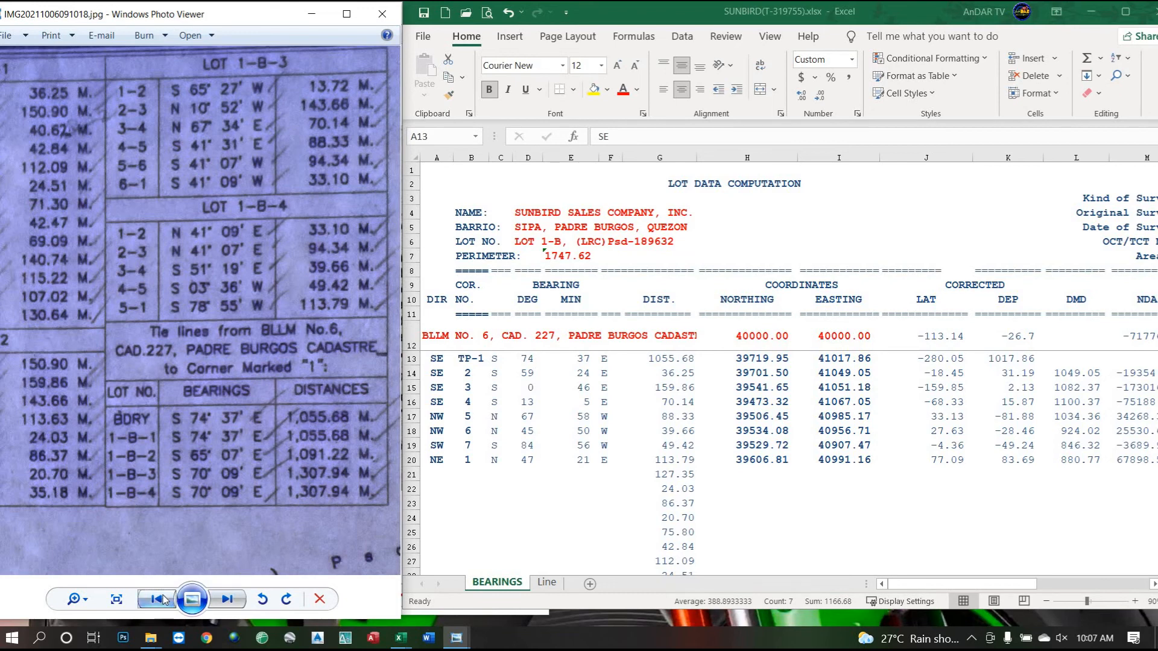
drag(139, 330, 392, 357)
drag(89, 317, 197, 256)
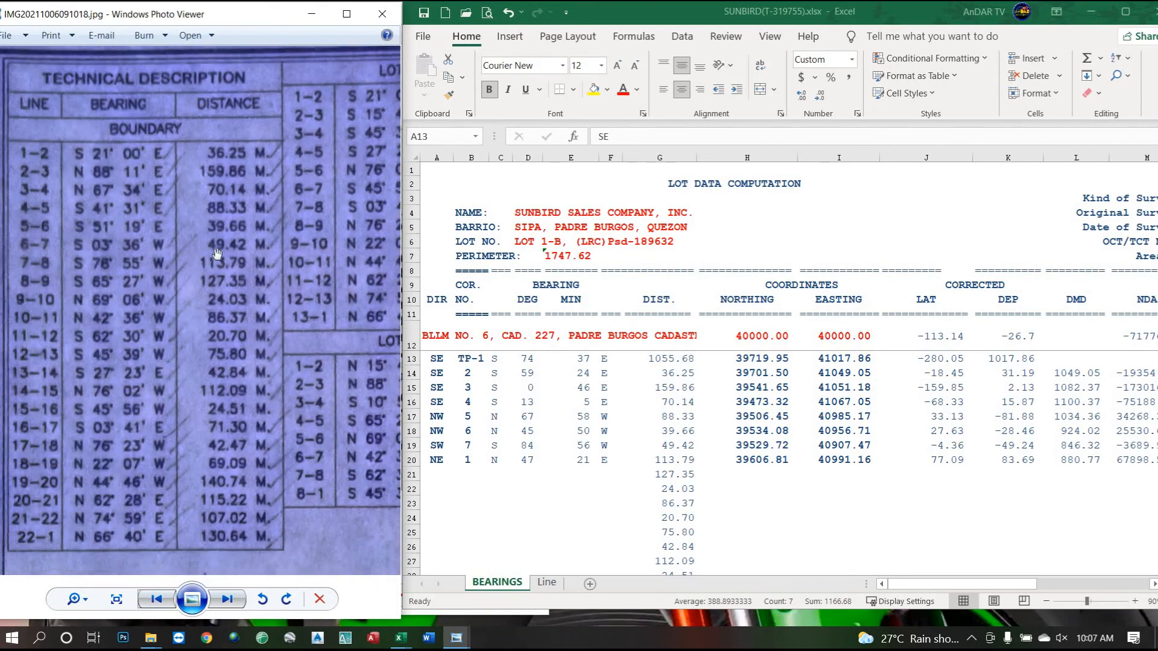
click(438, 370)
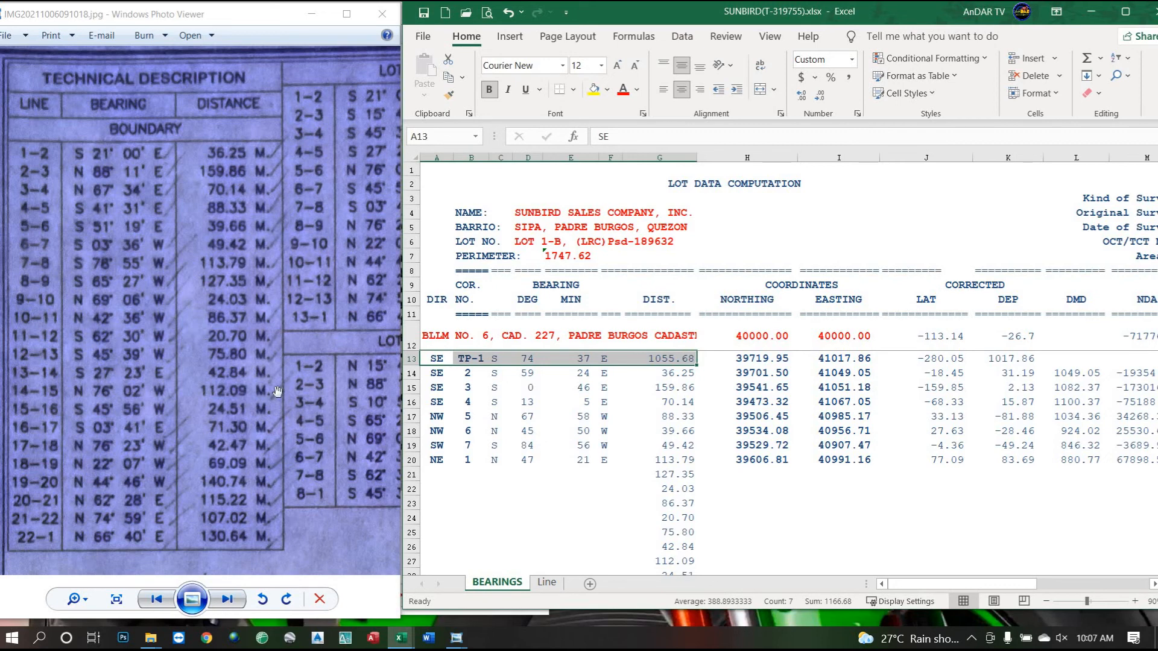
drag(439, 360, 637, 357)
click(438, 378)
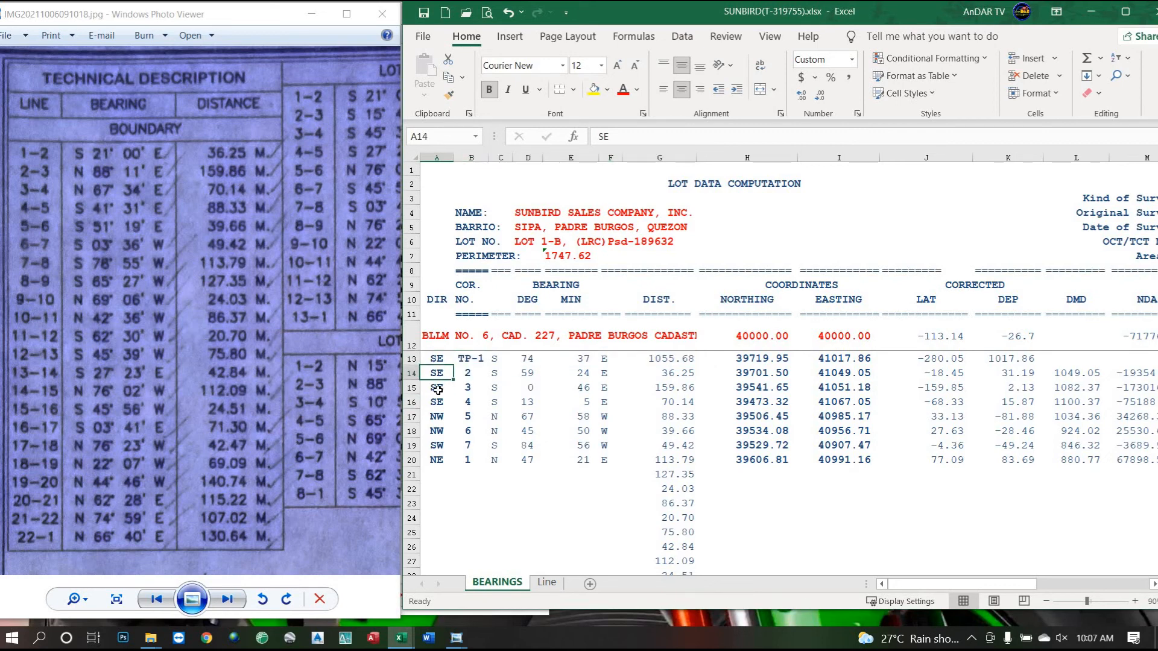
Enter quadrant codes SE, NE, NE, SE, SE, SW, SW, SW, NW, NW down column A from row 14.
text(SE)
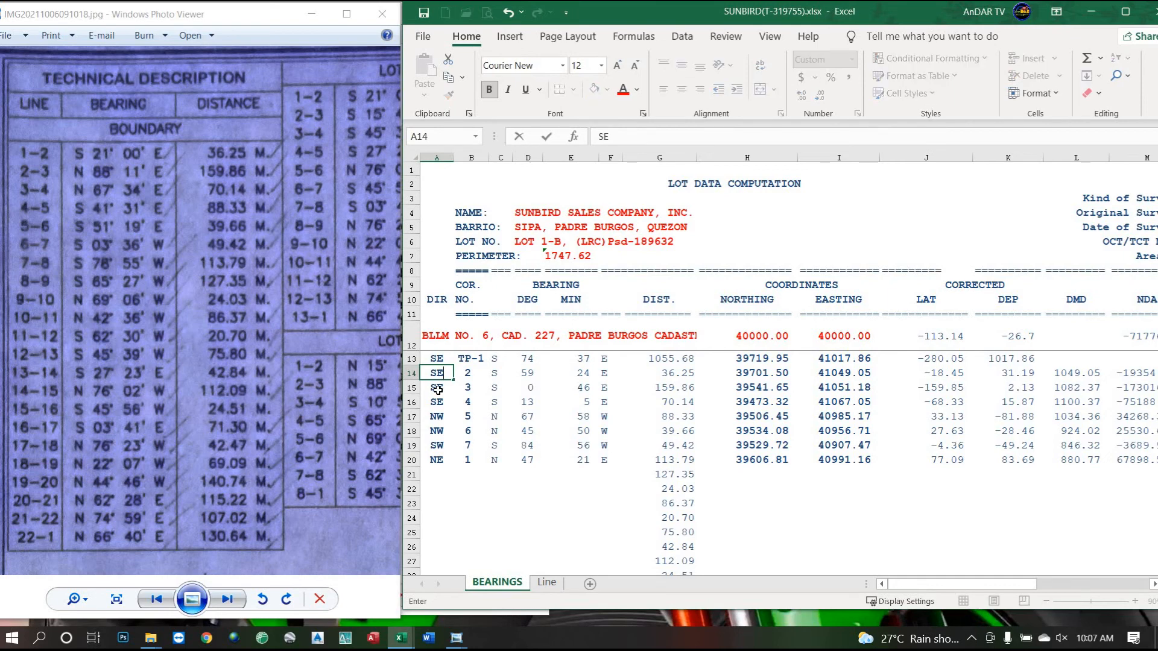
click(438, 389)
text(NE)
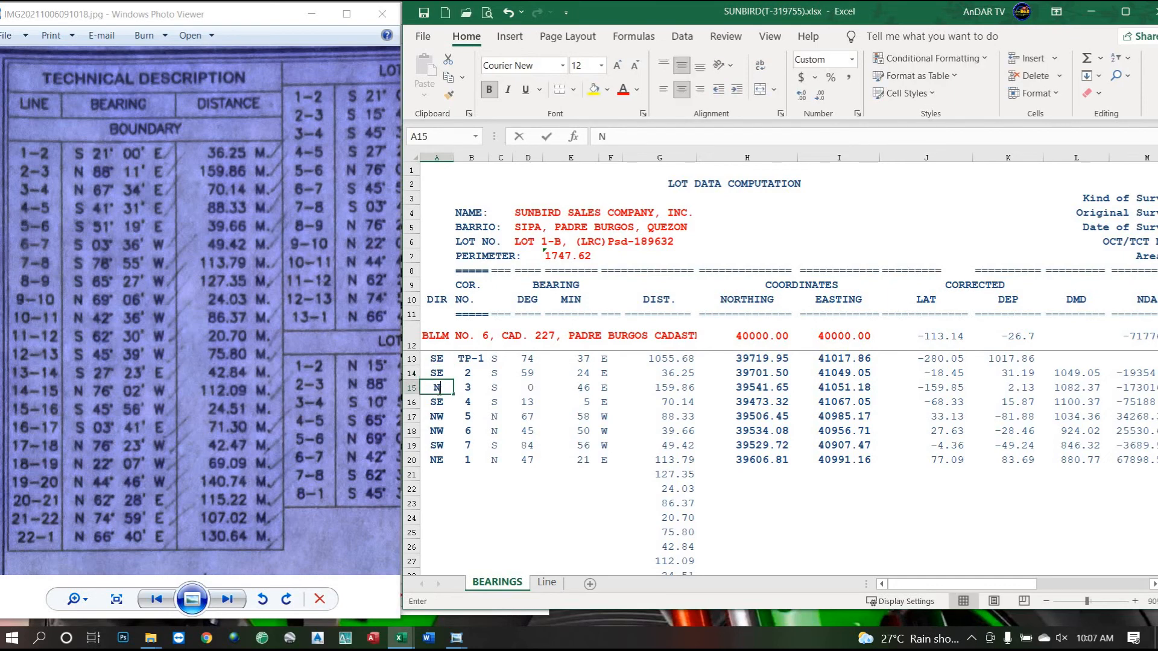
key(Return)
text(NE)
key(Return)
text(SE)
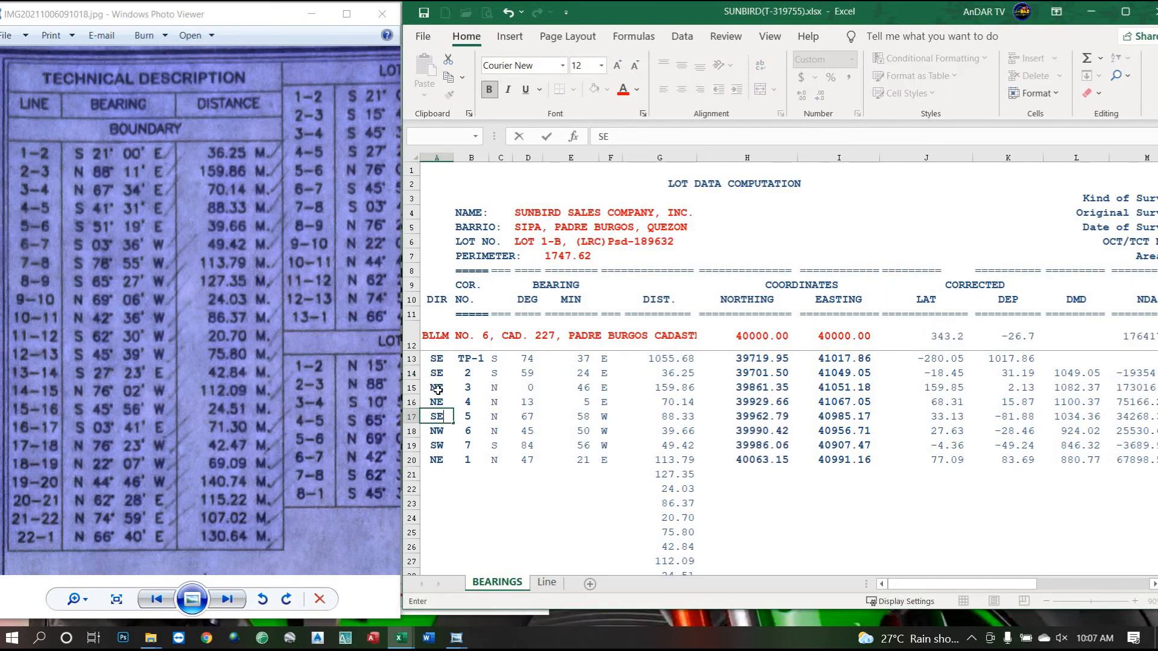
key(Return)
text(SE)
key(Return)
text(SW)
key(Return)
text(SW)
key(Return)
text(SW)
key(Return)
text(NEW)
key(Return)
text(NW)
key(Return)
Enter the remaining SW, SE, NW and NE codes through row 35, ending with three NE.
text(SW)
key(Return)
text(SW)
key(Return)
text(SE)
key(Return)
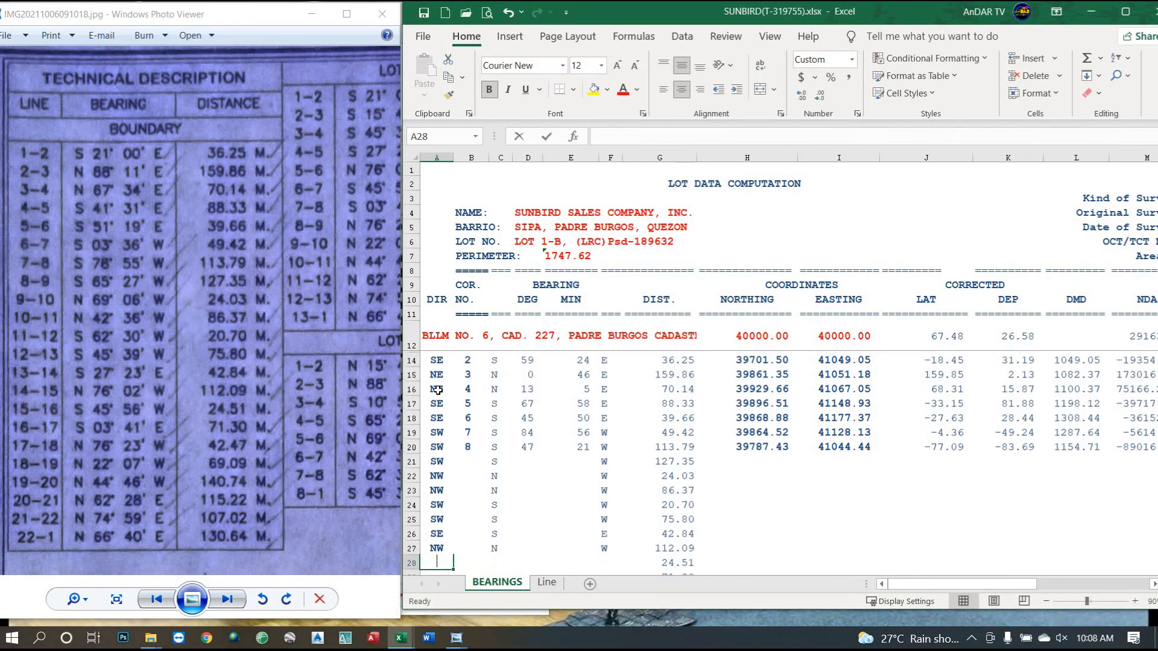
text(S)
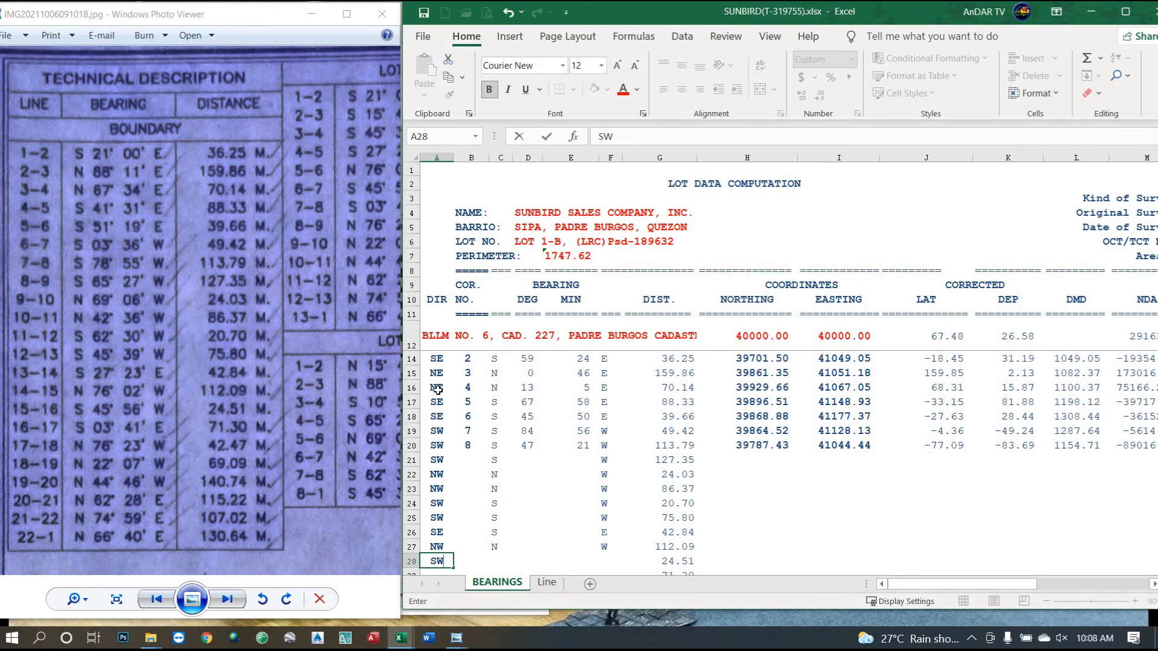
text(W)
key(Return)
text(SE)
key(Return)
text(NW)
key(Return)
text(NW)
key(Return)
text(NW)
key(Return)
text(NE)
key(Return)
text(NE)
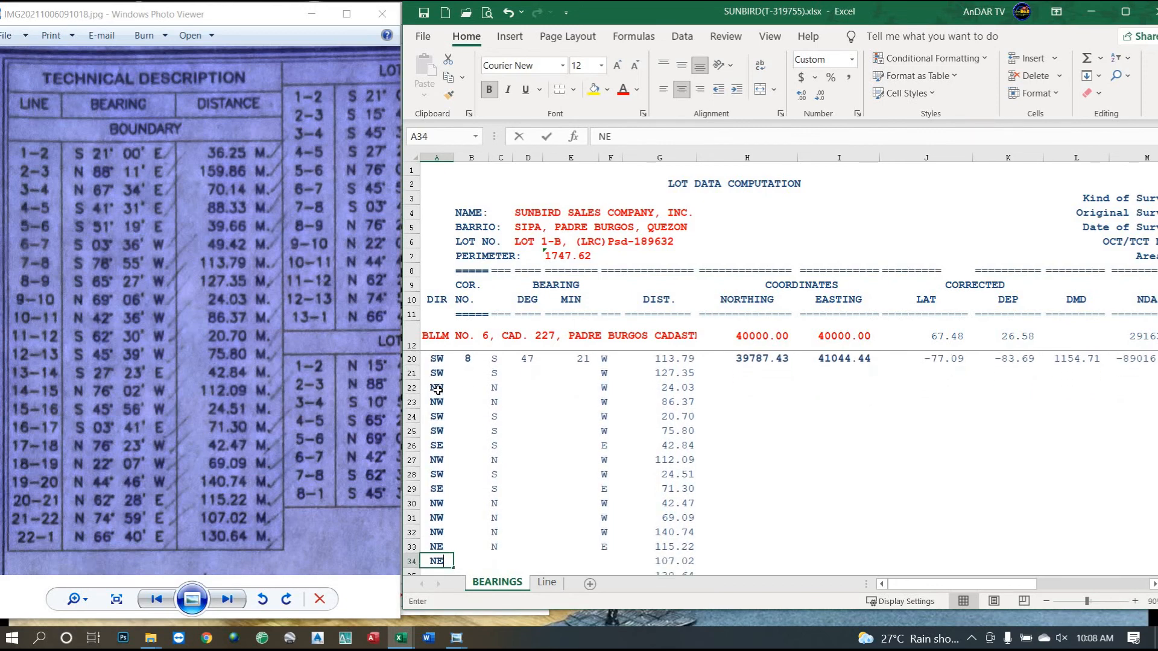
key(Return)
text(NE)
key(Return)
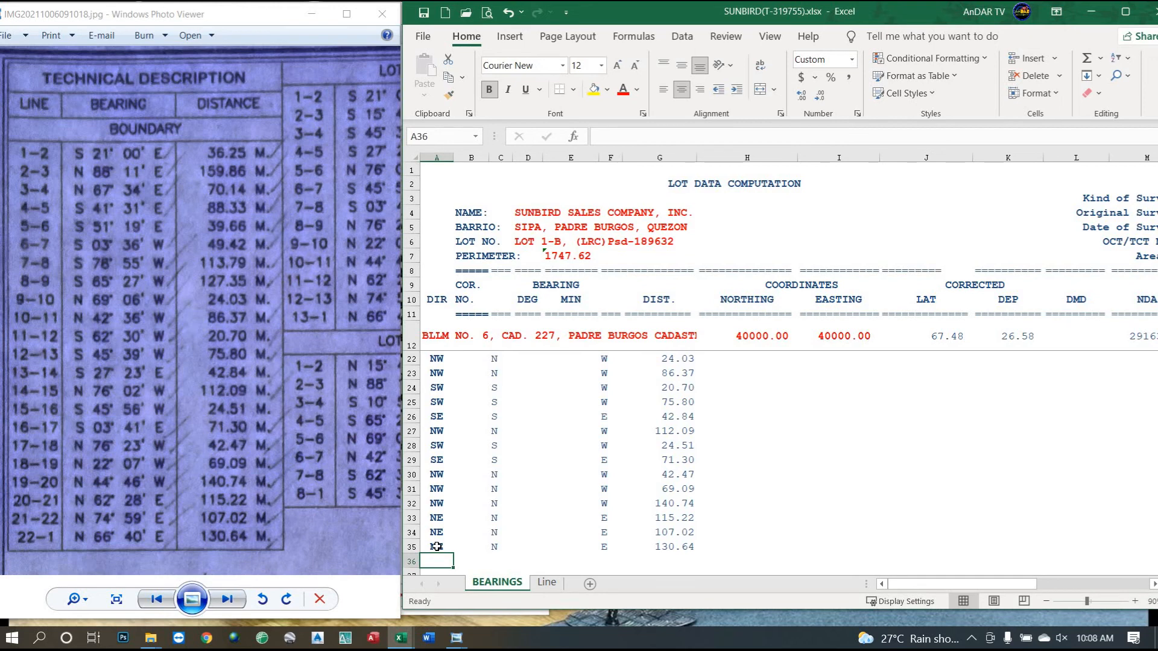
Fill the corner-number formula from B20 down to row 35, giving corners 9–22 and closing 1.
scroll(493, 465, up, 3)
click(464, 458)
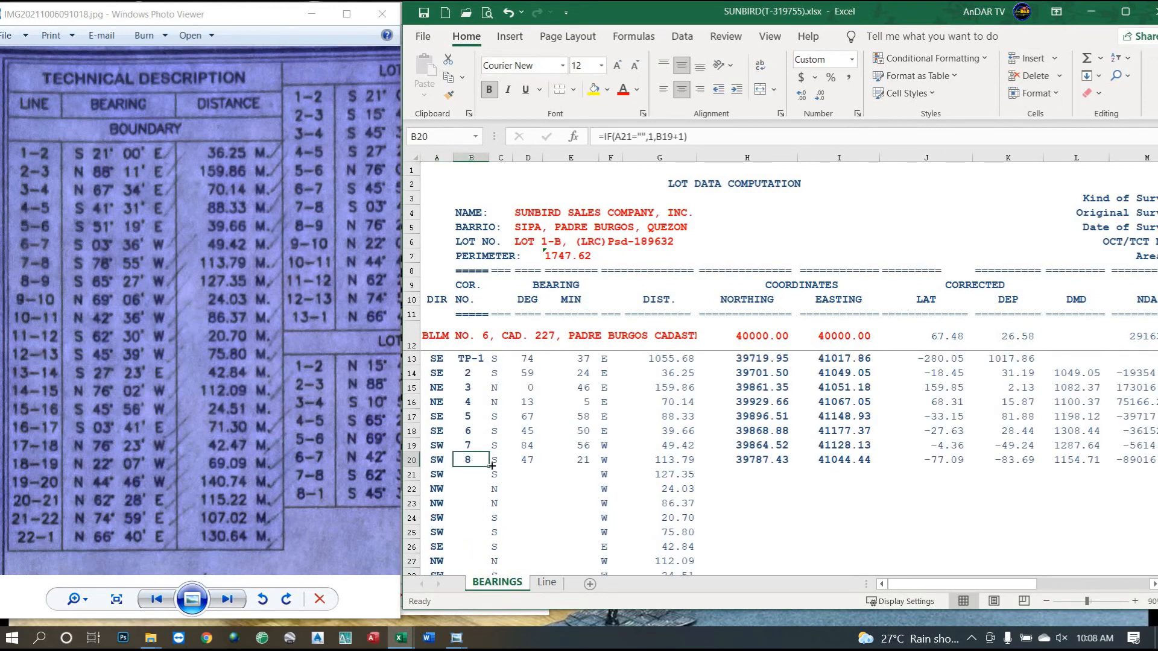
double_click(490, 465)
scroll(529, 454, down, 6)
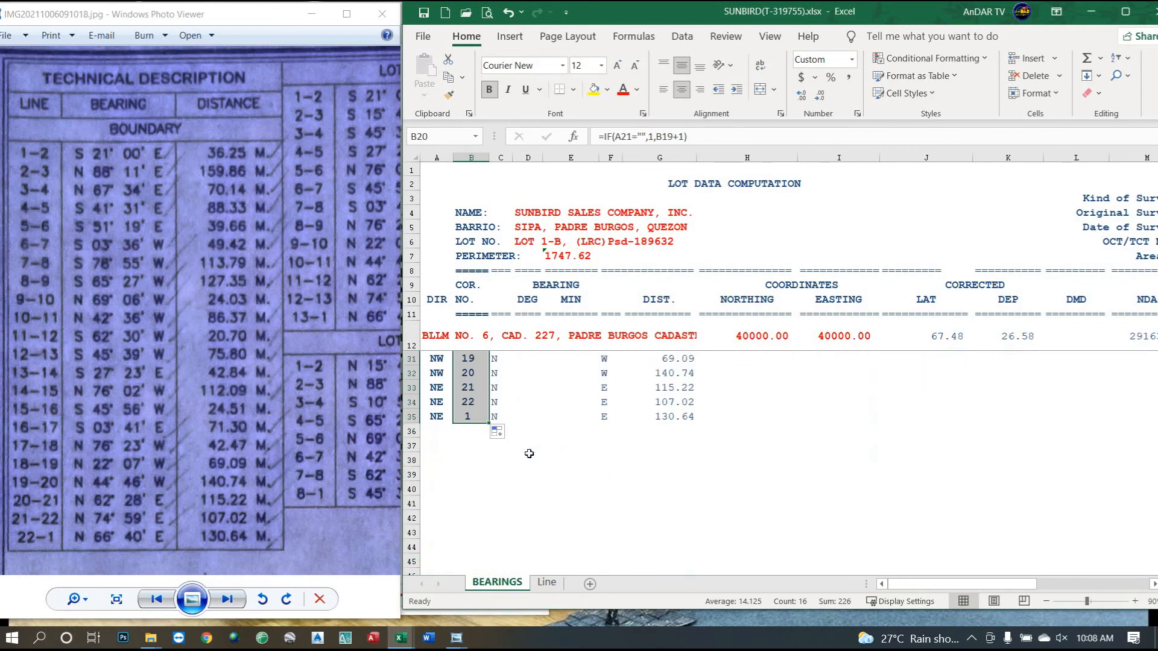
scroll(529, 454, up, 2)
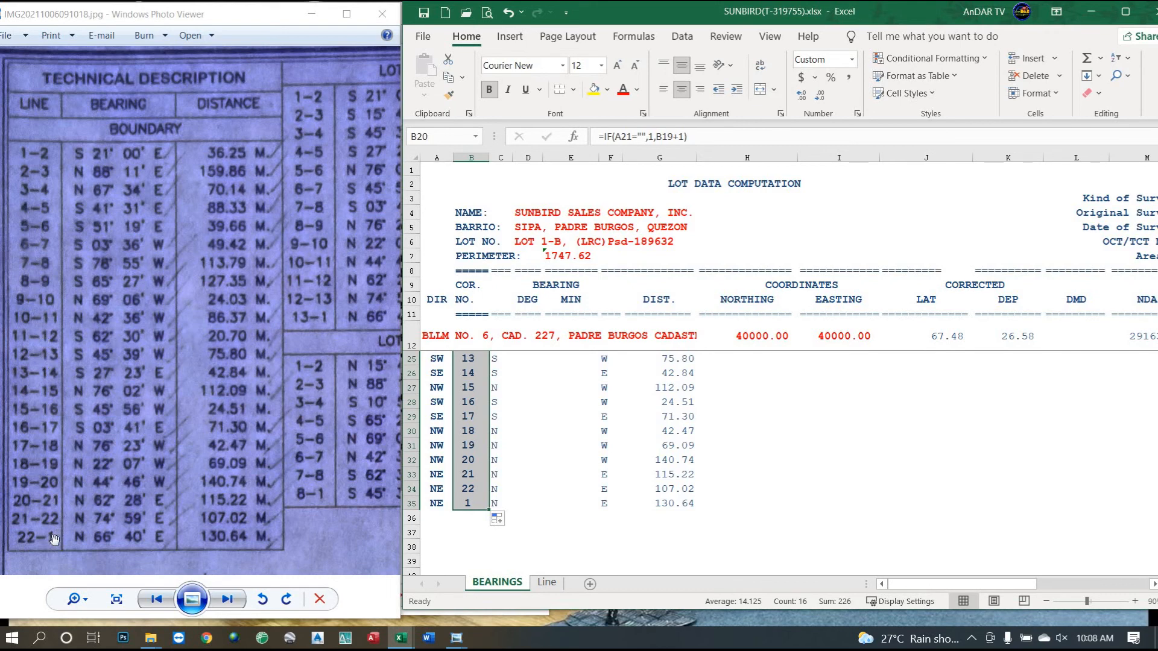
scroll(489, 510, up, 4)
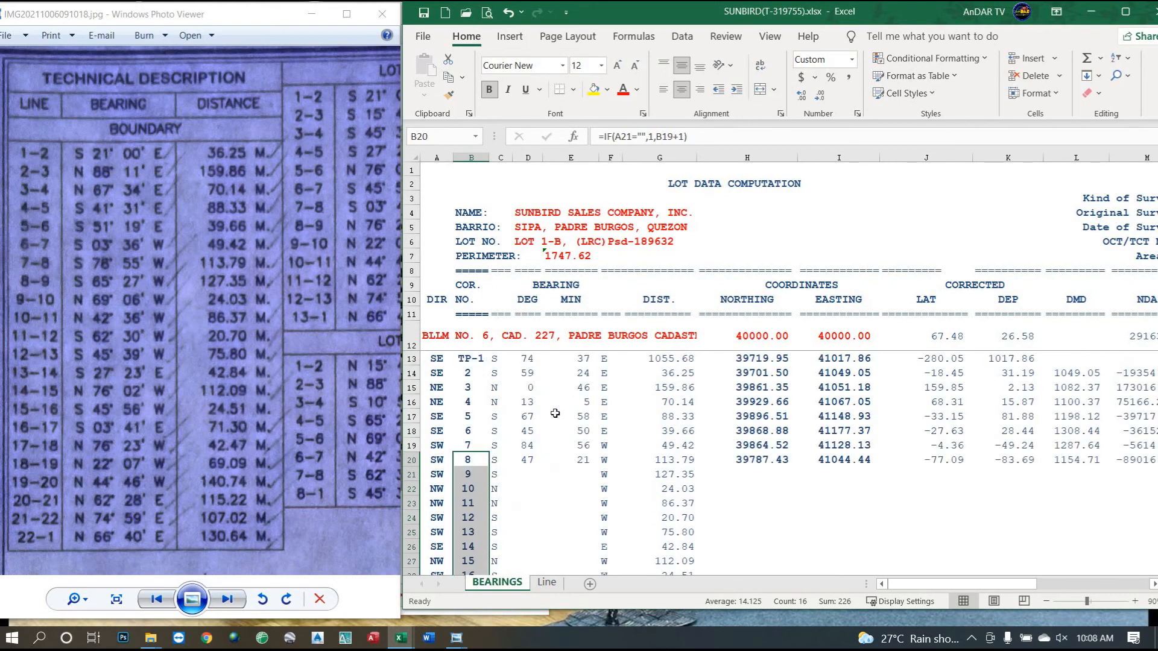
Select D14 and bring up the Transfer Certificate of Title photo in Photo Viewer.
click(525, 376)
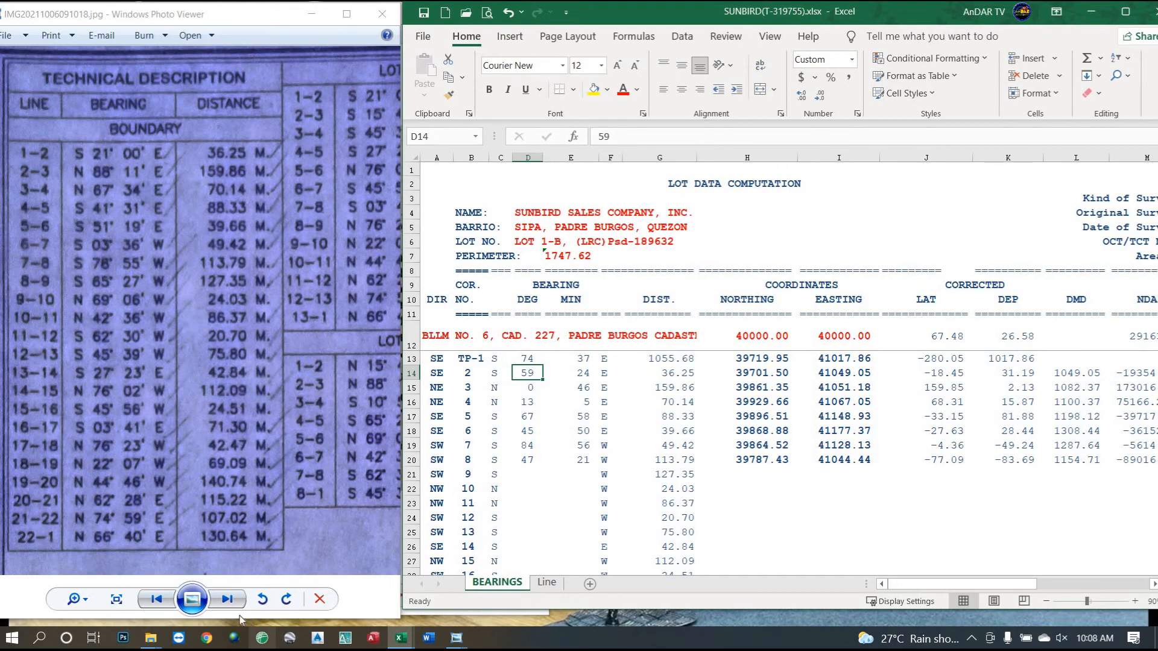
click(464, 643)
click(938, 573)
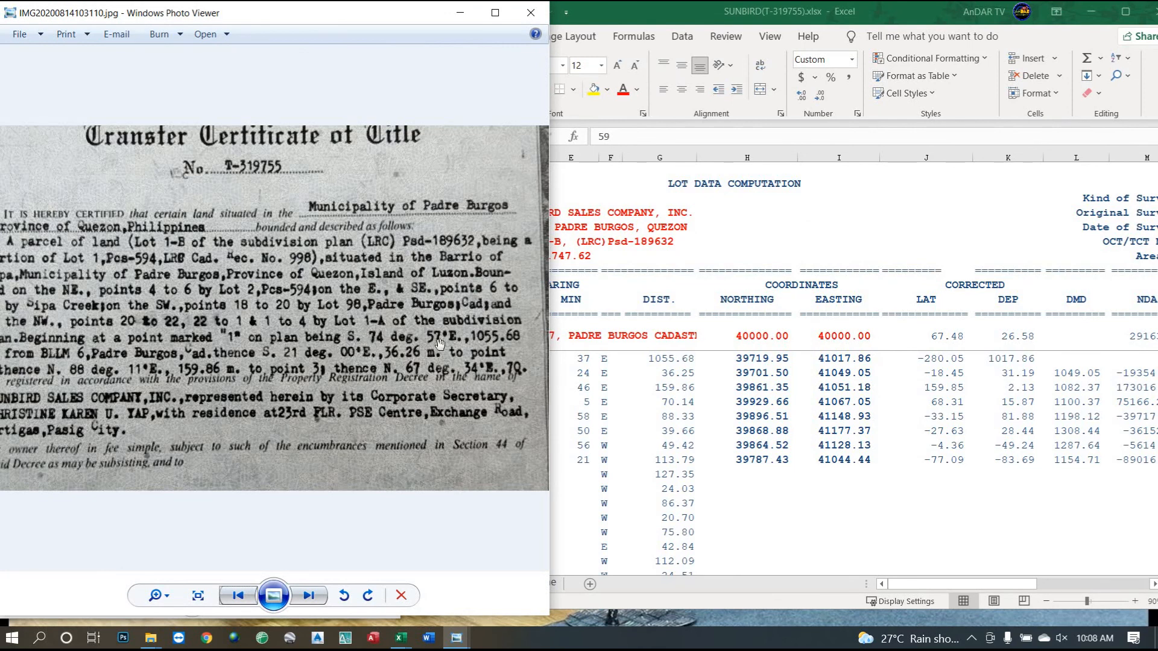
Set the TP-1 tie-line bearing in D13:E13 to 74° 57' from the title certificate.
click(644, 364)
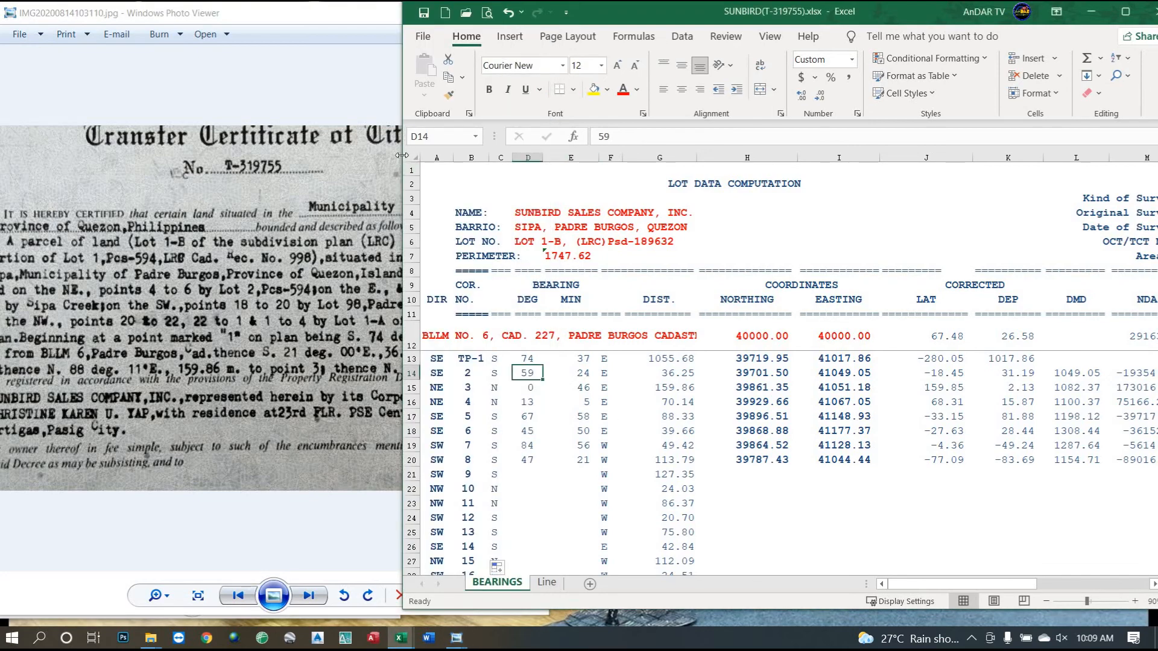
drag(402, 155, 550, 181)
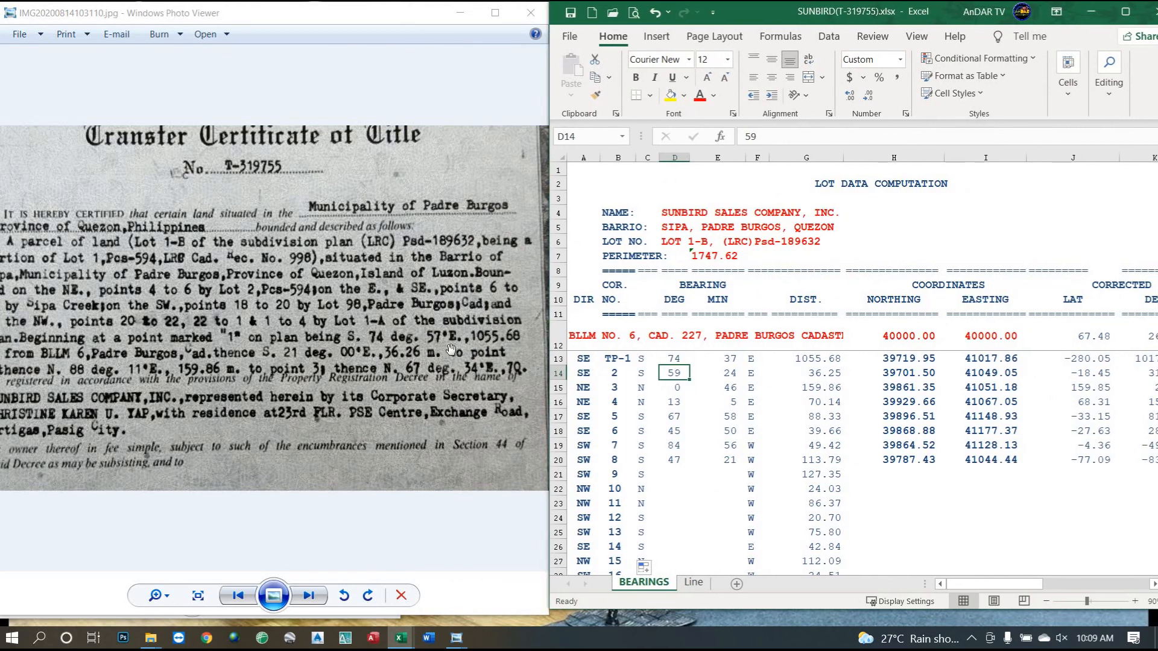
click(581, 361)
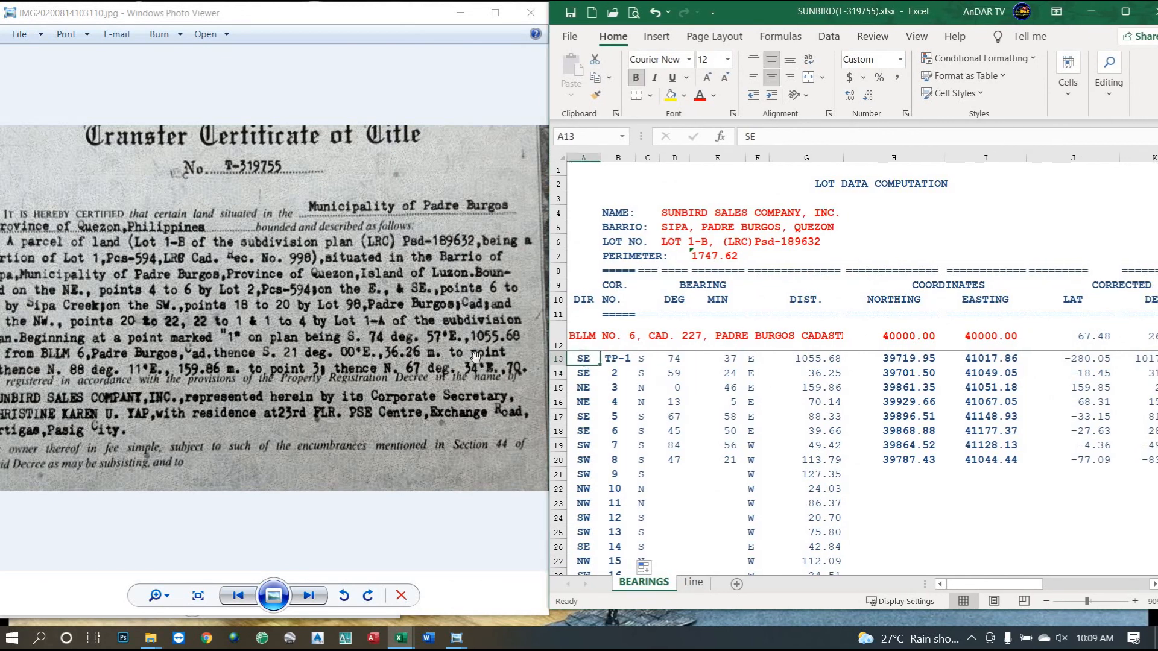
click(665, 364)
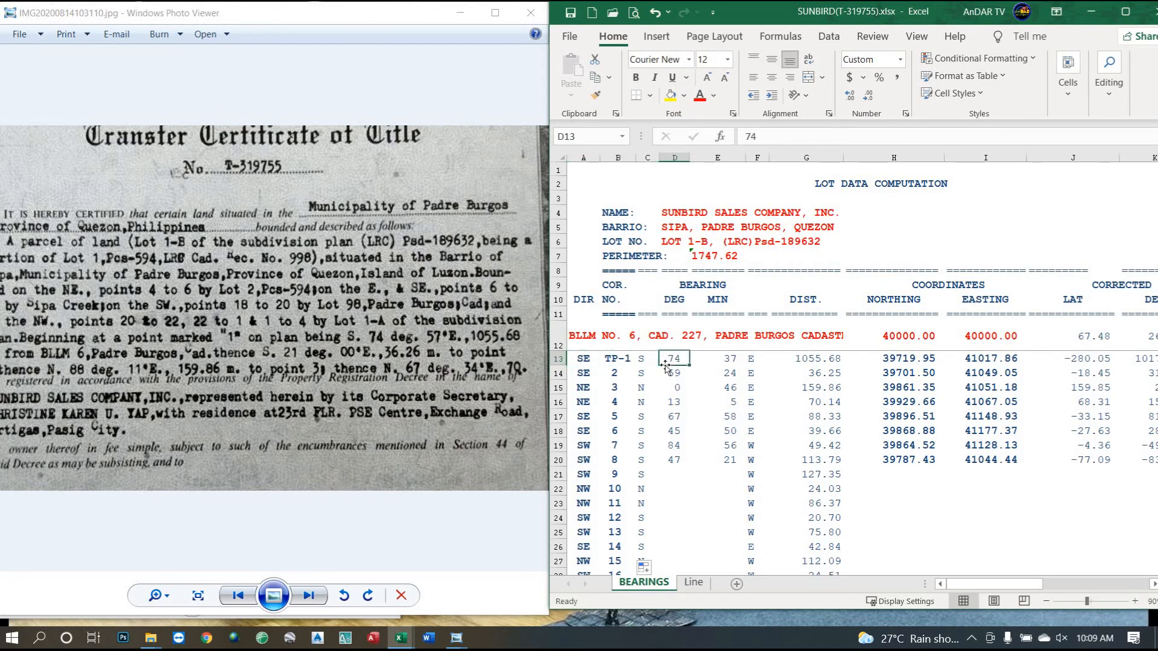
text(74)
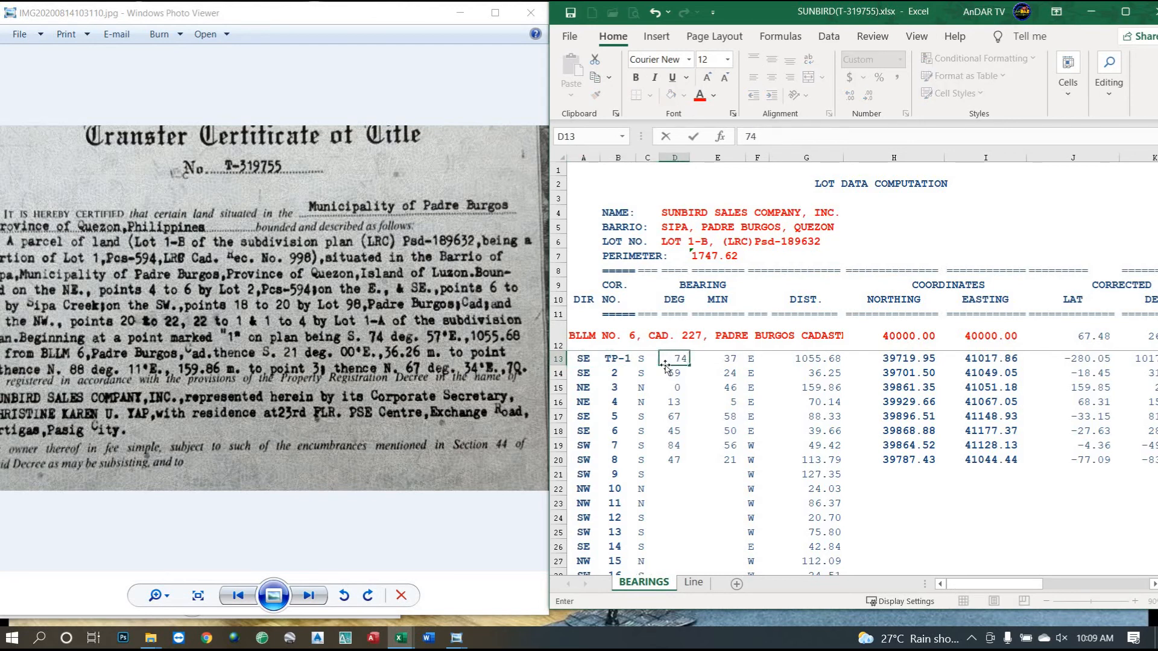
key(Tab)
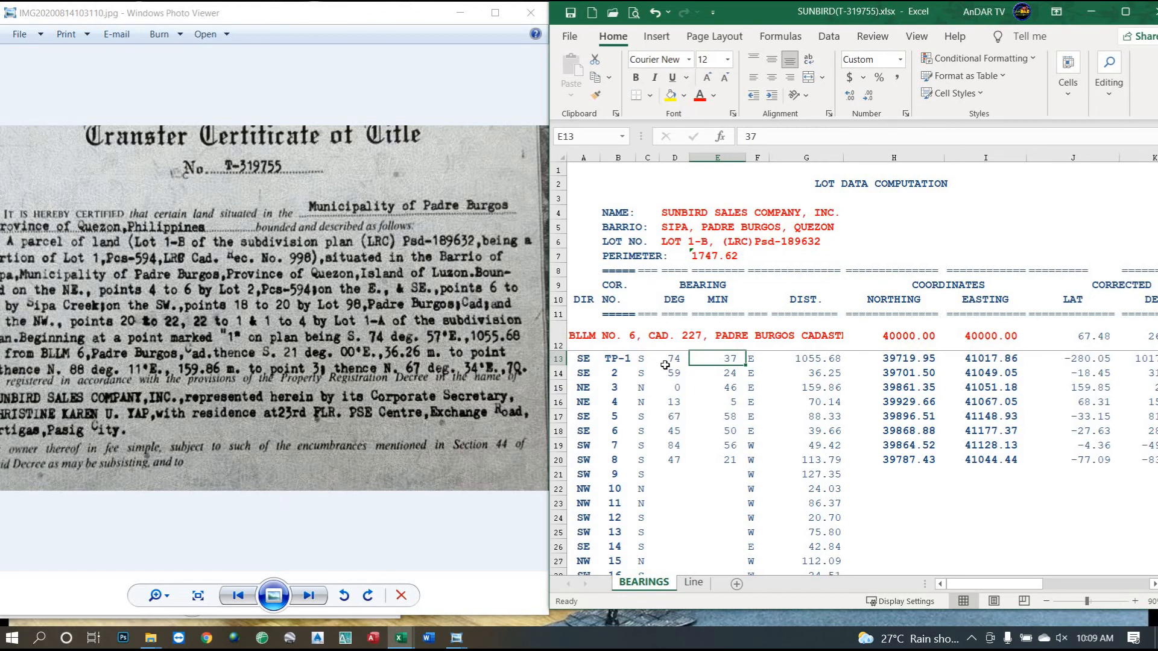
text(5)
key(Return)
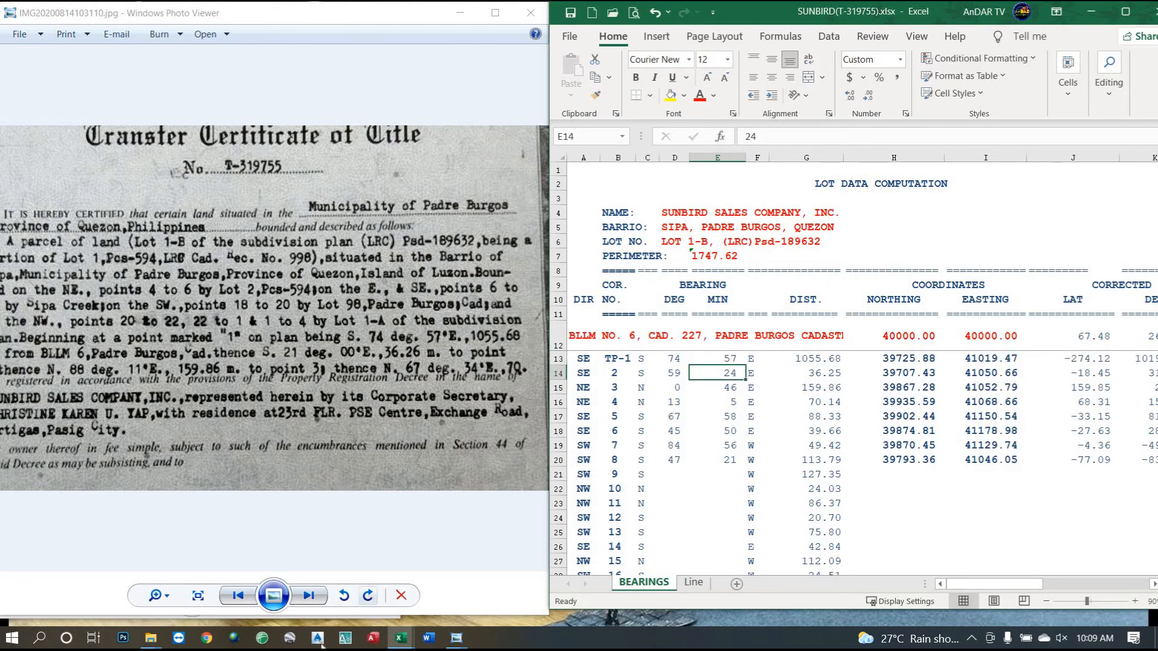
click(453, 645)
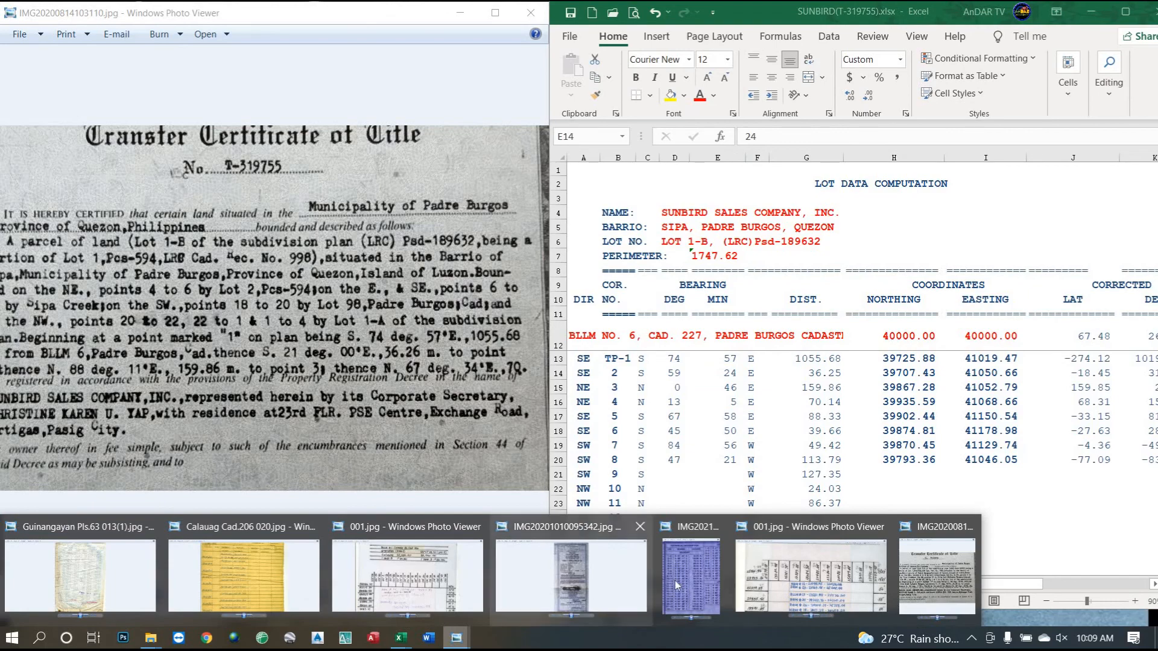
mouse_move(682, 580)
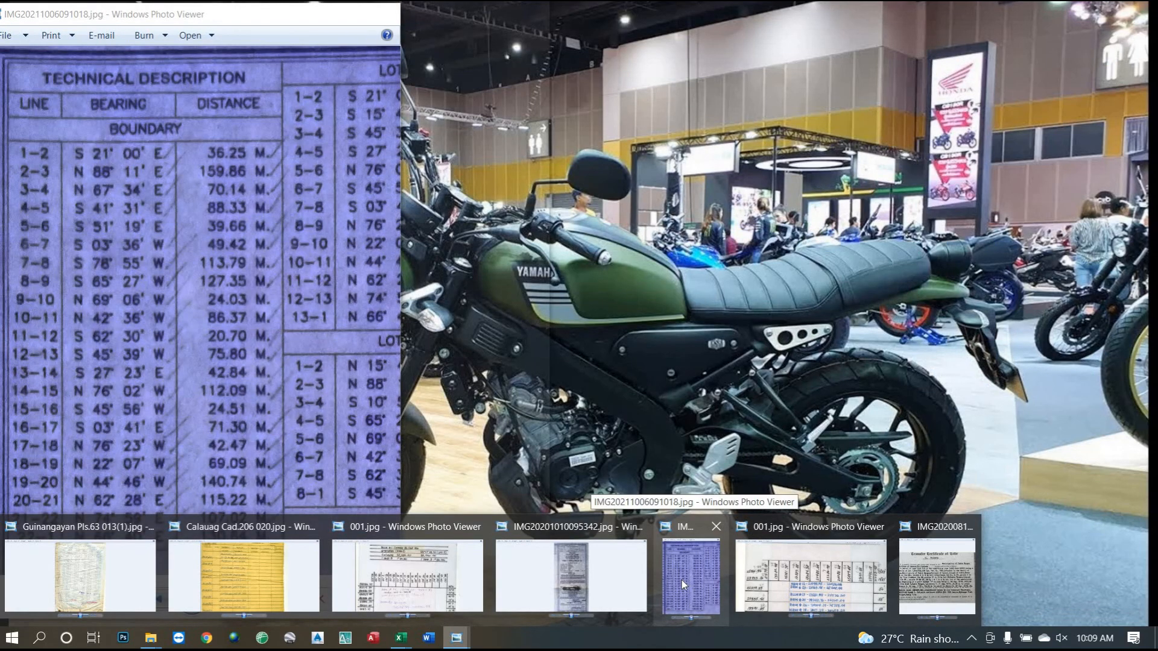
click(682, 580)
drag(368, 436, 227, 424)
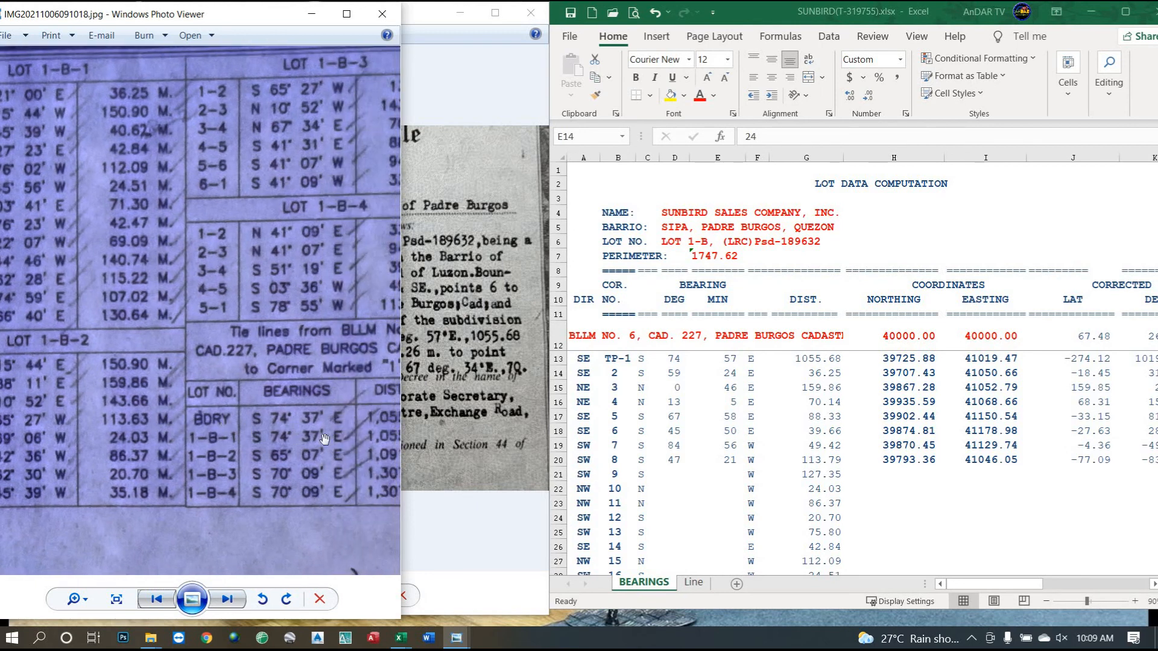
drag(317, 427, 250, 432)
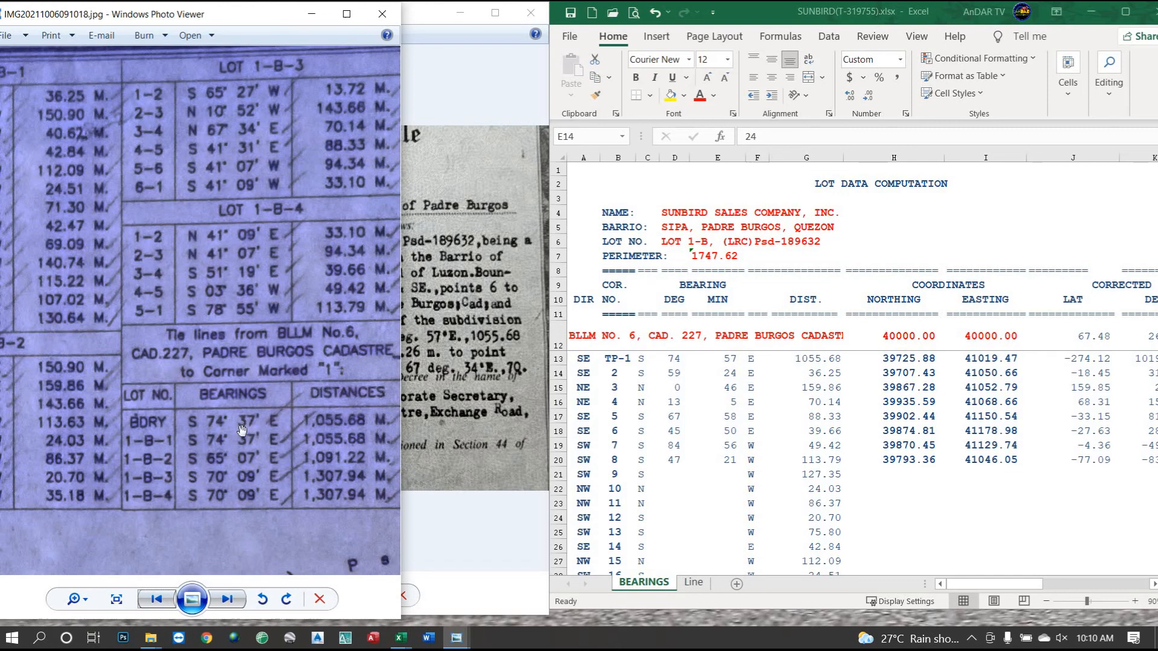
click(498, 402)
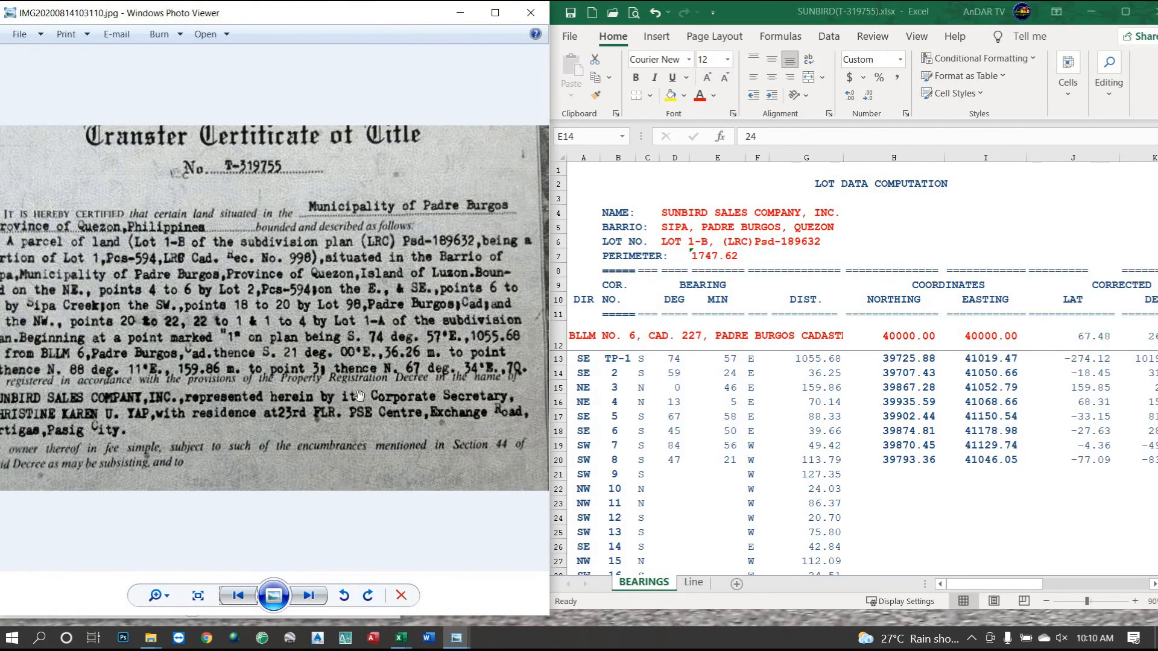
drag(255, 385, 286, 375)
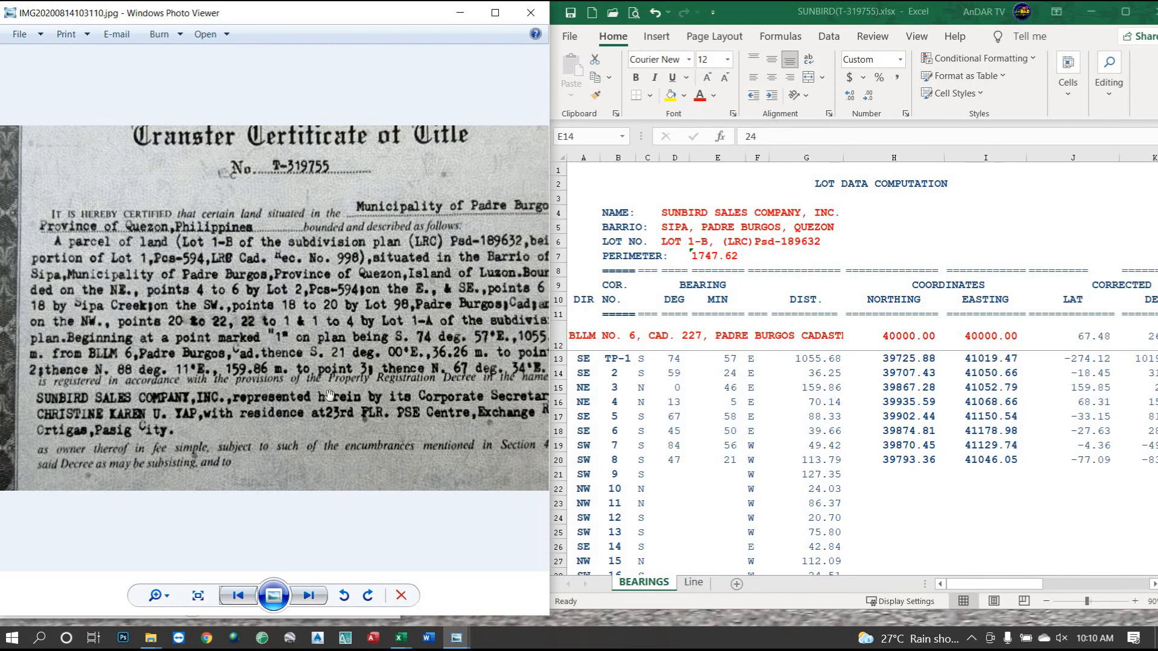
drag(386, 295, 330, 299)
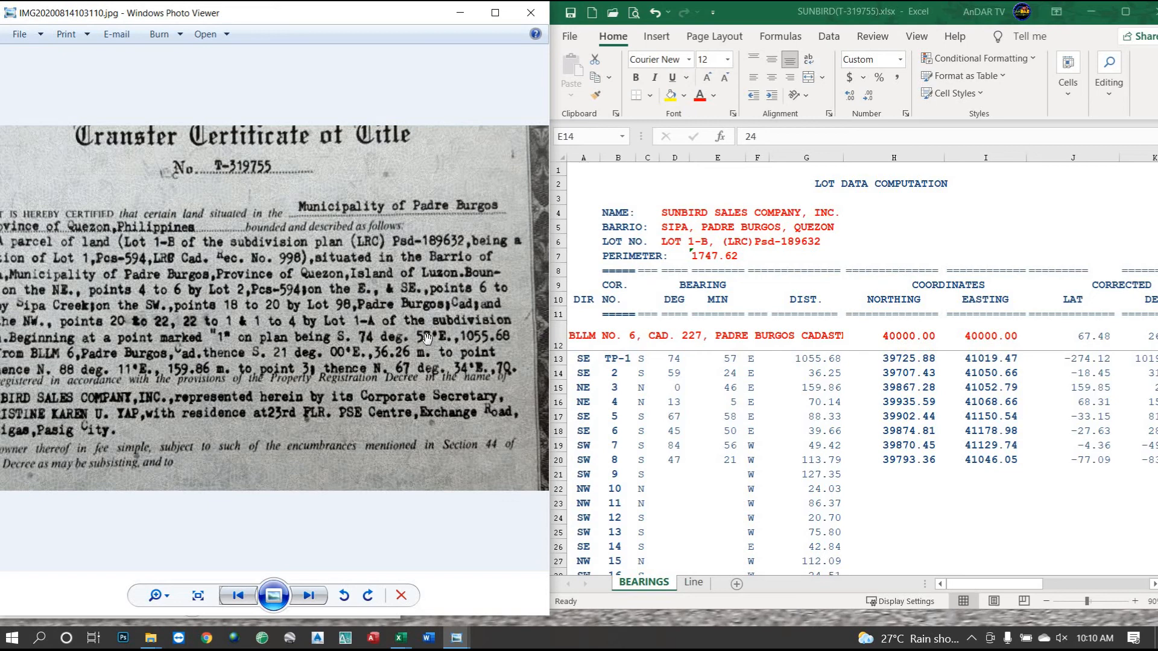
drag(299, 324, 426, 326)
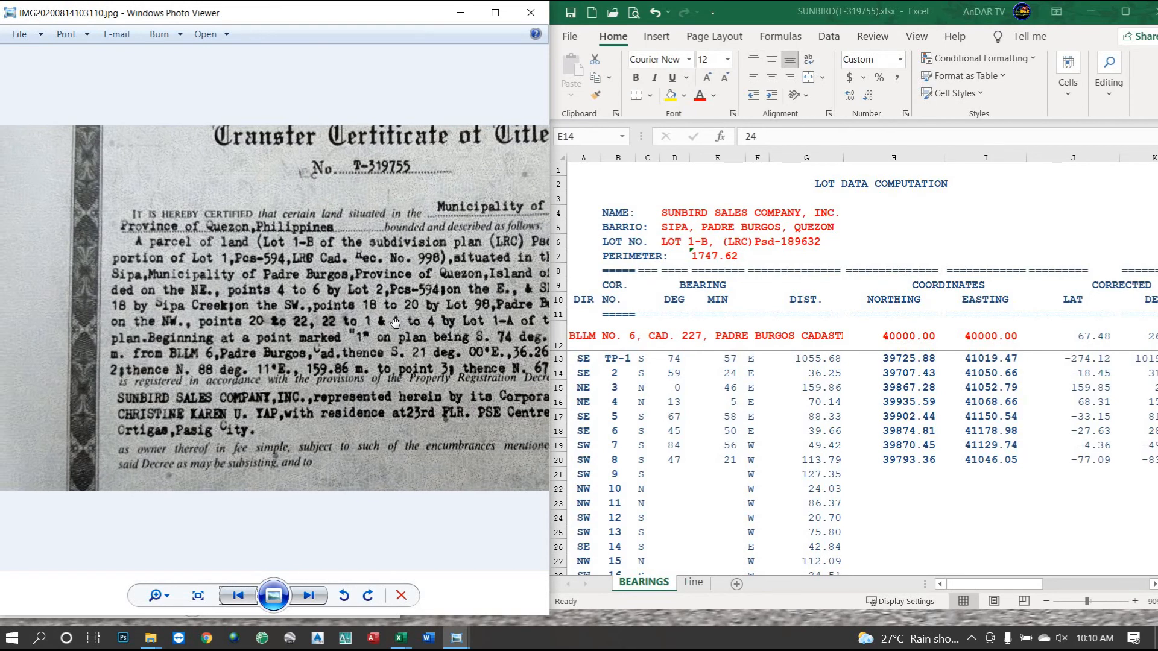
drag(341, 326, 324, 327)
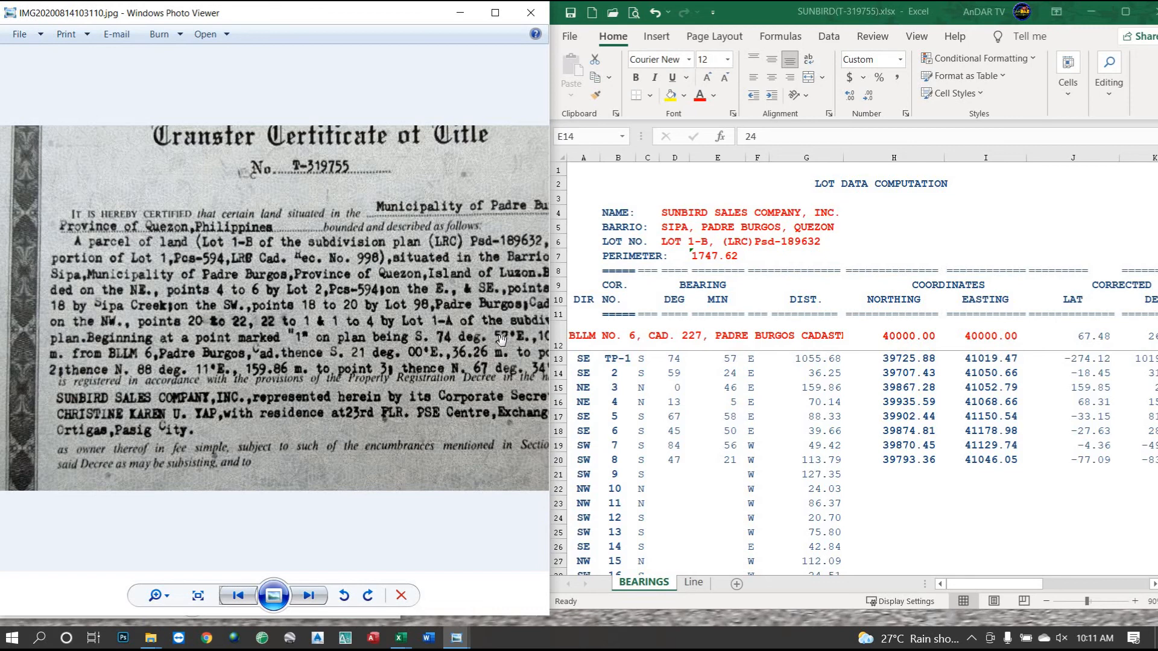
click(730, 360)
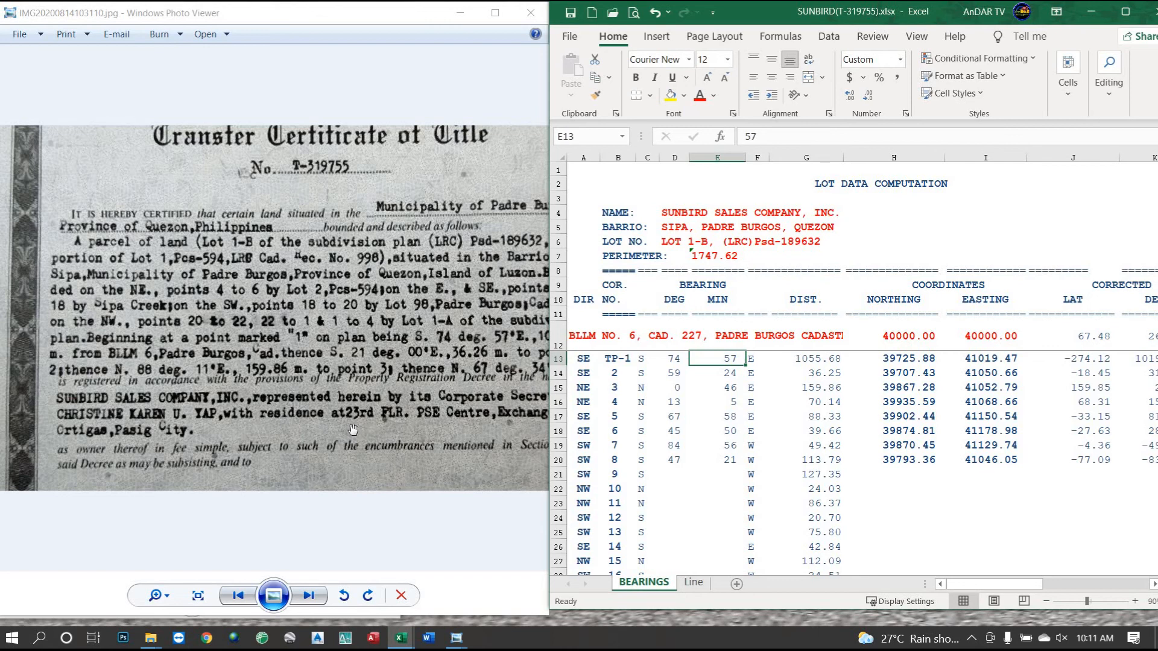
mouse_move(404, 378)
mouse_down()
mouse_move(367, 374)
mouse_move(391, 372)
mouse_up()
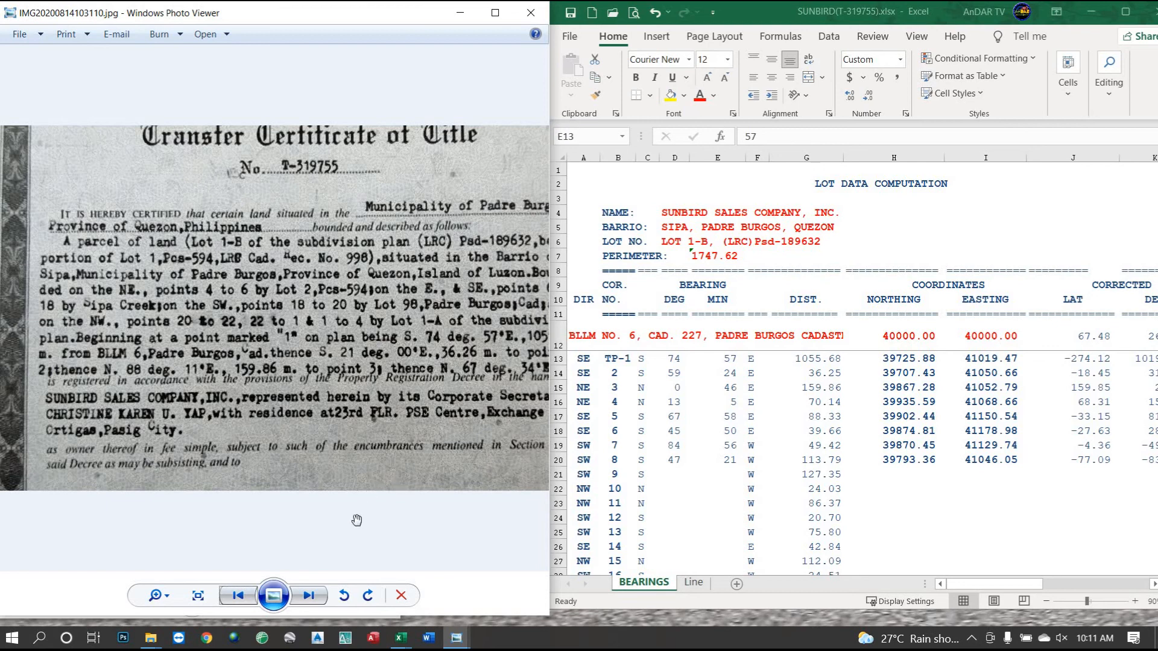
Bring the survey plan photo beside Excel and correct the TP-1 minutes in E13 to 37.
click(401, 641)
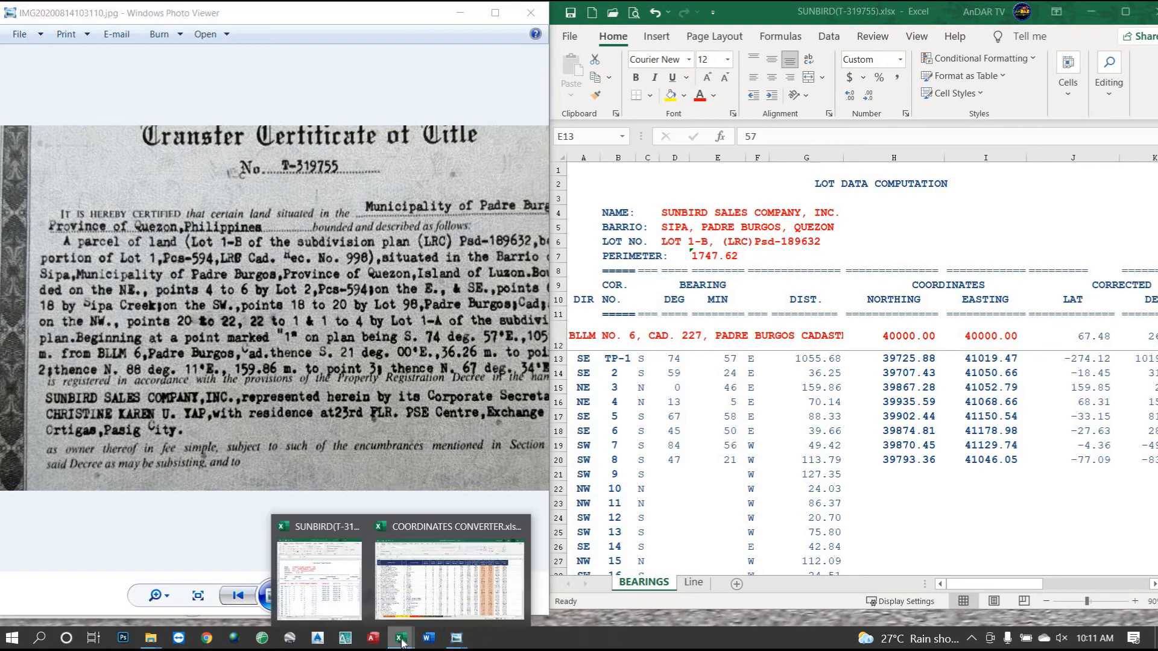
click(456, 638)
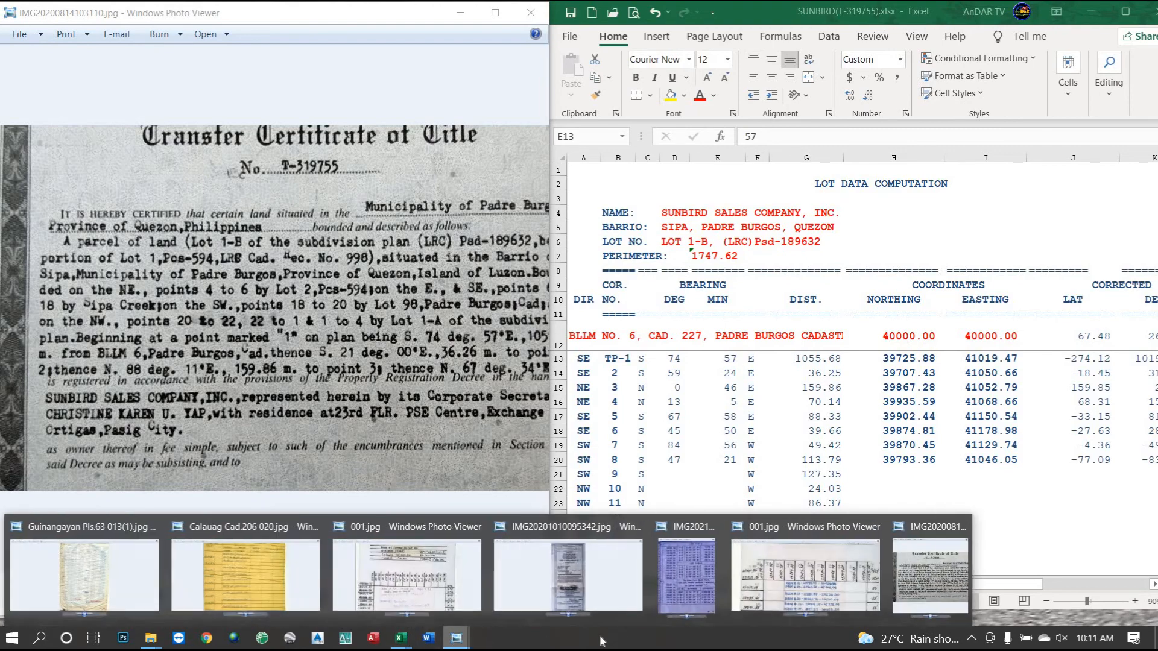
click(709, 598)
drag(117, 324, 338, 319)
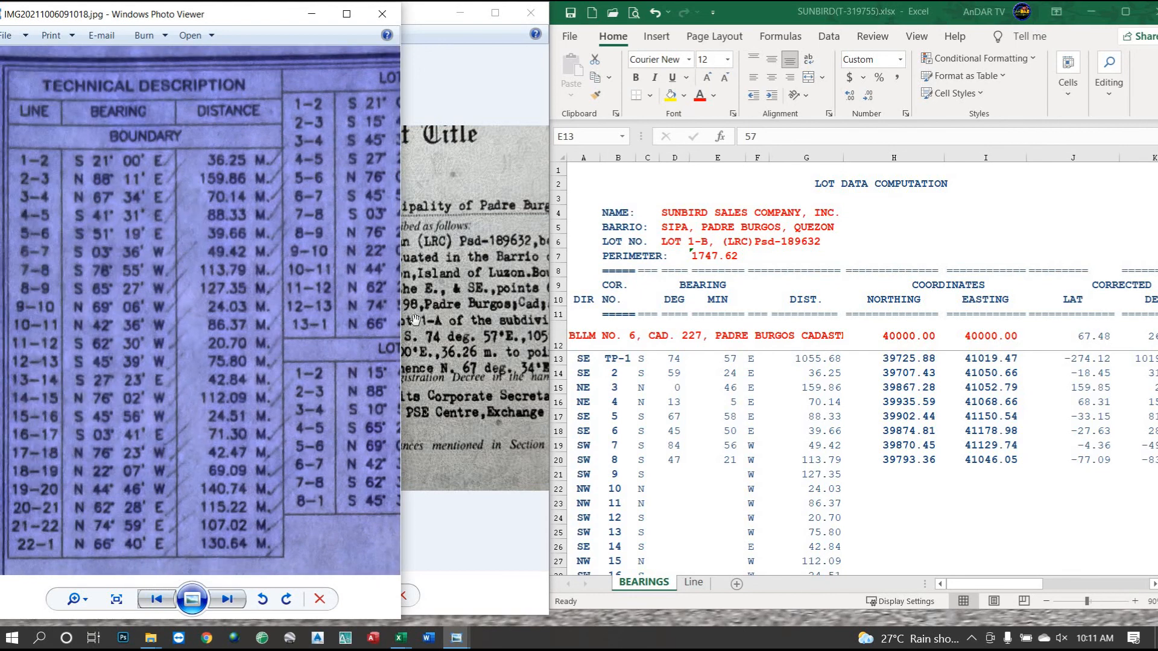
click(730, 364)
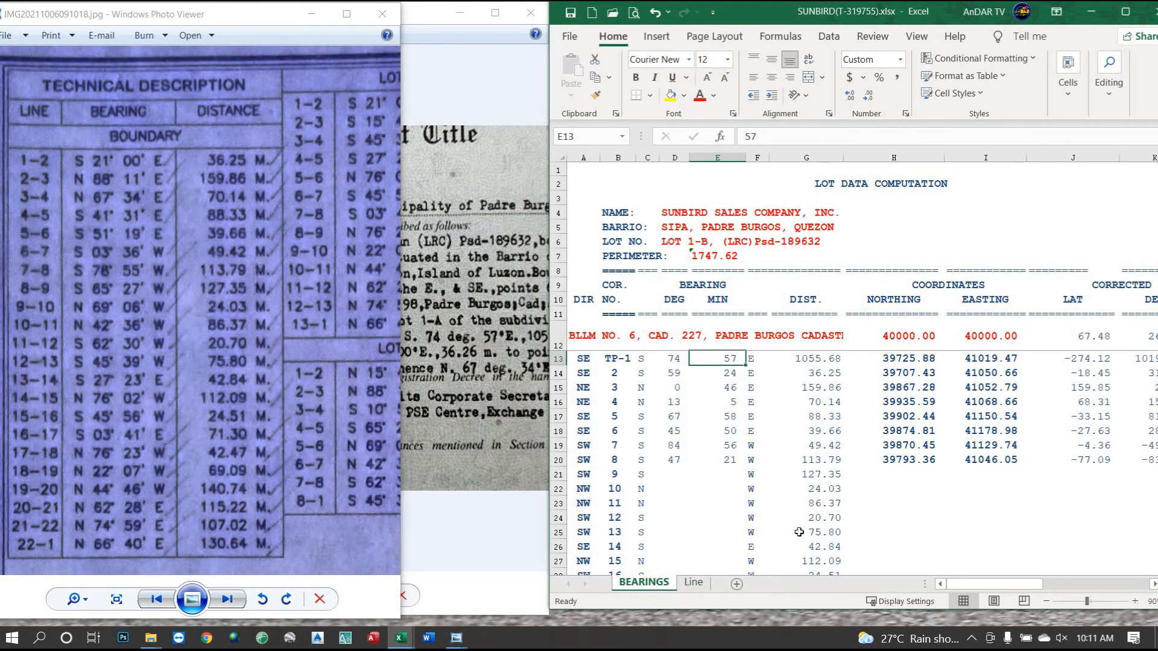
text(3)
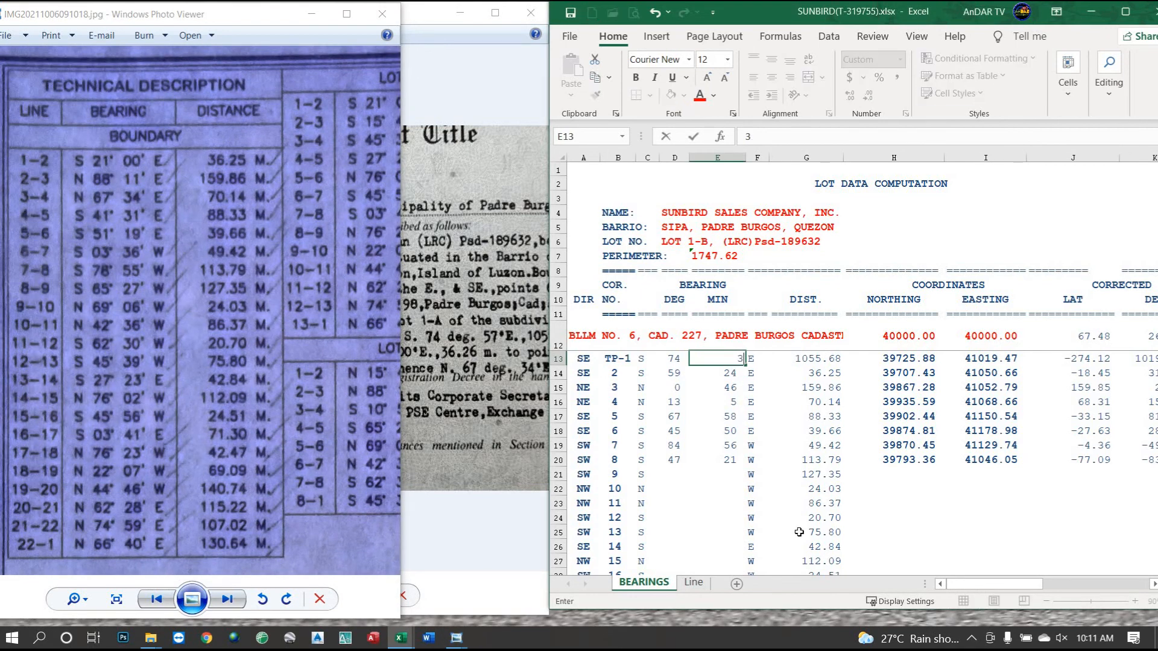
key(Return)
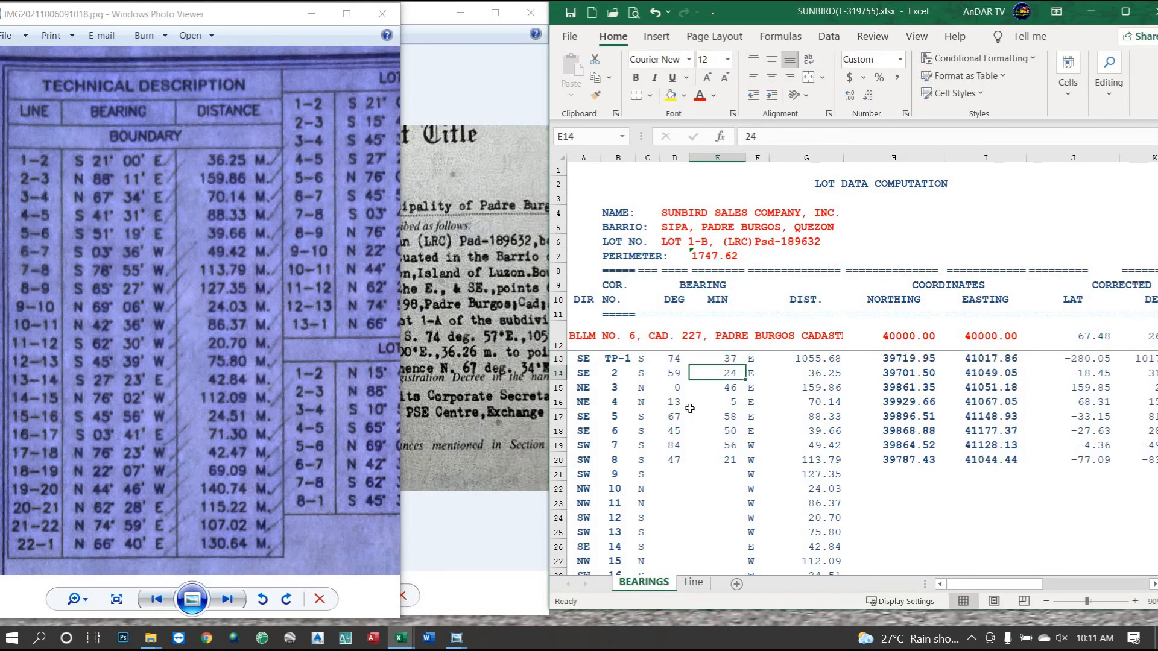
Enter bearing degrees 21, 88, 67, 41, 51, 3, 78, 65, 69, 42, 62 in D14:D24.
click(673, 373)
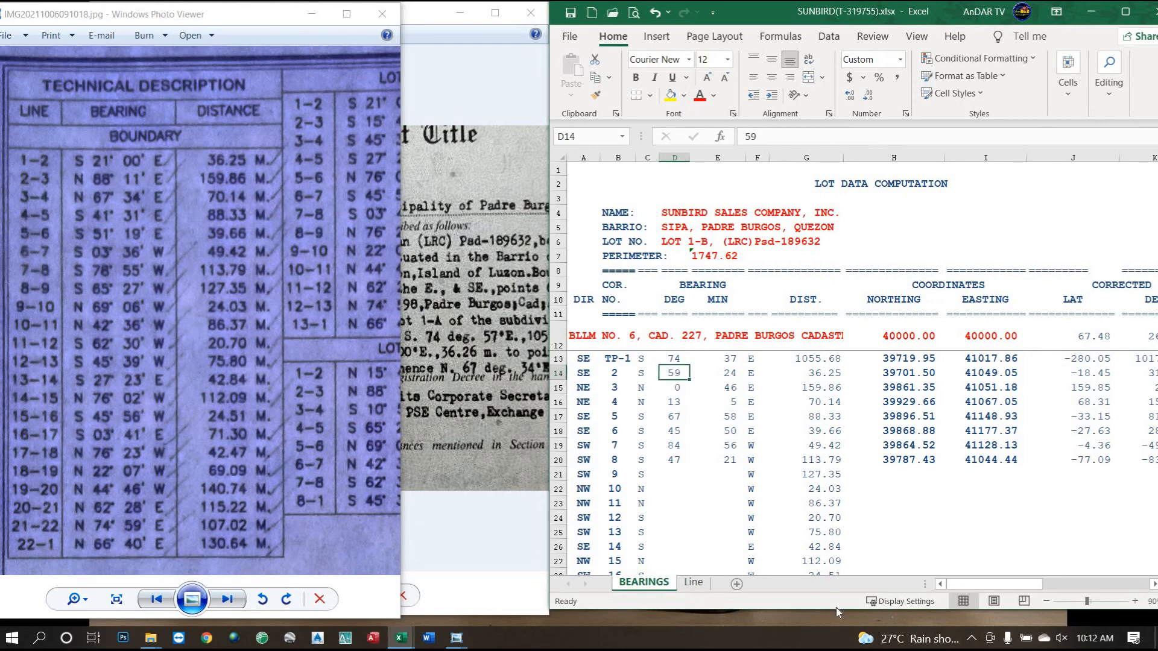
text(21)
key(Return)
text(88)
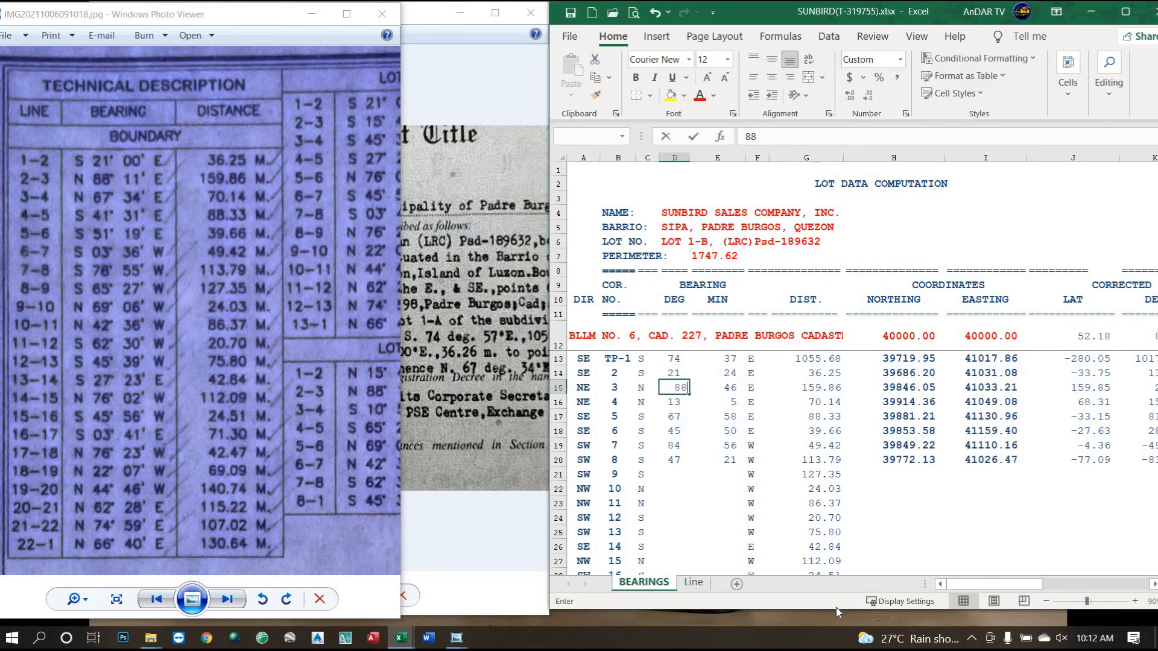
key(Return)
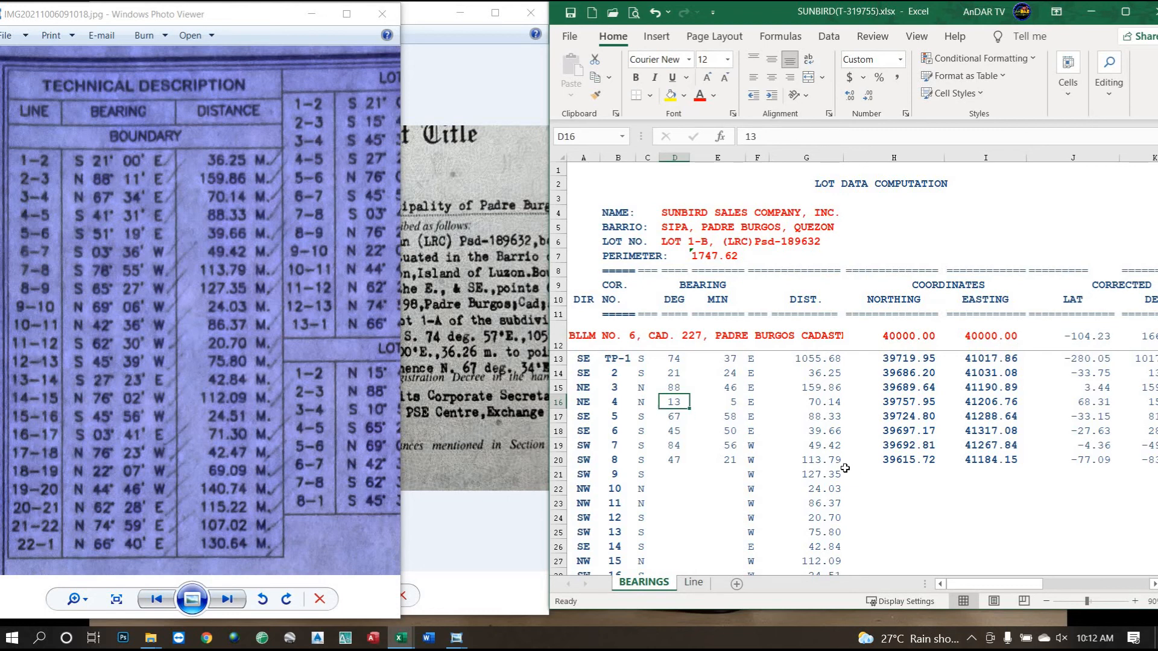
text(67)
key(Return)
text(41)
key(Return)
text(5)
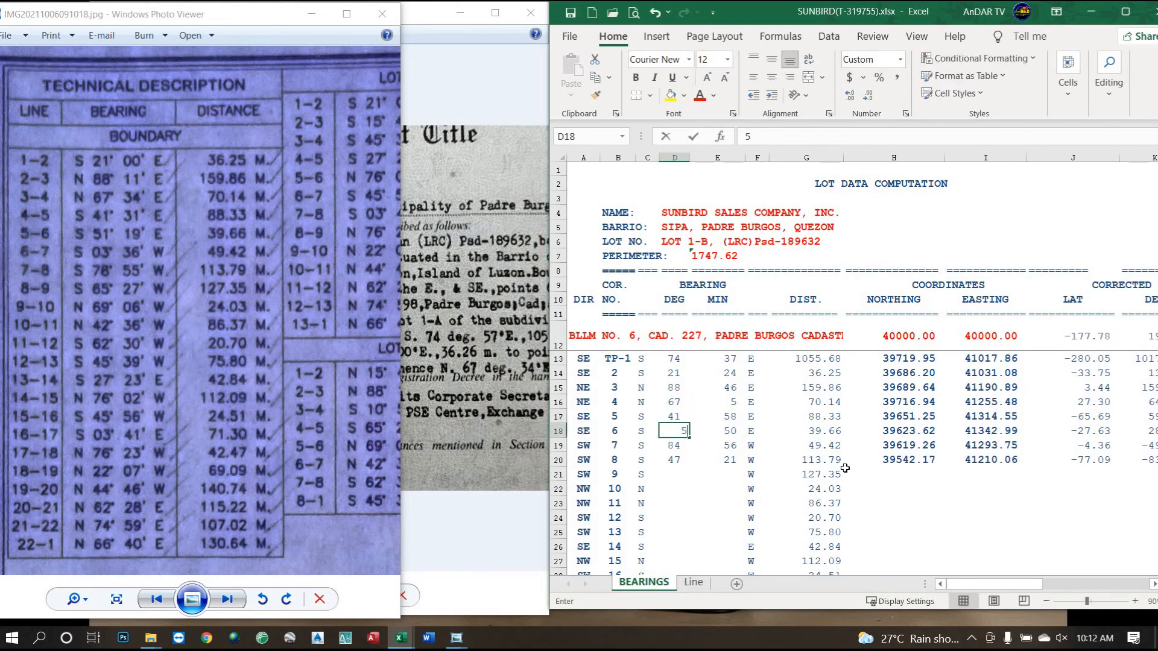
text(1)
key(Return)
text(03)
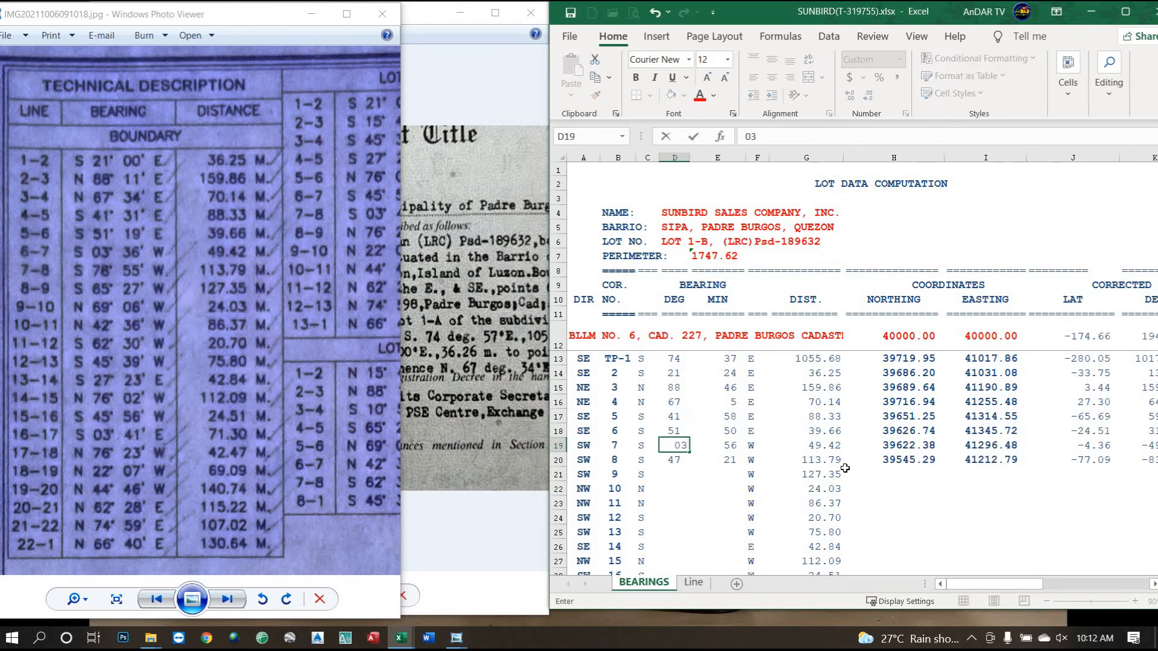
key(Return)
text(7)
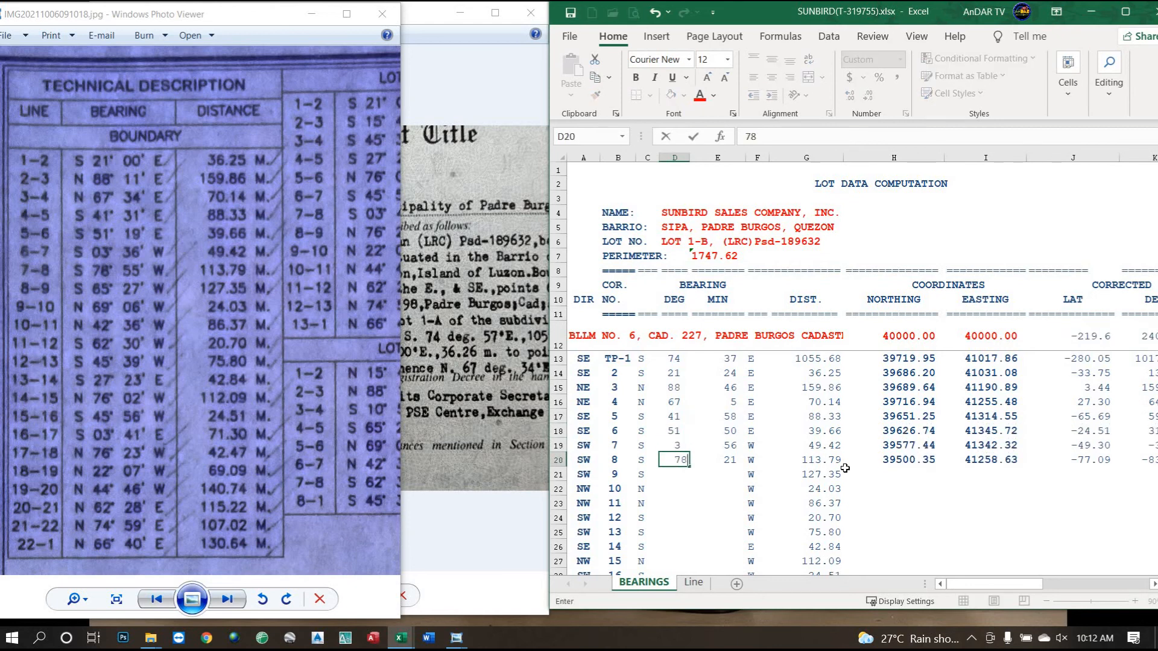
key(Return)
text(65)
key(Return)
text(69)
key(Return)
text(42)
key(Return)
text(62)
key(Return)
Enter bearing degrees 45, 27, 76, 45, 3, 76, 22, 44, 62, 74, 66 in D25:D35.
text(45)
key(Return)
text(27)
key(Return)
text(76)
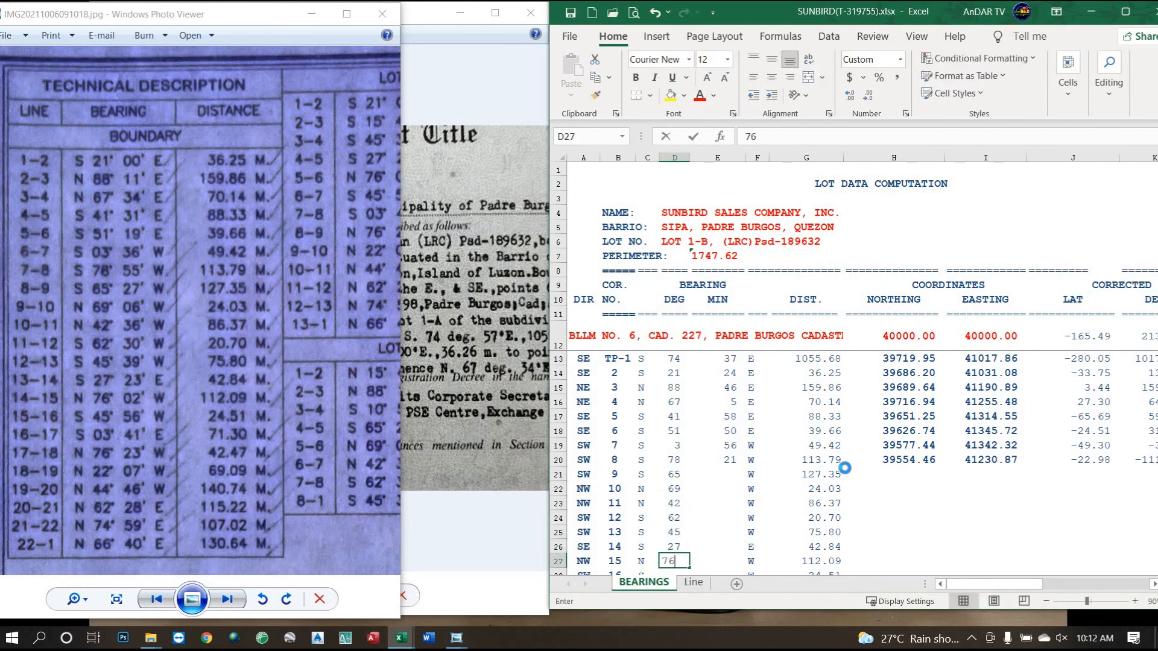
key(Return)
text(45)
key(Return)
text(3)
key(Return)
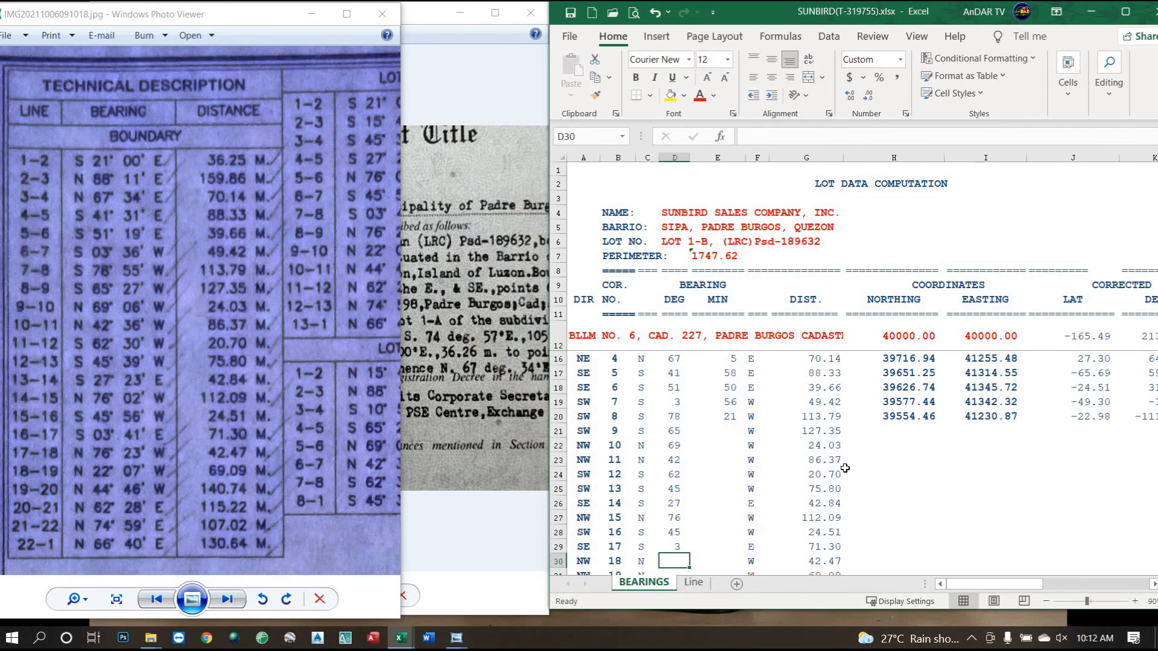
text(76)
key(Return)
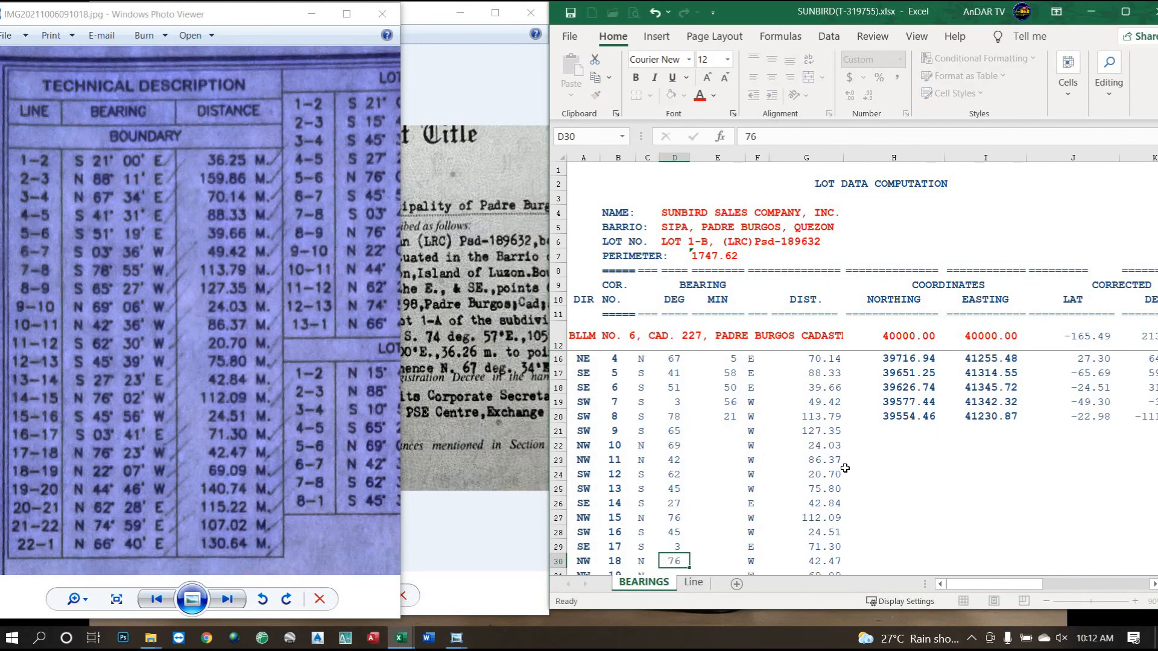
text(22)
key(Return)
text(44)
key(Return)
text(62)
key(Return)
text(74)
key(Return)
text(66)
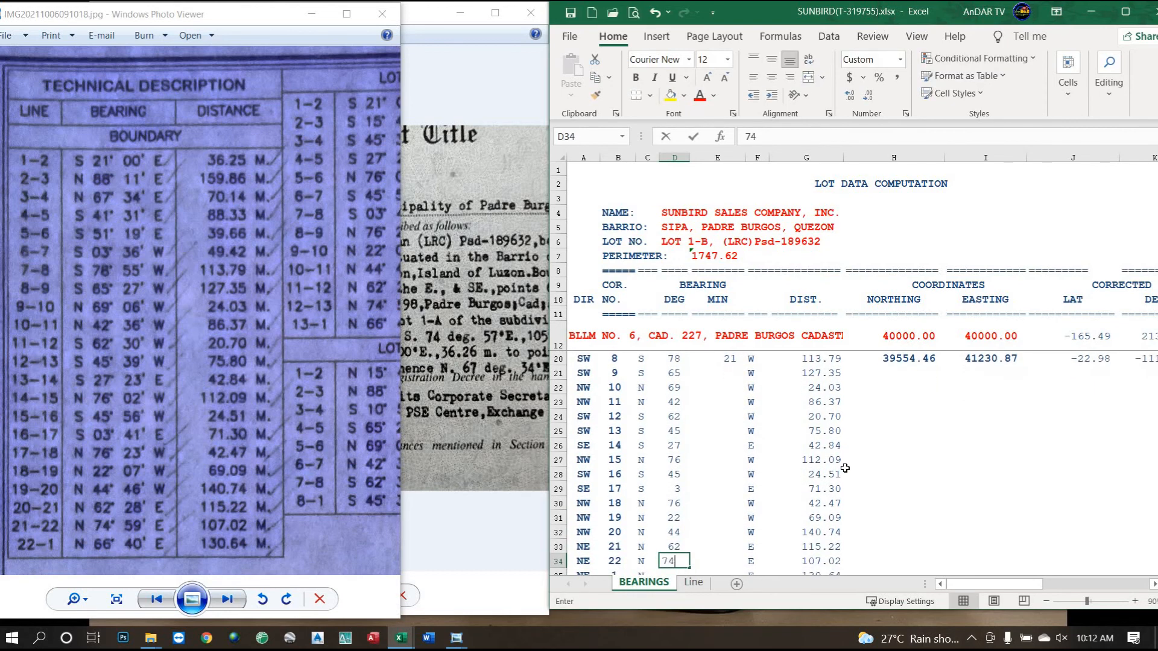
key(Tab)
key(Up)
key(Up)
key(Up)
key(Up)
key(Up)
key(Up)
key(Up)
key(Up)
key(Up)
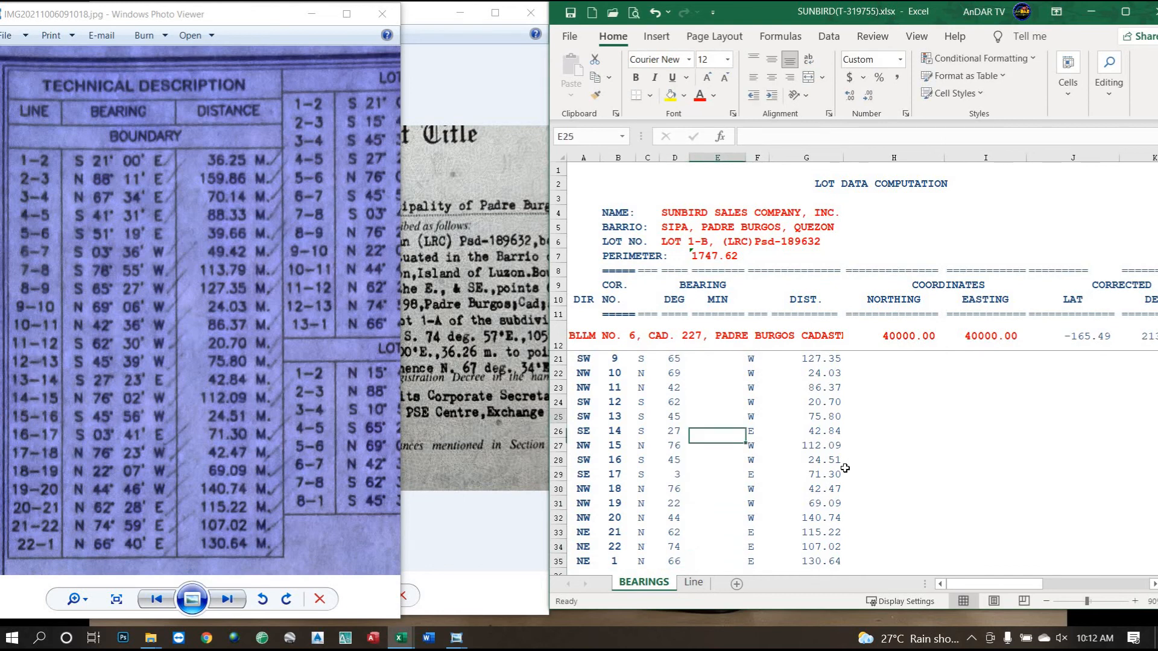
key(Up)
key(Up)
key(Up)
key(Up)
key(Up)
key(Up)
key(Up)
key(Up)
key(Up)
key(Up)
key(Up)
key(Up)
key(Up)
key(Up)
key(Down)
key(Down)
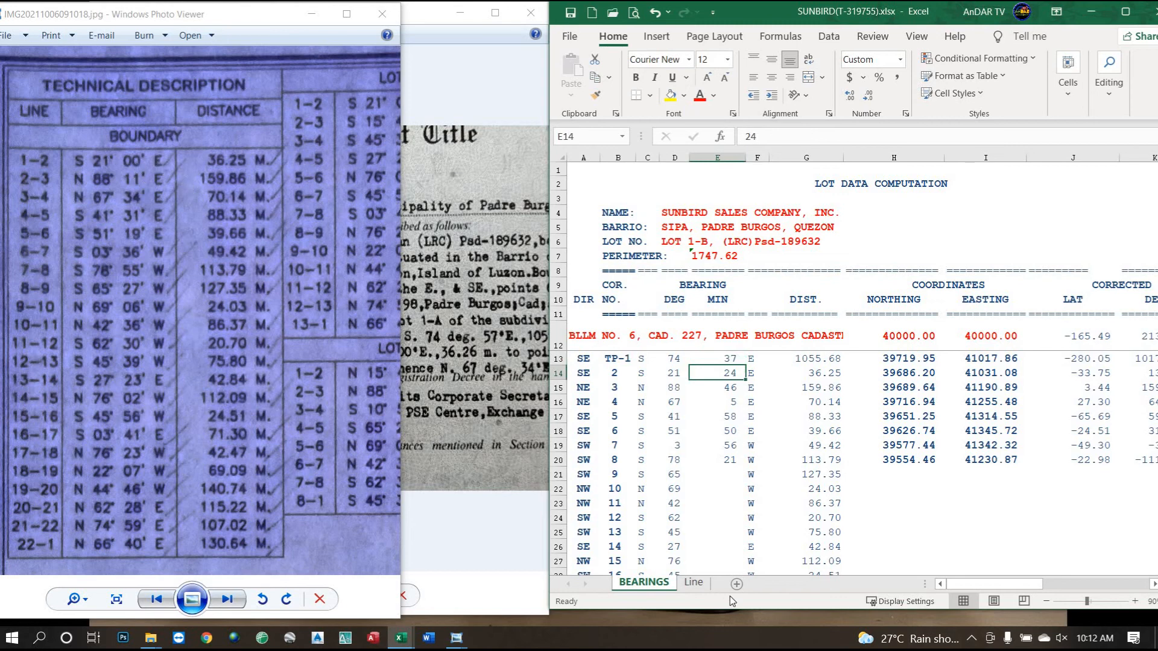
Enter bearing minutes 0, 11, 34, 31, 19, 36, 55, 27, 6, 36, 30 for the first eleven lines.
text(0)
key(Return)
text(11)
key(Return)
text(34)
key(Return)
text(31)
key(Return)
text(19)
key(Return)
text(36)
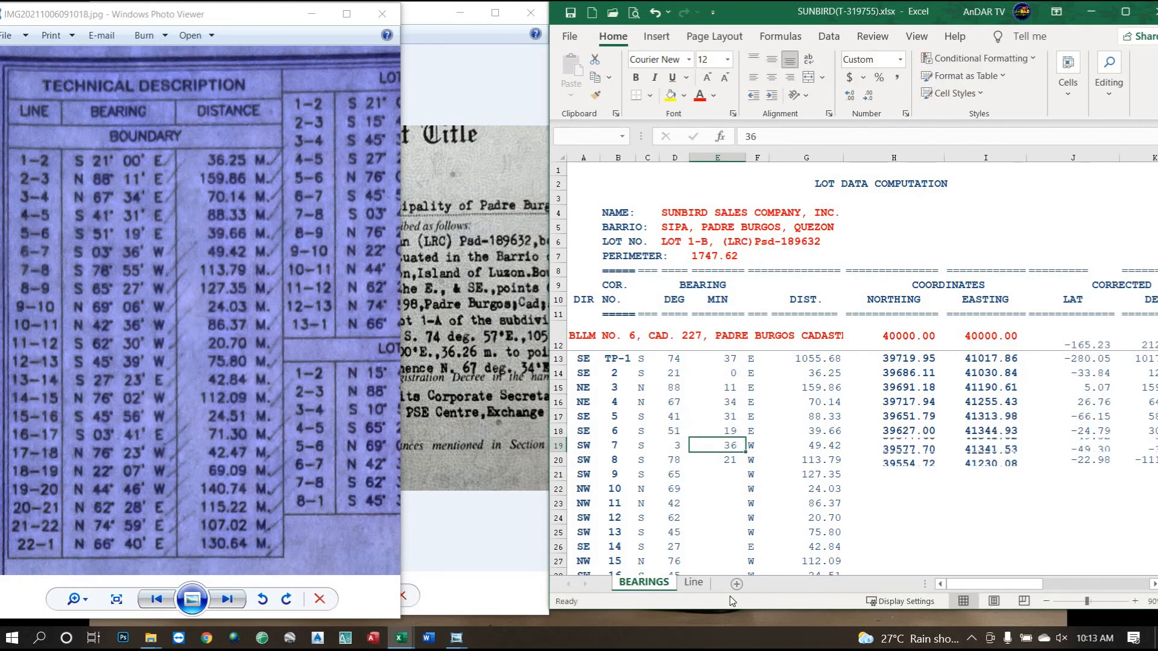
key(Return)
text(55)
key(Return)
text(27)
key(Return)
text(6)
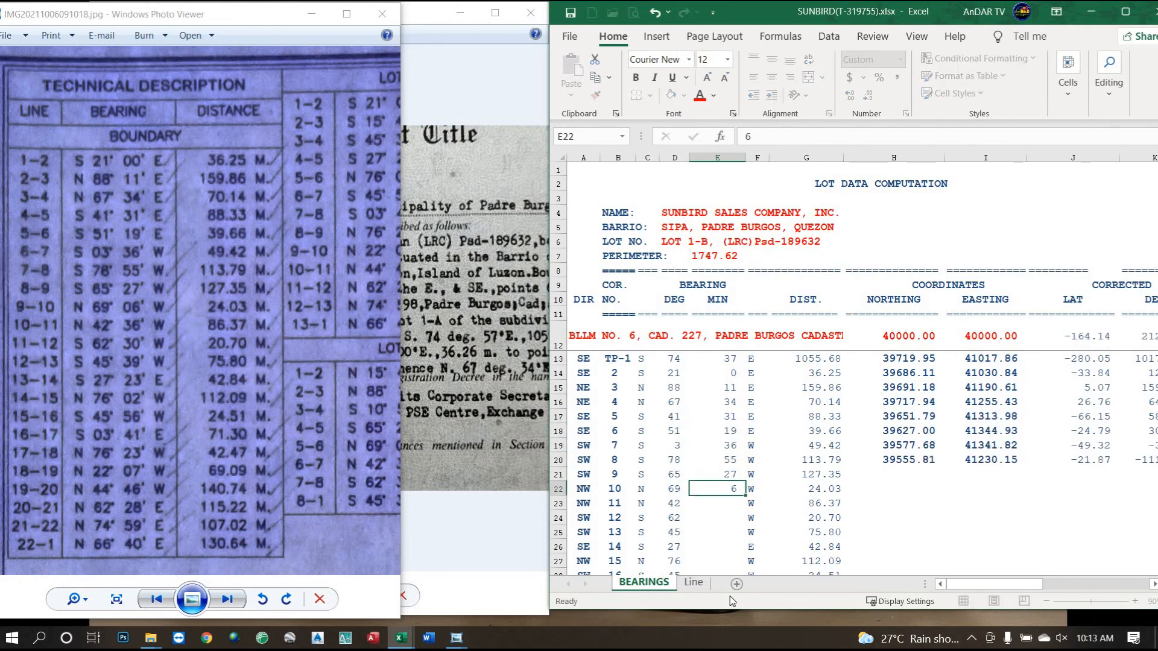
key(Return)
text(36)
key(Return)
text(30)
key(Return)
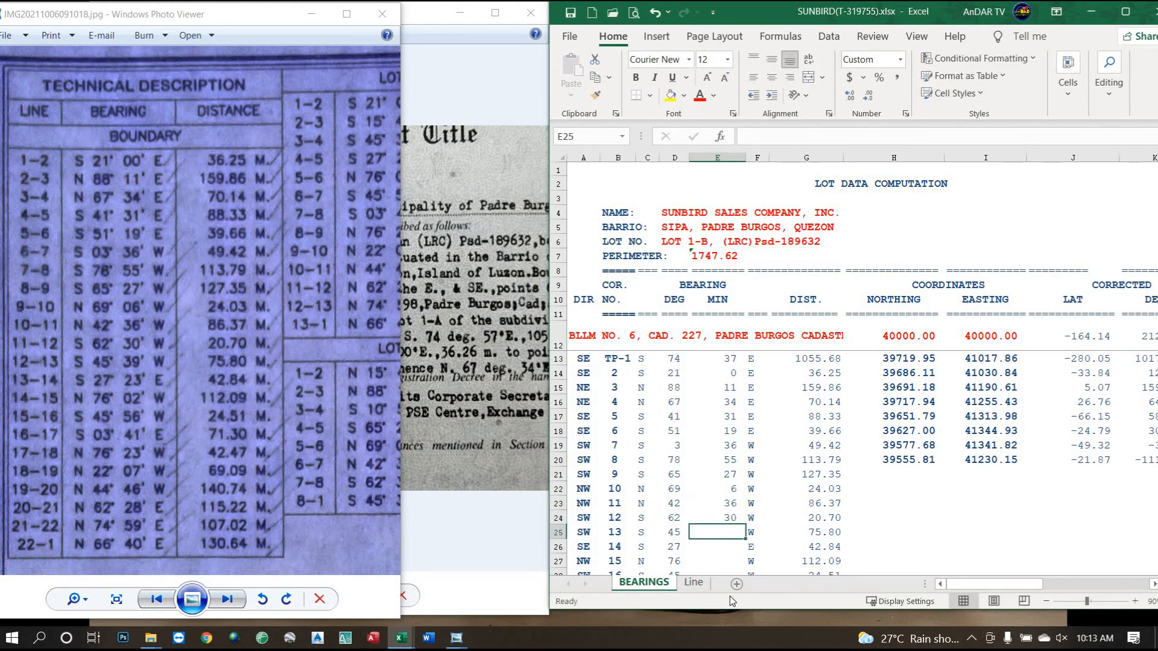
Enter the remaining bearing minutes 39, 23, 2, 56, 41, 23, 7, 46, 28, 59, 4.
text(39)
key(Return)
text(23)
key(Return)
text(2)
key(Return)
text(56)
key(Return)
text(41)
key(Return)
key(Return)
text(23)
key(Return)
text(7)
key(Return)
text(46)
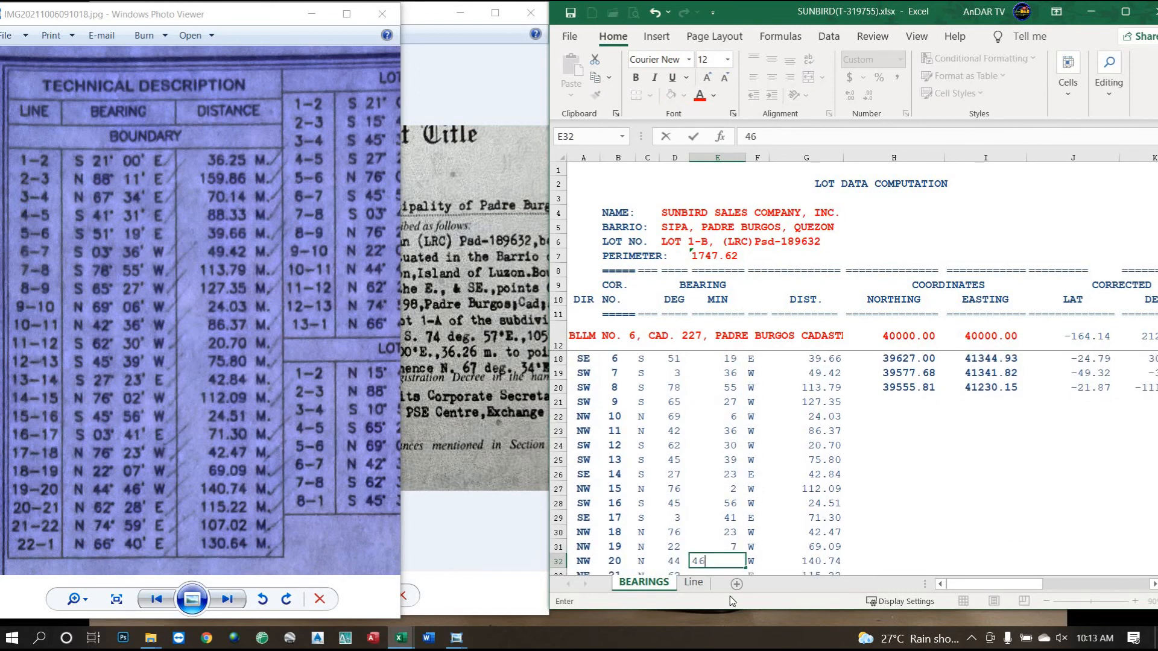
key(Return)
text(28)
key(Return)
text(59)
key(Return)
text(4)
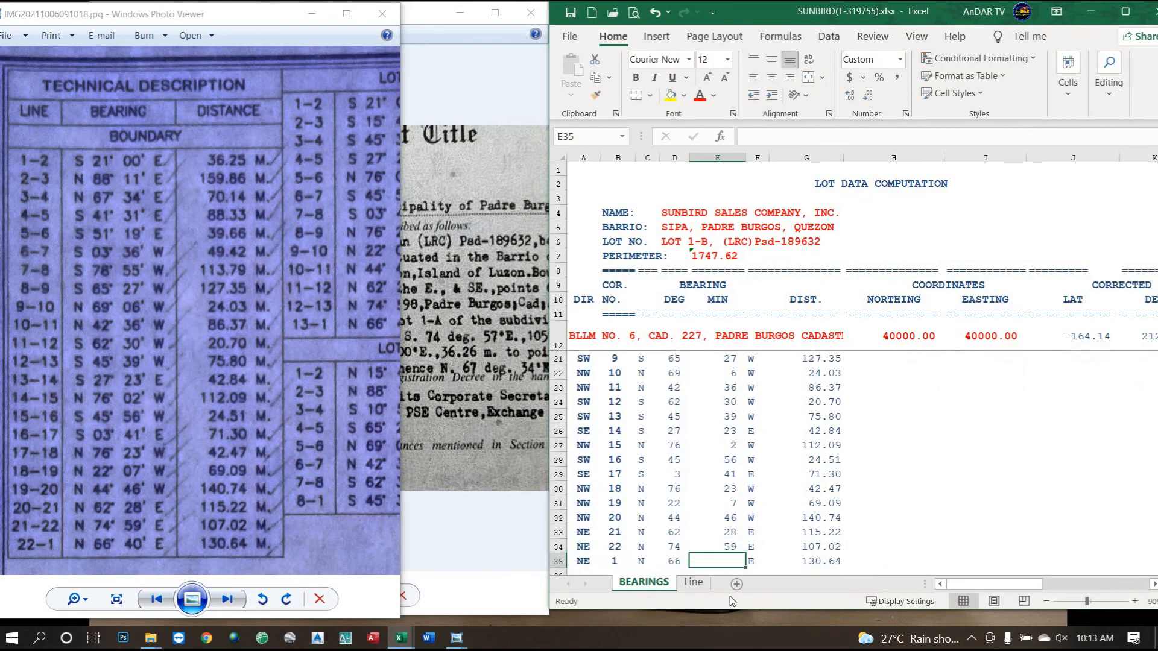
key(Return)
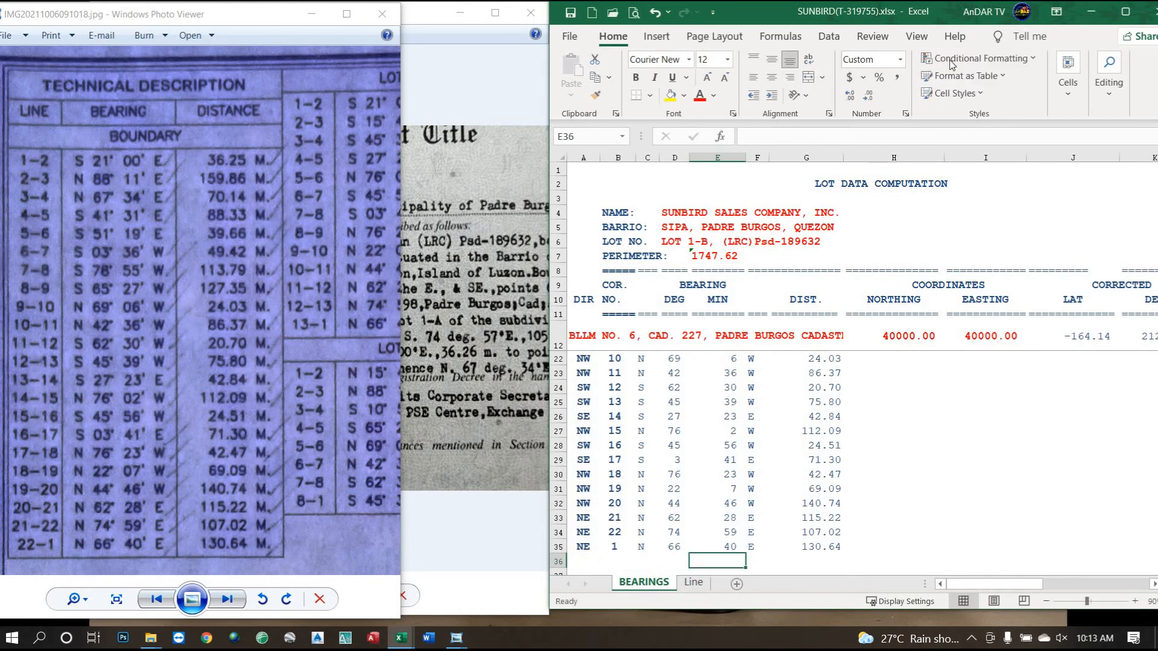
Maximize Excel and fill the H20:U20 computation formulas down through row 35.
click(1125, 12)
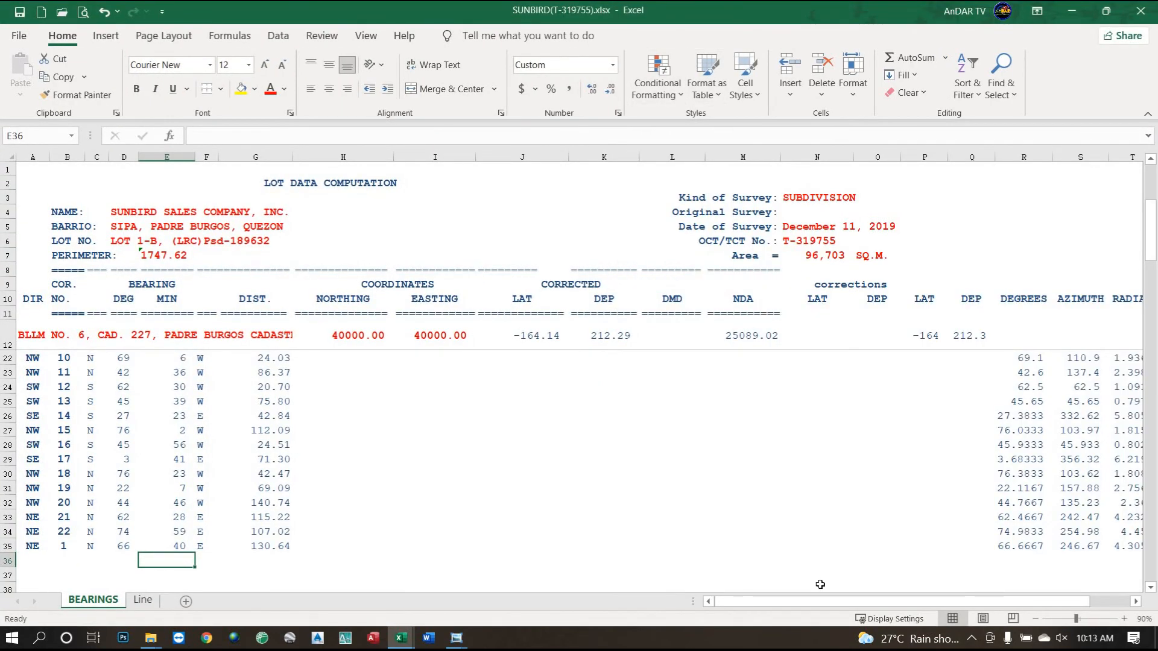
scroll(528, 452, up, 3)
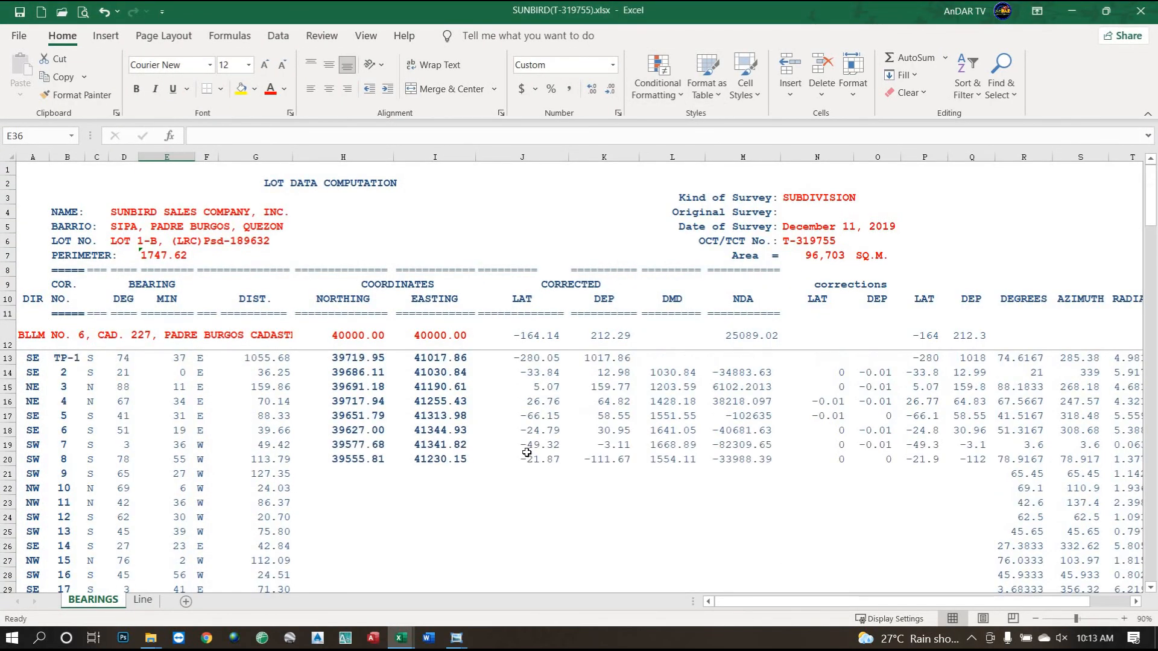
scroll(527, 452, down, 1)
drag(346, 416, 1077, 416)
scroll(1080, 425, down, 1)
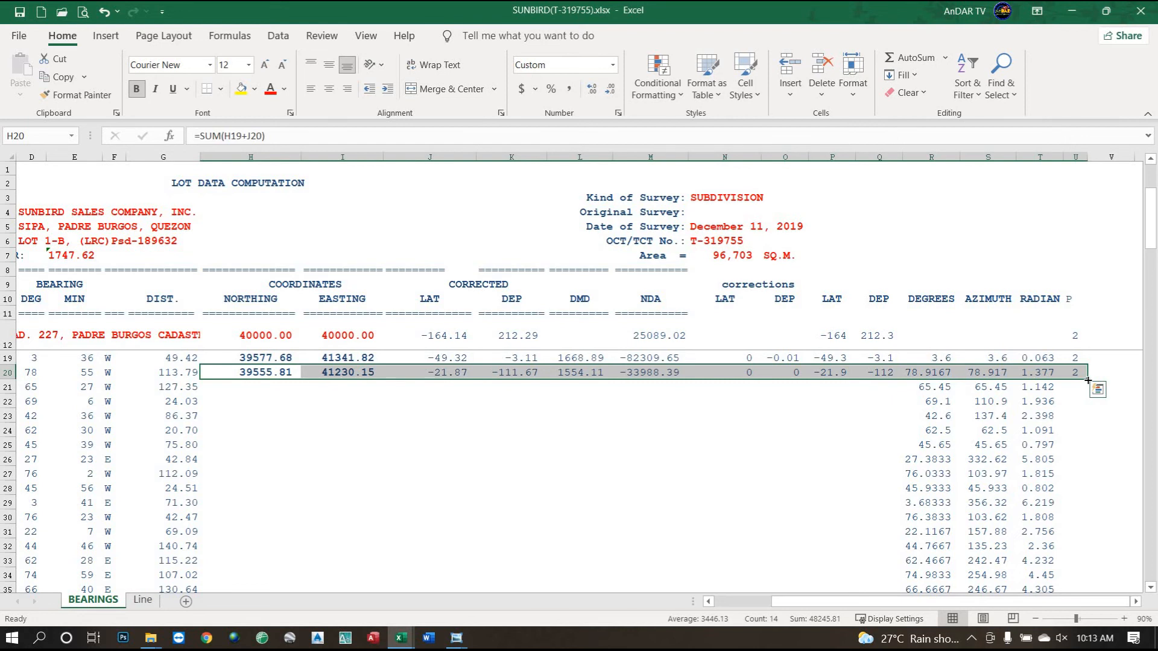
drag(1089, 385, 1068, 570)
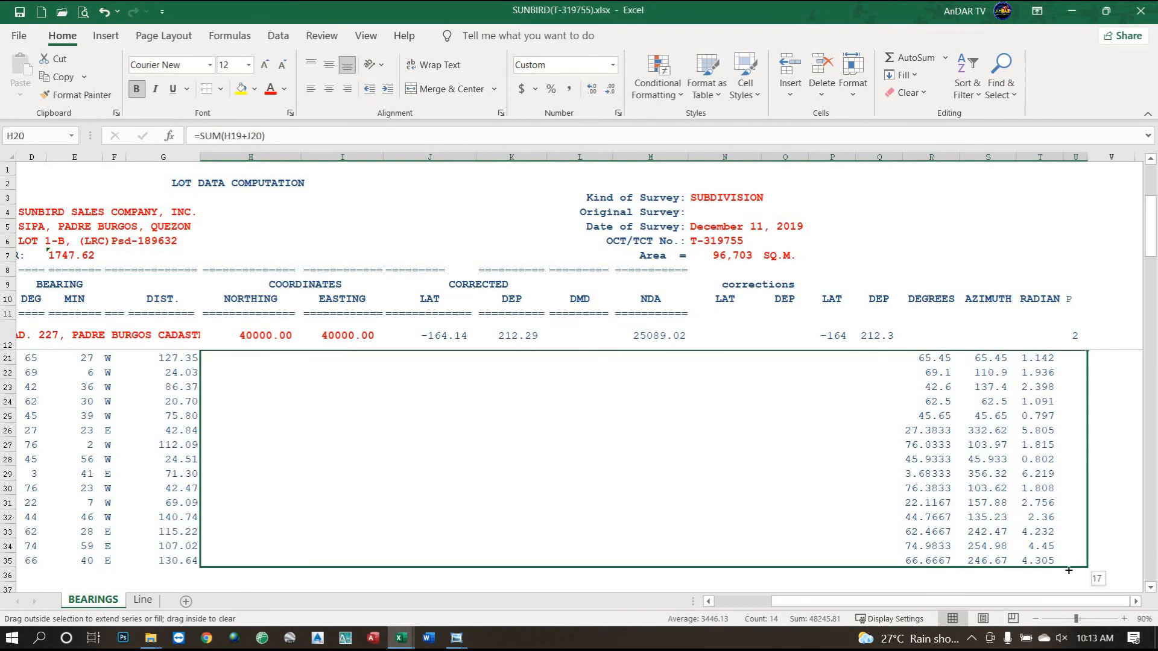
drag(1068, 570, 1068, 570)
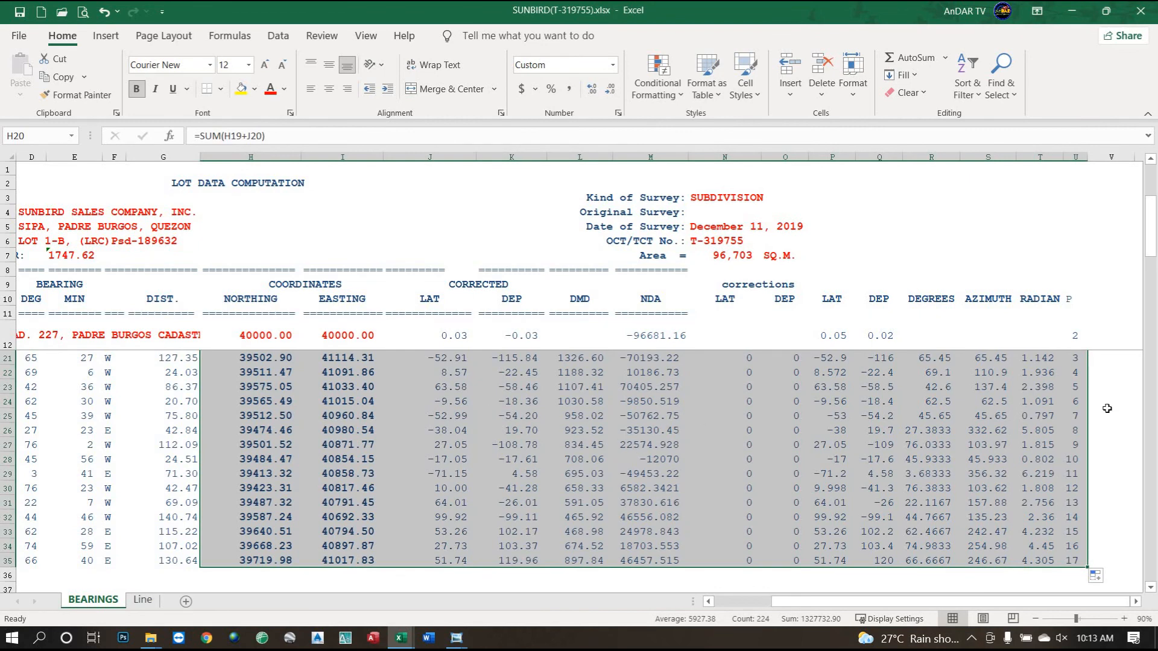
scroll(1104, 410, up, 1)
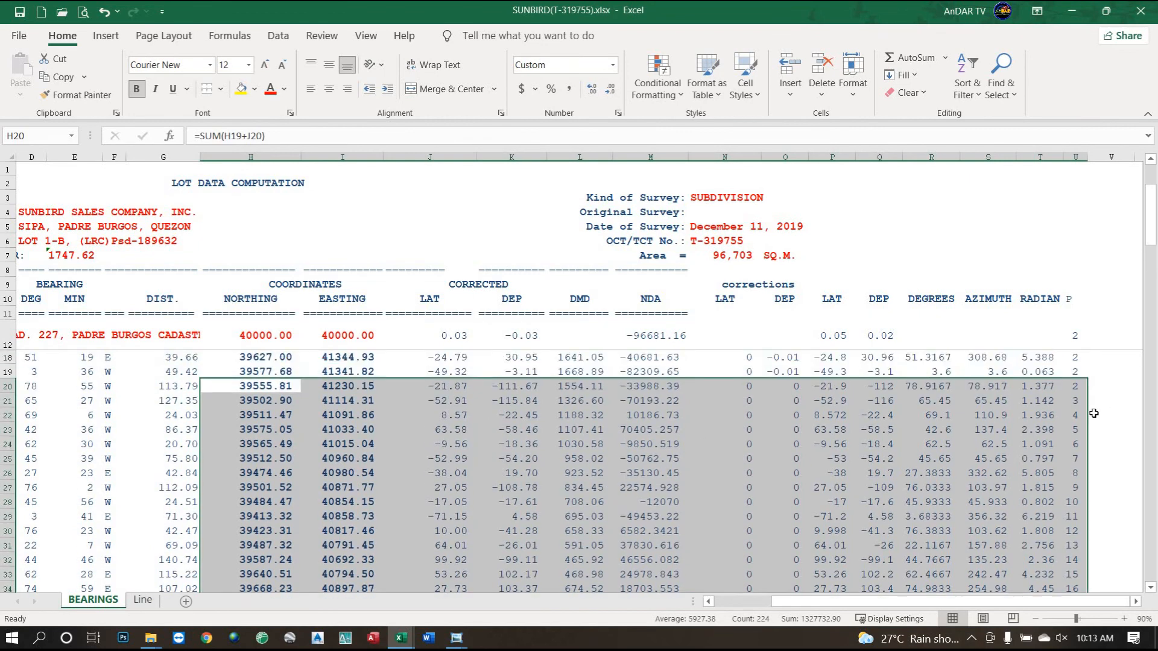
click(1078, 385)
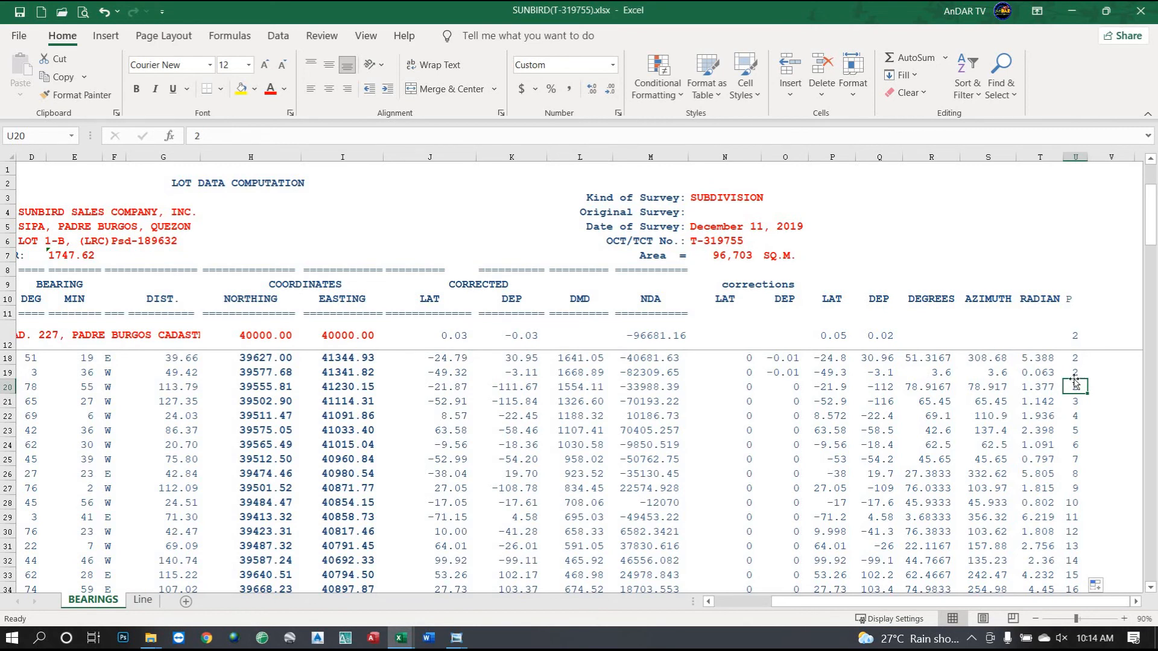
click(151, 602)
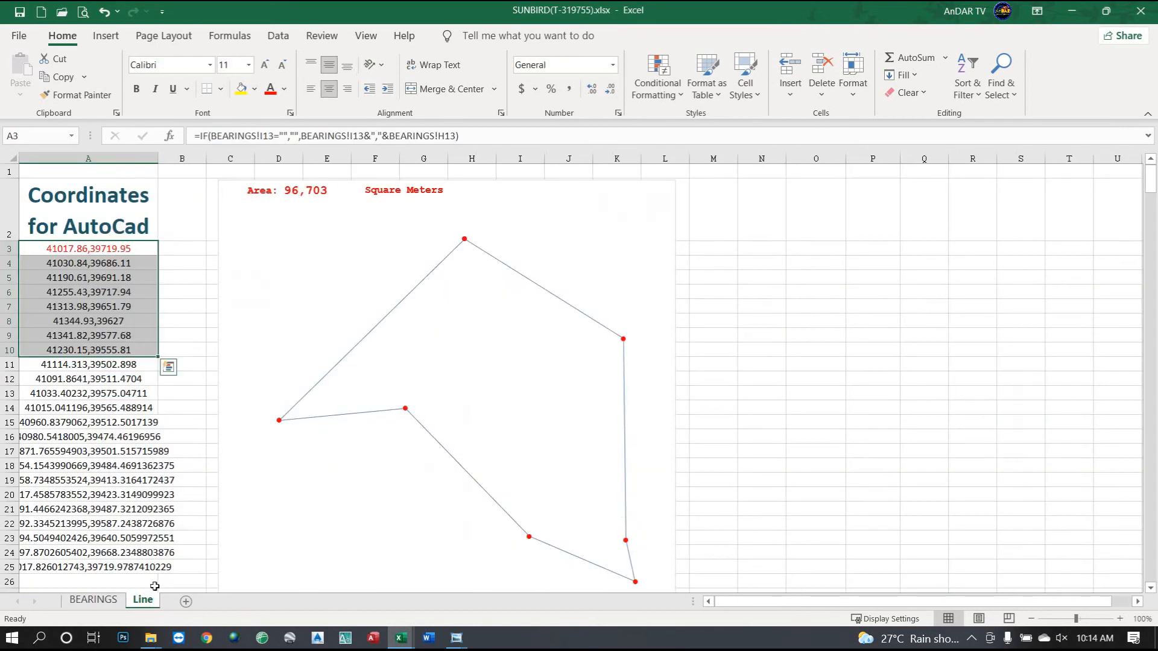
click(130, 350)
click(134, 364)
click(138, 379)
click(137, 410)
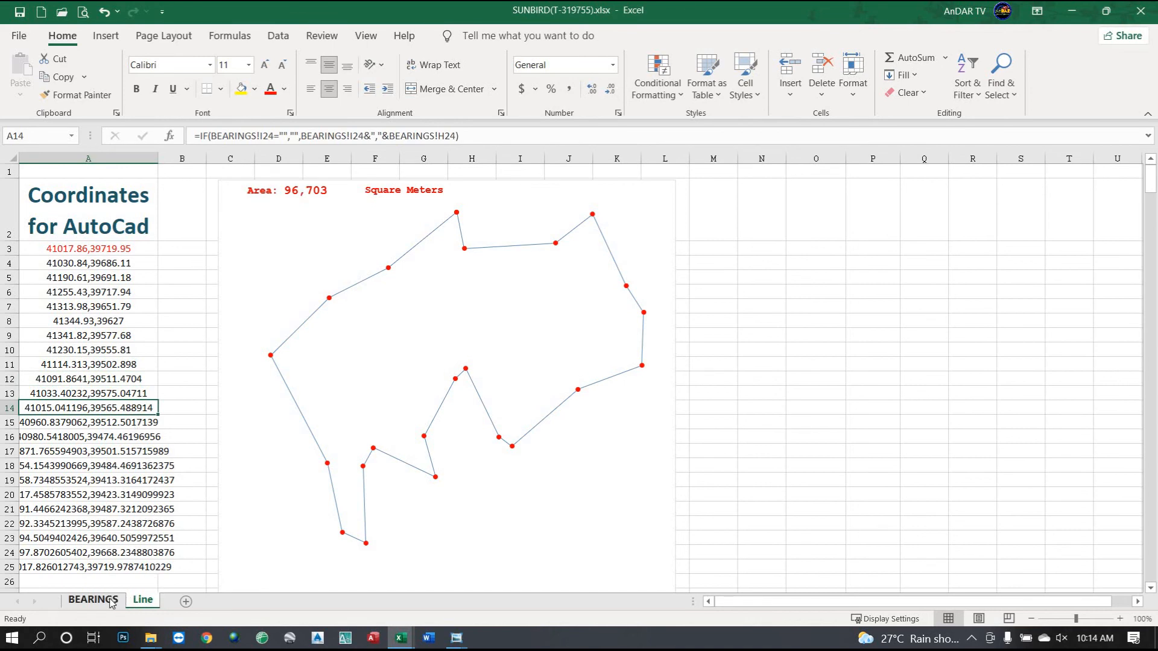
click(111, 602)
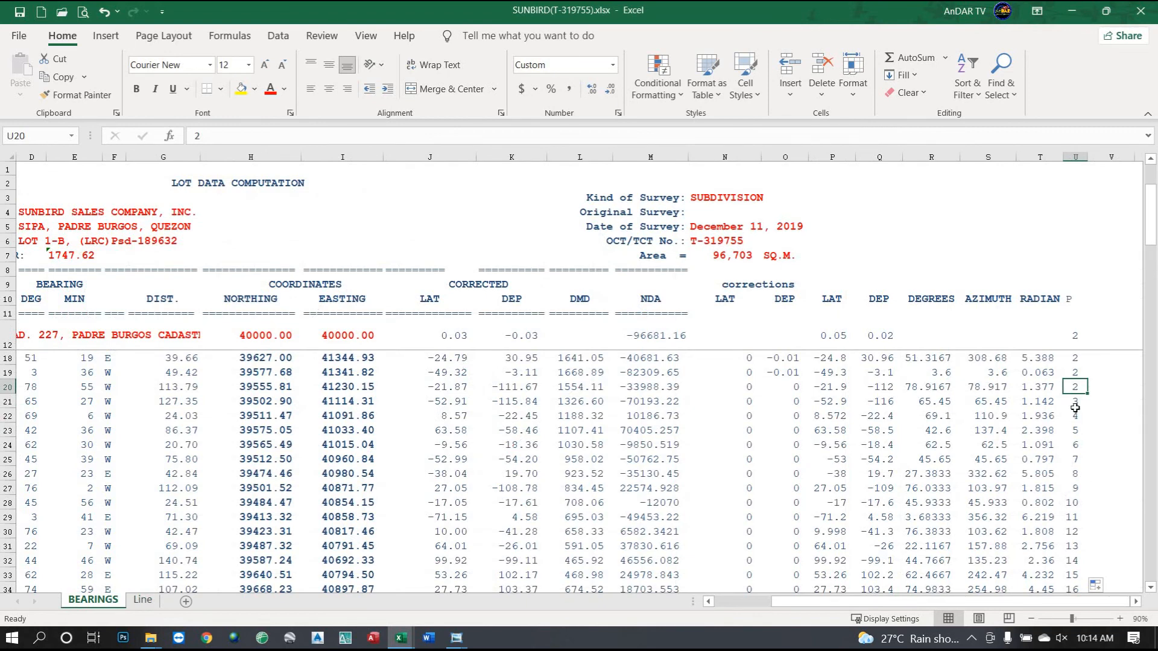
Fill the value 2 down column P through row 35.
mouse_move(1089, 394)
mouse_down()
mouse_move(1094, 596)
mouse_move(1074, 386)
mouse_move(1089, 394)
mouse_up()
drag(1088, 402, 1083, 564)
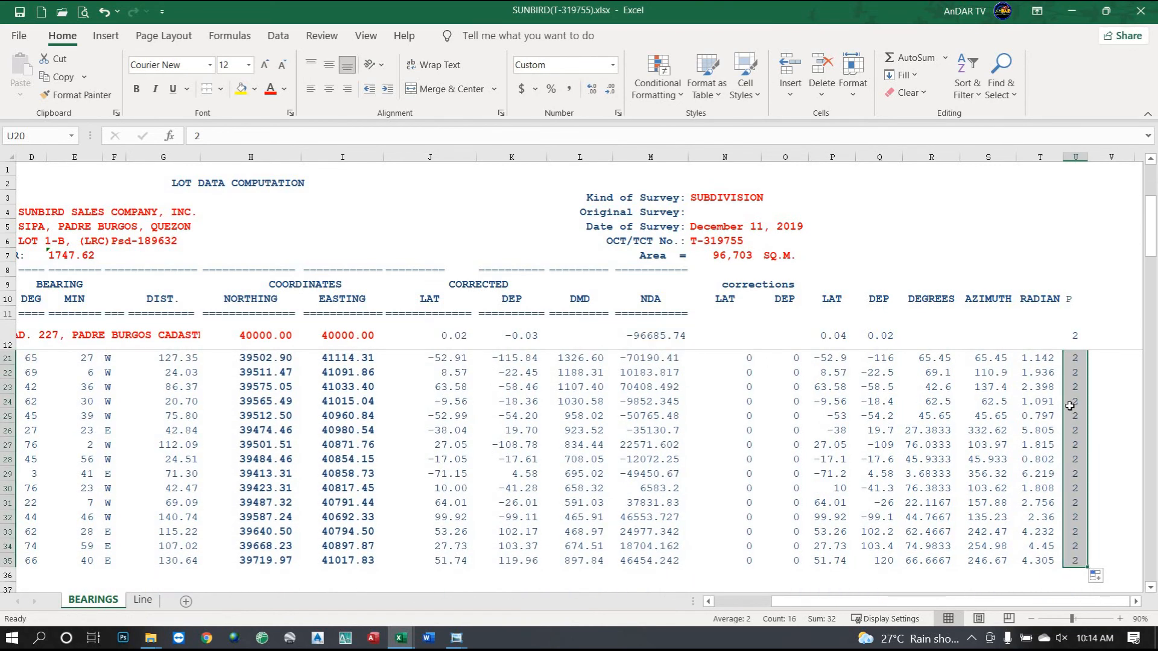
click(669, 398)
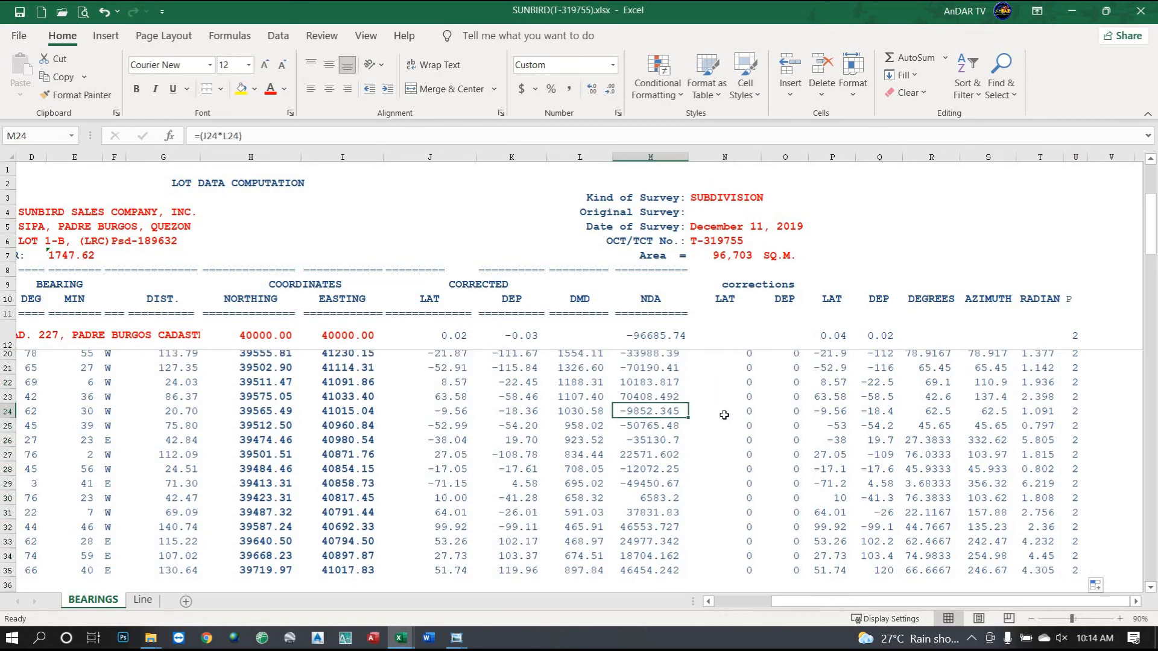
scroll(774, 380, up, 3)
Set the departure and latitude corrections to 0 and fill them down their columns.
click(788, 373)
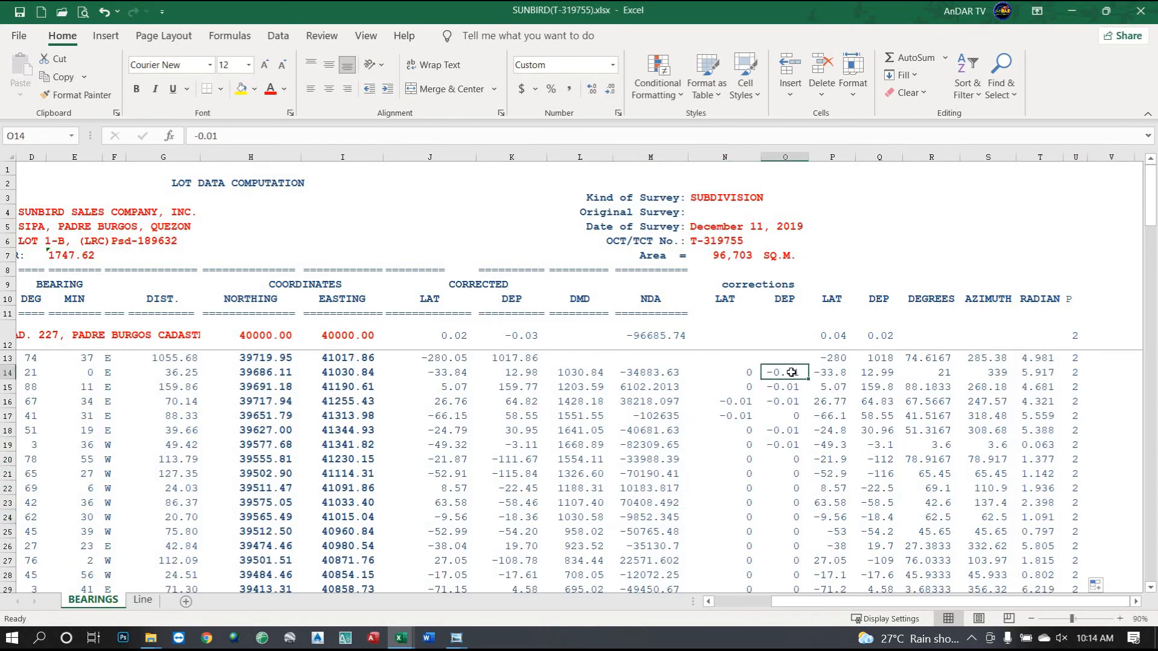
text(0)
key(Return)
key(Up)
drag(808, 379, 807, 462)
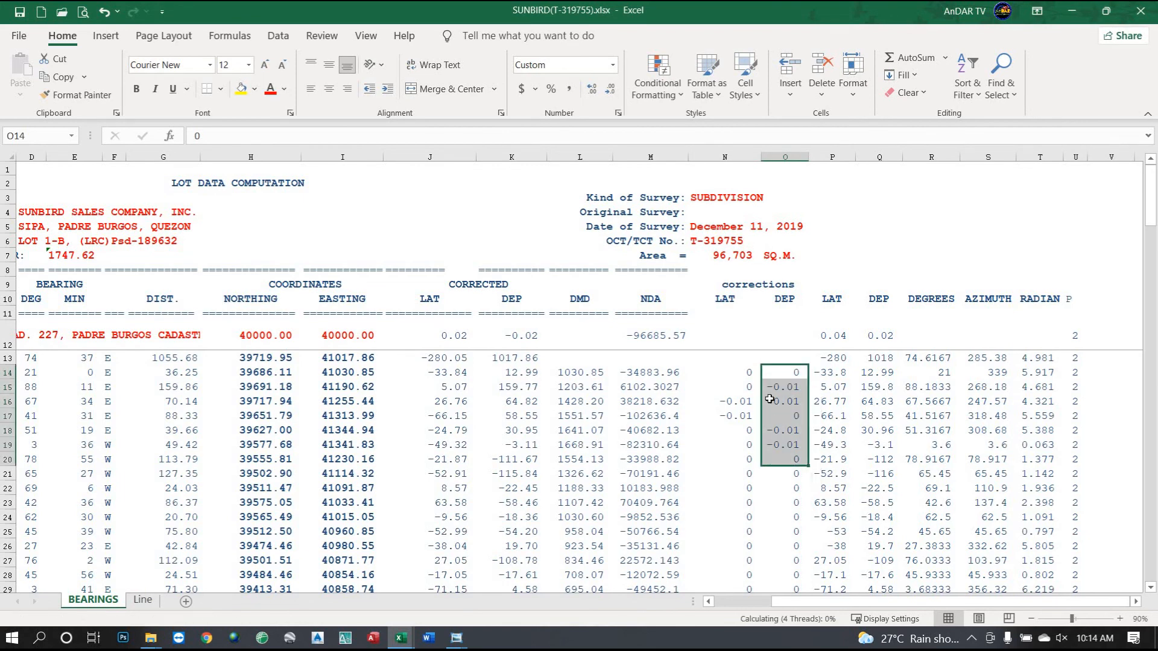
click(742, 370)
double_click(763, 380)
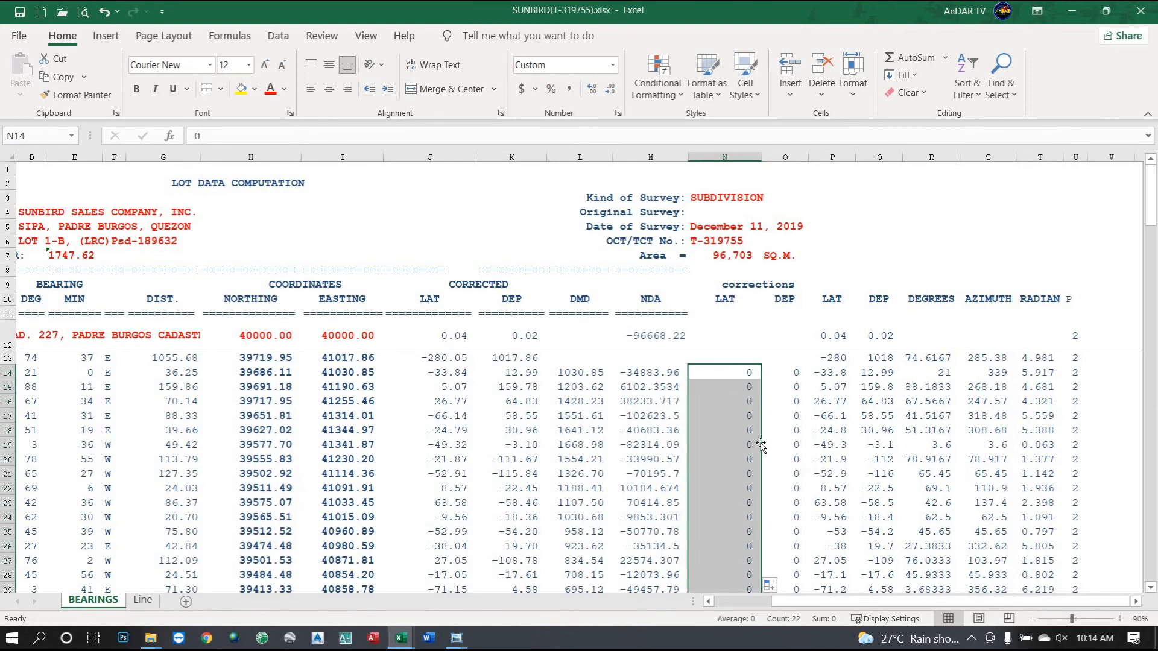
click(751, 464)
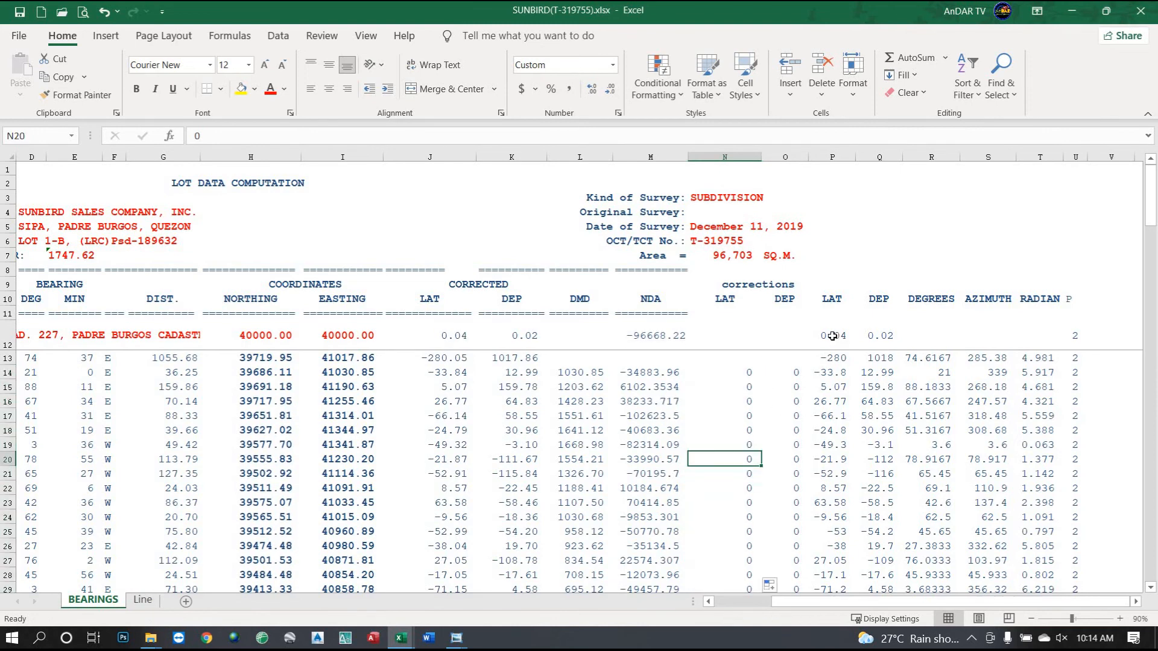
Verify the 0.04 latitude and 0.02 departure closure totals and the northing and easting formulas.
click(836, 336)
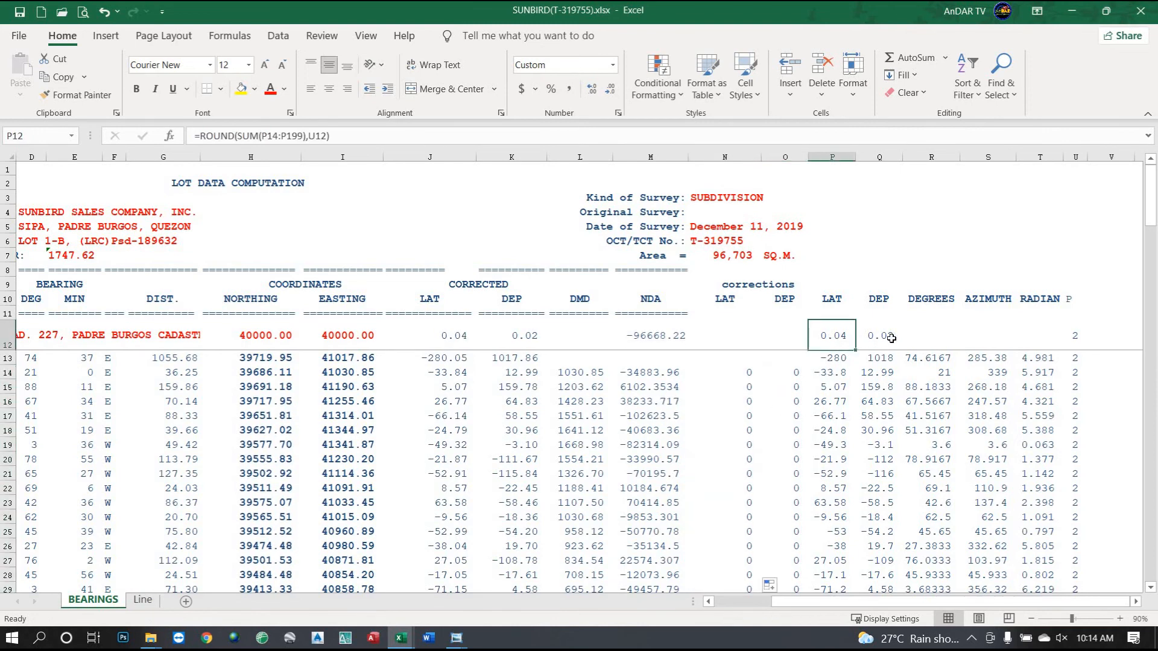
click(888, 337)
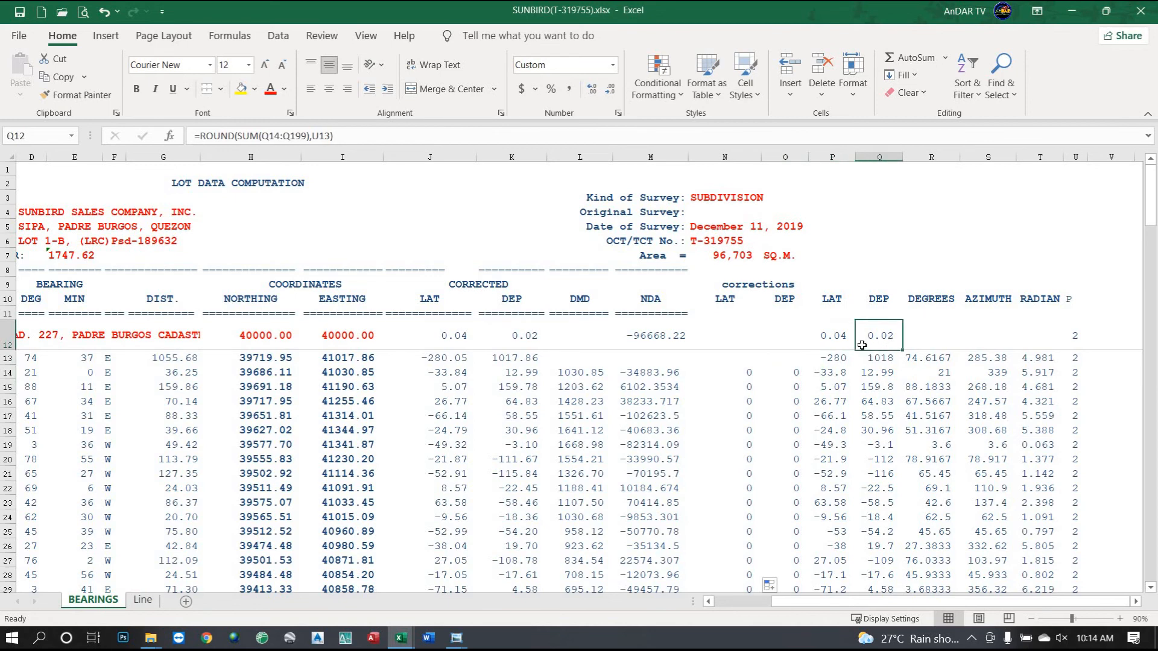
click(840, 337)
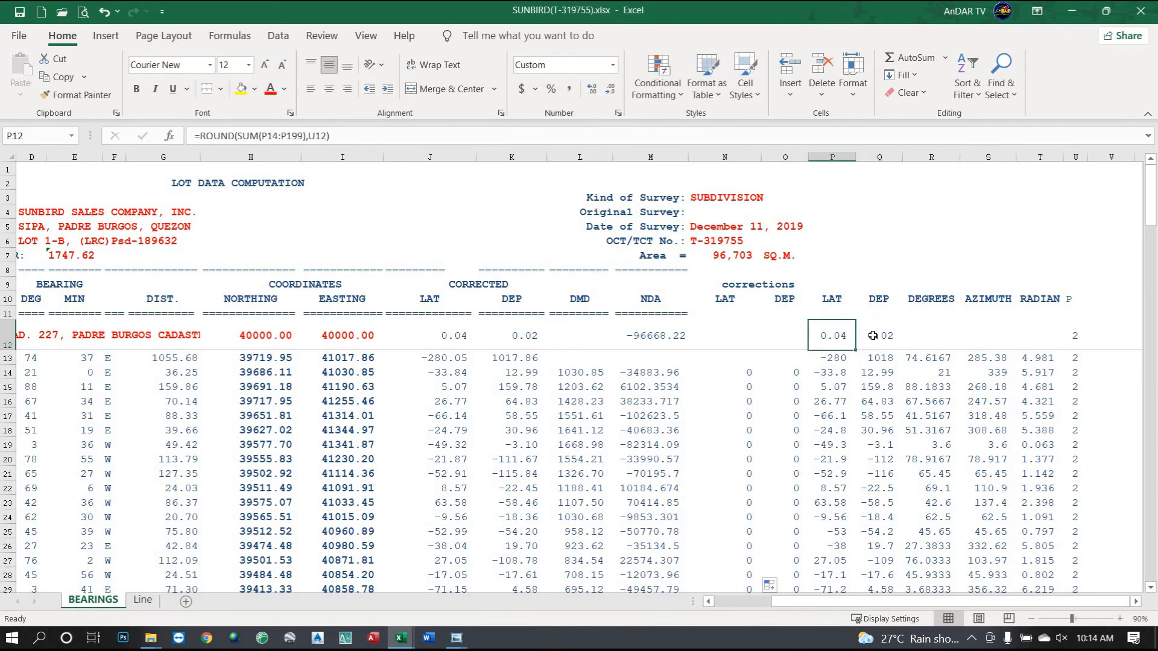
click(872, 335)
drag(784, 600, 722, 603)
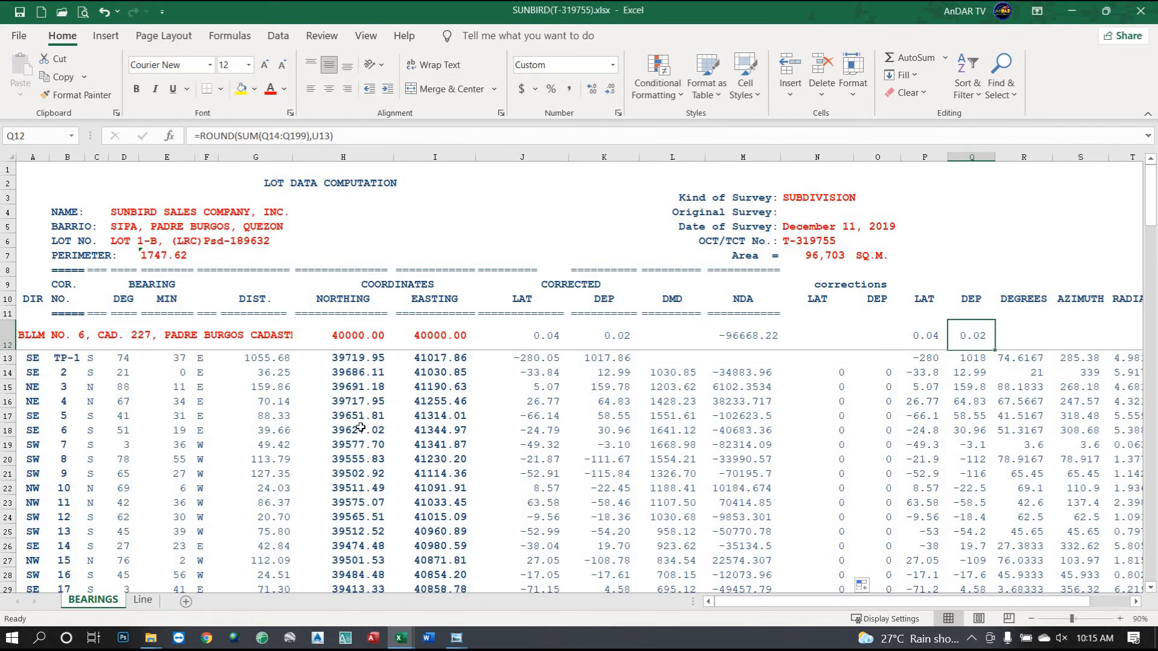
click(344, 402)
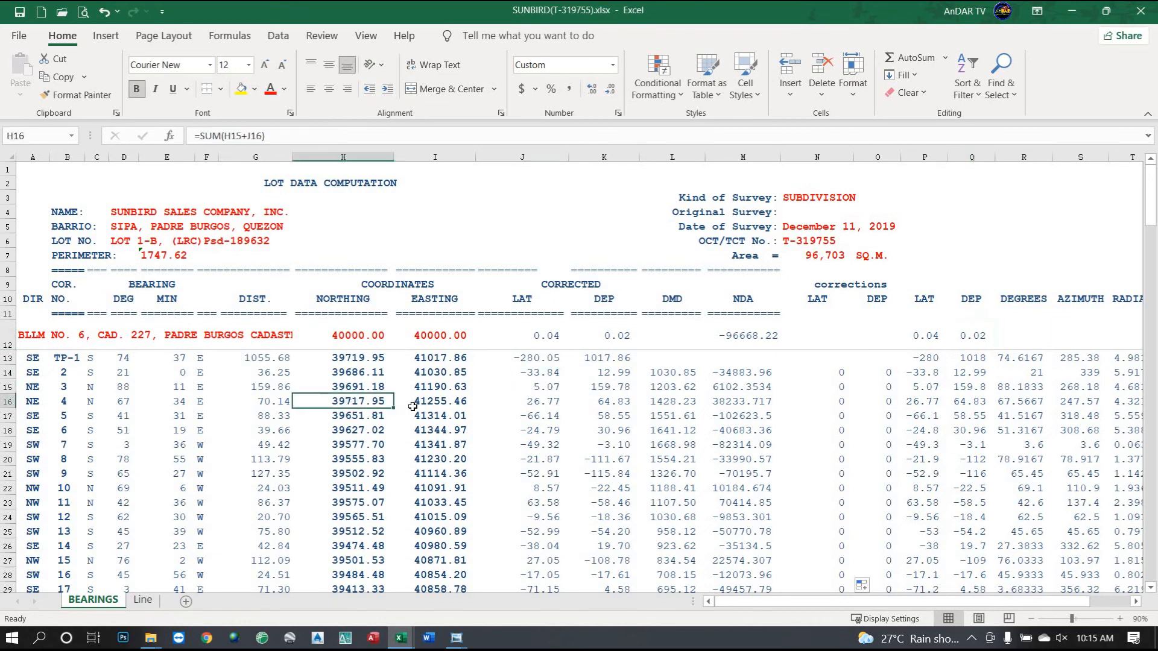
click(425, 405)
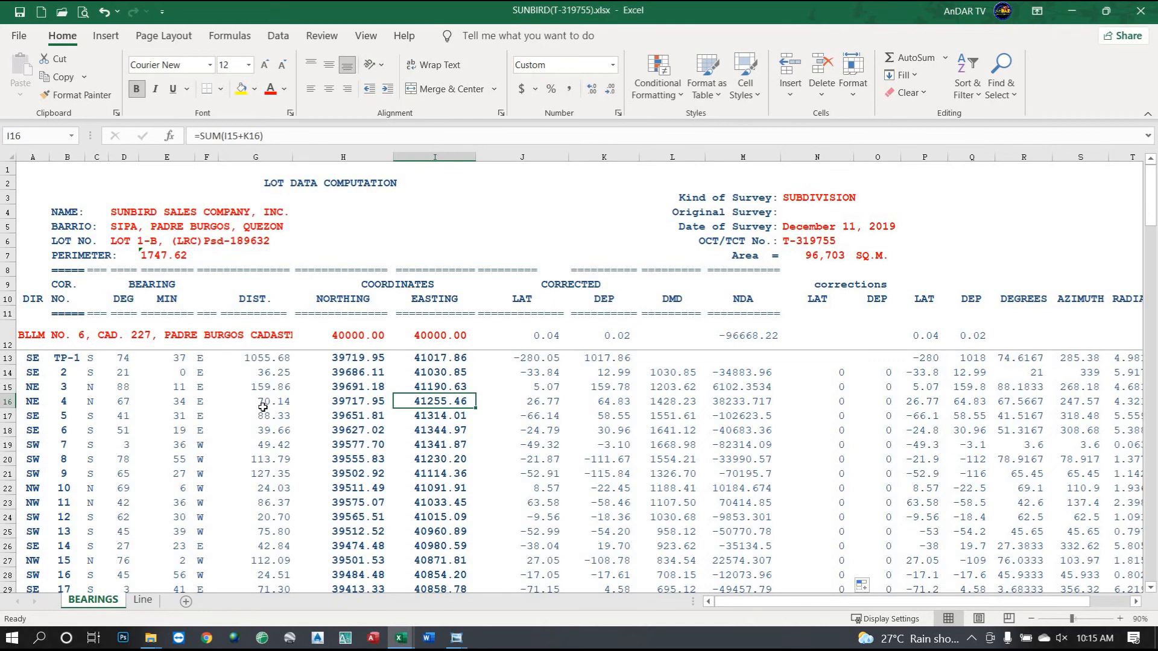
Re-check the row 16 northing and easting formulas and review the correction columns.
click(354, 407)
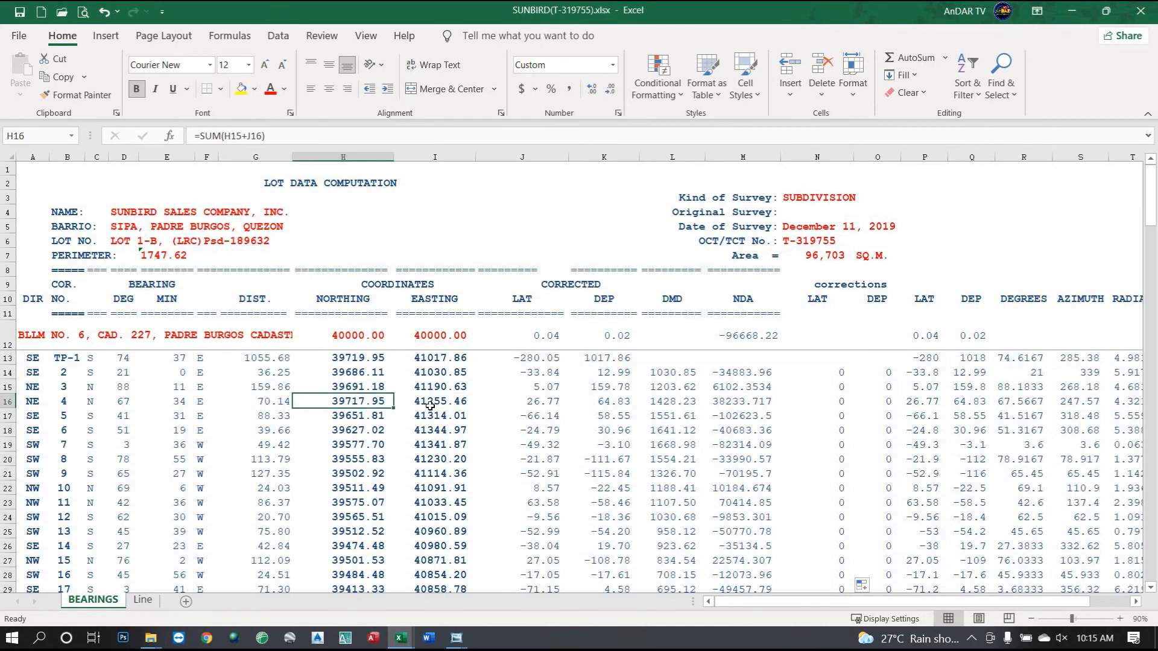
click(432, 408)
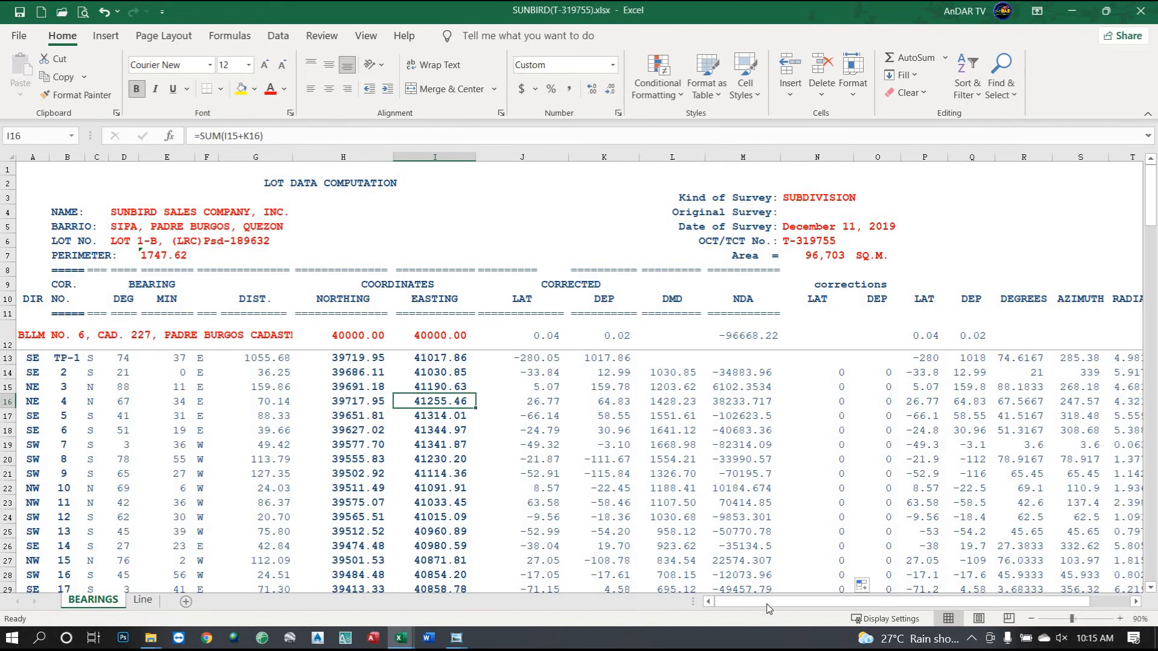
drag(765, 602, 812, 606)
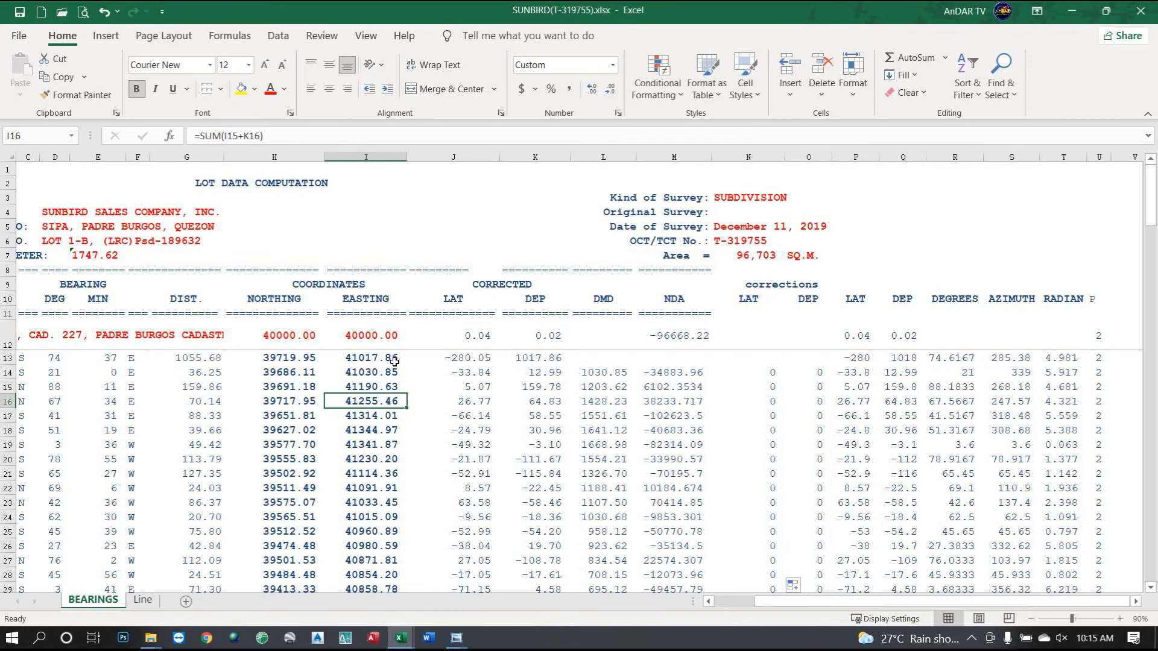
drag(276, 357, 369, 360)
scroll(375, 399, down, 2)
scroll(338, 462, up, 2)
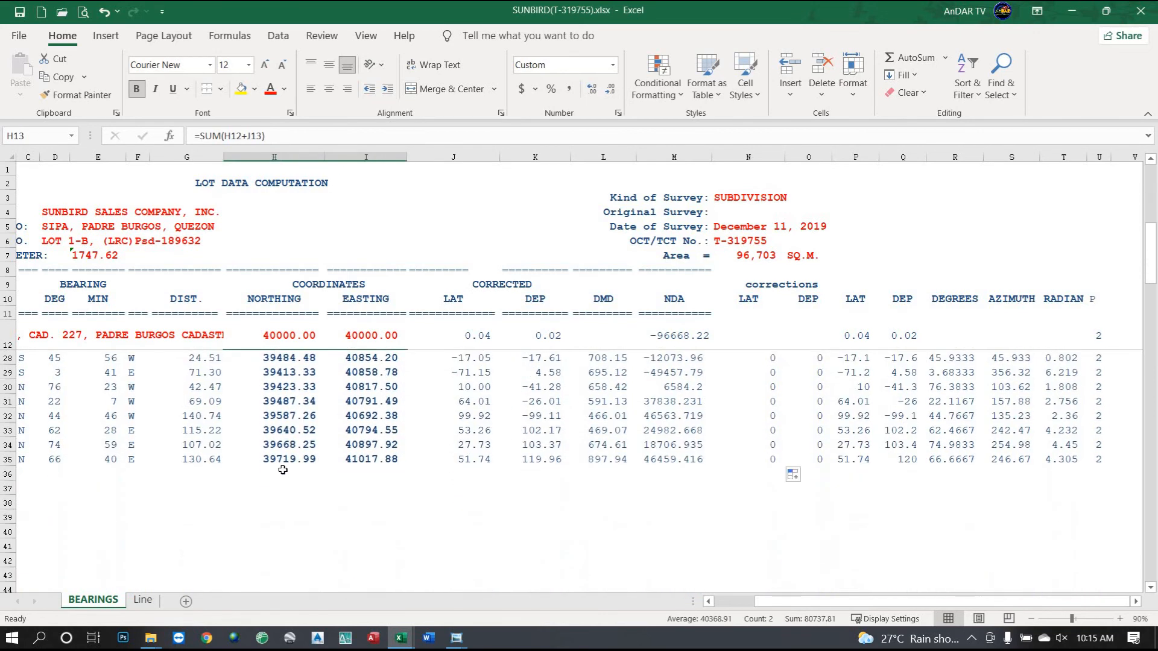
scroll(337, 462, up, 1)
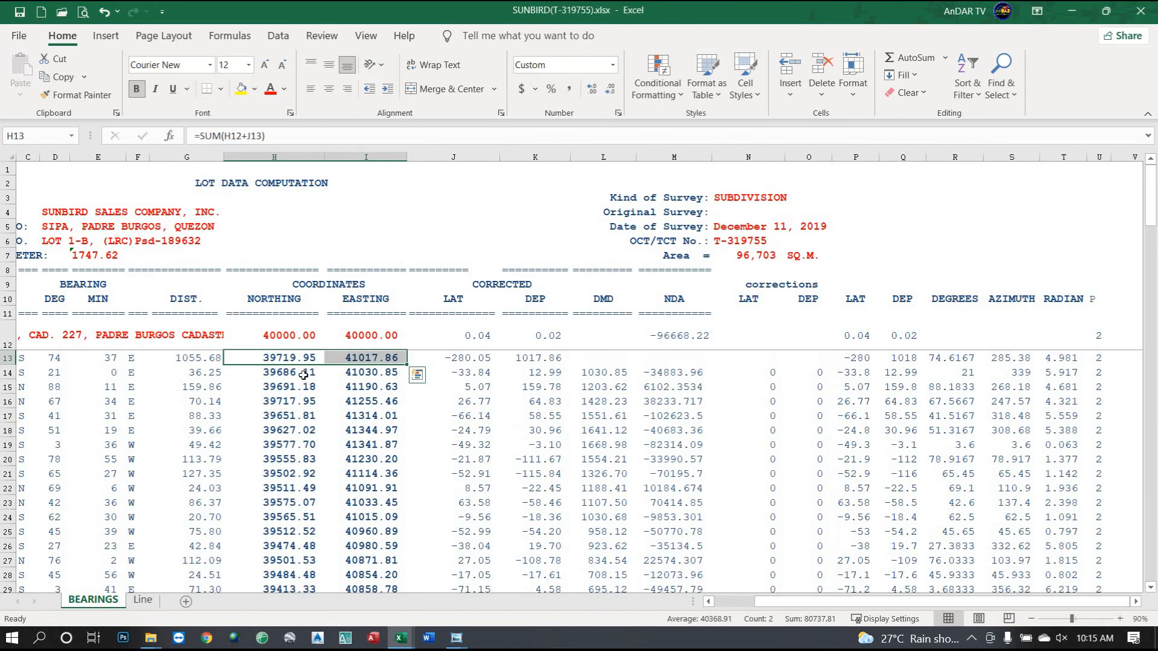
scroll(322, 501, down, 4)
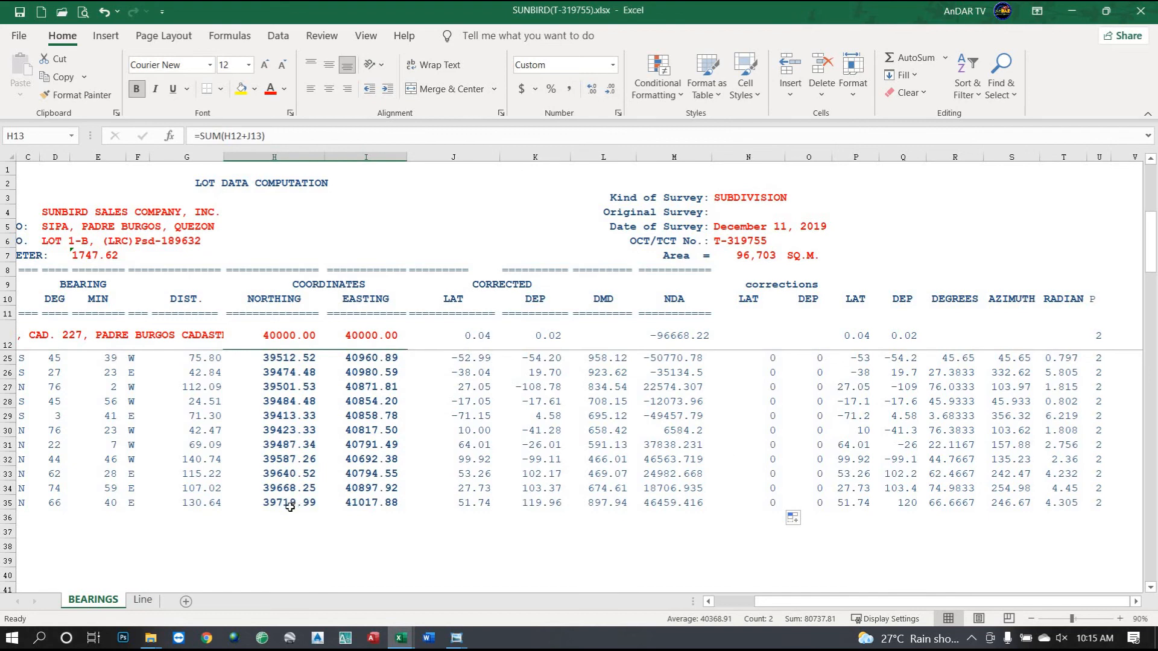
scroll(760, 447, up, 4)
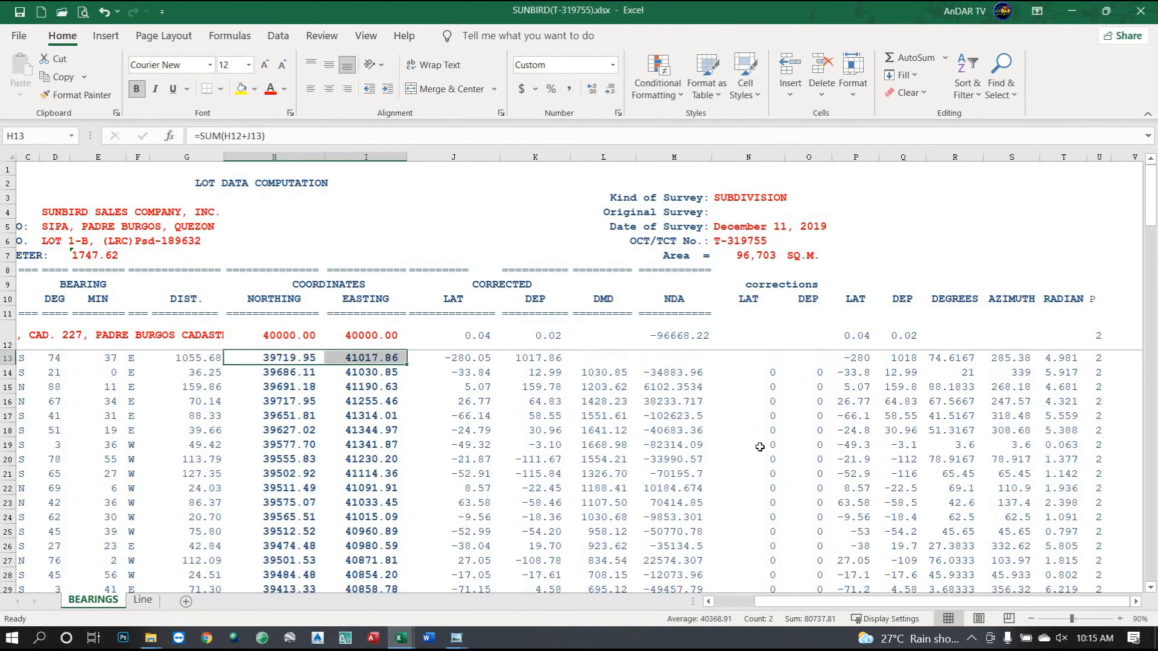
Enter -0.01 latitude corrections in N16, N20, N22 and N25.
click(757, 388)
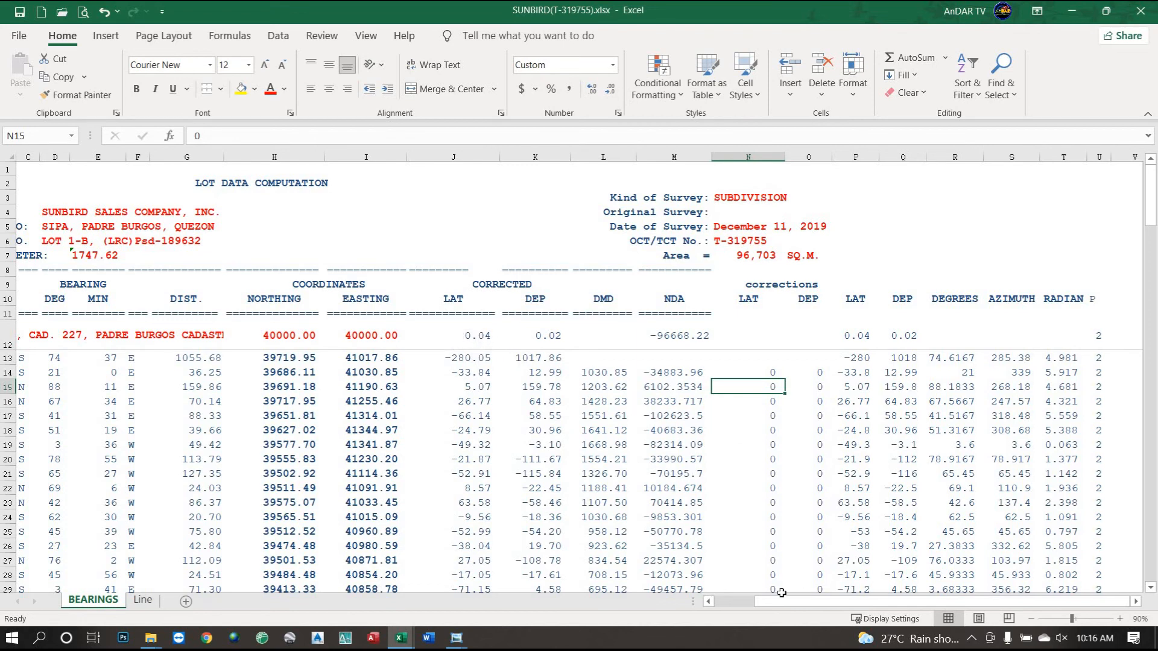
click(768, 399)
text(-)
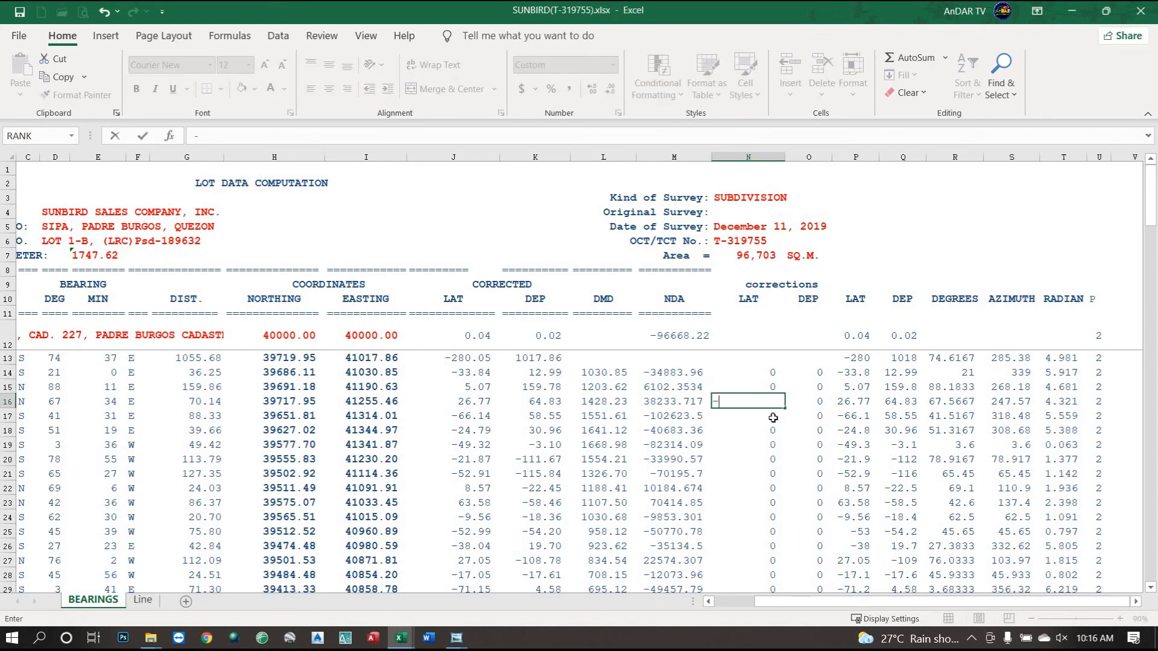
text(.)
key(Return)
key(Down)
key(Down)
key(Down)
text(-.0)
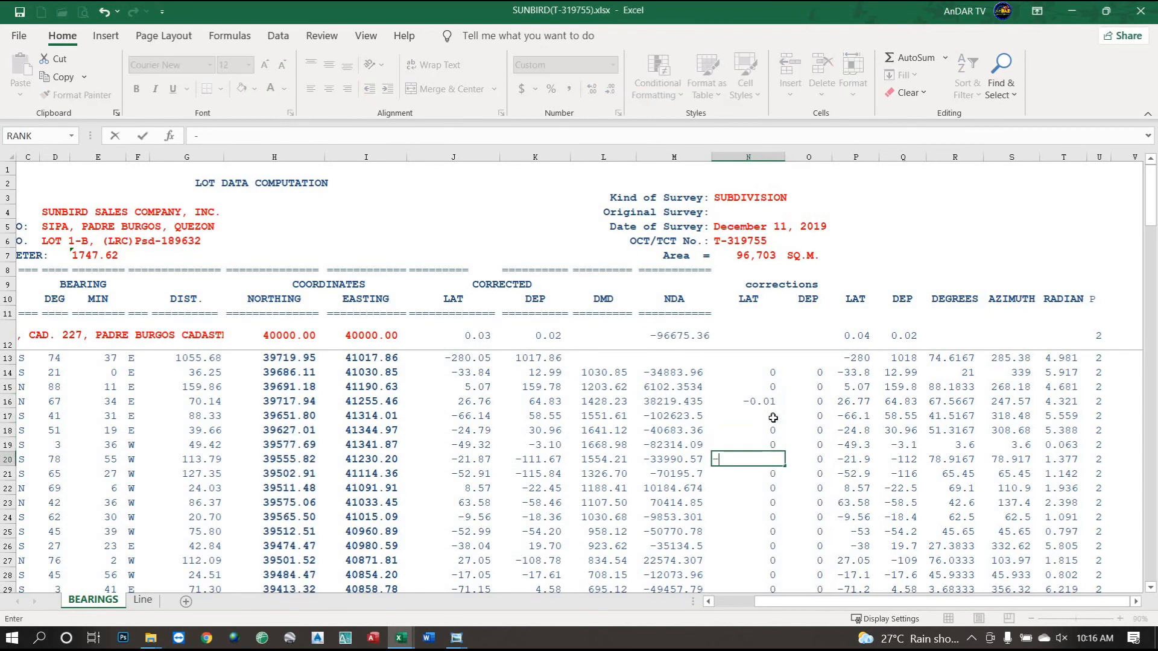
key(Return)
key(Down)
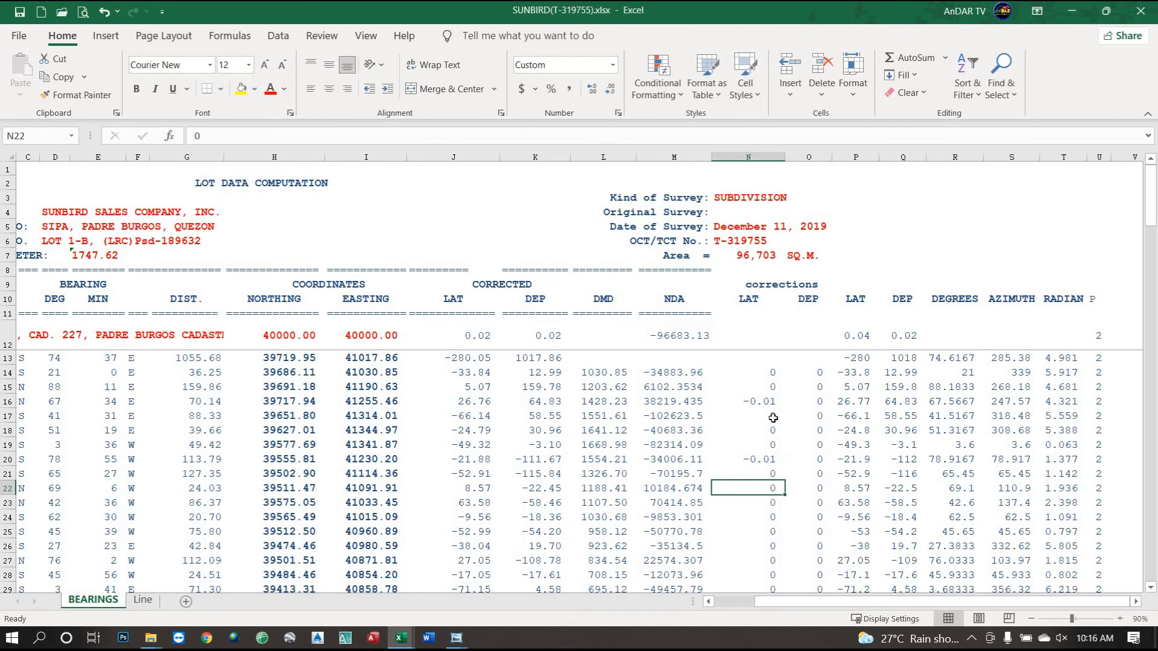
text(-.01)
key(Return)
key(Down)
key(Down)
text(-0.01)
key(Return)
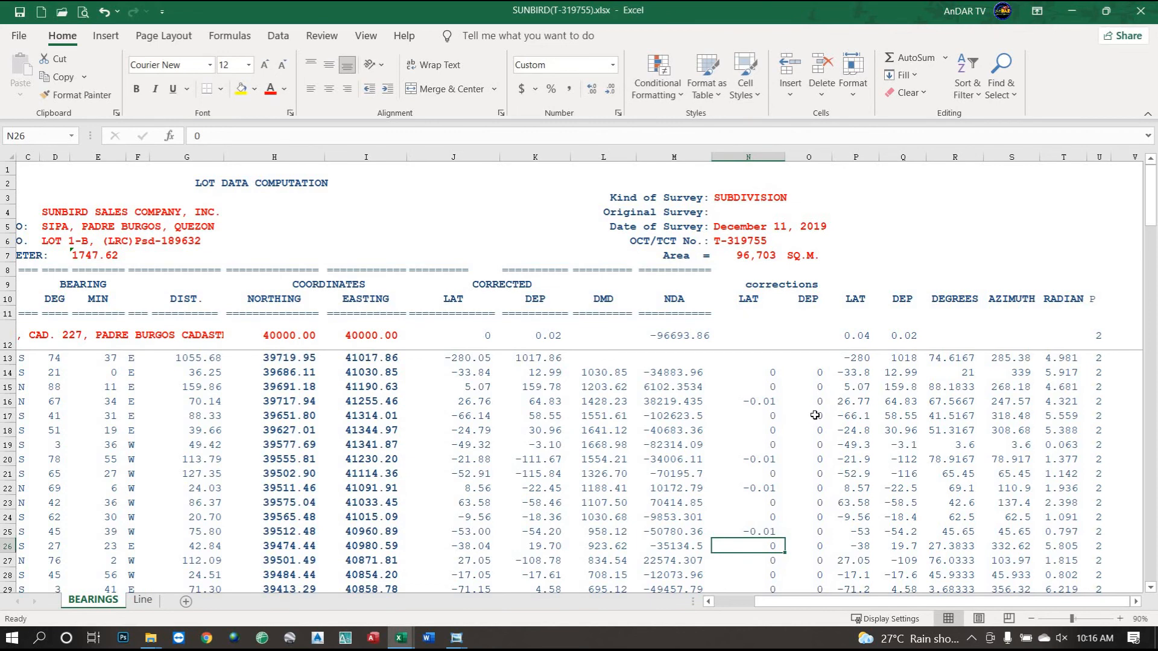
Try -0.02 in O17, reset it to 0, then enter -0.01 departure corrections in O18 and O21.
click(815, 415)
text(-0.02)
key(Return)
key(Return)
key(Up)
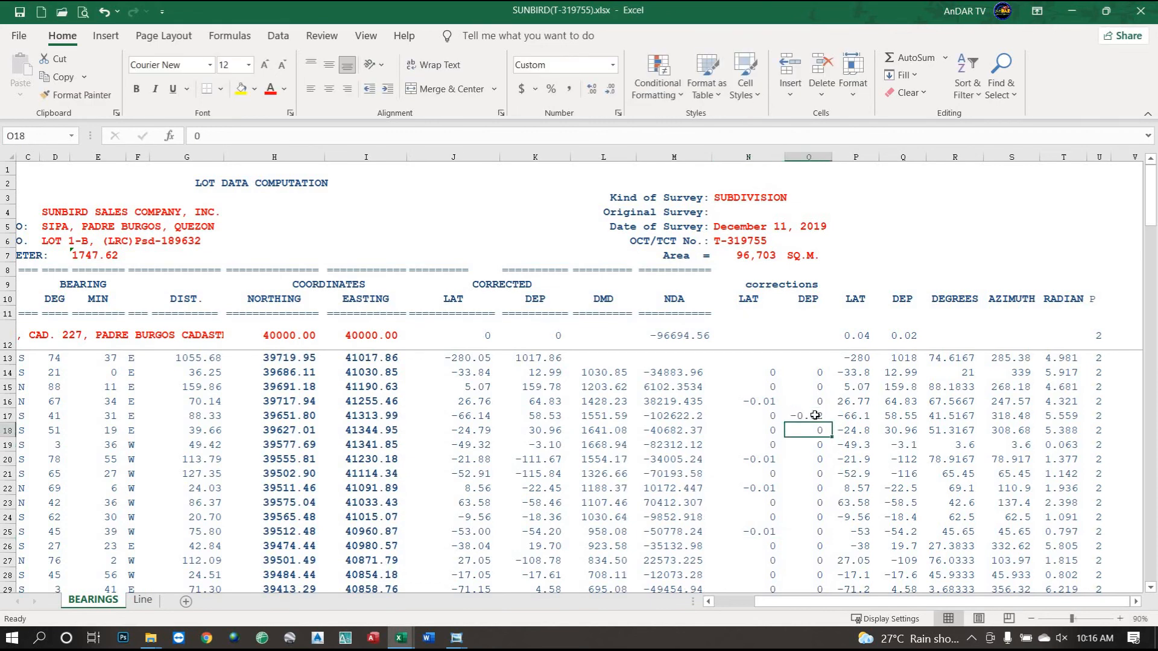
key(Up)
text(0)
key(Return)
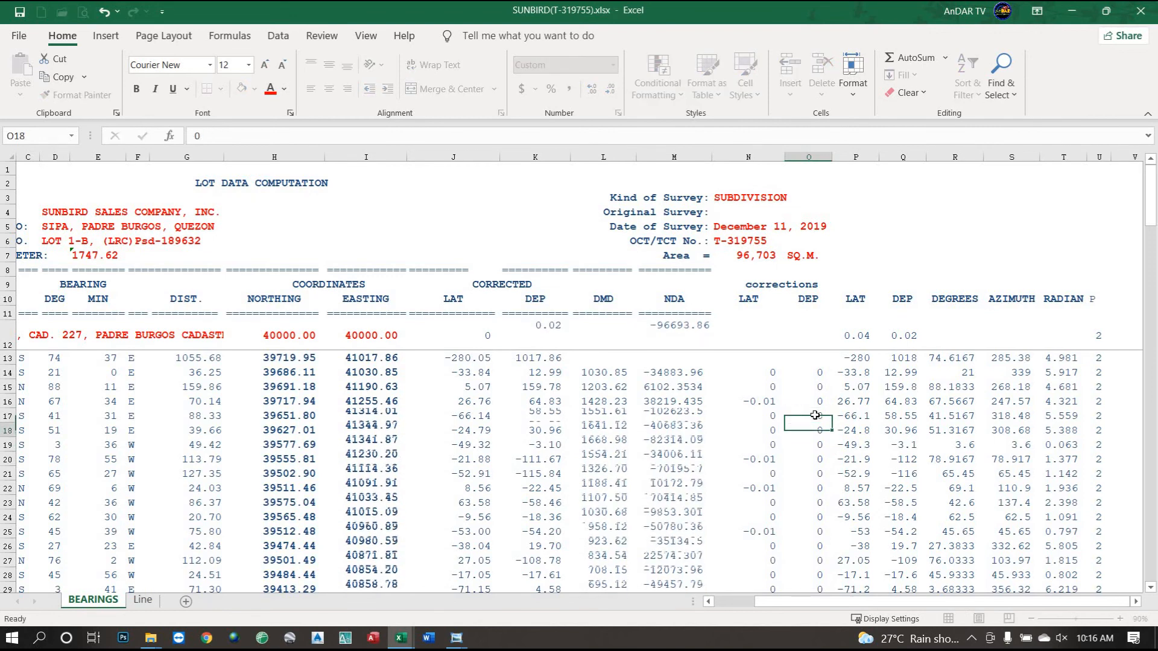
text(-.0)
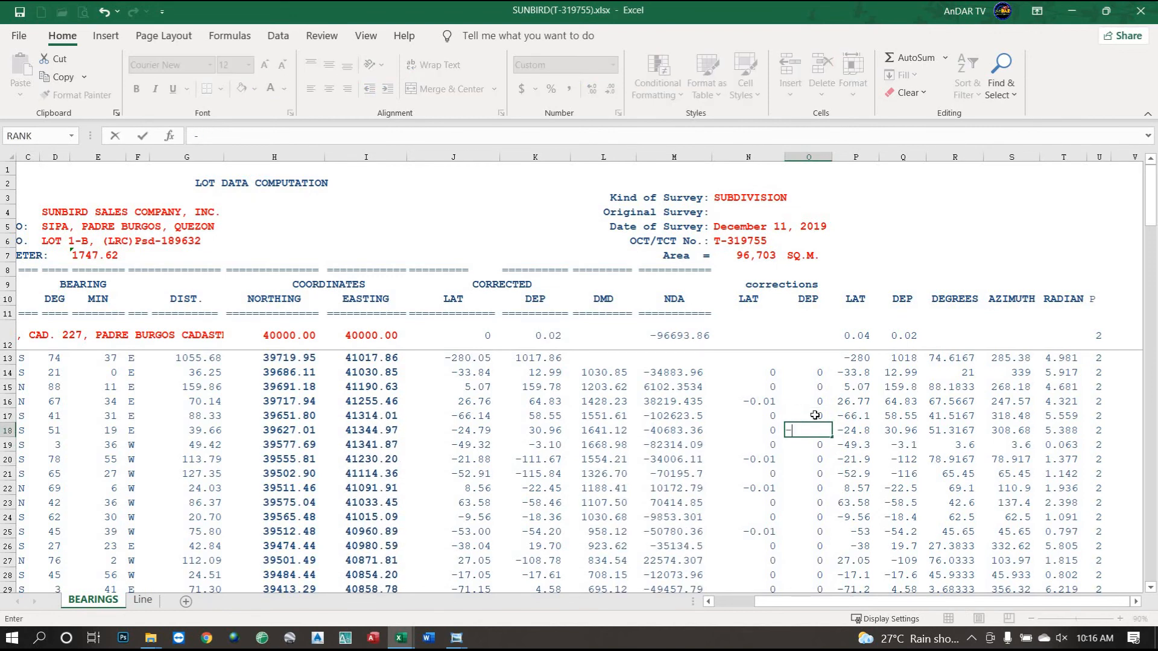
key(Return)
key(Down)
key(Down)
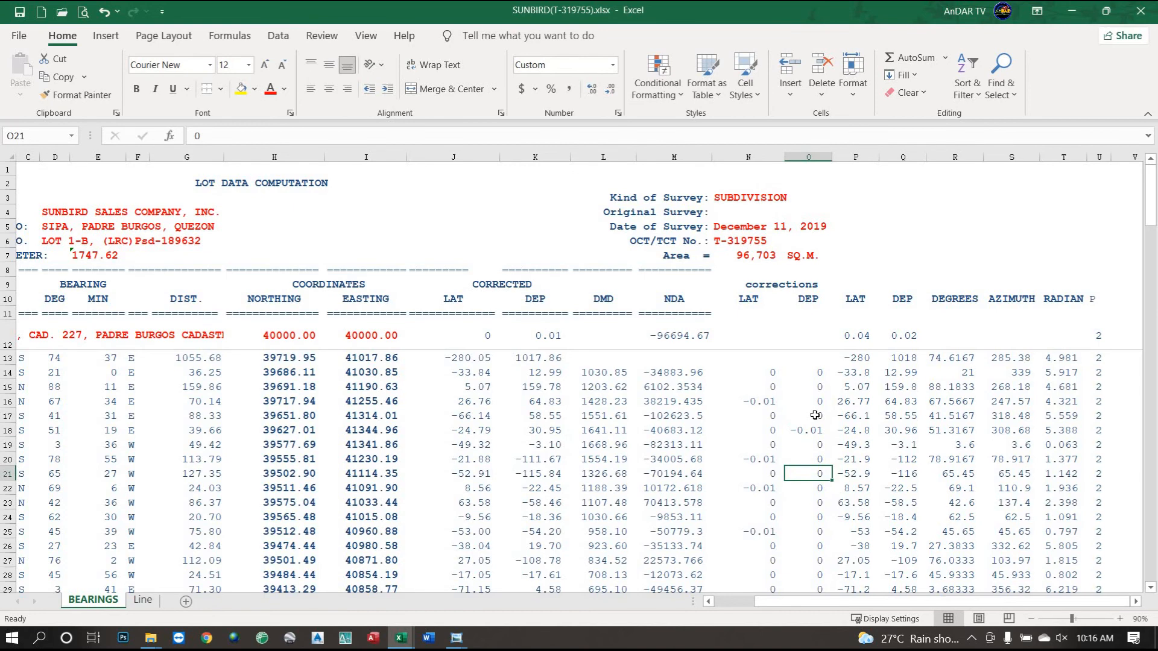
text(-.01)
key(Return)
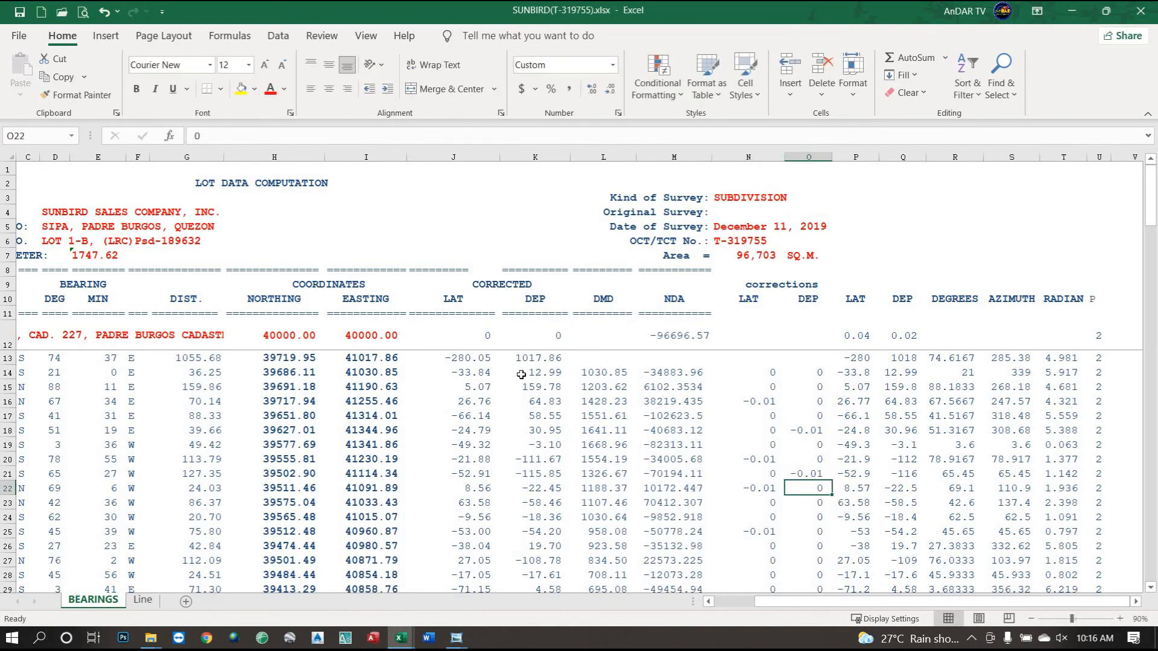
click(493, 337)
click(542, 333)
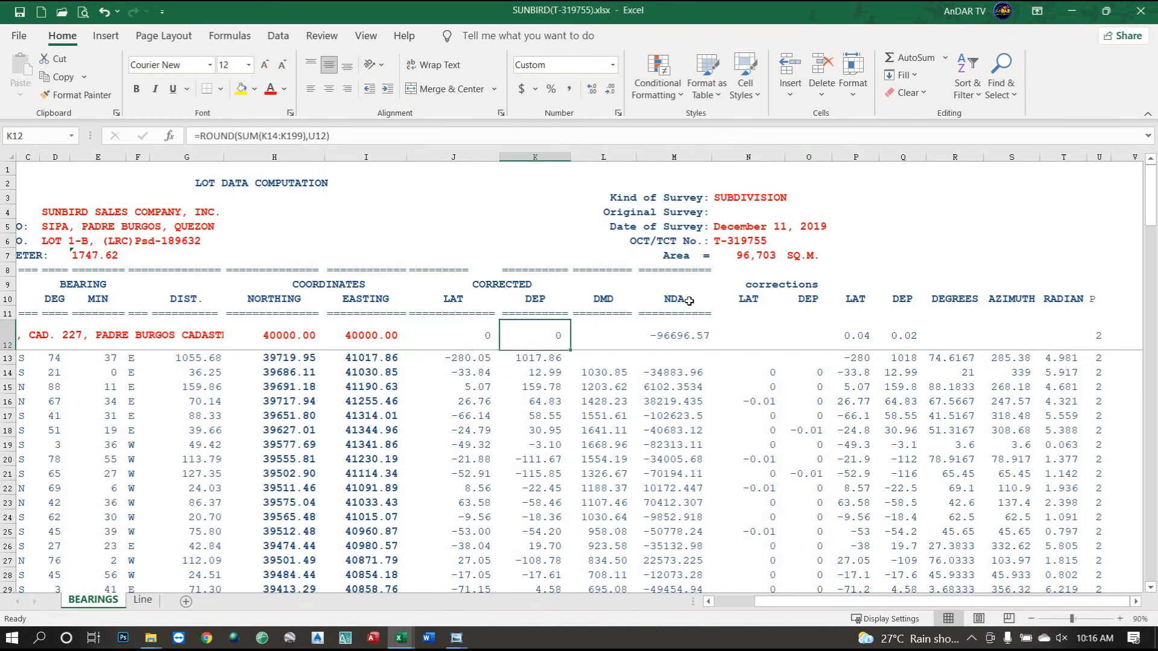
click(739, 258)
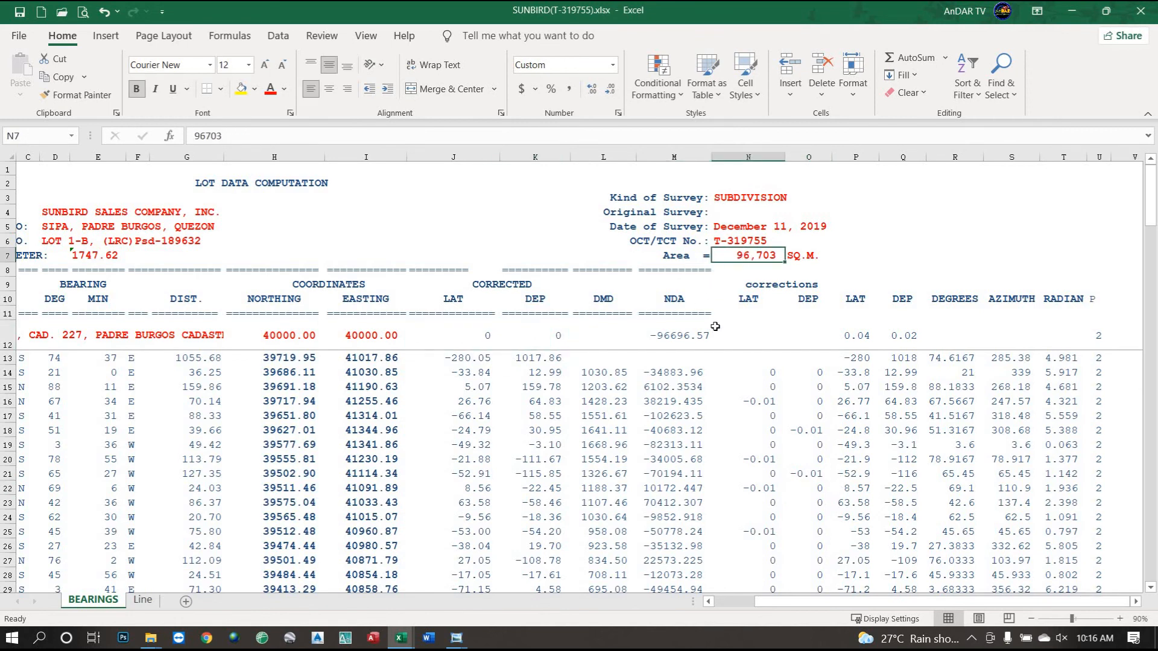
click(678, 340)
click(761, 257)
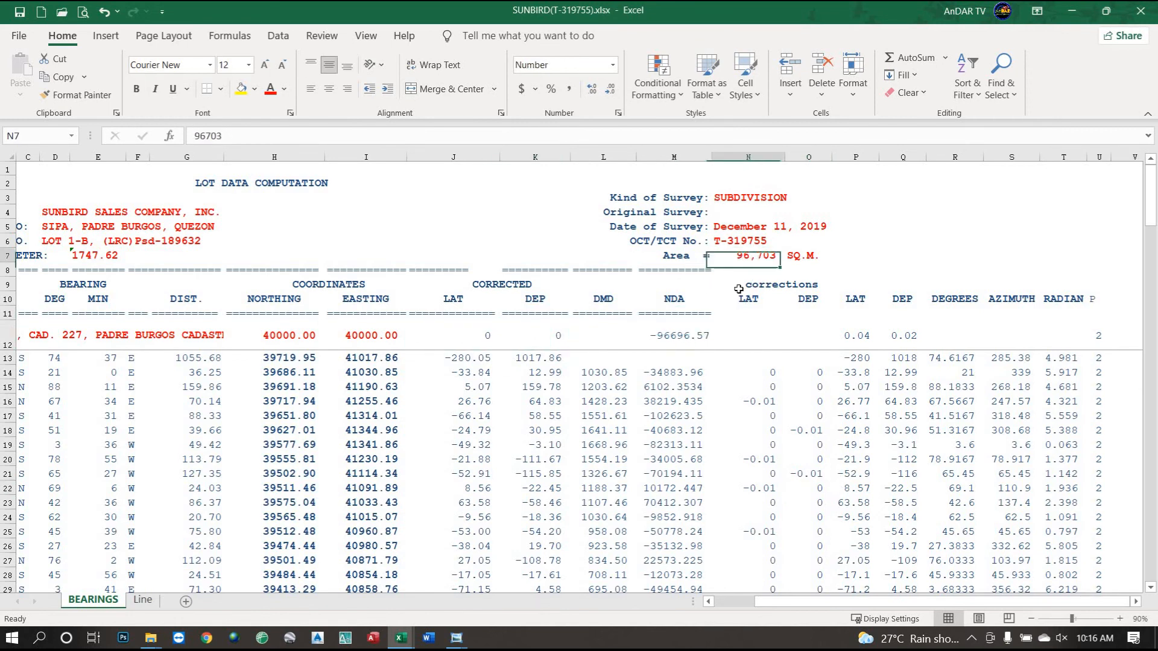
click(679, 340)
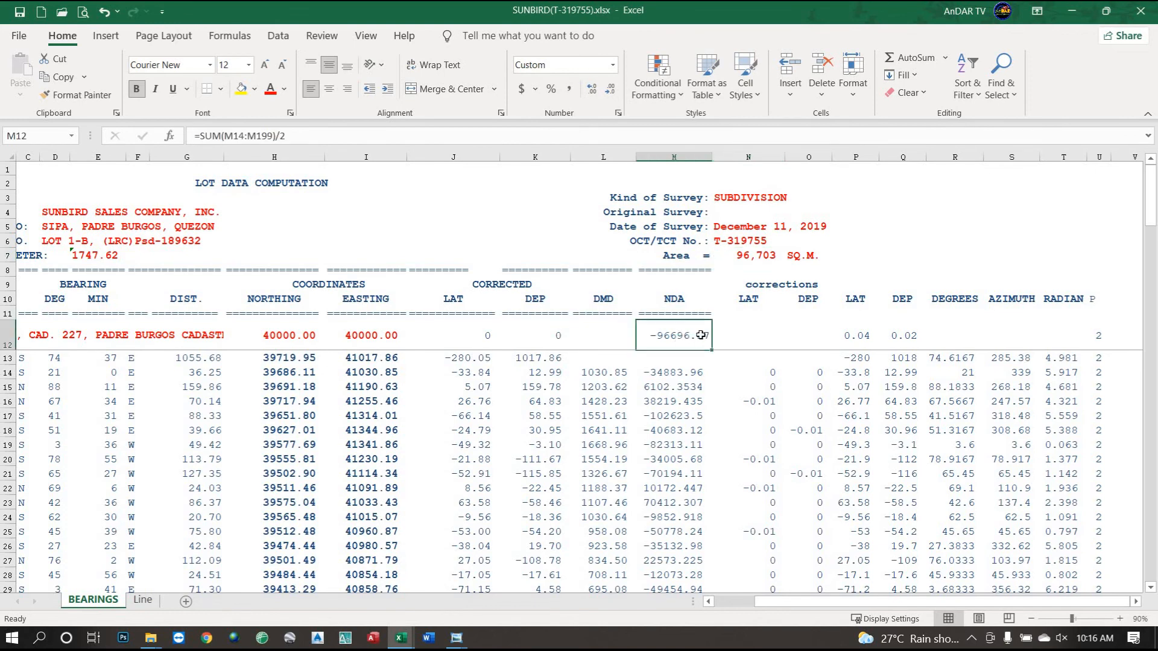
click(765, 259)
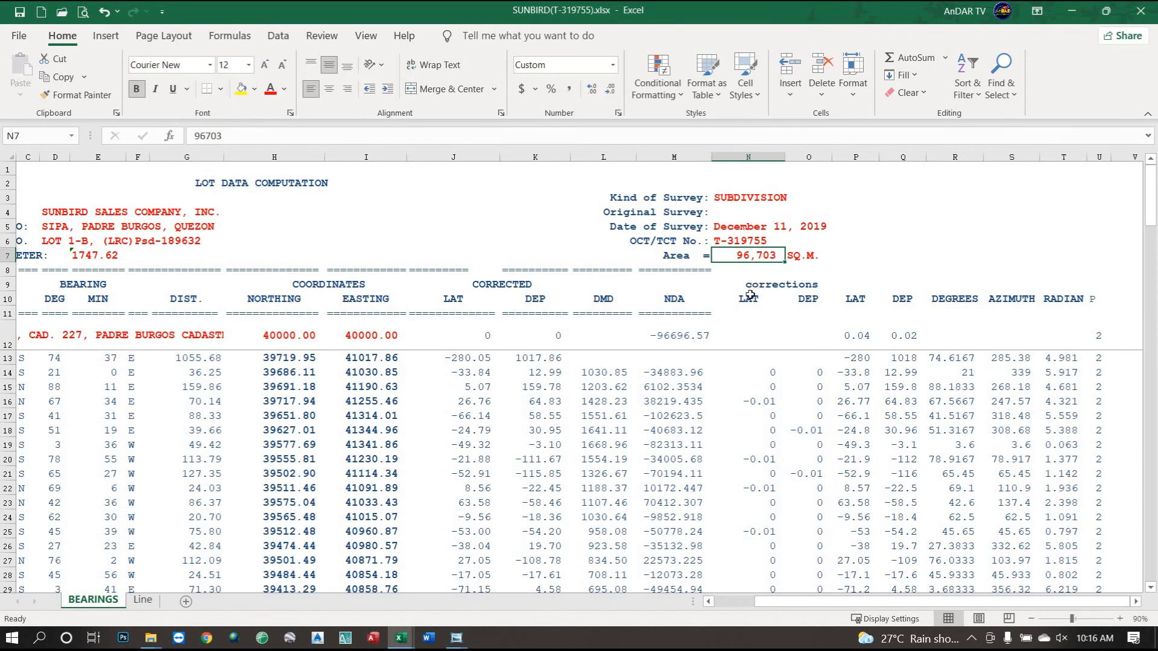
scroll(795, 473, down, 1)
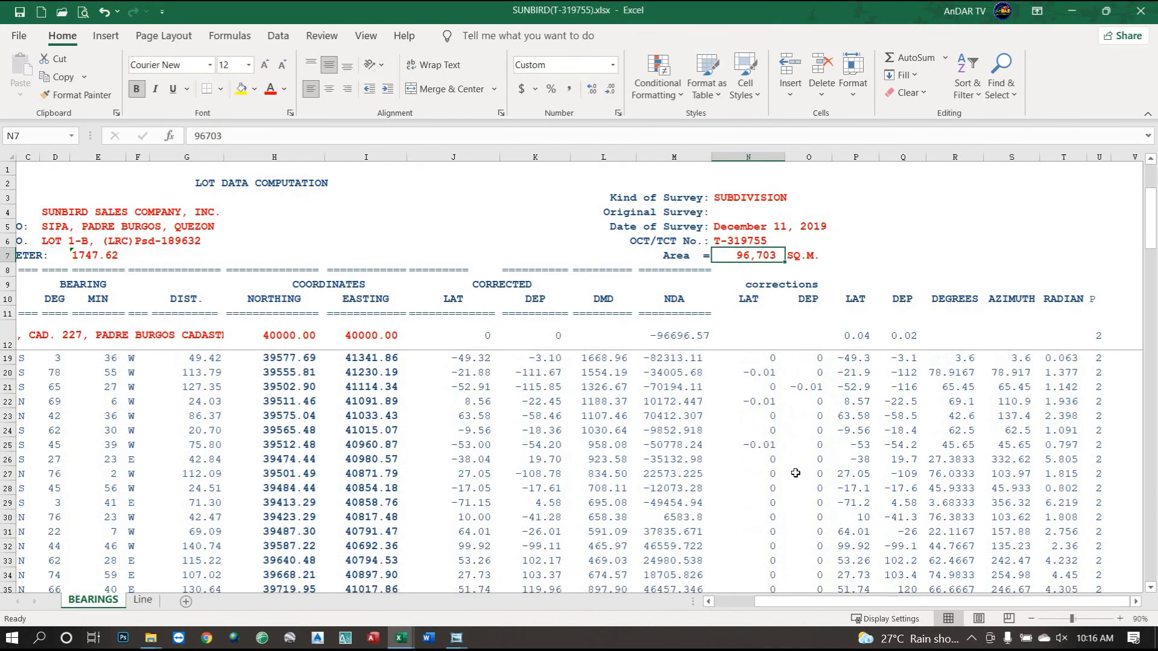
click(763, 363)
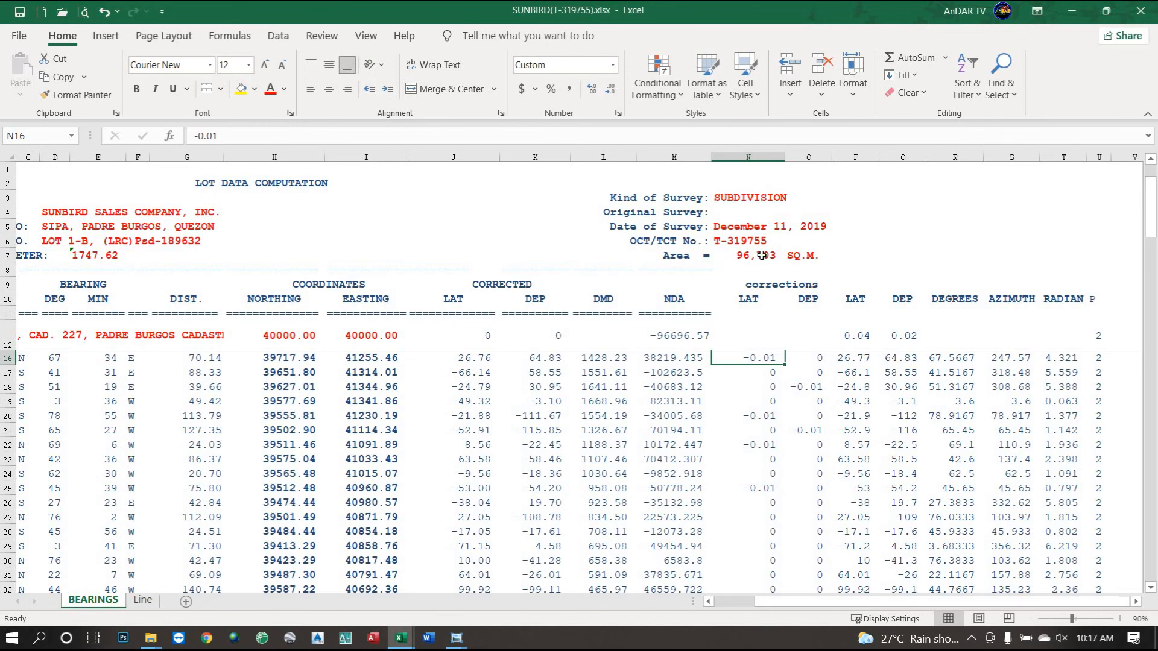
Move the -0.01 latitude correction to N17, then revert it back to N16.
text(0)
key(Return)
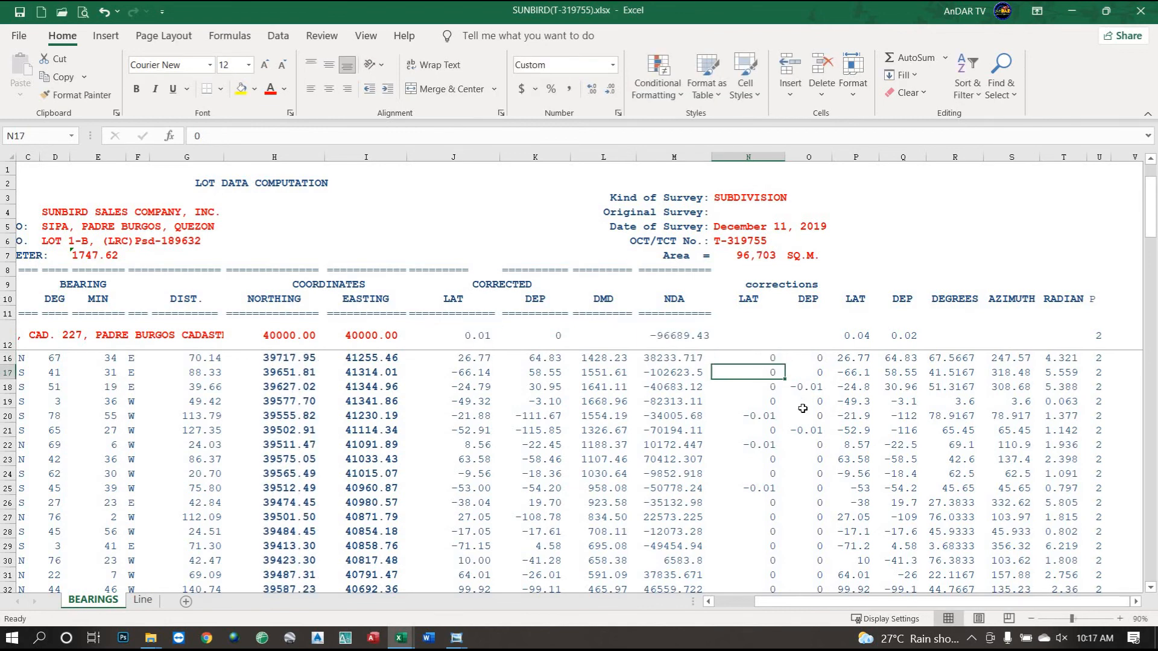
text(-0.0)
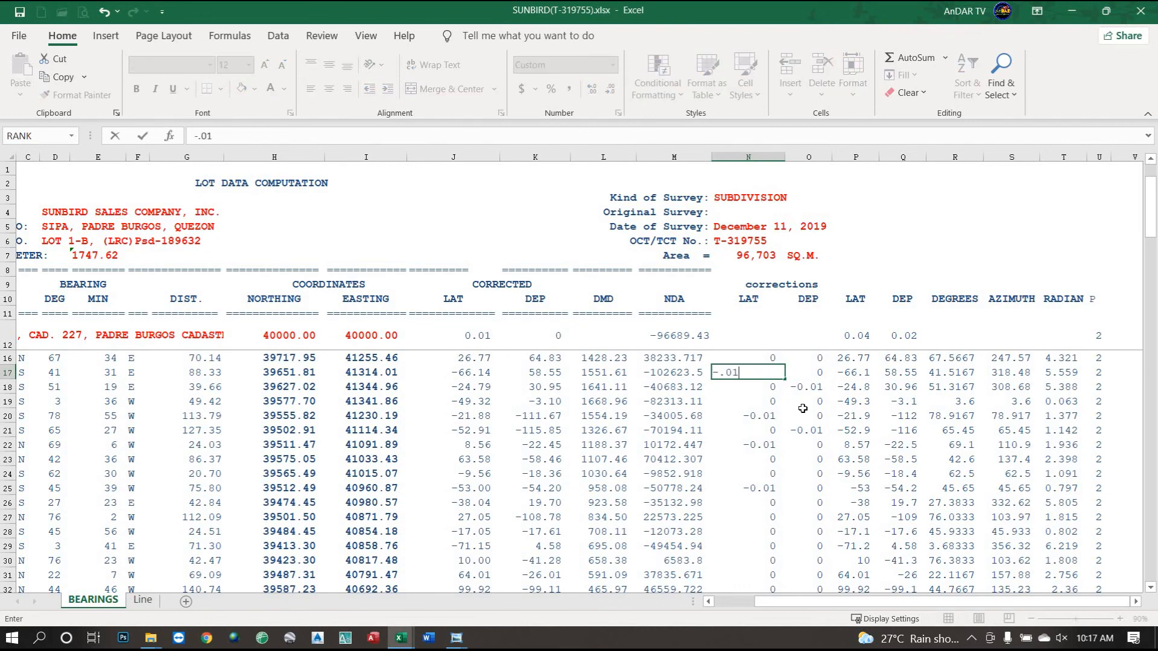
text(1)
key(Return)
key(Up)
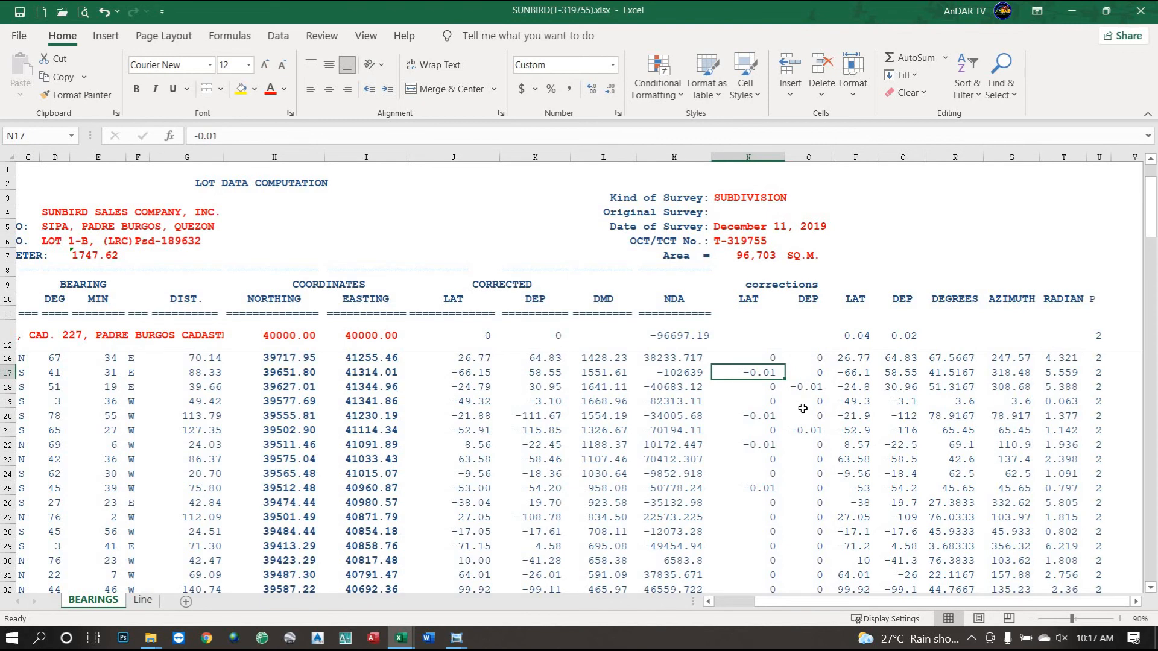
text(0)
key(Up)
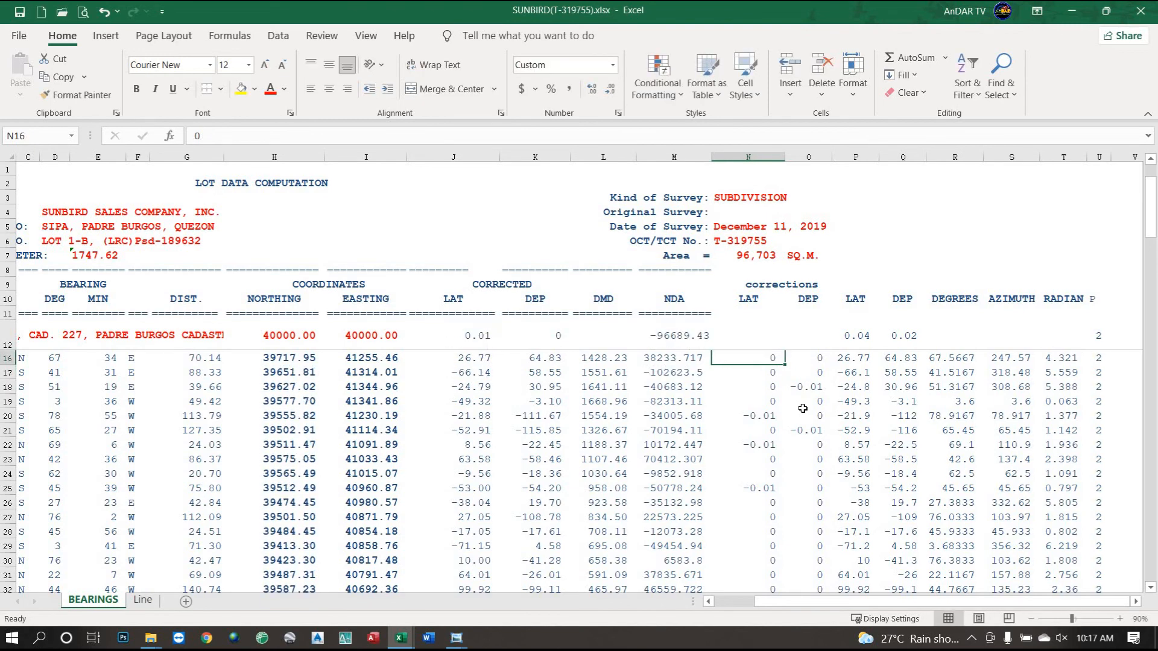
text(-.01)
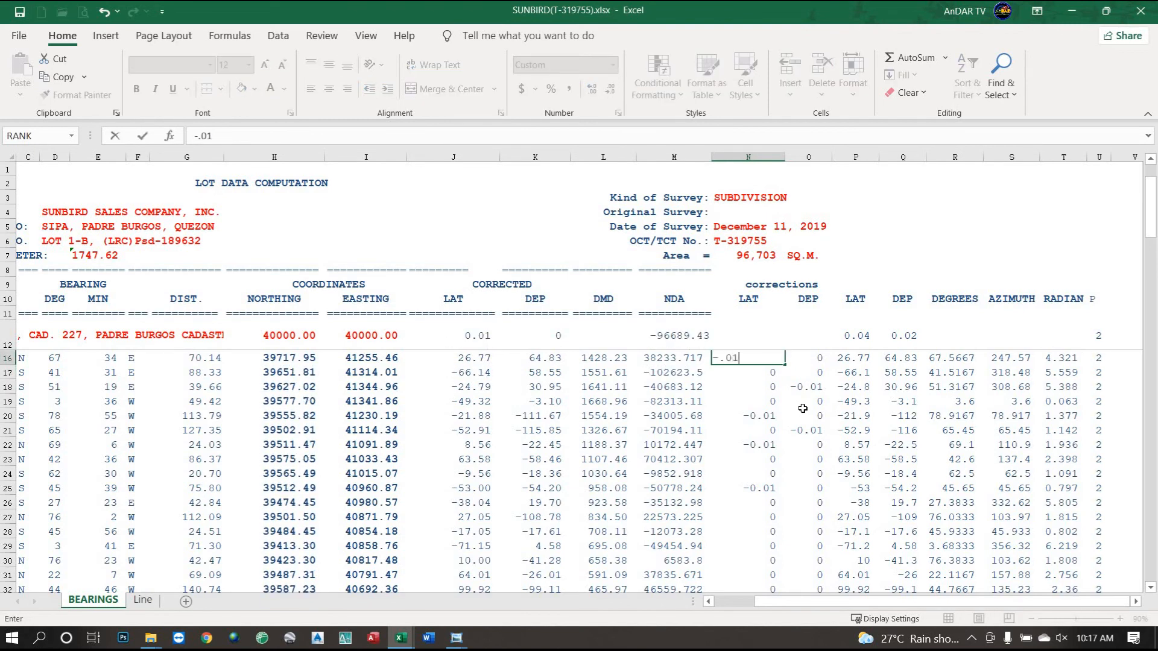
key(Return)
key(Return)
Zero the N25 correction, try -0.01 in N26, then reset N26 to 0.
key(Down)
key(Down)
key(Down)
key(Down)
key(Down)
key(Down)
key(Down)
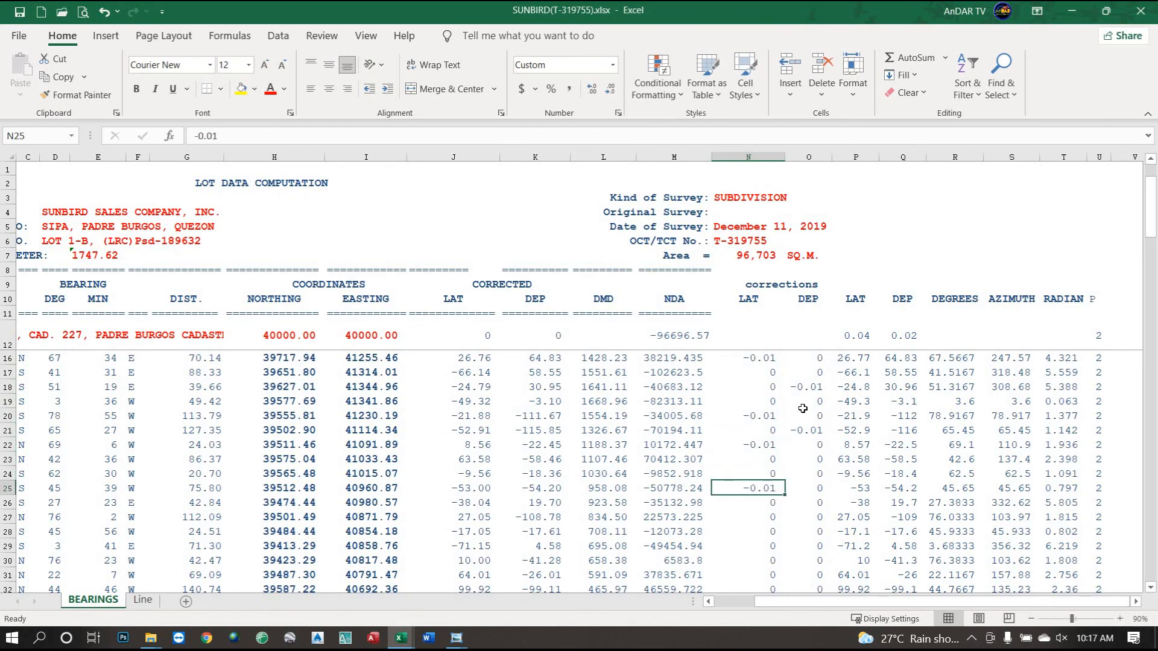
text(0)
key(Return)
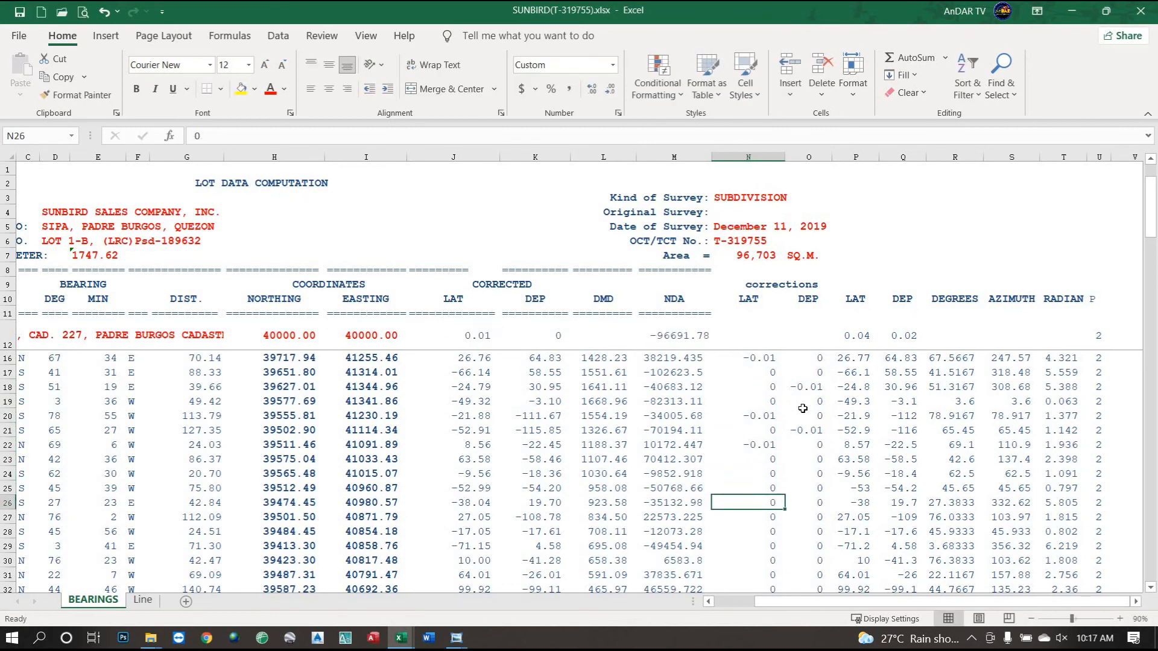
text(-)
text(0.01)
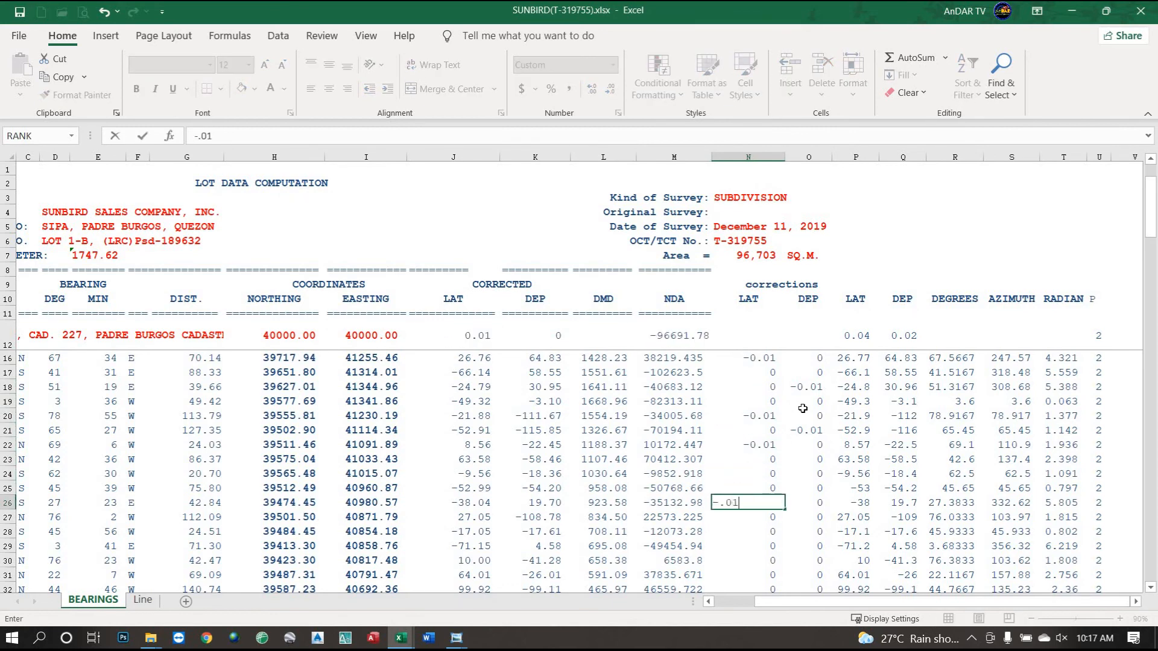
key(Return)
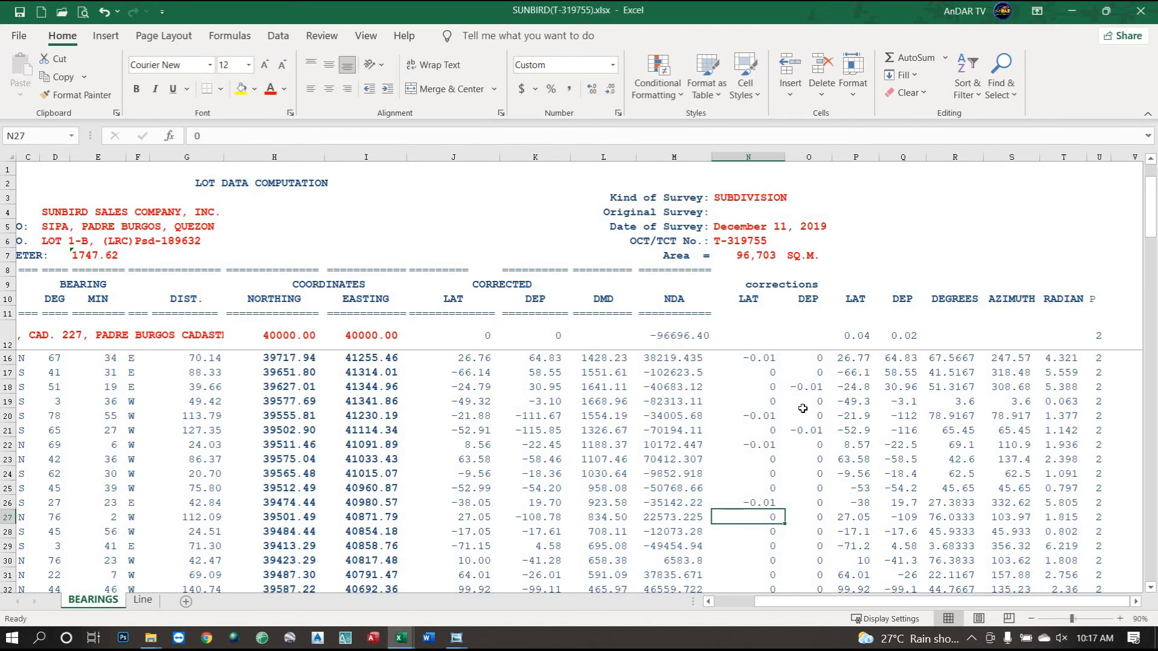
key(Up)
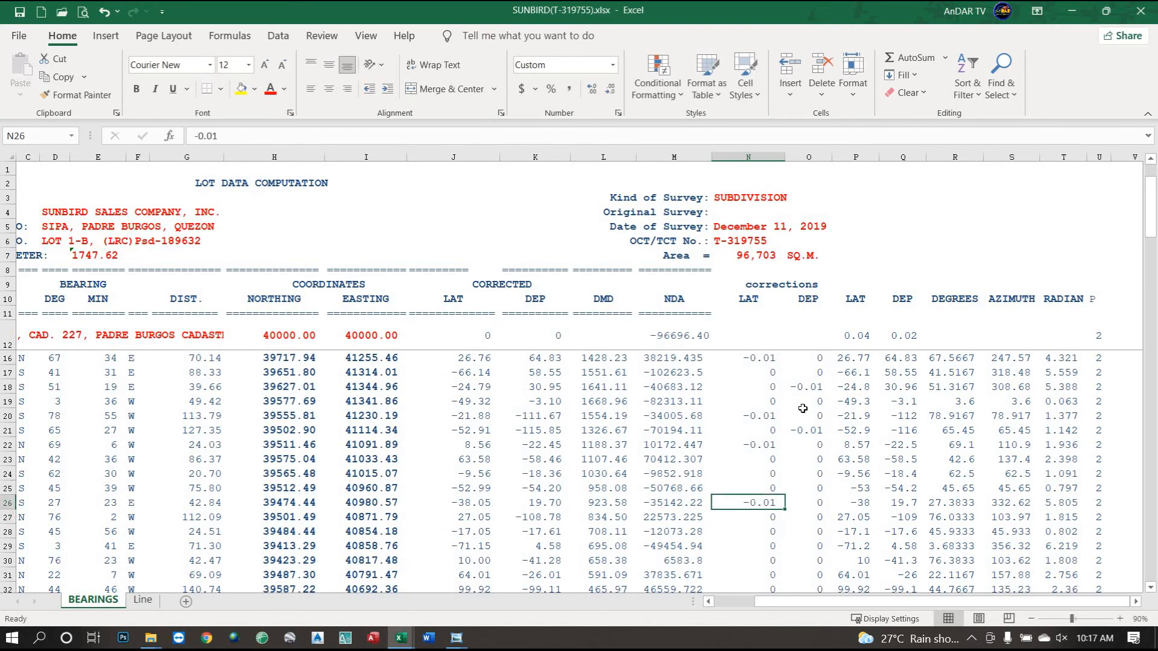
text(0)
key(Up)
key(Up)
key(Up)
key(Up)
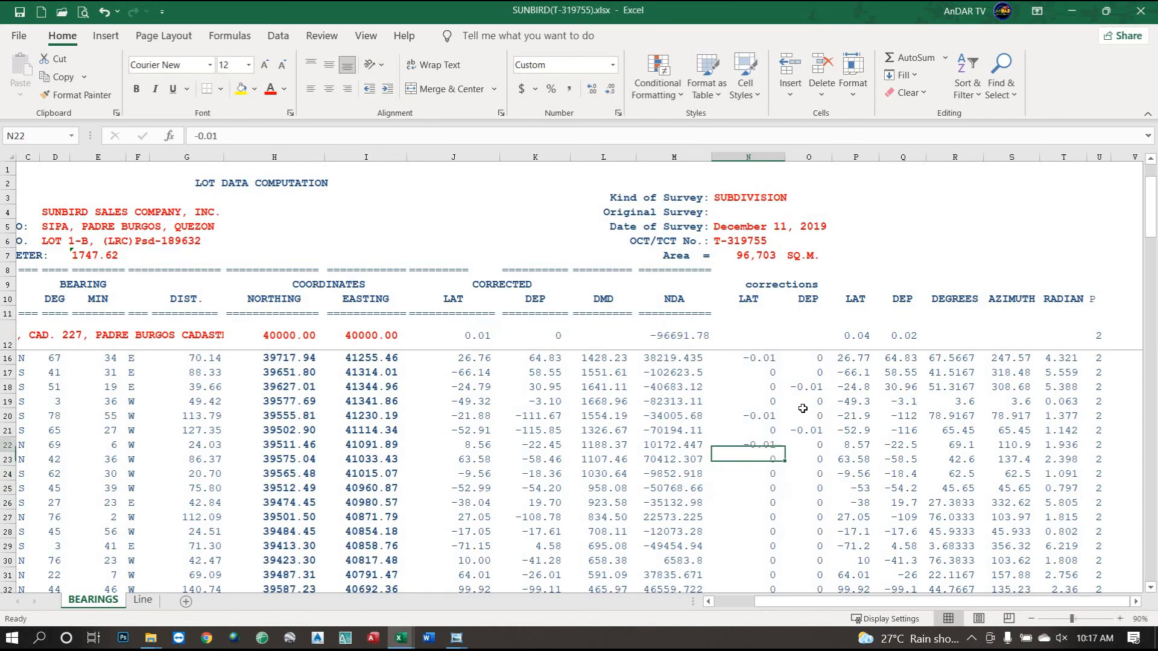
Zero N16 and enter -0.01 latitude corrections in N19 and N25.
key(Up)
key(Up)
key(Up)
key(Up)
key(Up)
key(Up)
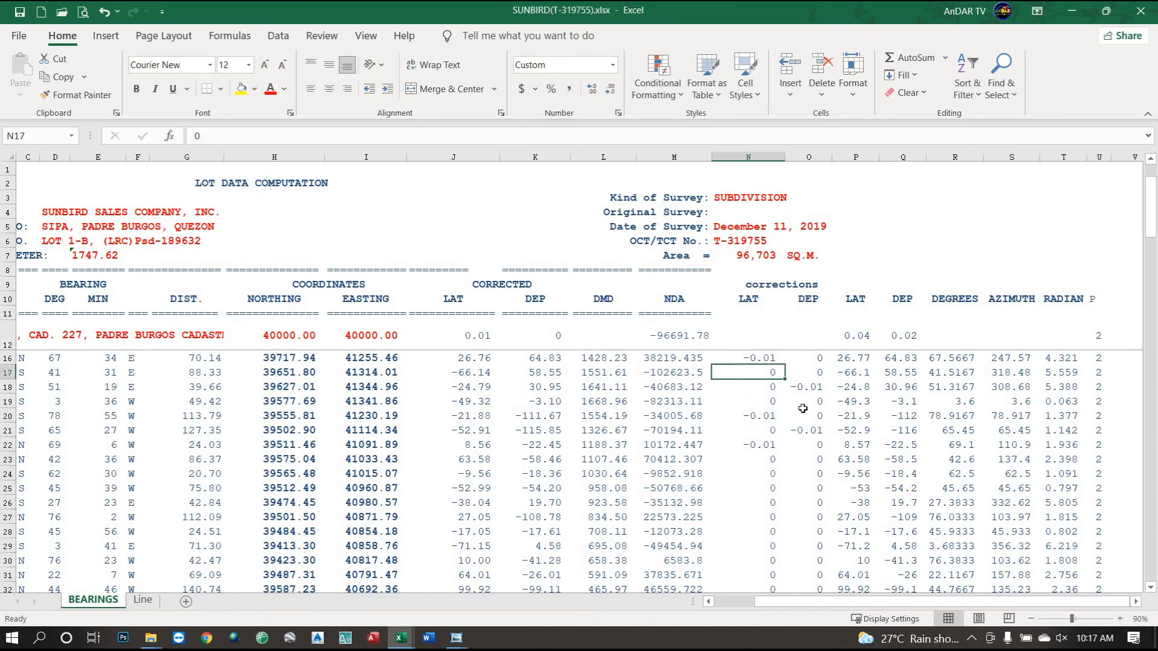
text(0)
key(Down)
key(Down)
key(Down)
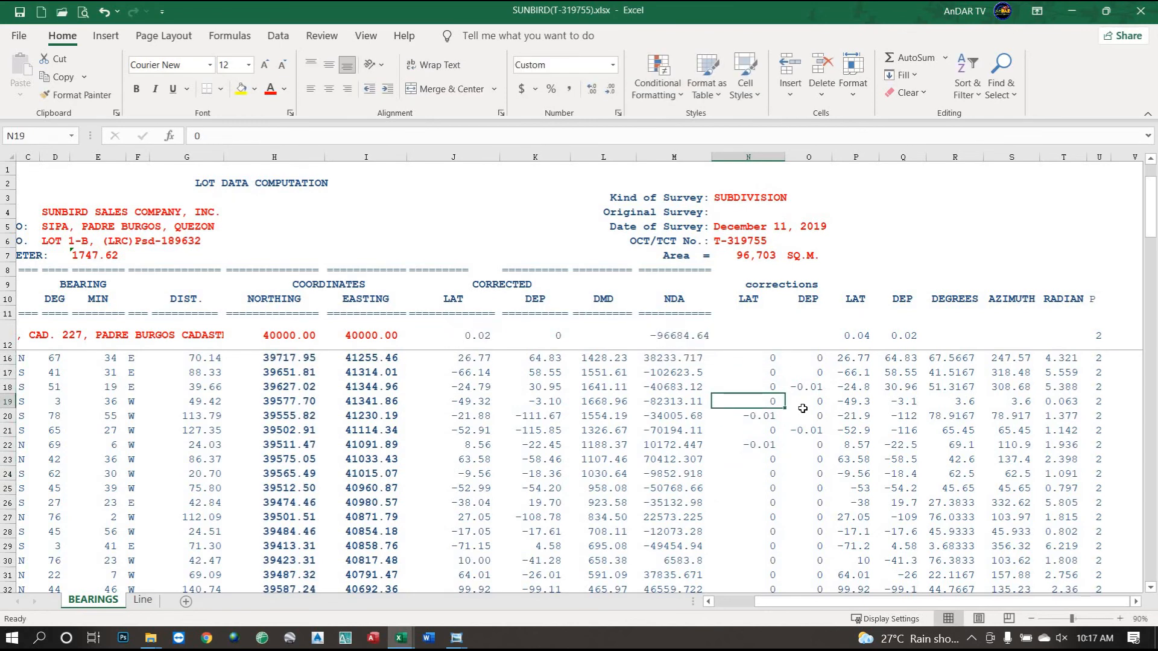
text(-.01)
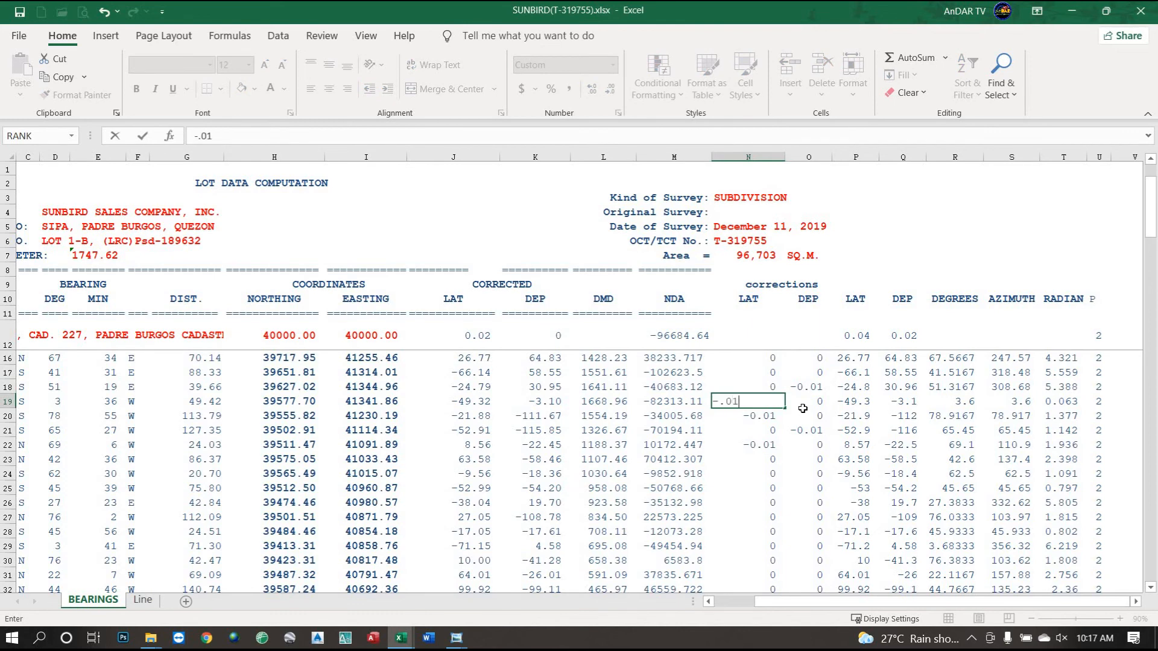
key(Return)
key(Down)
key(Down)
key(Down)
key(Down)
key(Down)
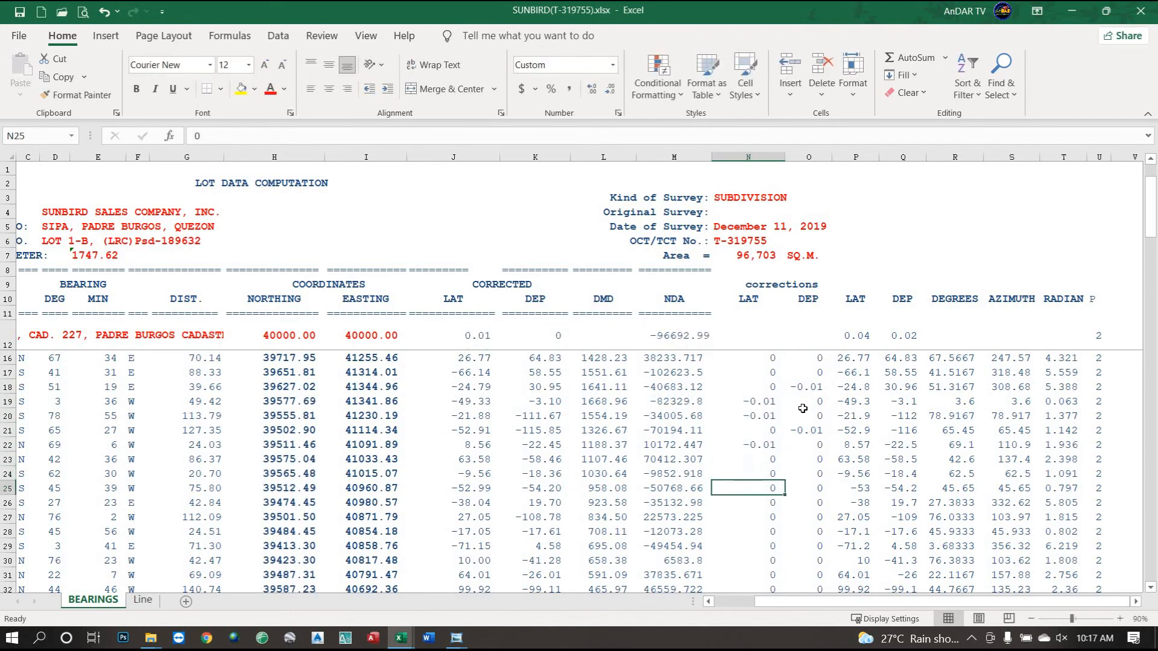
text(-0.0)
text(1)
key(Return)
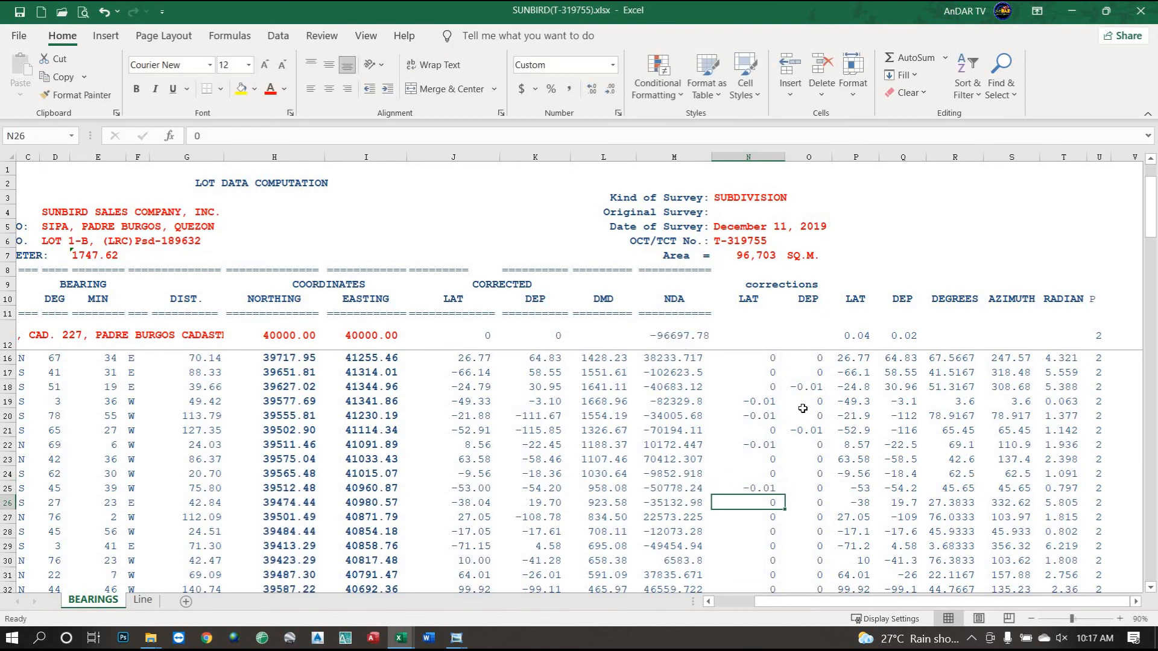
Zero N20, try -0.01 in N28 and reset it, then restore -0.01 in N20.
click(759, 418)
text(0)
key(Return)
key(Down)
key(Down)
key(Down)
key(Down)
key(Down)
key(Down)
key(Down)
text(-.0)
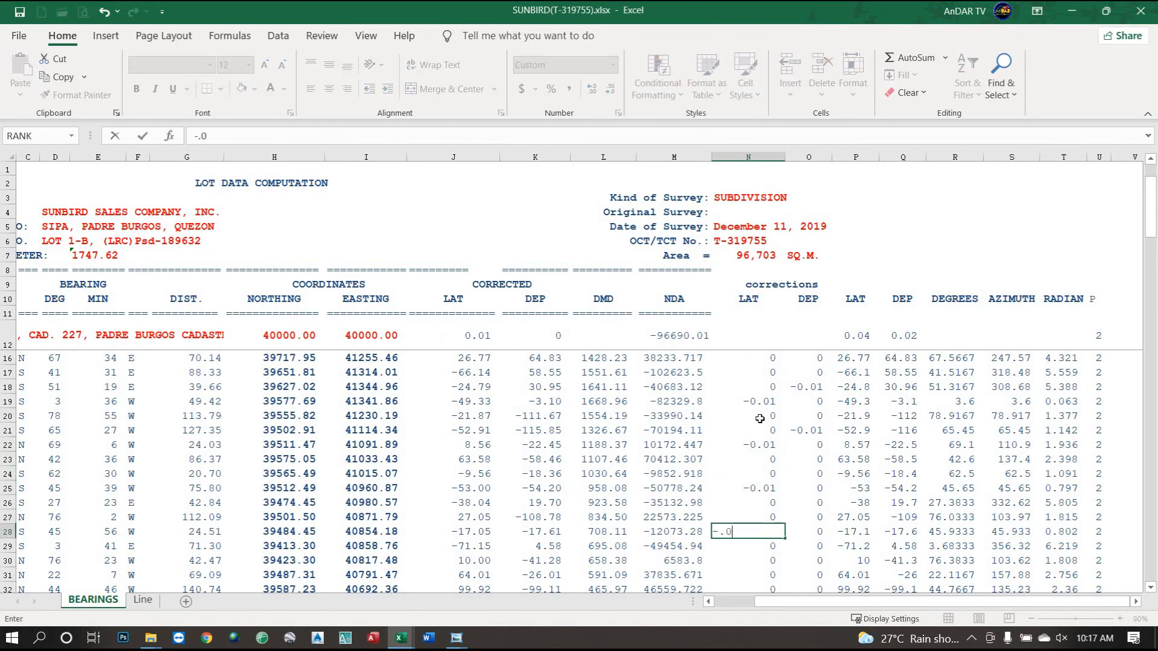
key(Return)
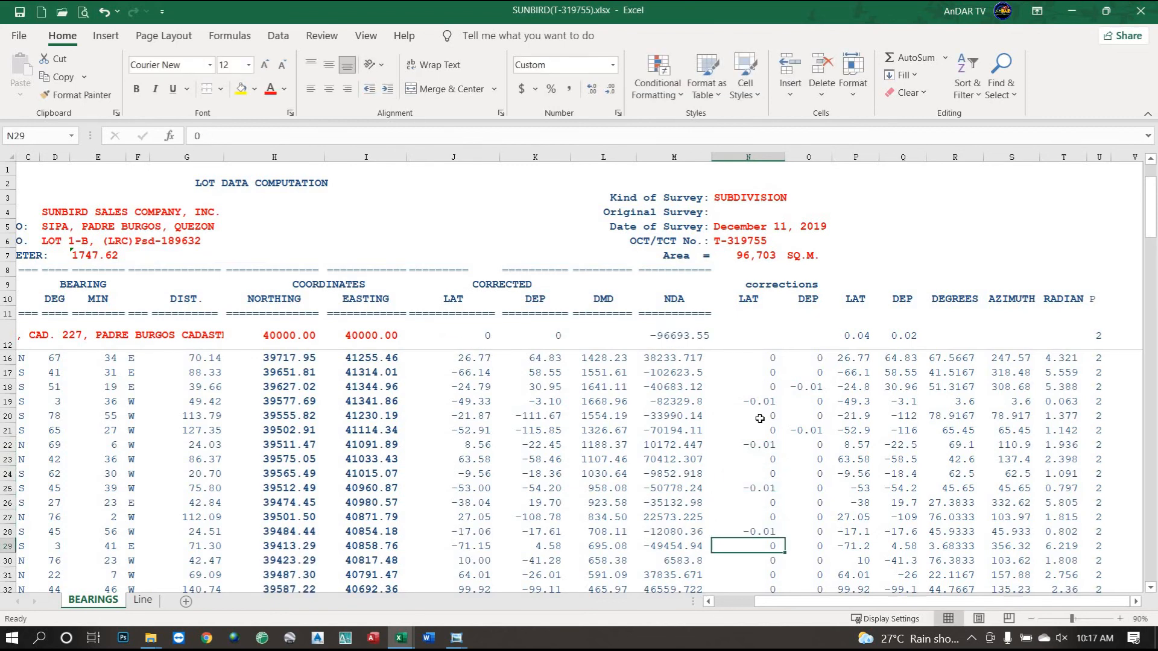
key(Up)
text(0)
key(Up)
key(Up)
key(Up)
key(Up)
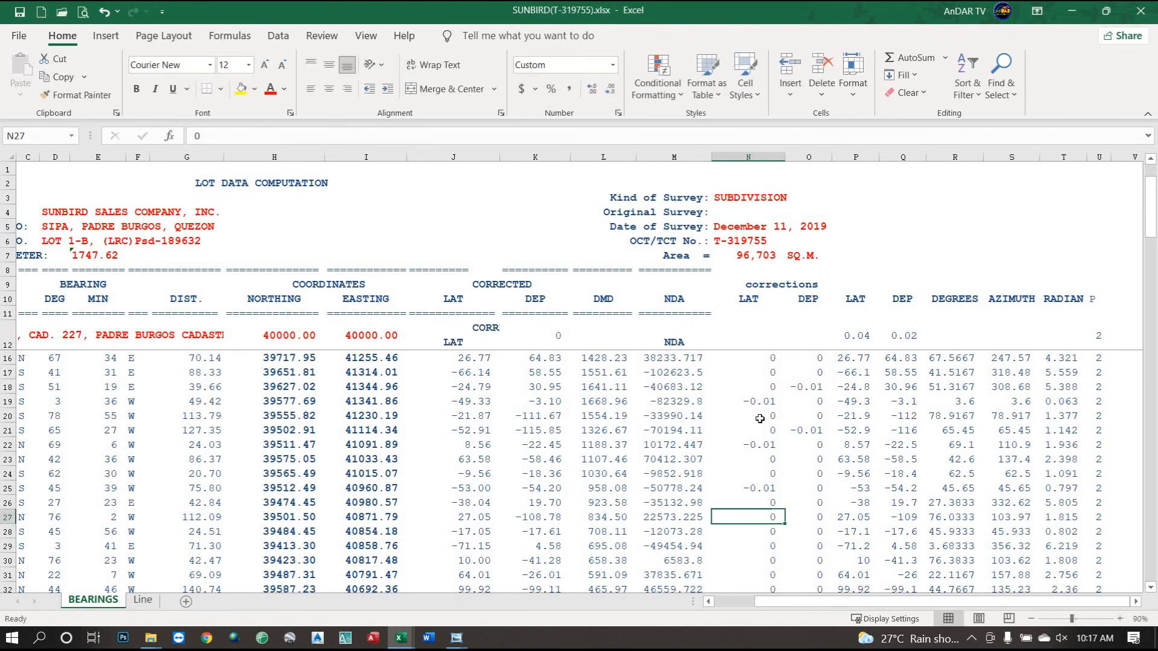
key(Up)
key(Up)
key(Up)
key(Up)
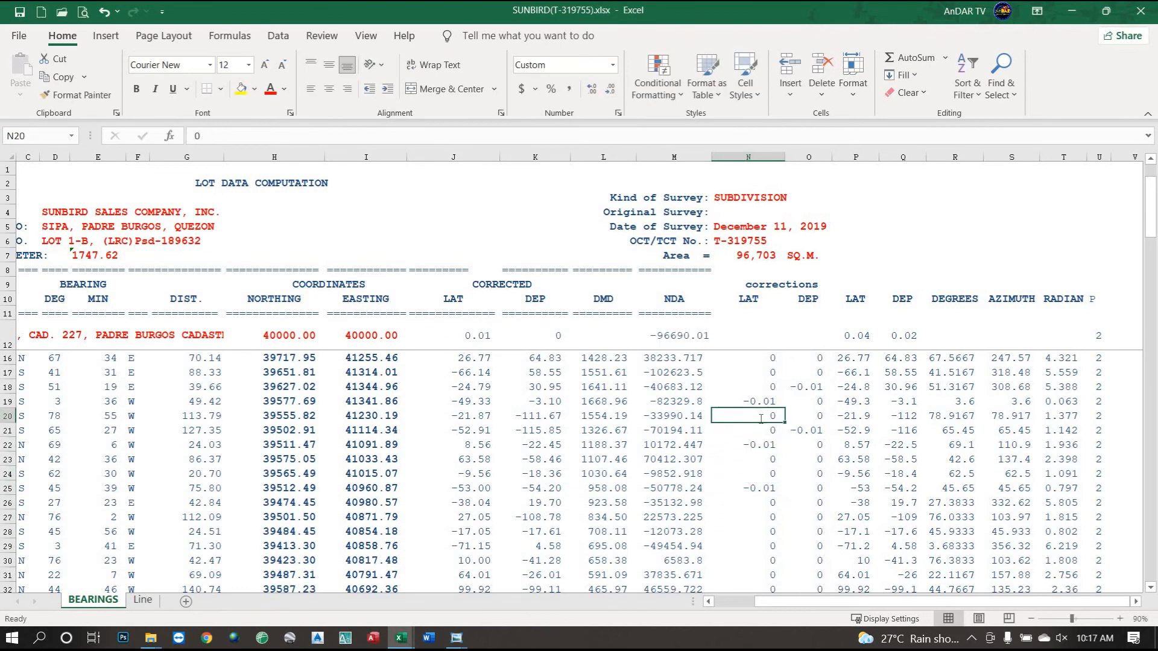
text(-.)
key(Return)
Zero N22 and N25, placing -0.01 in N21 and N22 so rows 19–22 hold the corrections.
key(Down)
text(0)
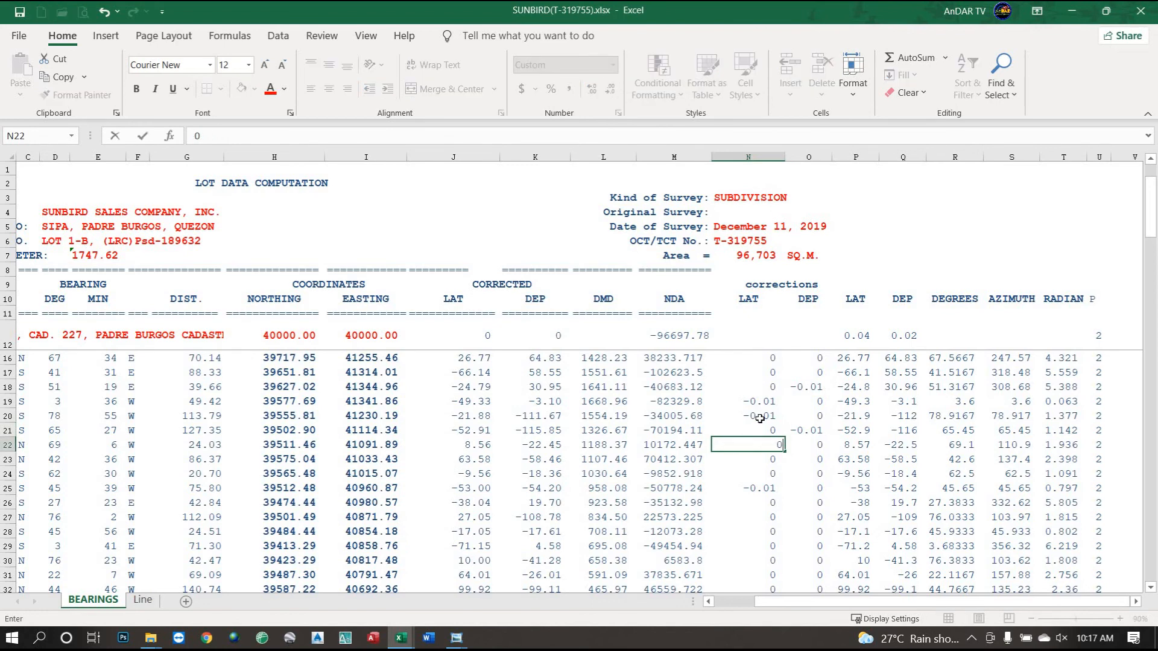
key(Return)
key(Up)
key(Up)
text(-.)
key(Return)
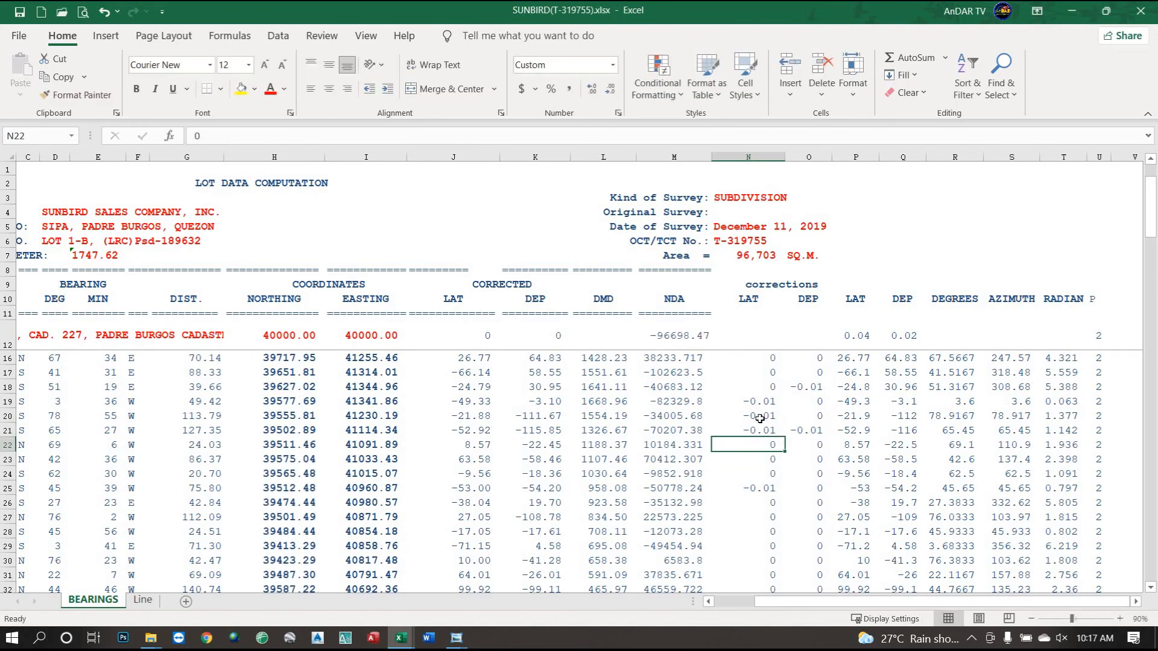
key(Down)
key(Down)
key(Down)
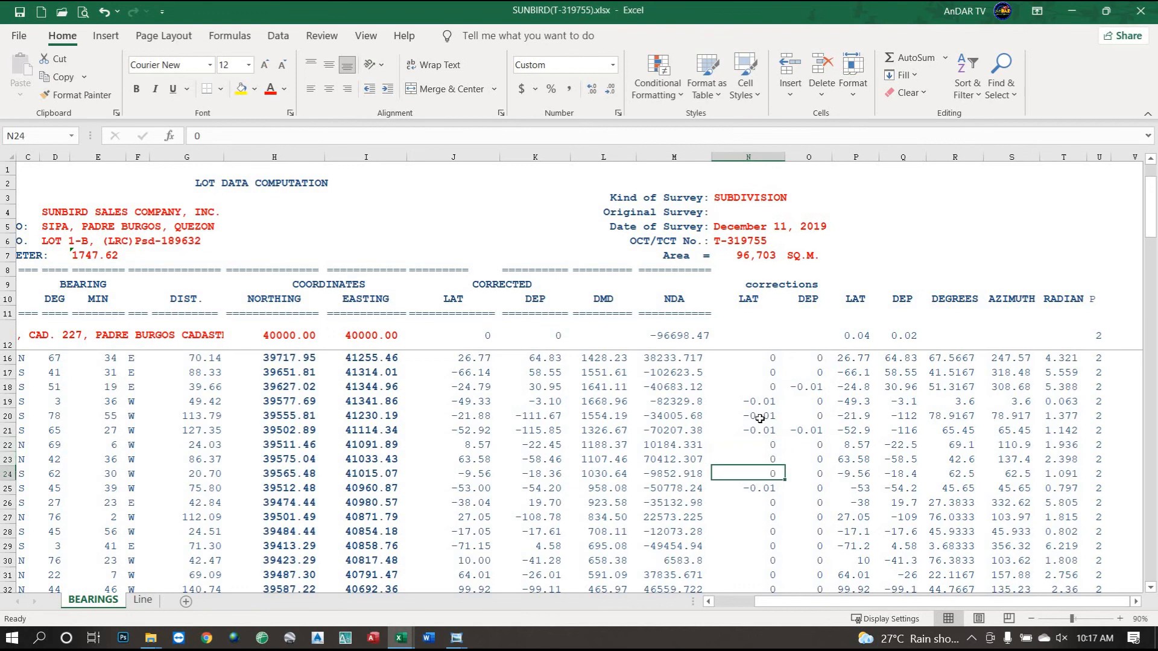
text(0)
key(Up)
key(Up)
key(Up)
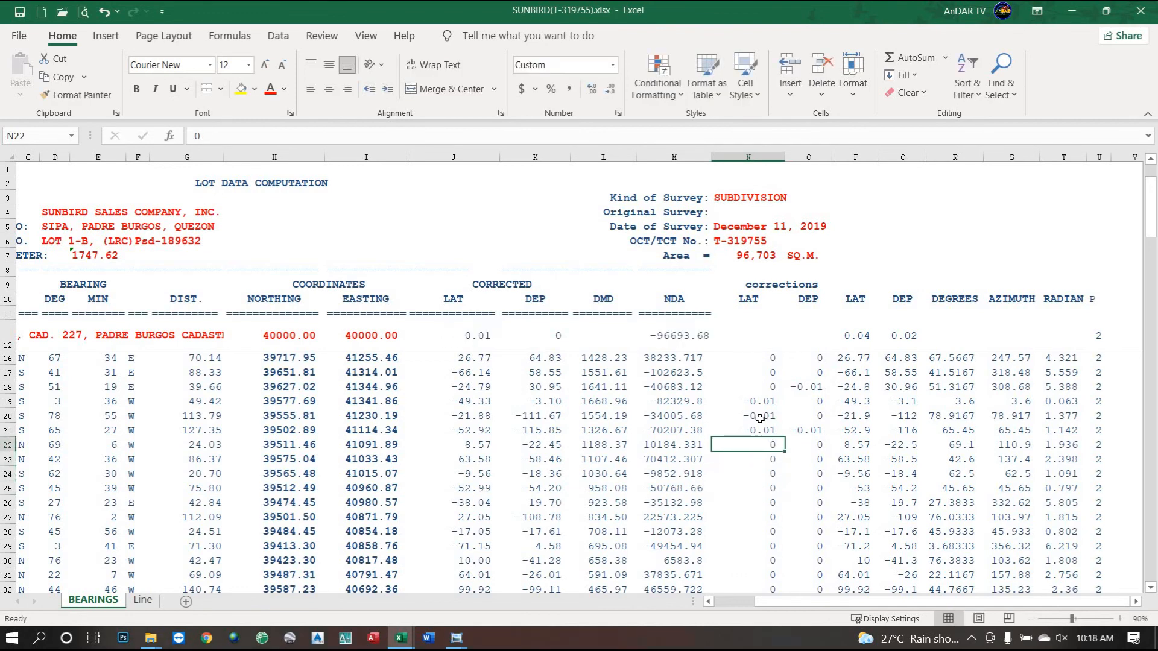
text(-.01)
key(Return)
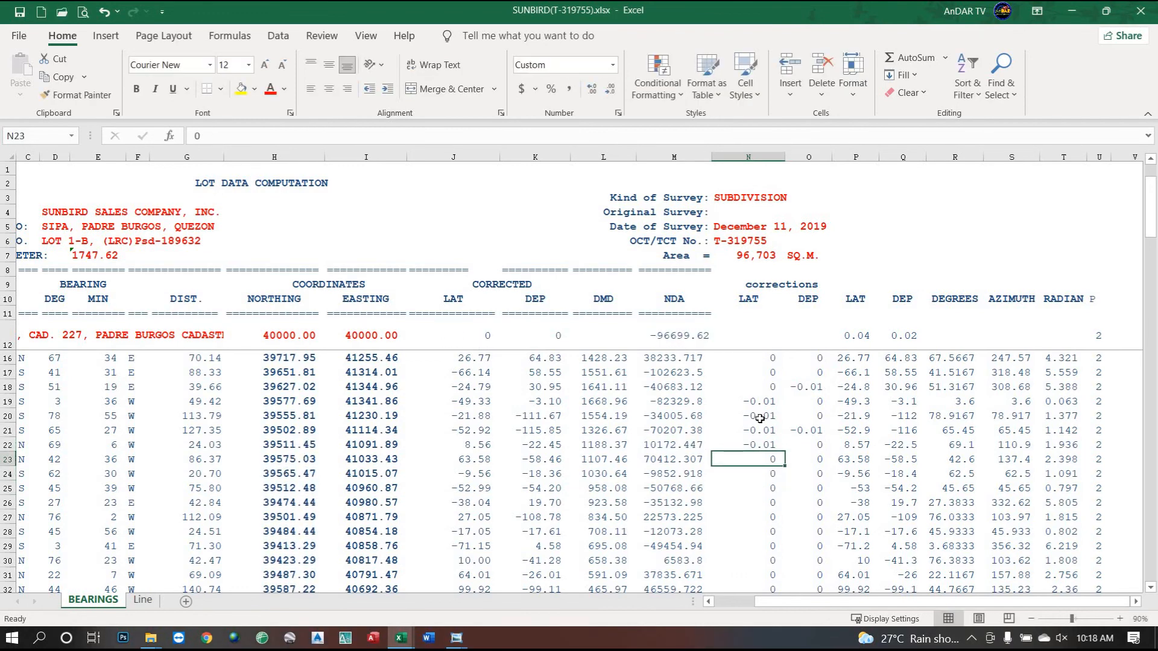
scroll(760, 418, up, 3)
Set the O18 departure correction to 0 and enter -0.01 in O22.
click(809, 430)
text(0)
key(Return)
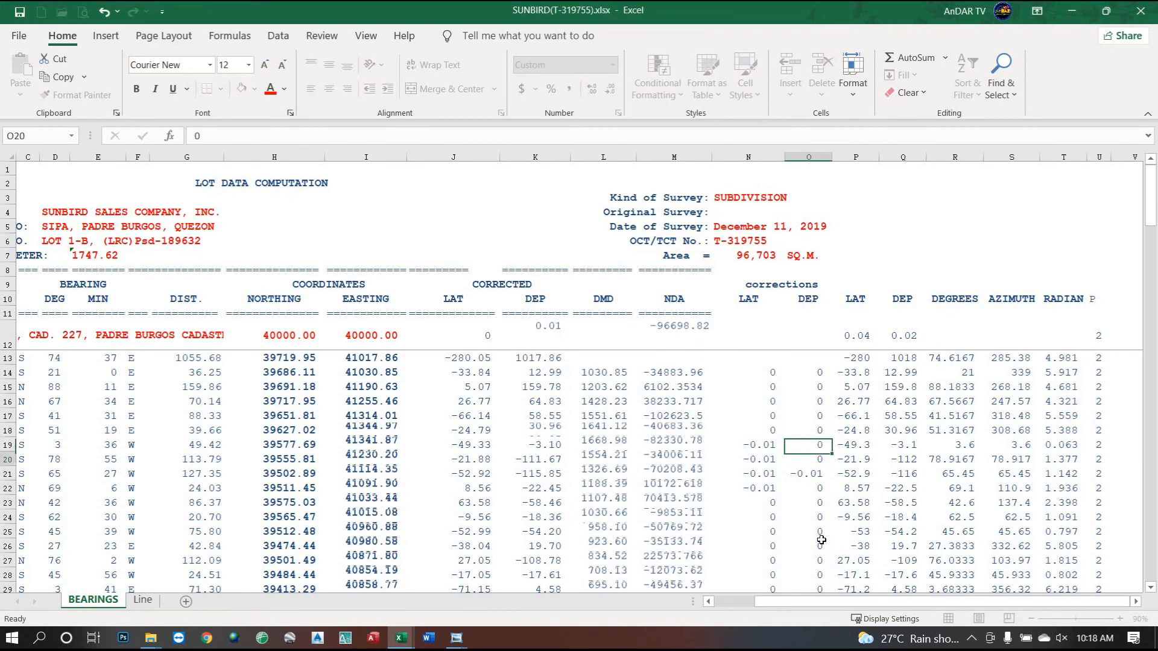
key(Down)
key(Down)
key(Down)
text(-.01)
key(Return)
key(Up)
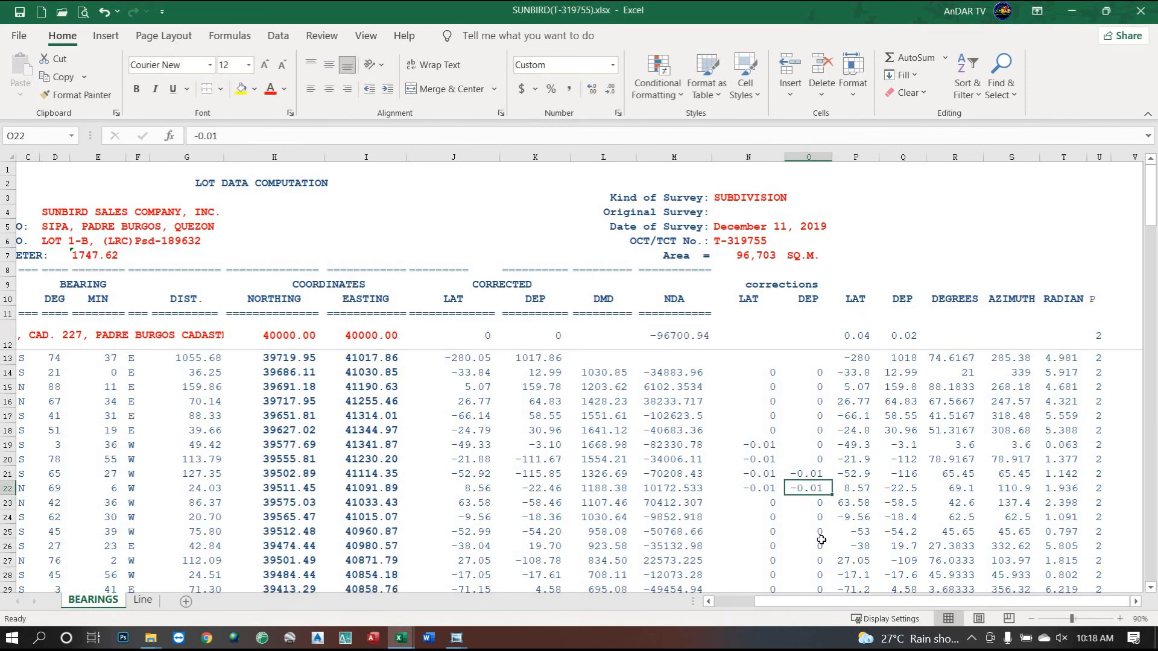
Zero O21, try -0.01 in O23 and reset it, then enter -0.01 in O20.
click(807, 474)
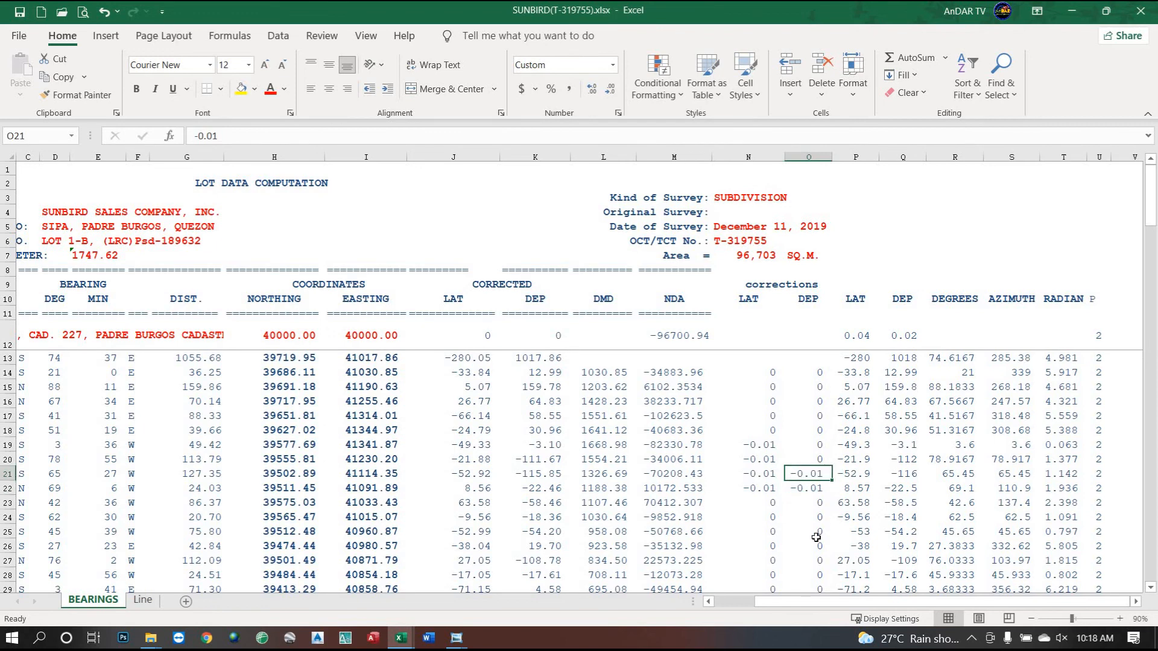
text(0)
key(Return)
key(Return)
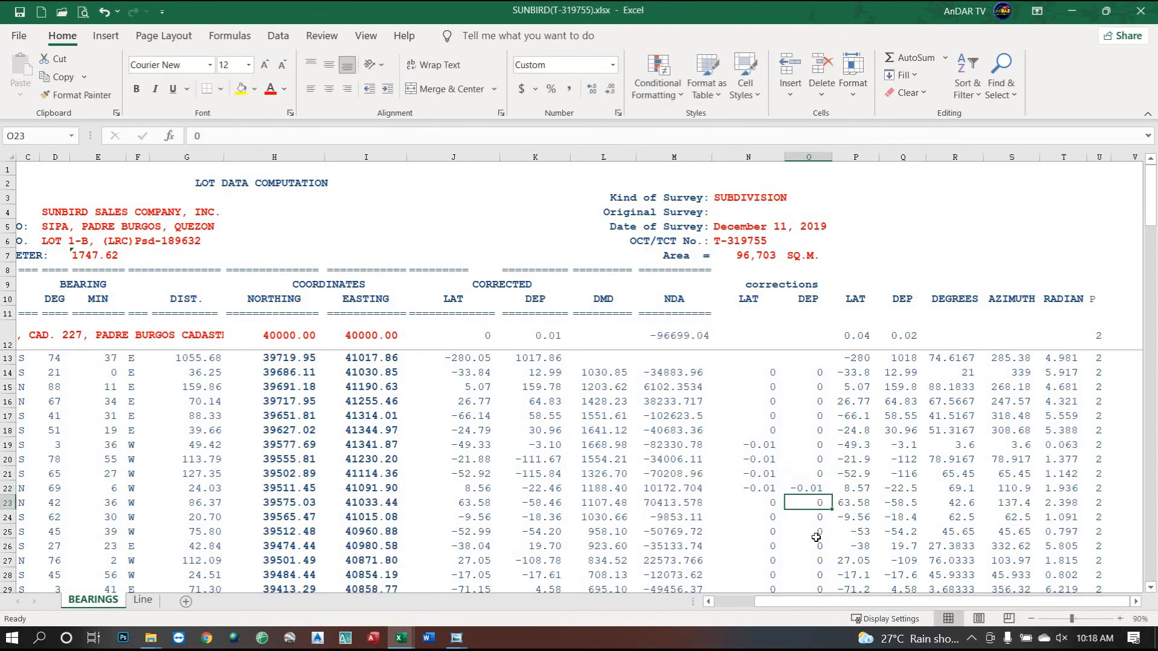
text(-0.01)
key(Return)
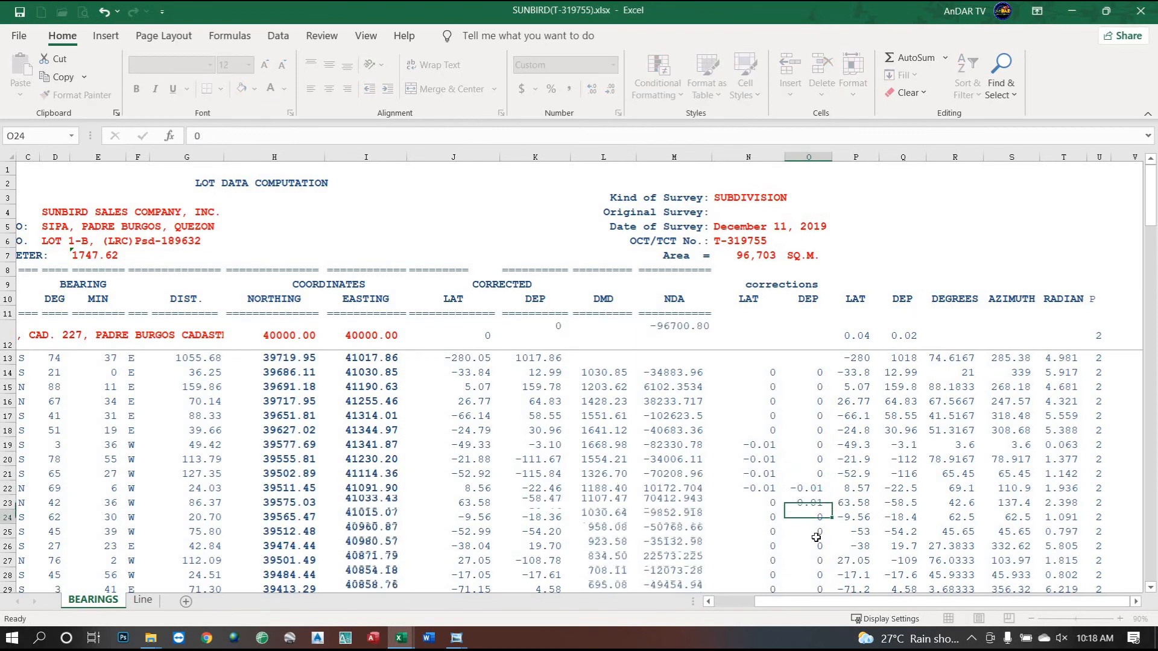
click(806, 504)
text(0)
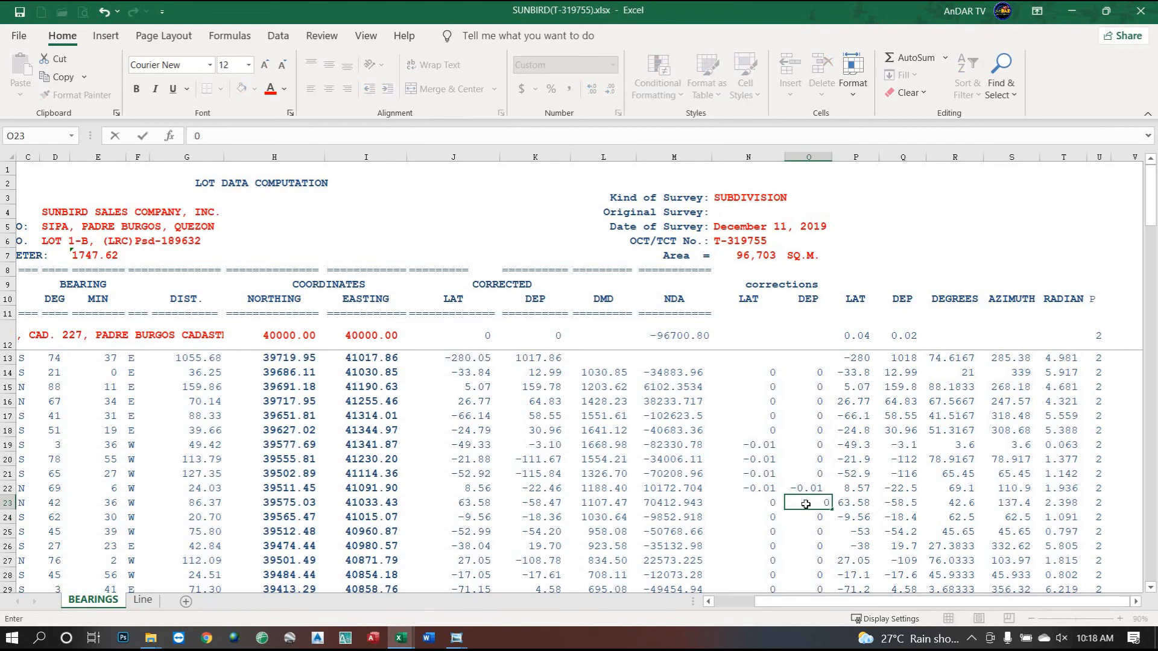
key(Up)
key(Up)
key(Up)
text(-)
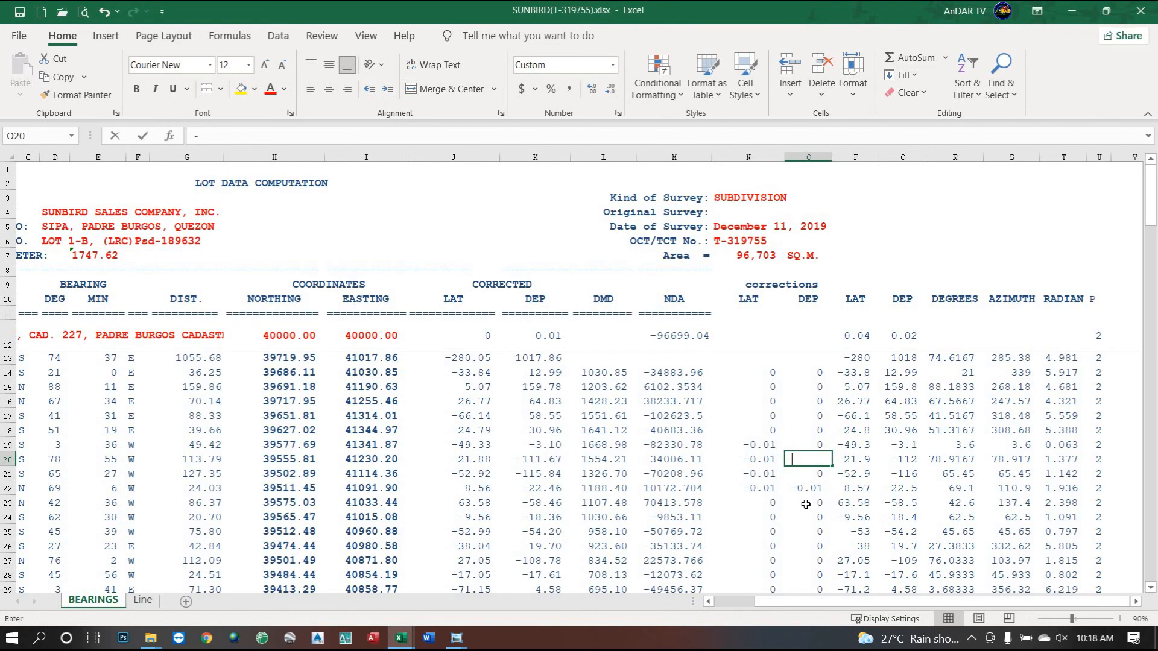
text(.01)
key(Return)
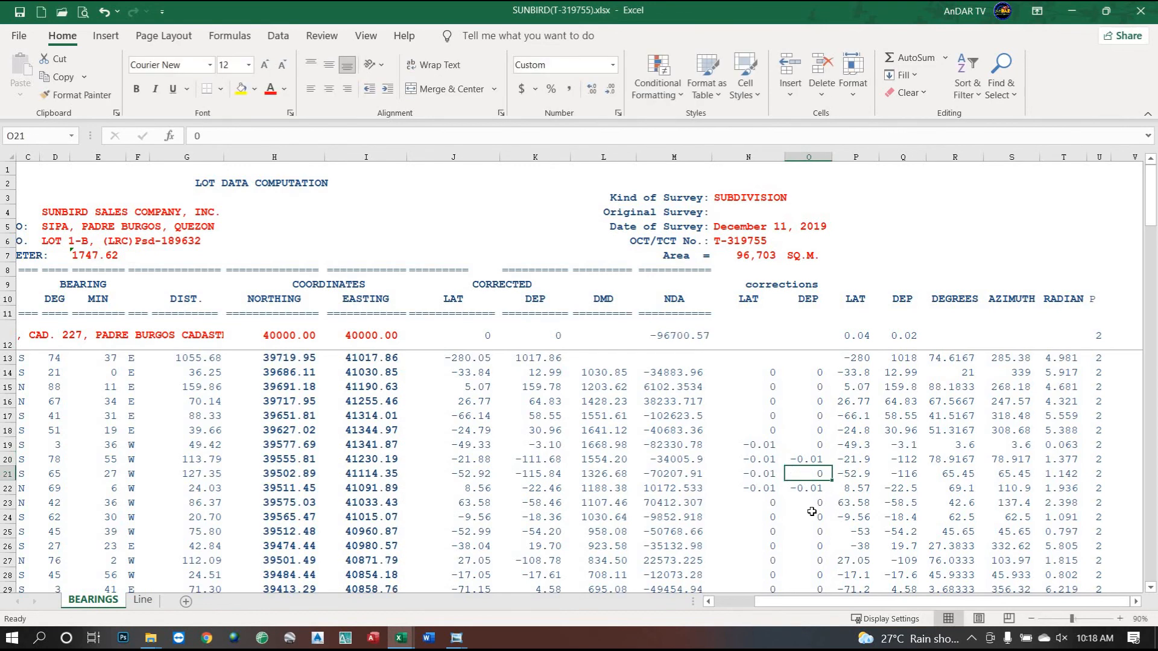
Clear O20, enter -0.01 in O29, zero O22, and enter -0.01 in O31.
click(811, 461)
key(Delete)
key(Down)
key(Down)
key(Down)
key(Down)
key(Down)
key(Down)
key(Down)
key(Down)
key(Down)
text(-.)
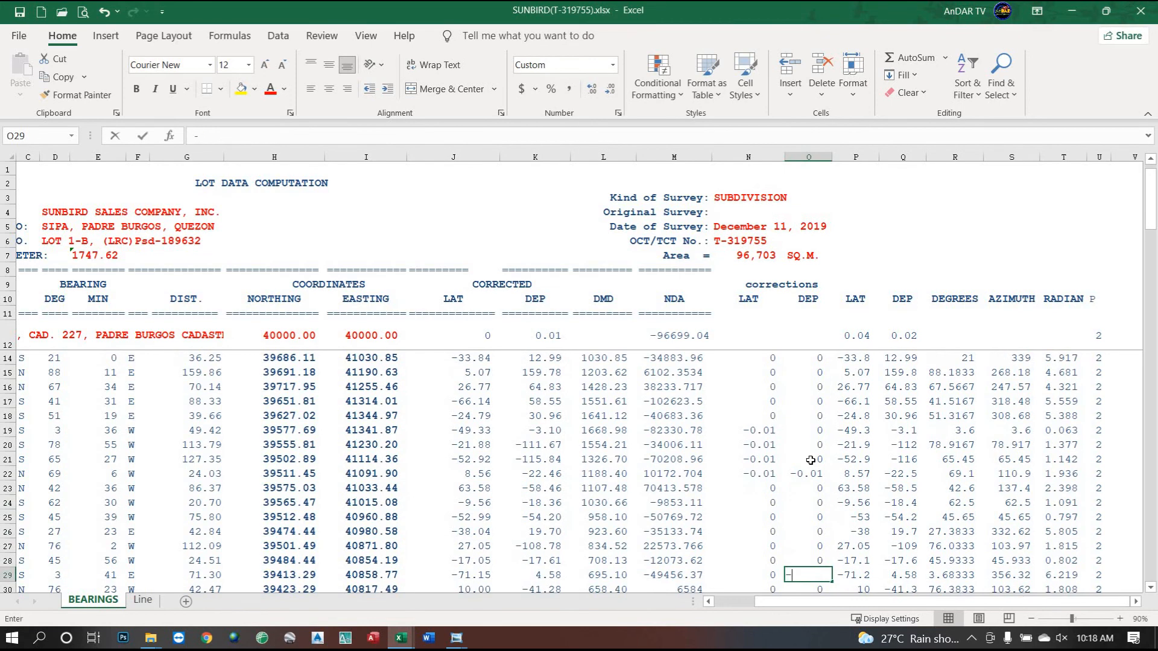
key(Return)
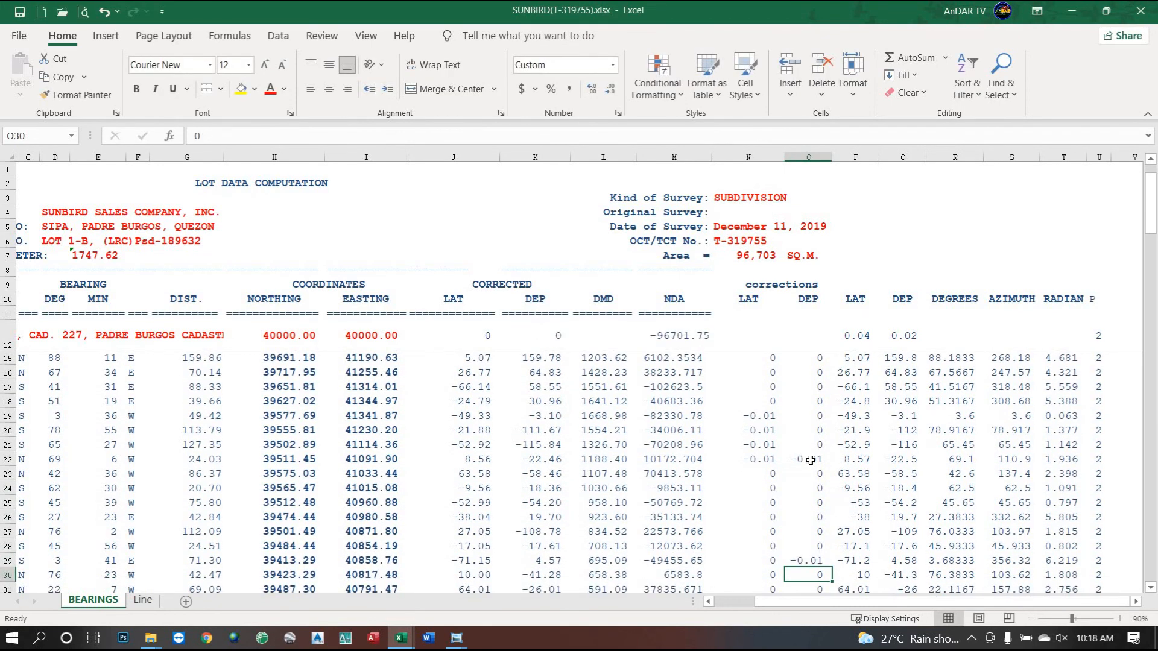
scroll(808, 423, down, 2)
click(809, 372)
text(0)
key(Return)
key(Down)
key(Down)
key(Down)
key(Down)
key(Down)
key(Down)
key(Down)
key(Down)
text(-0.)
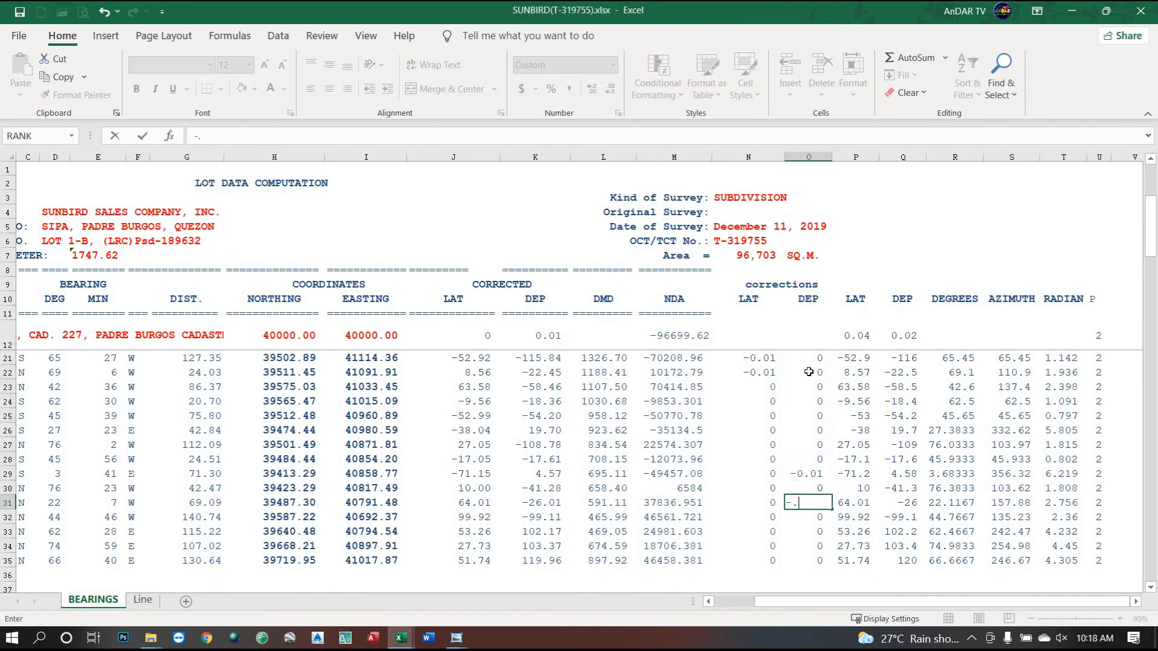
text(01)
key(Return)
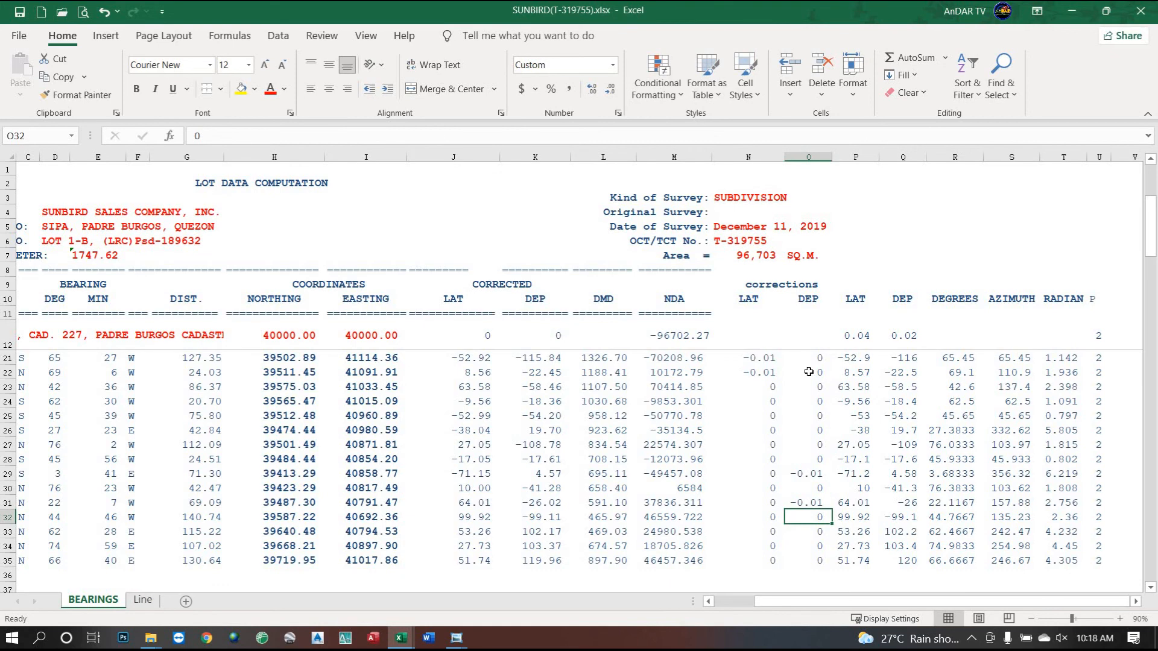
Zero O29, try -0.01 in O30 and reset it, then try -0.01 in row 32.
key(Up)
key(Up)
key(Up)
text(0)
key(Return)
text(-0.0)
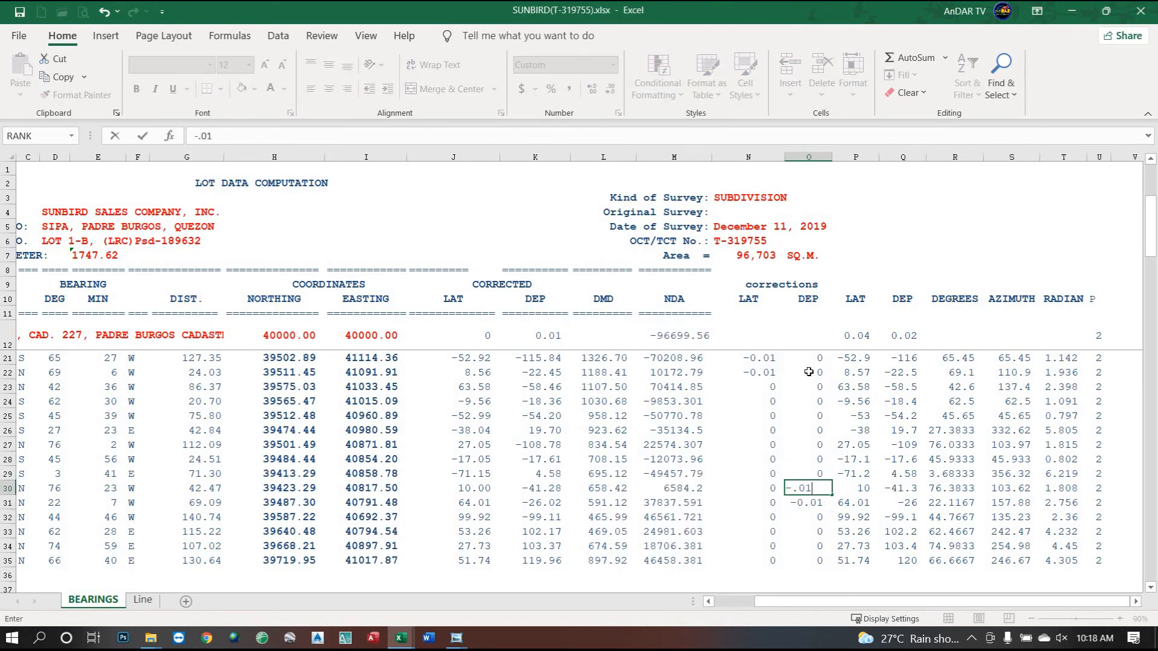
text(1)
key(Return)
key(Up)
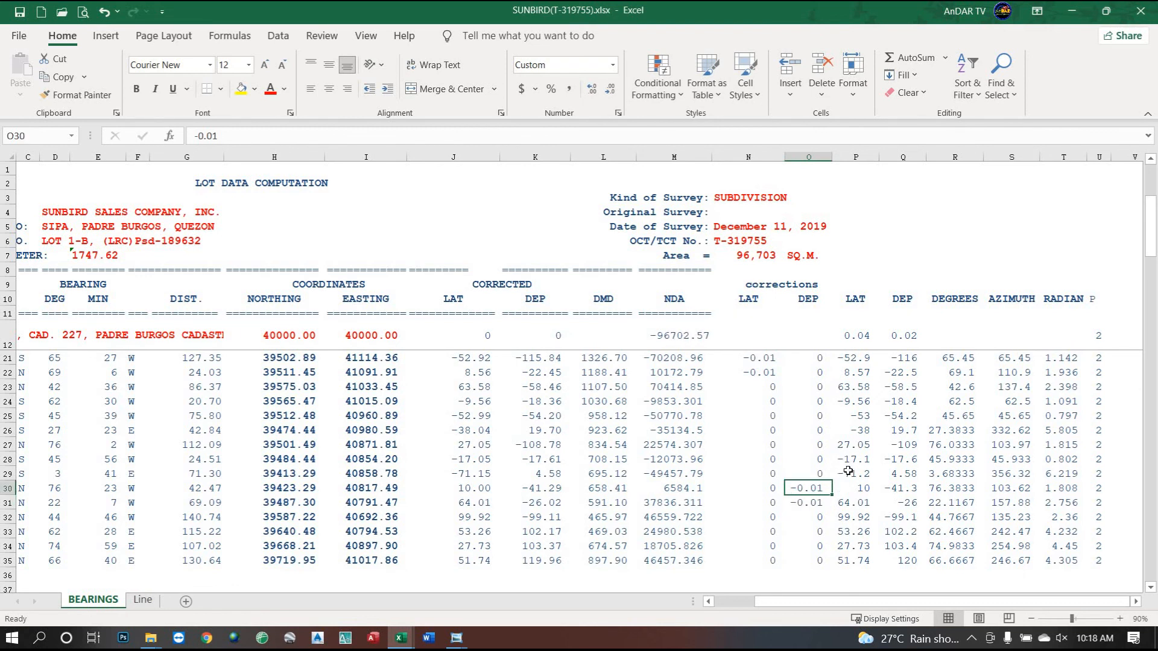
text(0)
key(Return)
key(Down)
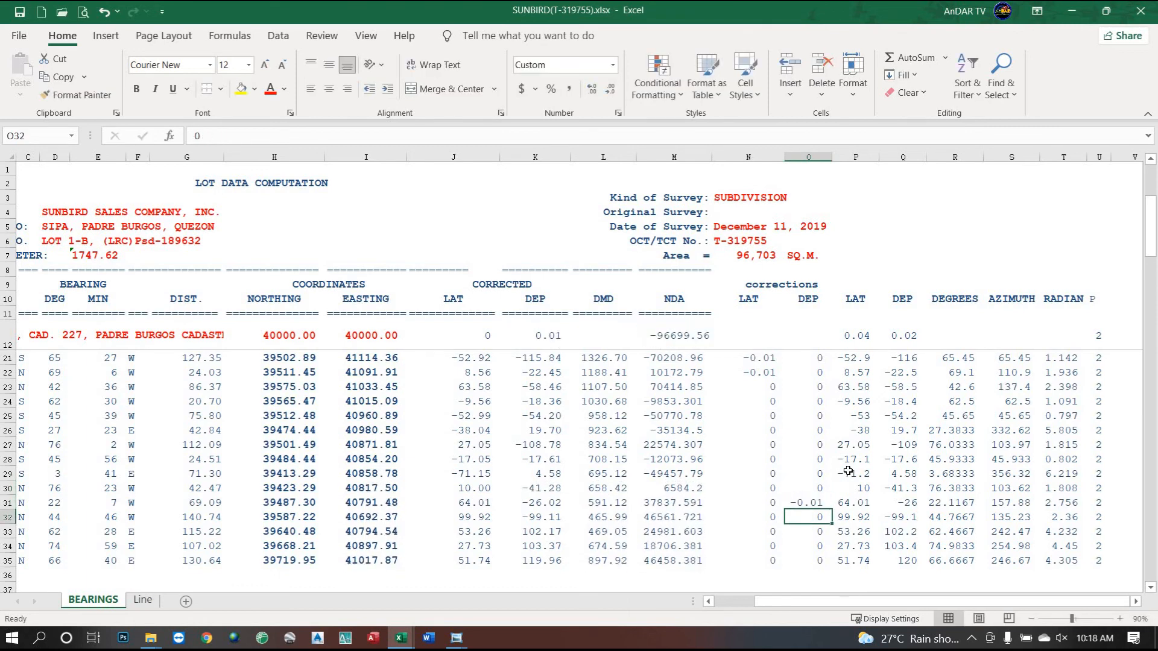
text(-0.01)
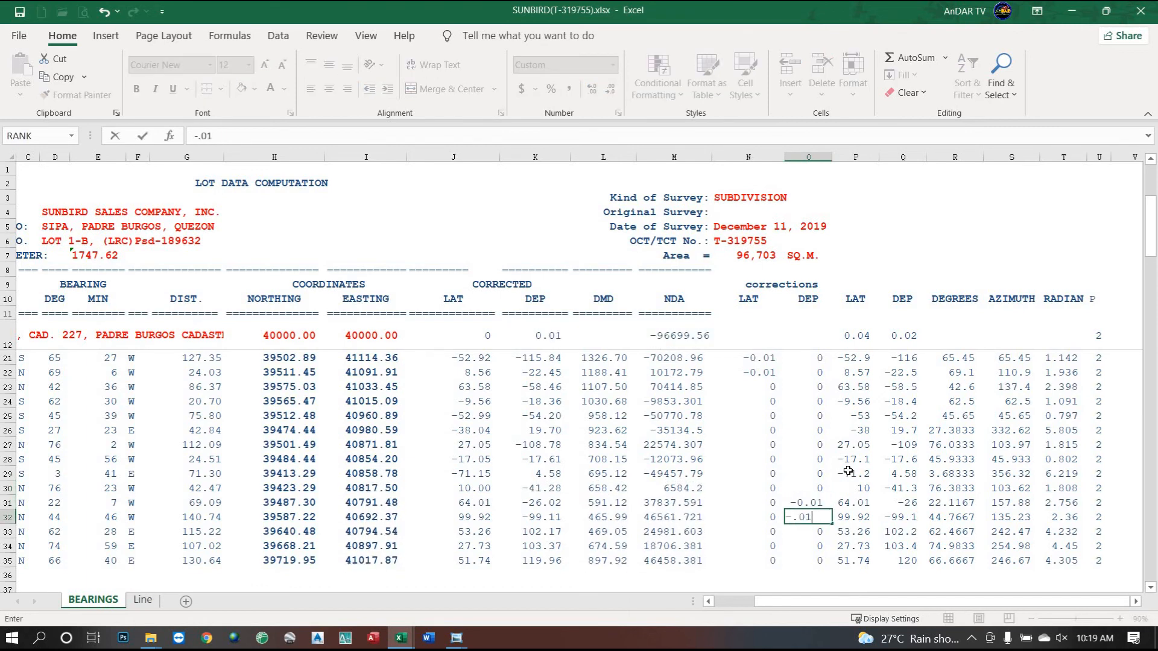
key(Return)
Reset rows 32 and 29 to 0 and place -0.01 in the row 30 departure correction.
key(Up)
text(0)
key(Up)
key(Up)
key(Up)
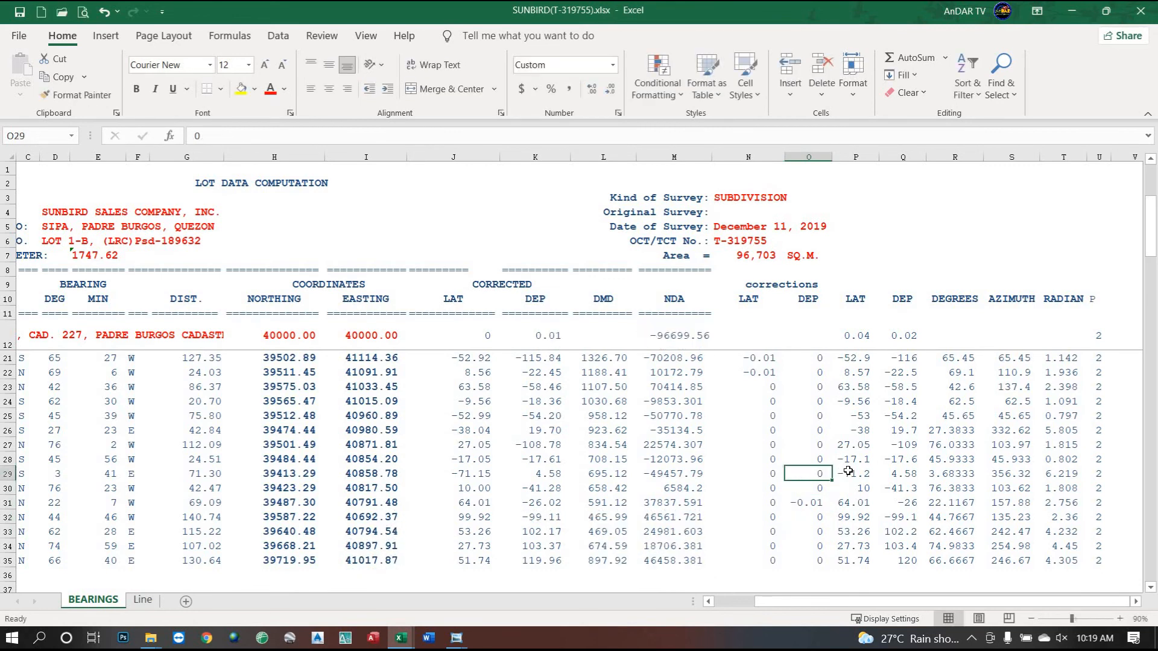
text(-.01)
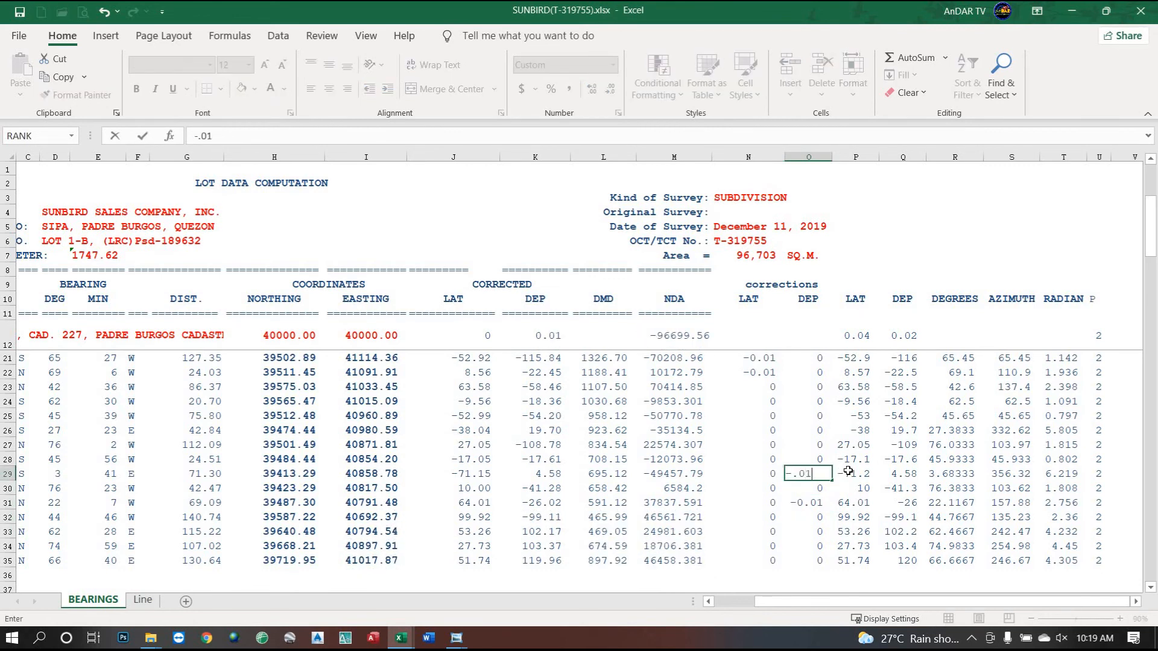
key(Return)
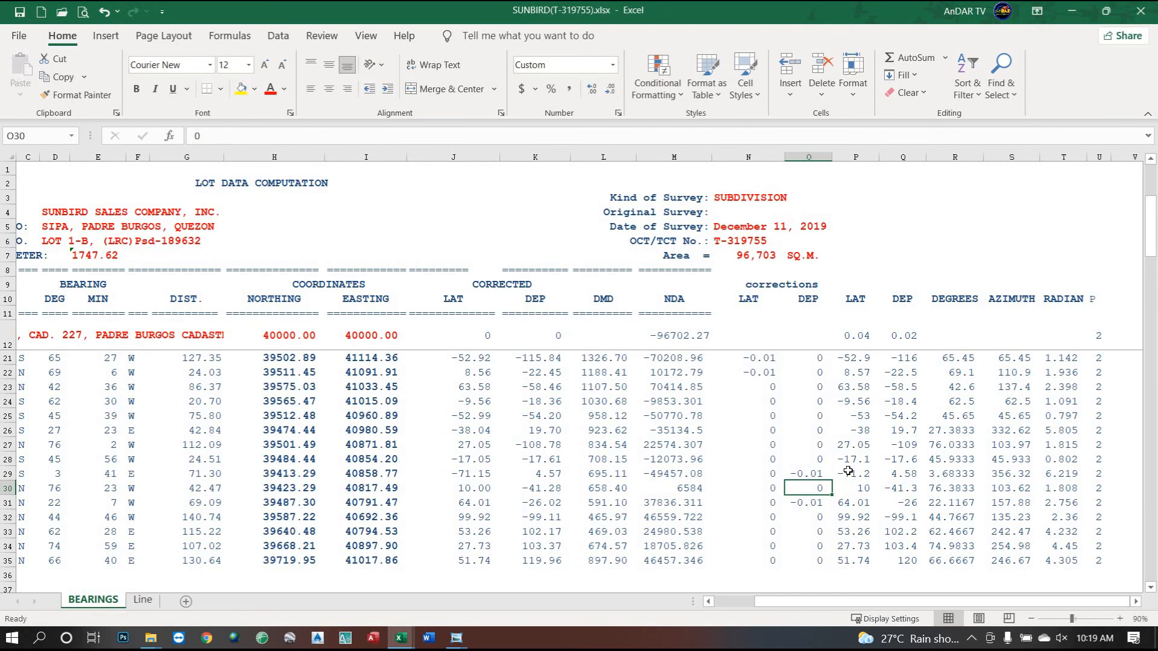
key(Up)
text(0)
key(Return)
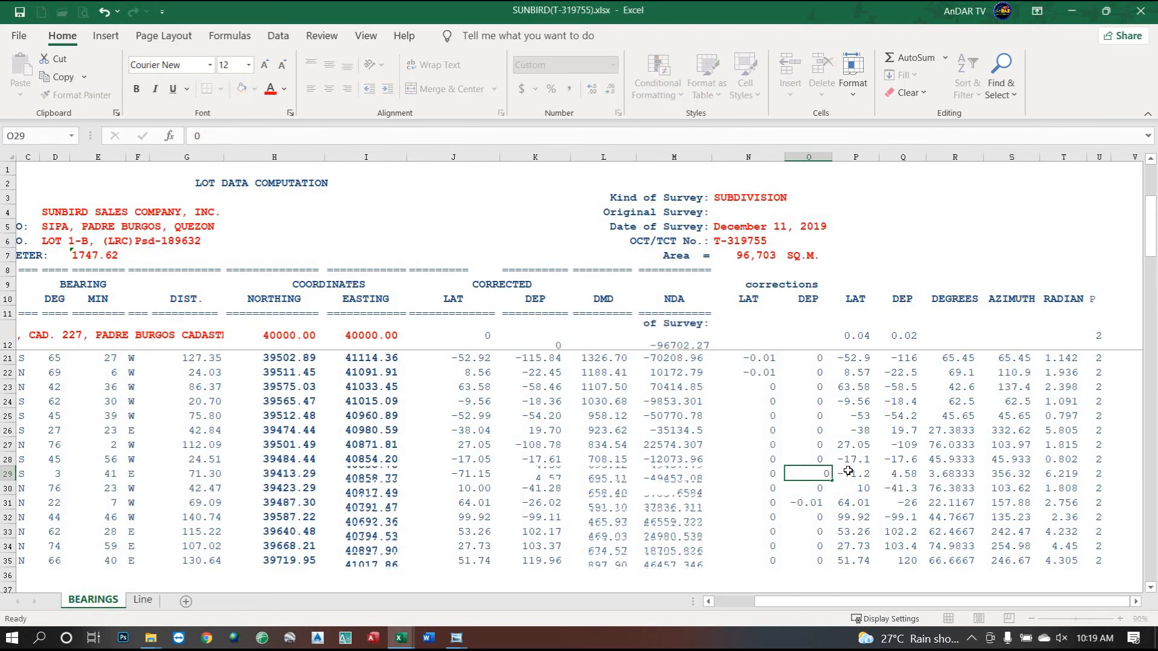
text(-0.01)
key(Return)
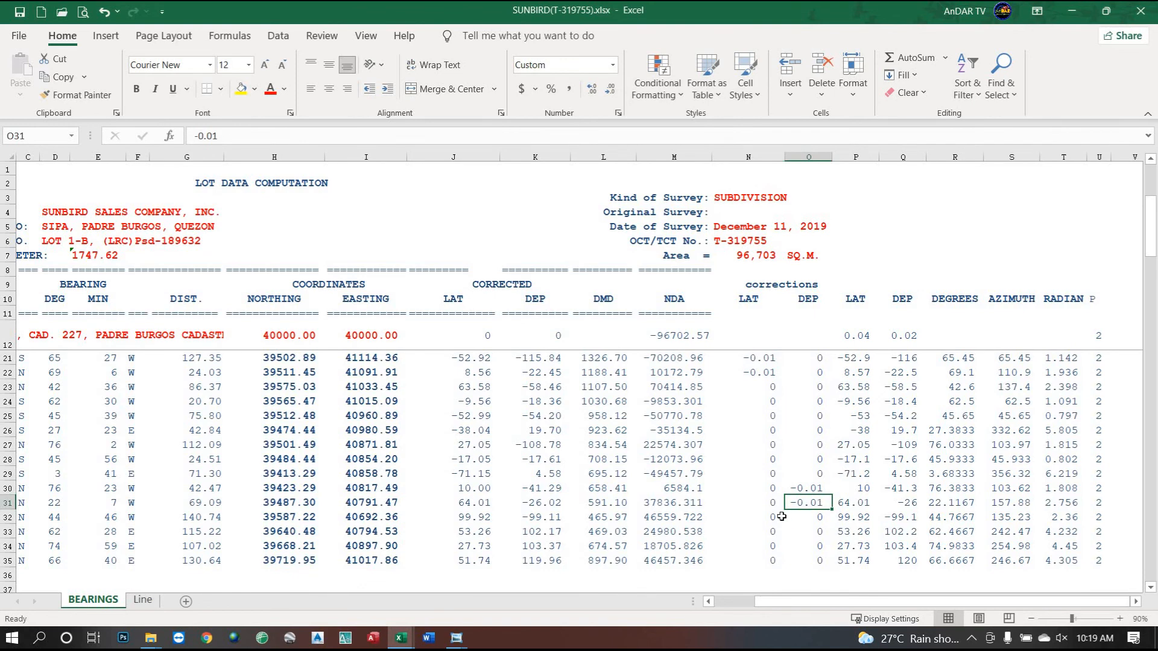
Save the lot computation workbook and verify BLLM No. 6 at 40000.00 northing, 40000.00 easting.
scroll(781, 517, up, 2)
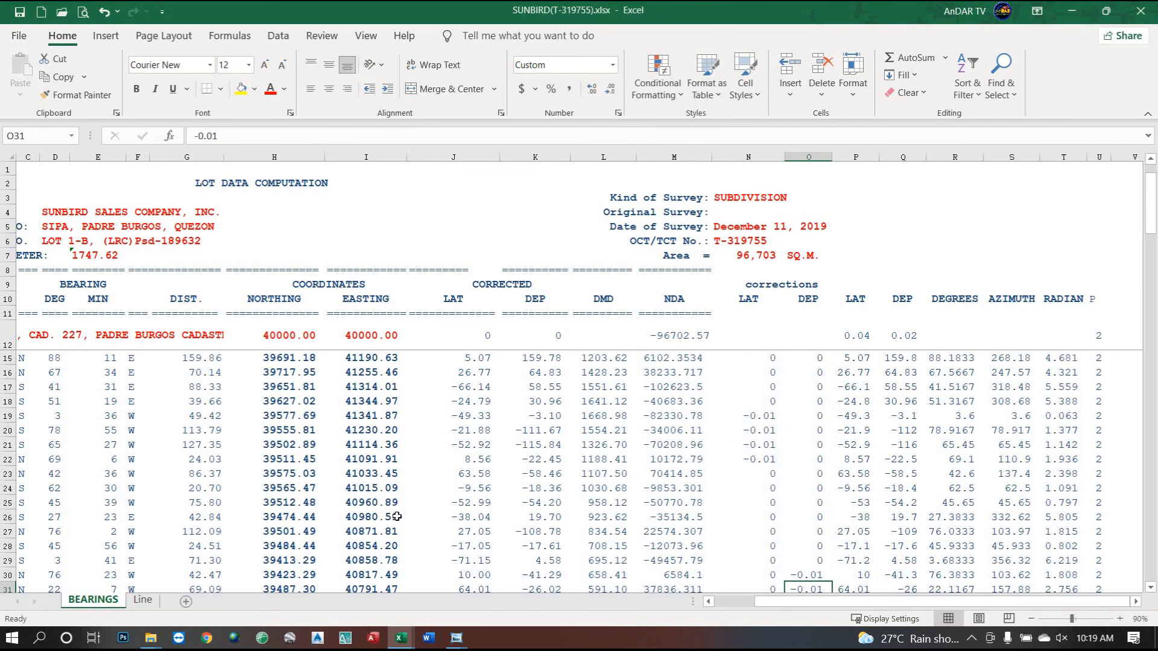
click(20, 12)
drag(832, 603, 754, 611)
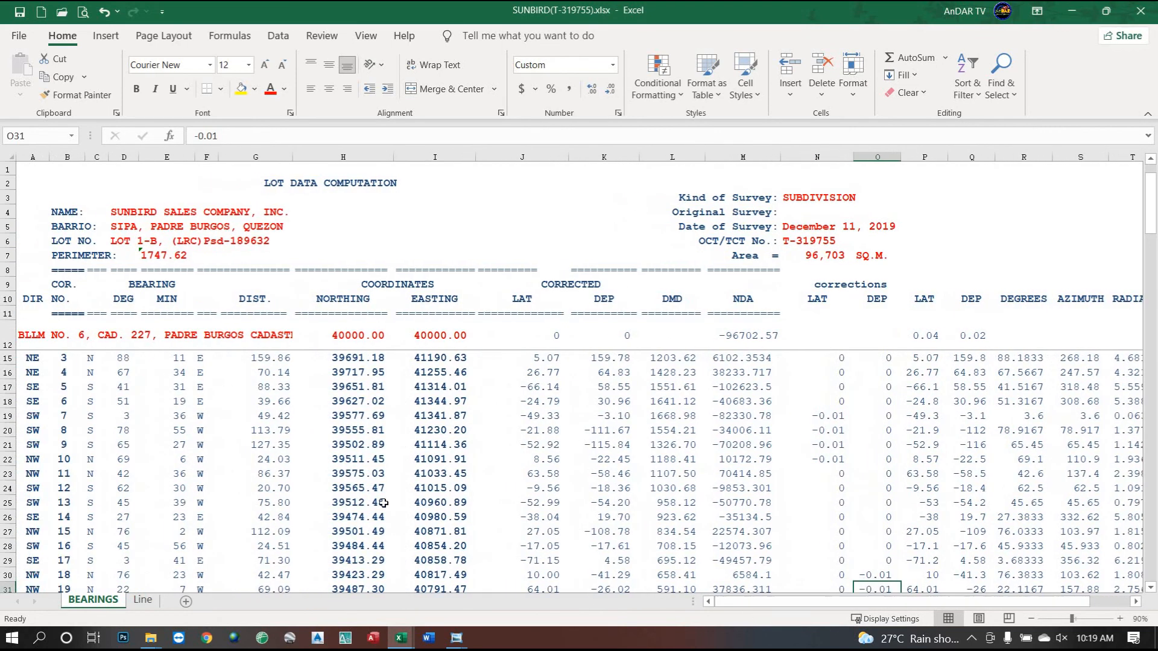
drag(359, 336, 423, 336)
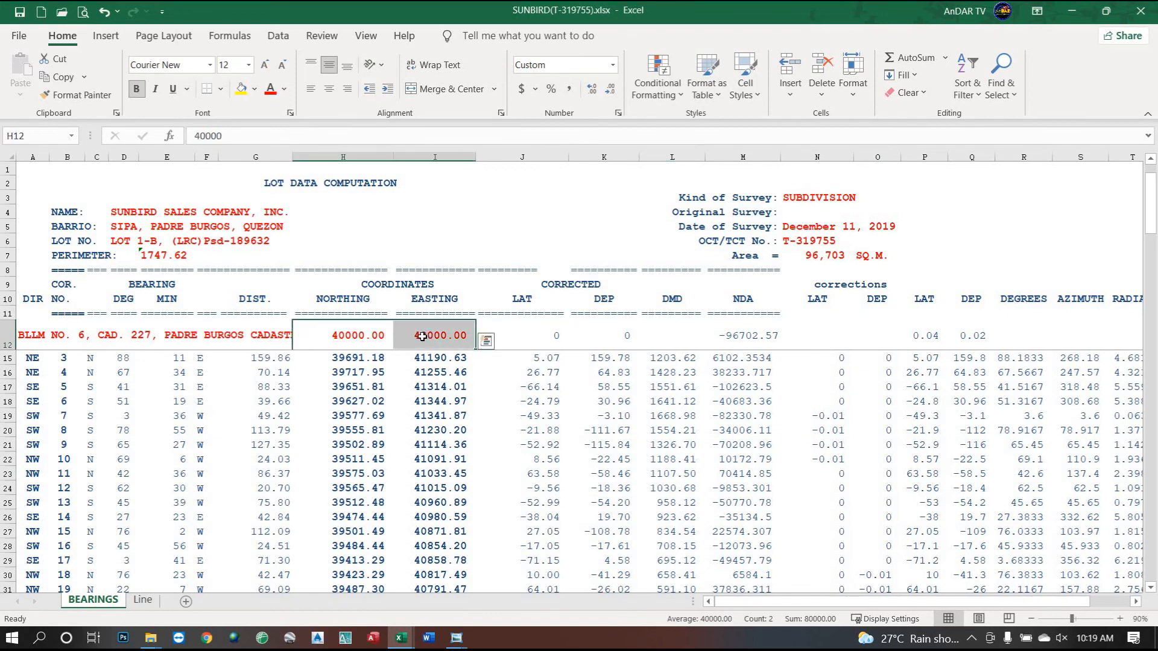
click(423, 336)
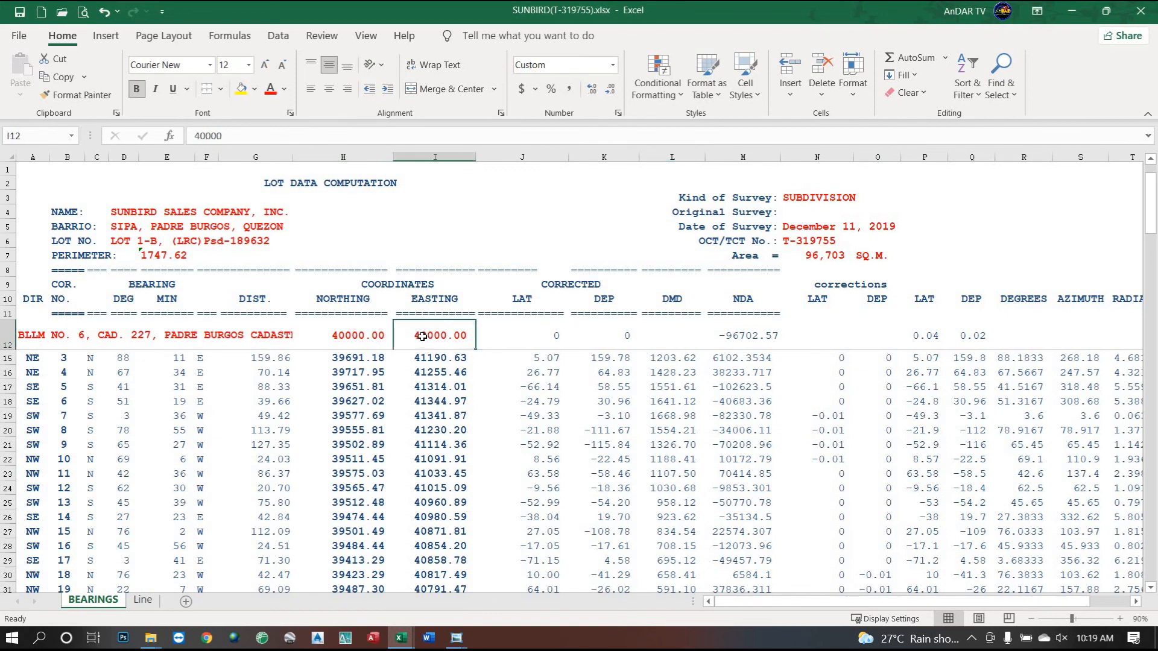
click(369, 341)
click(429, 339)
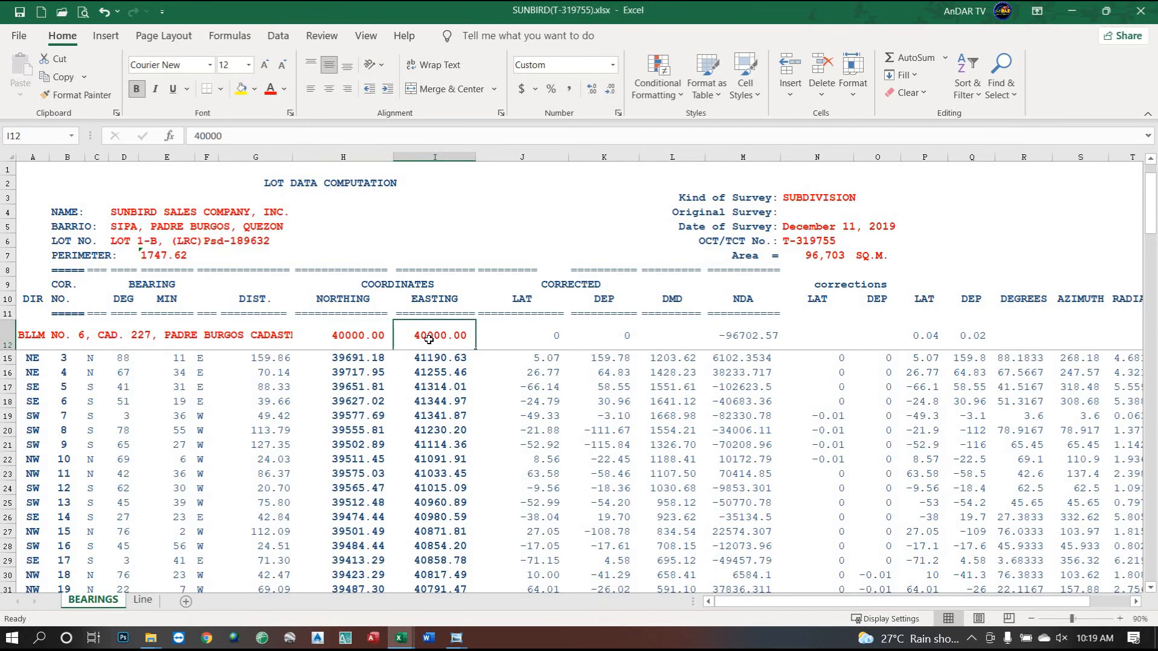
click(373, 339)
click(422, 339)
Bring up the COORDINATES CONVERTER workbook on its GEOG-PTM-UTM sheet.
click(400, 643)
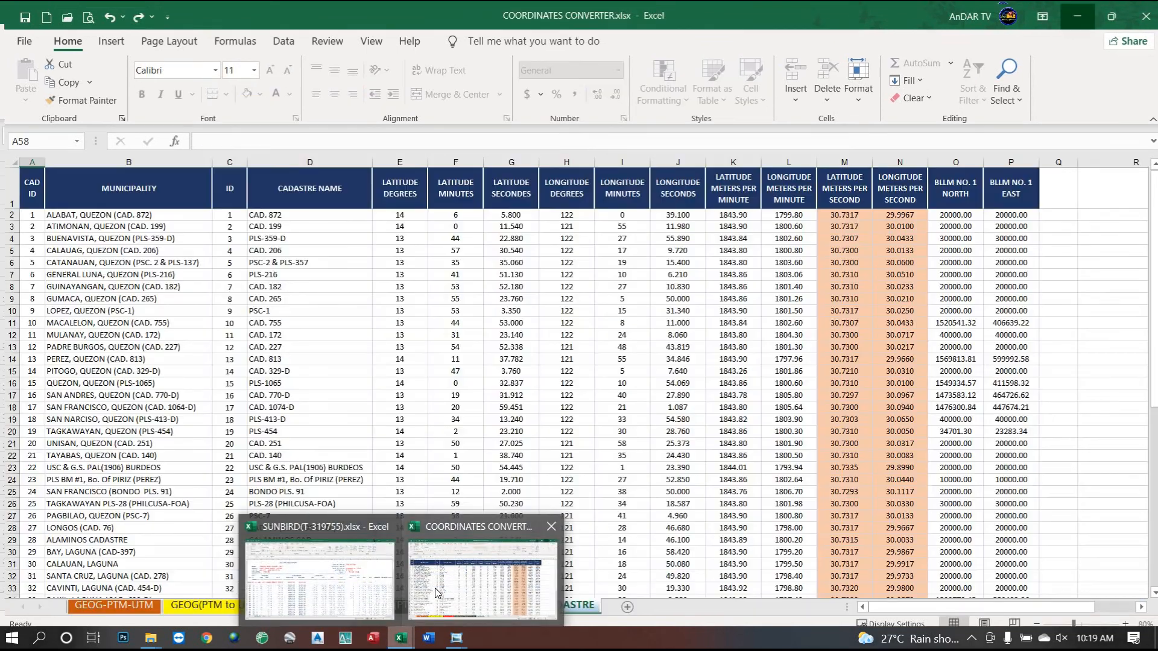
click(435, 590)
click(425, 375)
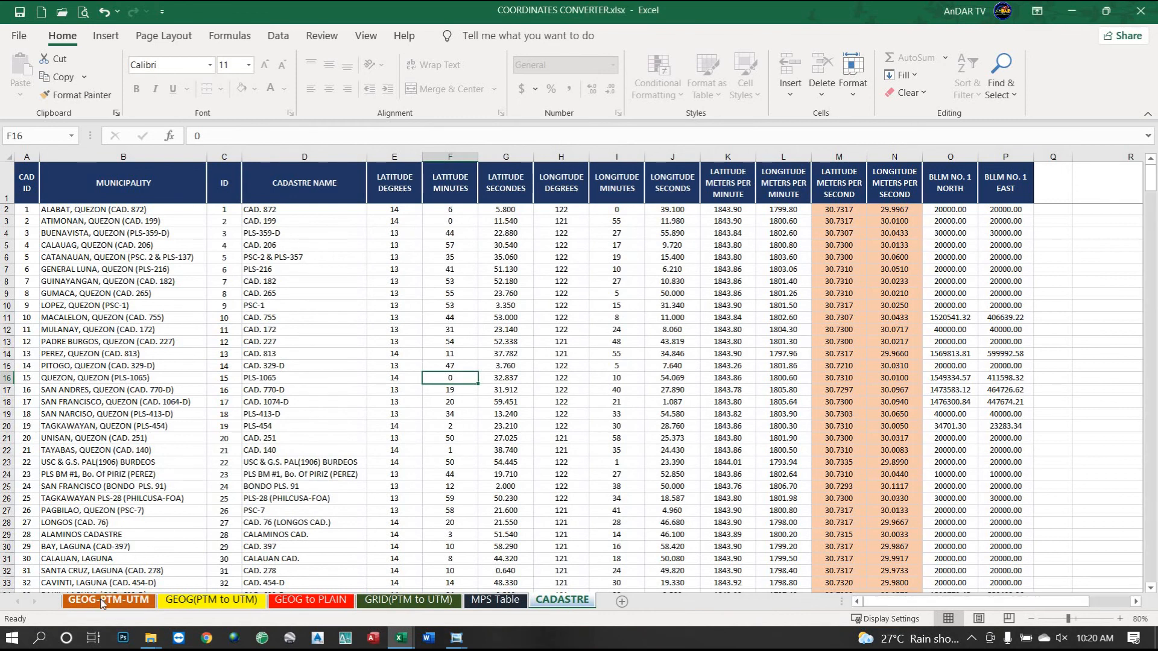
click(106, 600)
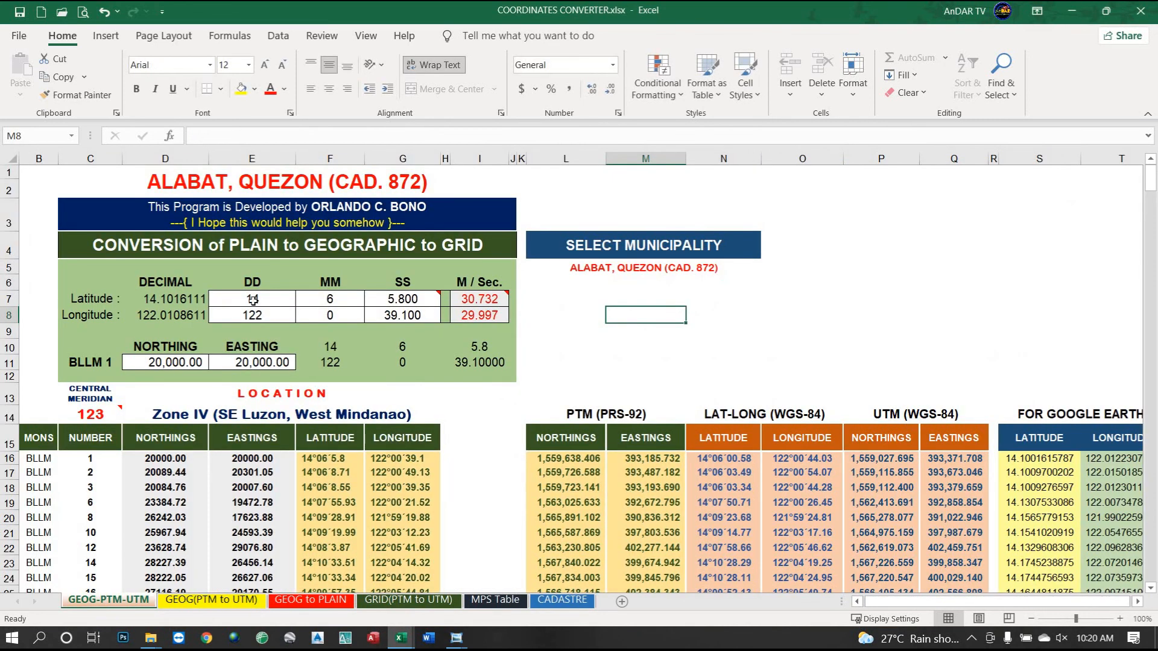
Choose PADRE BURGOS, QUEZON (CAD. 227) as the municipality in cell L5.
click(613, 268)
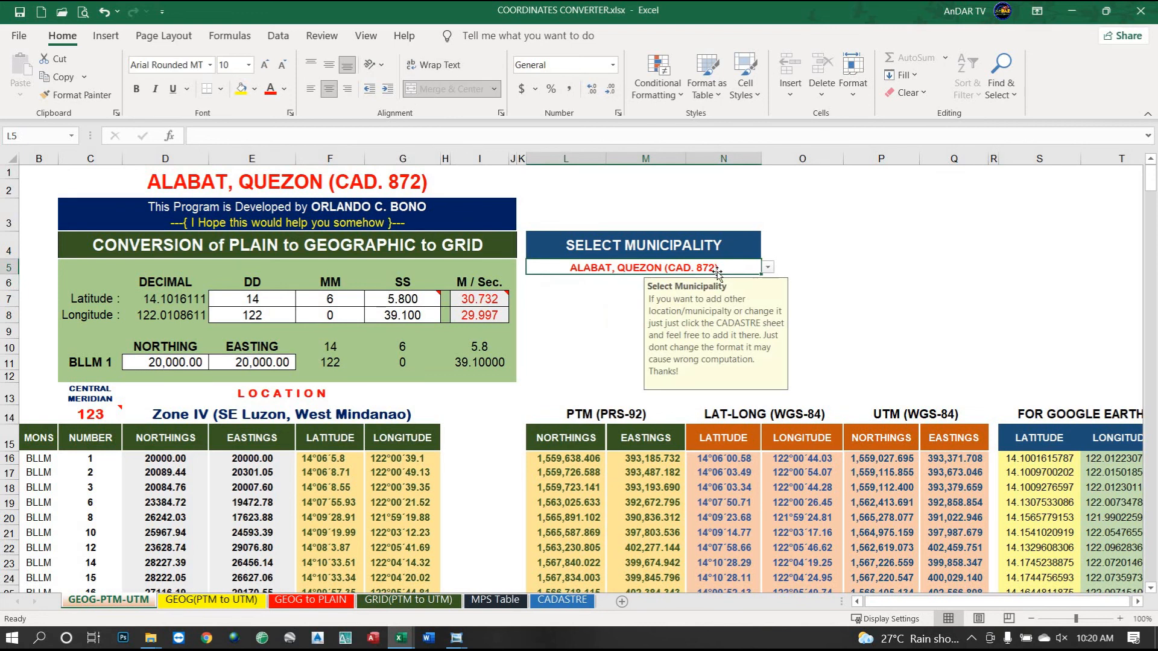
click(768, 269)
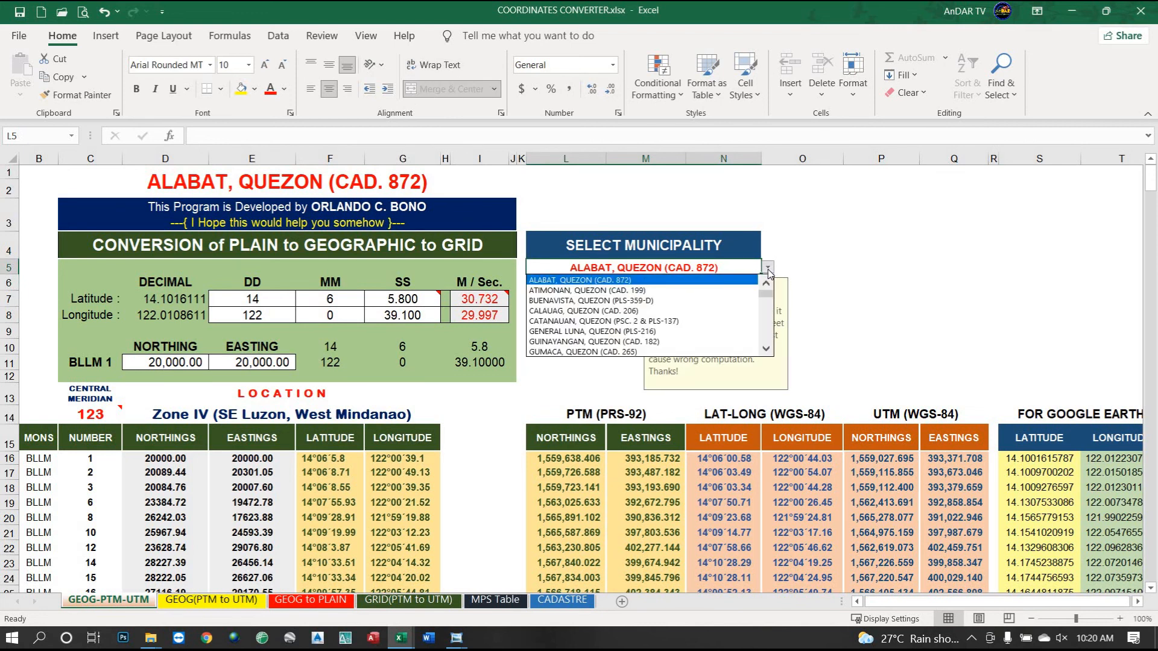
click(766, 350)
click(766, 350)
click(766, 350)
click(766, 350)
click(766, 350)
click(767, 350)
click(766, 350)
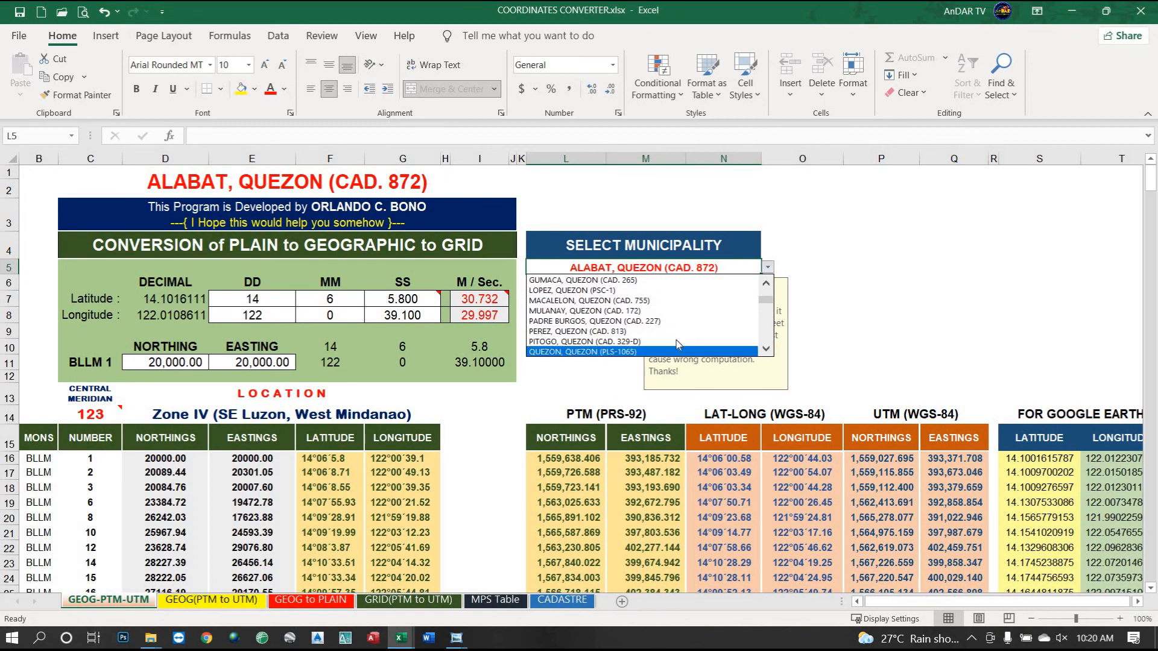
click(640, 322)
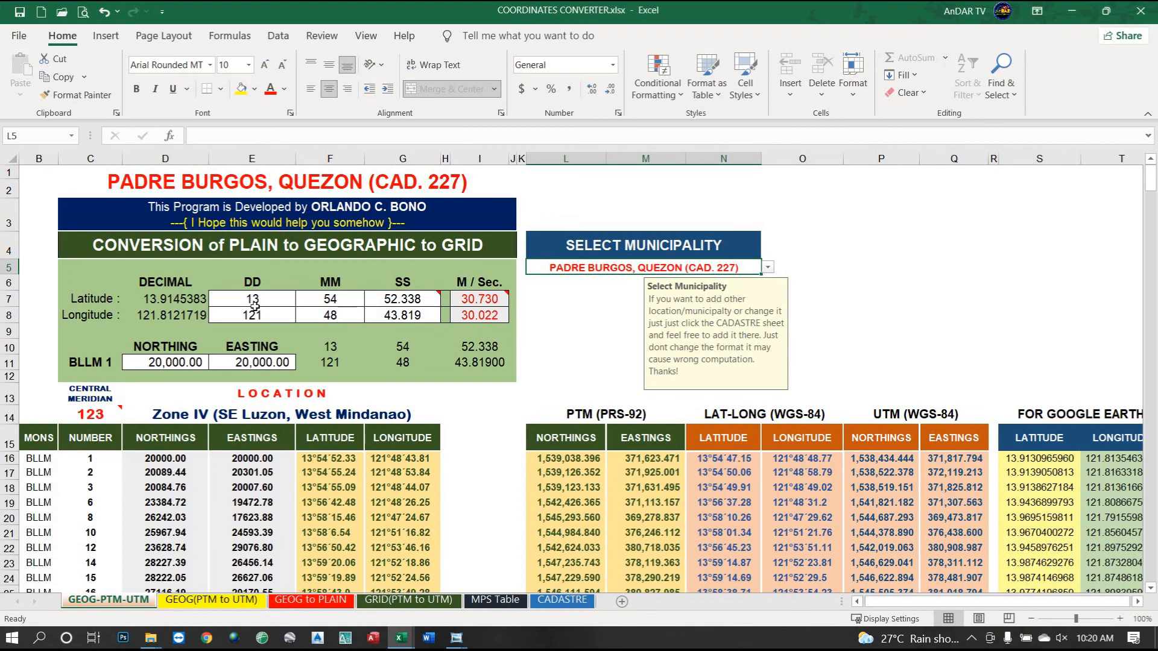
Show the CADASTRE sheet and scroll its 56-entry table down to DOLORES, QUEZON (CAD. 543).
click(563, 600)
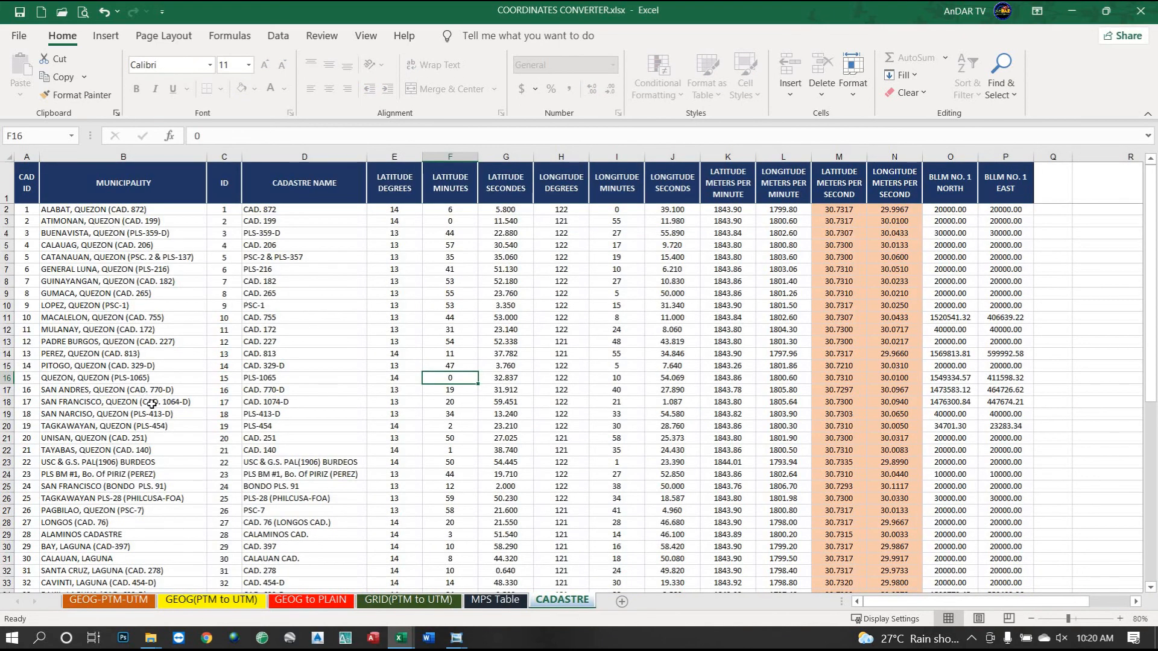
scroll(152, 404, down, 9)
scroll(253, 446, up, 5)
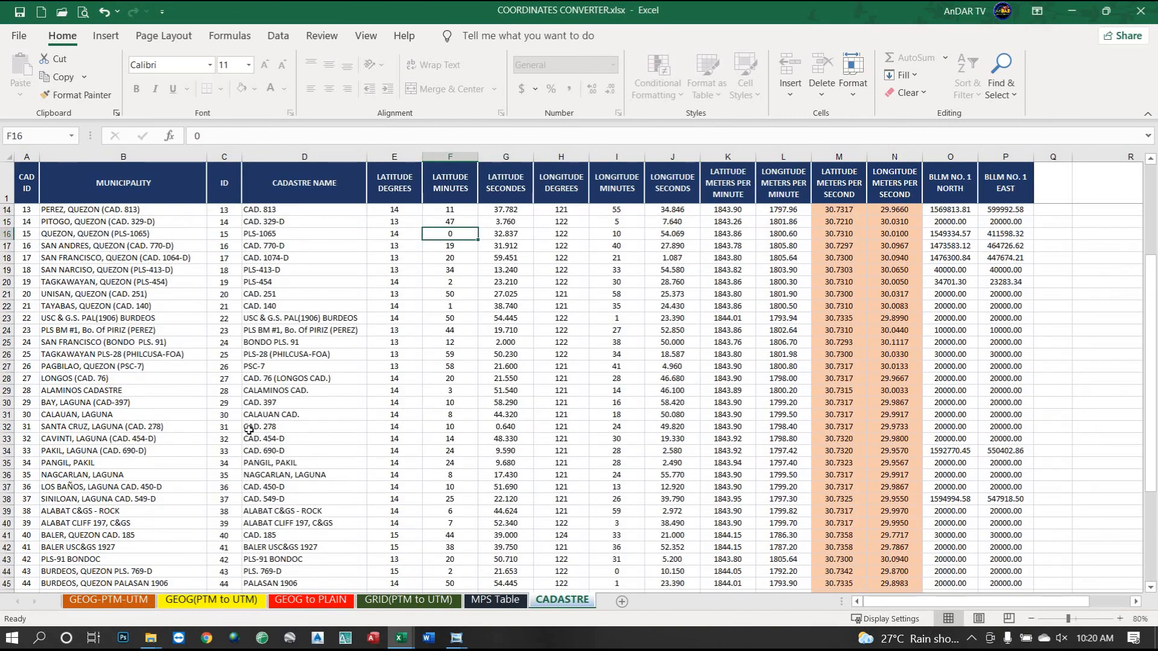
scroll(249, 430, up, 4)
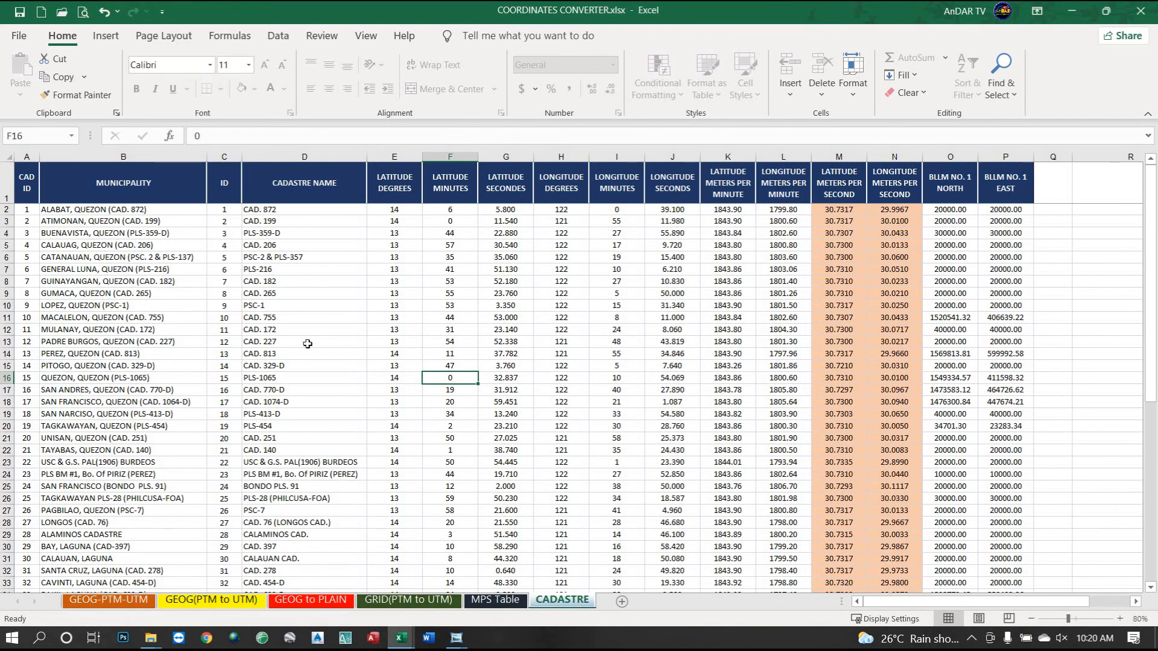
scroll(764, 464, down, 4)
scroll(764, 465, down, 2)
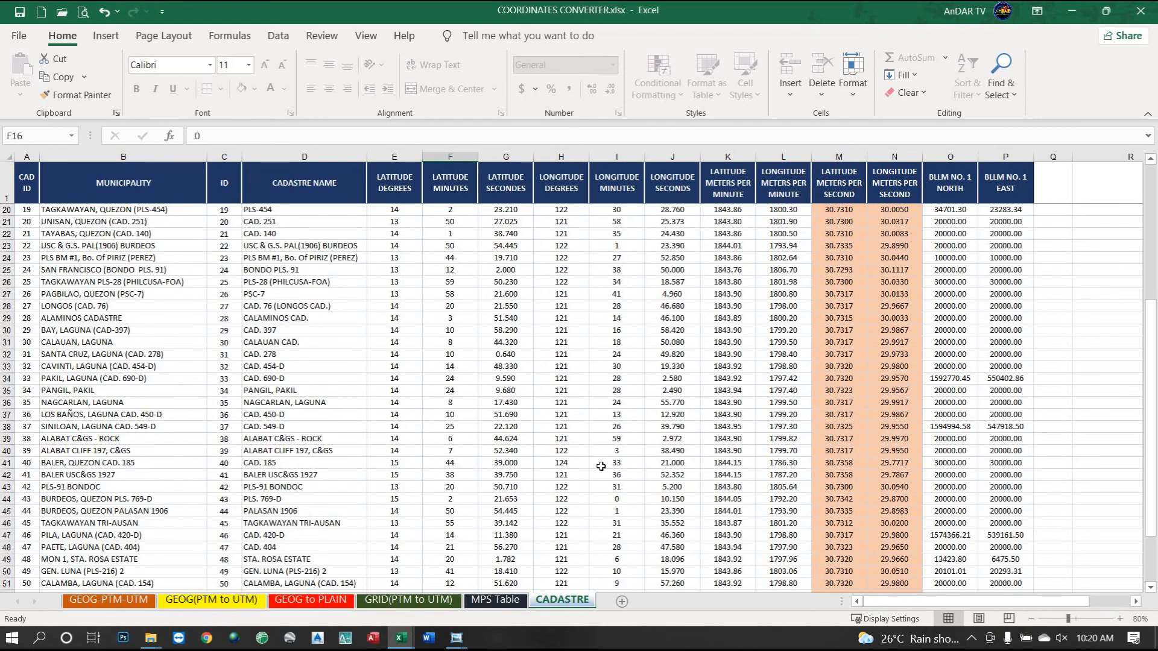
scroll(181, 543, down, 3)
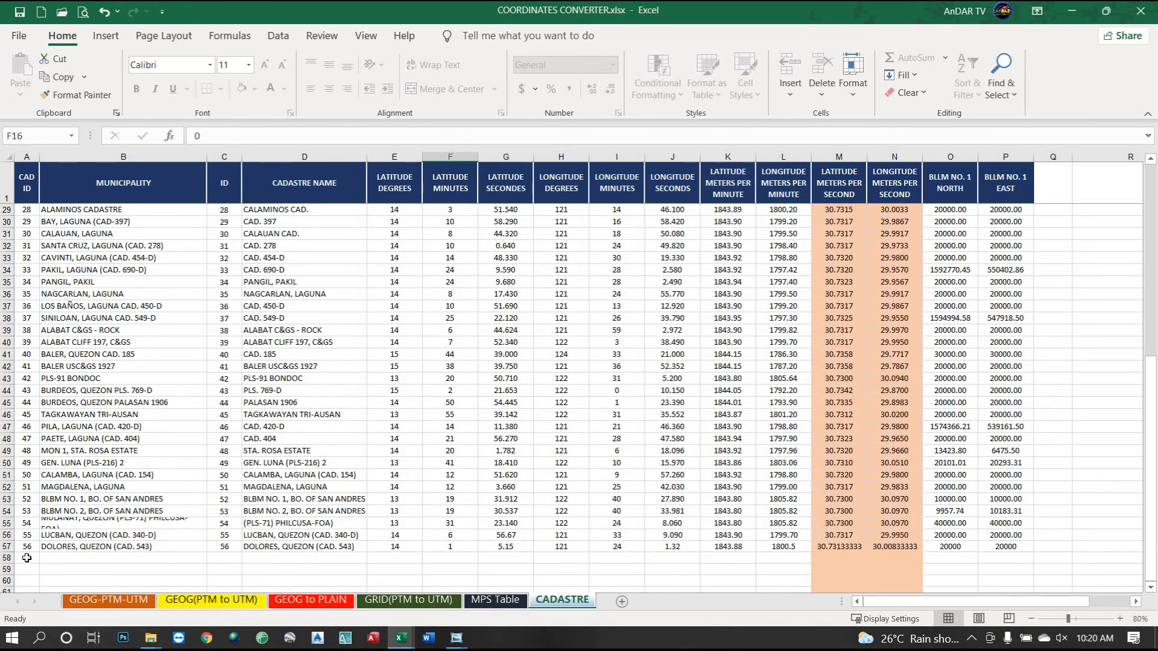
click(27, 558)
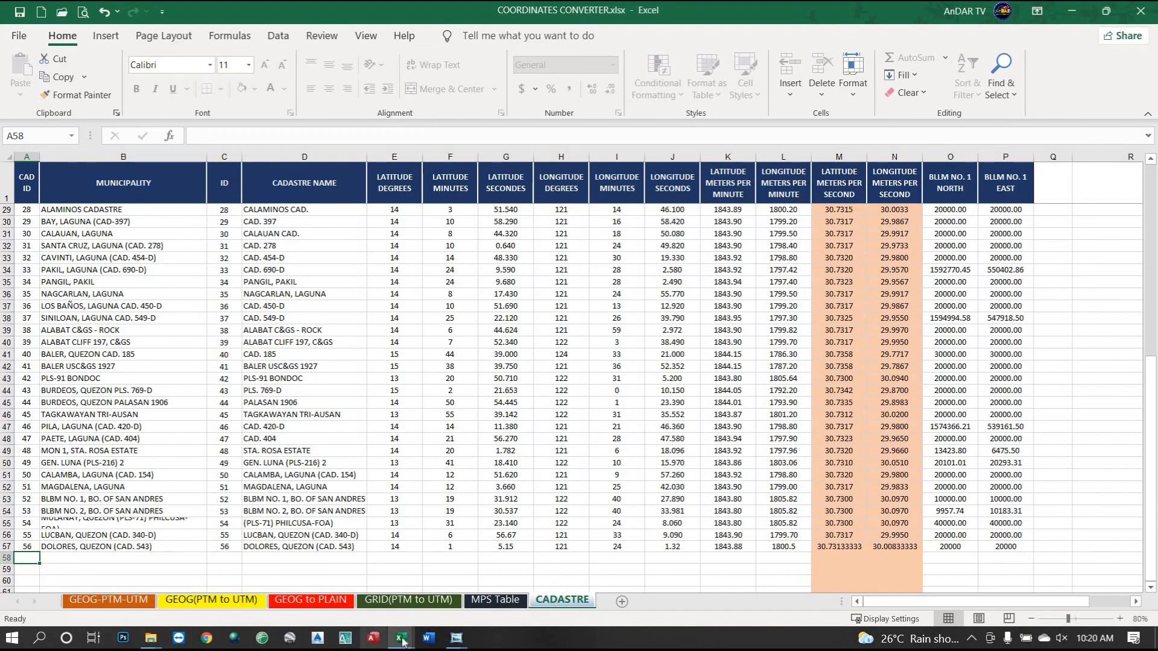
mouse_move(410, 640)
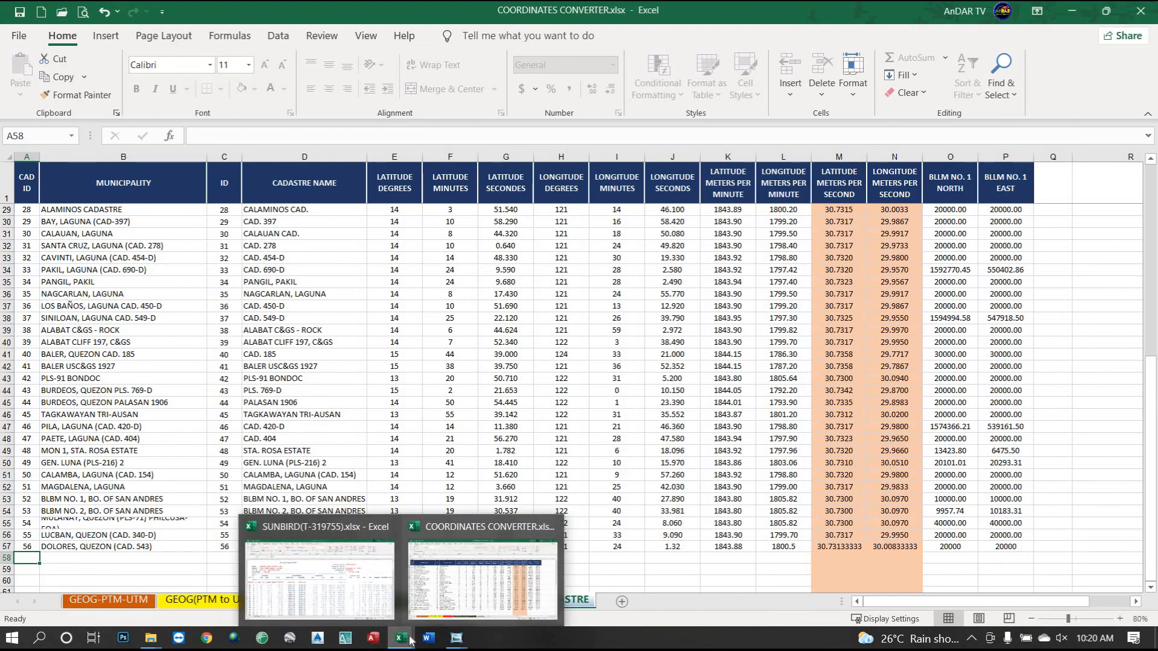
Bring the 001.jpg scan over the spreadsheet, resize its window and pan to its right side.
mouse_move(456, 638)
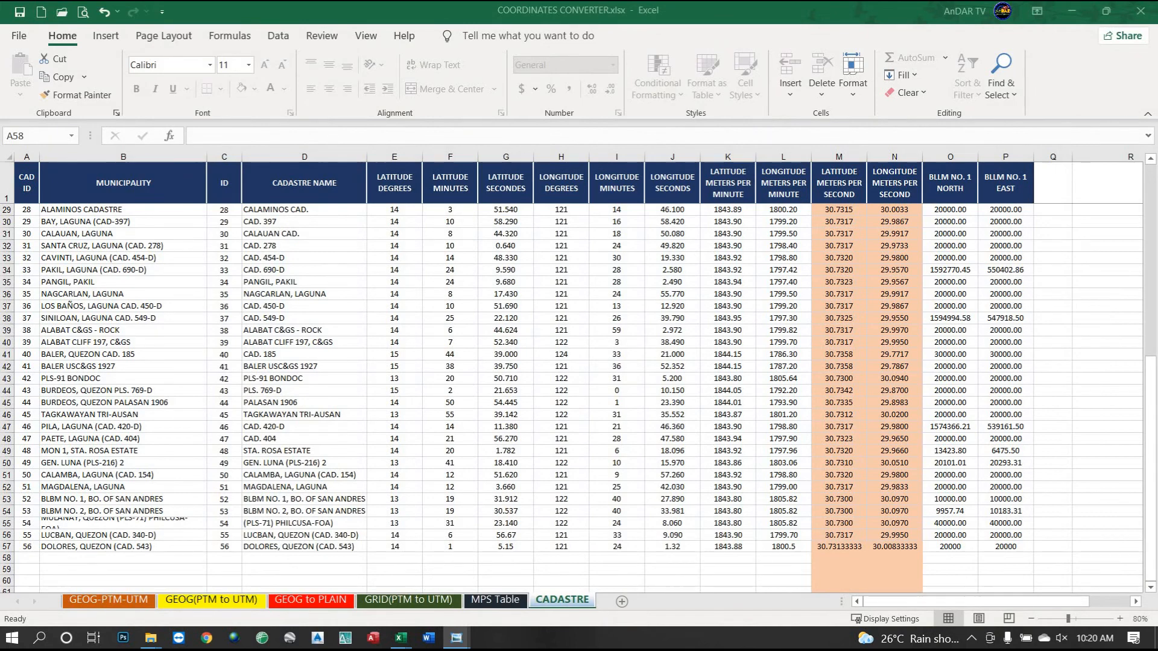
drag(1157, 159, 751, 99)
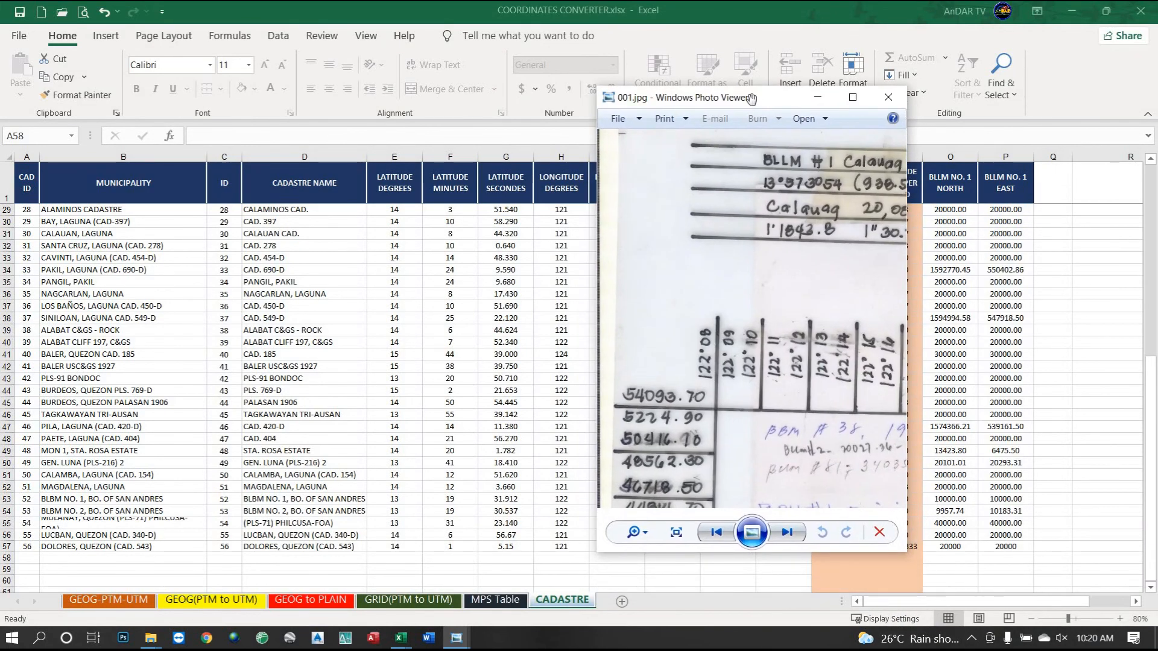
double_click(751, 99)
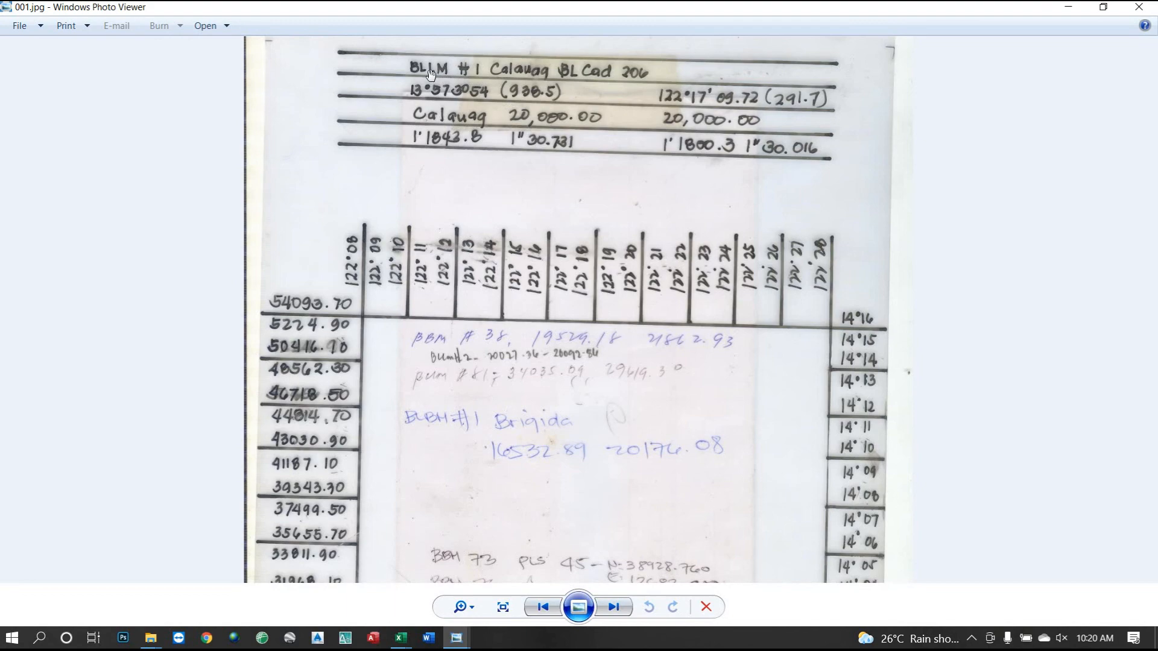
click(1105, 11)
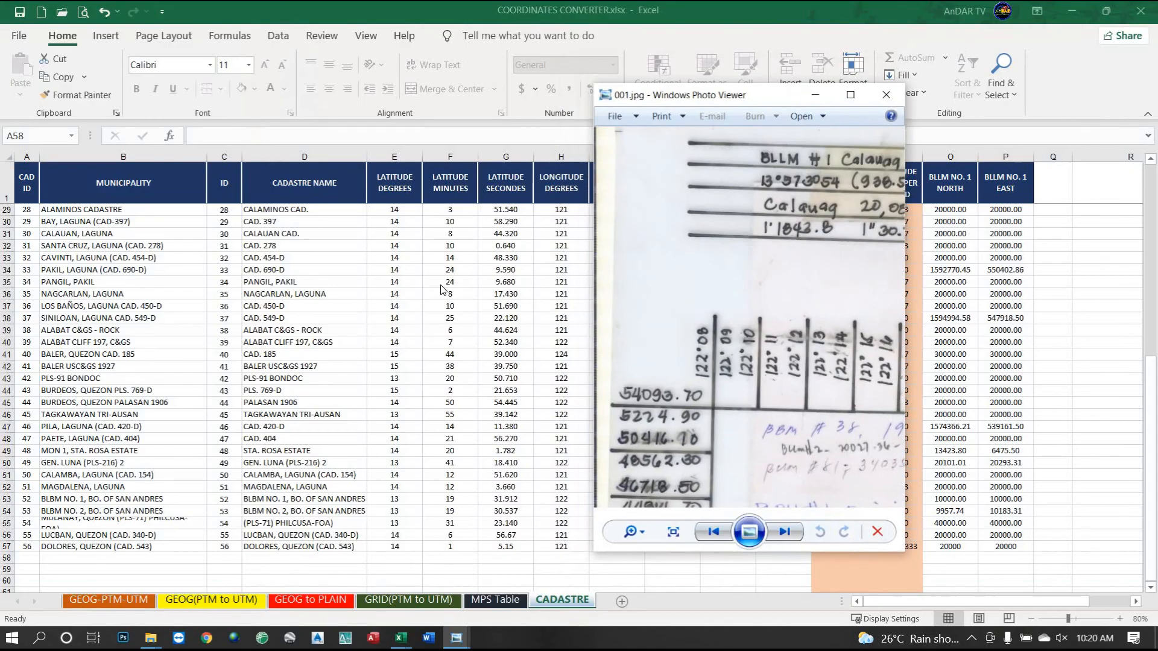
drag(687, 91, 664, 3)
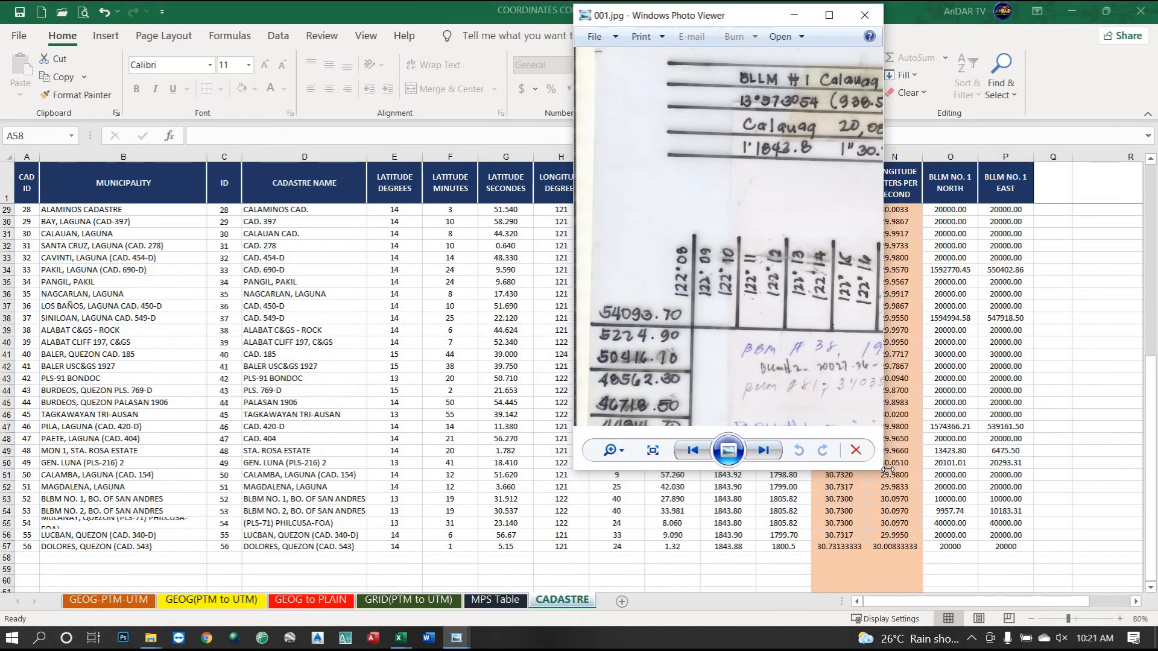
drag(937, 515, 1152, 626)
drag(984, 266, 912, 294)
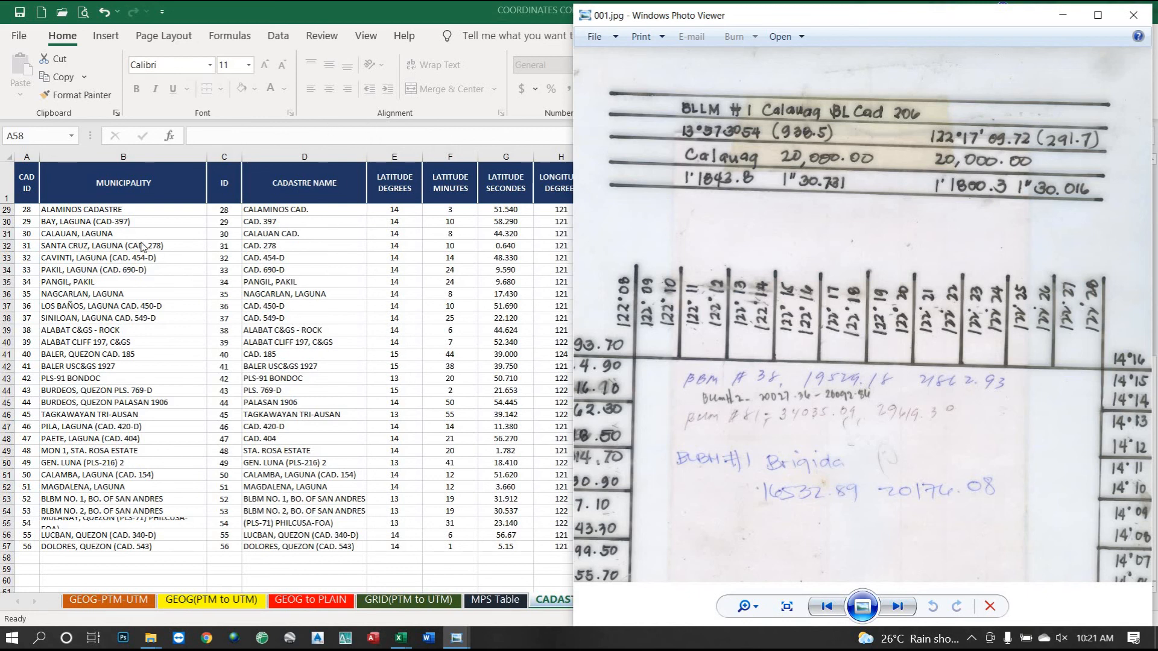
Minimize the 001.jpg scan viewer, bring it back once, then put it away.
scroll(174, 333, up, 3)
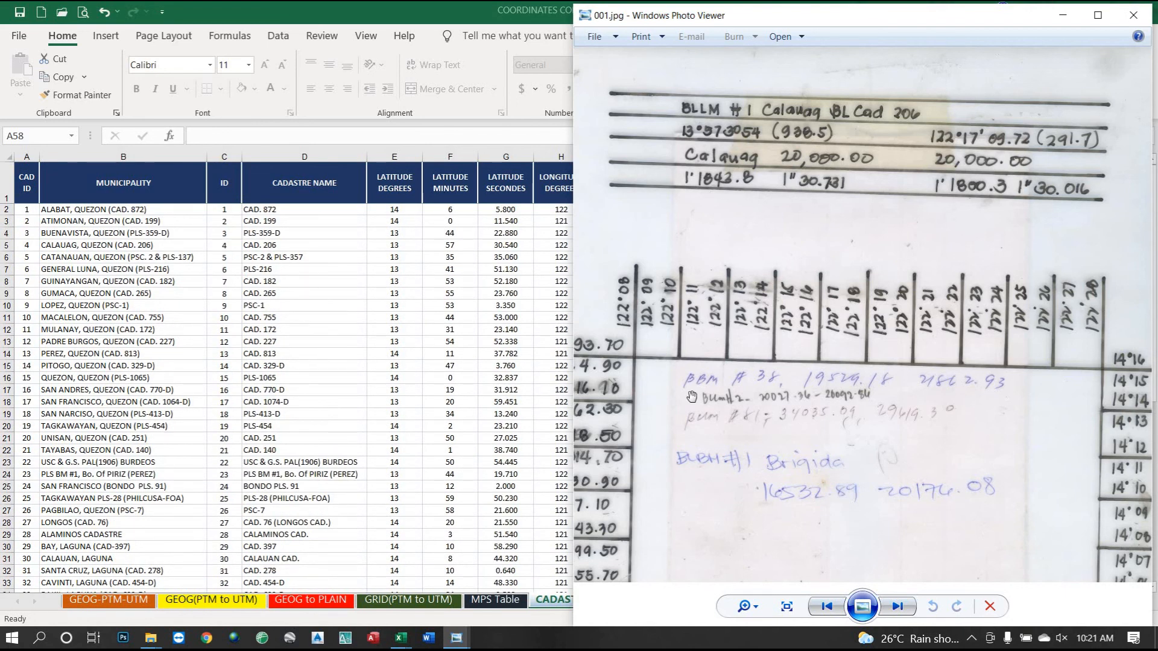
click(463, 644)
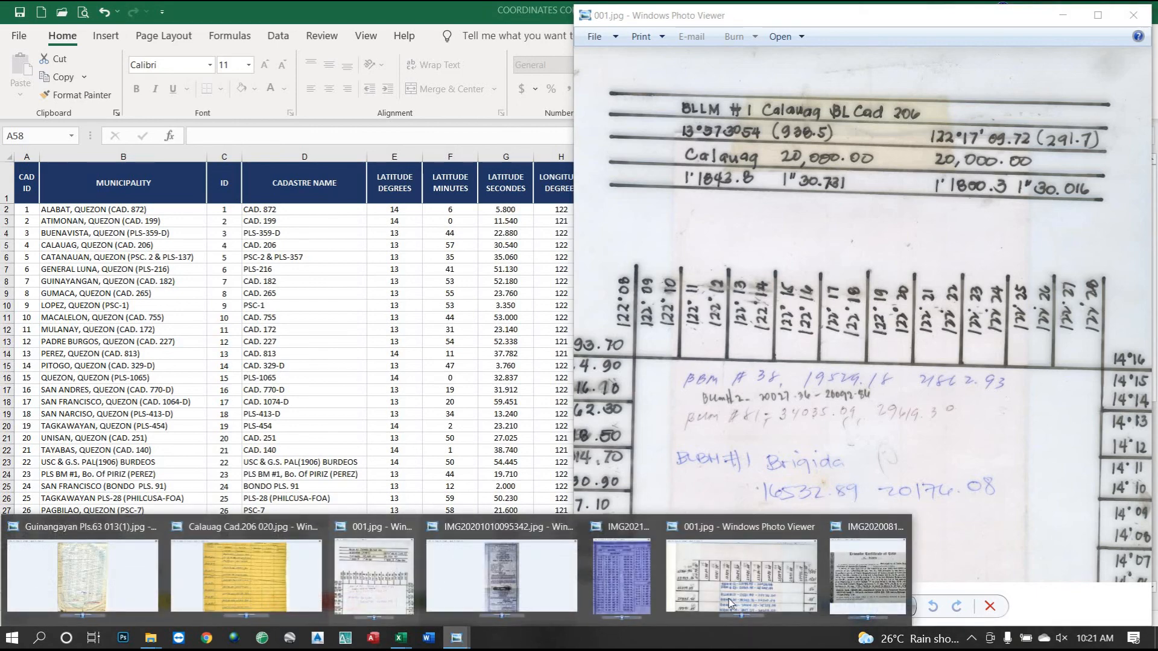
mouse_move(729, 600)
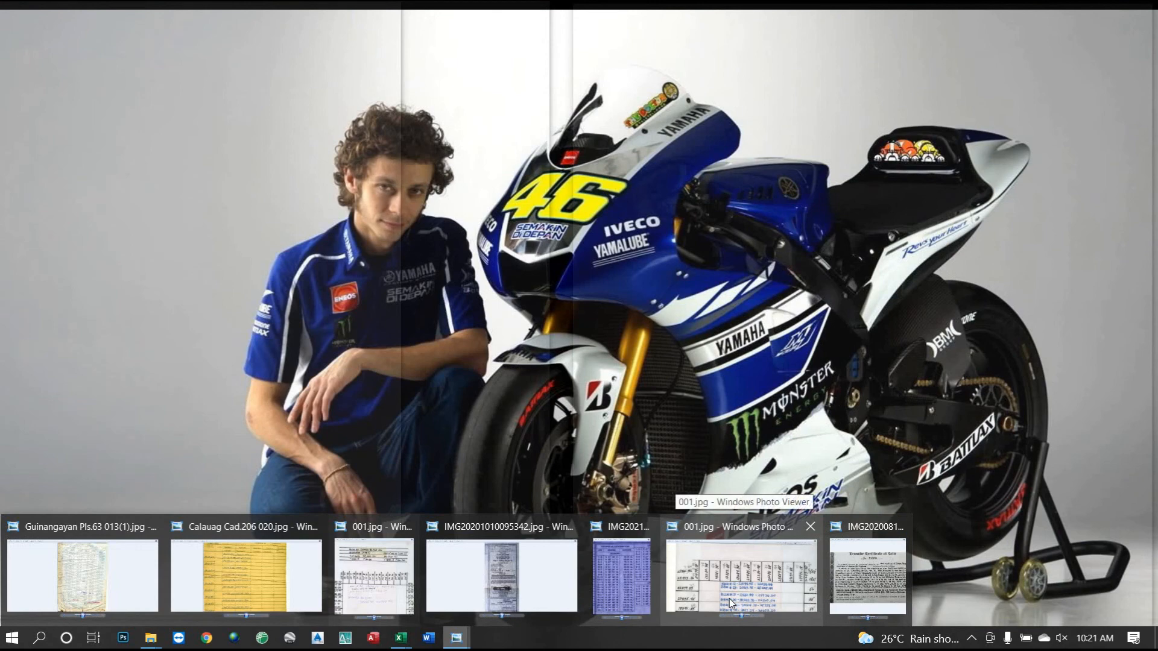
click(730, 600)
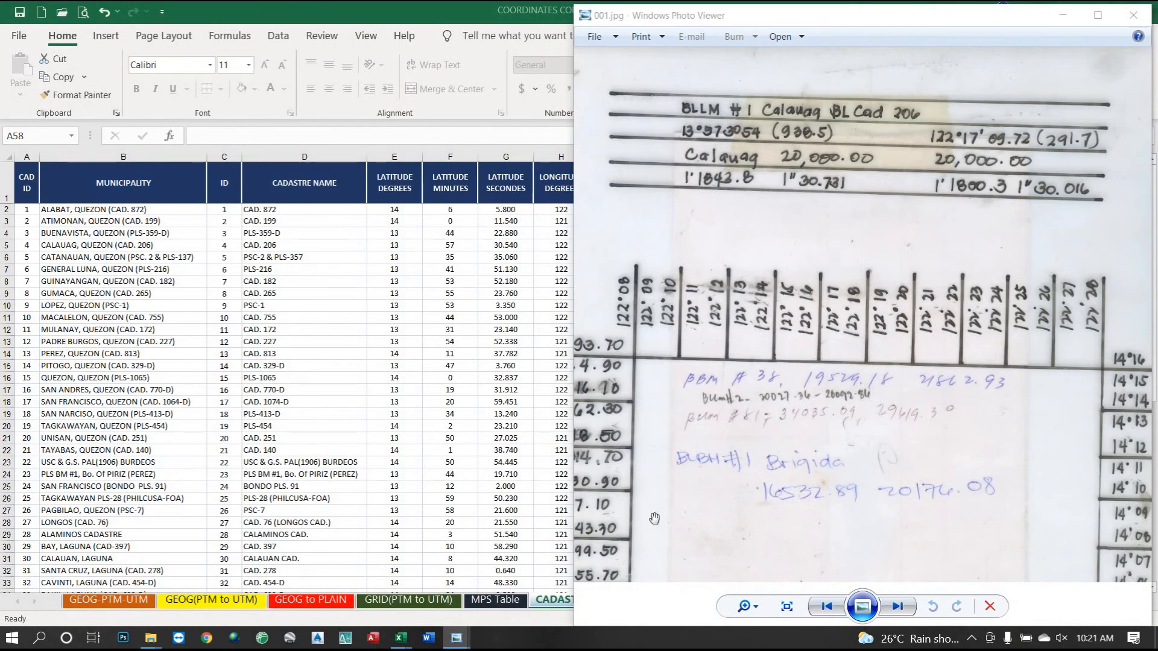
click(1066, 17)
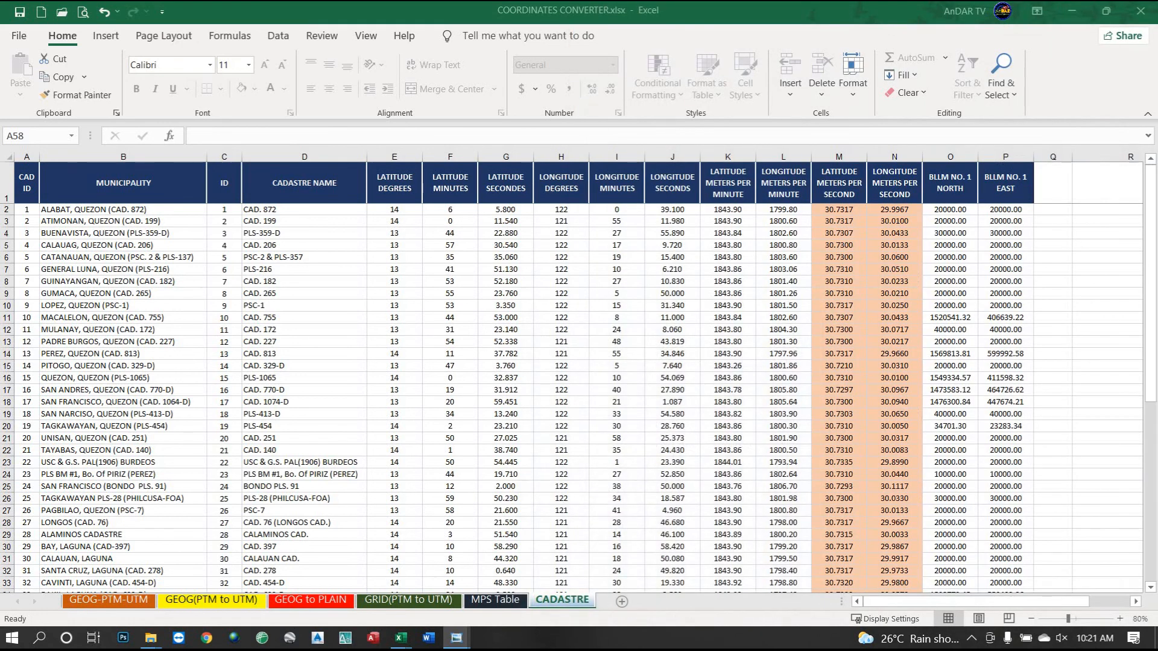
Enlarge the scan viewer, pan to the P. Burgos Cad. 227 BLLM #1 header, then pick PADRE BURGOS in Excel.
drag(1048, 219, 604, 17)
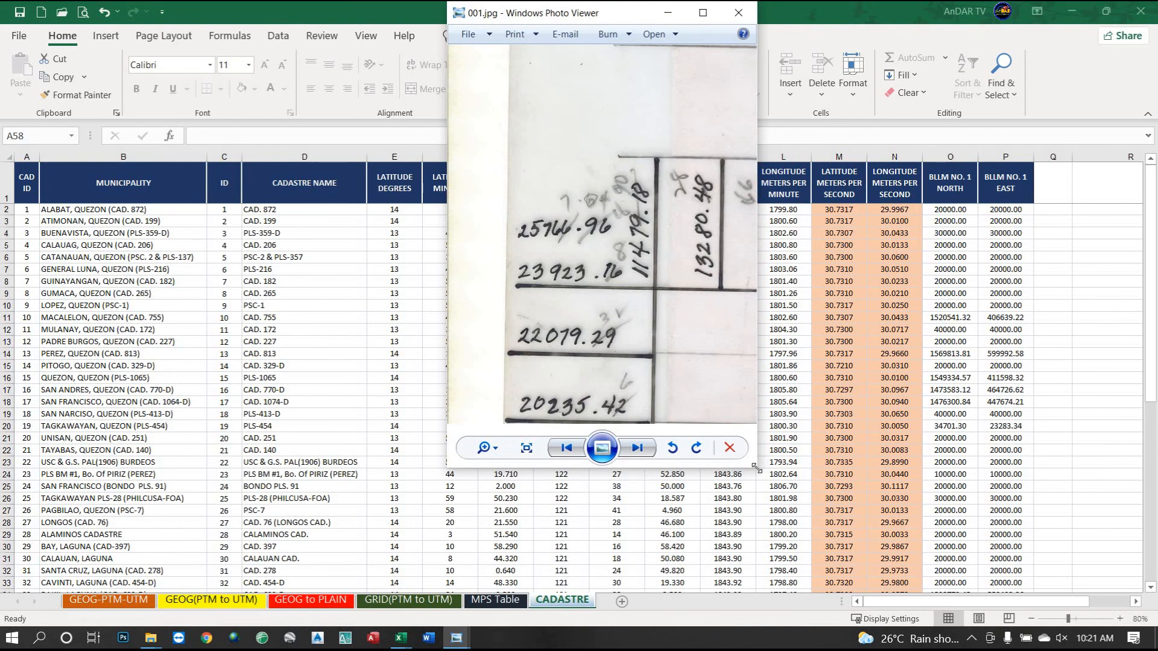
drag(984, 545, 1152, 621)
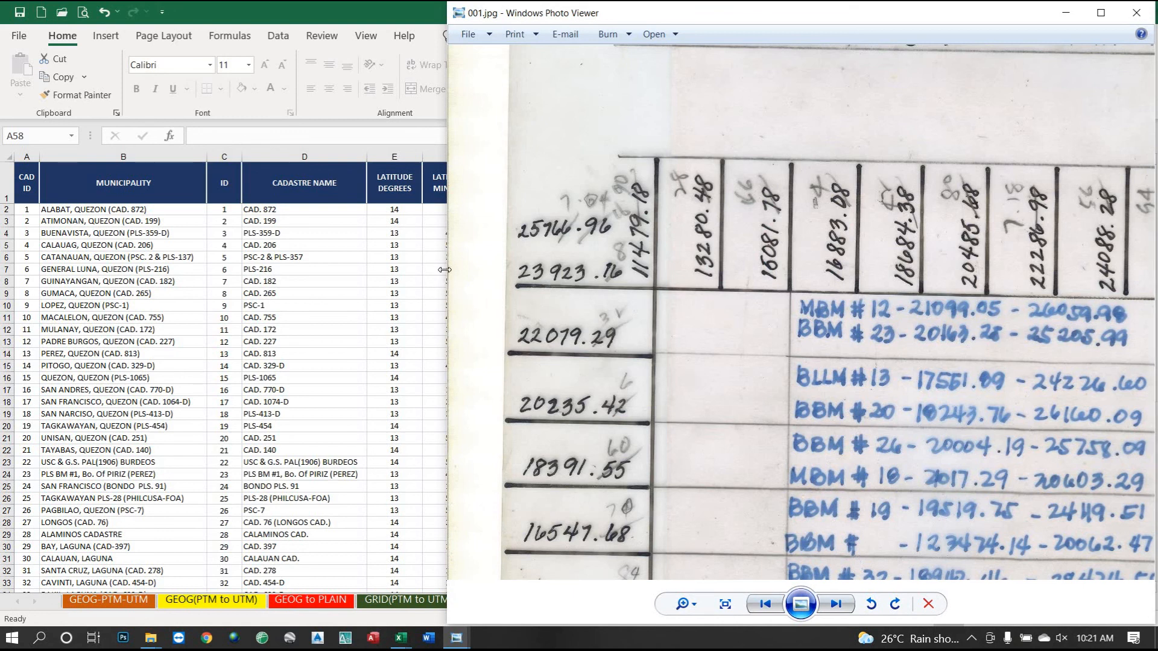
drag(456, 273, 538, 273)
drag(852, 306, 771, 464)
drag(794, 309, 678, 336)
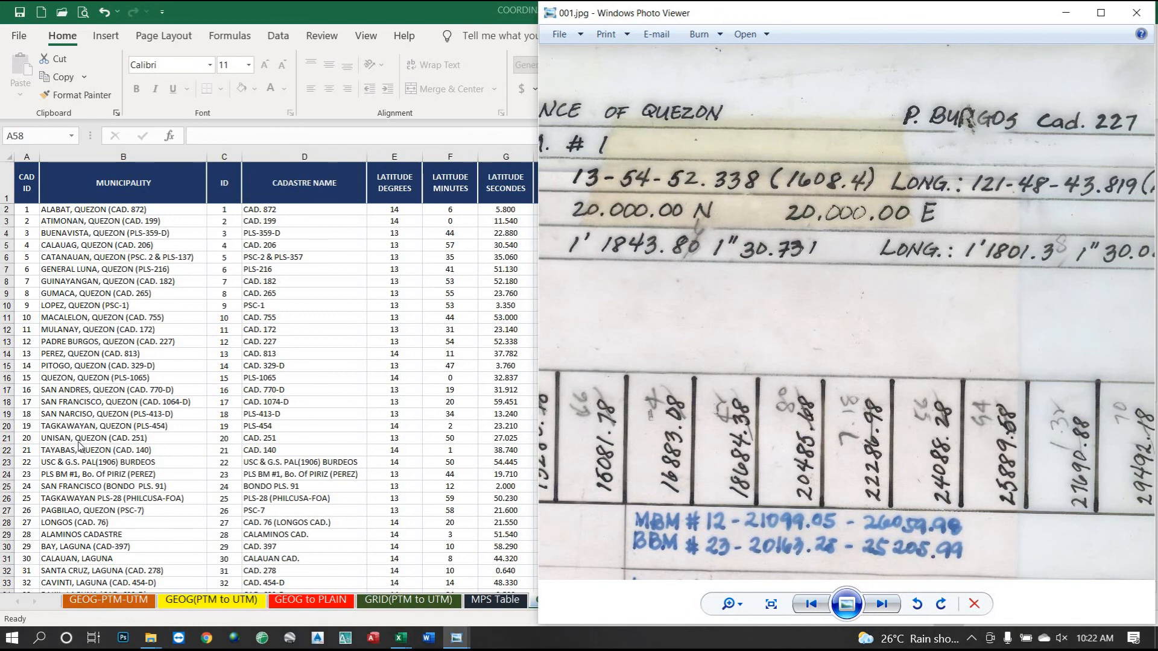
click(71, 344)
click(71, 345)
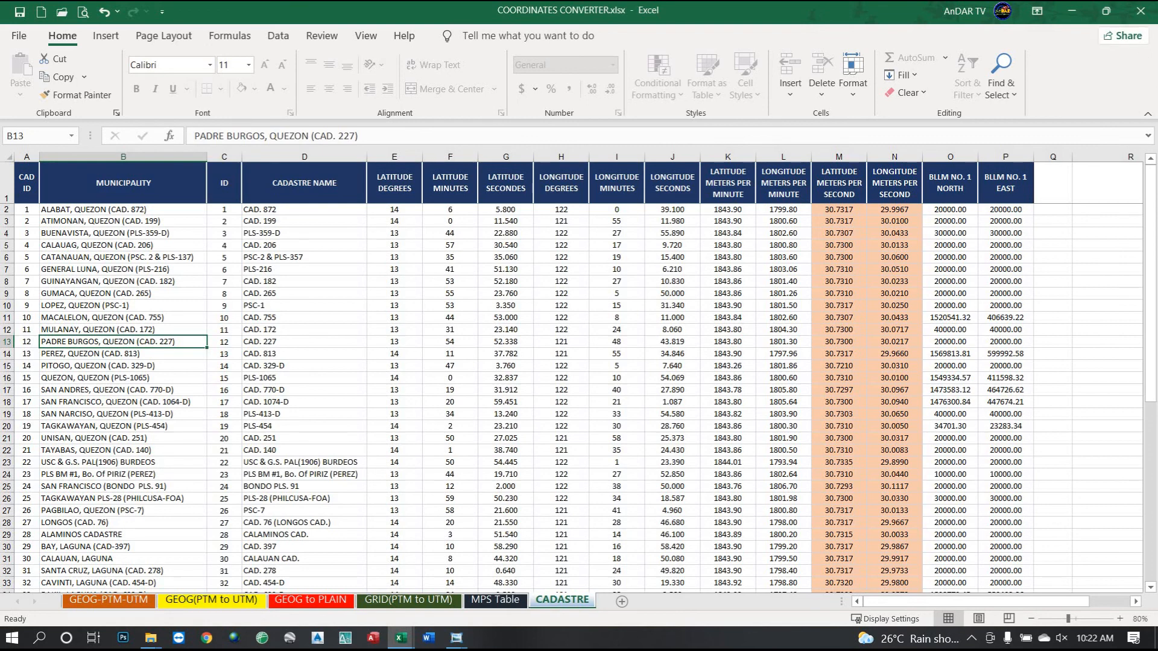
Restore Excel into a narrower, taller window at the top-left beside the scan.
click(1106, 10)
drag(423, 106, 321, 17)
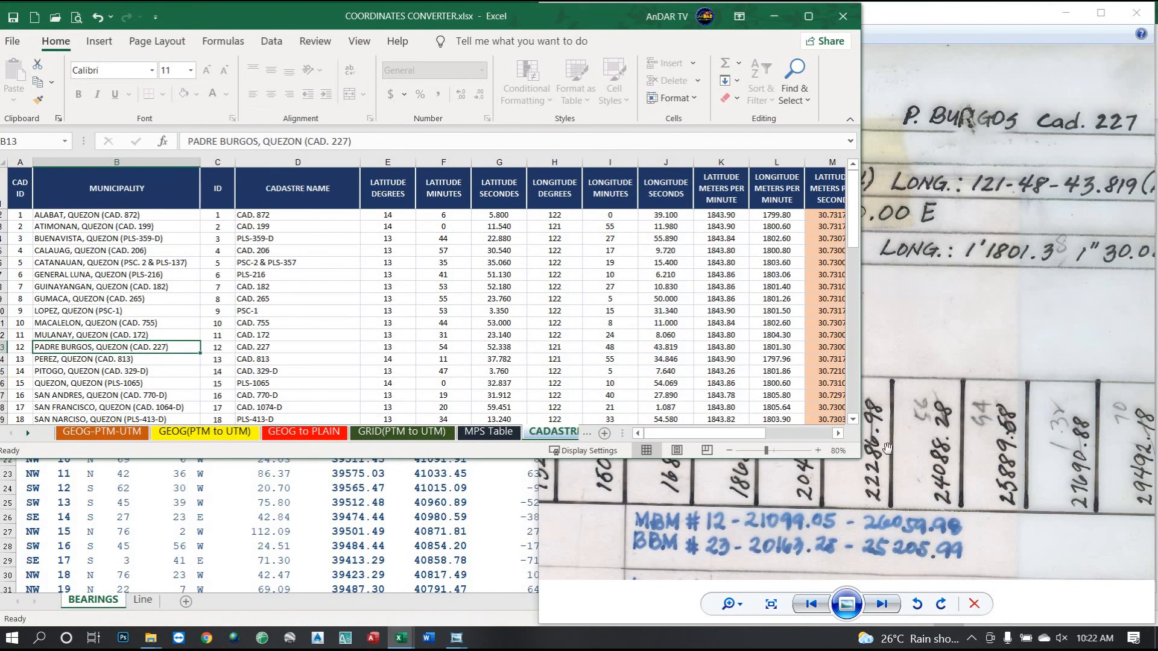
drag(861, 458, 632, 621)
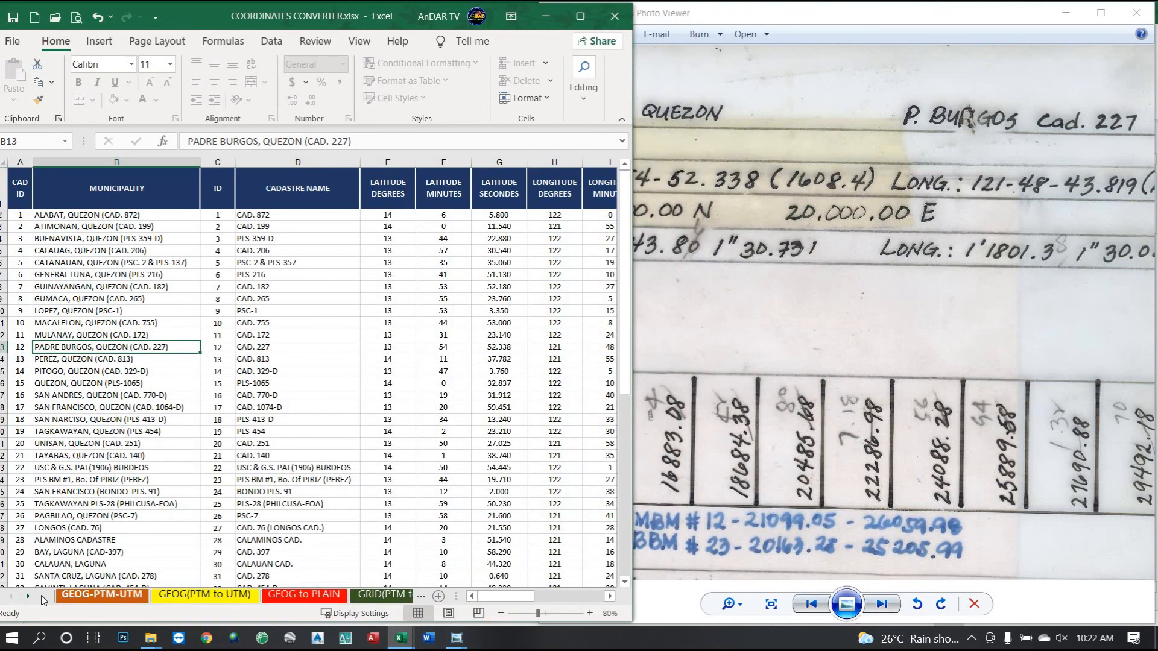
Switch from GEOG-PTM-UTM to the CADASTRE sheet and scroll its table.
click(84, 598)
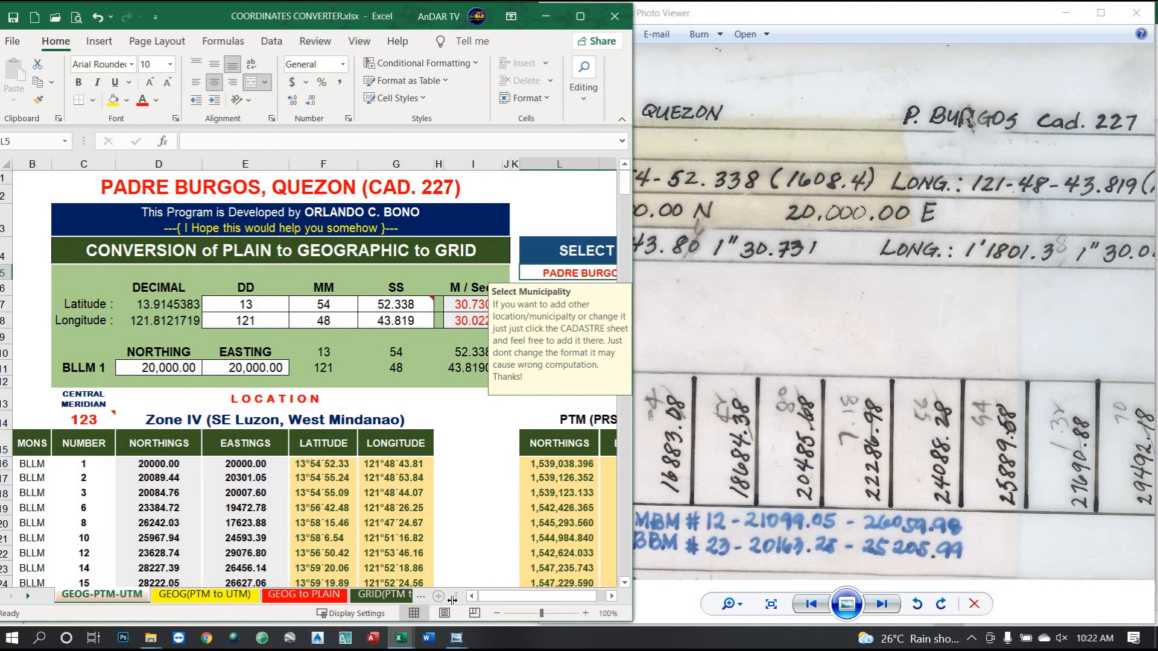
click(28, 596)
click(28, 596)
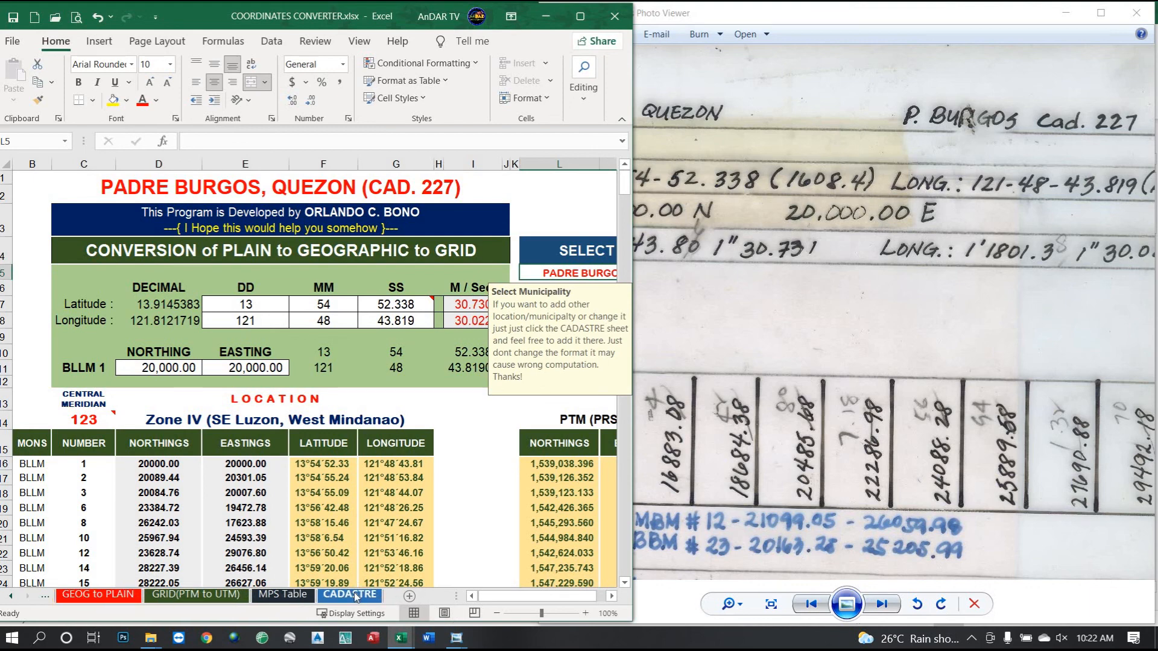
click(373, 595)
scroll(212, 470, down, 10)
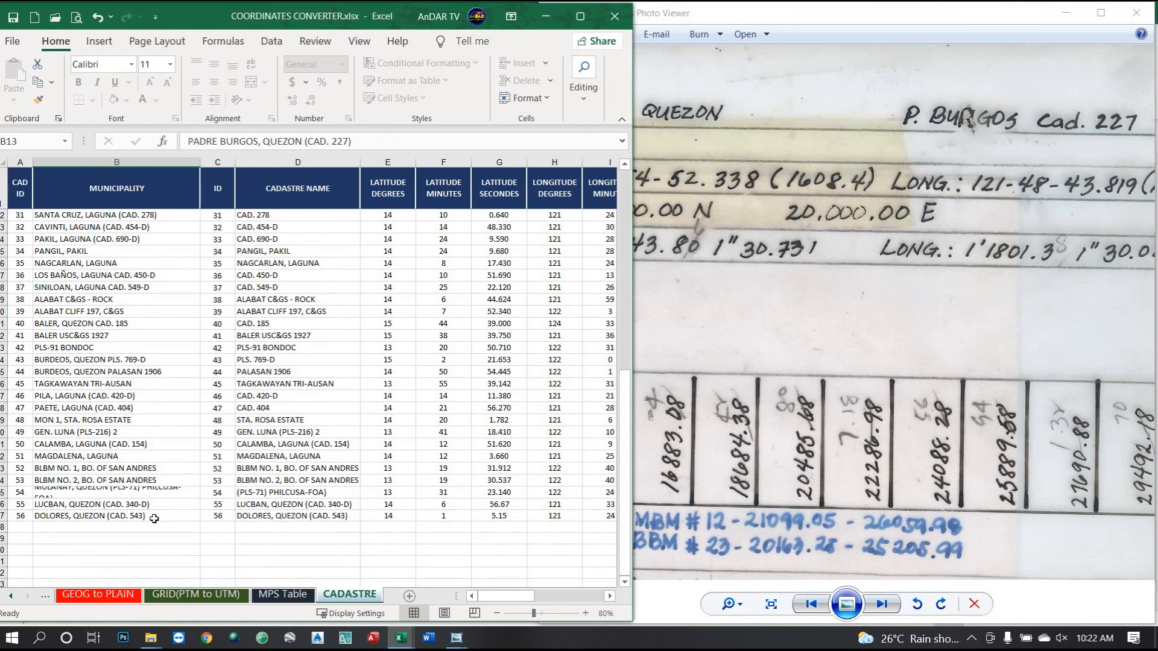
Pan the scan to the right and bring the spreadsheet back in front.
click(791, 304)
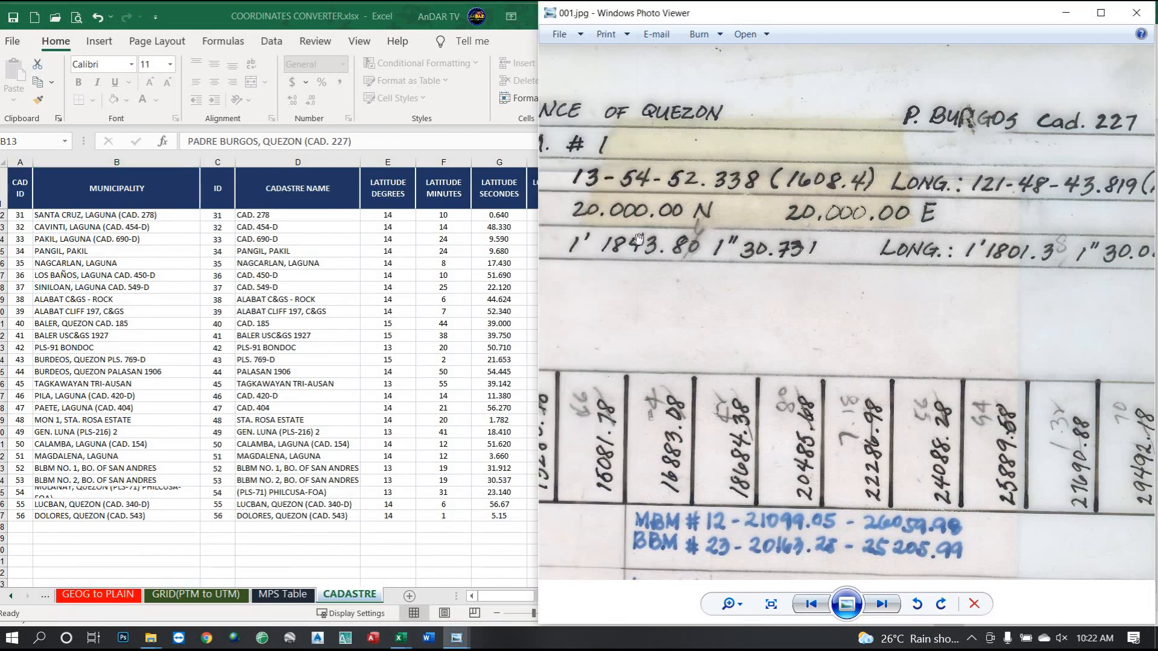
click(22, 527)
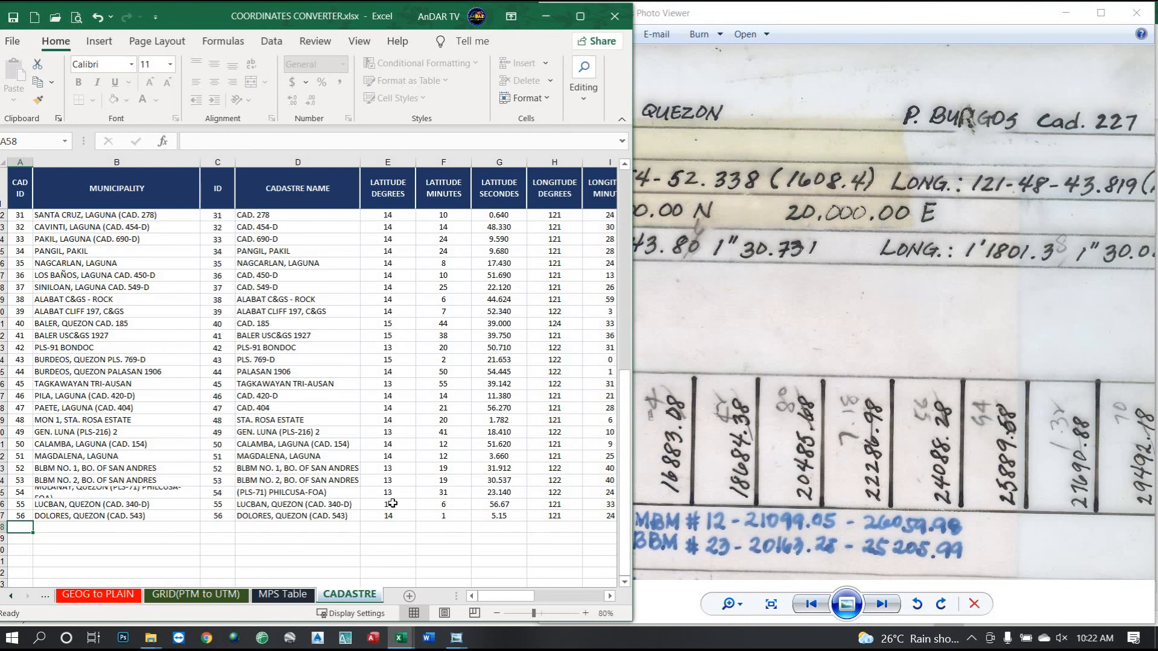
drag(679, 233, 813, 240)
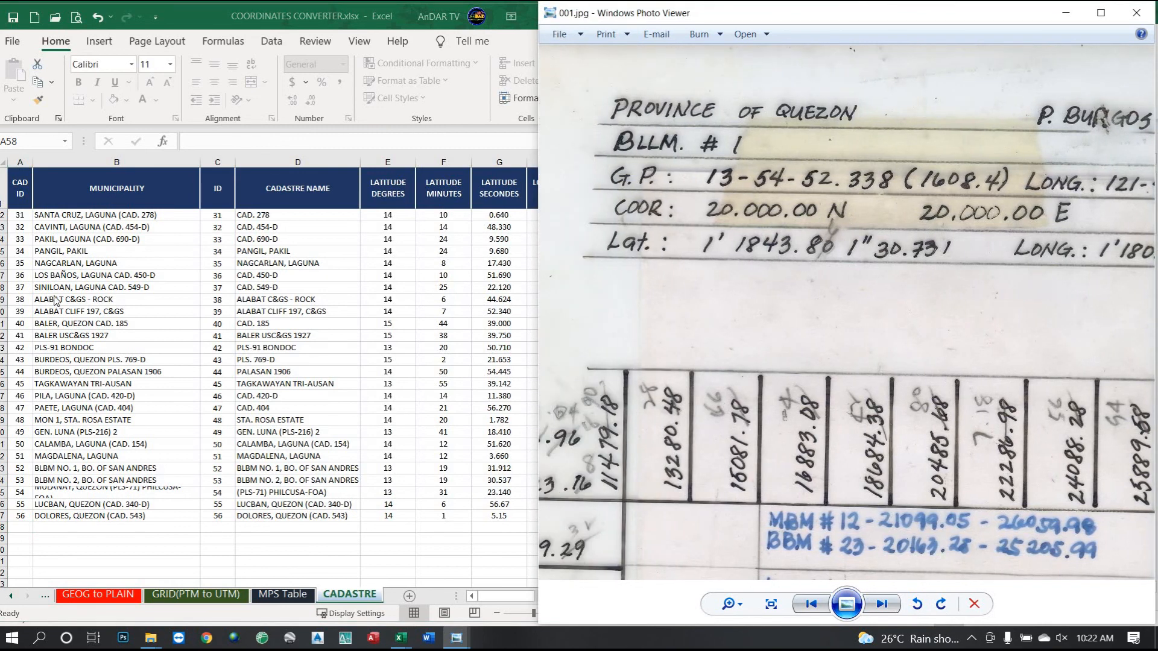
scroll(59, 322, up, 10)
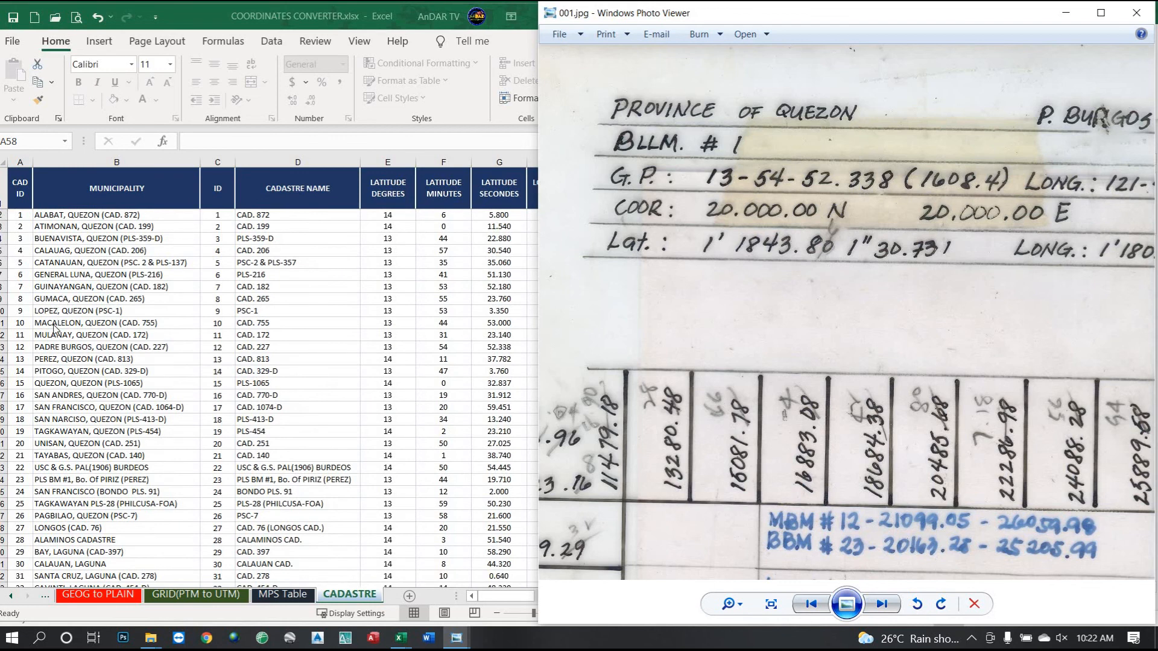
click(59, 350)
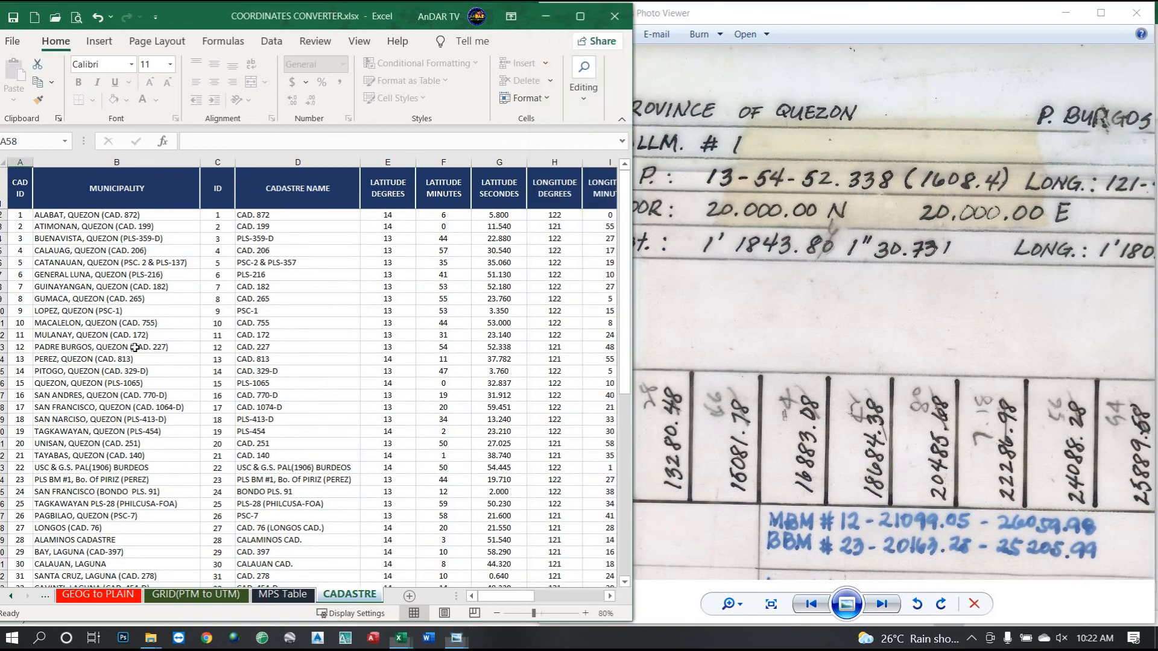
Check PADRE BURGOS ID 12, CAD. 227 and latitude 13-54-52.338, then reveal the longitude columns.
click(219, 349)
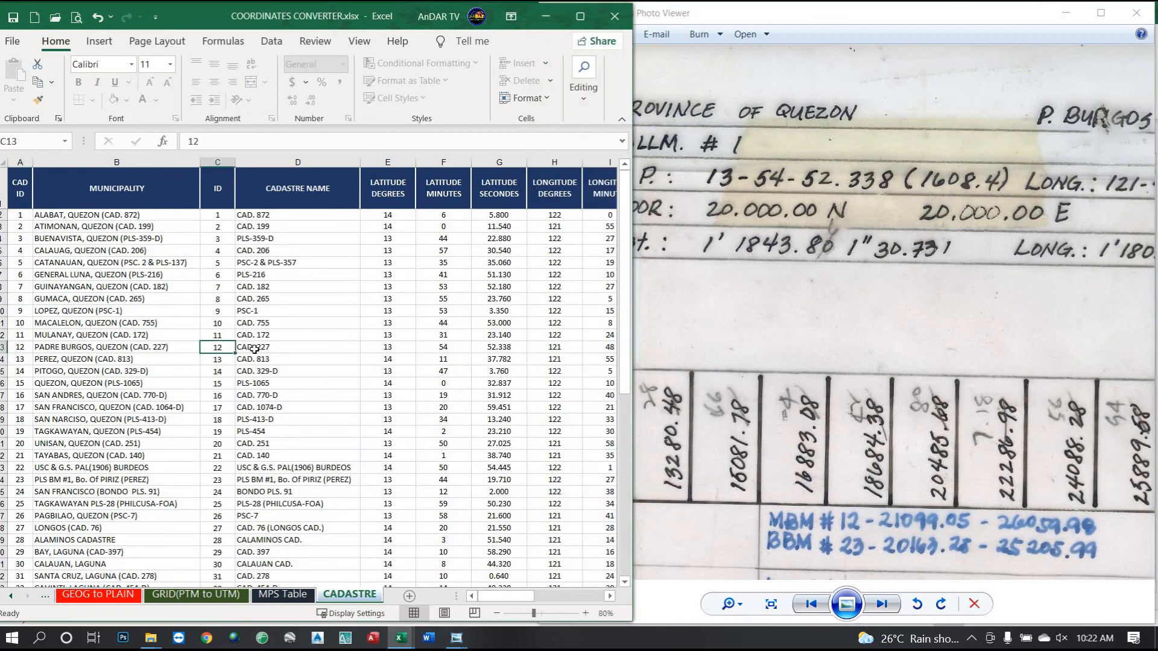
click(254, 349)
scroll(848, 485, down, 5)
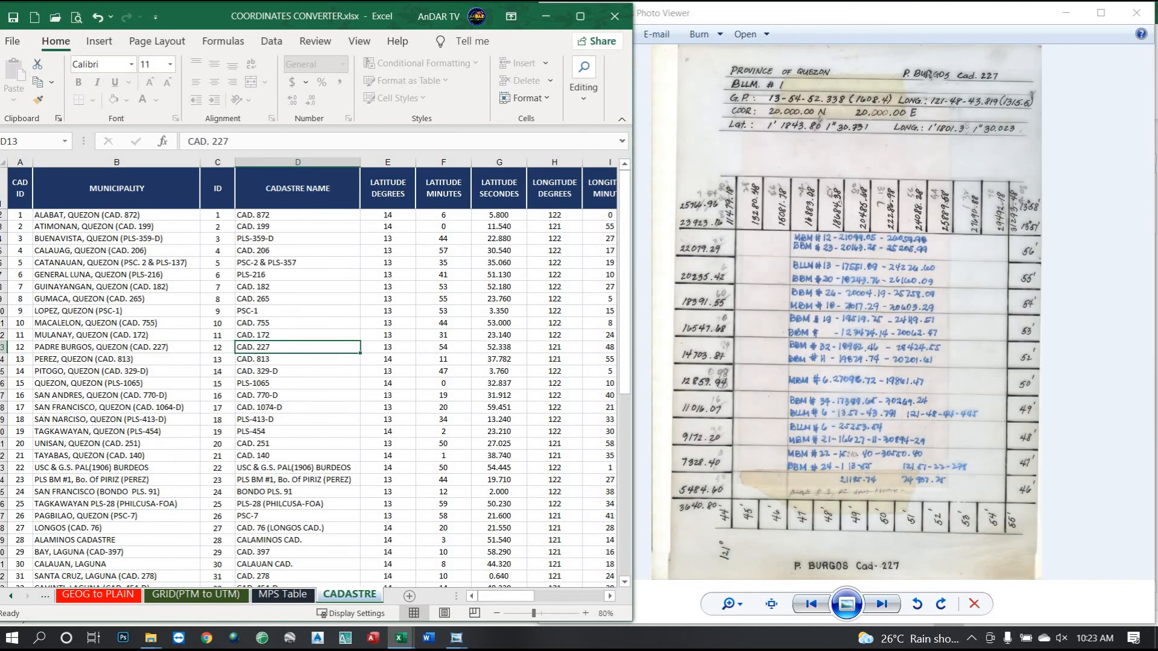
scroll(887, 196, up, 2)
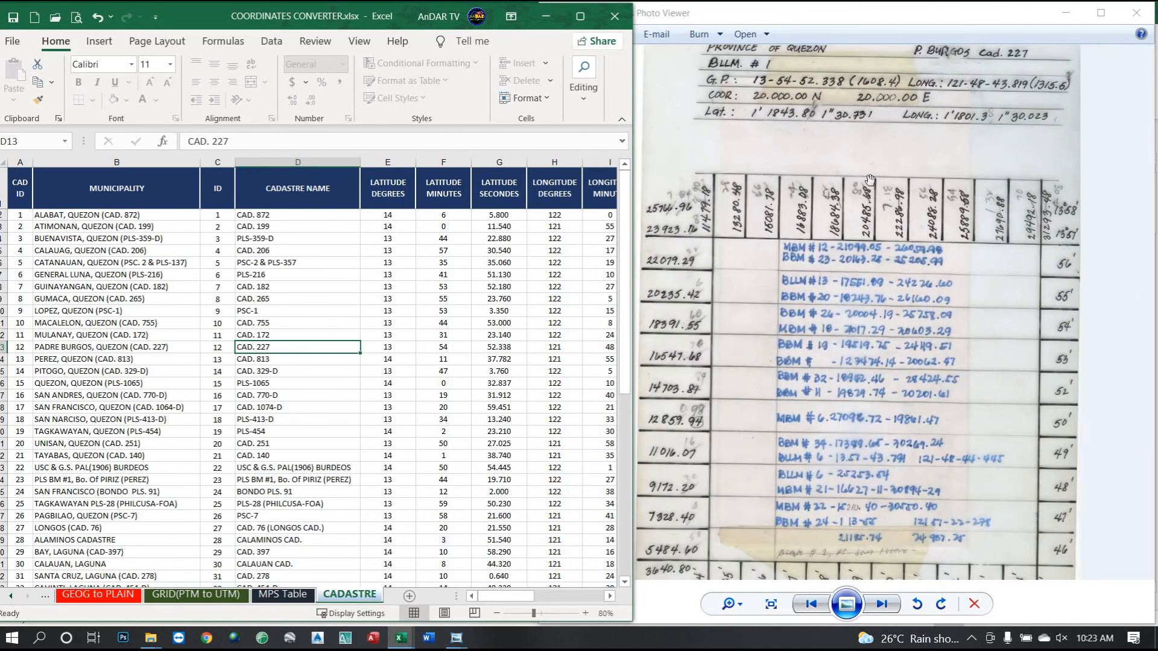
click(392, 349)
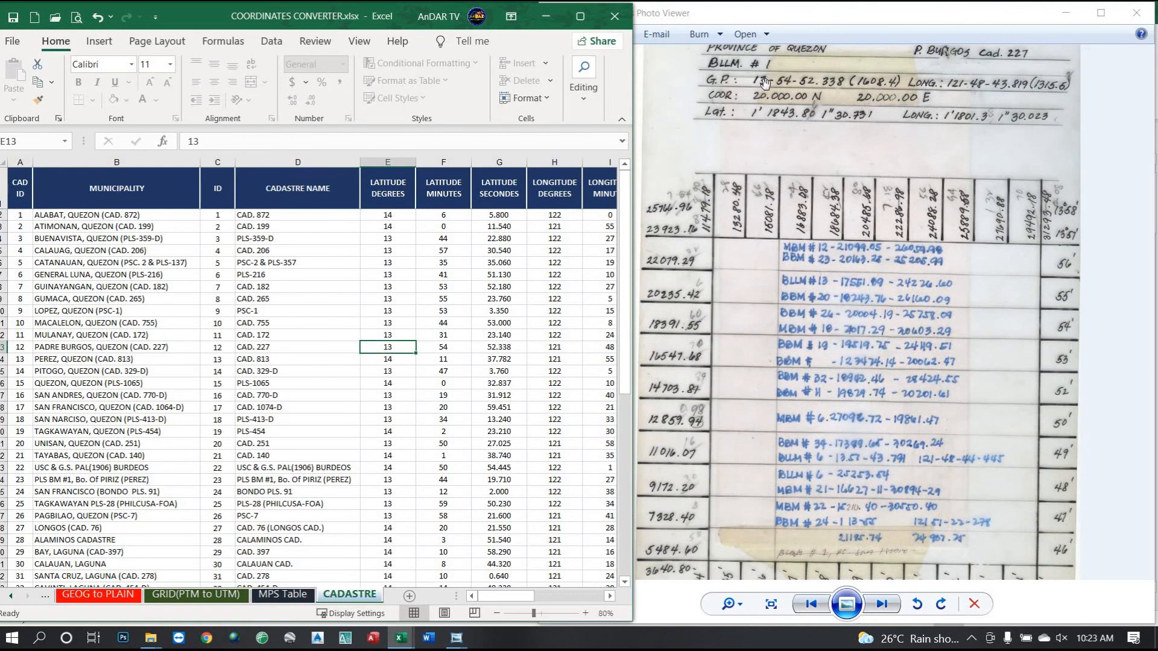
click(447, 348)
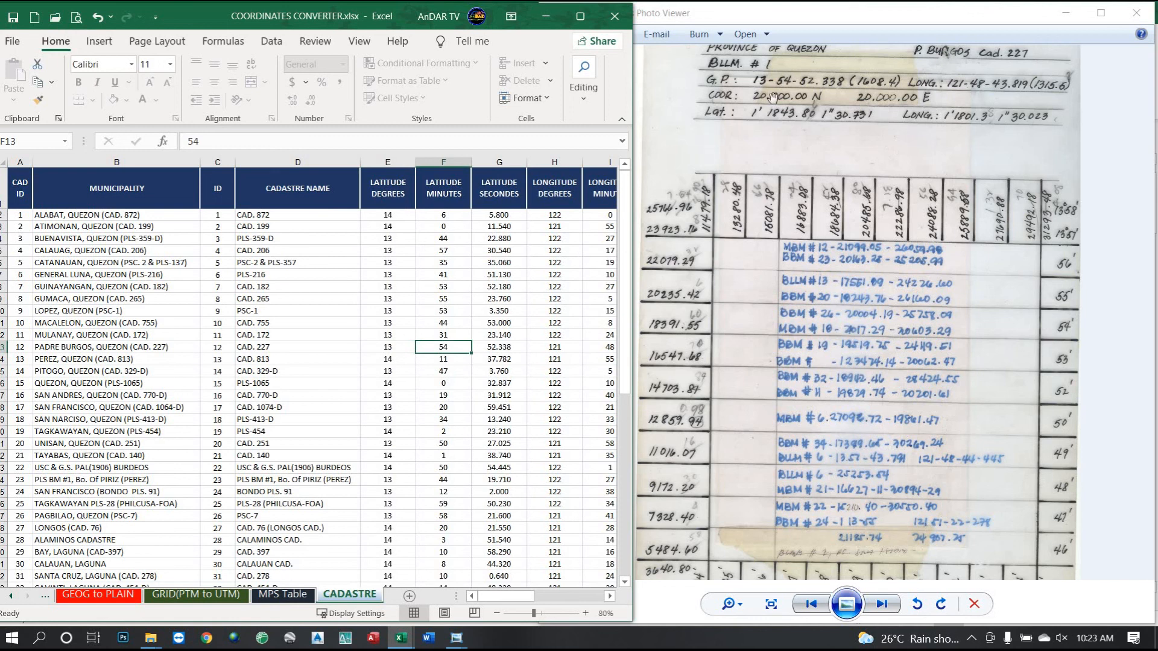
click(505, 348)
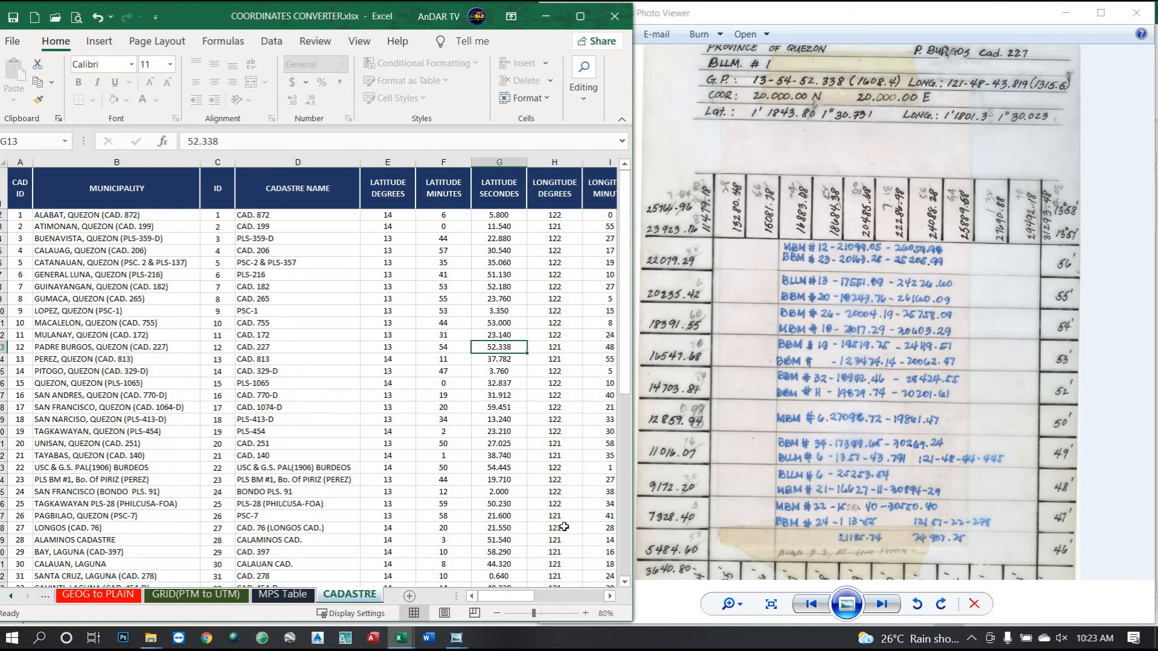
click(612, 596)
click(612, 596)
click(612, 597)
click(612, 597)
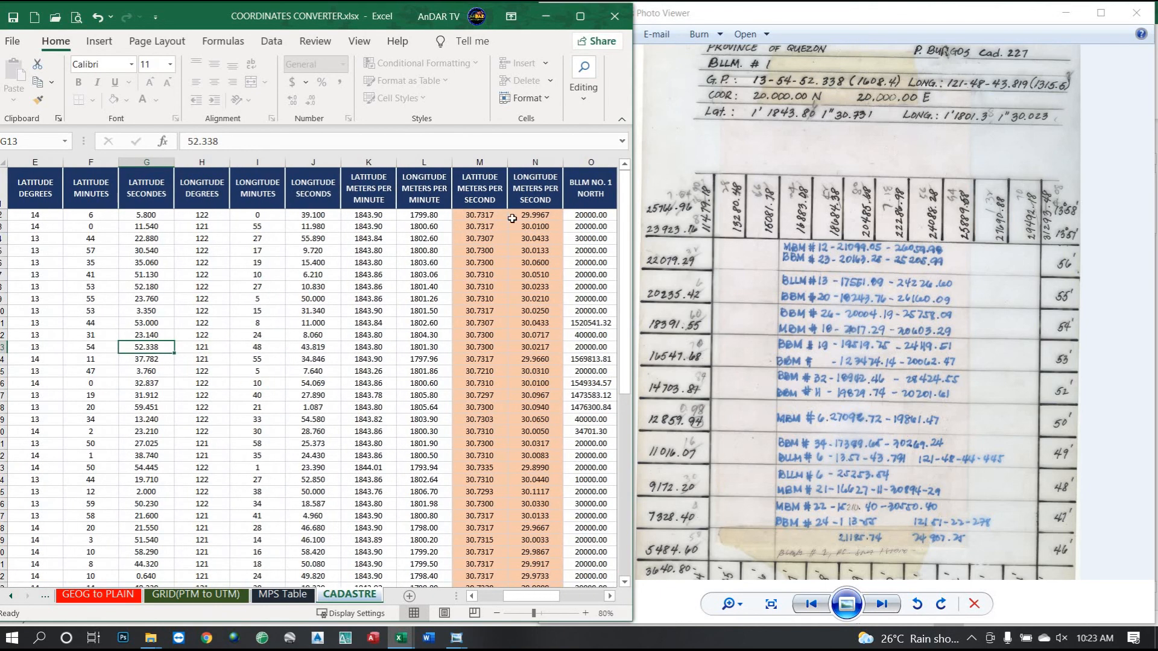
Check longitude 121-48-43.819 and BLLM No. 1 north 20000, then reveal the BLLM NO. 1 EAST column.
click(202, 347)
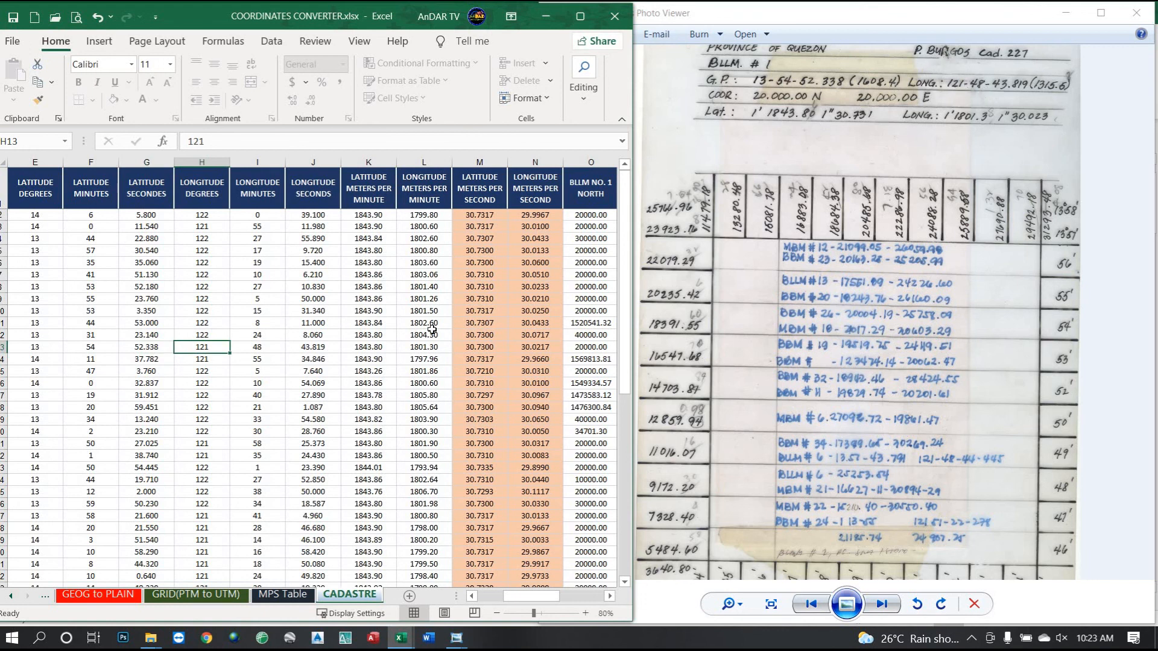
click(260, 347)
click(313, 347)
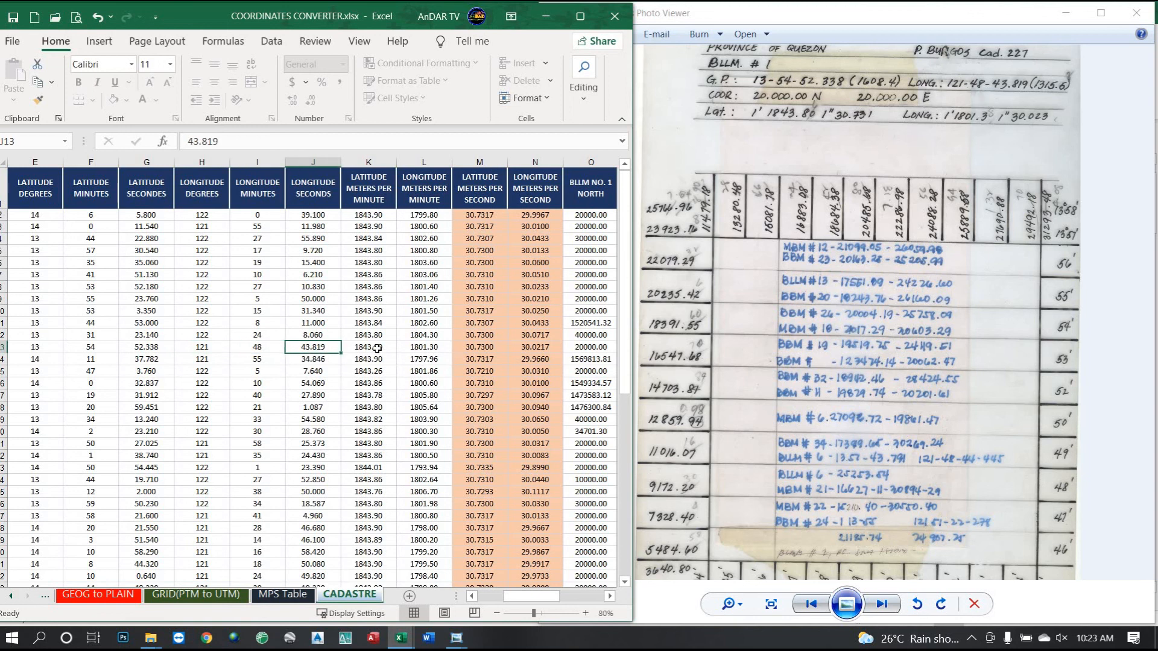
click(585, 348)
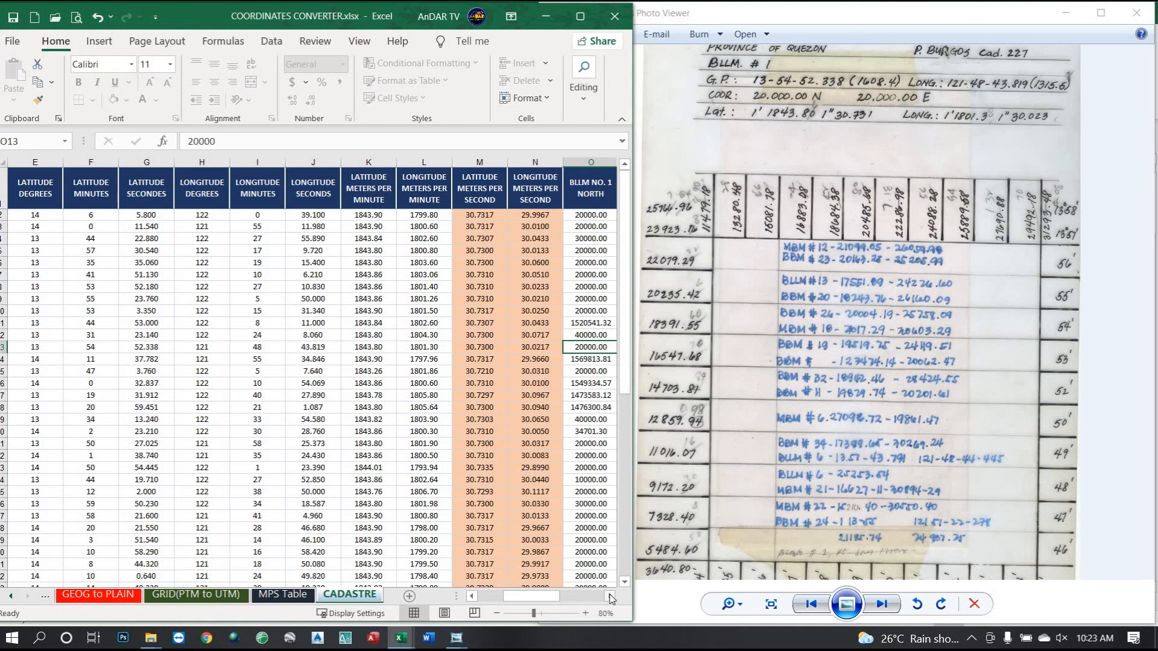
click(611, 596)
click(611, 597)
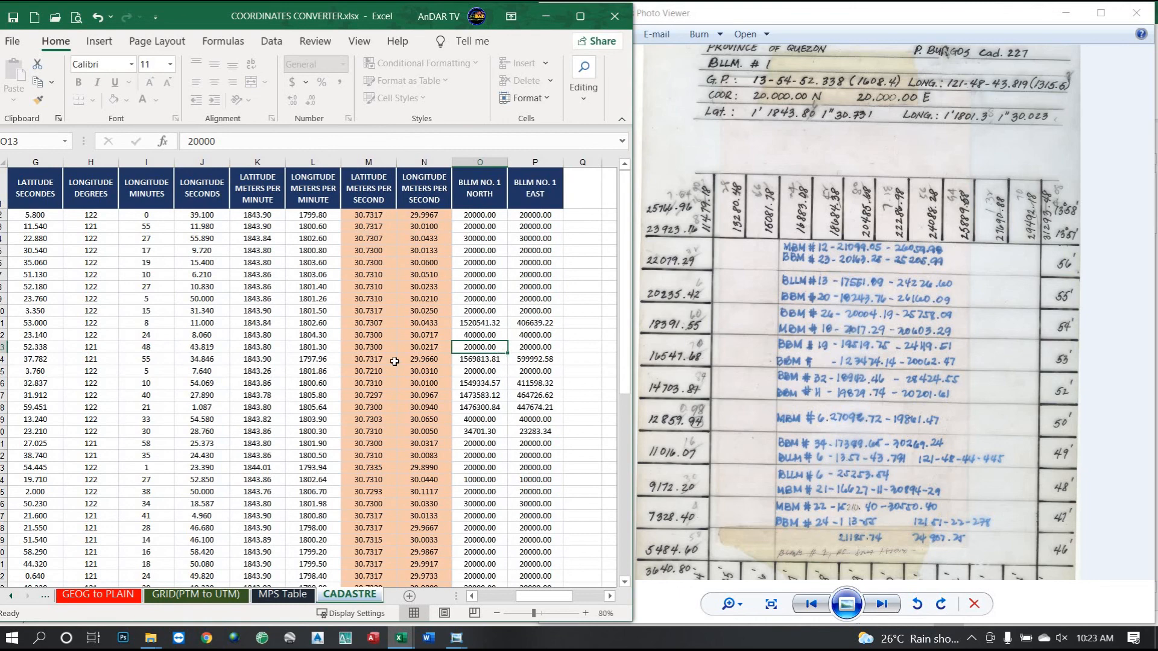
Check meters per minute 1843.80 and 1801.30 and the M13/N13 formulas, then maximize Excel.
click(261, 349)
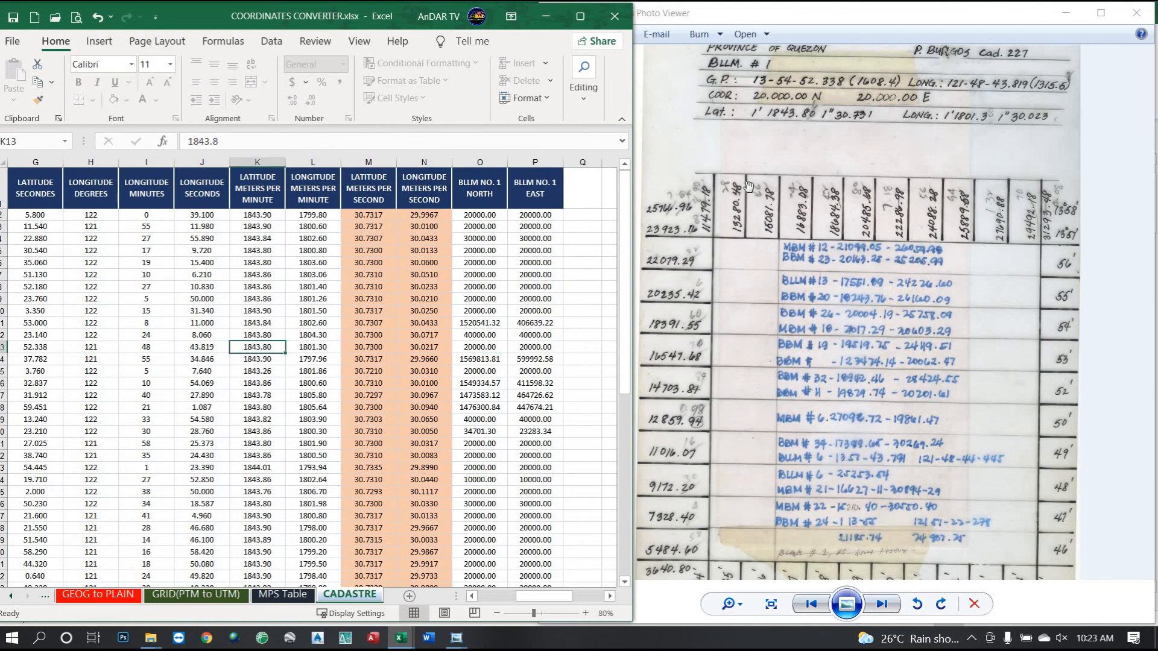
scroll(802, 115, up, 2)
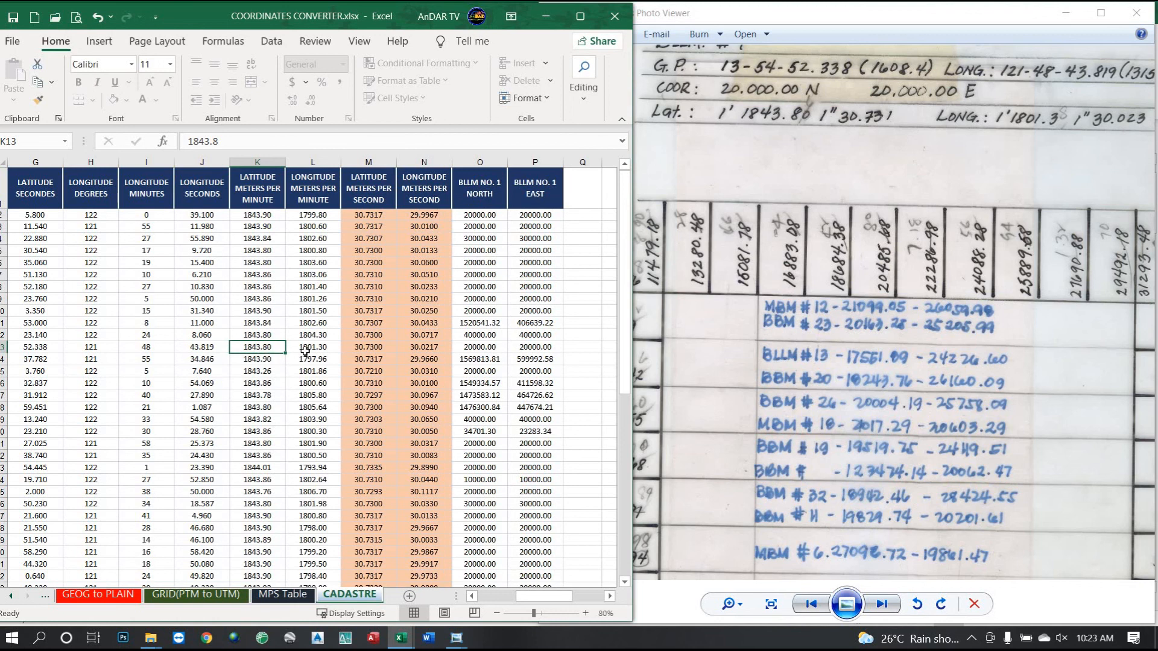
click(307, 350)
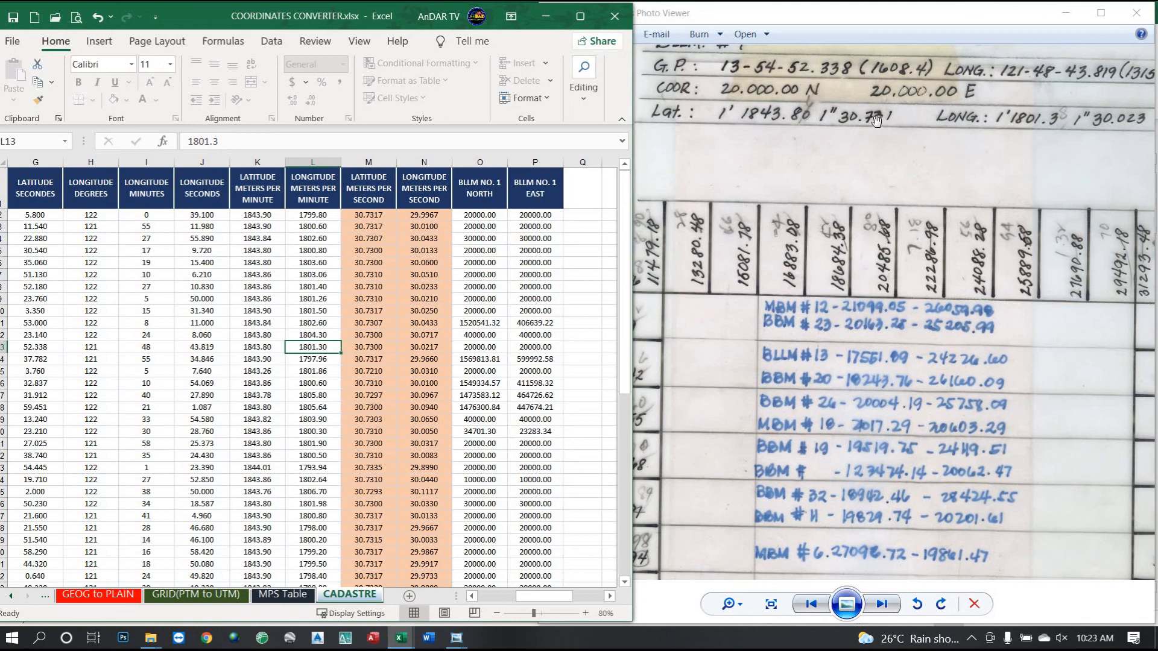
click(371, 350)
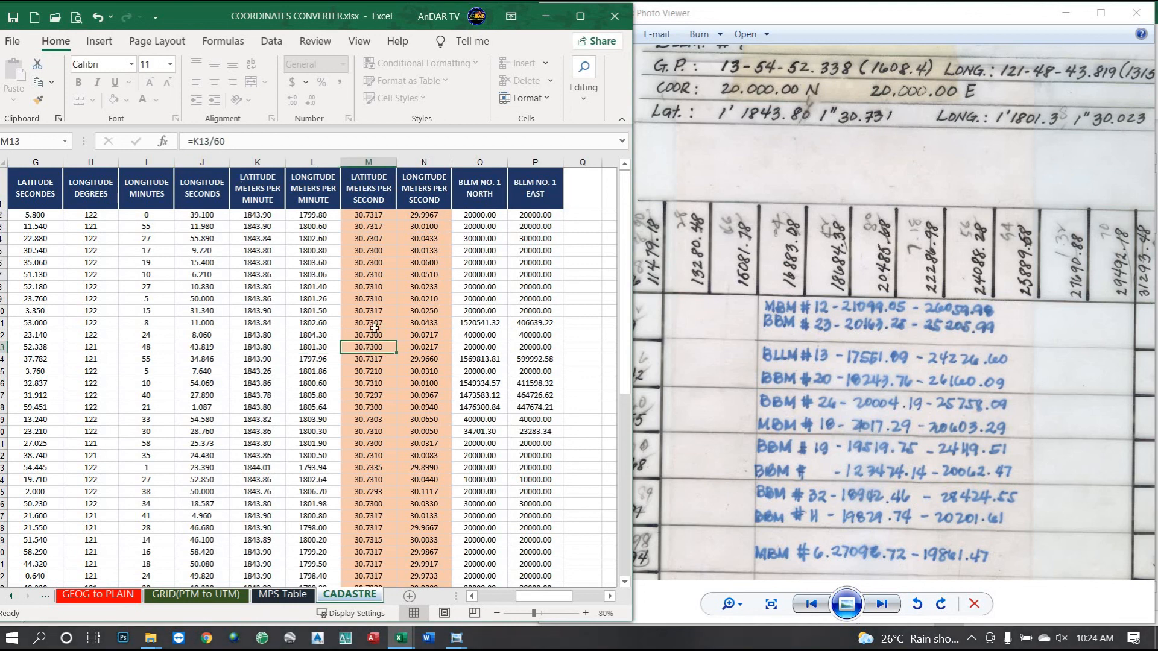
click(268, 350)
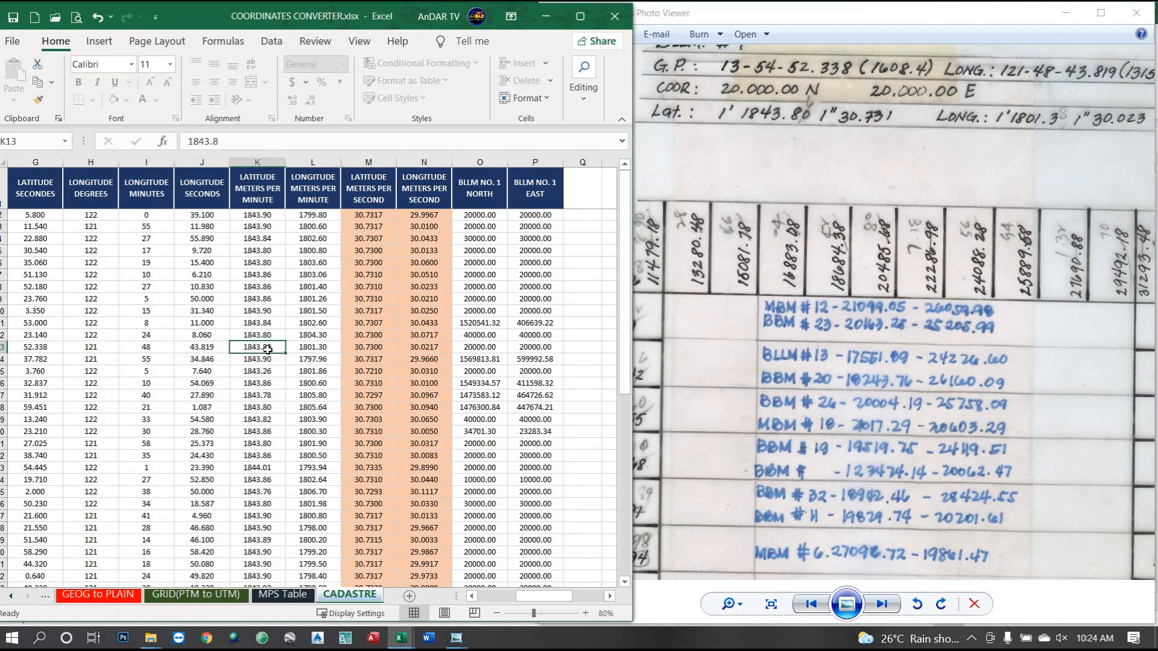
click(362, 348)
click(419, 348)
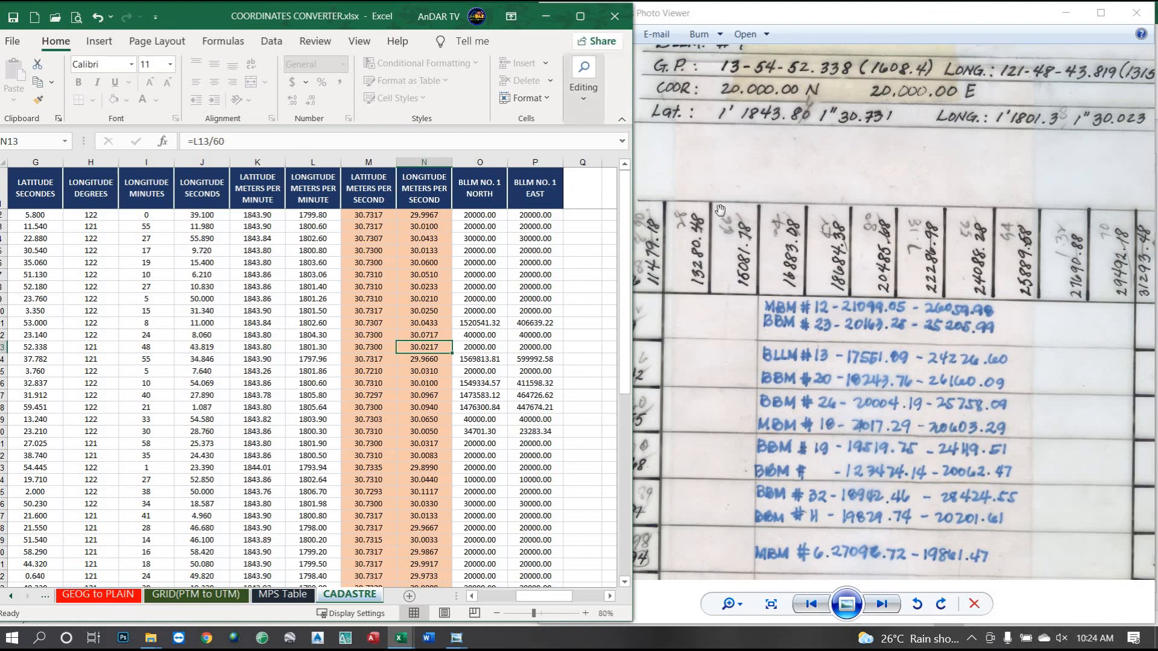
click(580, 16)
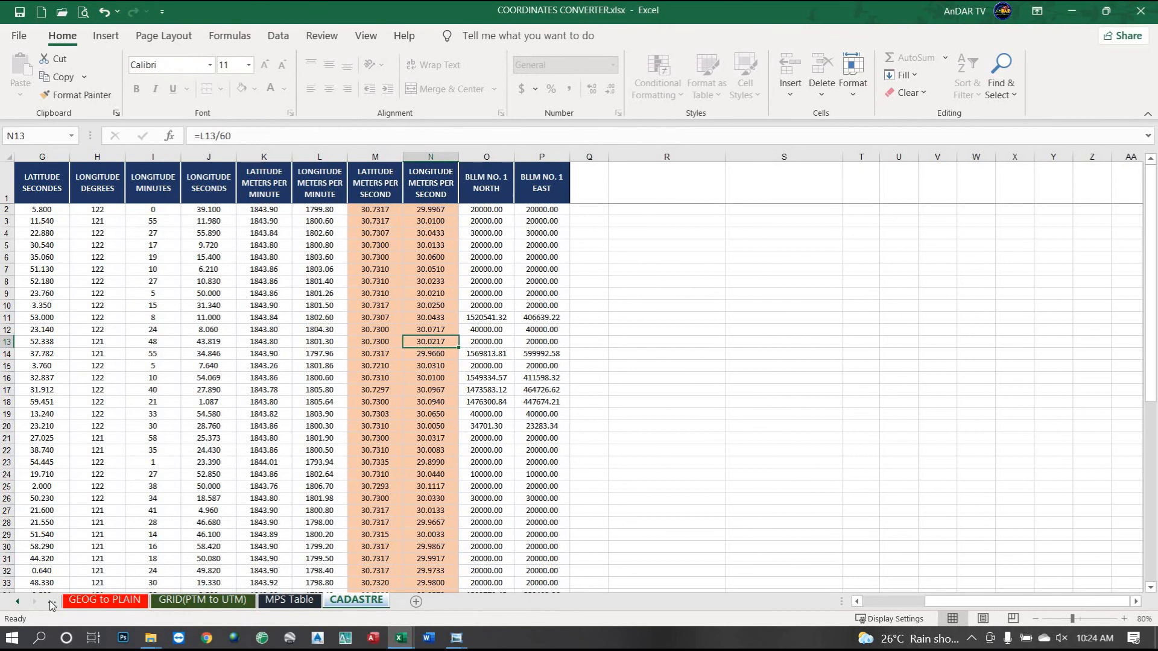
On the GEOG-PTM-UTM sheet, inspect the M / Sec. longitude value 30.022.
click(16, 603)
click(16, 602)
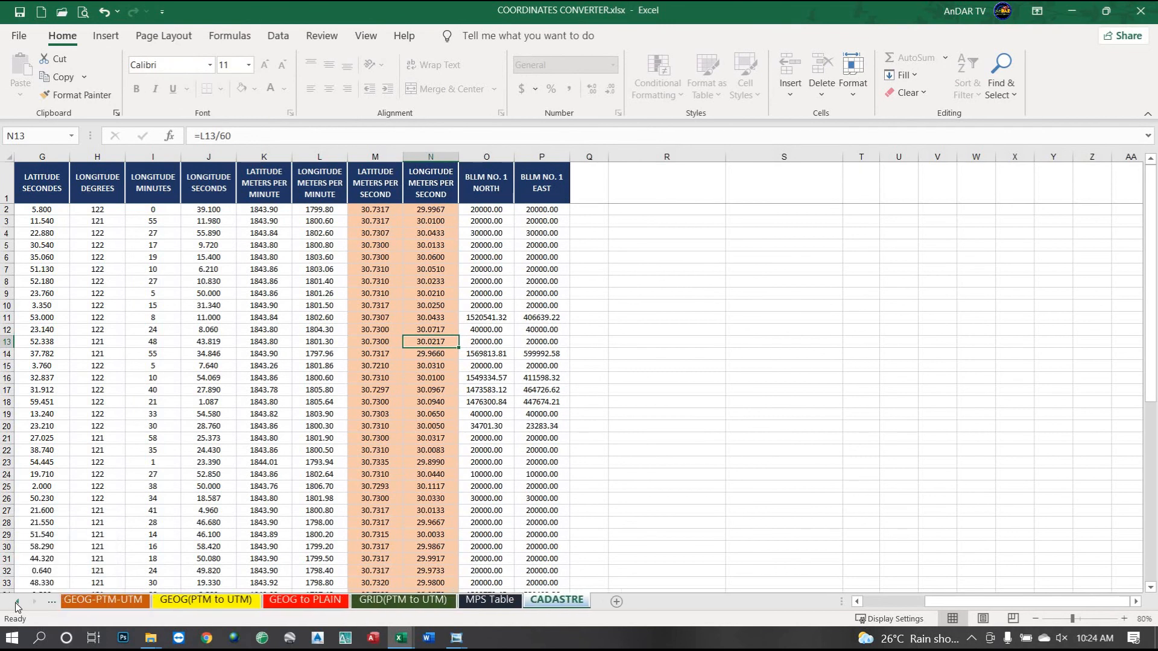
click(93, 604)
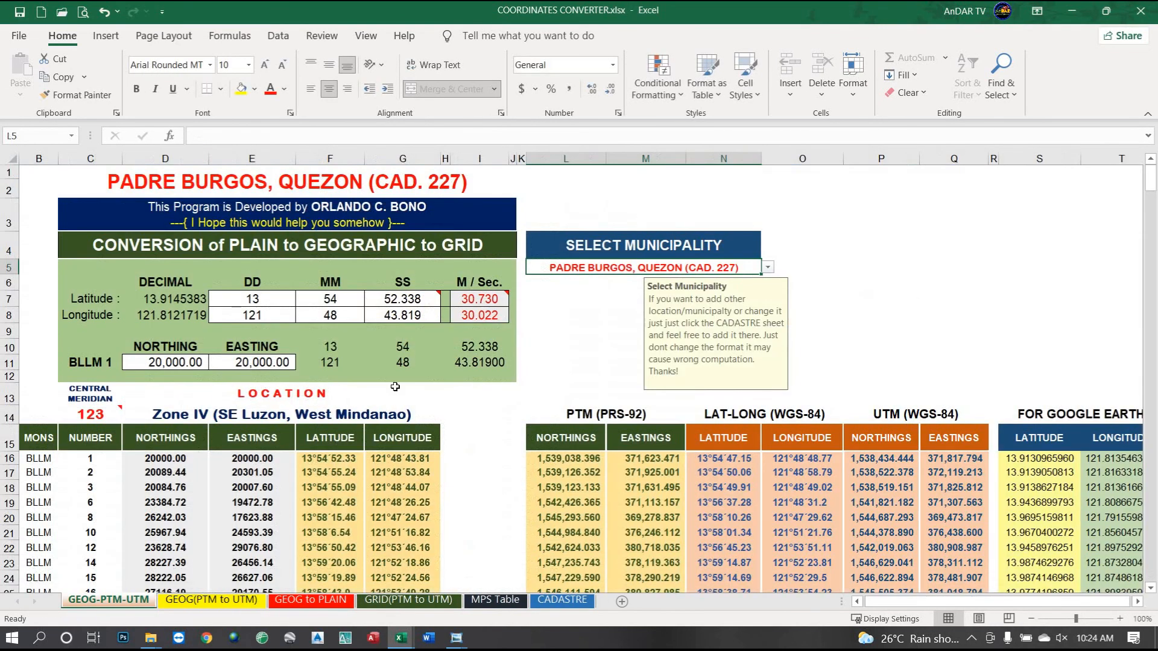
click(466, 319)
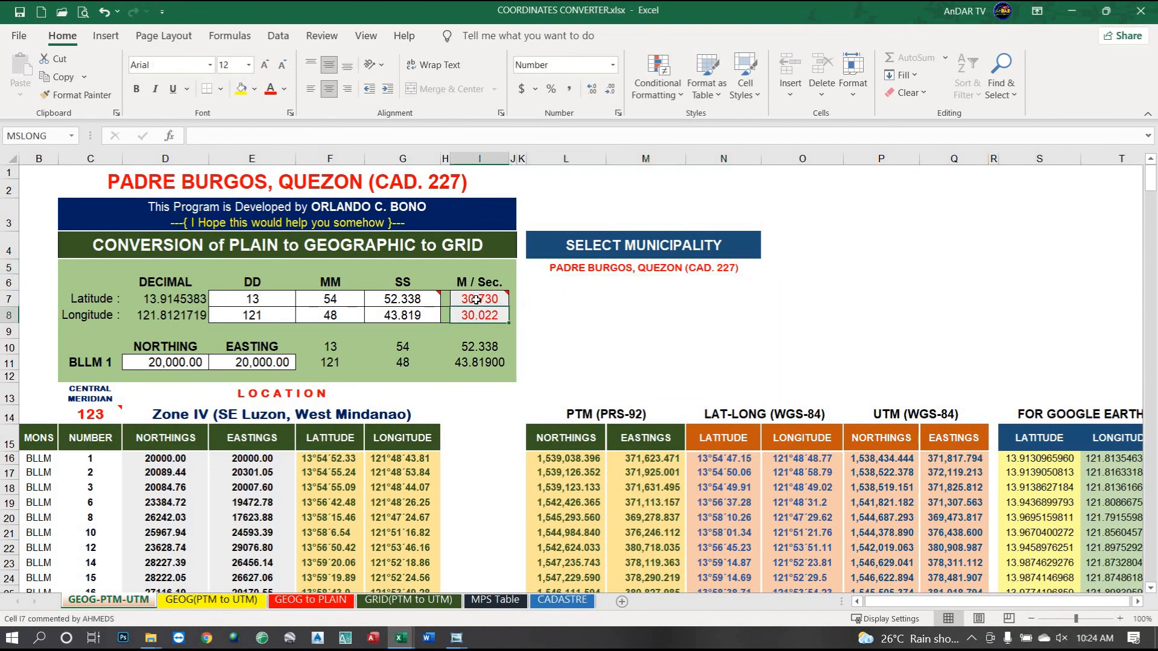
click(475, 284)
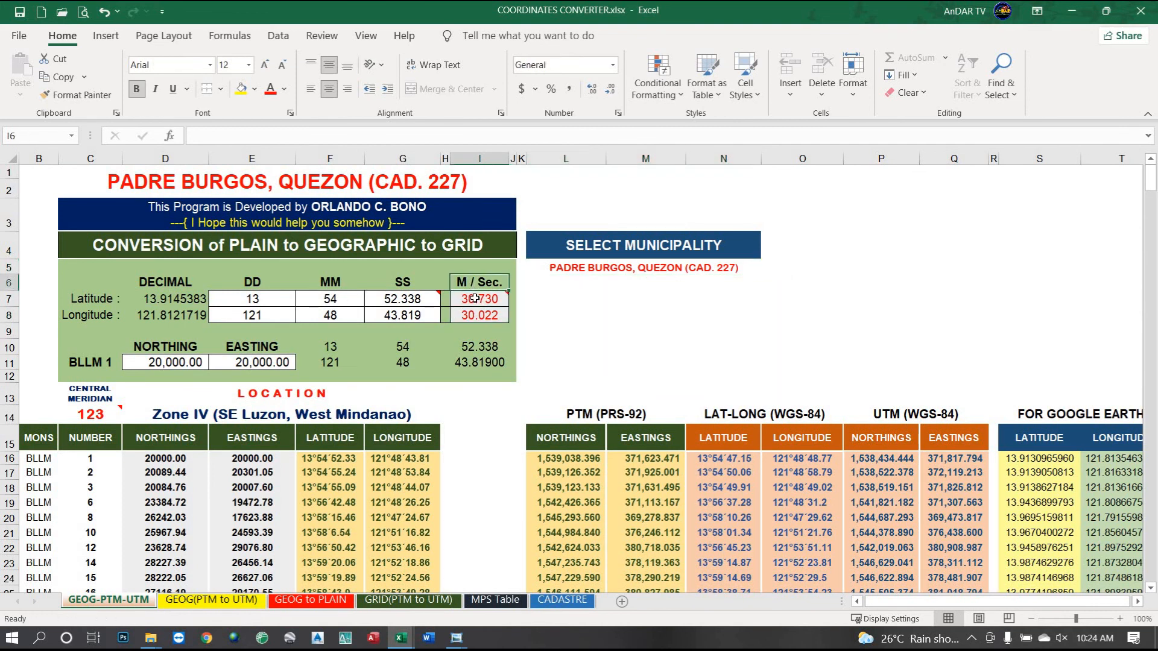
click(473, 316)
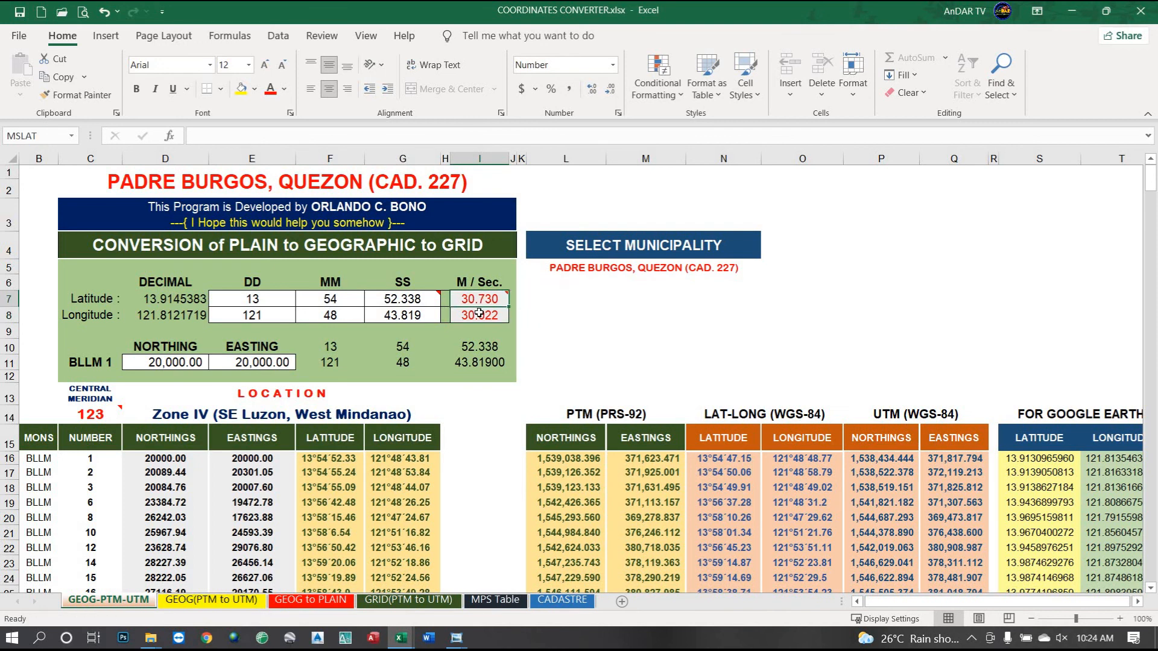
Select the BLLM 2 northing cell and scroll down the coordinate table.
mouse_move(401, 638)
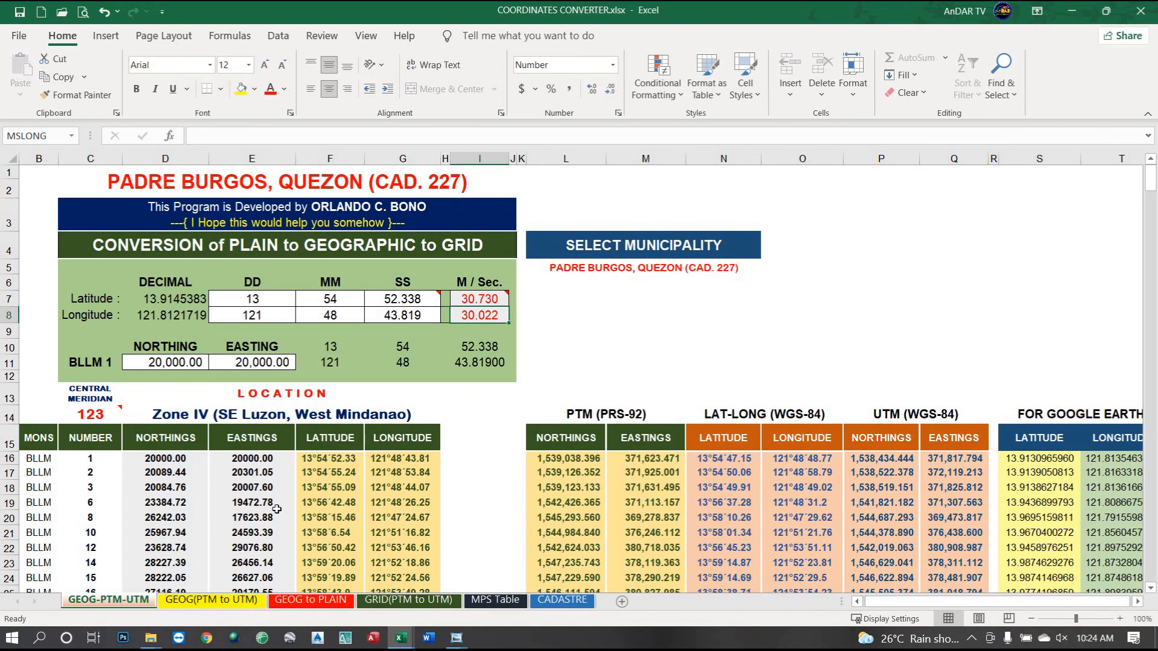
click(168, 473)
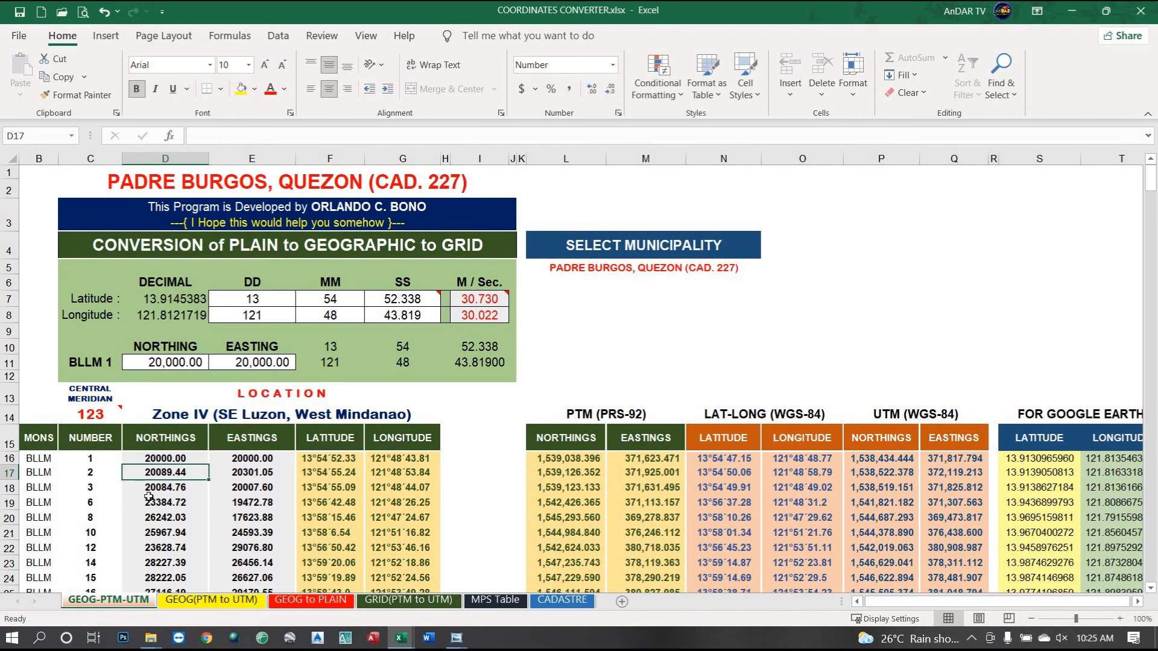
scroll(155, 498, down, 1)
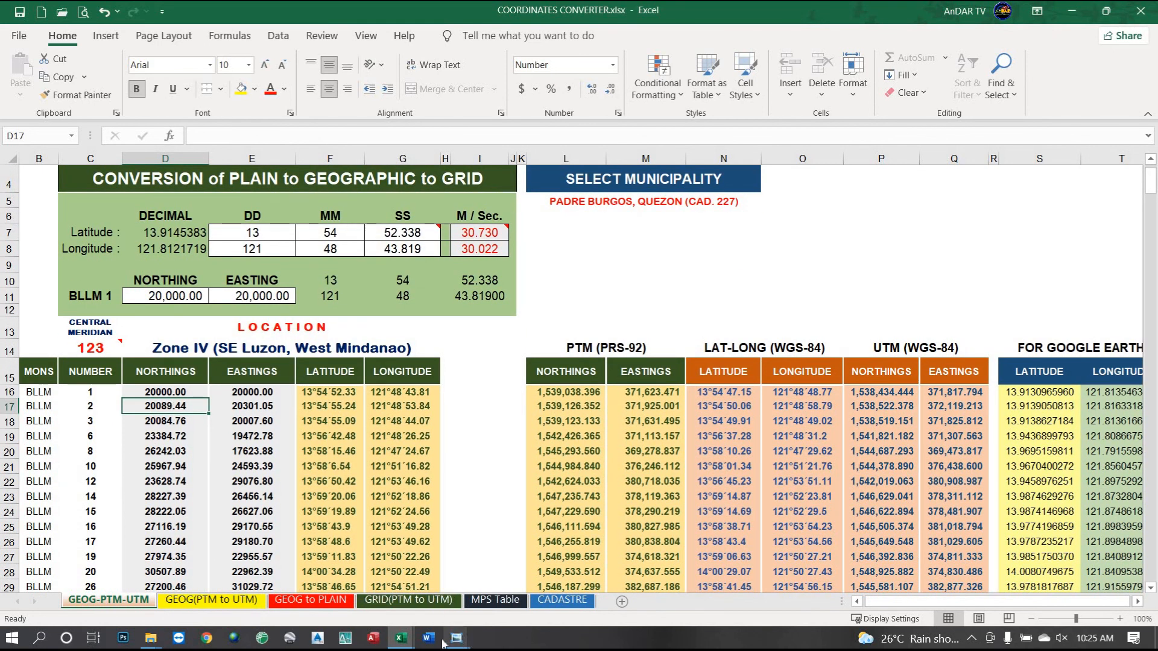
mouse_move(457, 640)
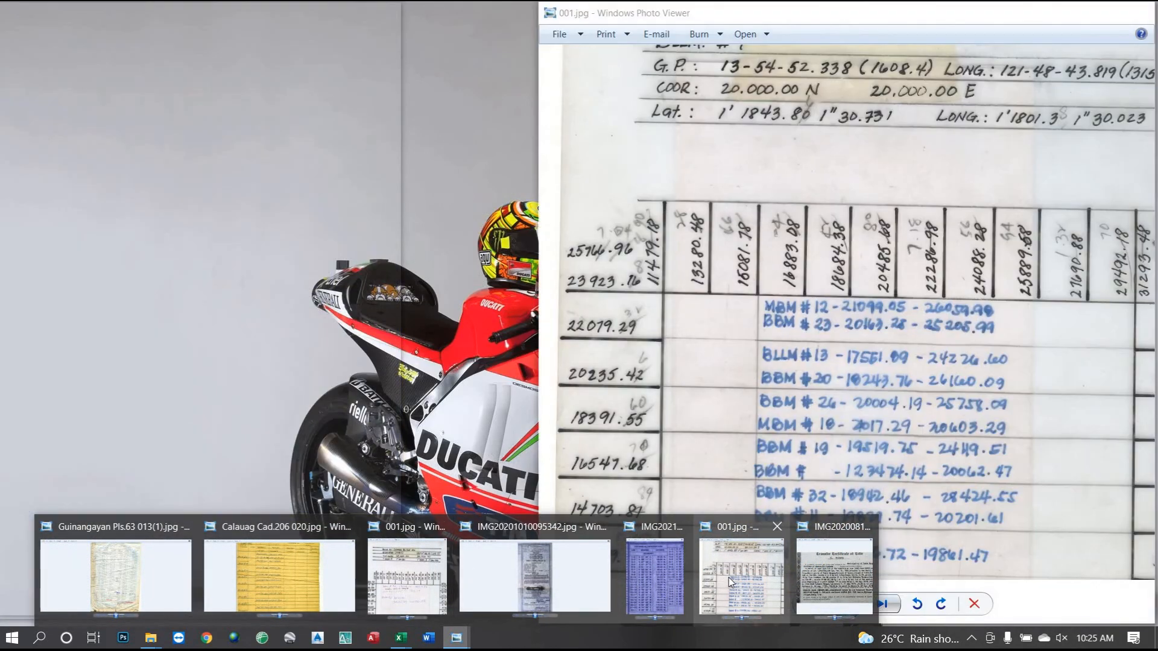
Review the BLLM 6 lines on 001.jpg, then advance to the Padre Burgos Cad.227 scan.
click(728, 577)
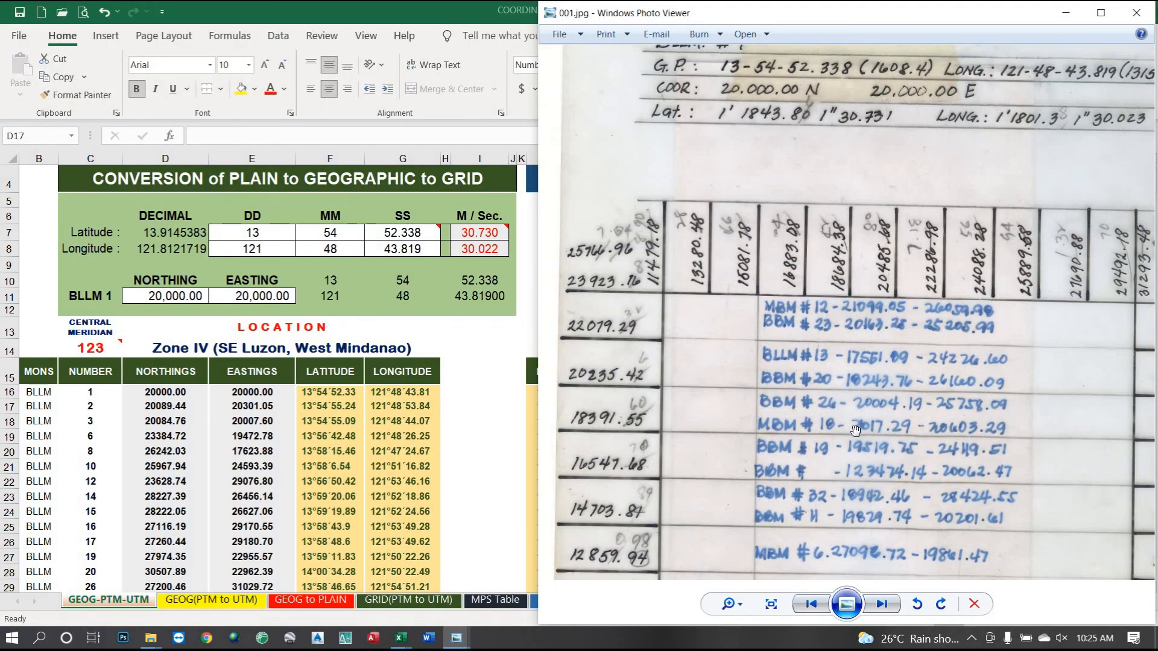
scroll(855, 429, down, 3)
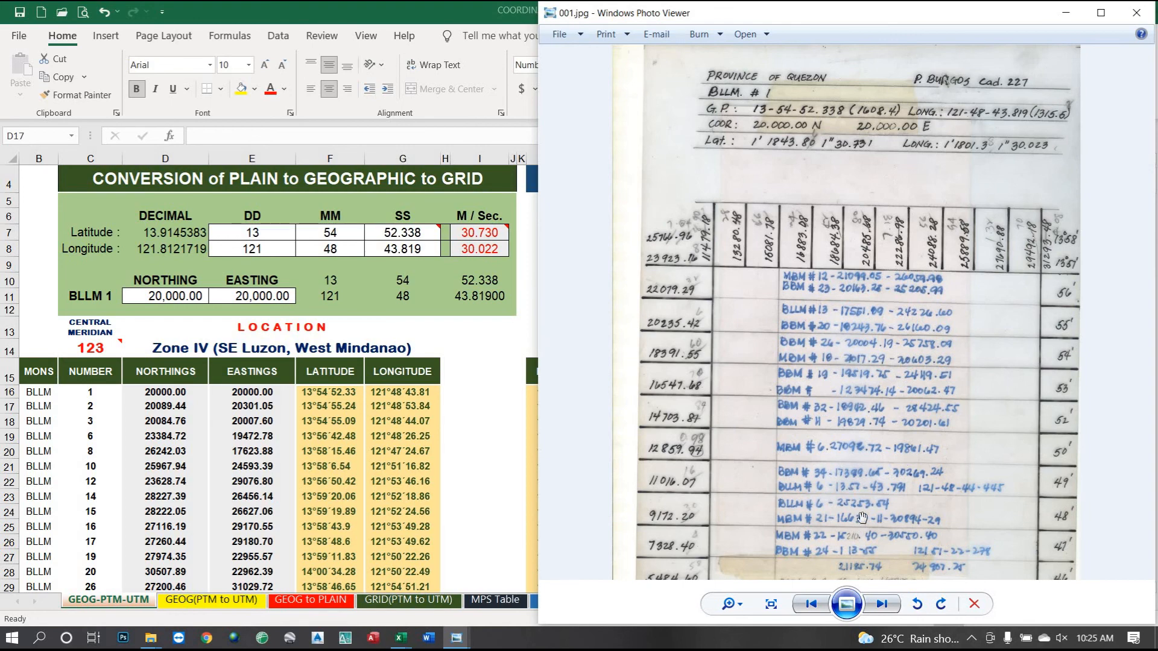
scroll(862, 517, up, 4)
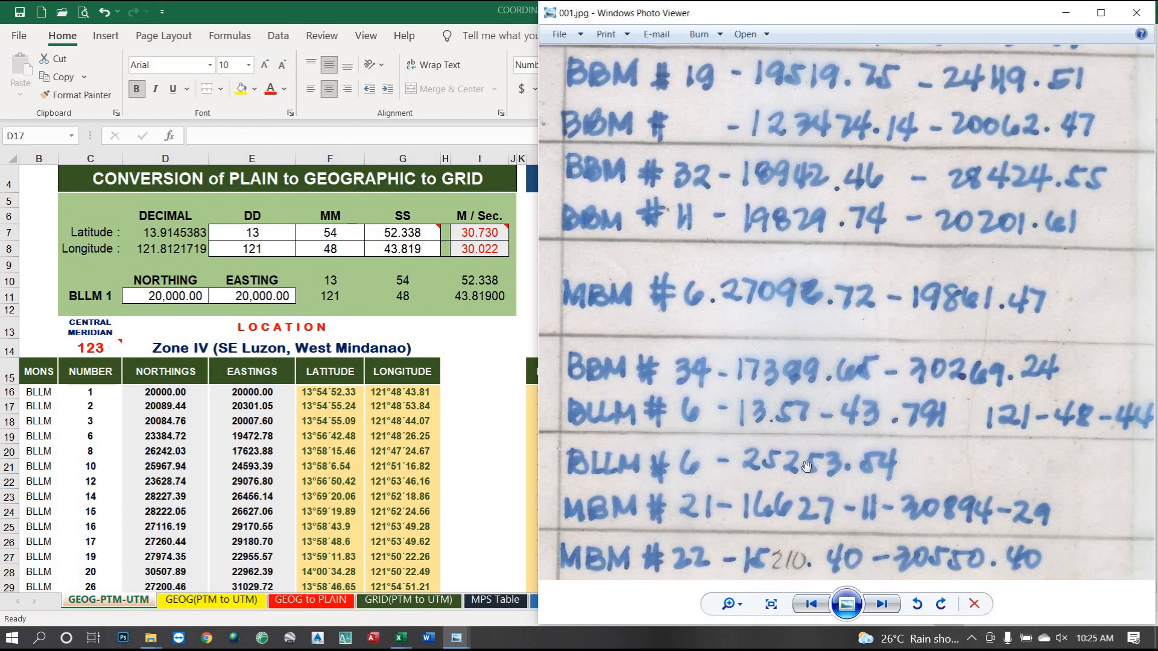
scroll(806, 466, down, 3)
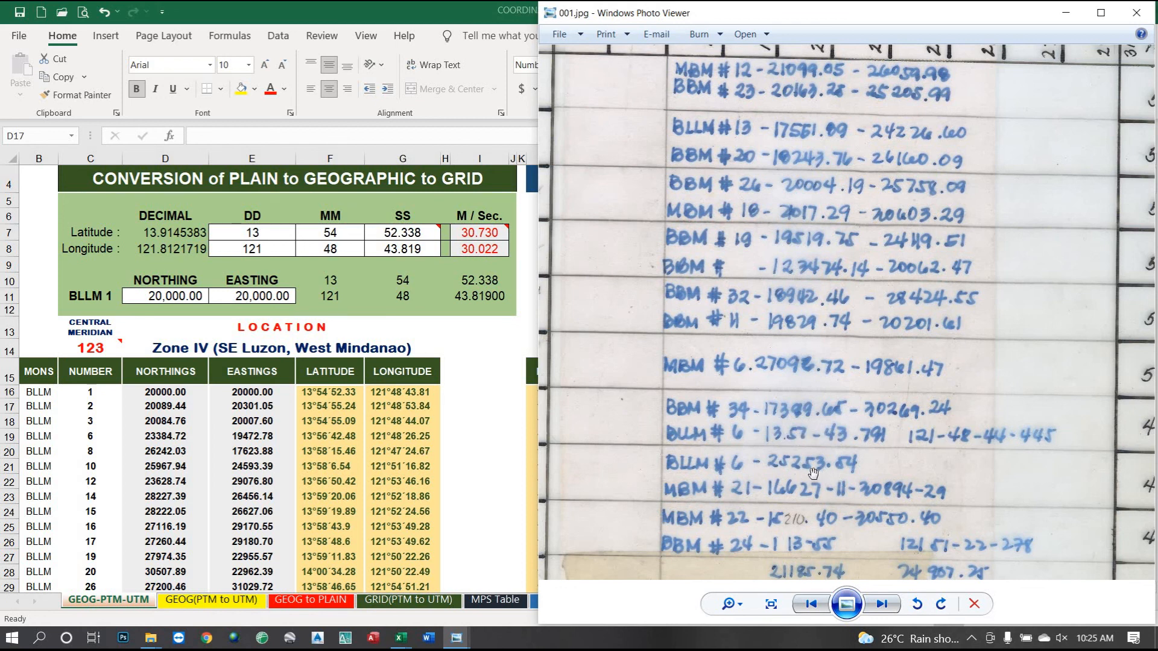
click(886, 605)
click(888, 602)
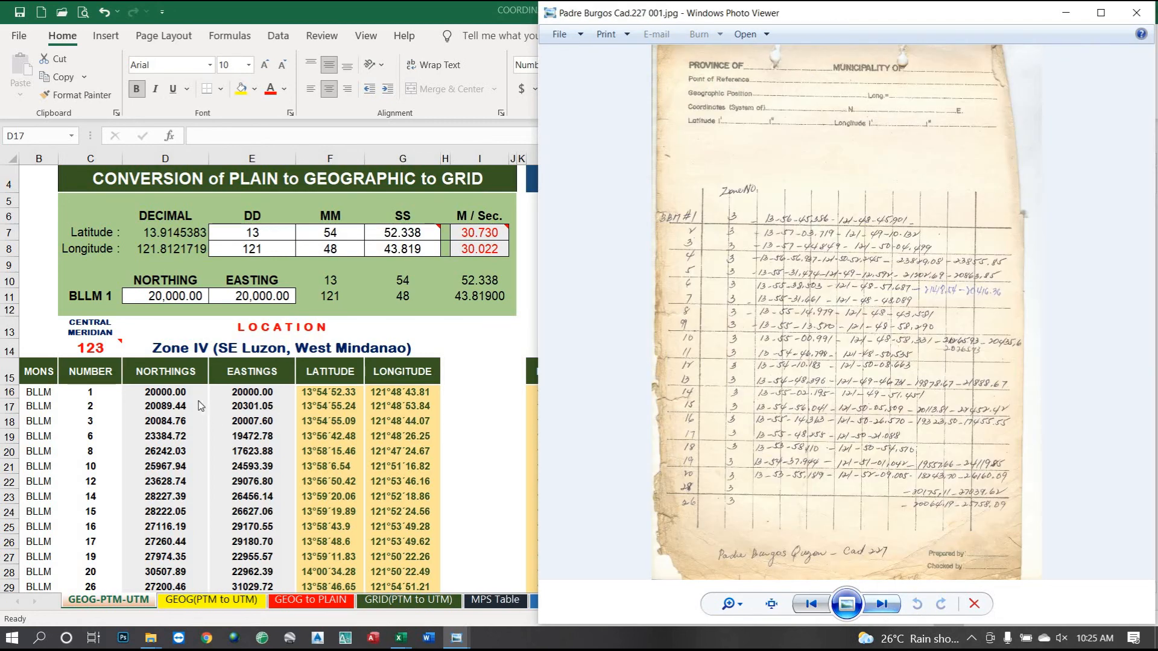
Return to the Excel conversion workbook's GEOG-PTM-UTM sheet, setting the scan aside.
click(160, 407)
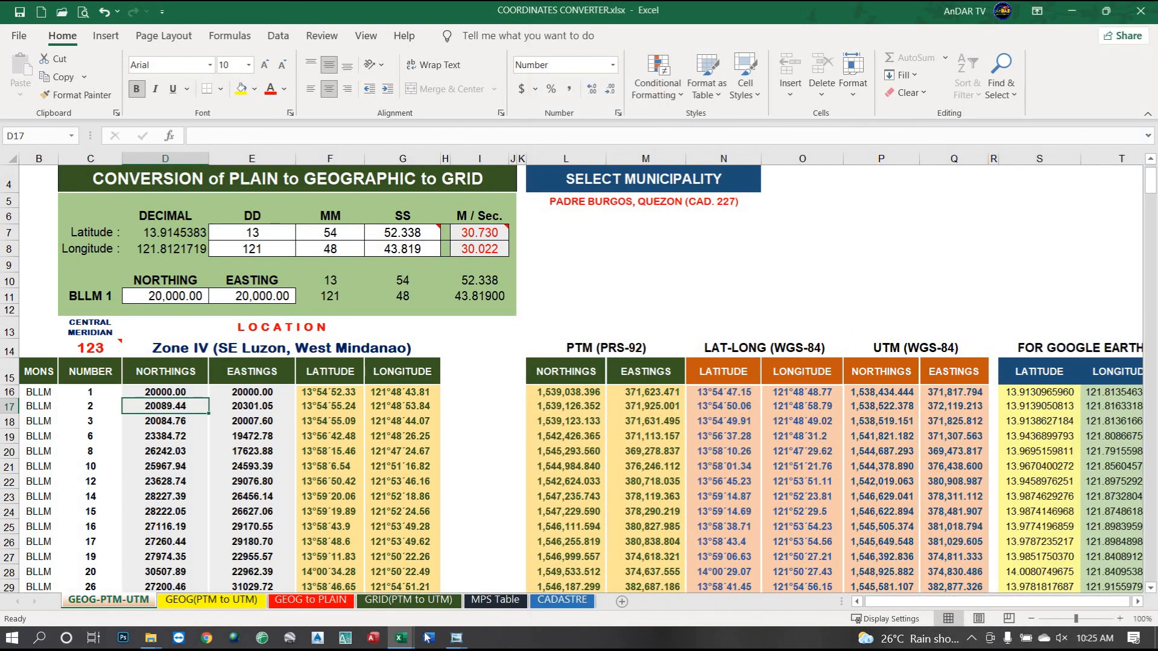
click(456, 638)
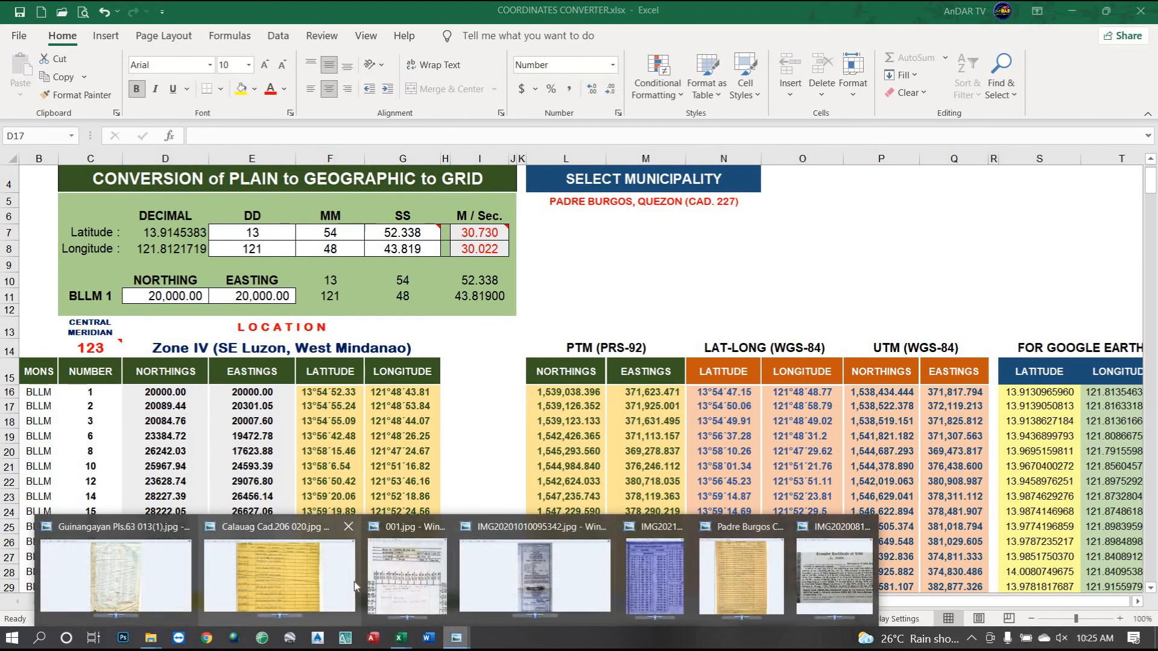
mouse_move(405, 580)
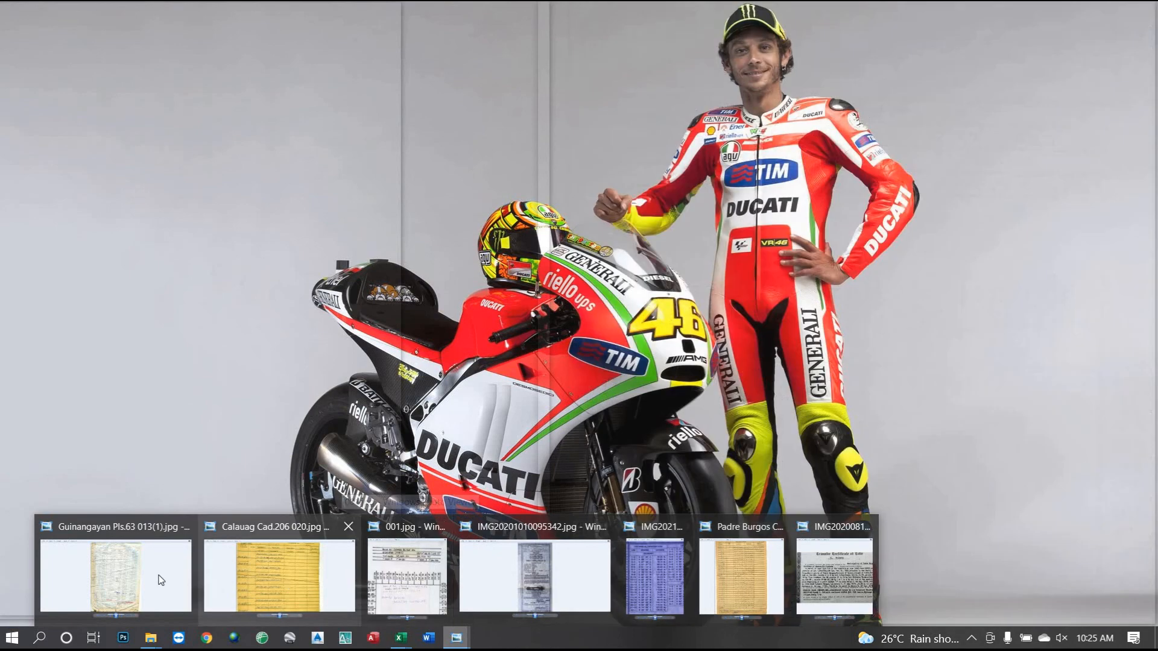
click(400, 638)
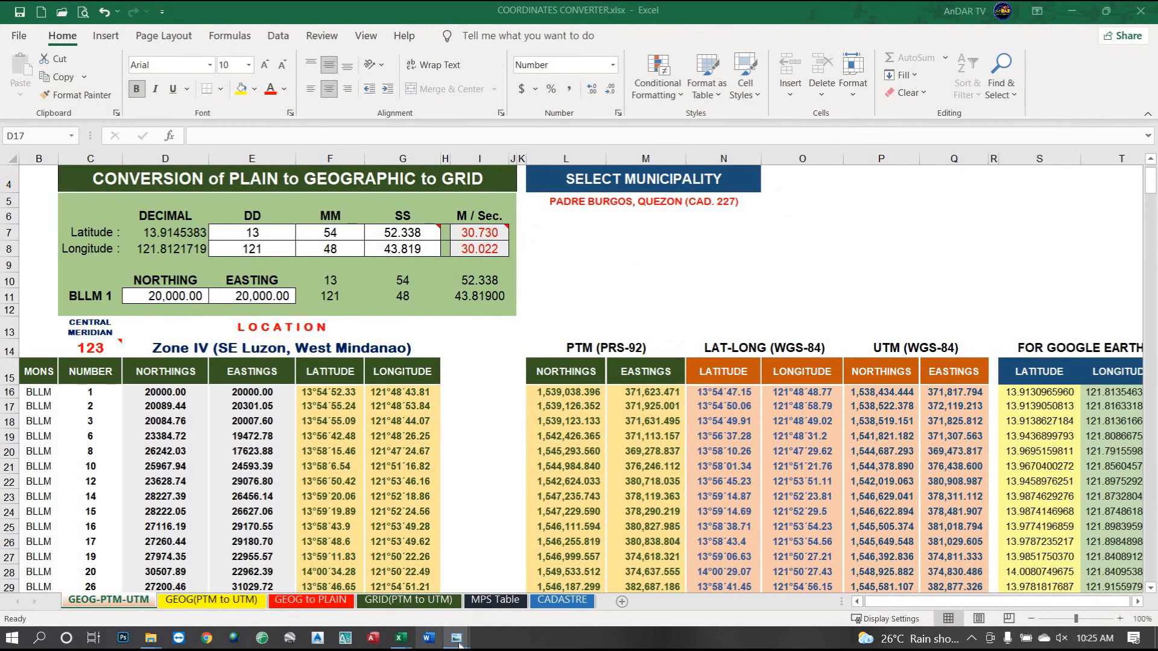
mouse_move(464, 645)
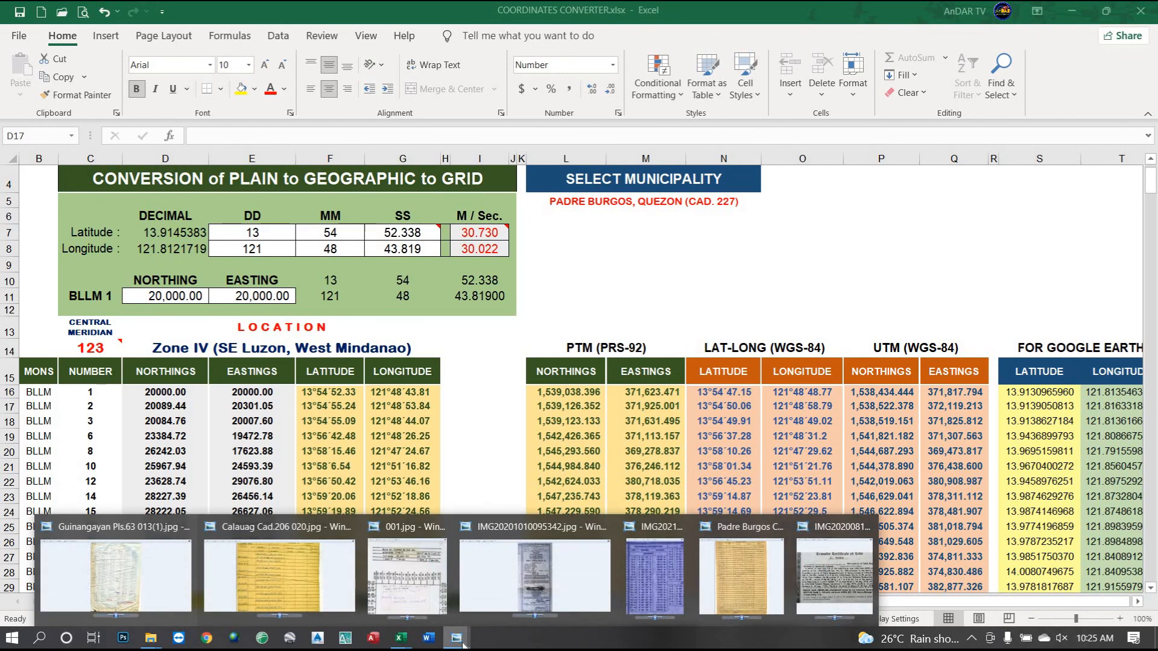
Page the Padre Burgos scans to Cad.227 007.jpg, zoom into its northing list, and restore Excel beside it.
click(743, 560)
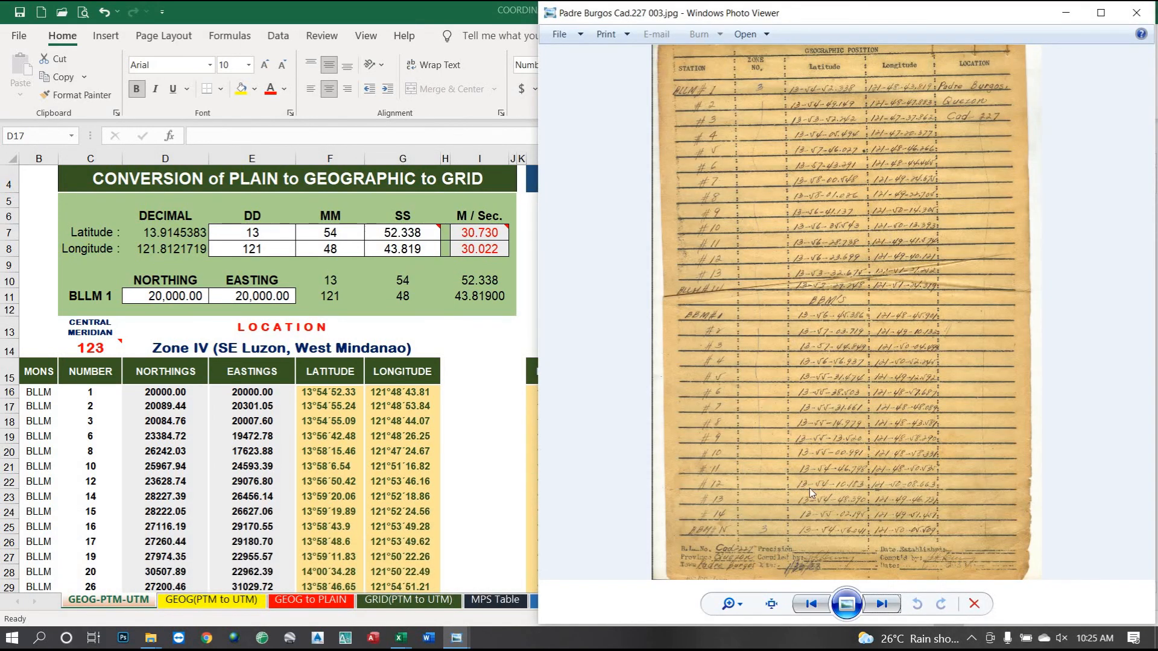
click(885, 606)
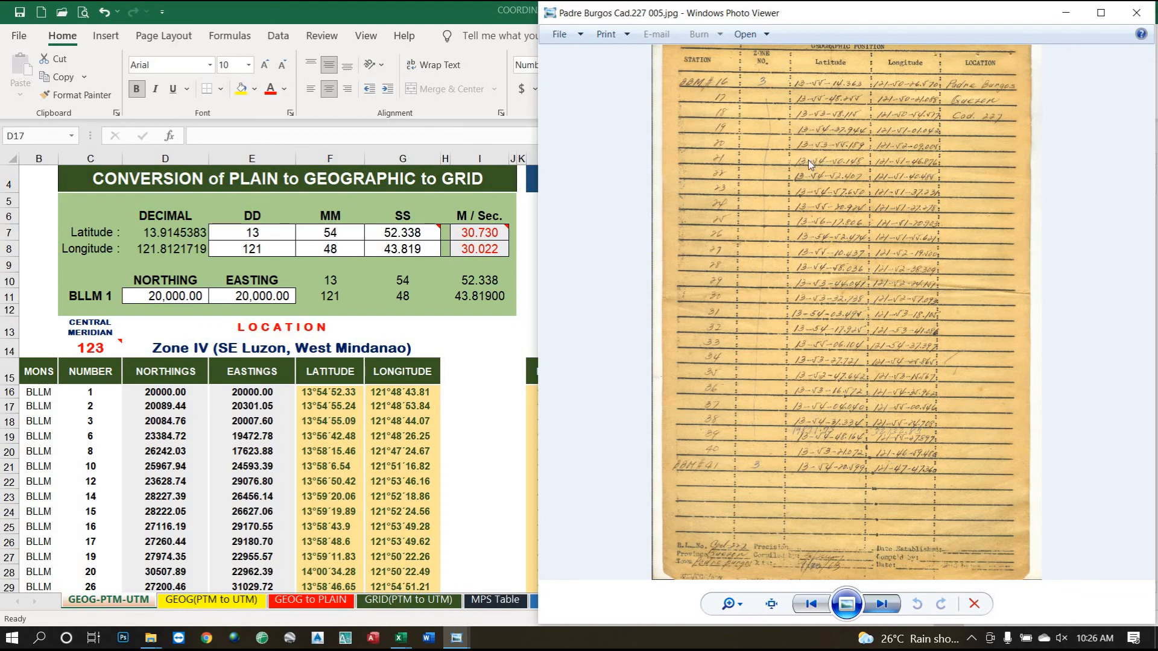
key(Right)
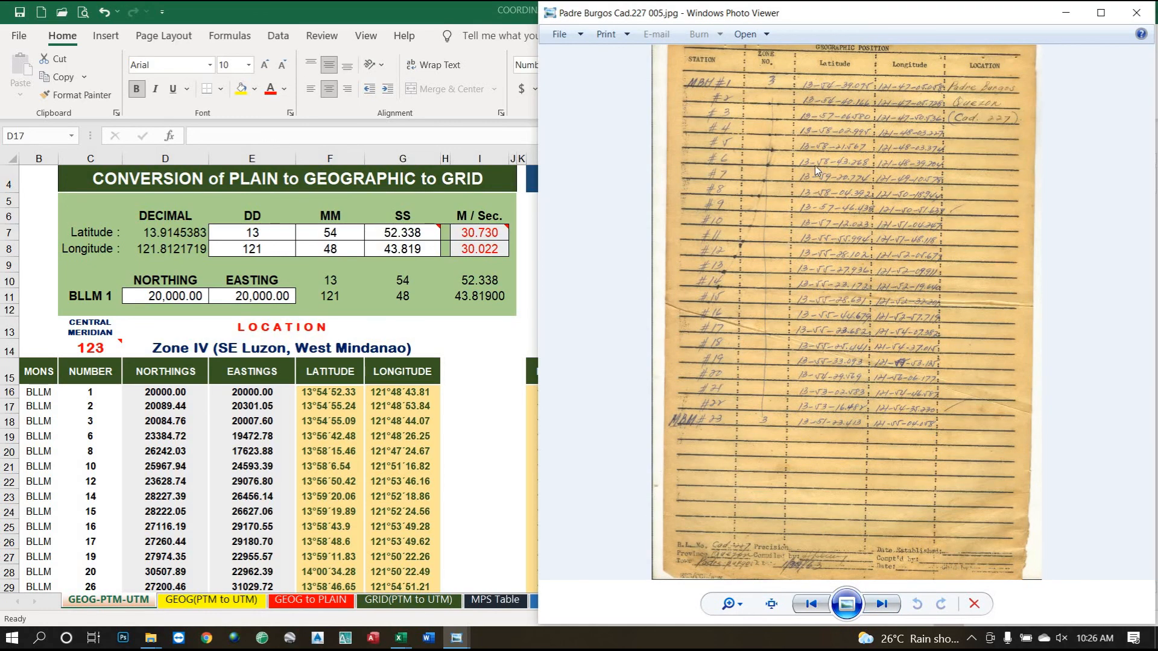
scroll(855, 154, up, 2)
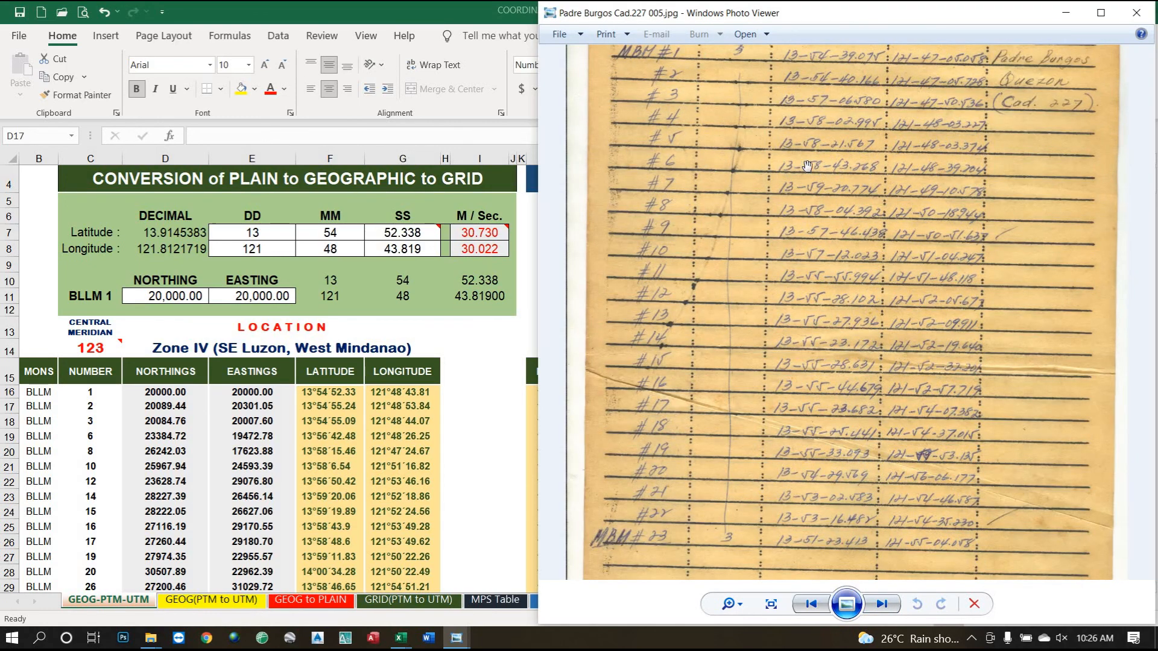
click(888, 608)
click(887, 608)
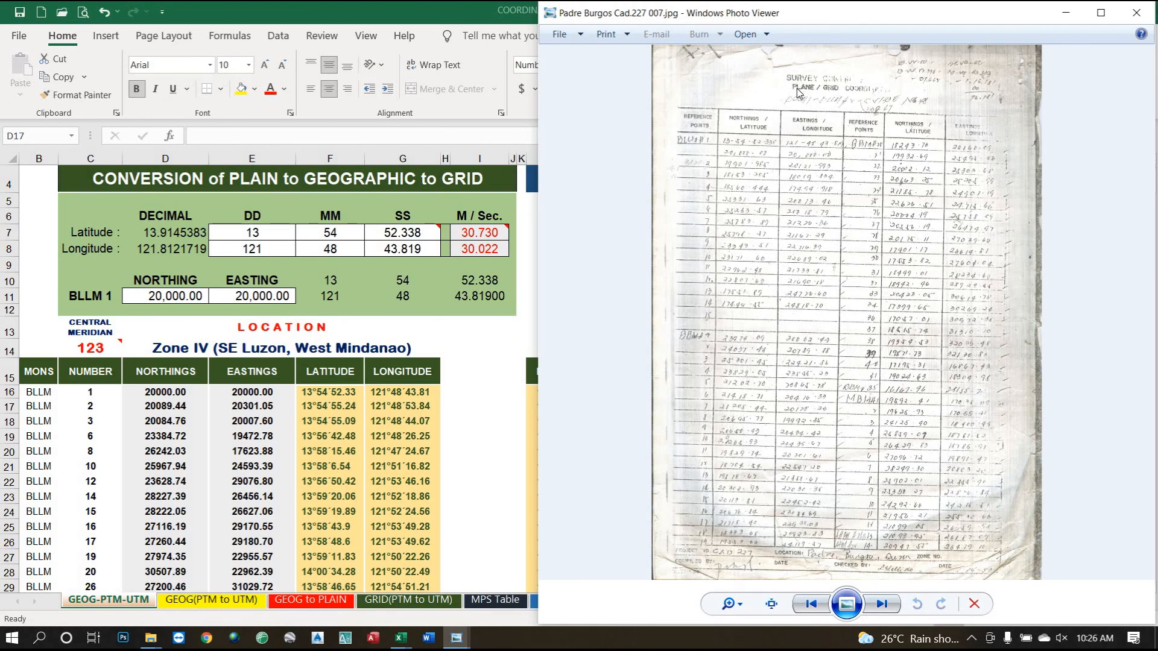
scroll(640, 289, up, 5)
drag(636, 298, 776, 200)
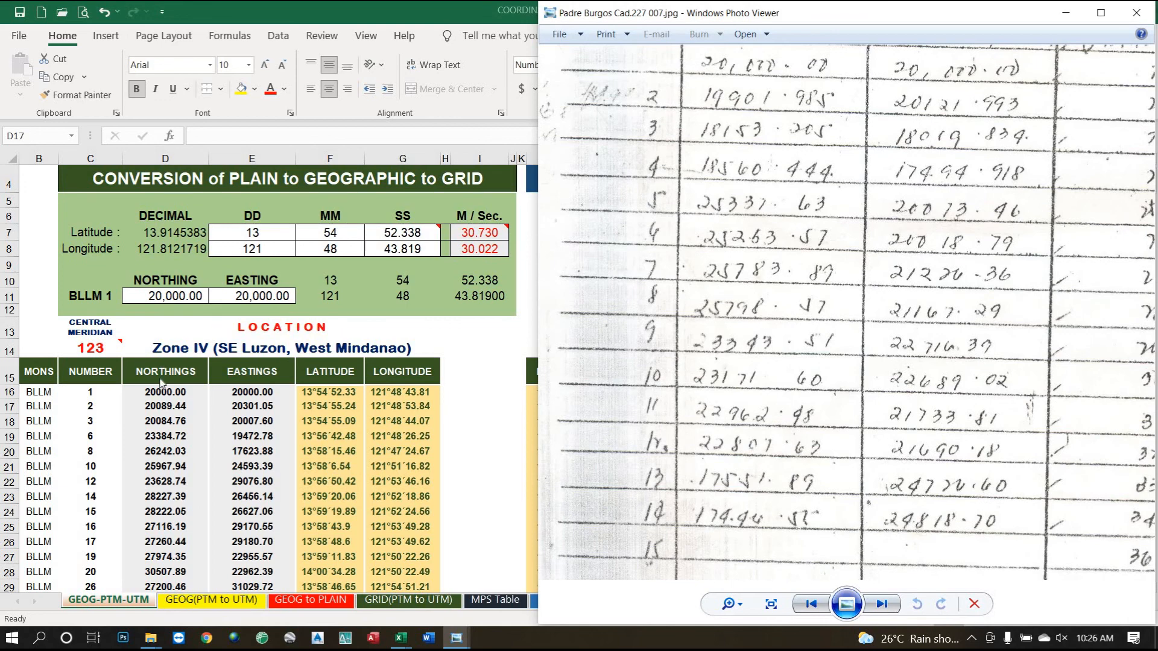
click(153, 410)
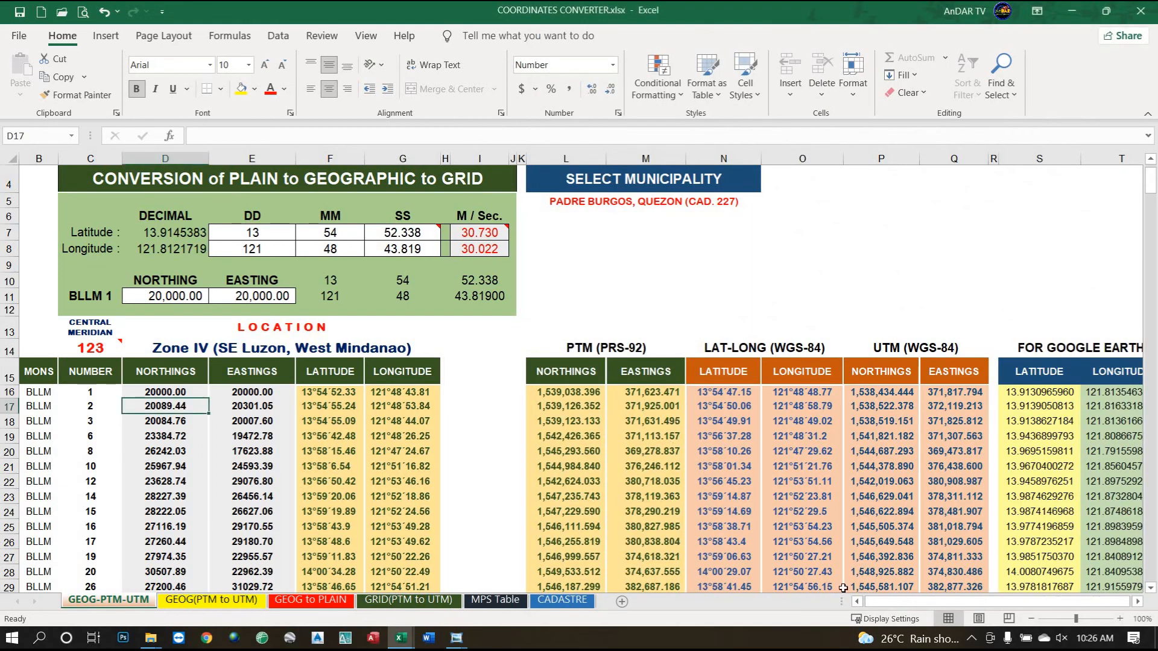
click(1106, 11)
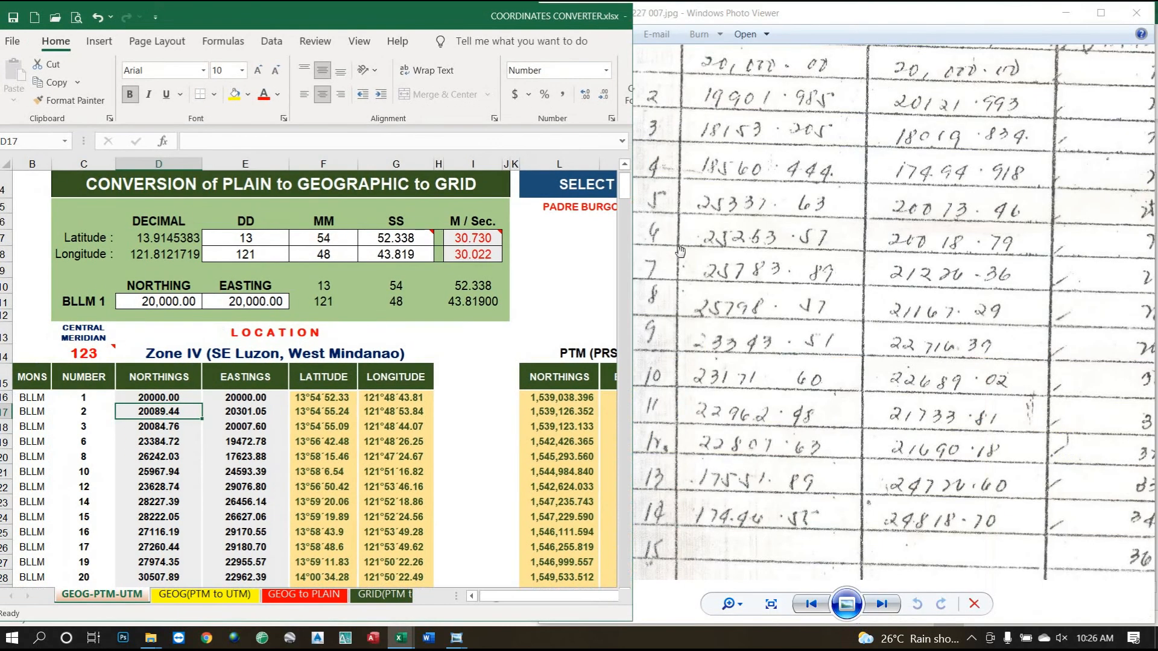
Start BLLM 2's northing in D17 and read its coordinates from the zoomed scan sheets.
click(748, 242)
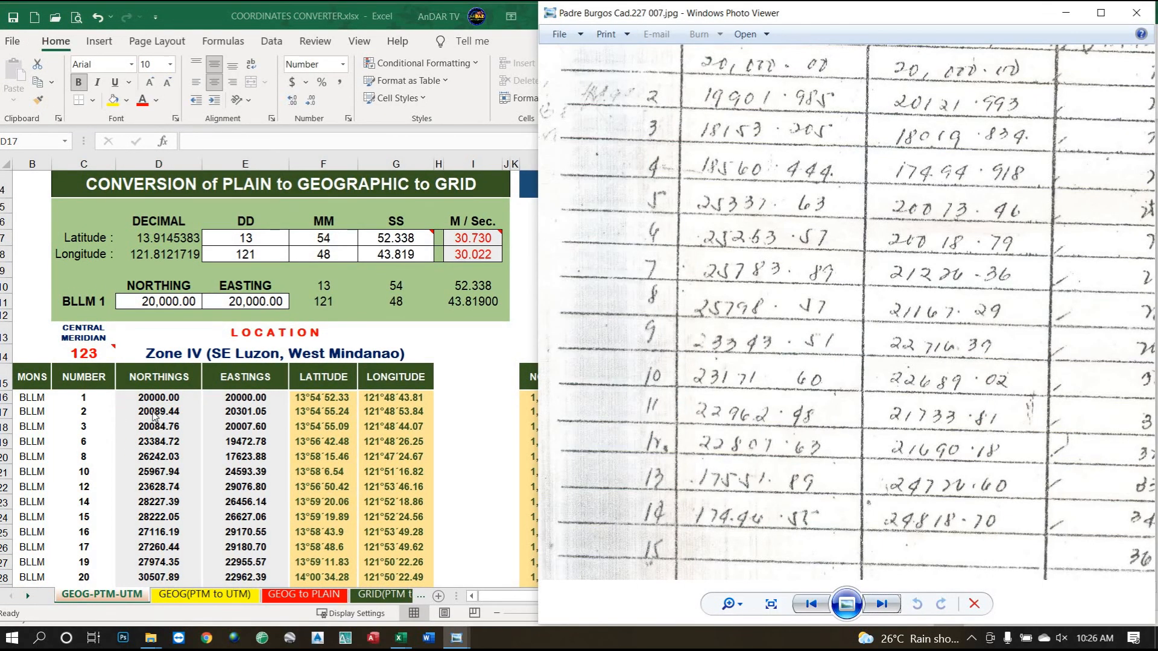
click(156, 415)
text(2526)
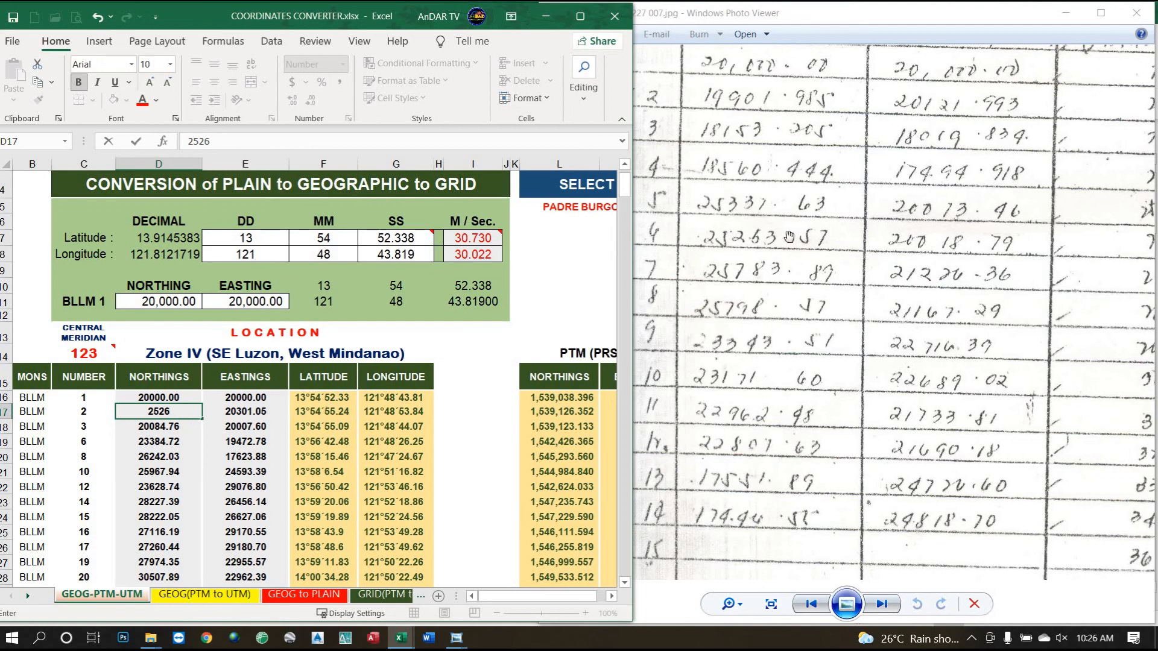
scroll(789, 236, up, 3)
scroll(789, 236, up, 2)
drag(725, 246, 812, 241)
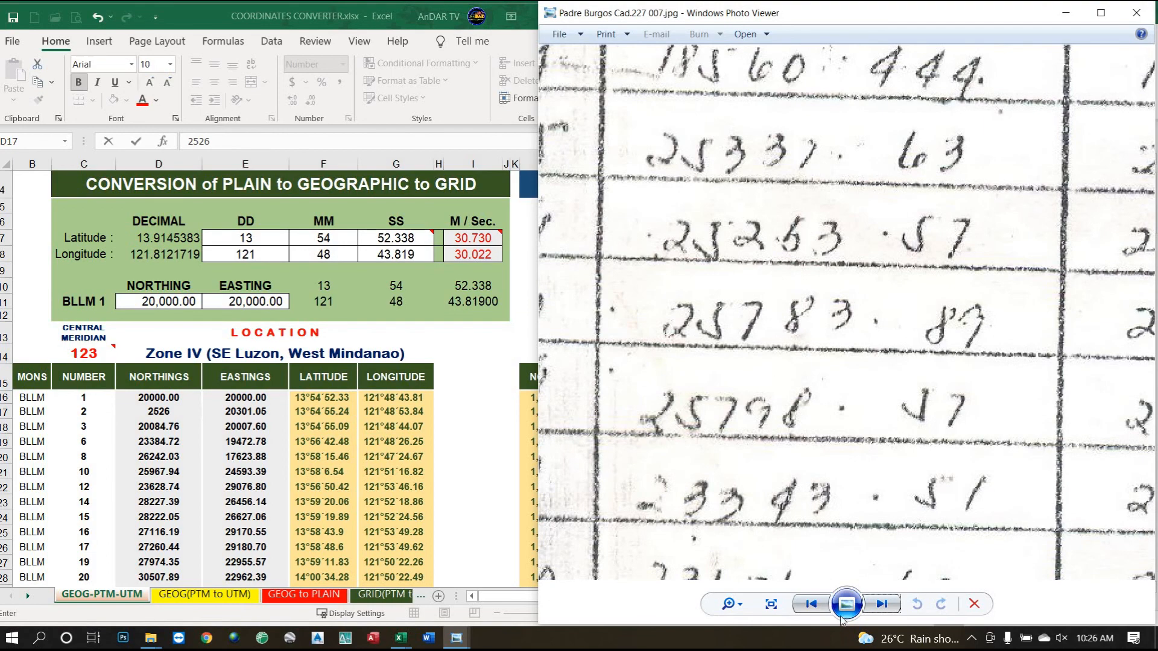
scroll(879, 496, down, 5)
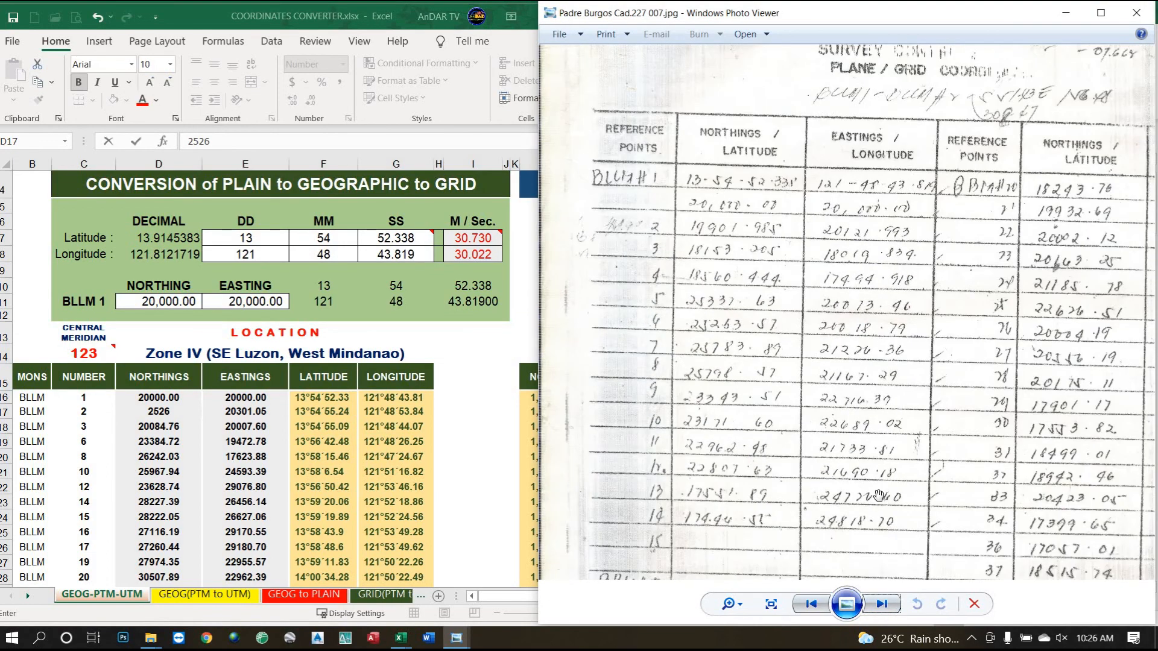
click(889, 607)
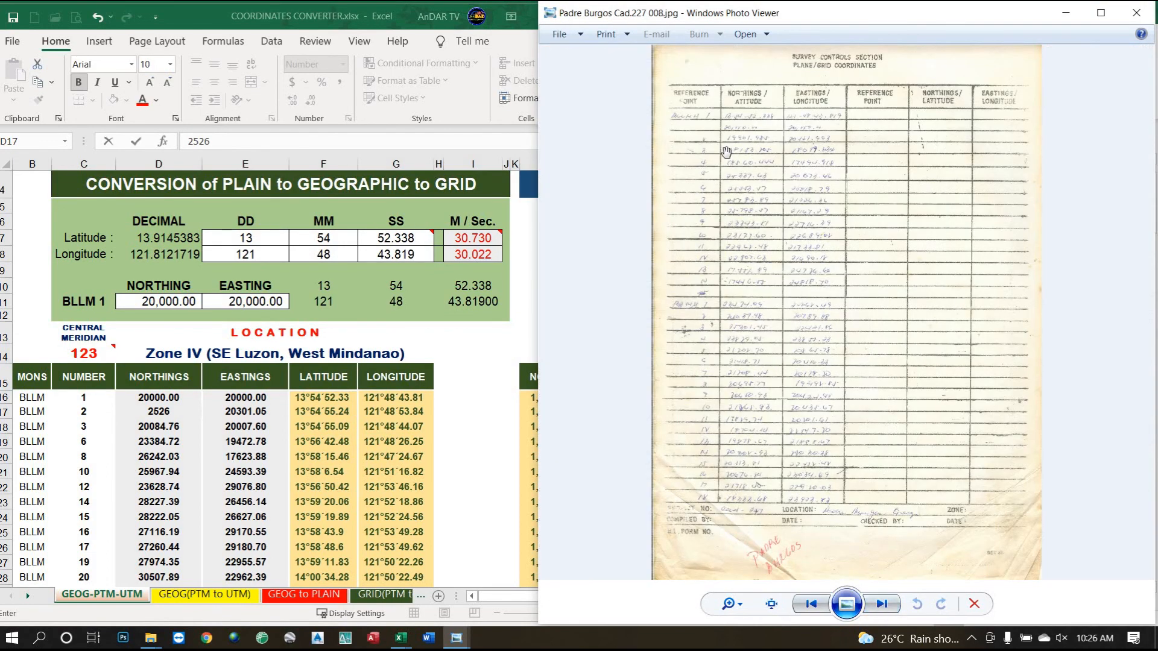
scroll(719, 191, up, 5)
drag(670, 243, 689, 243)
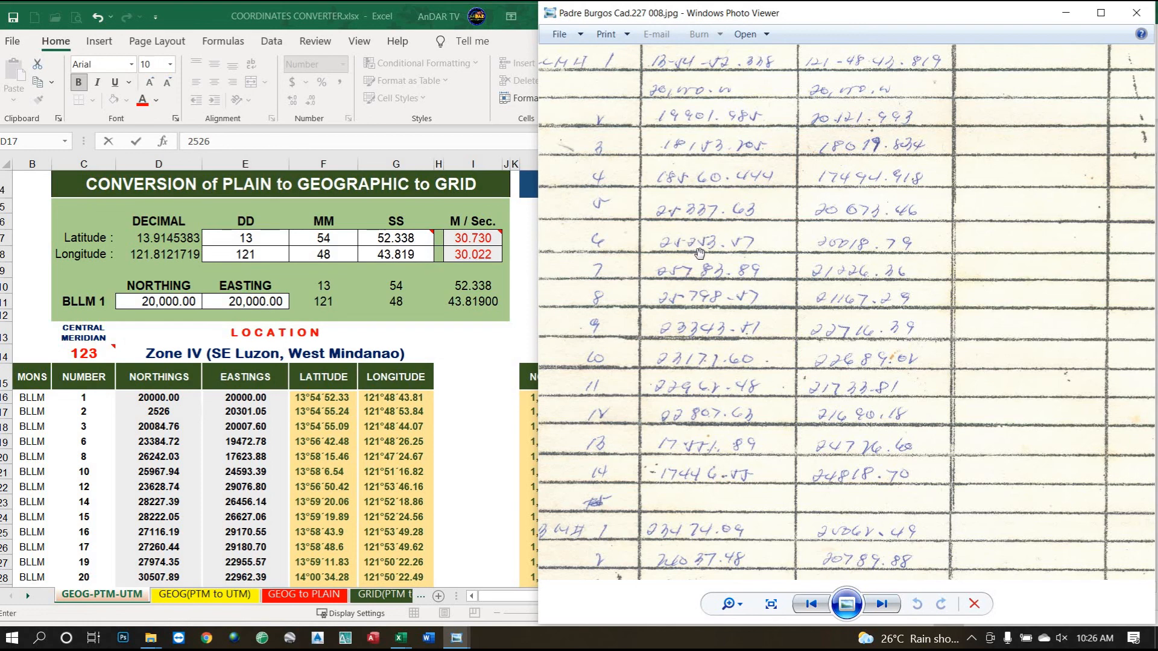
Correct D17 to 25253.57 and enter 20673.46 as BLLM 2's easting.
click(164, 416)
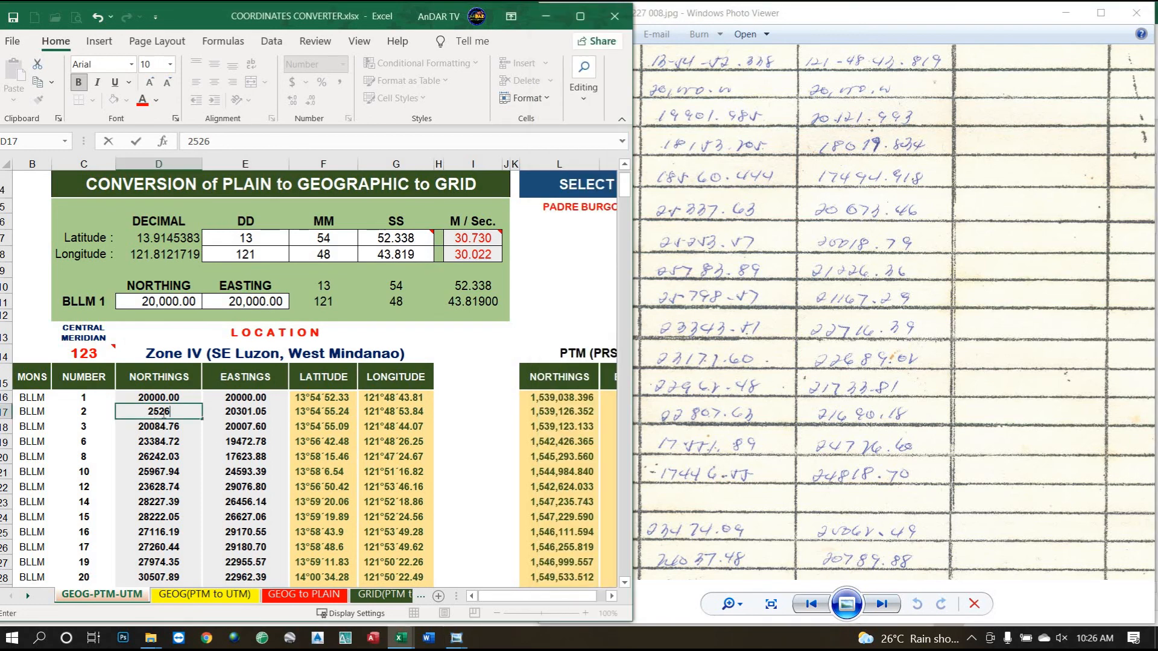
key(BackSpace)
text(53.57)
key(Tab)
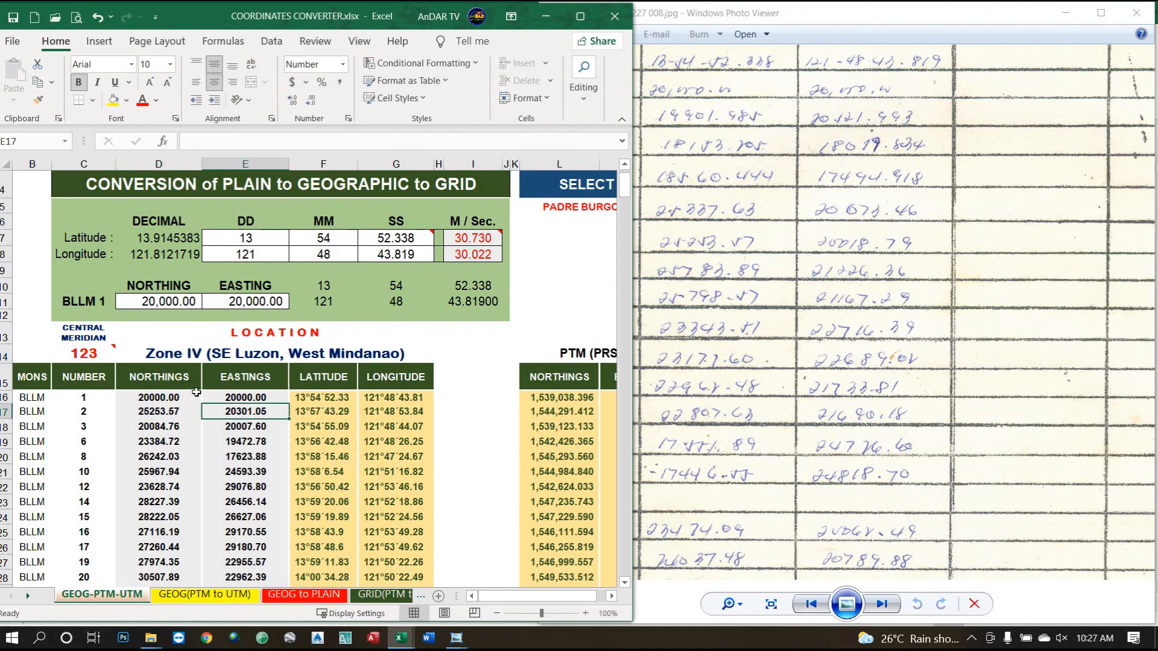
text(20)
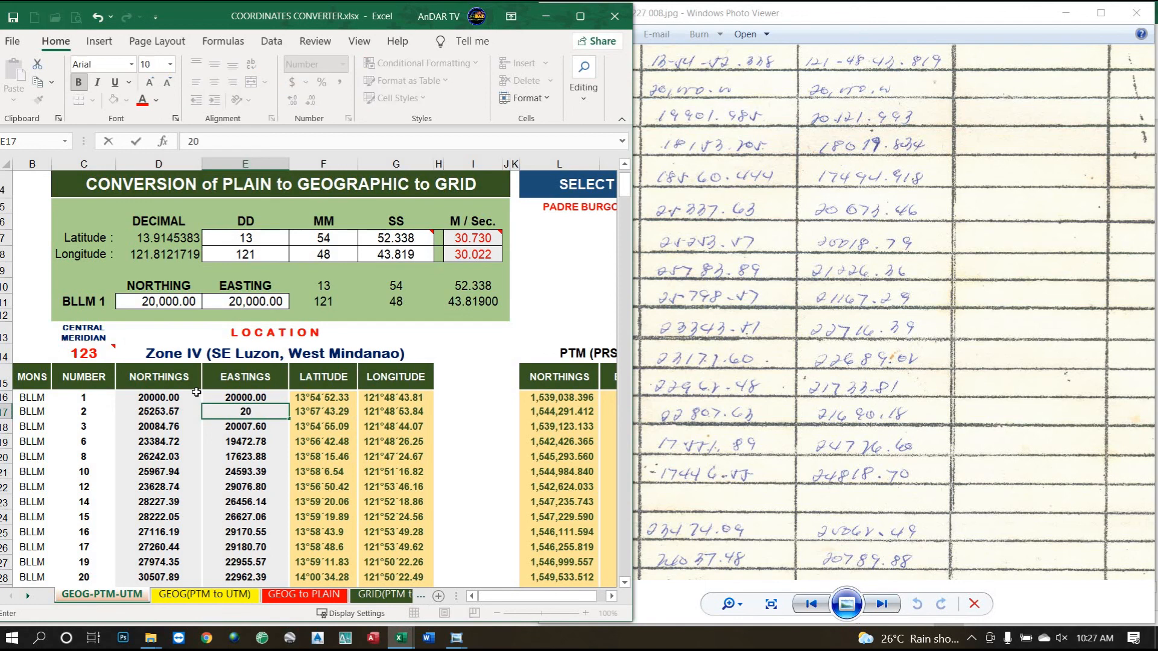
text(673.46)
Recheck BLLM 2's easting column on the previous and next scanned sheets.
click(805, 609)
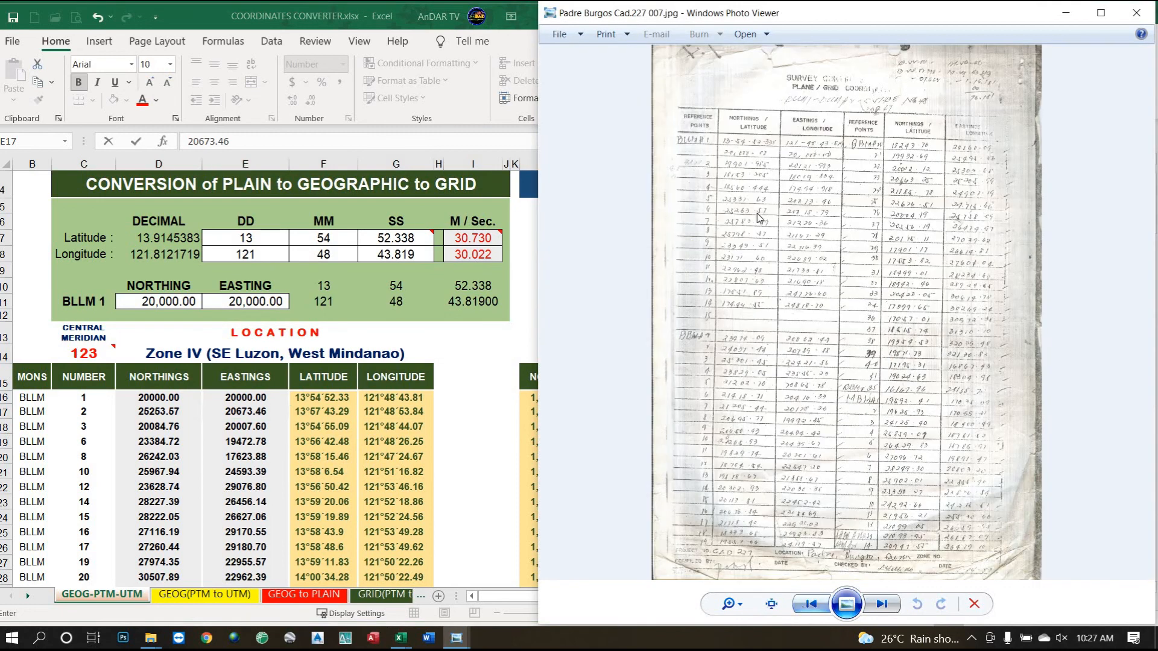
scroll(786, 208, up, 3)
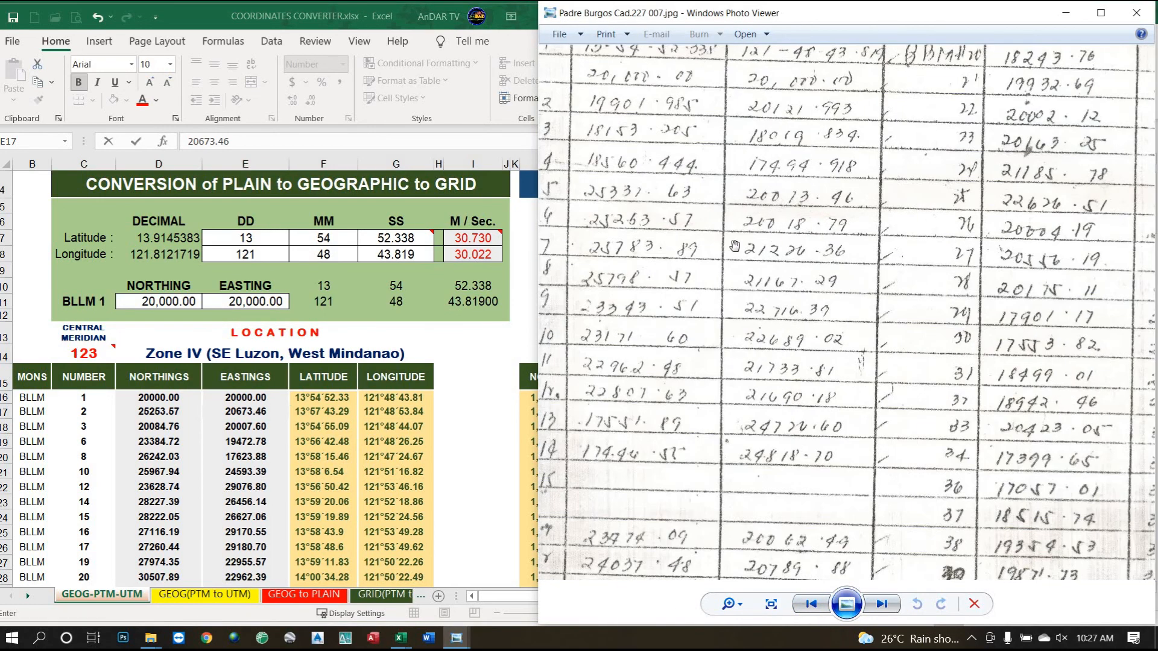
drag(743, 235, 798, 243)
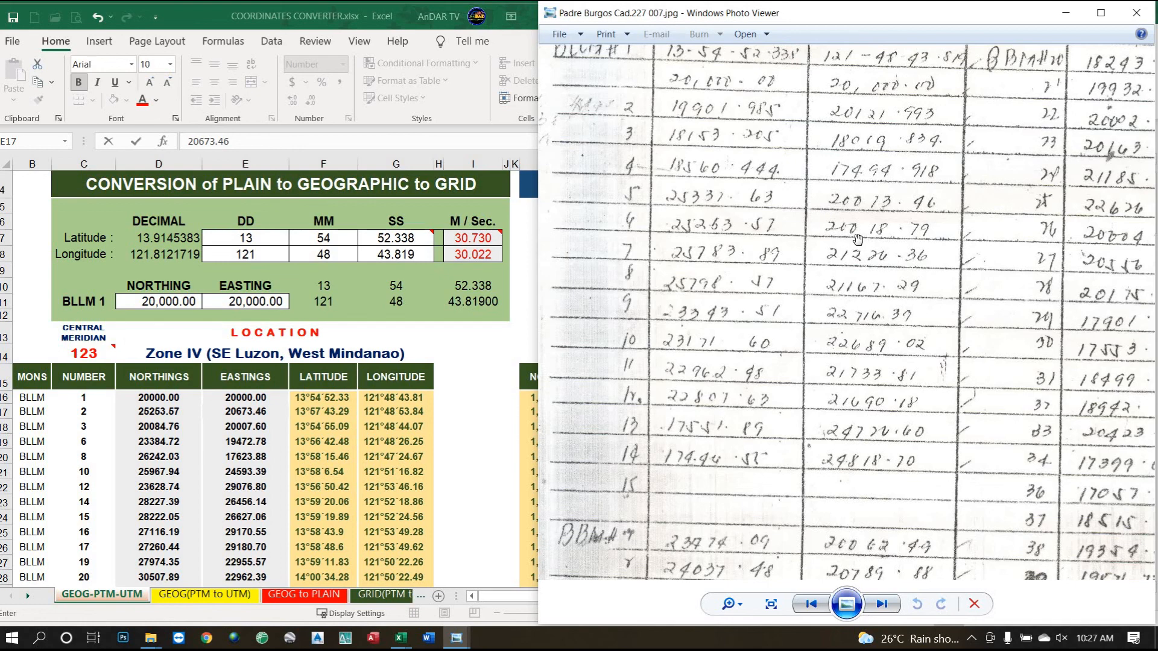
click(879, 606)
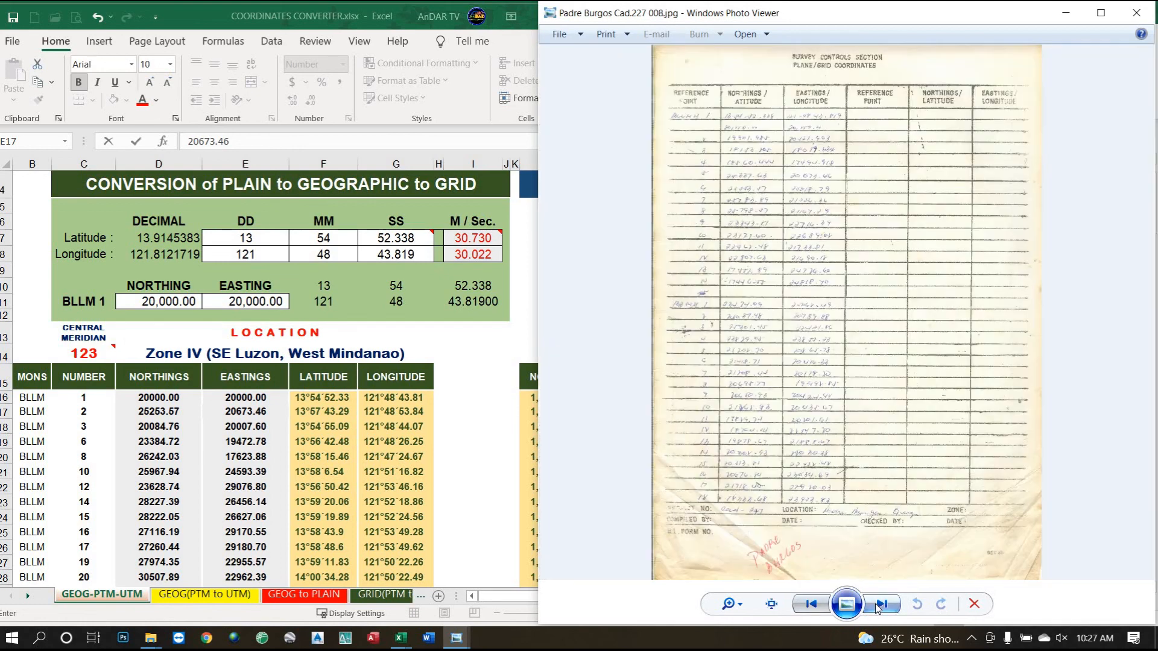
scroll(794, 198, up, 5)
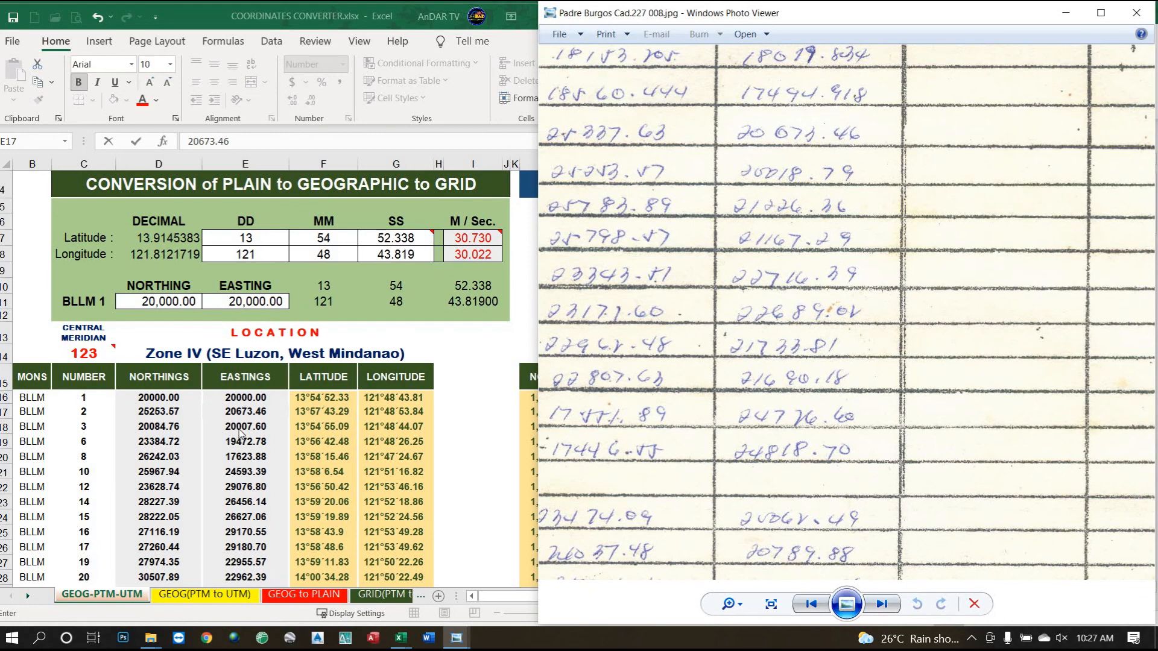
Correct E17 to 20018.79 and select the resulting PTM pair in L17:M17.
click(243, 415)
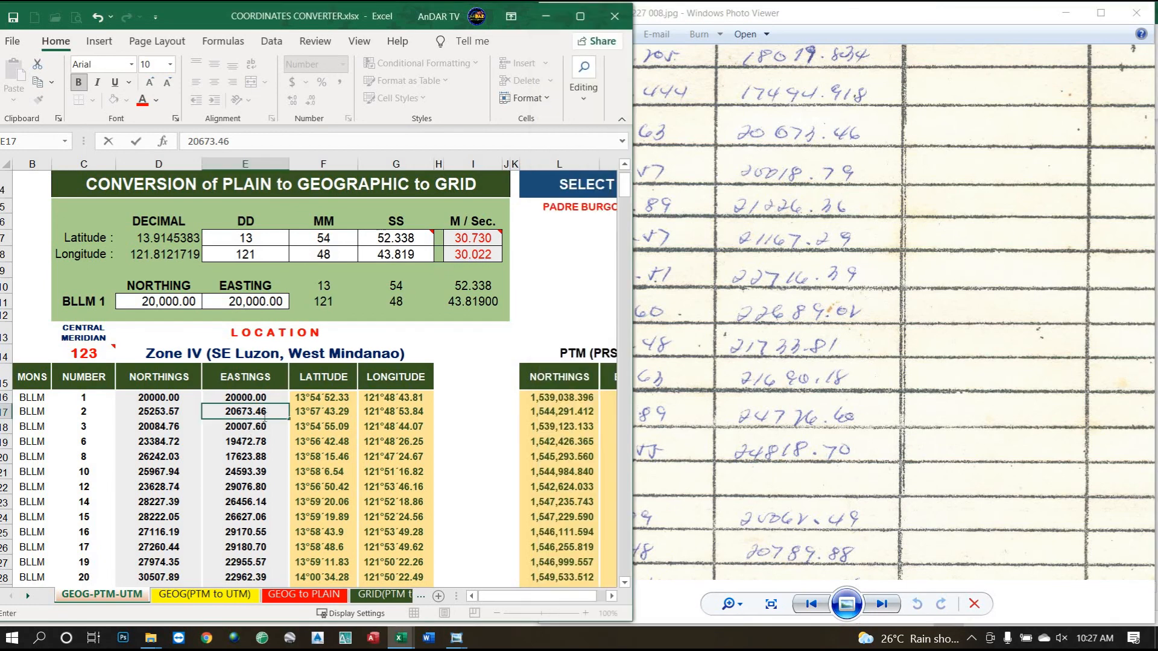
key(BackSpace)
key(BackSpace)
key(BackSpace)
key(BackSpace)
key(BackSpace)
key(BackSpace)
key(BackSpace)
text(0018.79)
key(Return)
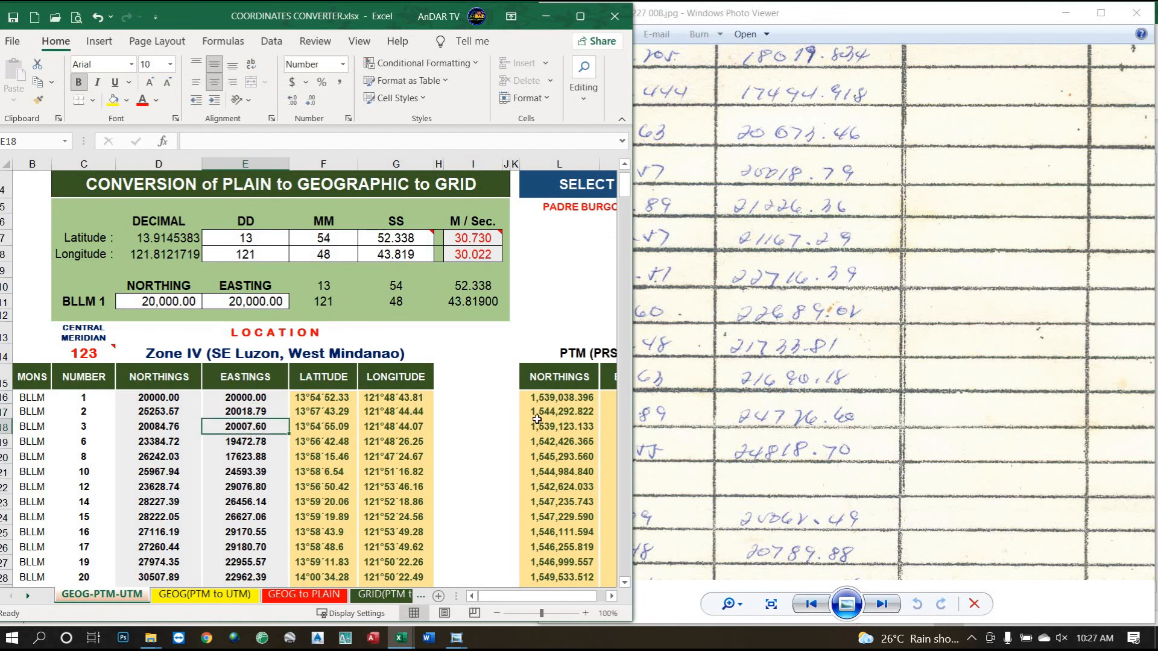
click(612, 597)
click(612, 596)
click(613, 596)
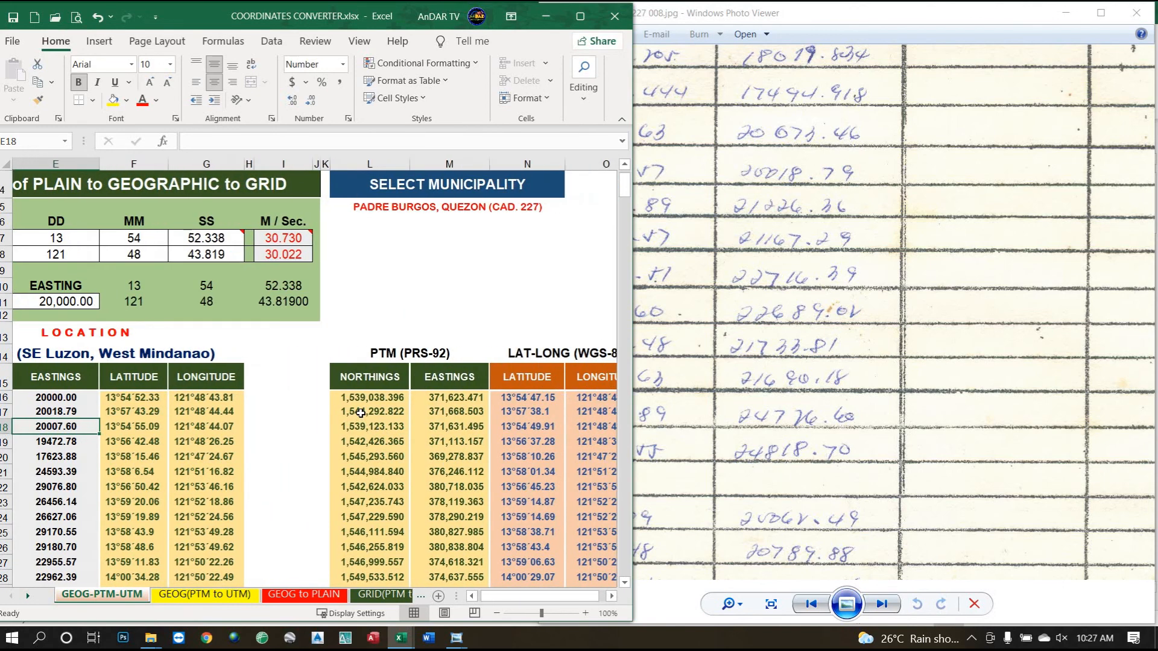
drag(355, 412, 433, 412)
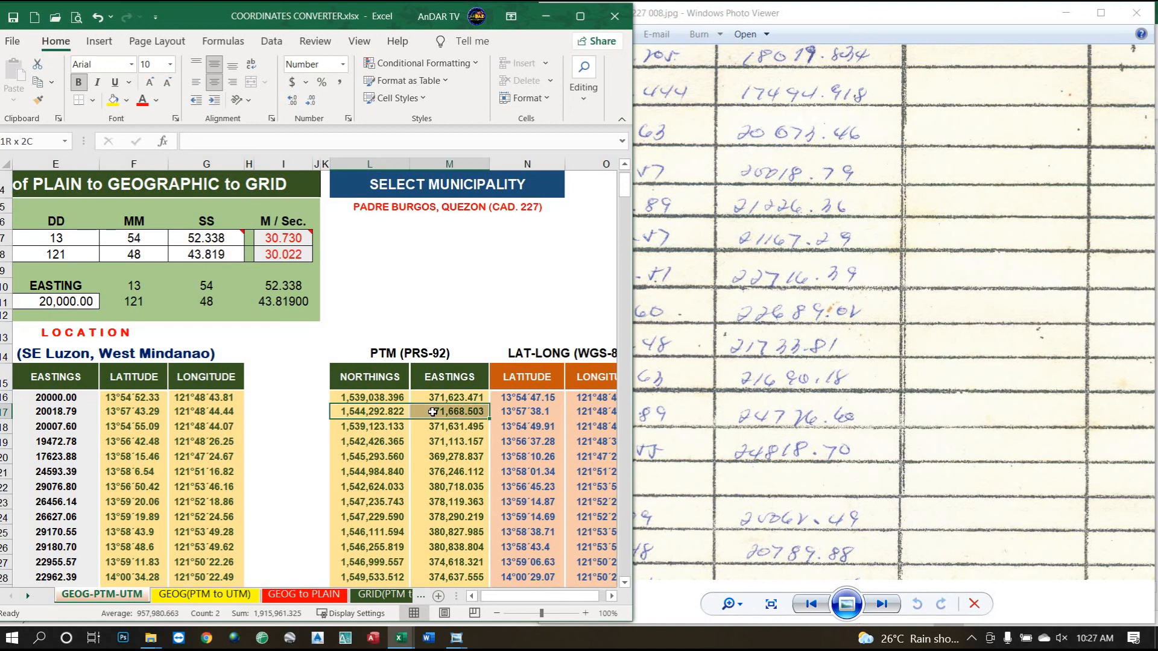
Copy the PTM pair L17:M17 and paste it as values into SUNBIRD's BLLM No. 6 row.
drag(373, 413, 427, 413)
right_click(426, 413)
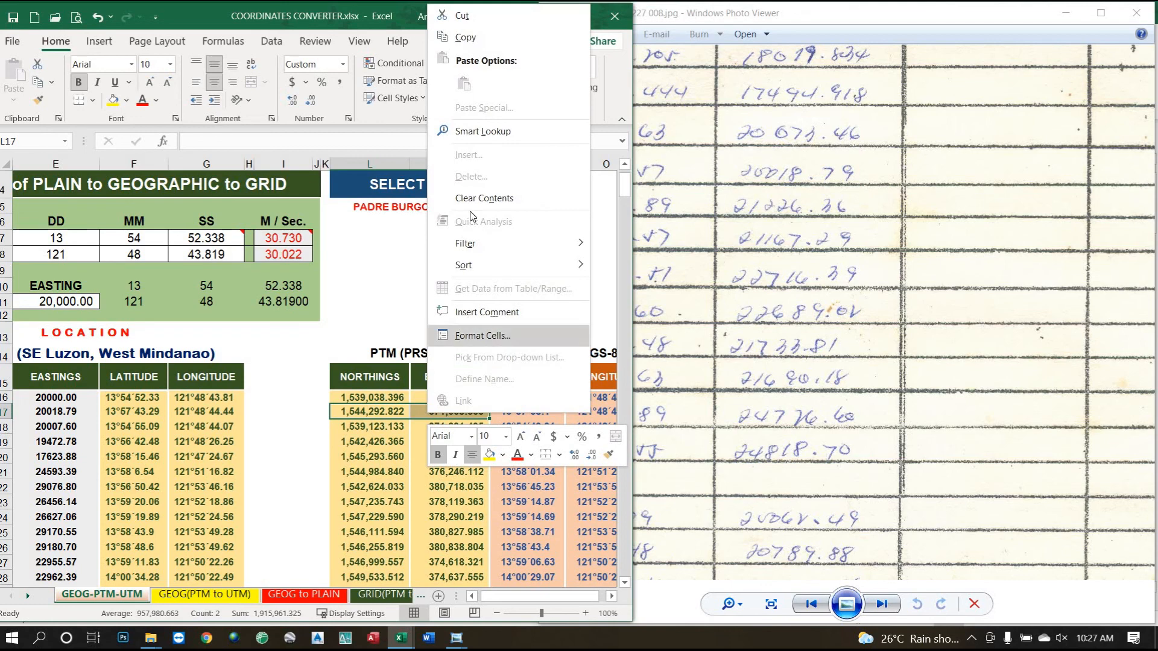
click(465, 37)
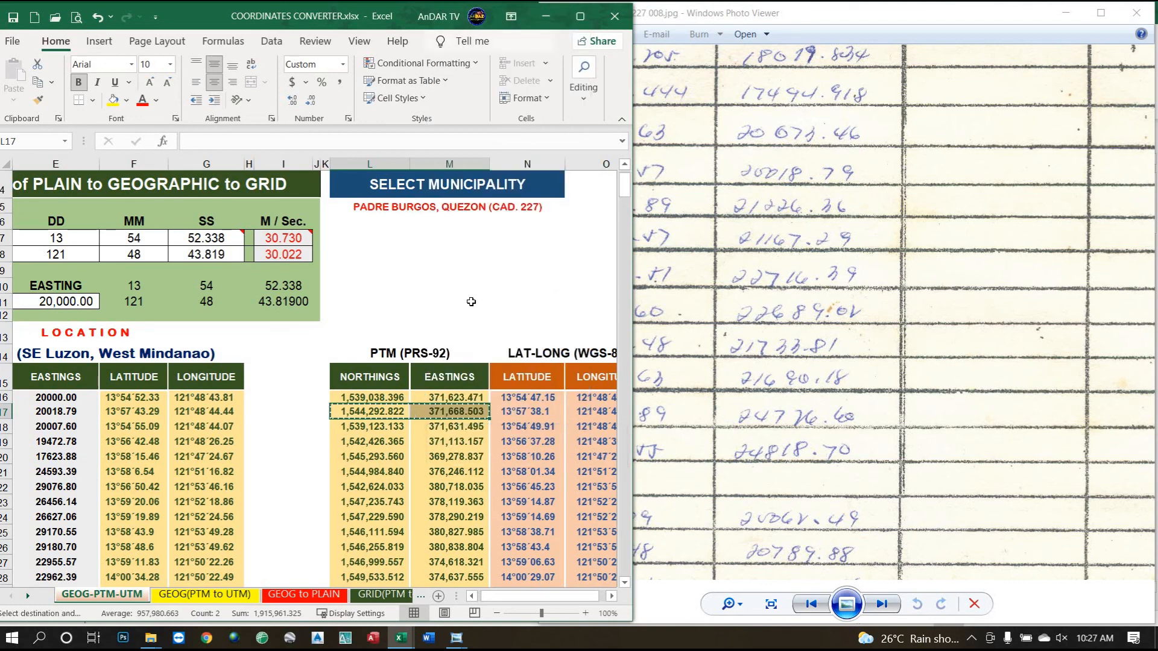
mouse_move(409, 643)
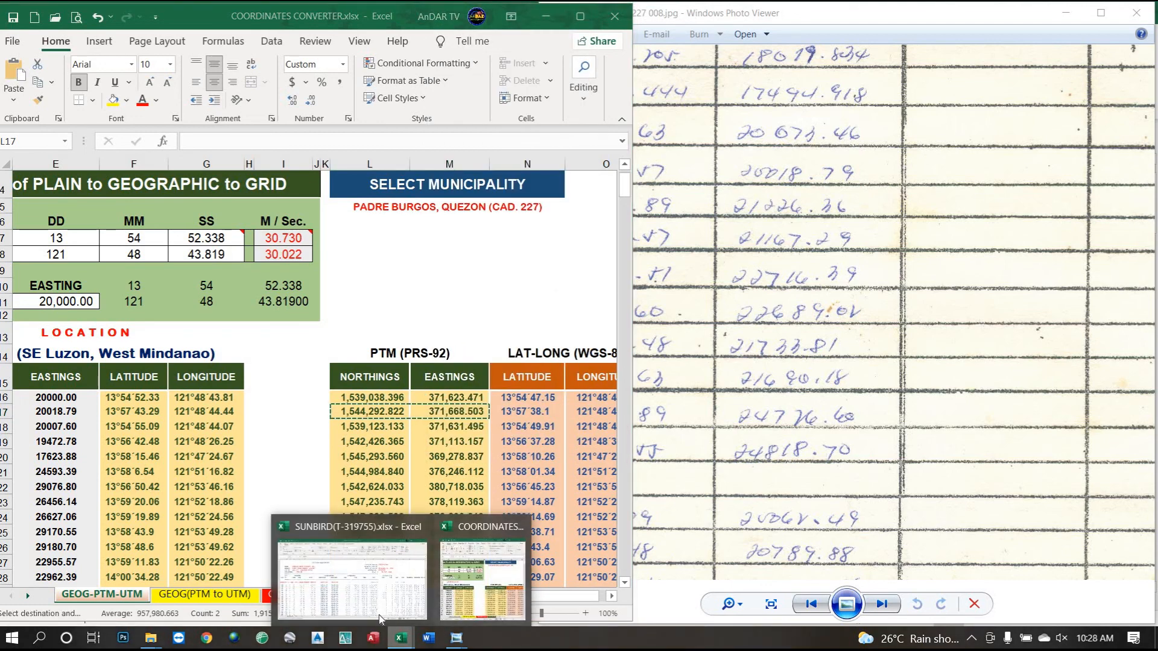
click(375, 600)
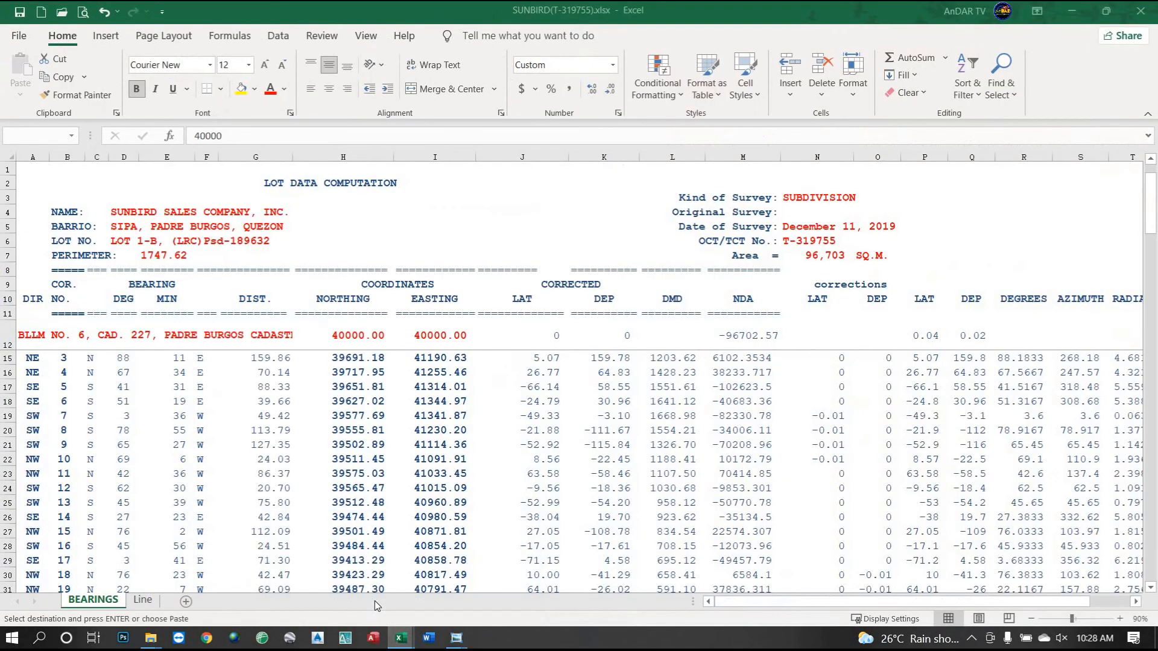
right_click(356, 336)
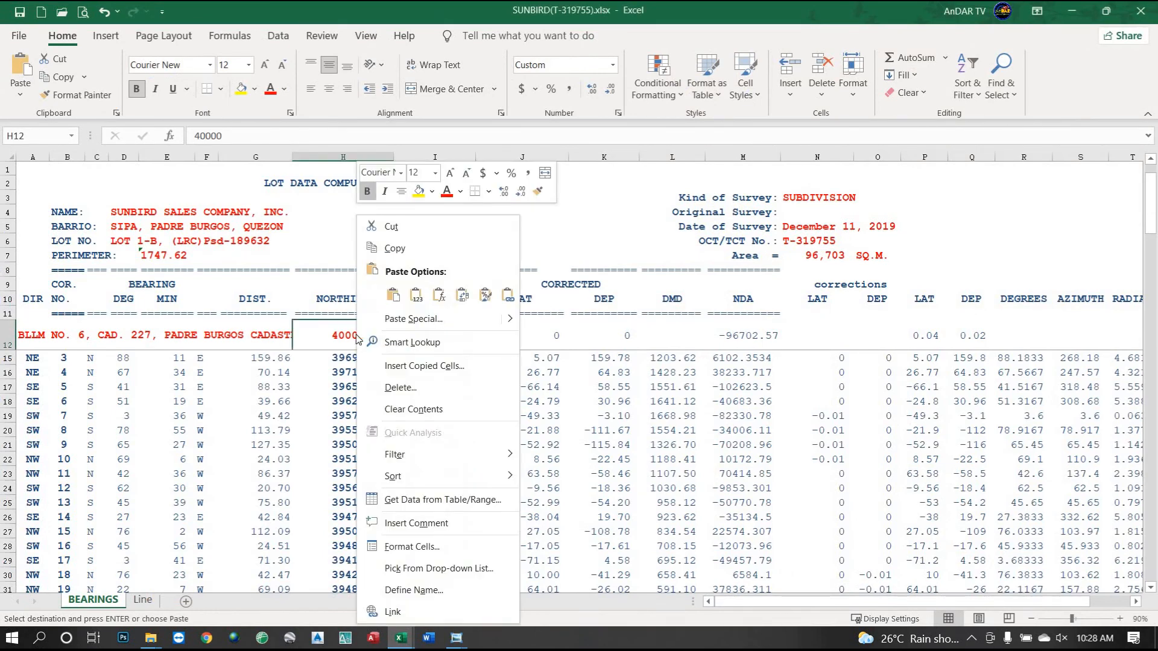
click(418, 297)
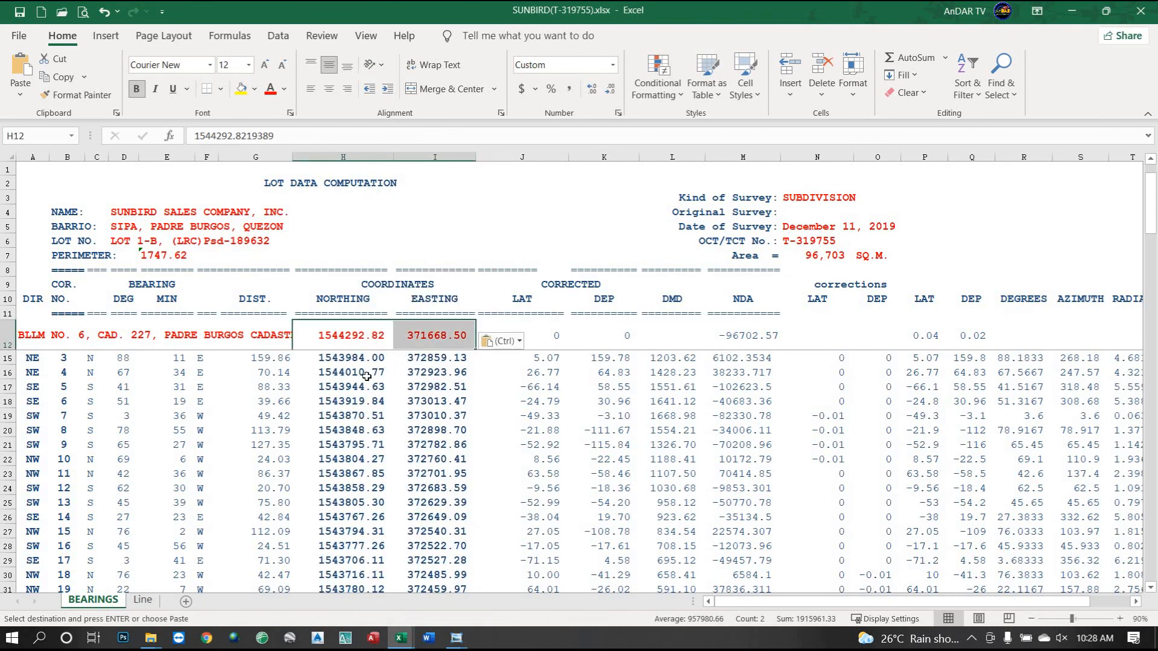
Verify the pasted 1544292.82 and 371668.50 values and a recalculated corner northing.
scroll(359, 405, up, 1)
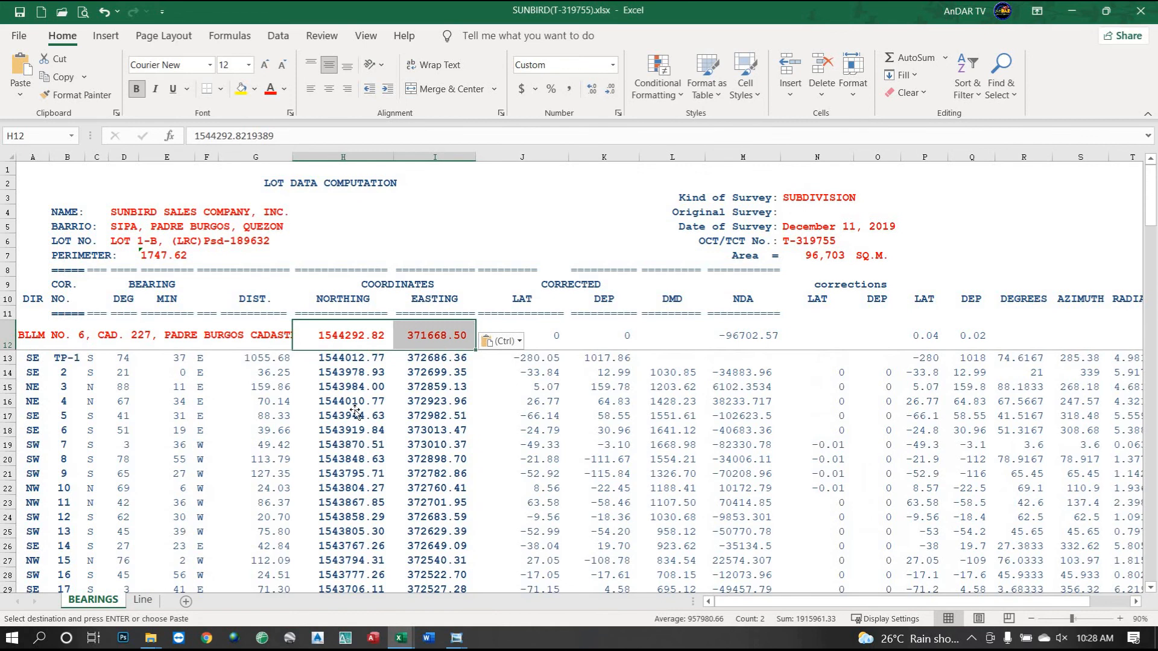
click(356, 413)
click(356, 337)
click(422, 336)
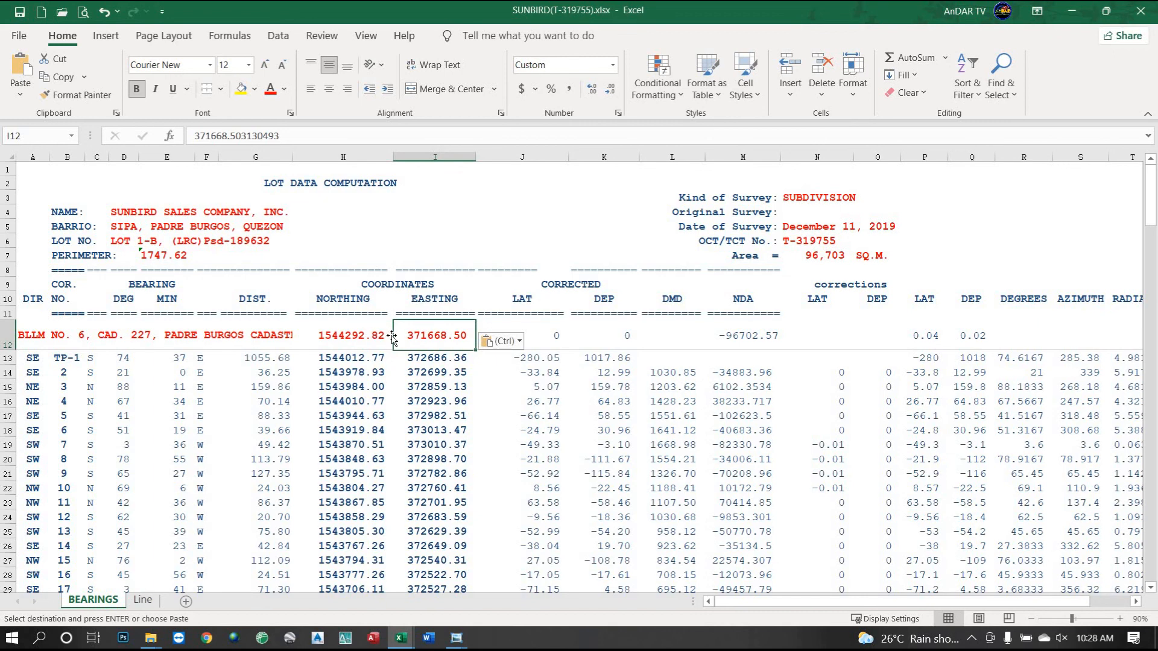
Review the Line sheet's AutoCad coordinates and 96,703 sq m lot plot, then go to Civil 3D.
click(143, 599)
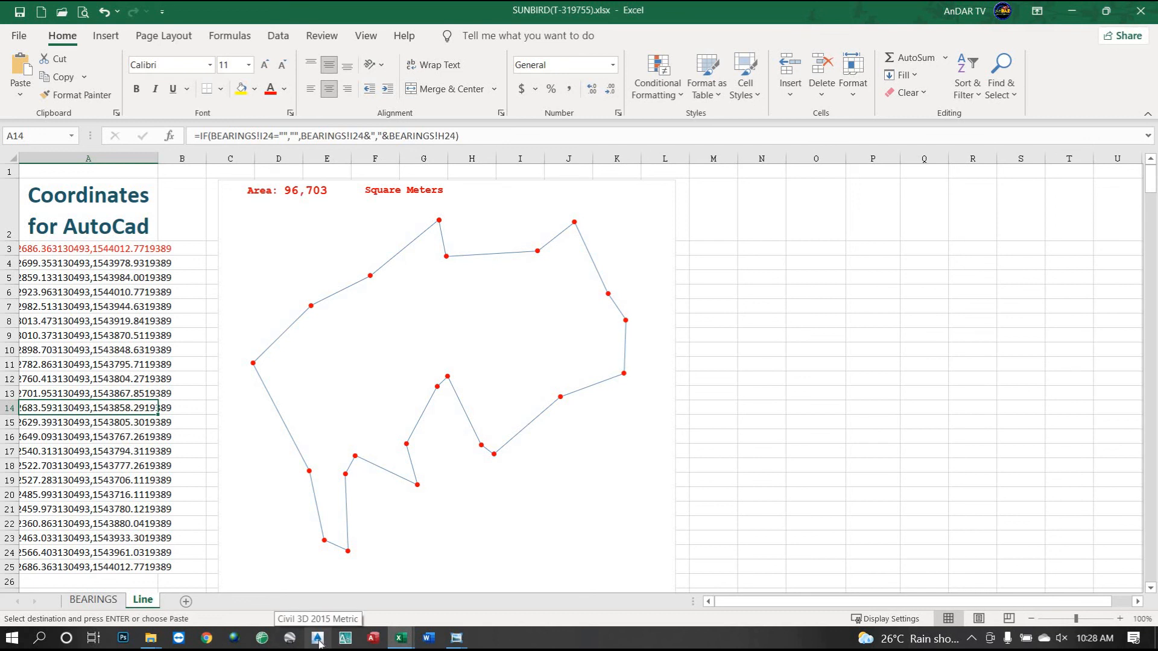
click(318, 641)
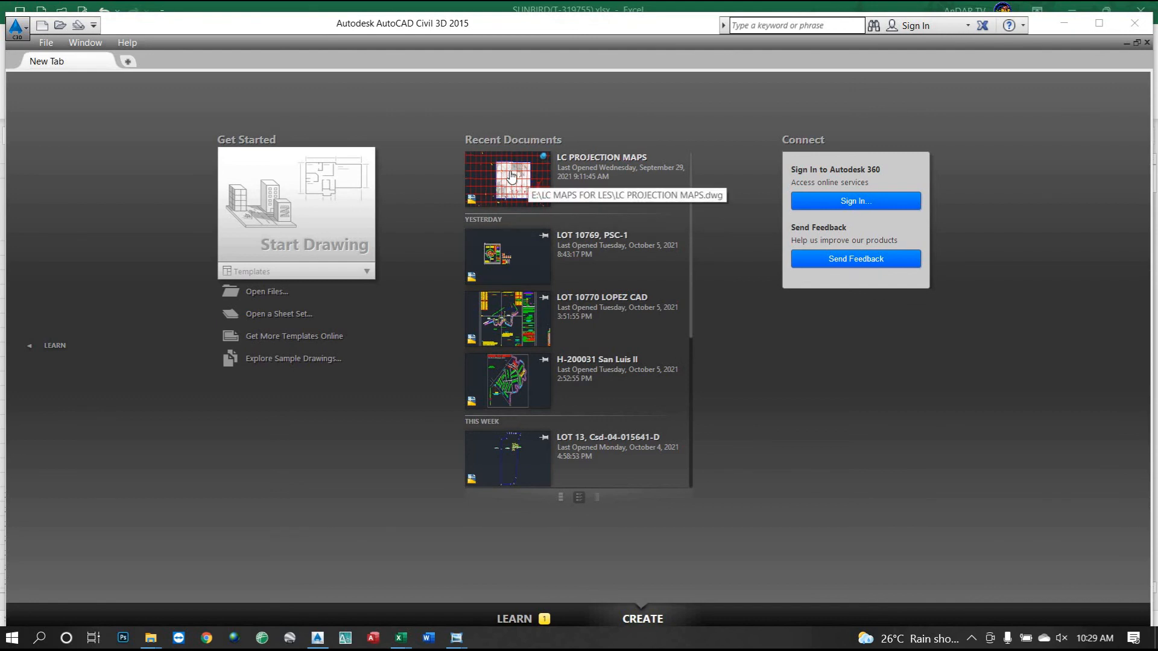
Load LC PROJECTION MAPS.dwg from Recent Documents and return to it after glancing at Excel.
click(511, 177)
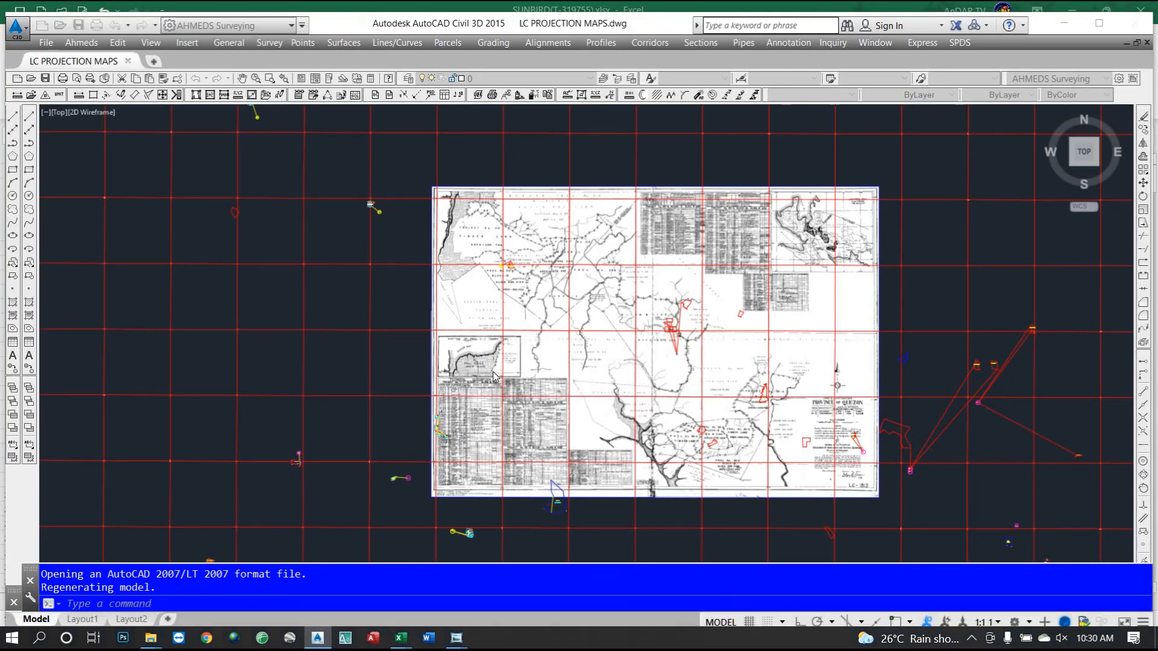
key(alt+Tab)
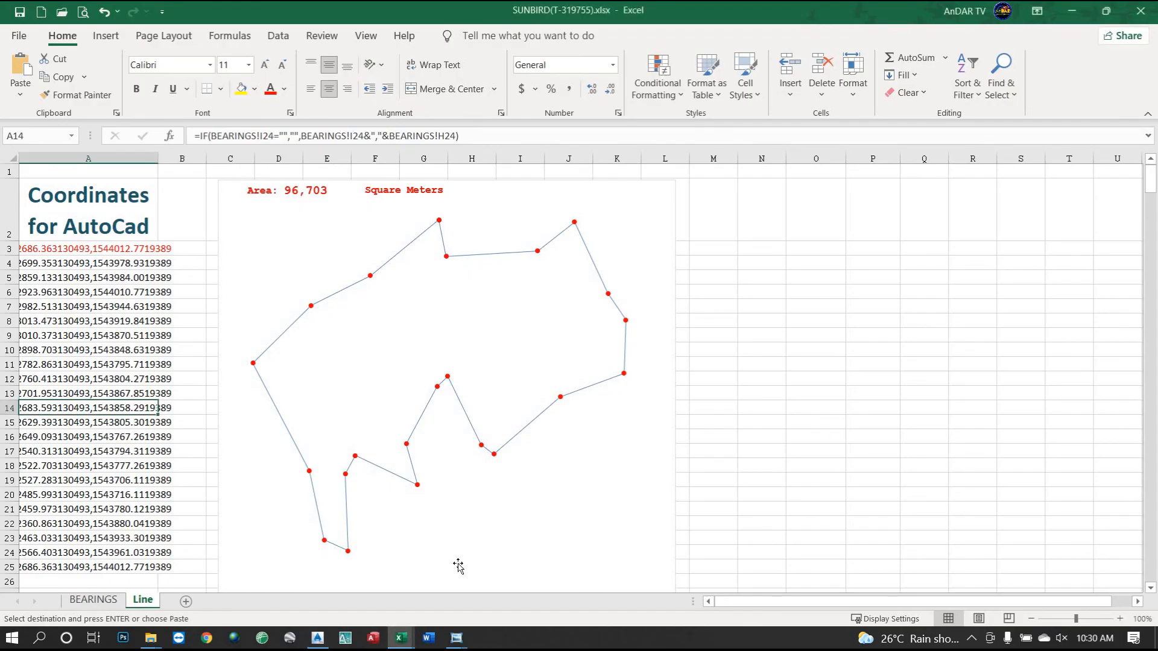
click(318, 638)
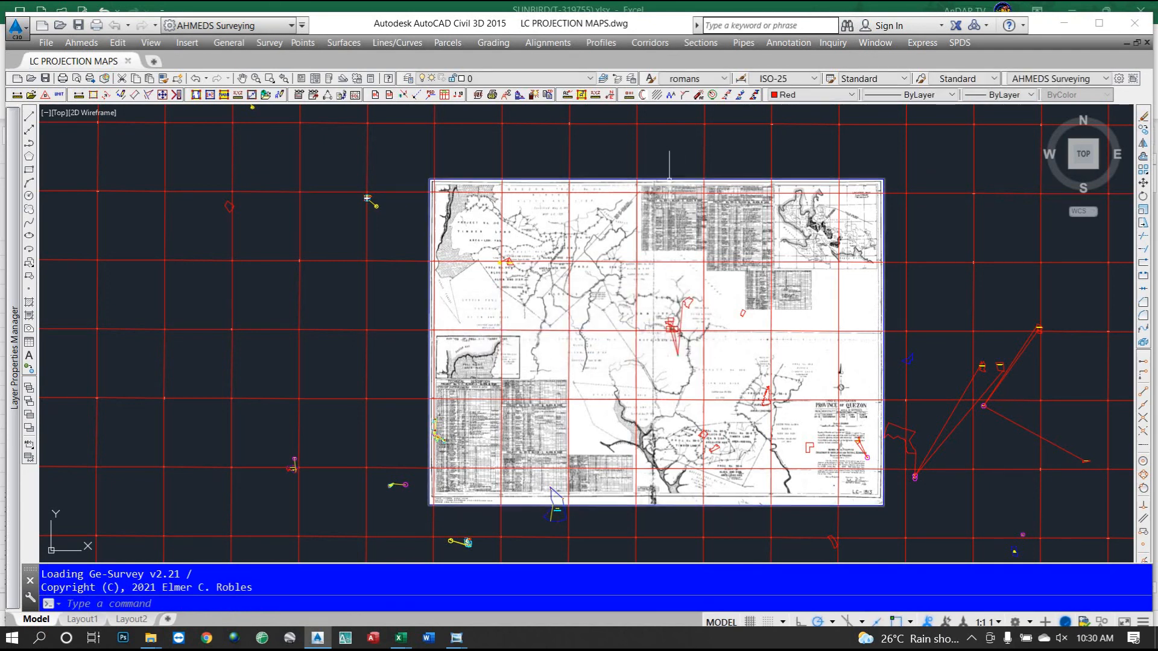
Select the scanned projection map image and zoom around the drawing.
click(669, 179)
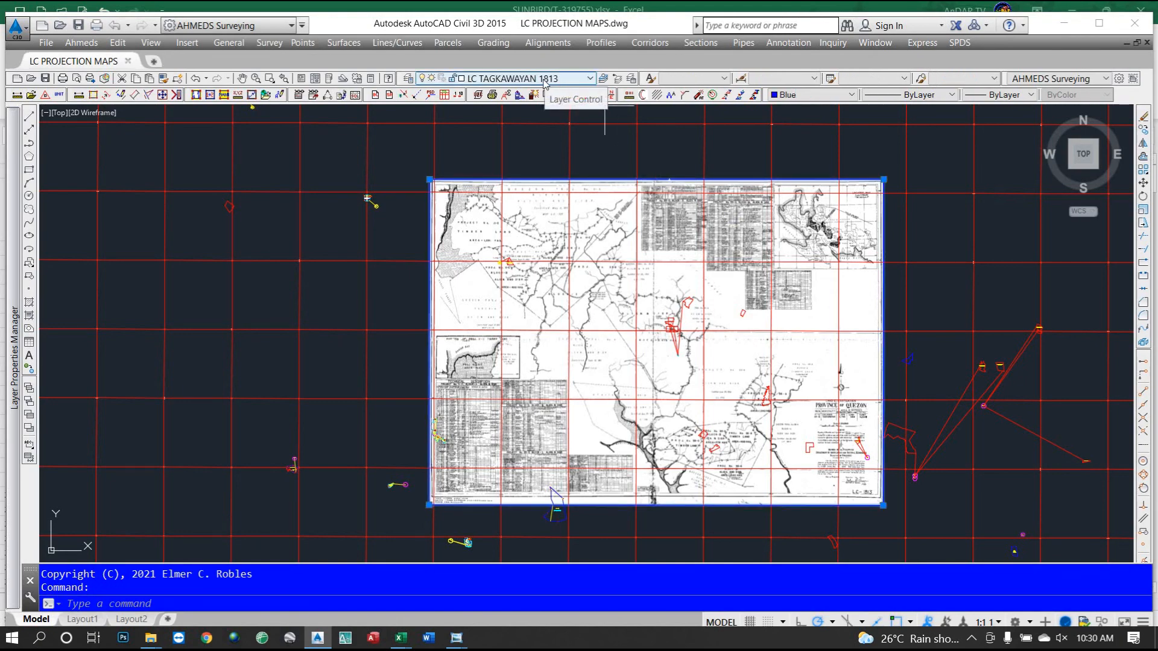
scroll(870, 497, up, 6)
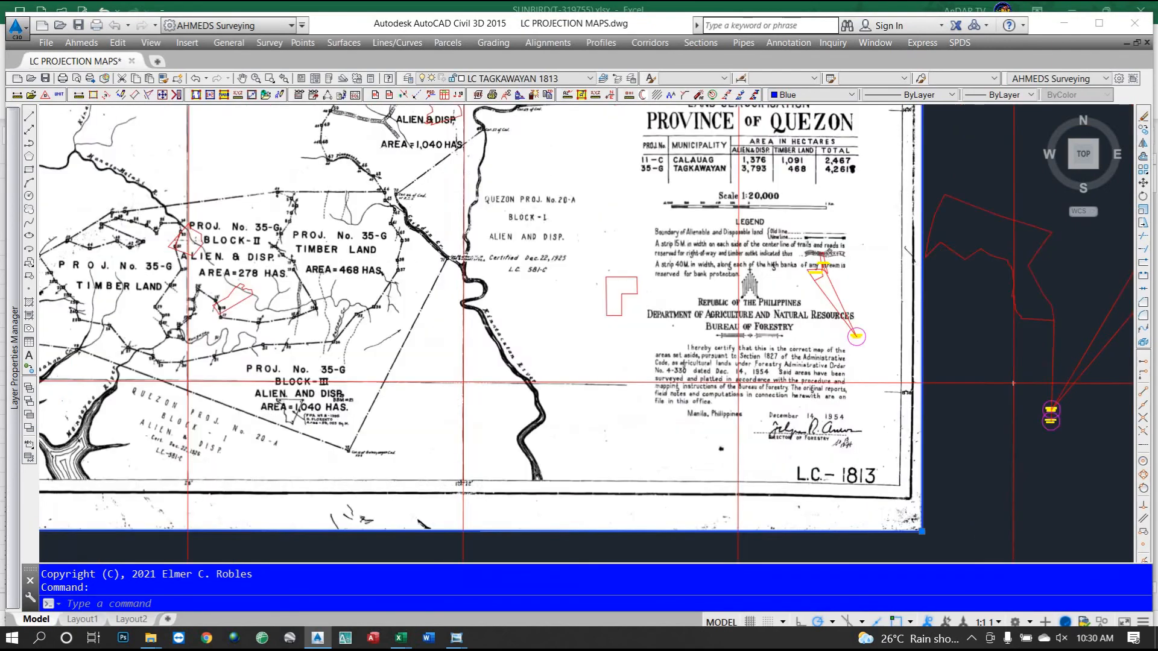
scroll(875, 502, up, 1)
scroll(872, 501, down, 3)
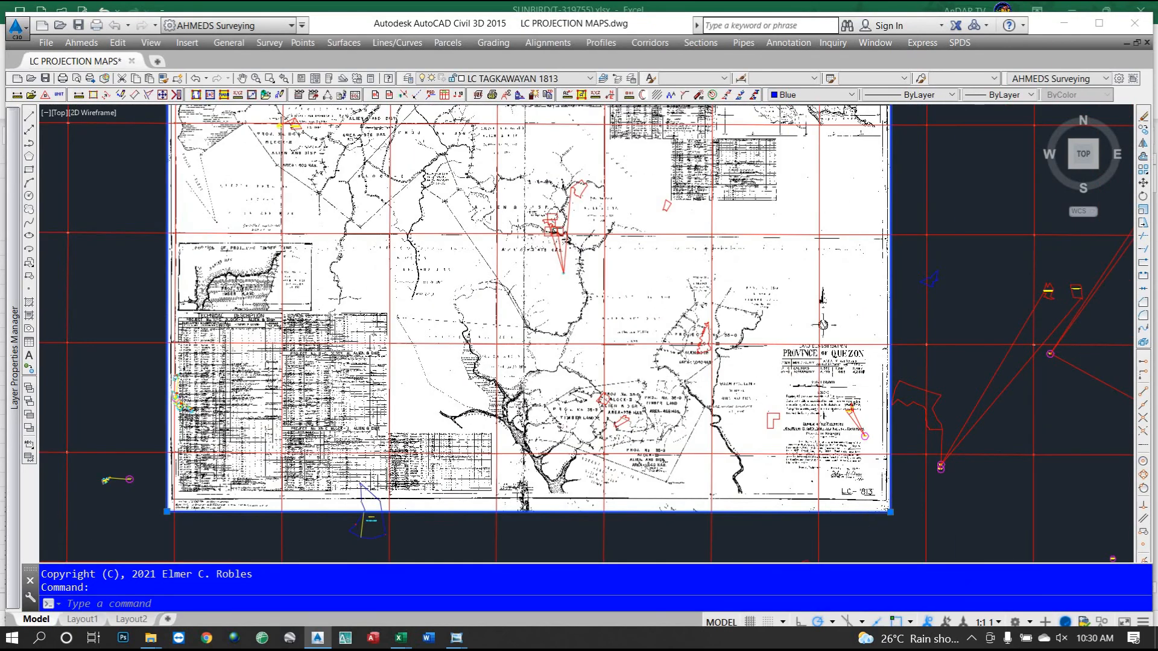
scroll(823, 324, down, 1)
scroll(705, 137, up, 2)
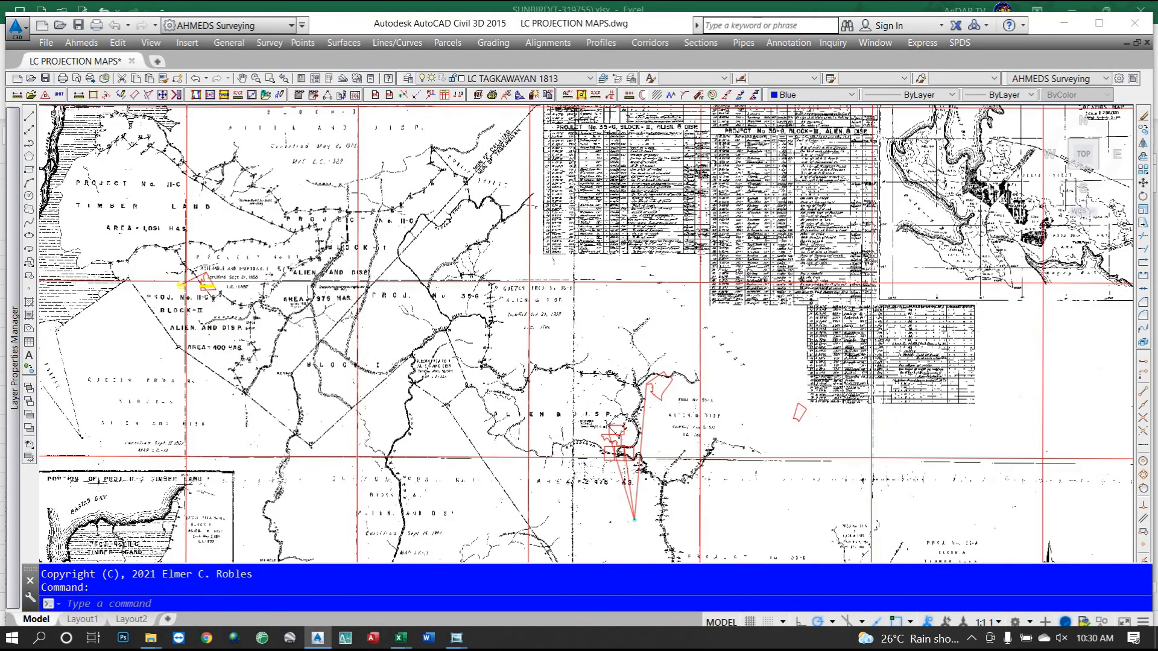
scroll(655, 272, down, 1)
scroll(656, 271, down, 1)
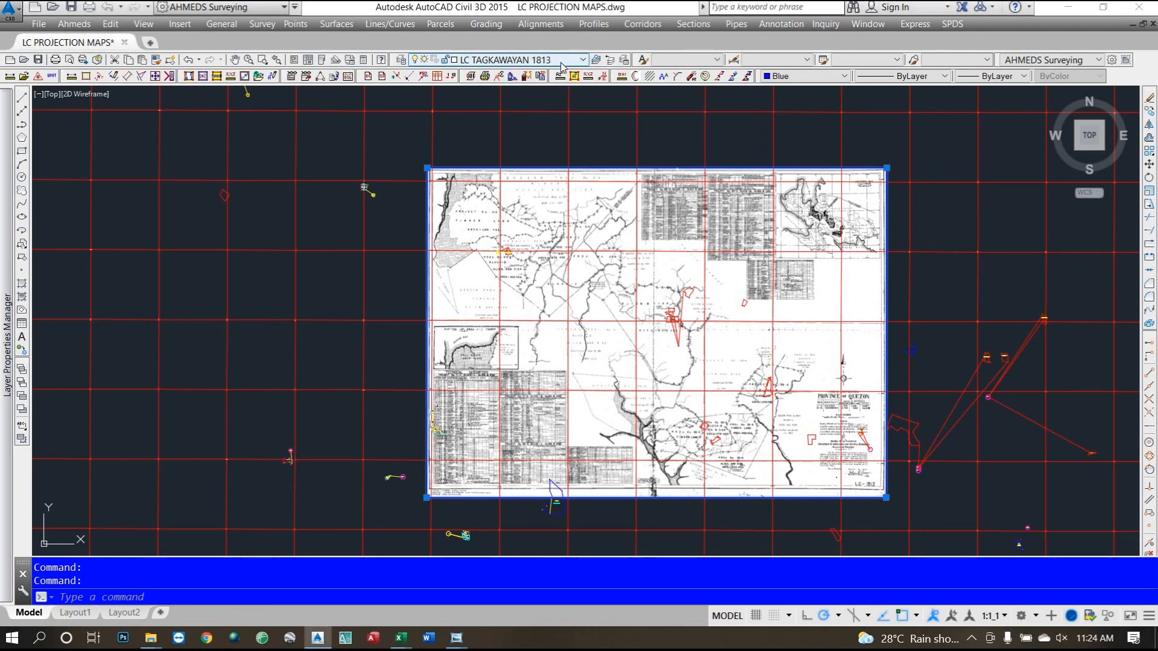
Freeze layer LC TAGKAWAYAN 1813 to hide the scan, then bring up the SUNBIRD workbook.
click(494, 60)
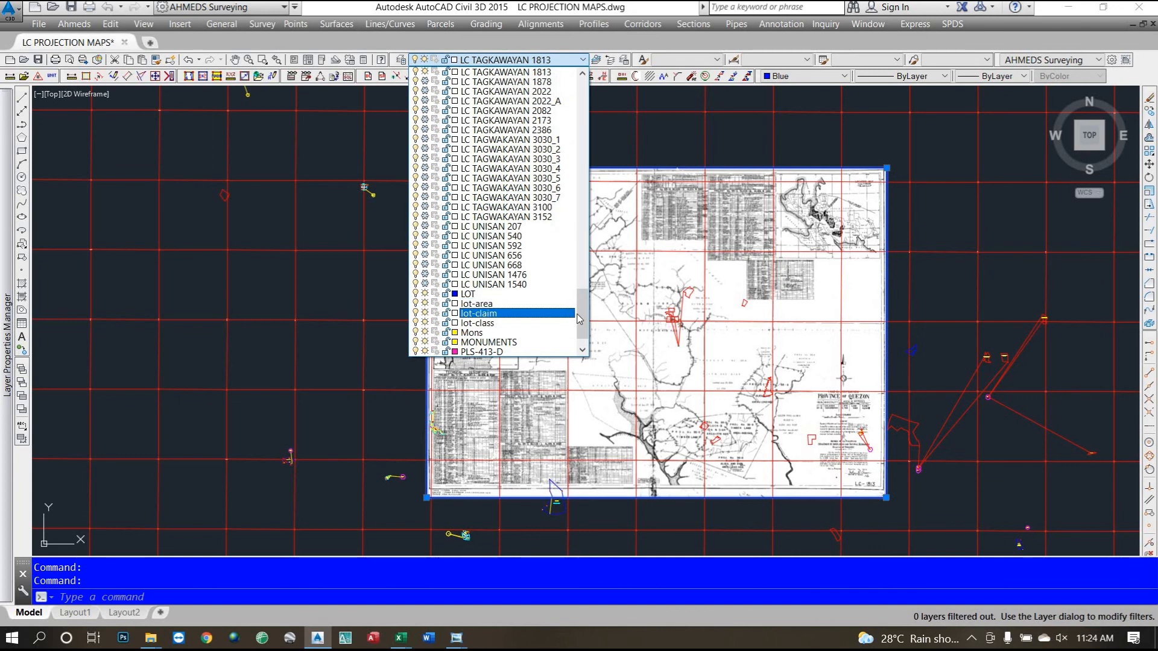
mouse_move(581, 311)
mouse_down()
mouse_move(596, 234)
mouse_move(581, 291)
mouse_up()
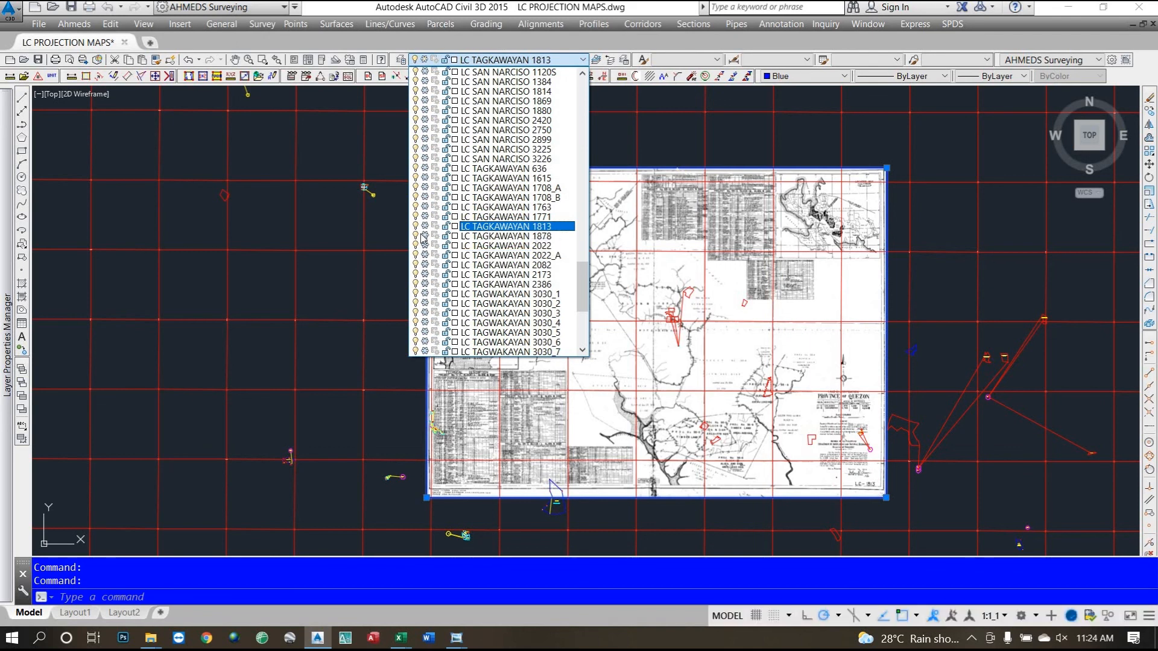
click(378, 284)
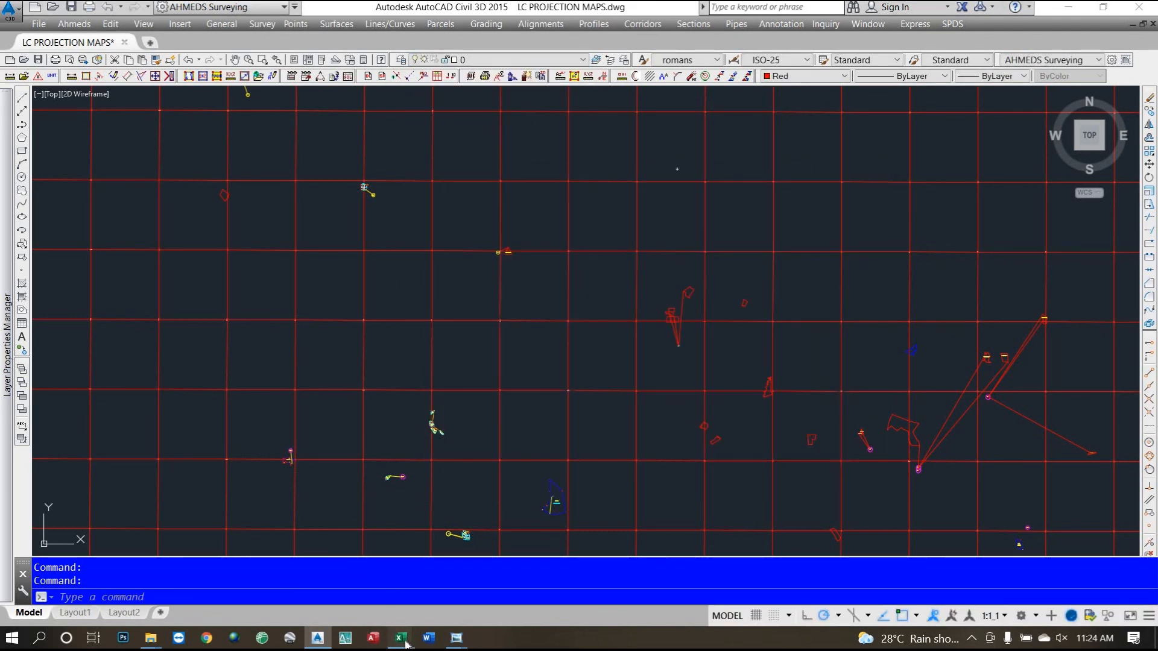
mouse_move(401, 639)
click(345, 602)
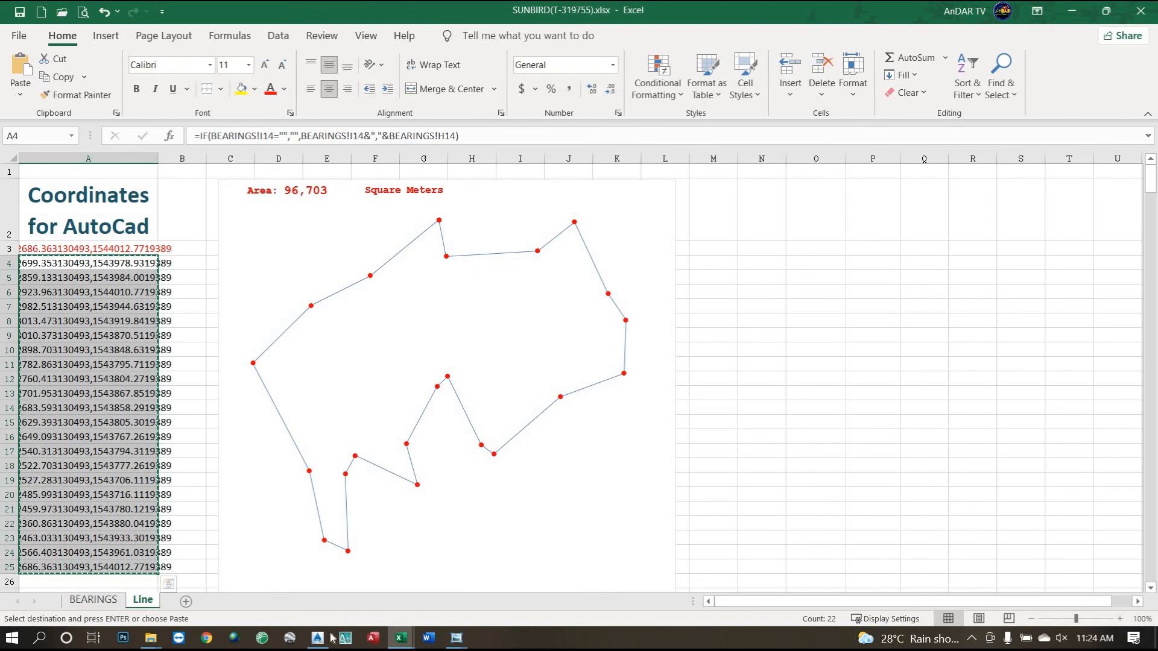
Check the BEARINGS sheet, then copy the 22 AutoCad coordinate pairs in Line!A4:A25.
mouse_move(401, 644)
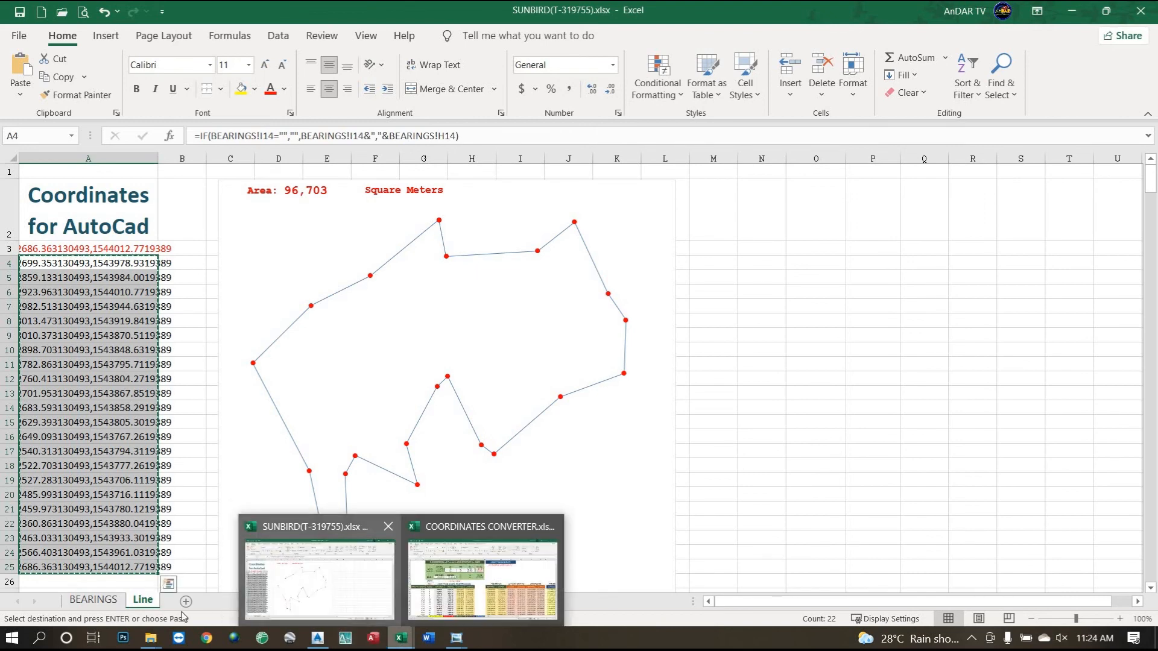
click(100, 602)
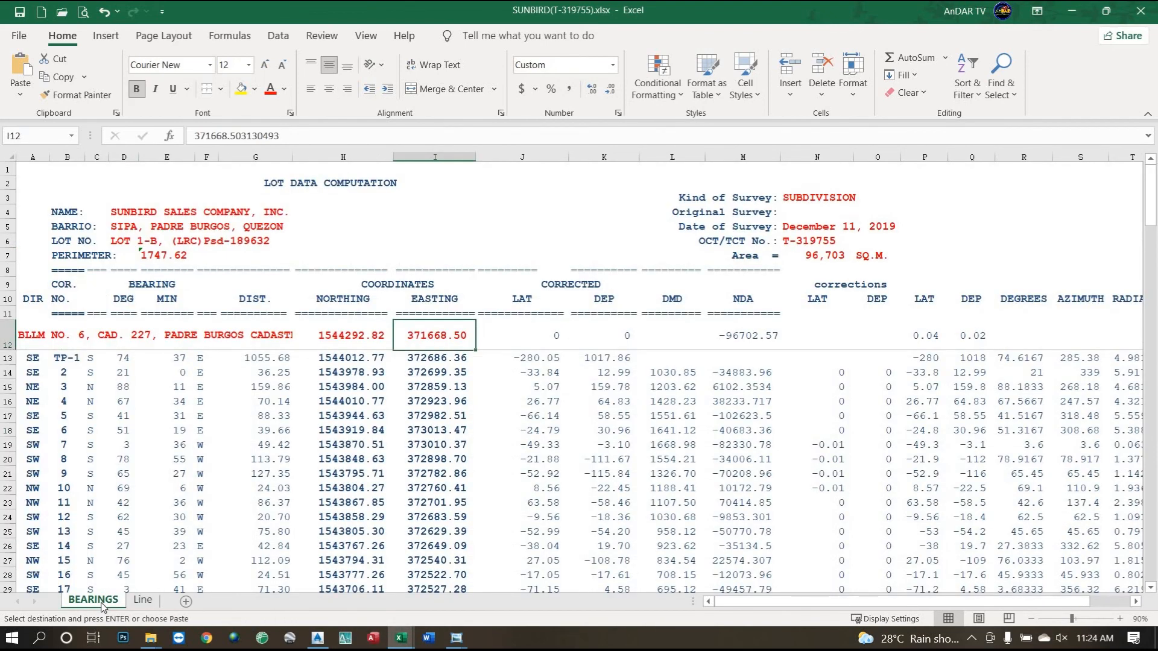
click(143, 601)
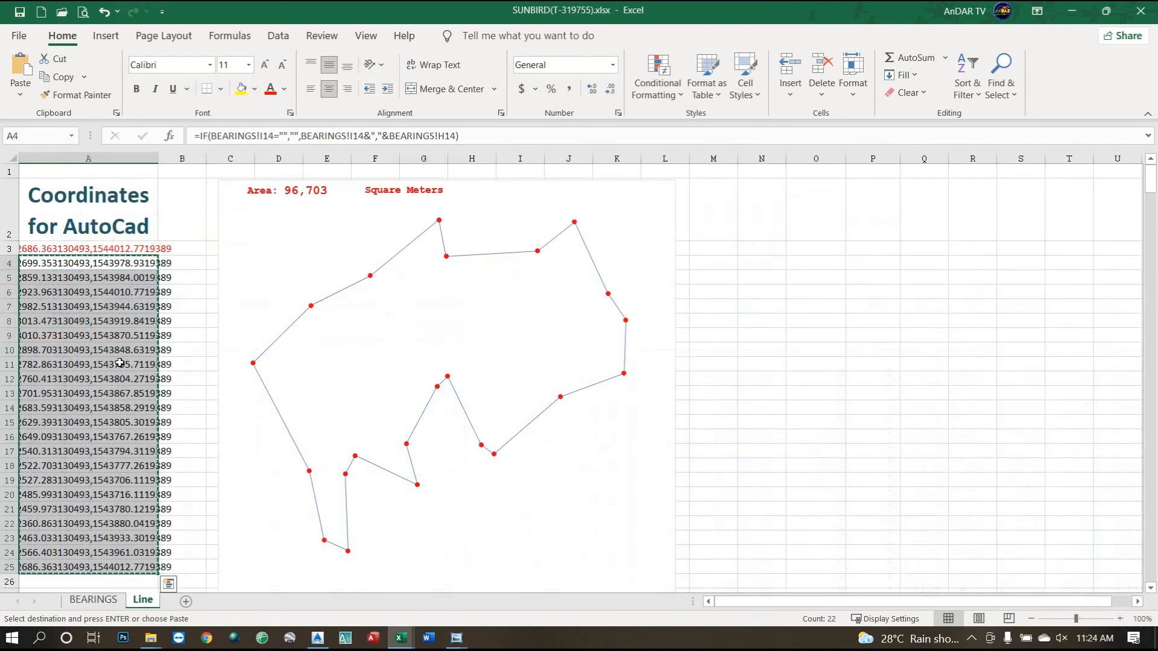
click(136, 316)
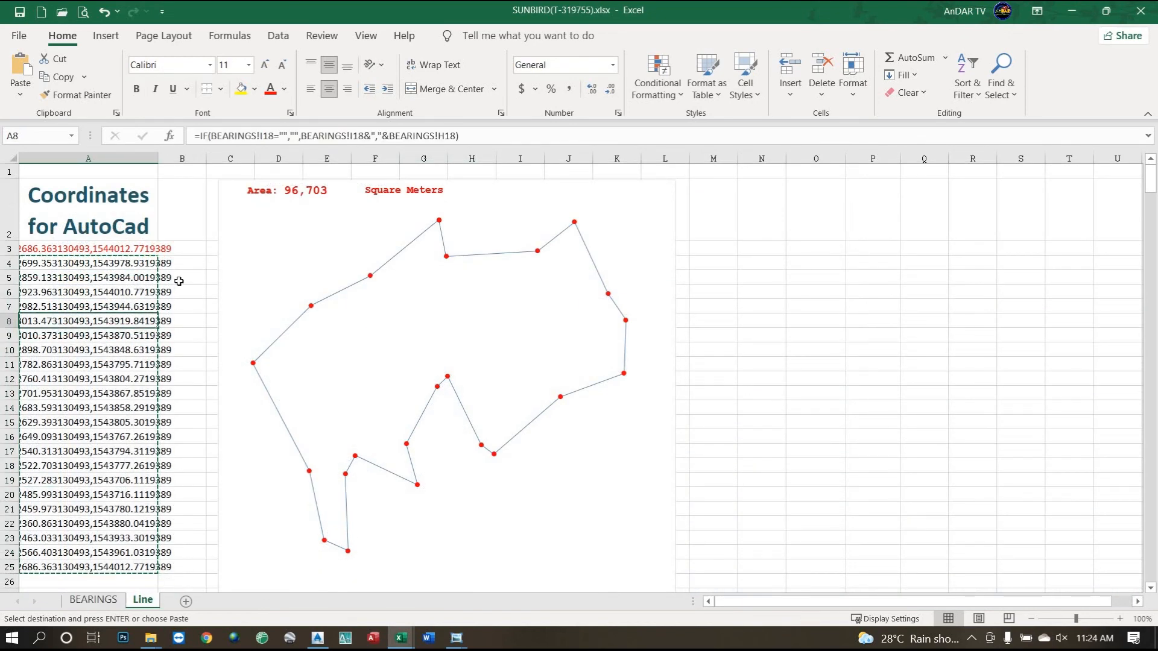
key(Escape)
drag(137, 299, 131, 421)
drag(129, 517, 115, 567)
right_click(106, 364)
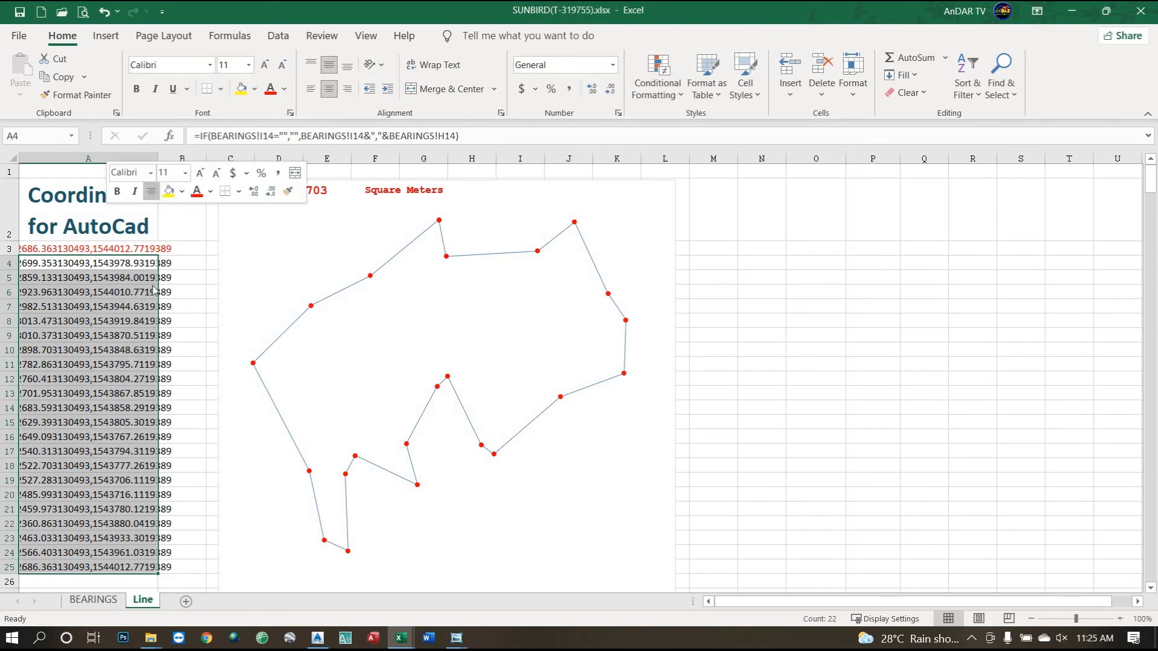
click(140, 252)
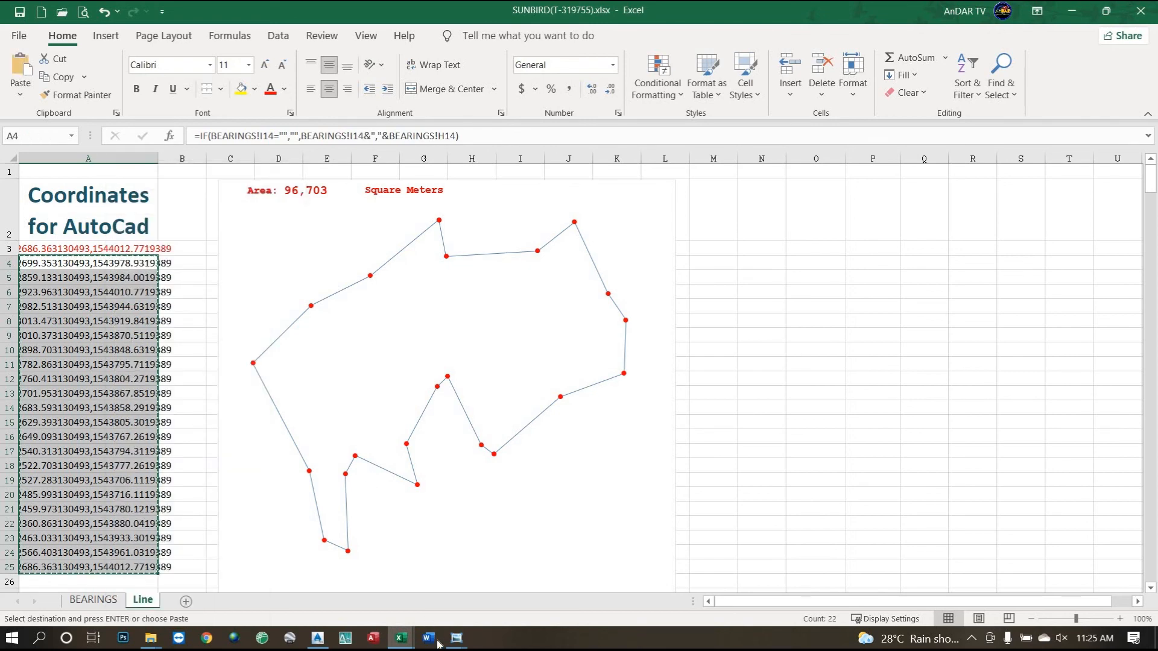
mouse_move(457, 643)
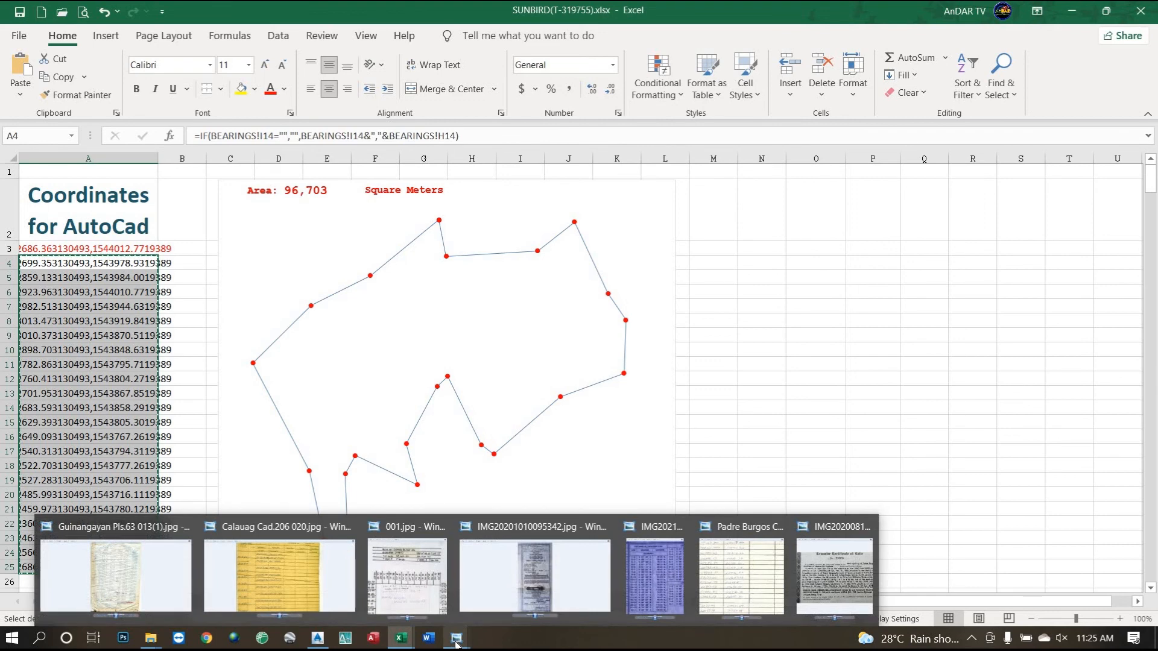
click(326, 638)
Start a PL polyline and paste the copied lot coordinates as its vertices.
click(411, 598)
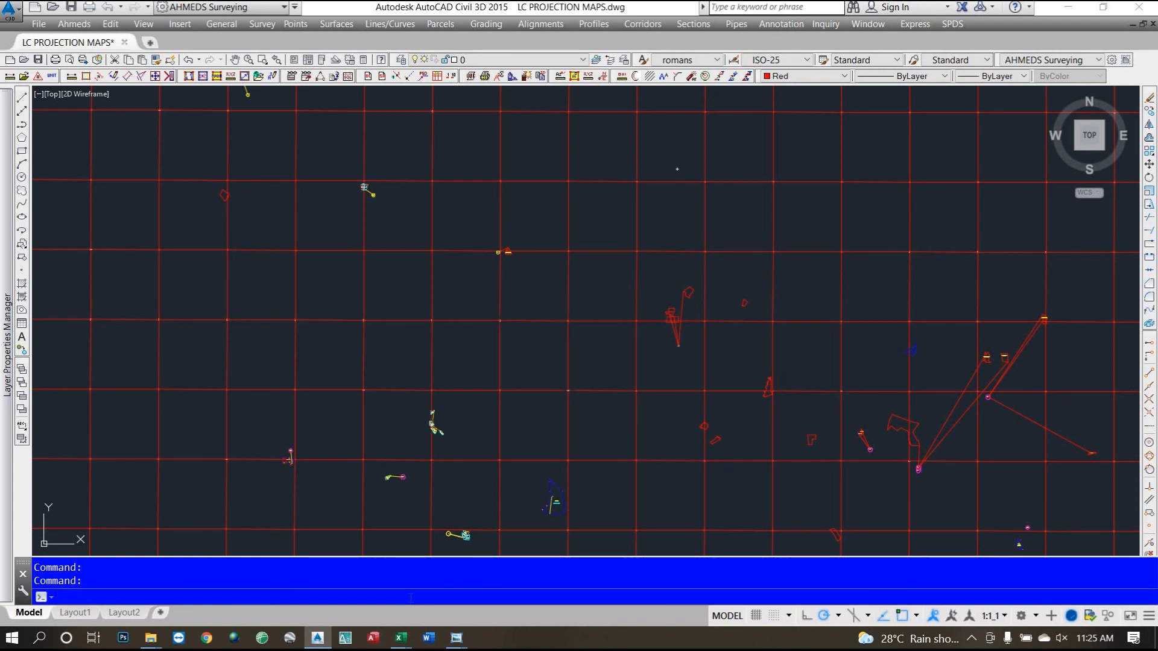
text(PL)
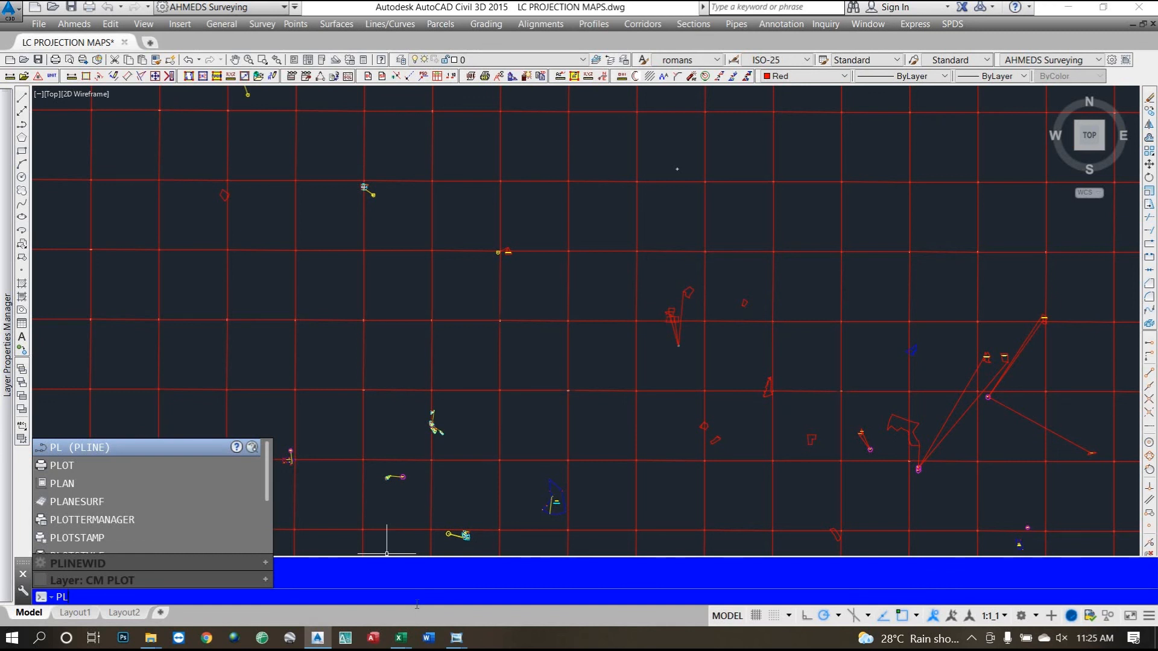
key(Return)
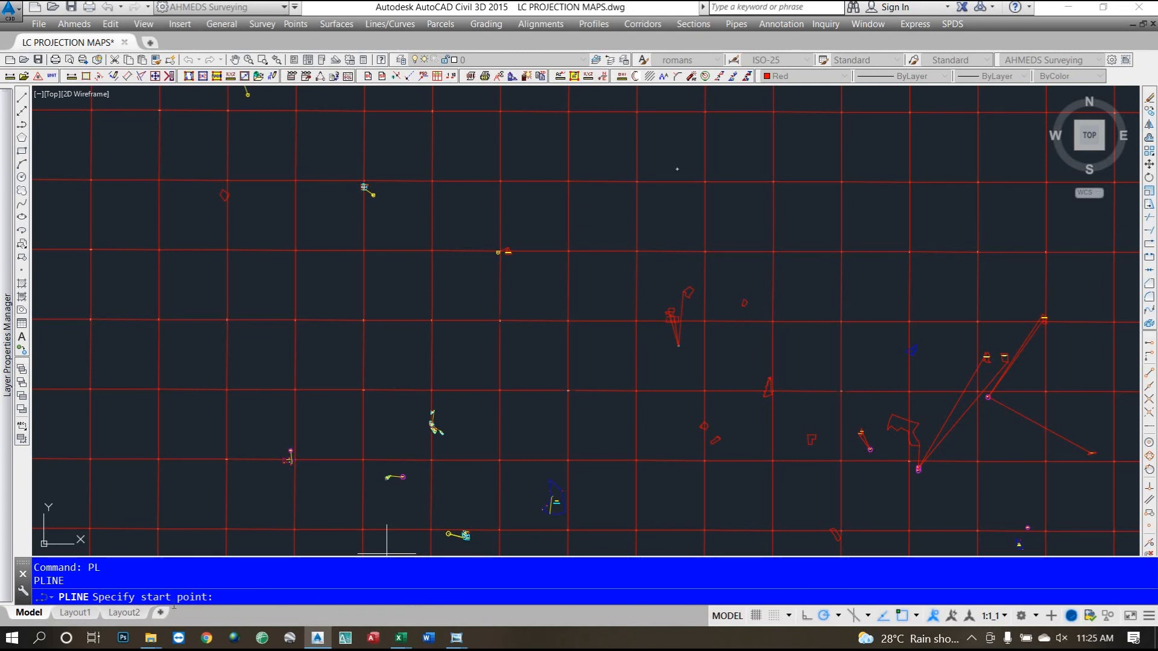
mouse_move(317, 638)
key(ctrl+v)
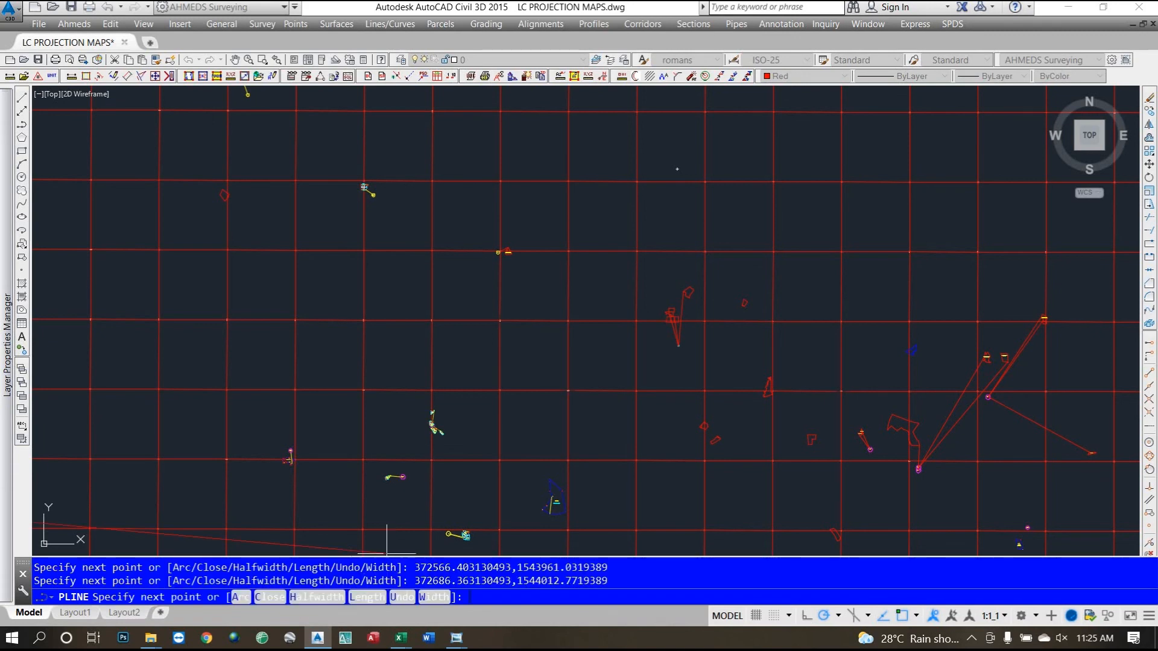
Snap the closing vertex onto the lot's starting corner and end the polyline.
scroll(458, 356, down, 5)
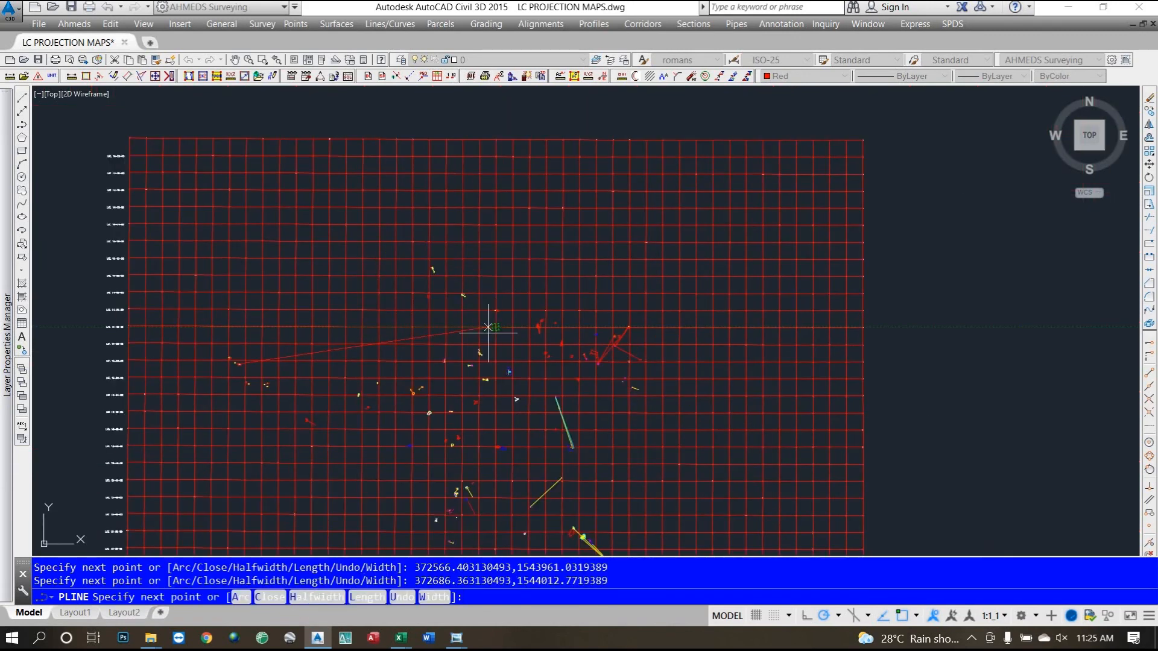
scroll(235, 363, up, 6)
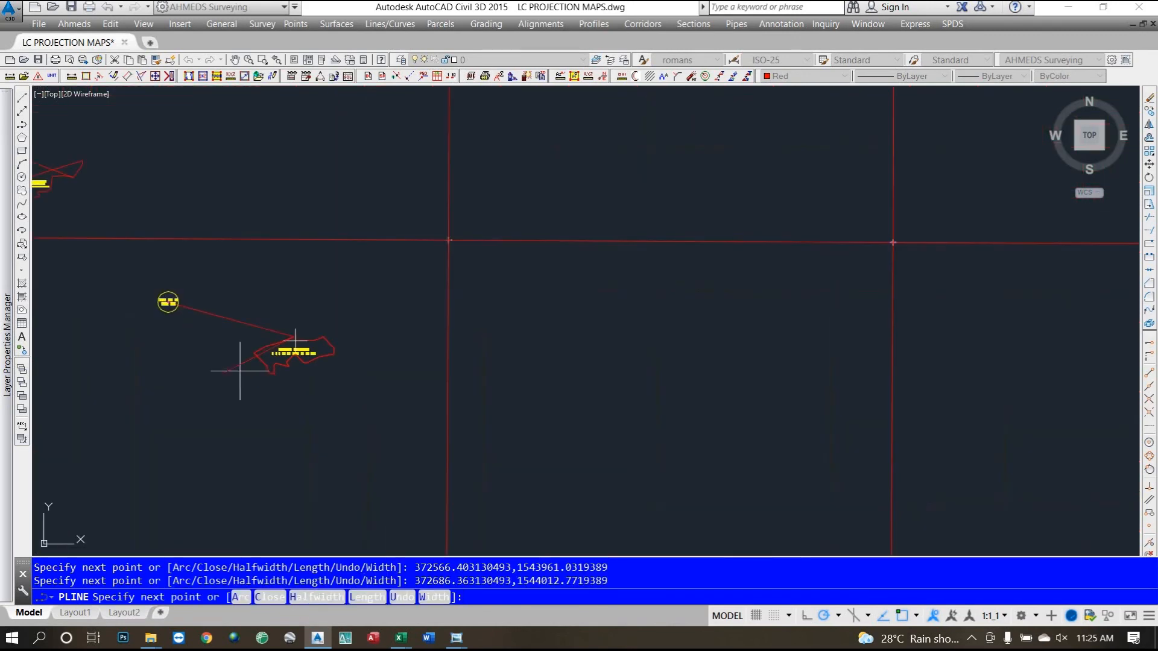
scroll(306, 328, down, 4)
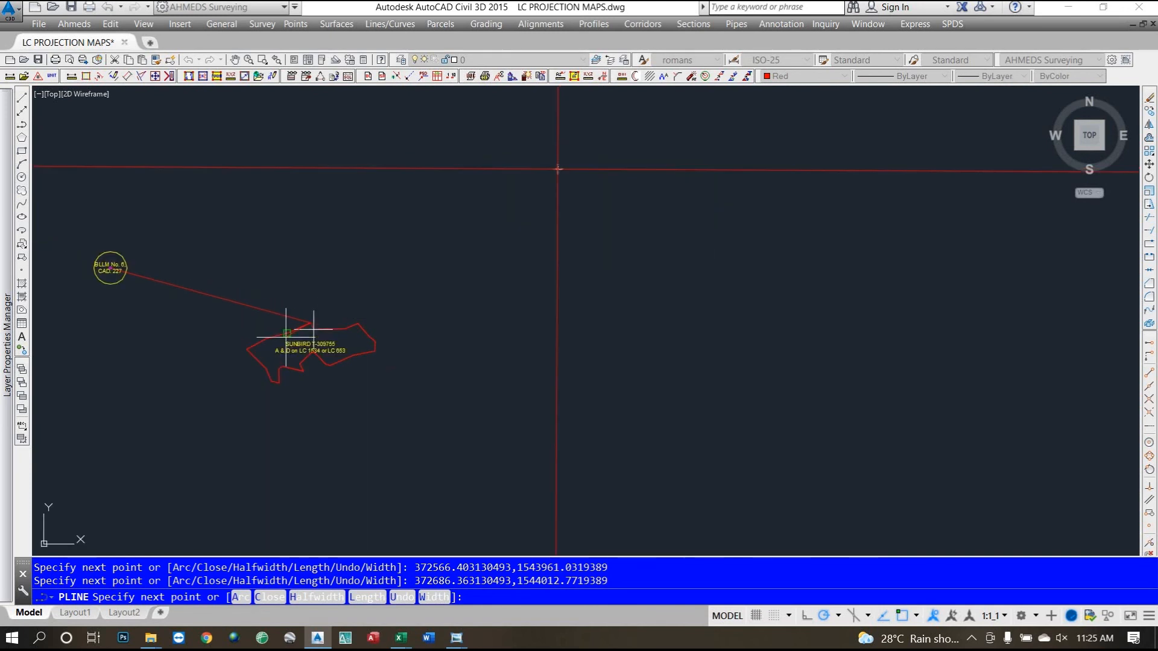
scroll(254, 326, up, 3)
scroll(236, 315, up, 4)
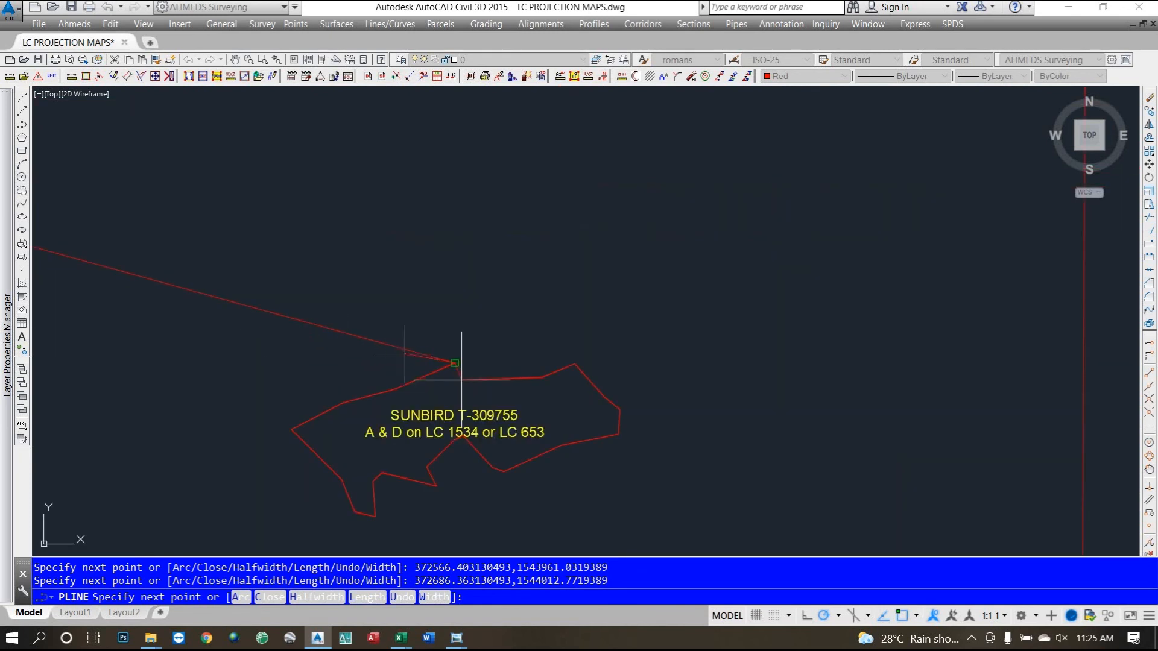
scroll(392, 401, down, 2)
click(430, 376)
scroll(284, 362, down, 2)
scroll(283, 365, up, 2)
scroll(338, 374, up, 2)
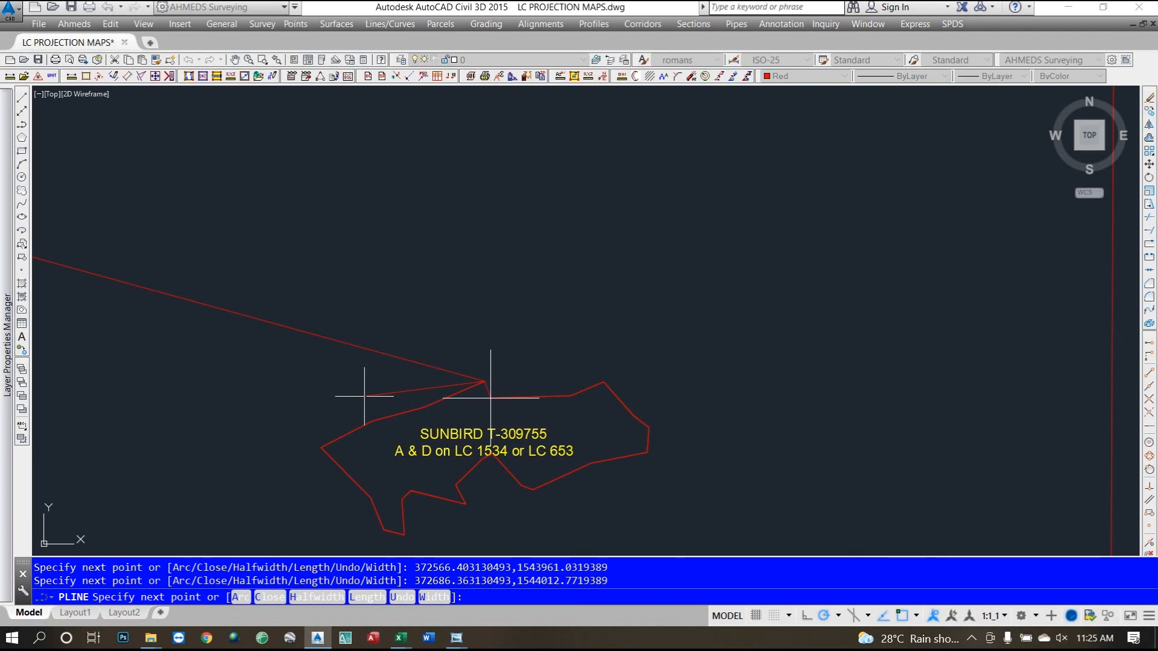
key(Return)
scroll(429, 363, down, 2)
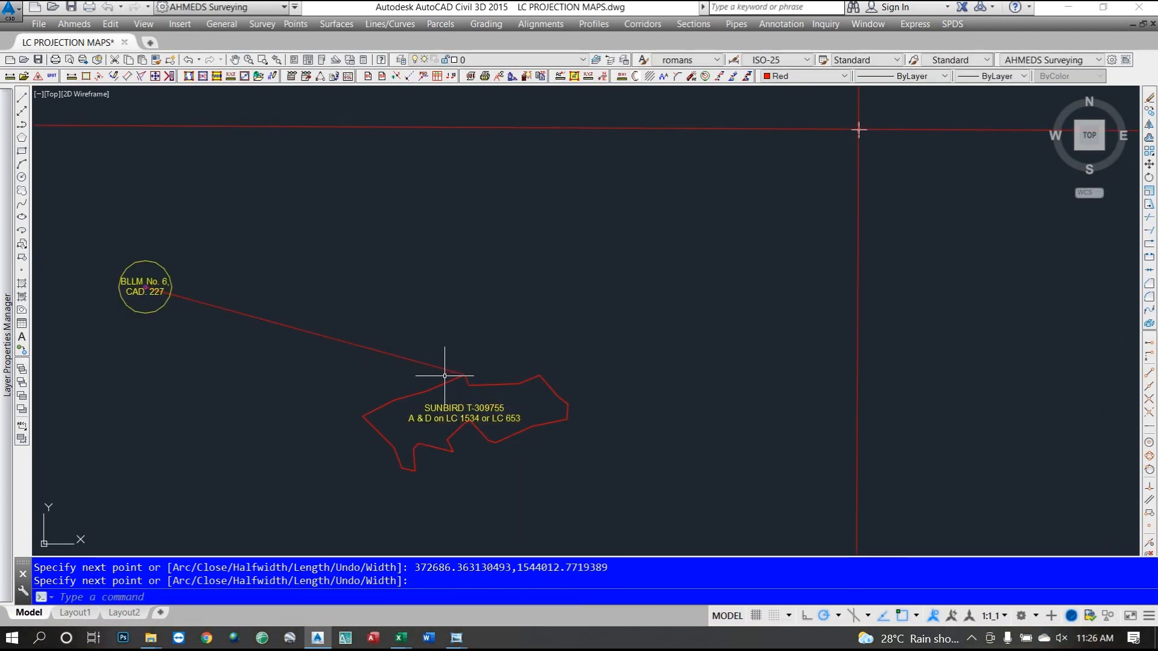
scroll(429, 365, down, 1)
scroll(426, 365, down, 1)
scroll(427, 388, up, 1)
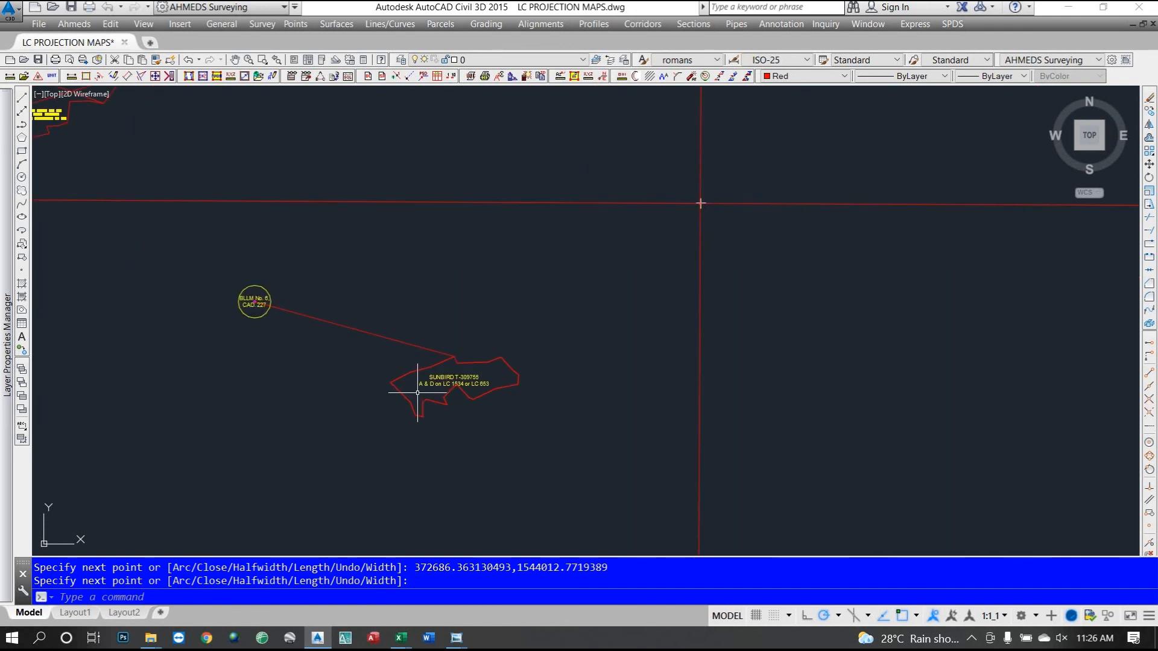
scroll(424, 362, up, 2)
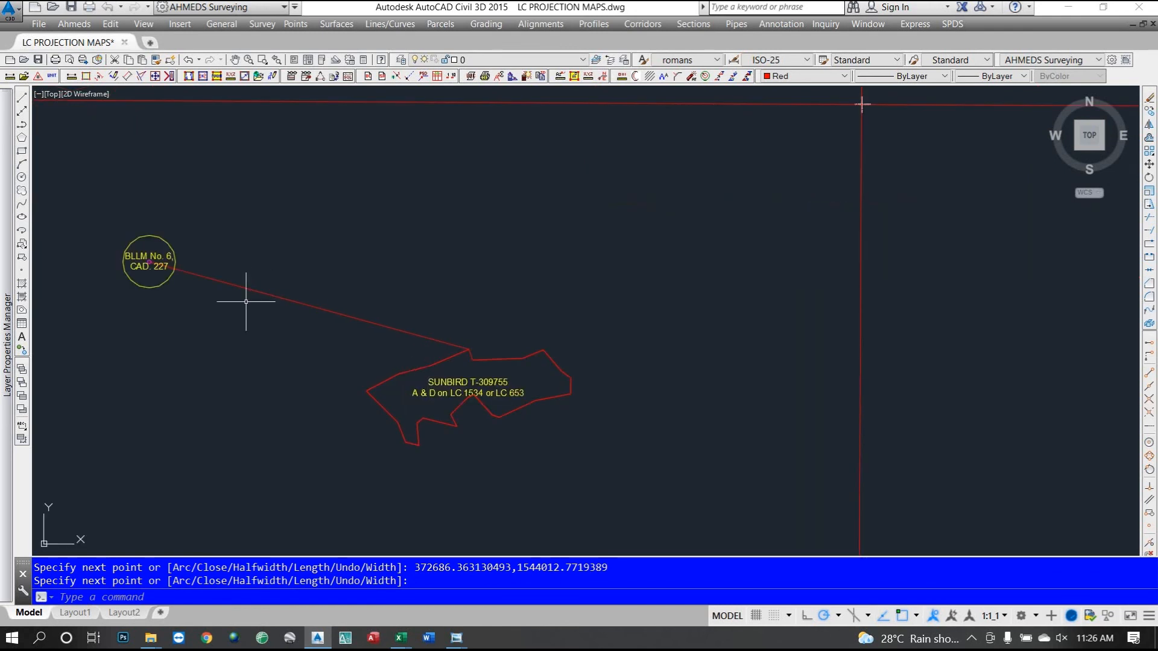
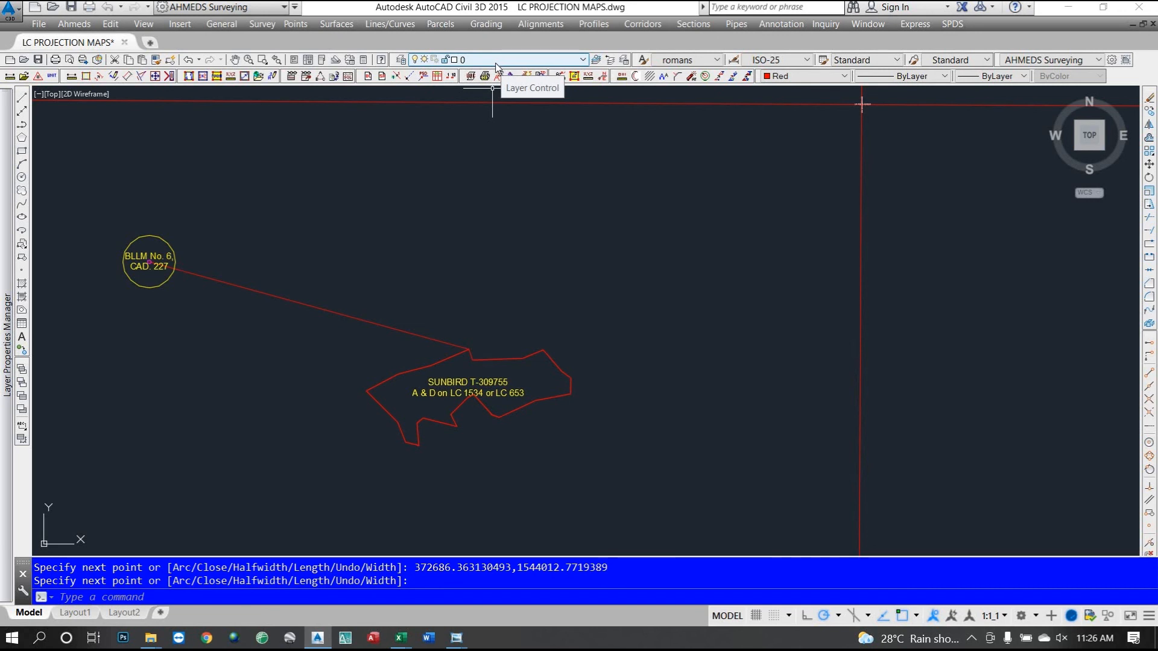
Thaw the LC PADRE BURGOS 207 classification map layer in the Layer list.
click(496, 66)
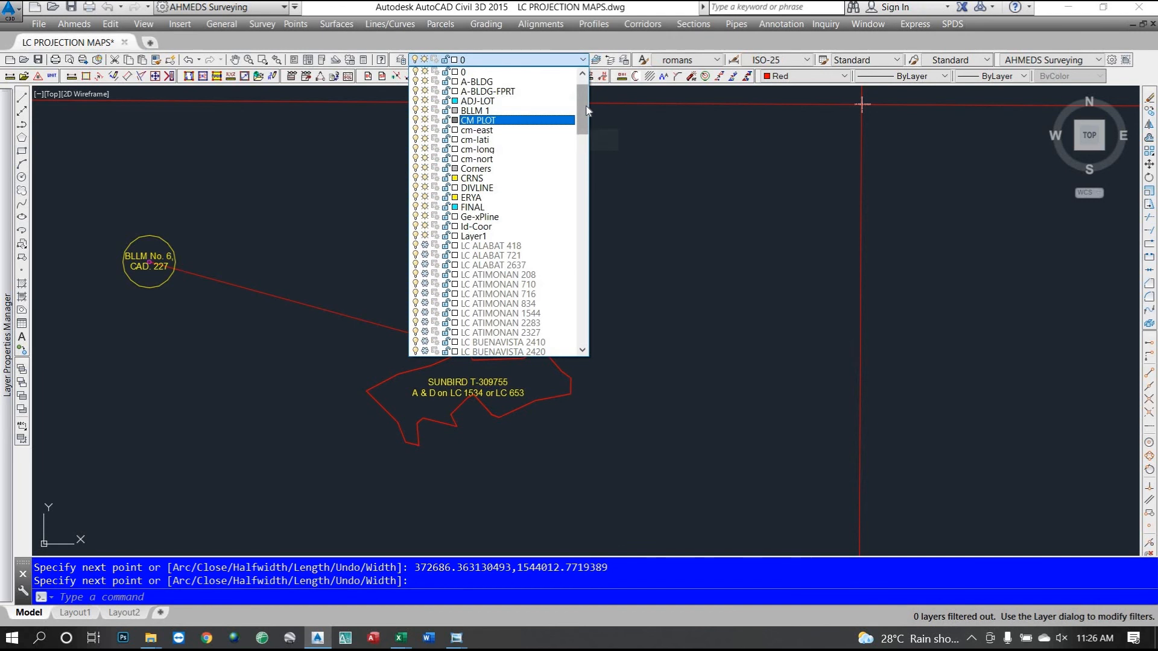
drag(584, 143, 579, 272)
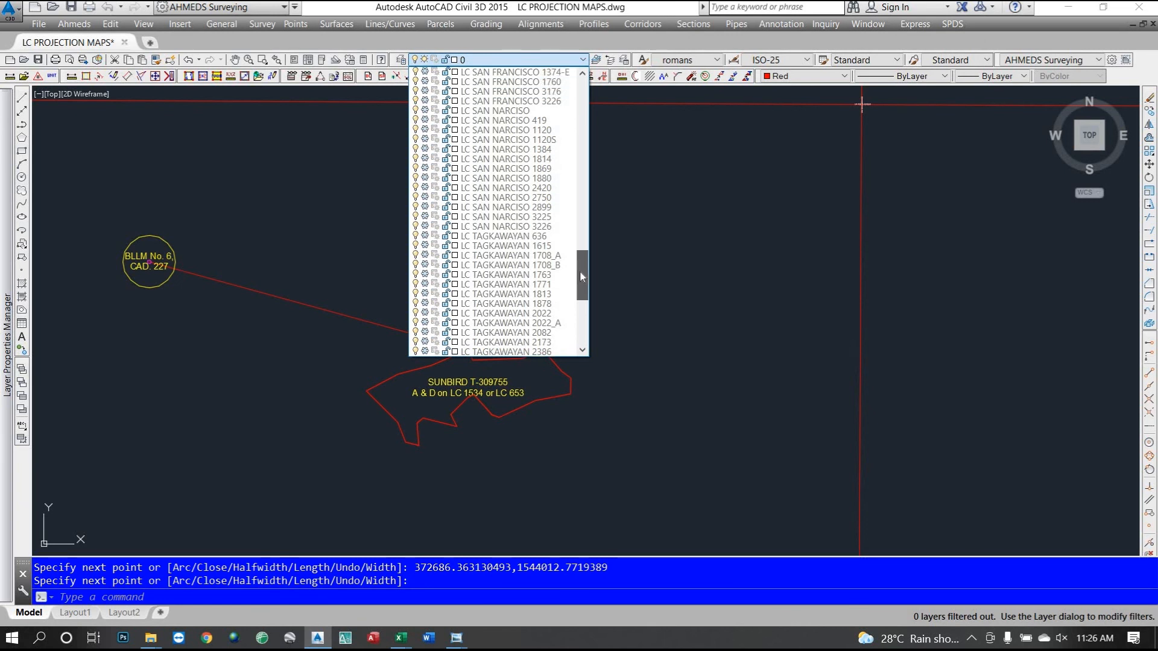
drag(580, 270, 582, 239)
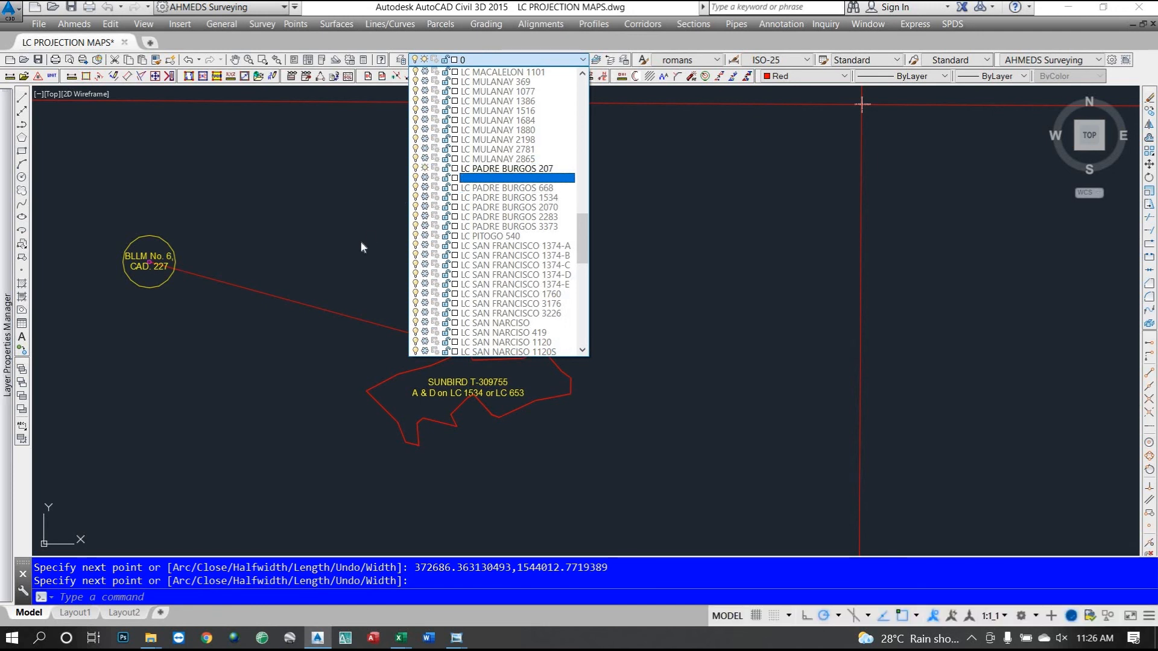
click(305, 232)
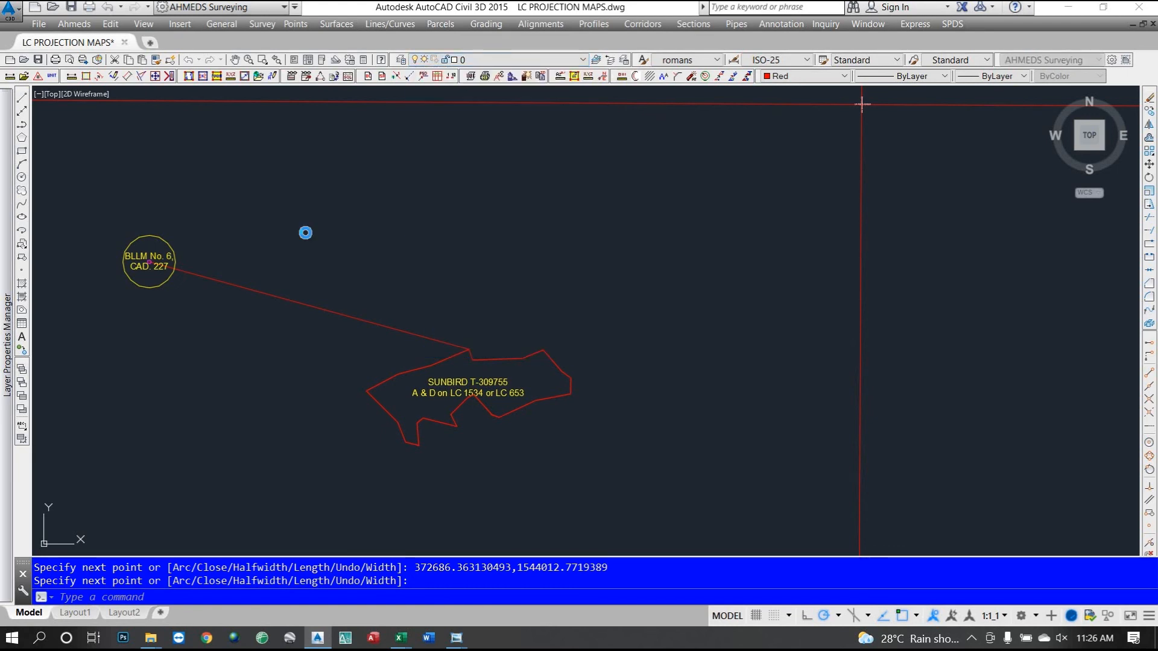
scroll(450, 324, down, 2)
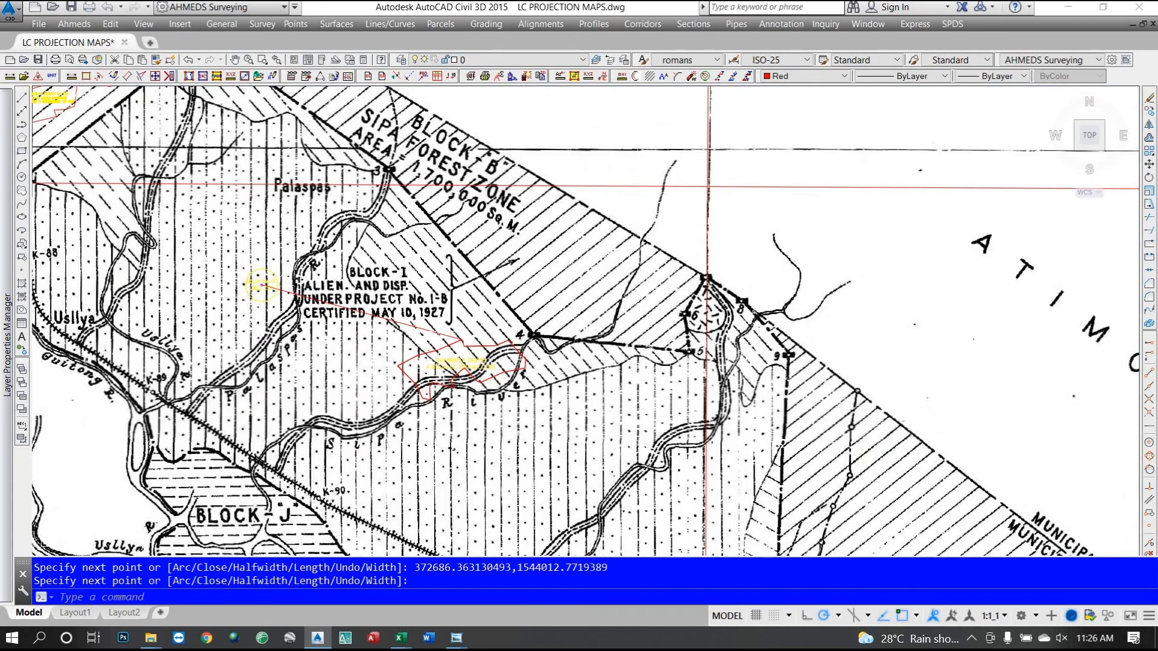
scroll(337, 317, up, 2)
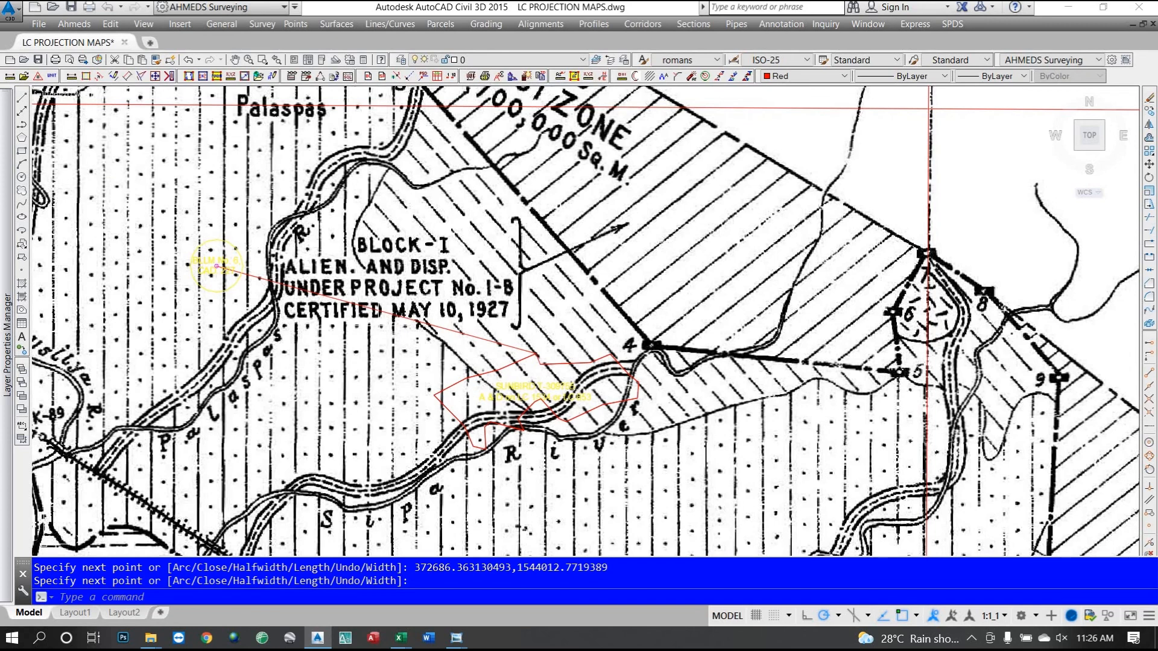
scroll(542, 392, down, 2)
scroll(603, 470, up, 2)
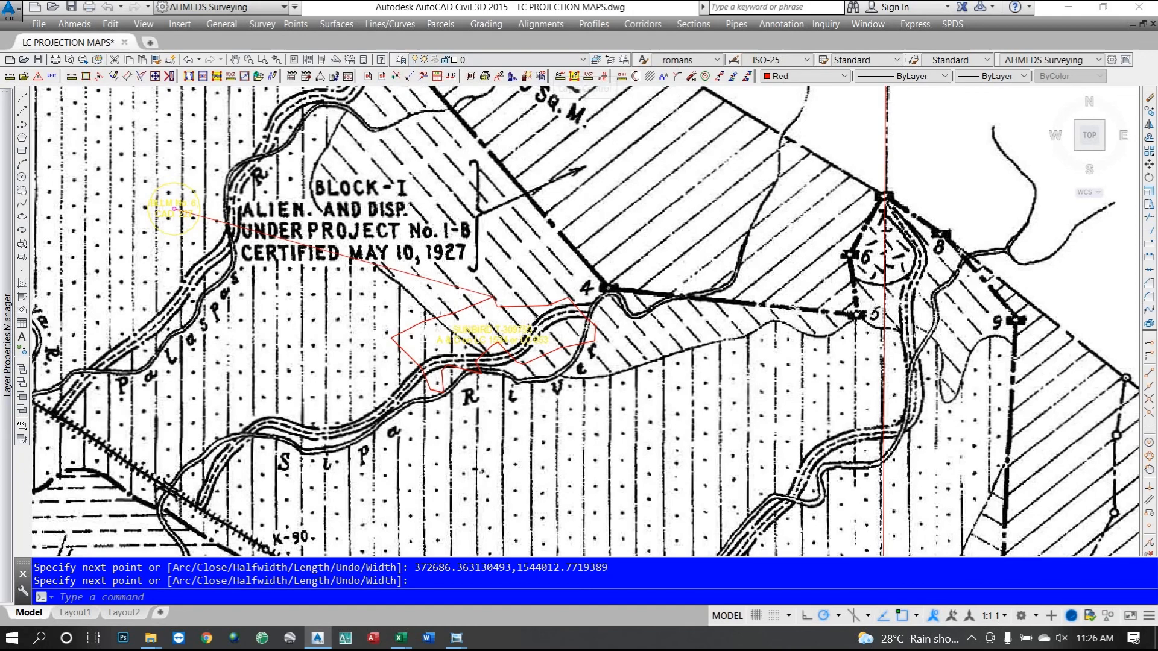
scroll(475, 340, down, 2)
scroll(604, 368, down, 10)
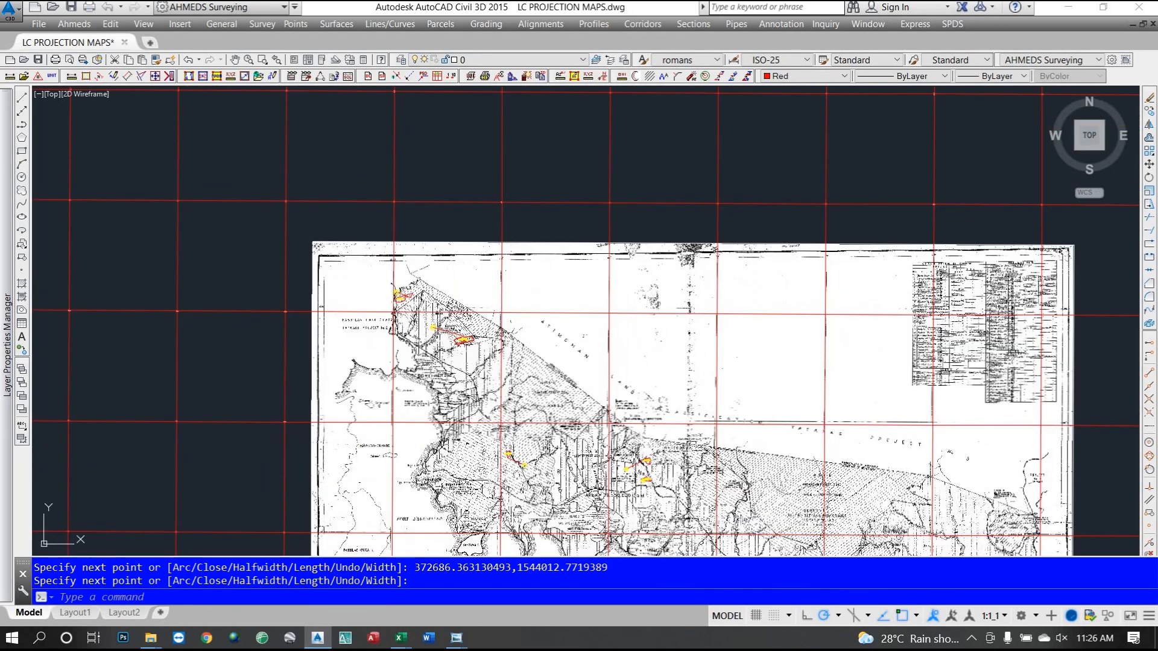
scroll(480, 334, down, 2)
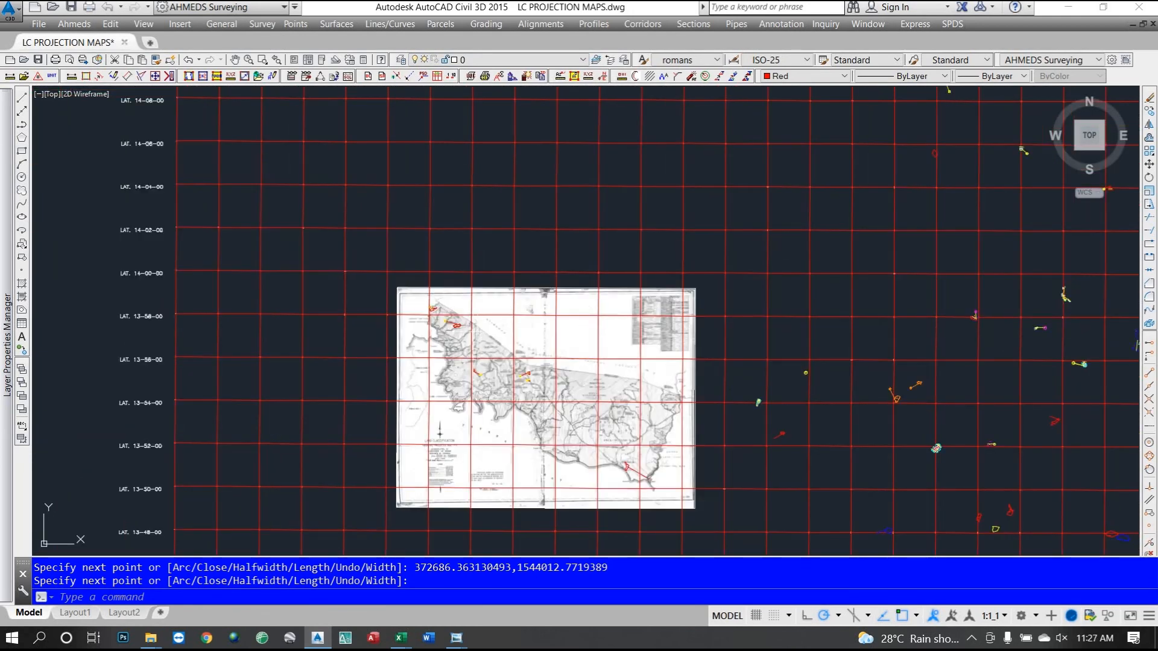
scroll(506, 384, up, 4)
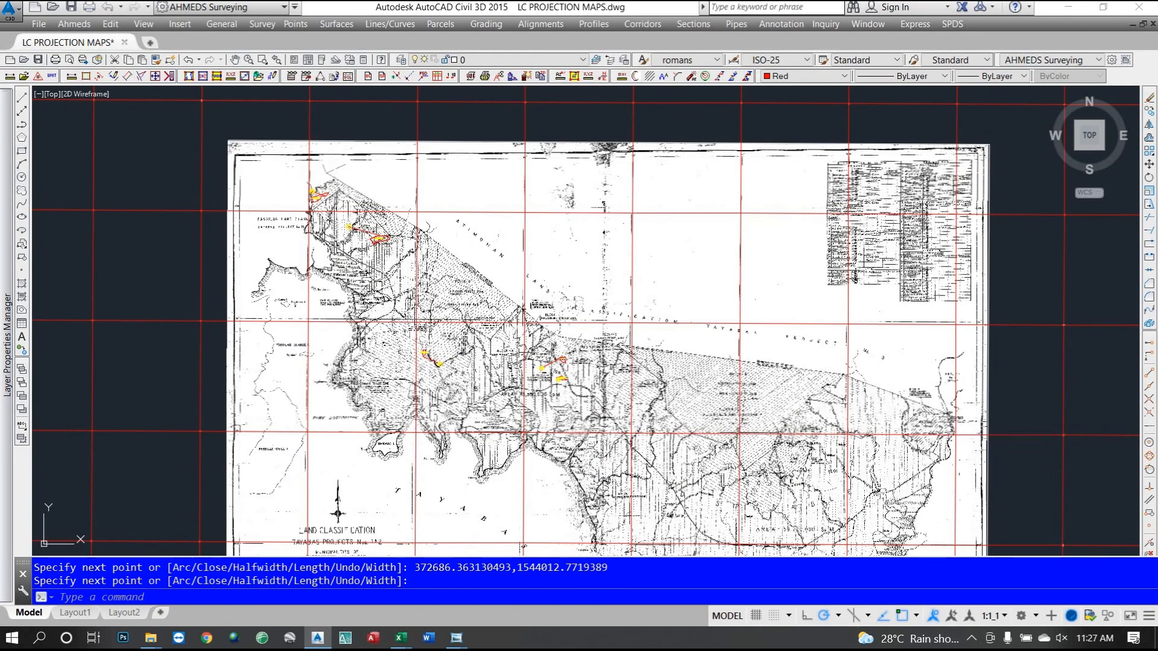
scroll(543, 301, up, 2)
scroll(655, 324, down, 5)
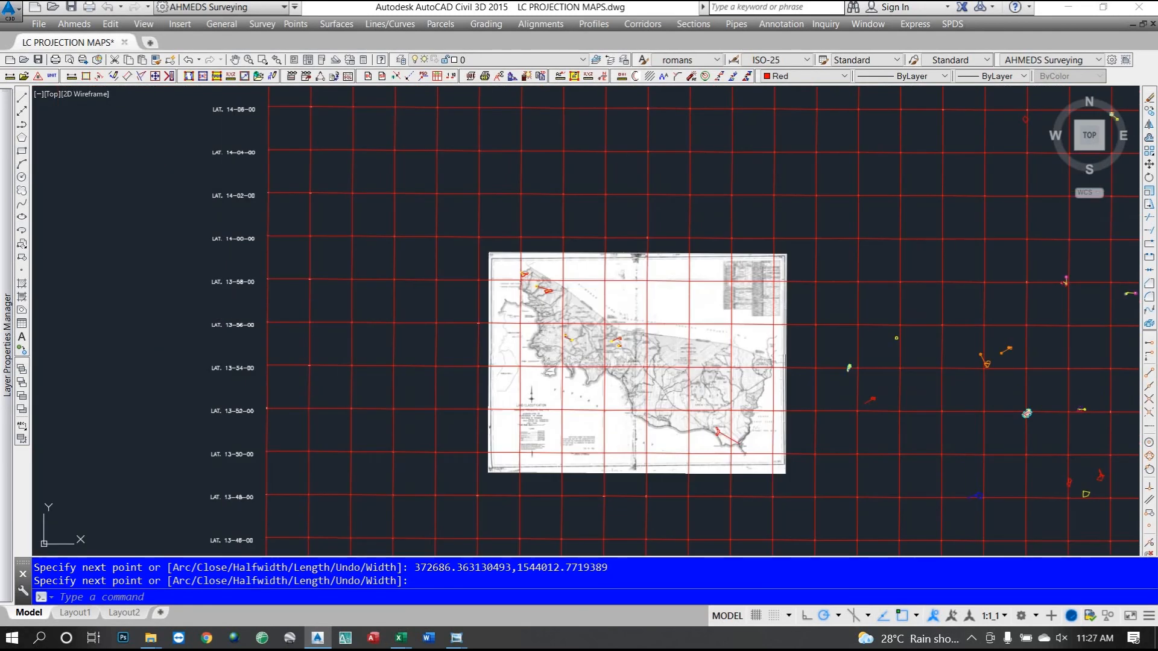
scroll(625, 374, up, 4)
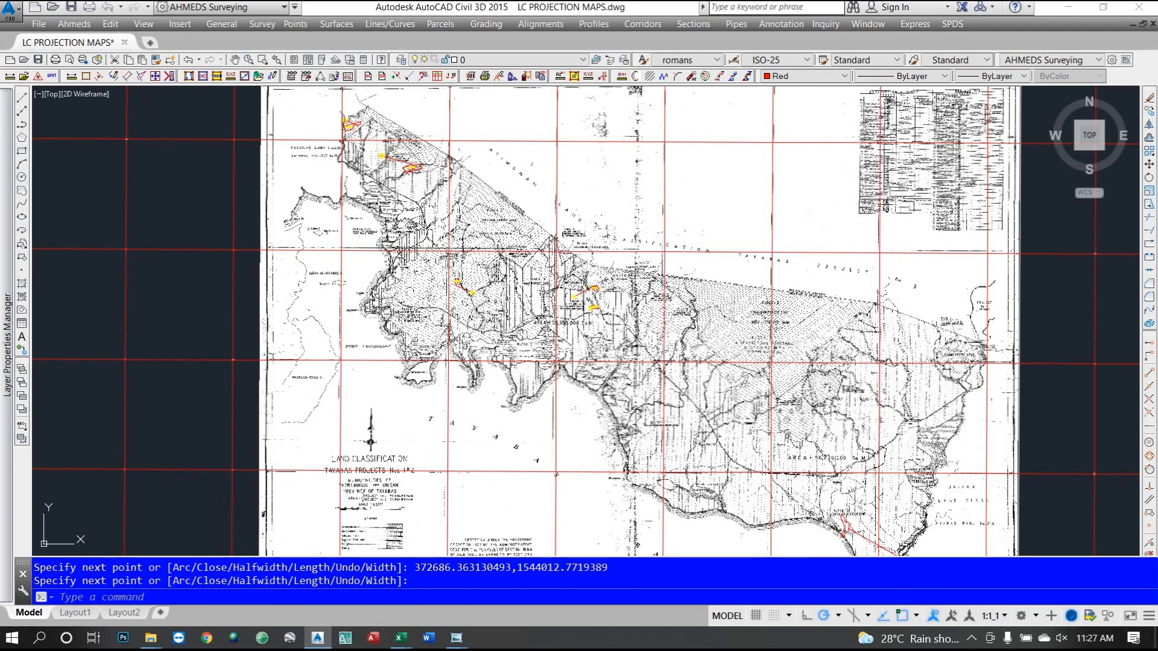
scroll(416, 169, up, 6)
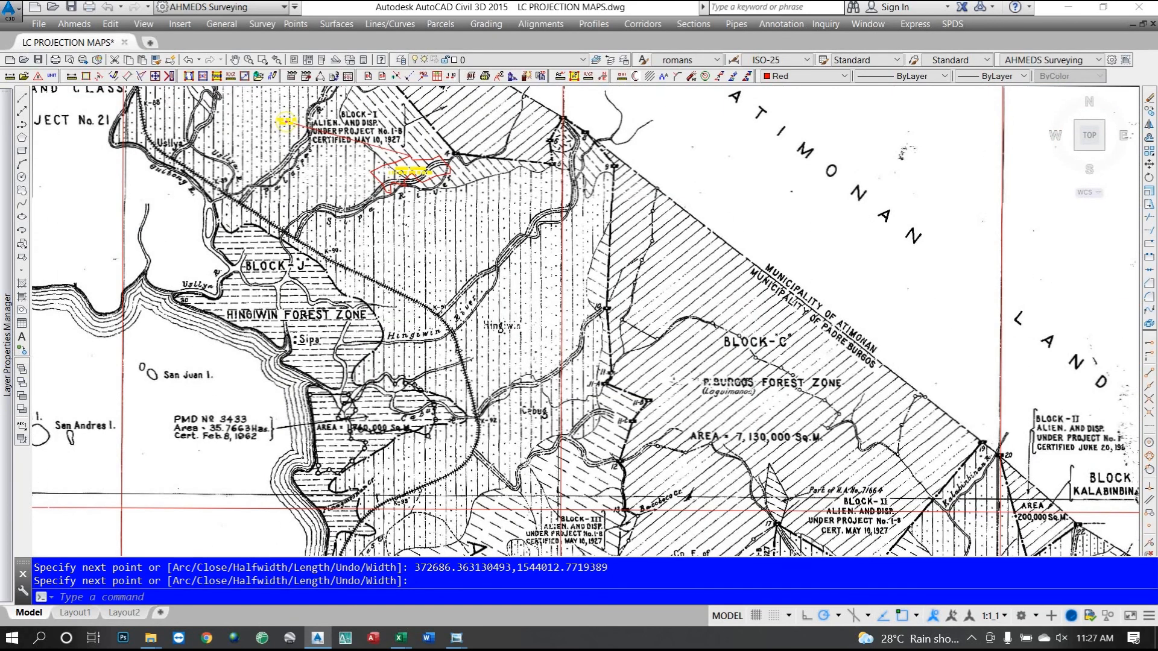
scroll(337, 357, down, 6)
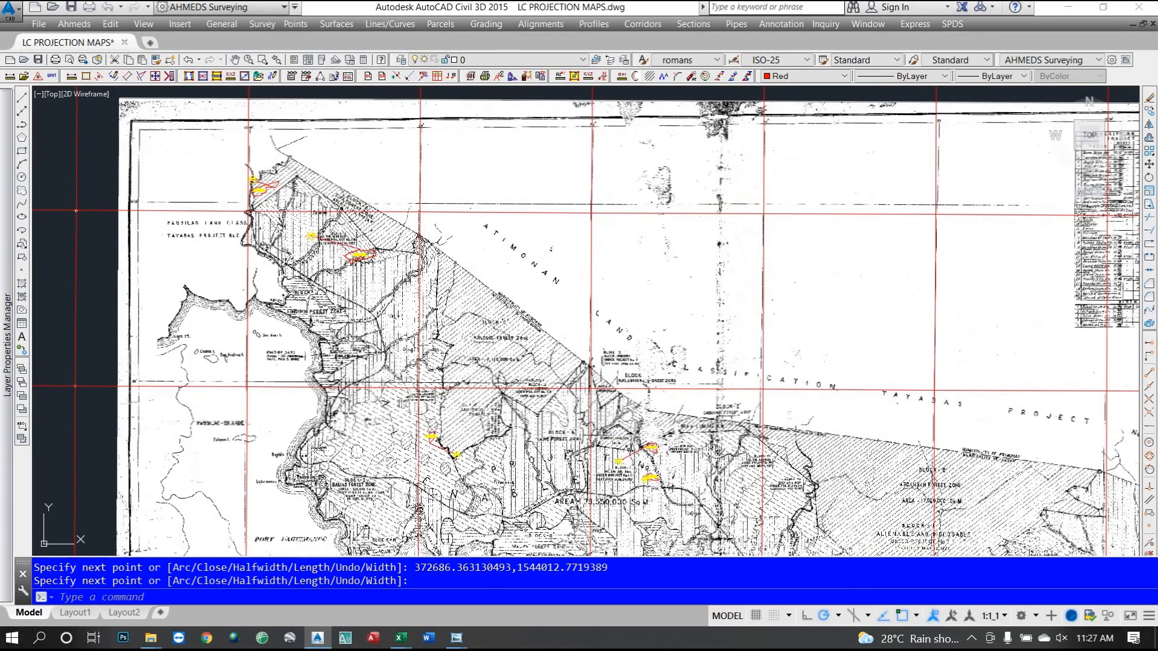
scroll(923, 419, down, 4)
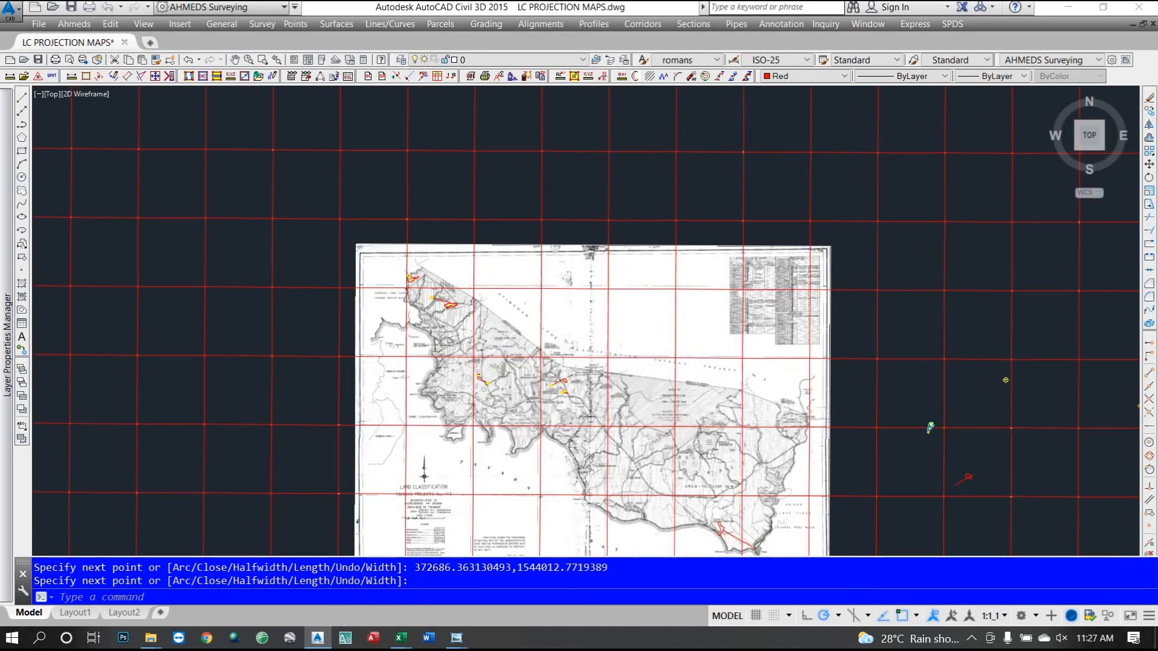
scroll(1084, 392, up, 2)
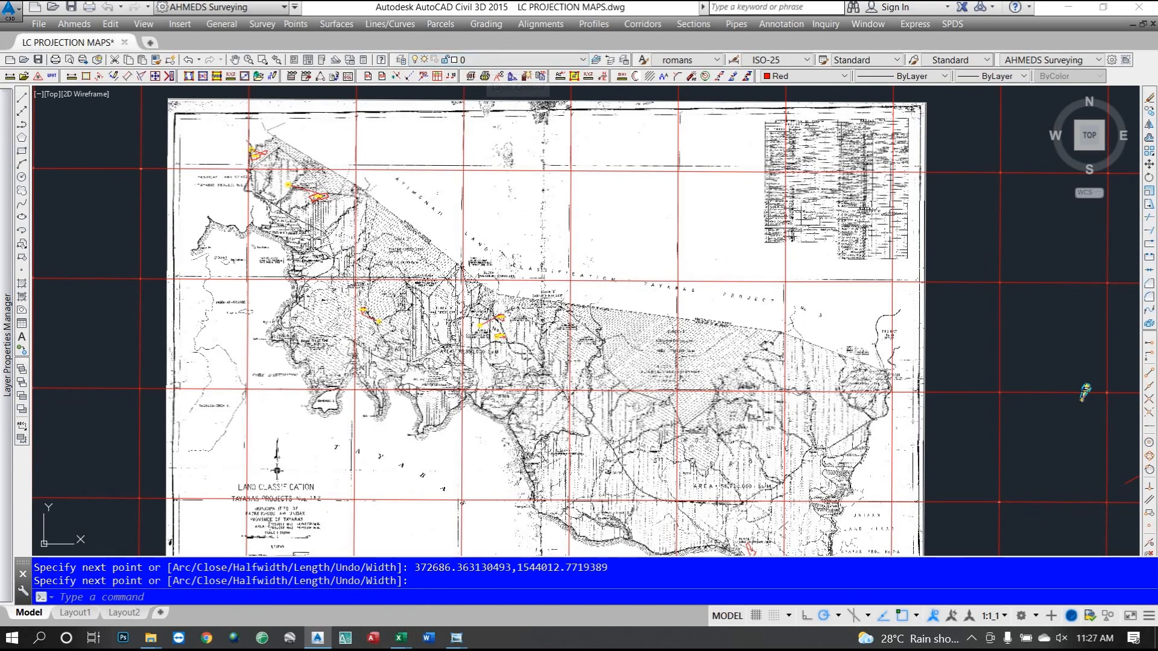
scroll(312, 196, up, 8)
scroll(379, 222, down, 5)
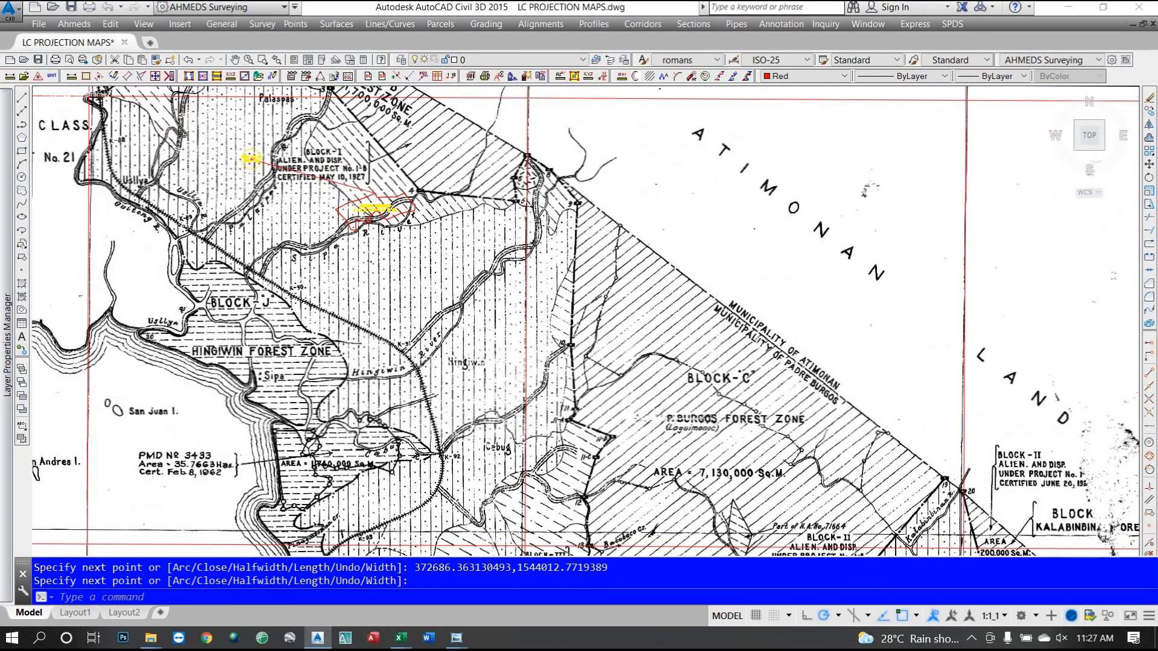
scroll(647, 537, down, 8)
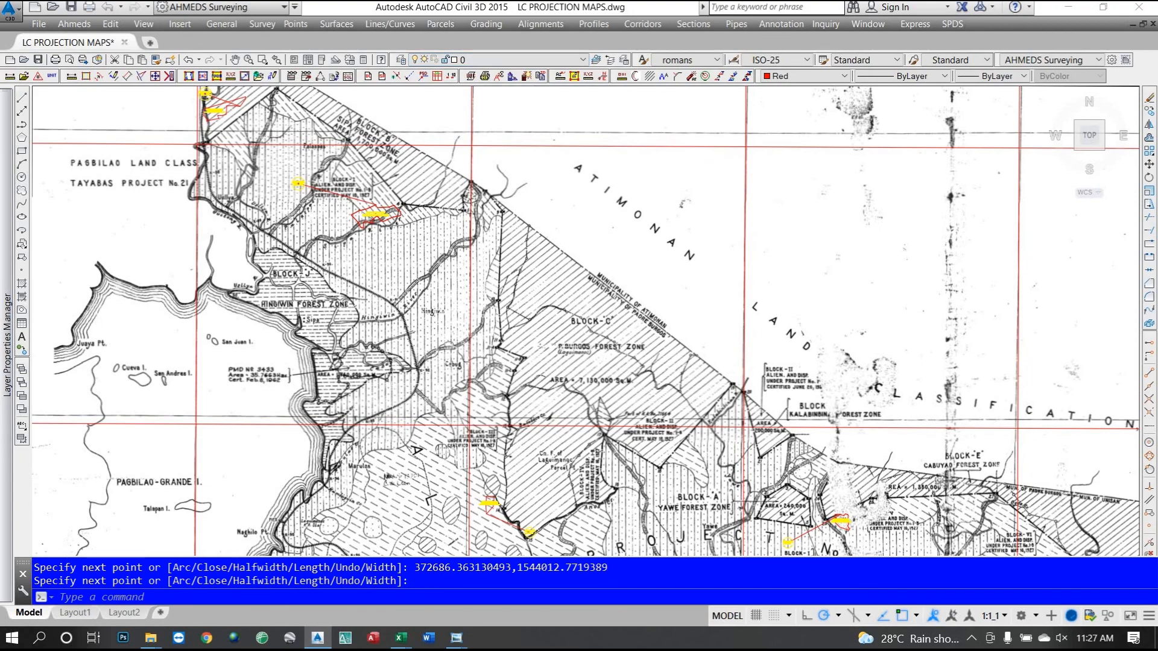
scroll(647, 537, up, 9)
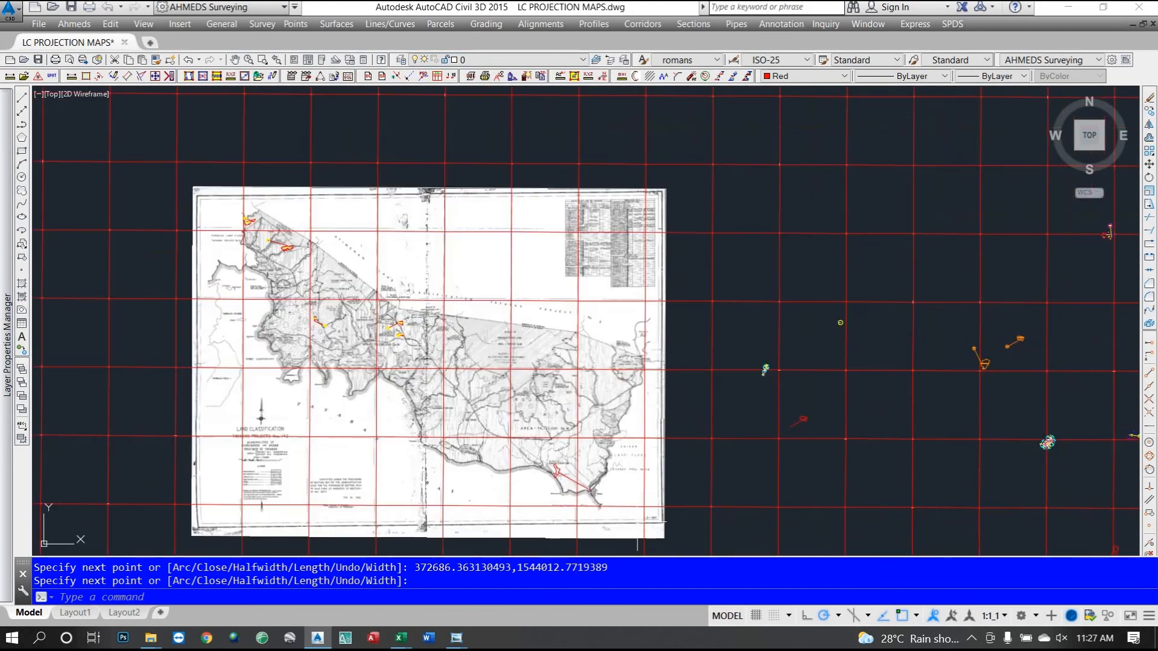
scroll(639, 534, down, 2)
scroll(242, 254, down, 6)
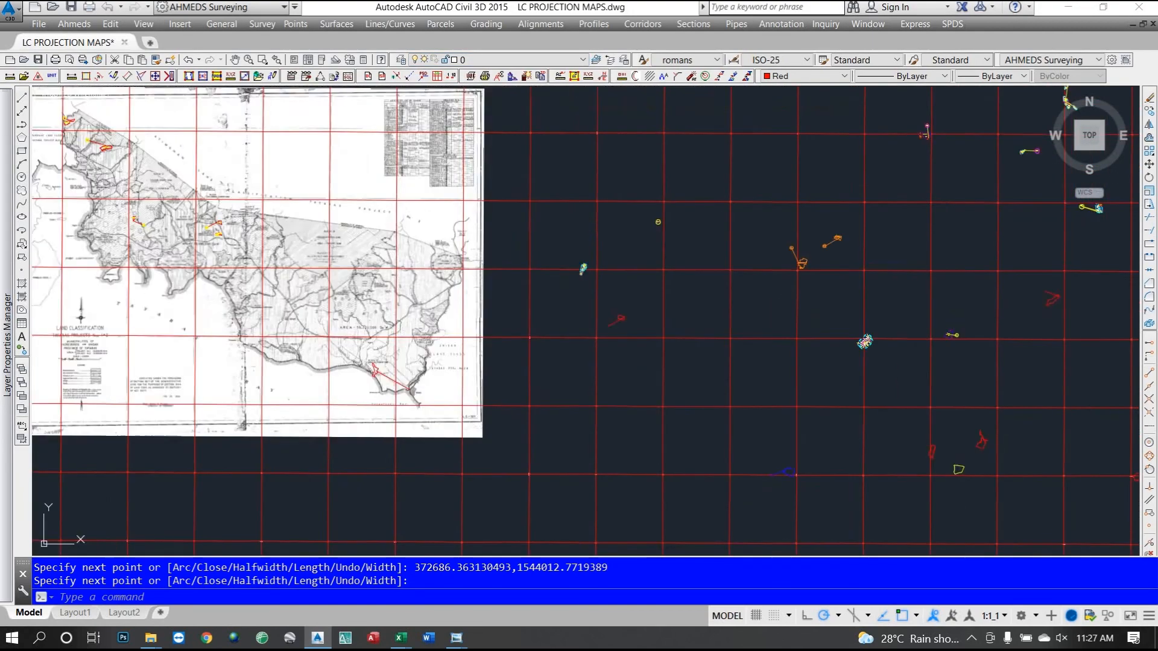
scroll(241, 253, up, 6)
scroll(178, 249, up, 4)
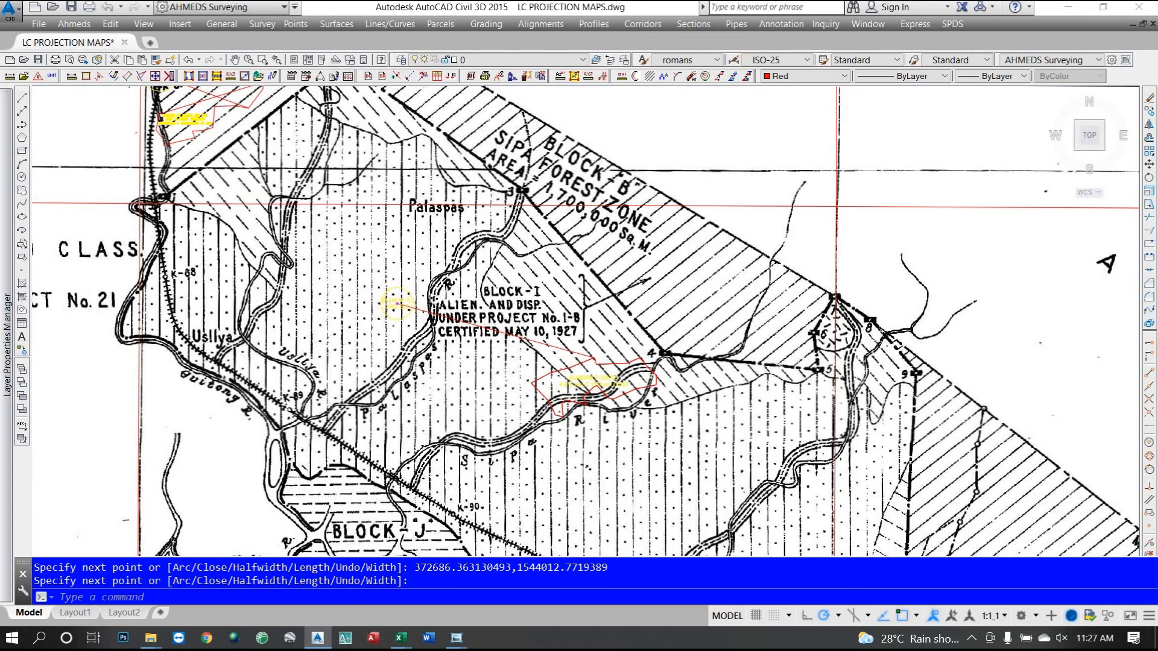
scroll(492, 368, down, 10)
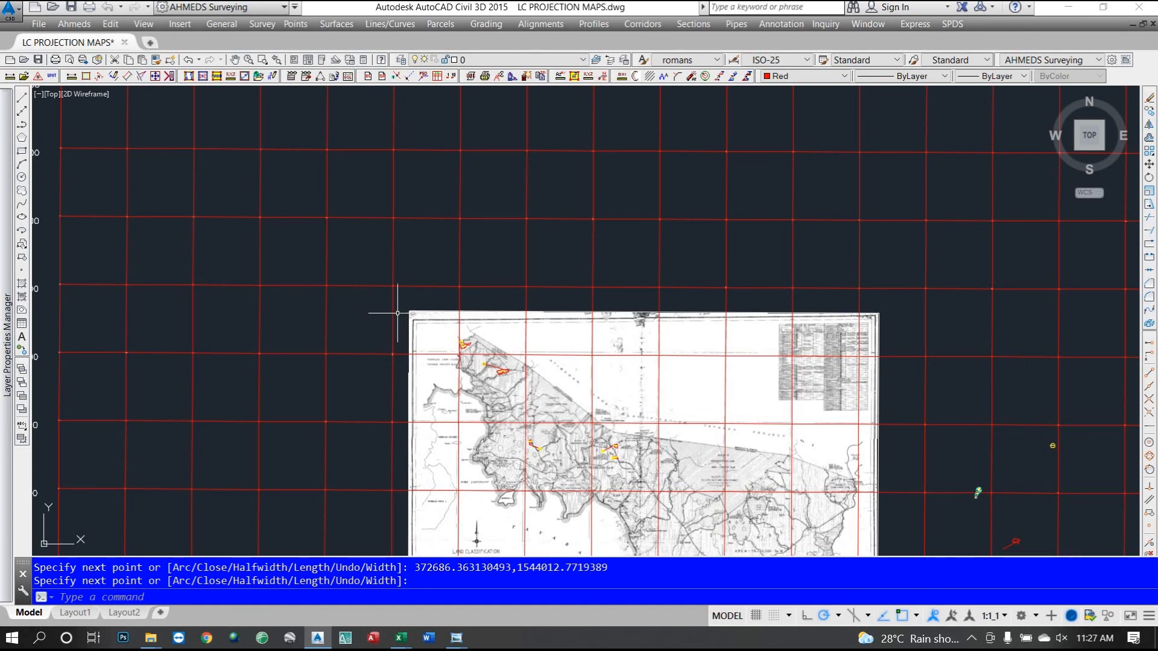
click(584, 60)
drag(588, 116, 586, 228)
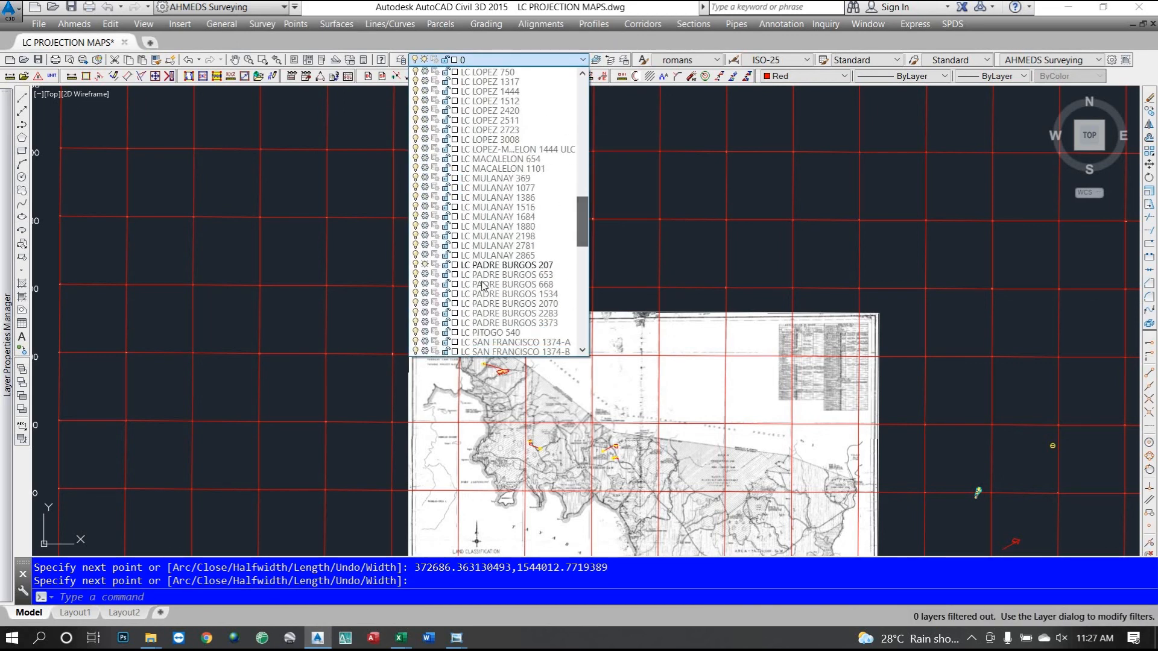
click(425, 275)
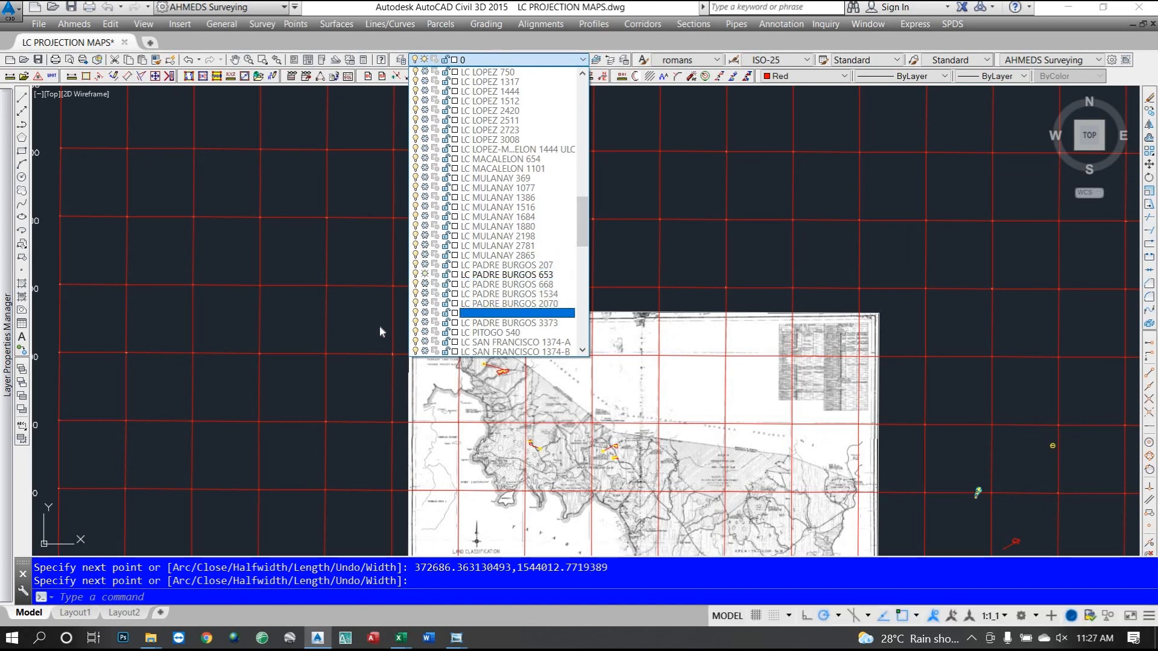
click(380, 332)
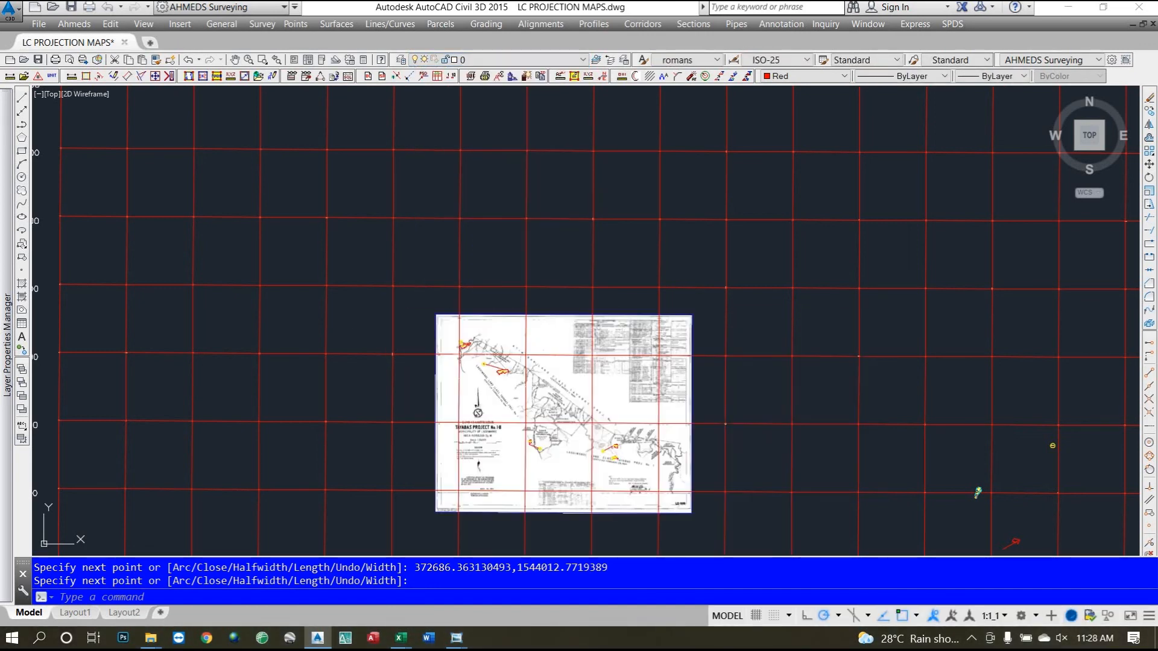
scroll(500, 376, up, 10)
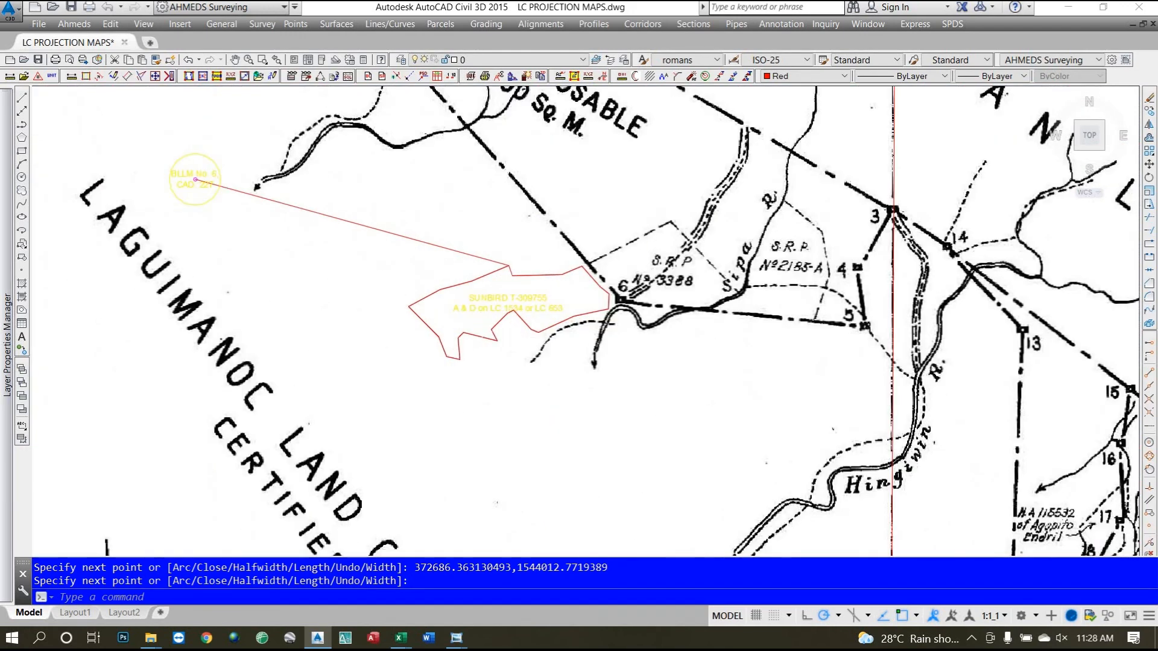
scroll(383, 269, down, 5)
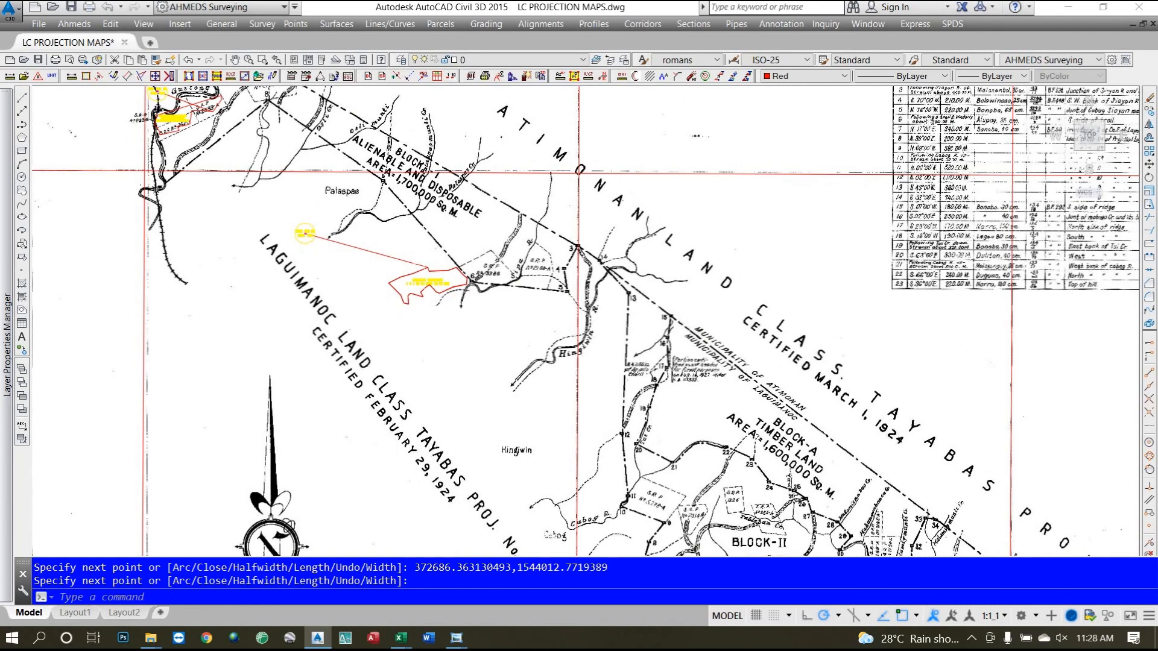
scroll(291, 308, down, 4)
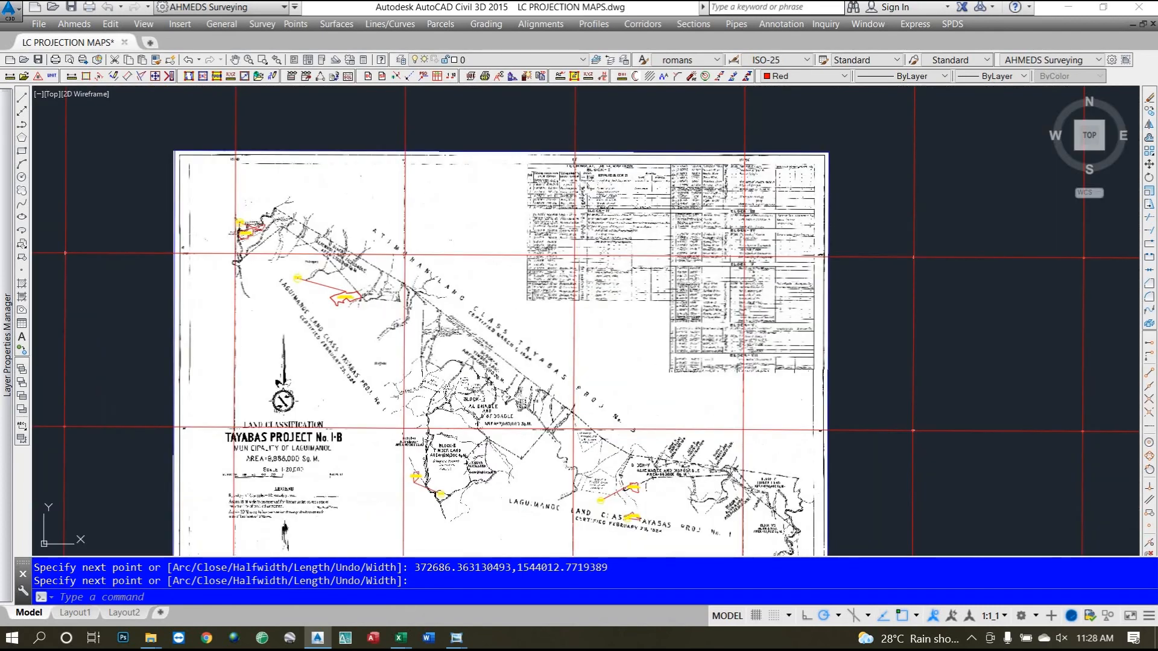
scroll(330, 346, up, 4)
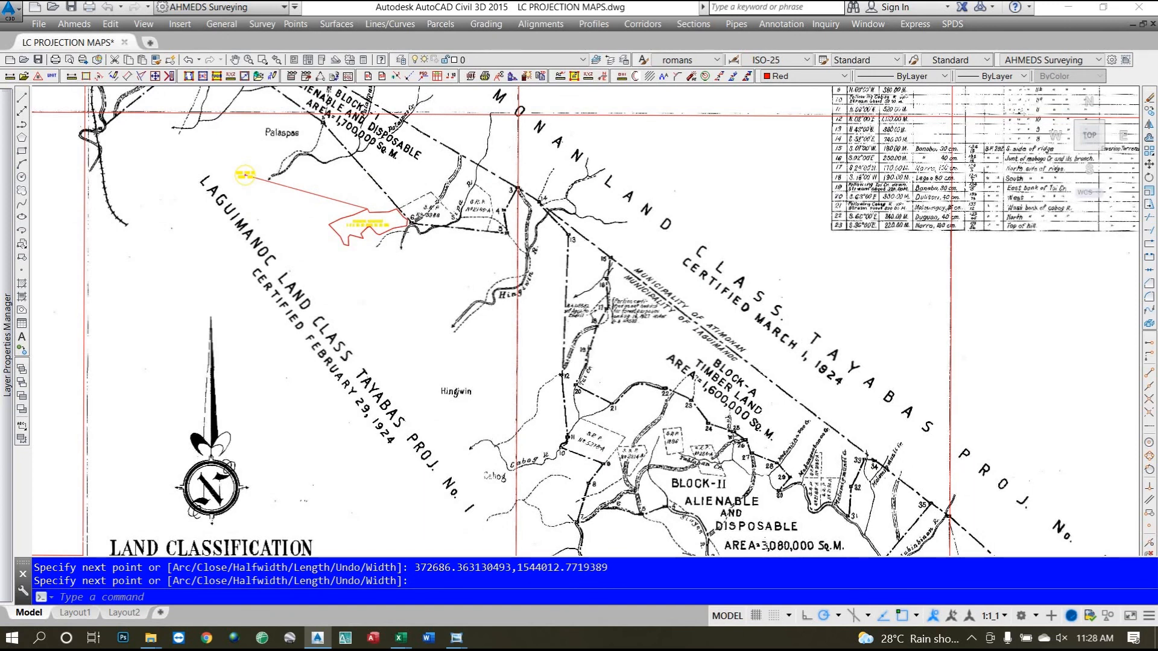
scroll(323, 273, down, 2)
scroll(280, 163, up, 4)
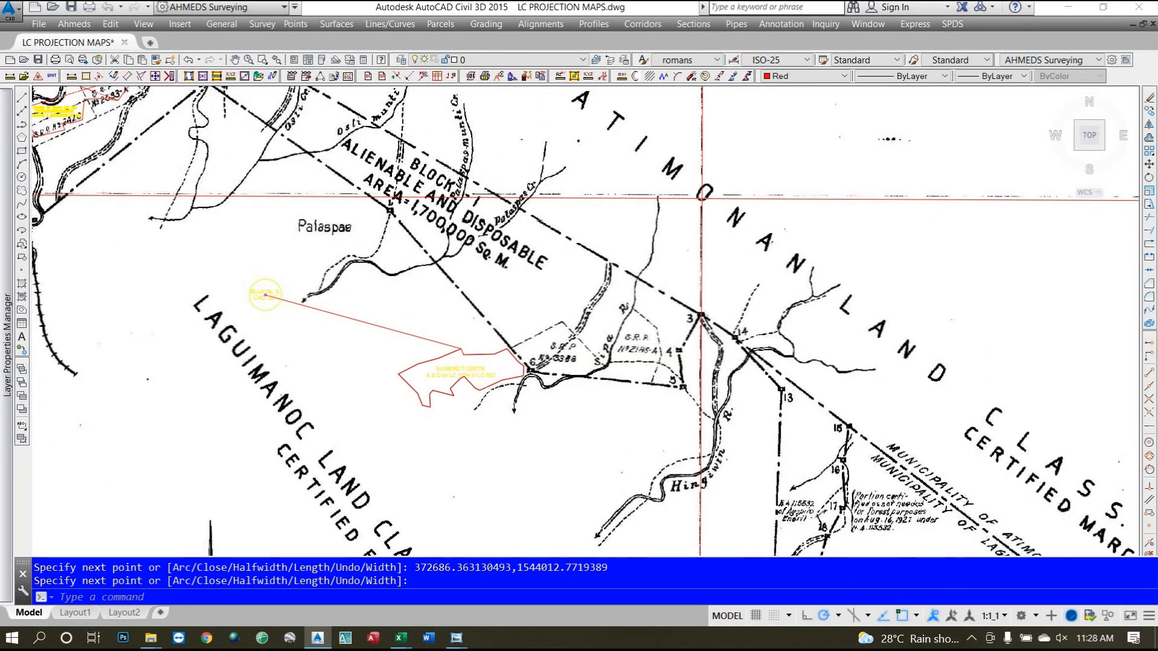
scroll(364, 314, down, 6)
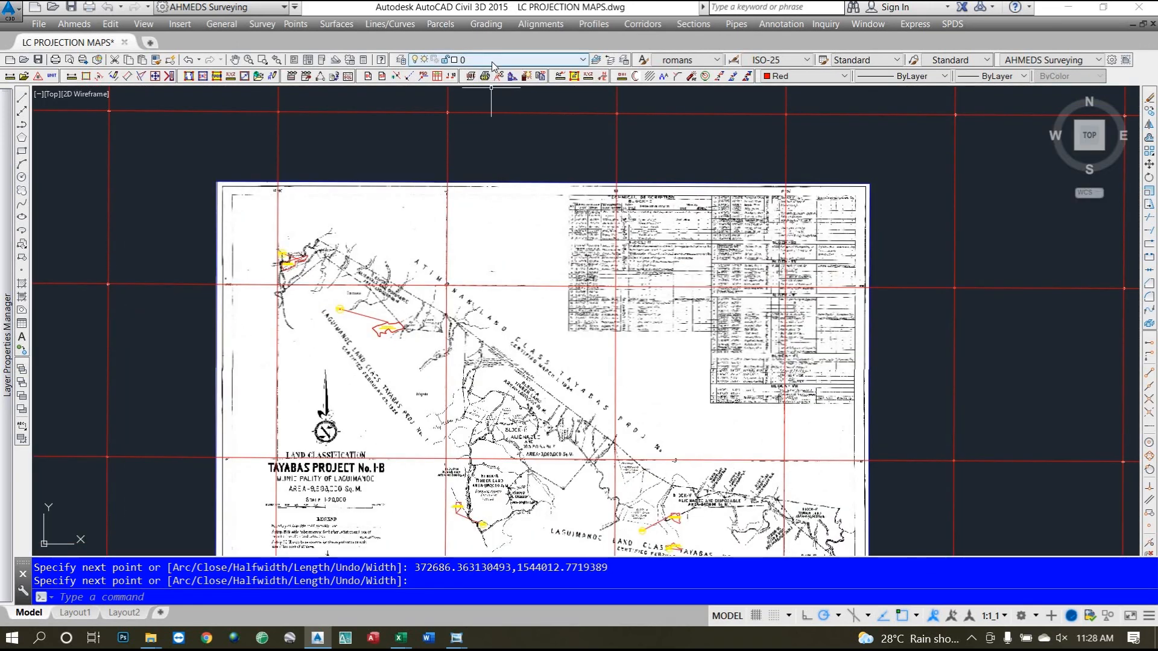
click(518, 60)
scroll(558, 181, down, 15)
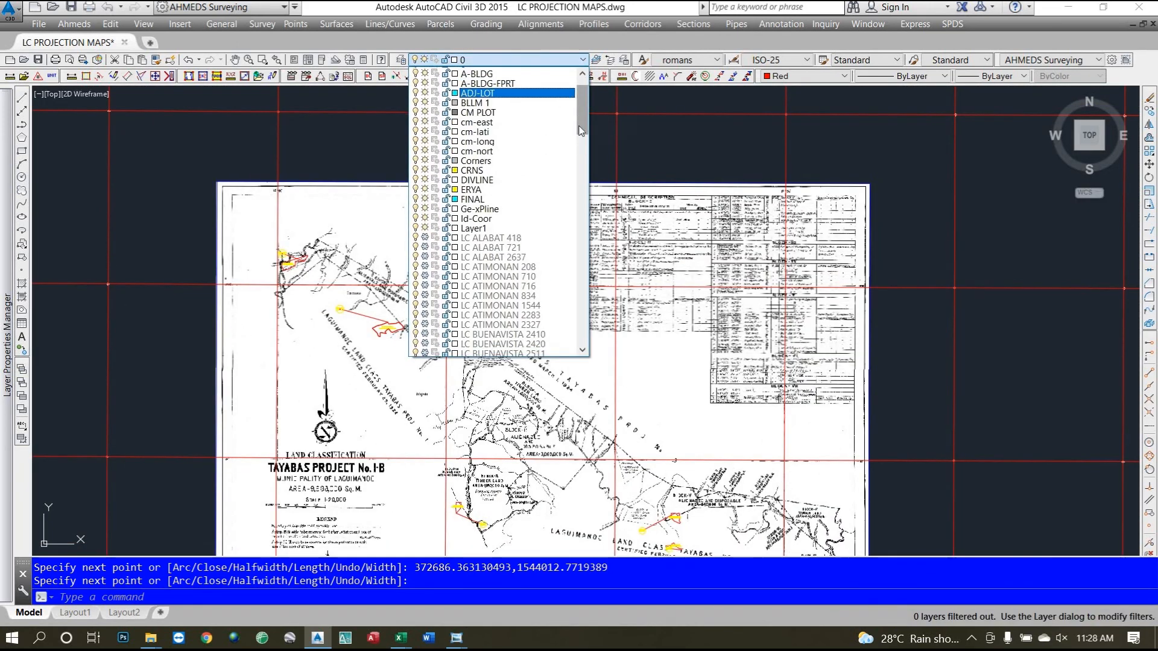
scroll(562, 201, down, 9)
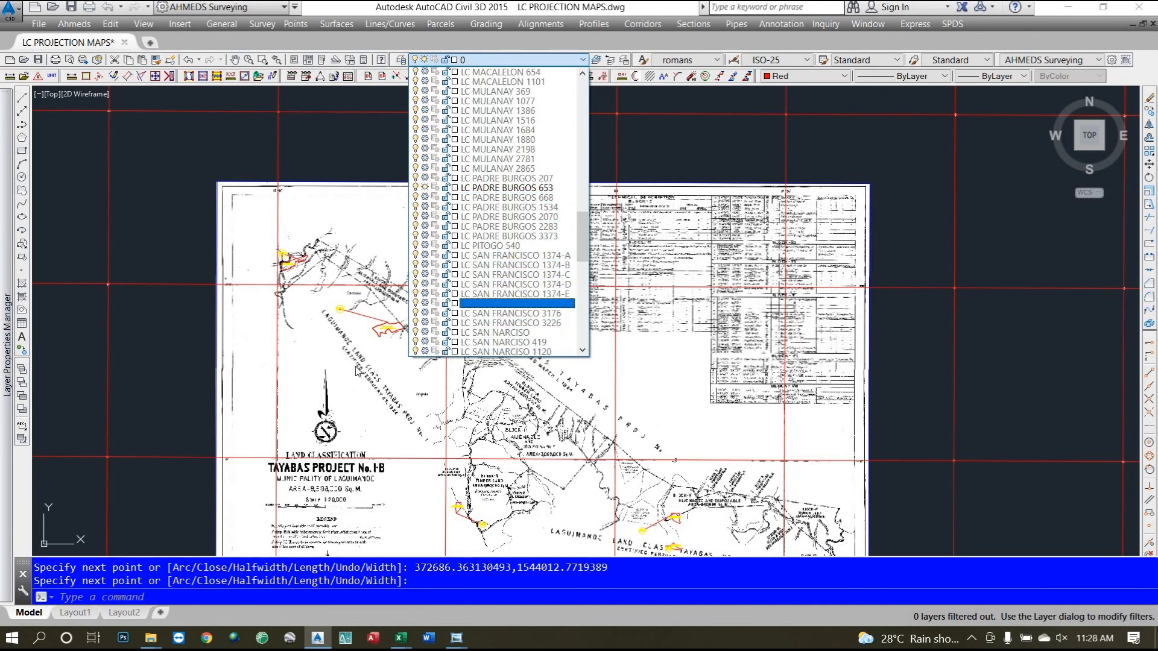
click(378, 391)
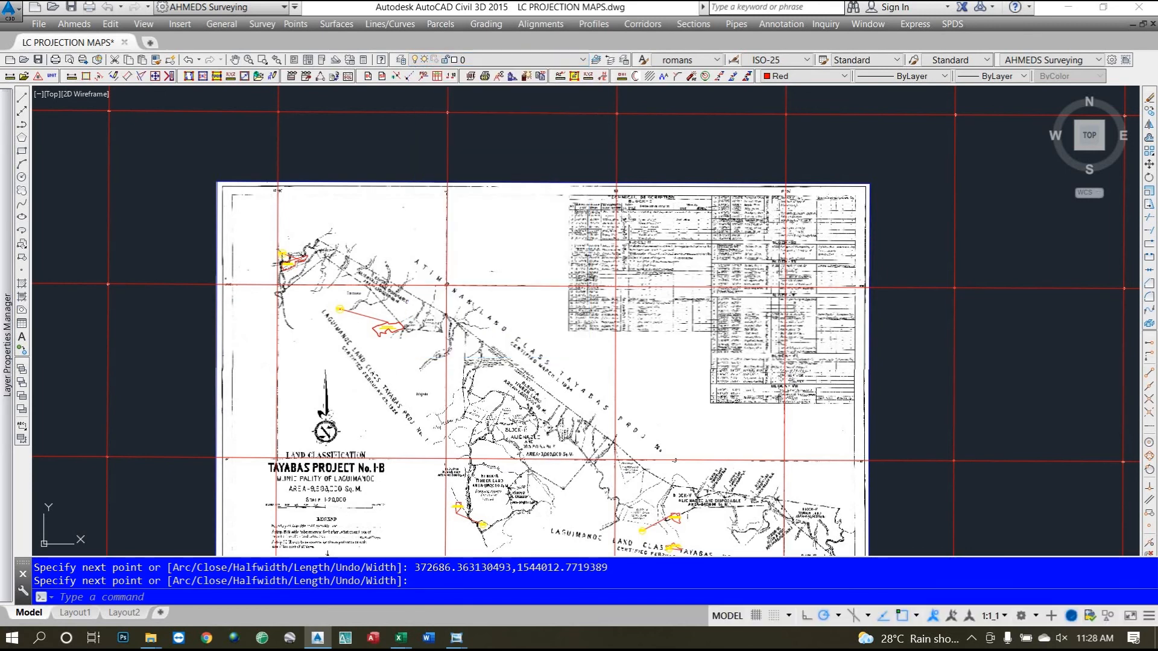
scroll(369, 382, up, 2)
scroll(370, 381, up, 1)
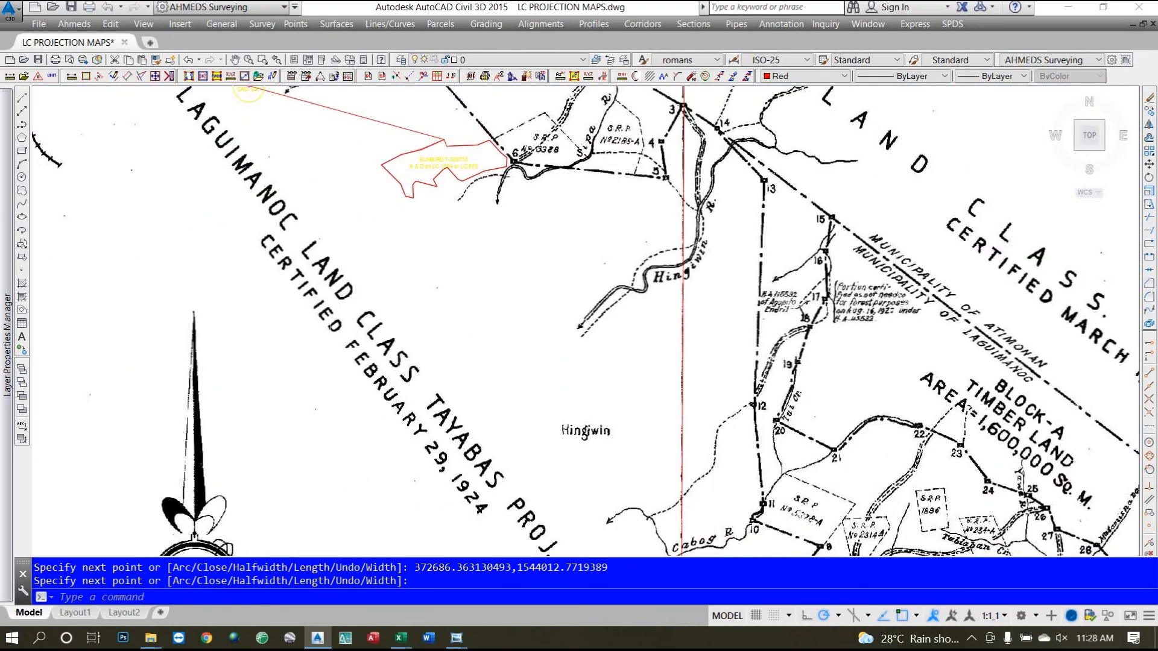
scroll(341, 358, down, 1)
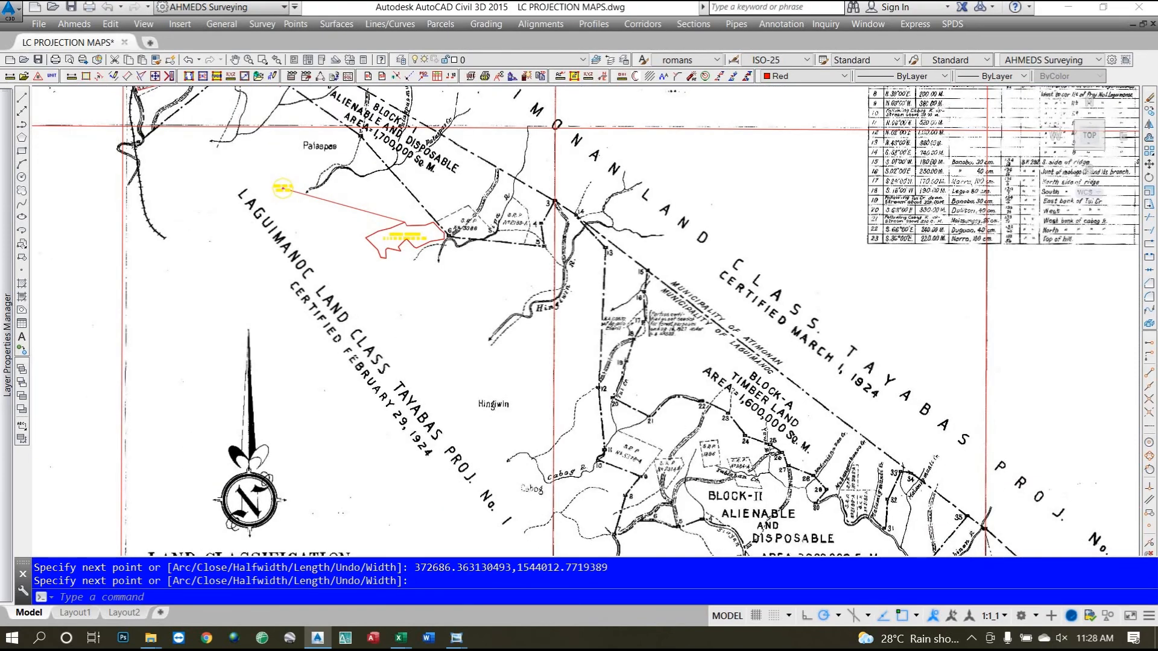
scroll(339, 358, down, 1)
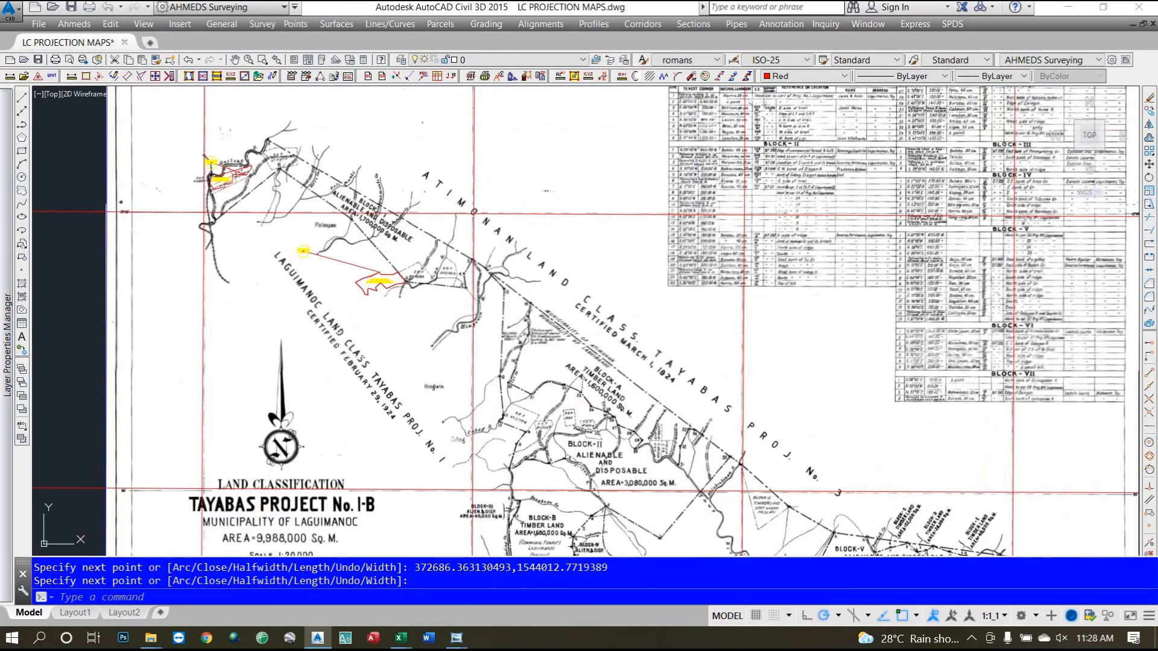
click(489, 60)
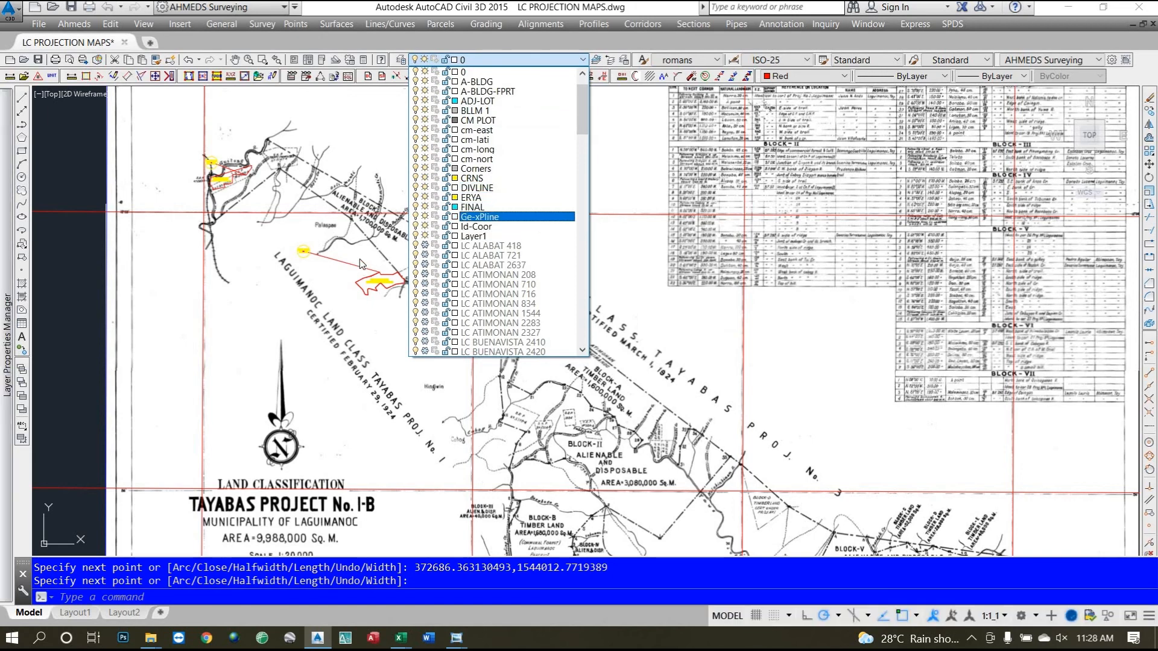
scroll(360, 241, up, 6)
scroll(411, 320, down, 2)
scroll(412, 320, down, 2)
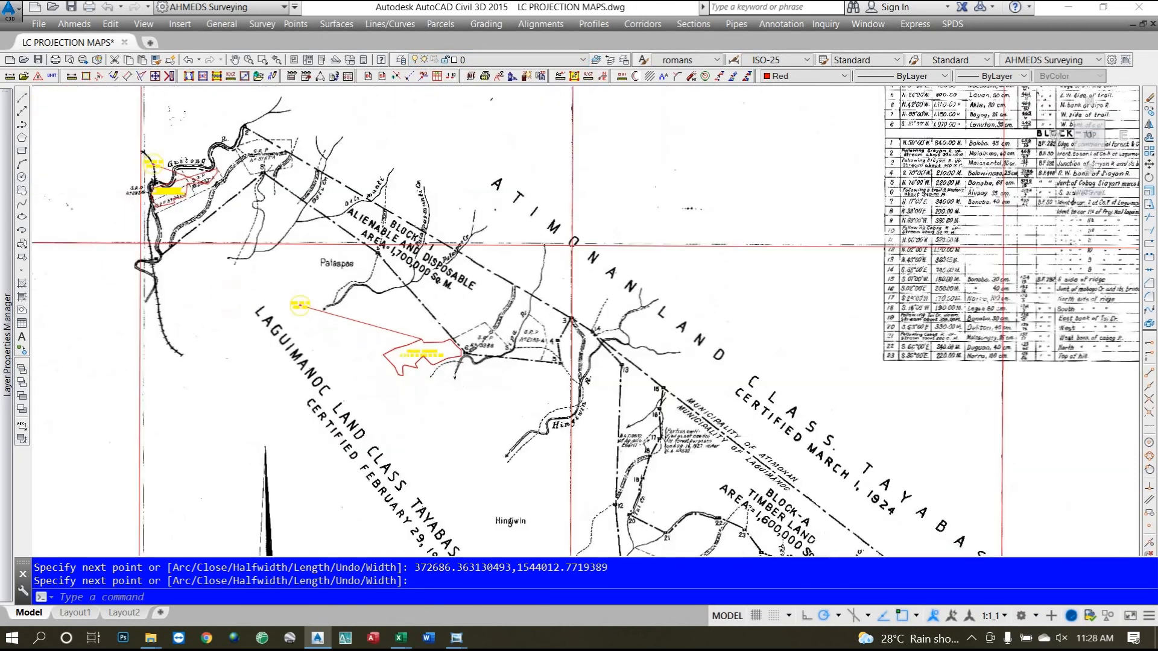
scroll(210, 237, up, 4)
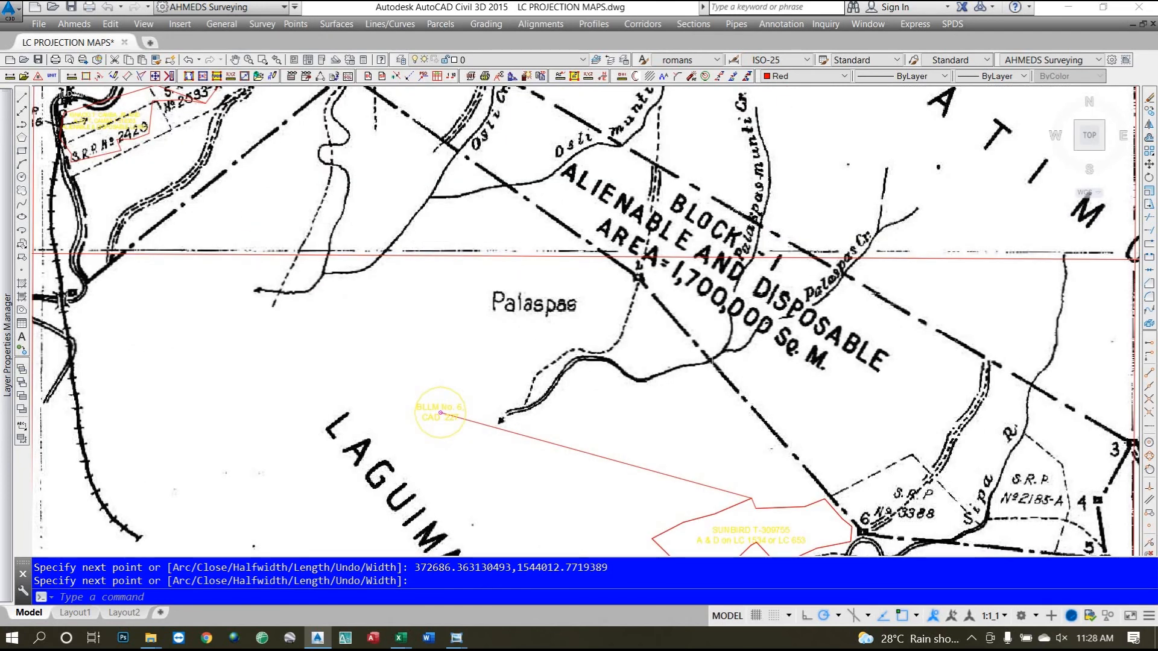
scroll(702, 359, down, 3)
scroll(684, 342, down, 2)
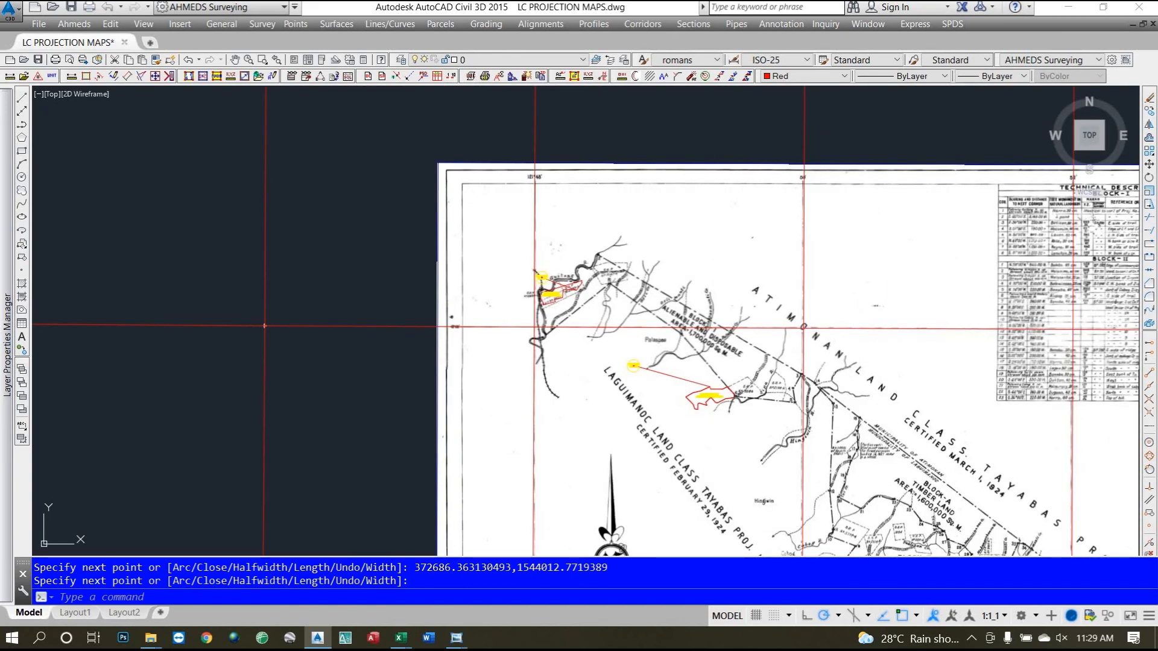
scroll(887, 408, up, 2)
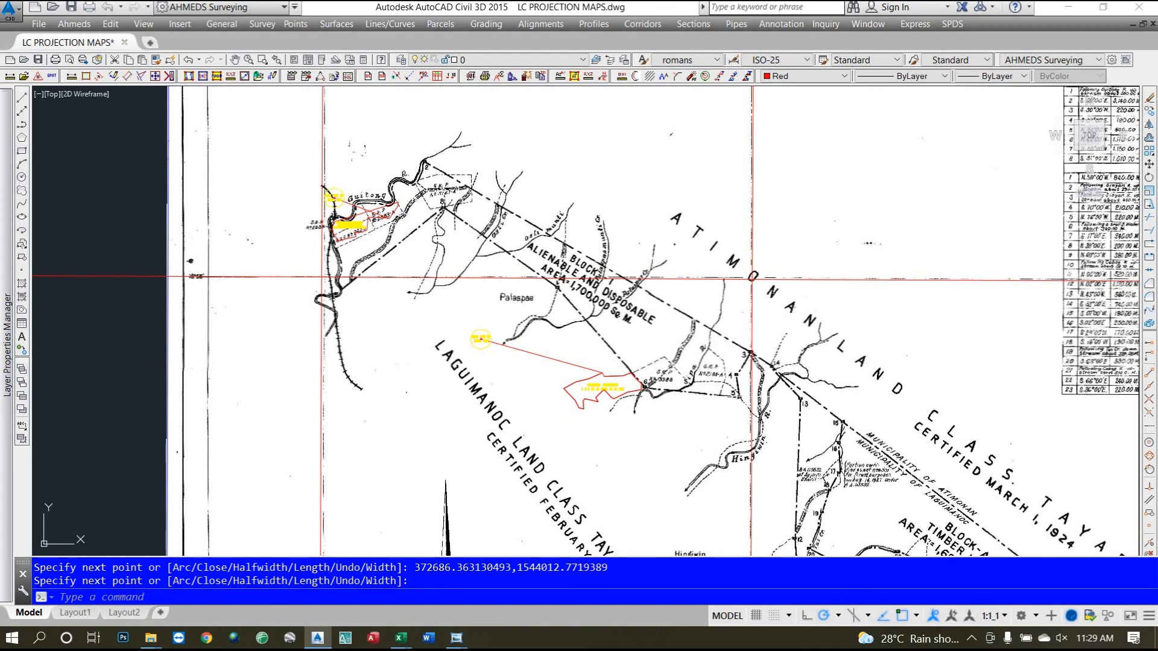
scroll(743, 367, up, 4)
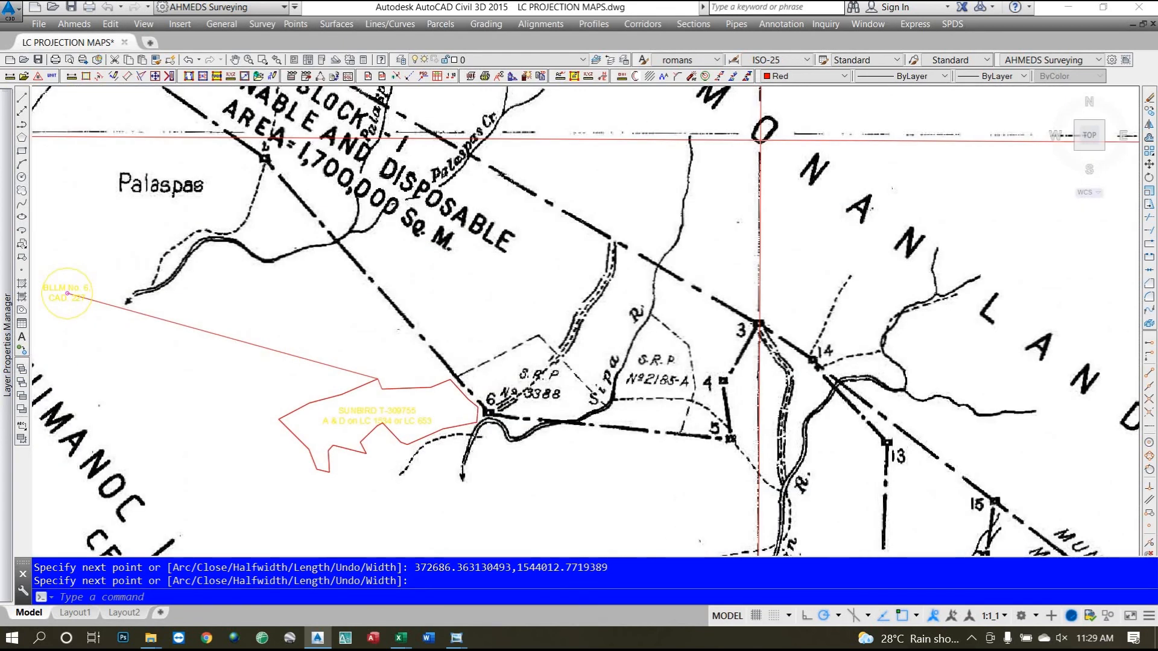
scroll(691, 386, down, 4)
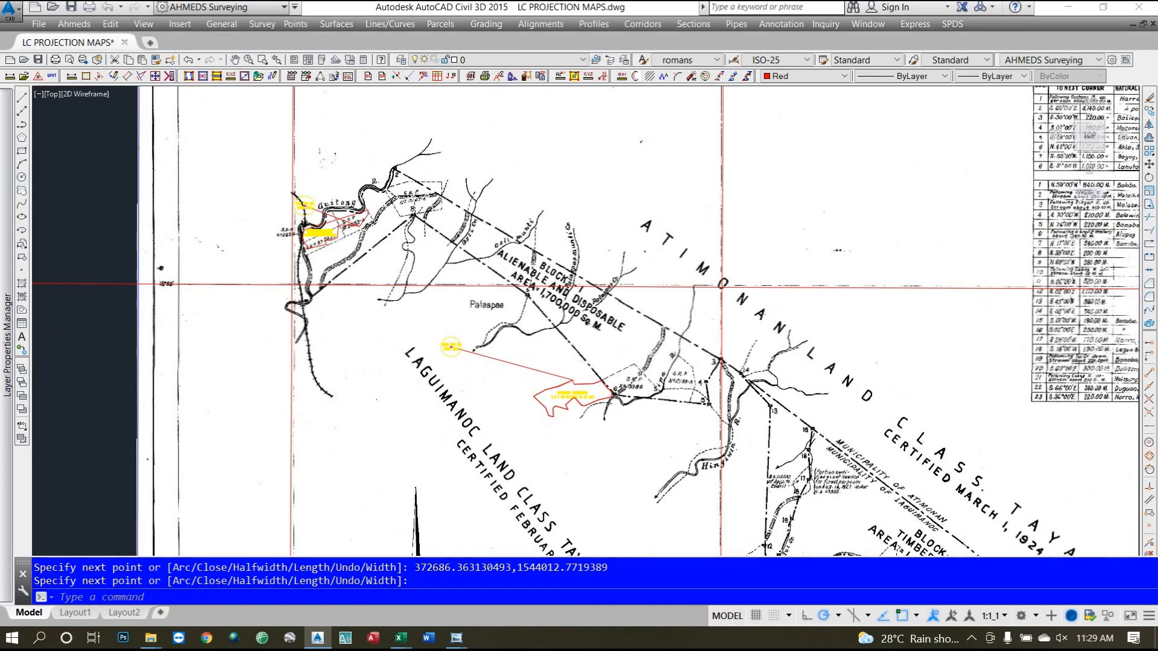
scroll(554, 244, down, 4)
scroll(660, 359, up, 2)
scroll(821, 446, up, 4)
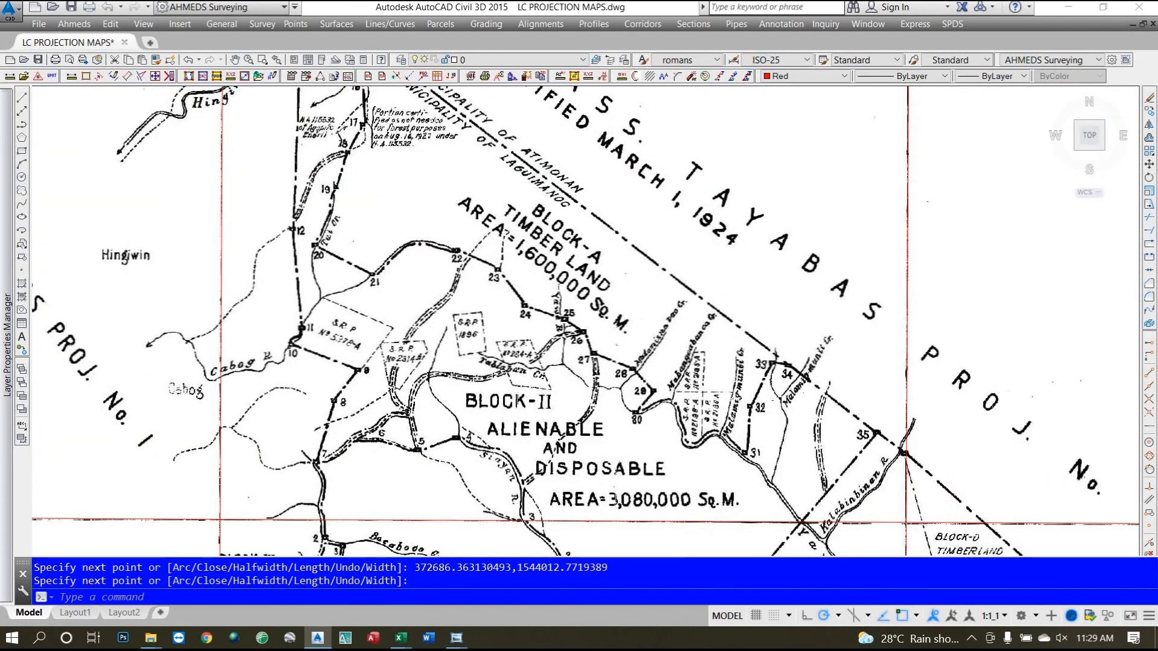
scroll(413, 258, up, 2)
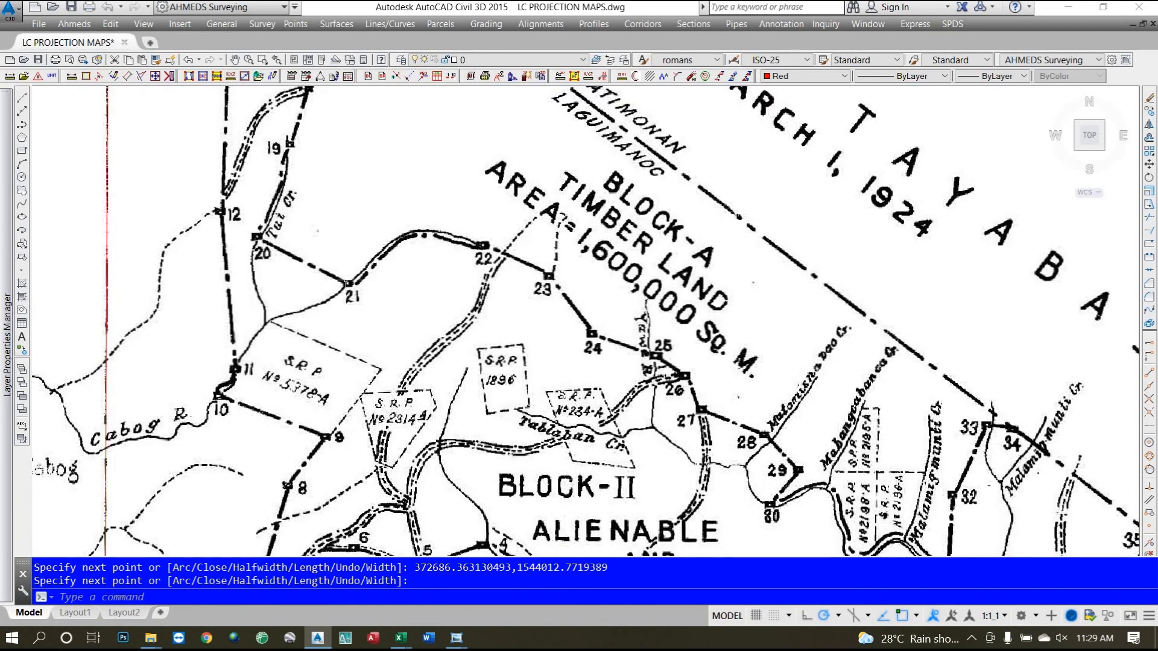
scroll(348, 283, down, 2)
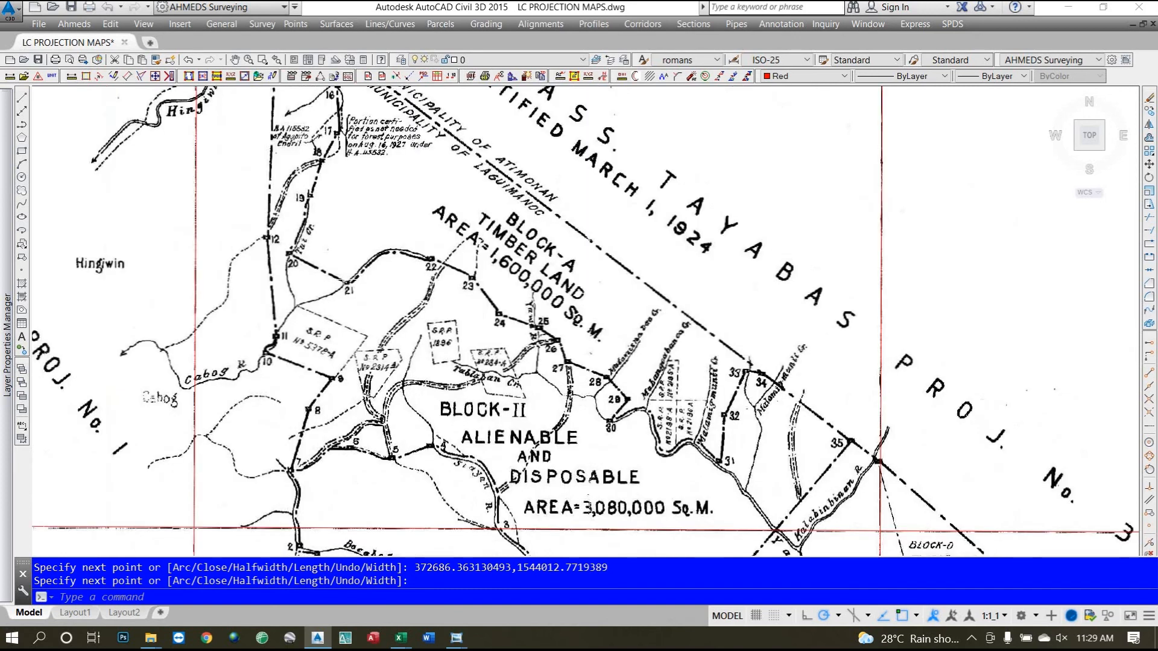
scroll(413, 267, up, 2)
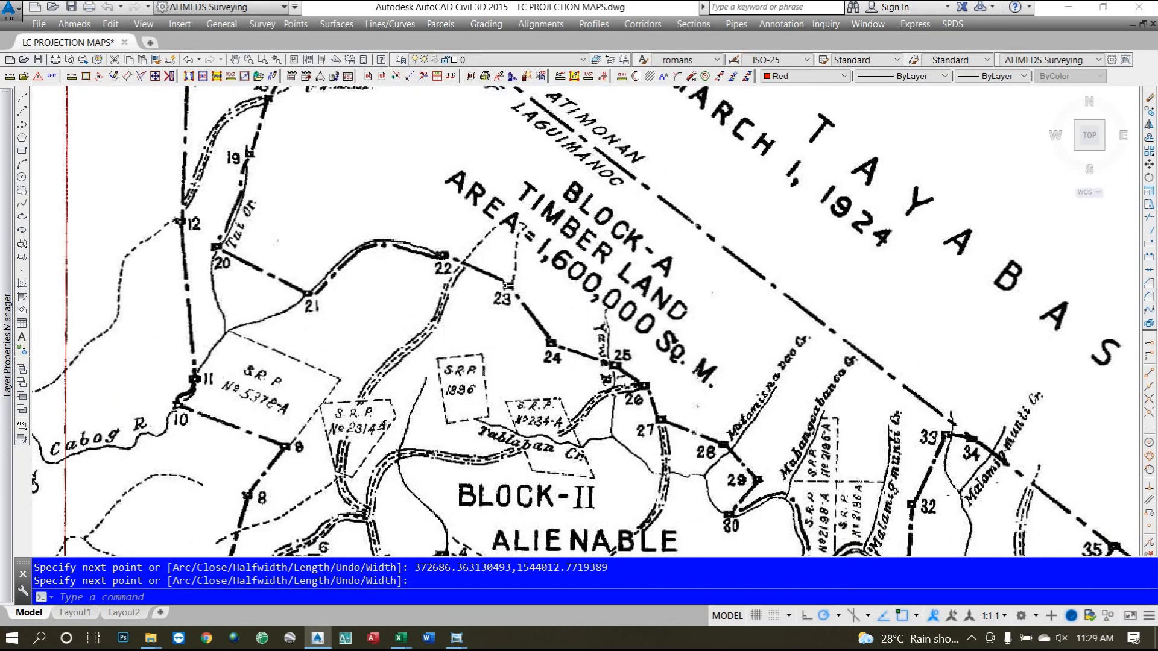
scroll(505, 287, down, 2)
scroll(507, 286, down, 2)
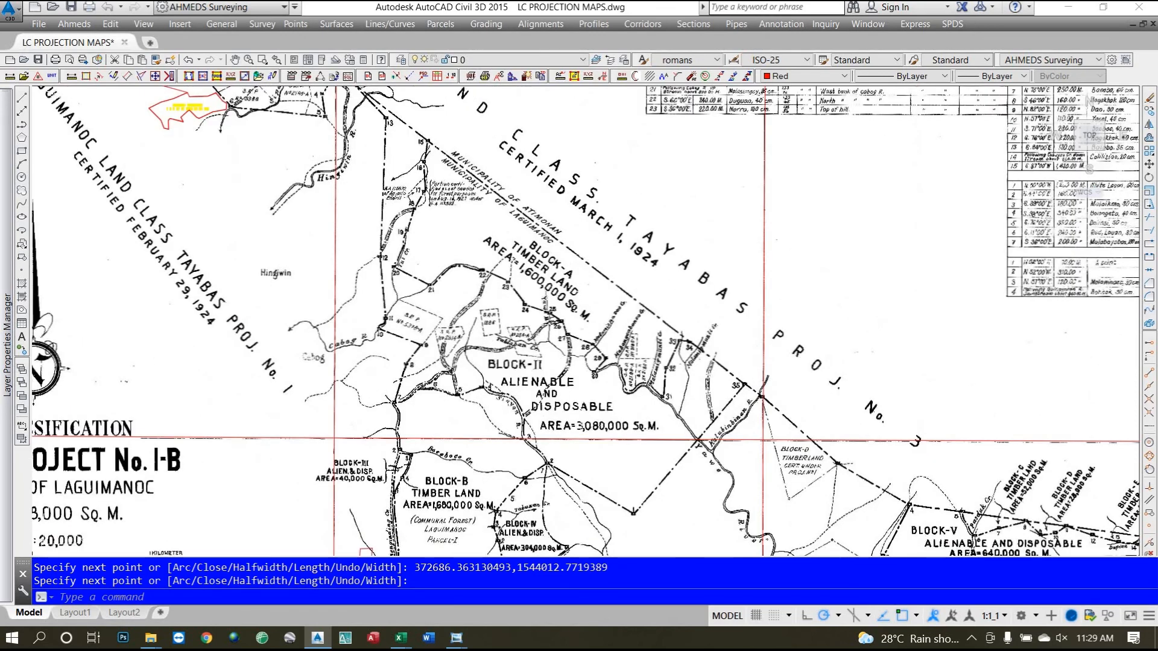
scroll(552, 117, up, 2)
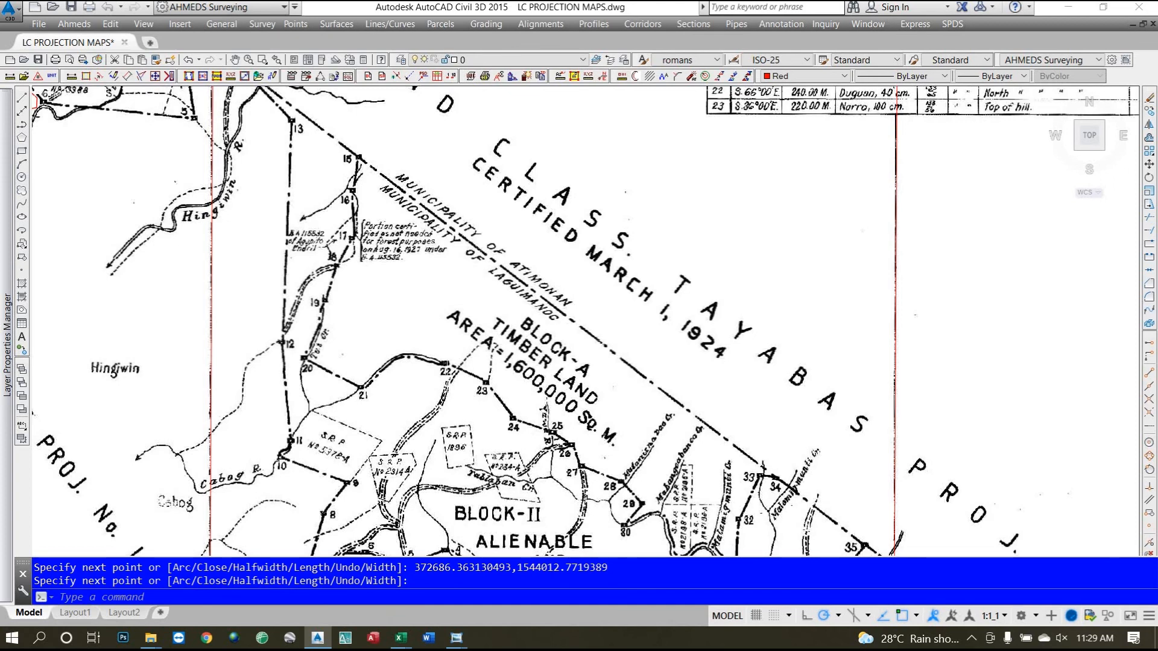
scroll(510, 286, down, 4)
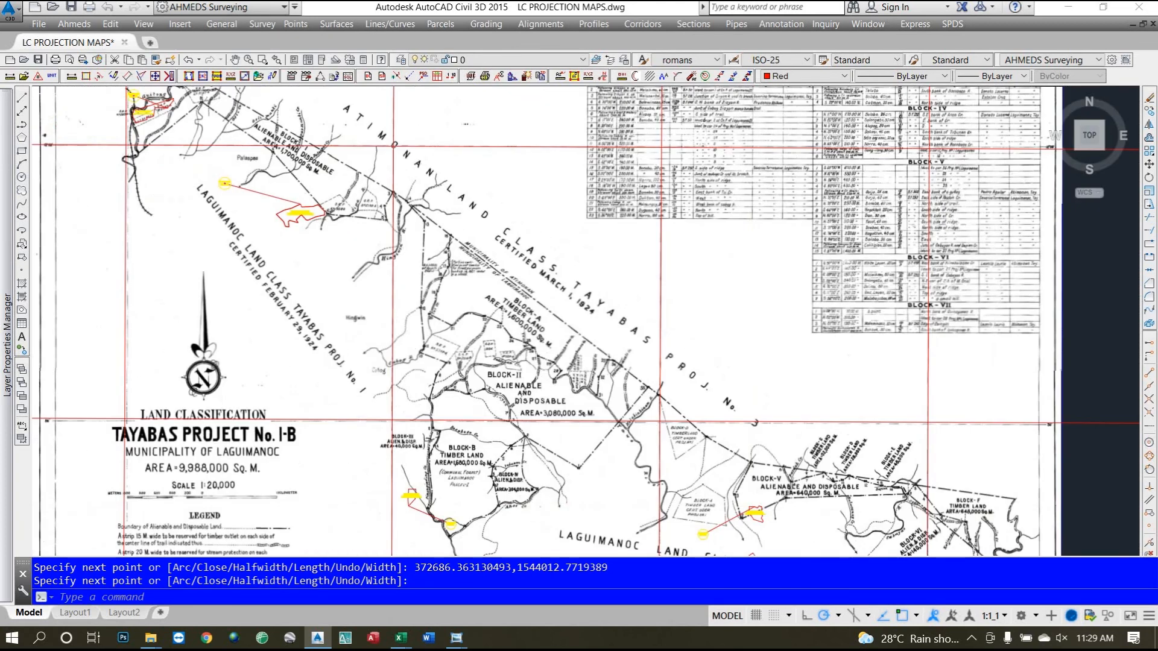
scroll(537, 371, up, 4)
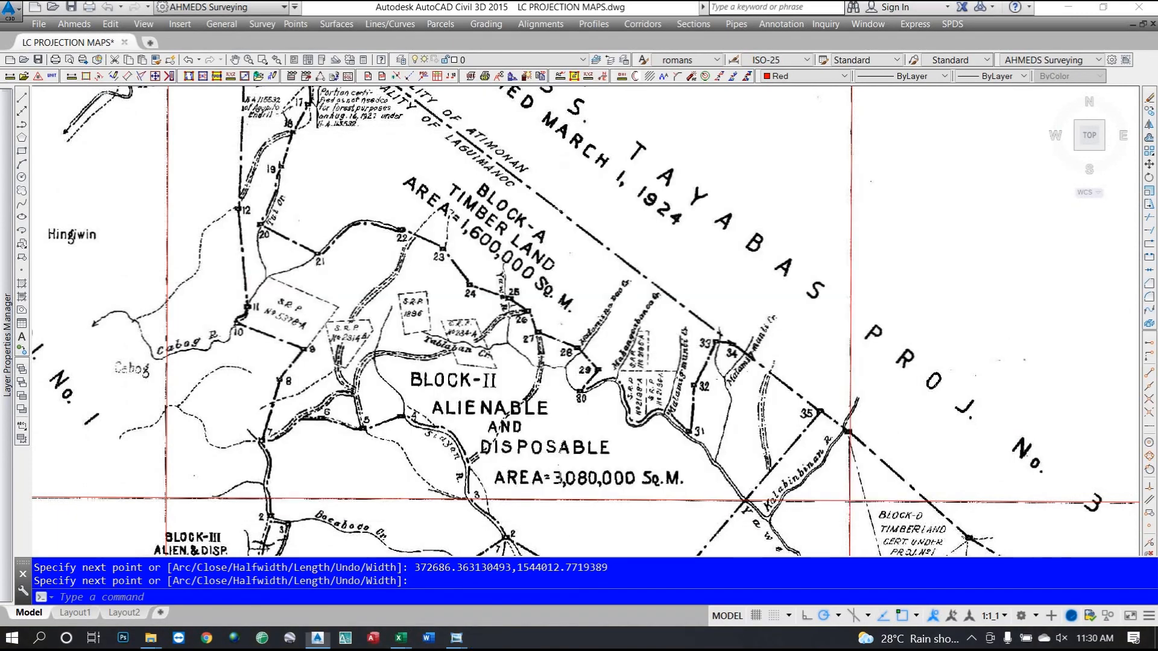
scroll(504, 342, down, 5)
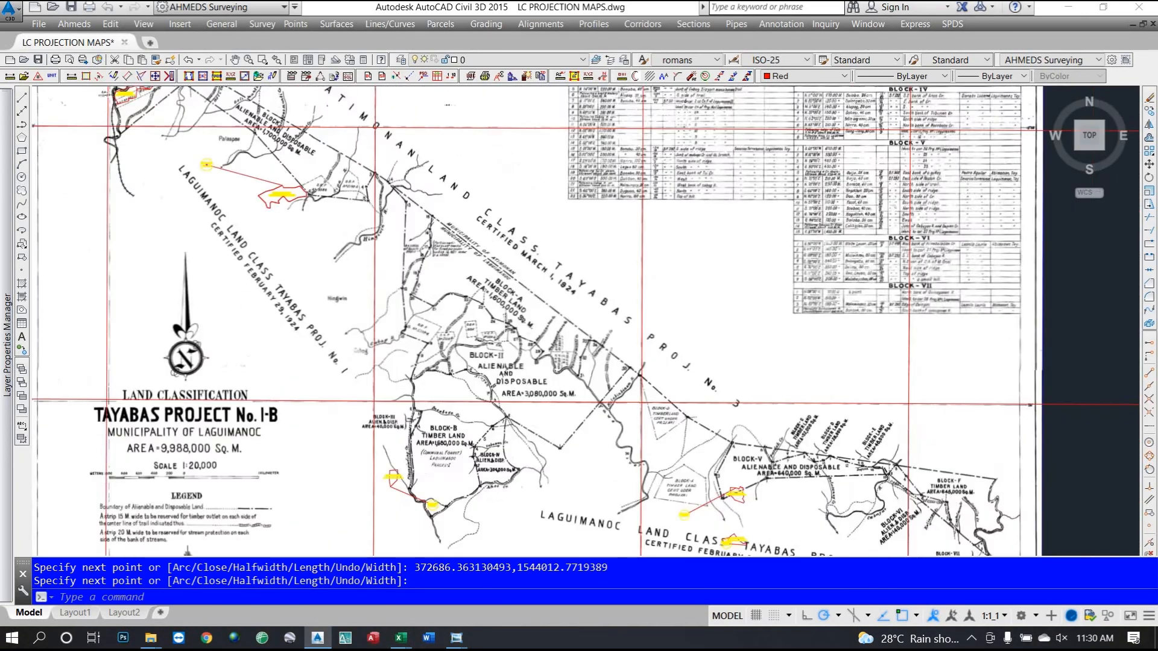
scroll(347, 269, up, 6)
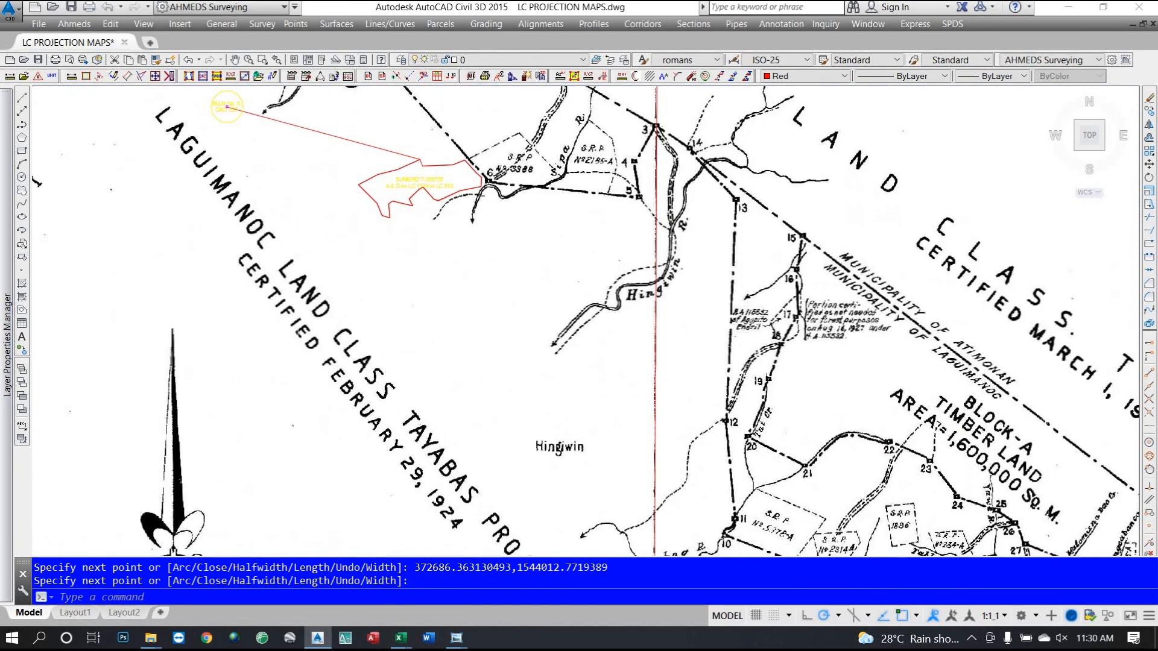
scroll(332, 266, down, 6)
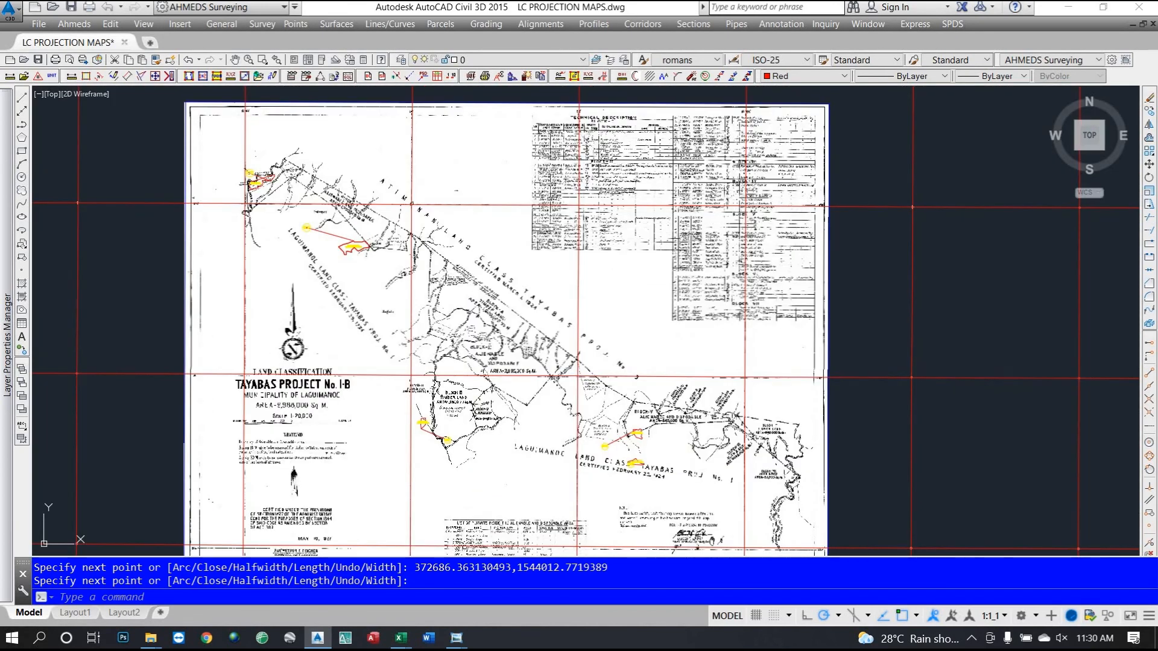
scroll(311, 273, up, 2)
scroll(311, 273, up, 1)
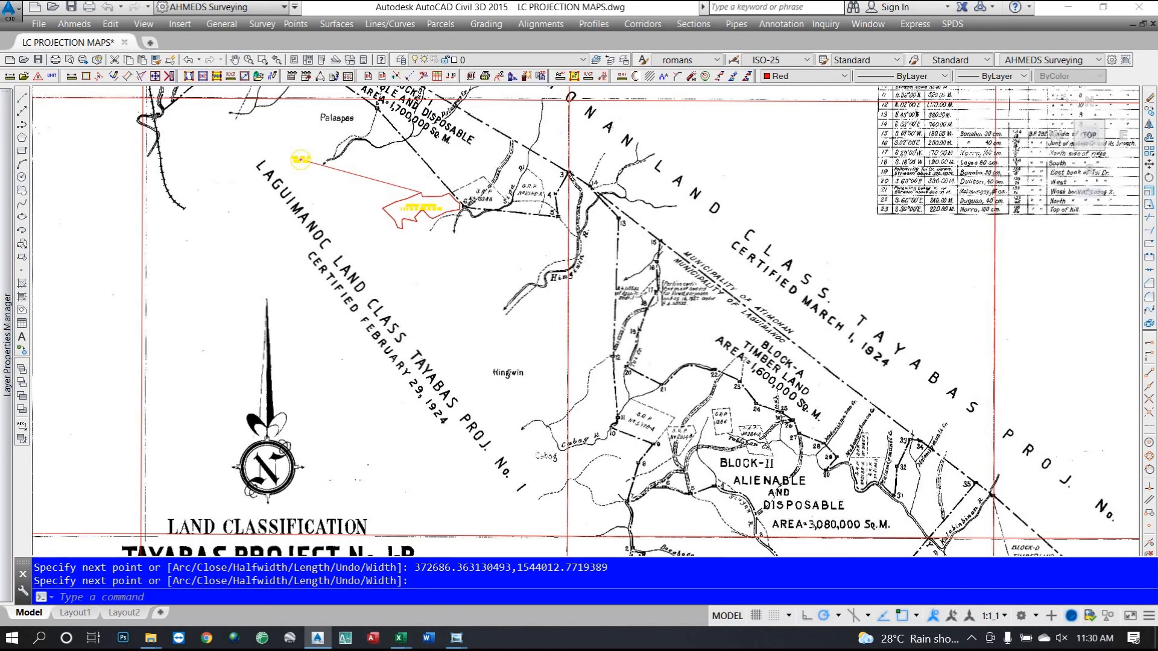
Thaw a LC PADRE BURGOS map layer and zoom to the red SUNBIRD polygon near point 4.
click(576, 59)
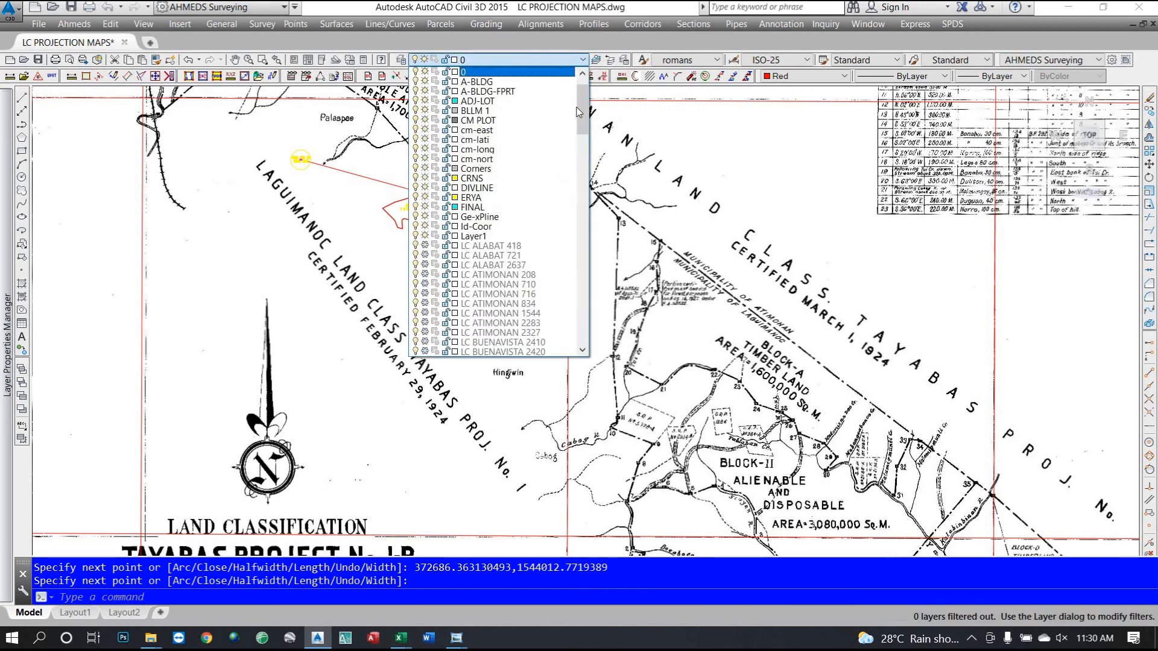
scroll(578, 235, down, 15)
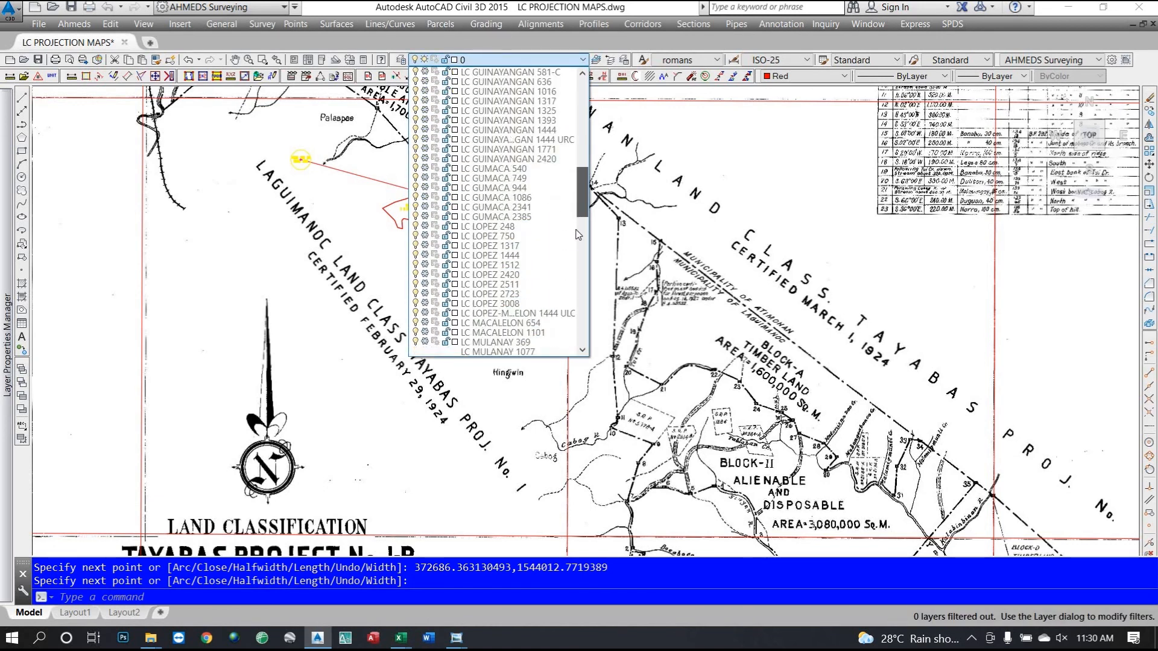
scroll(578, 235, down, 8)
click(425, 187)
click(395, 269)
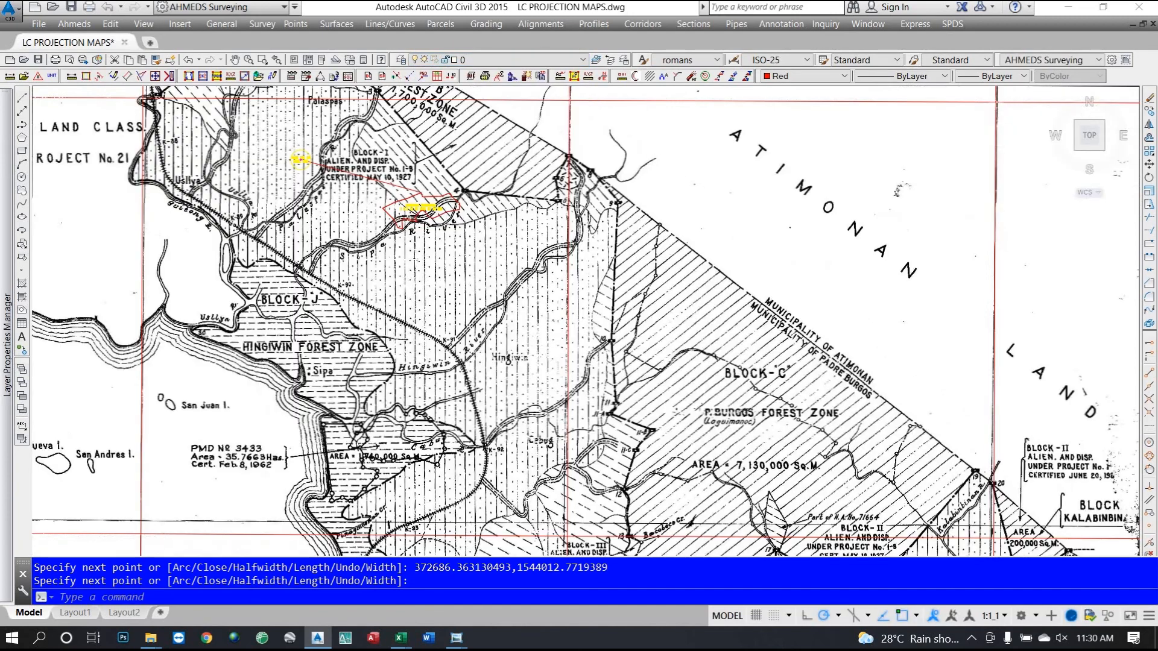
scroll(351, 230, down, 4)
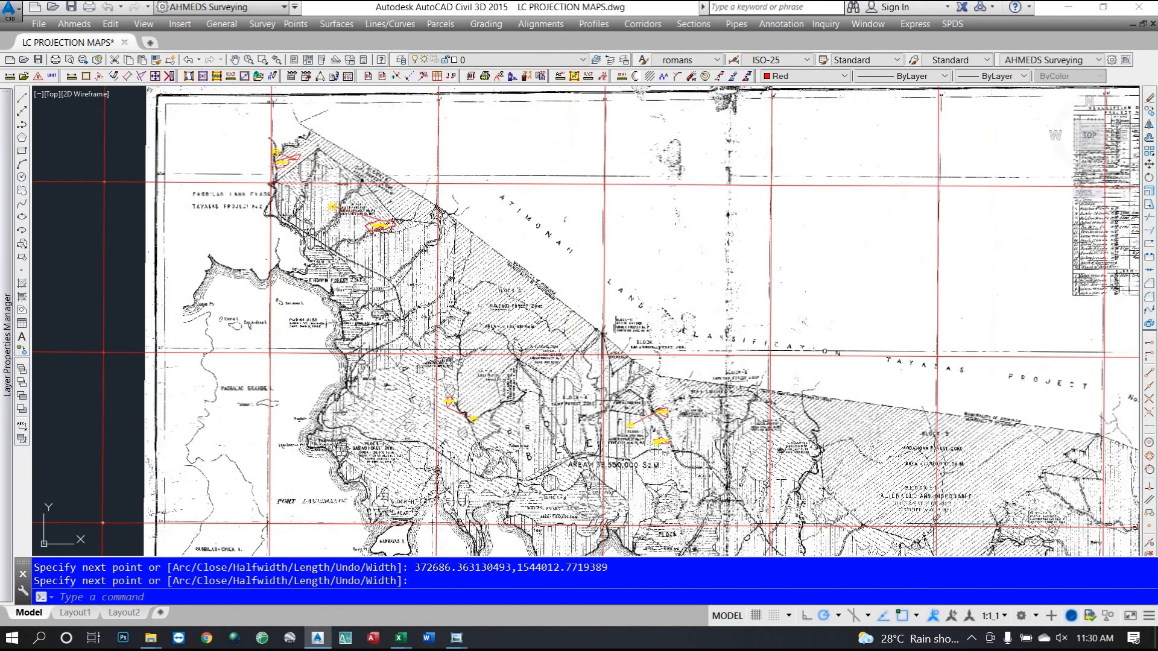
scroll(337, 213, up, 6)
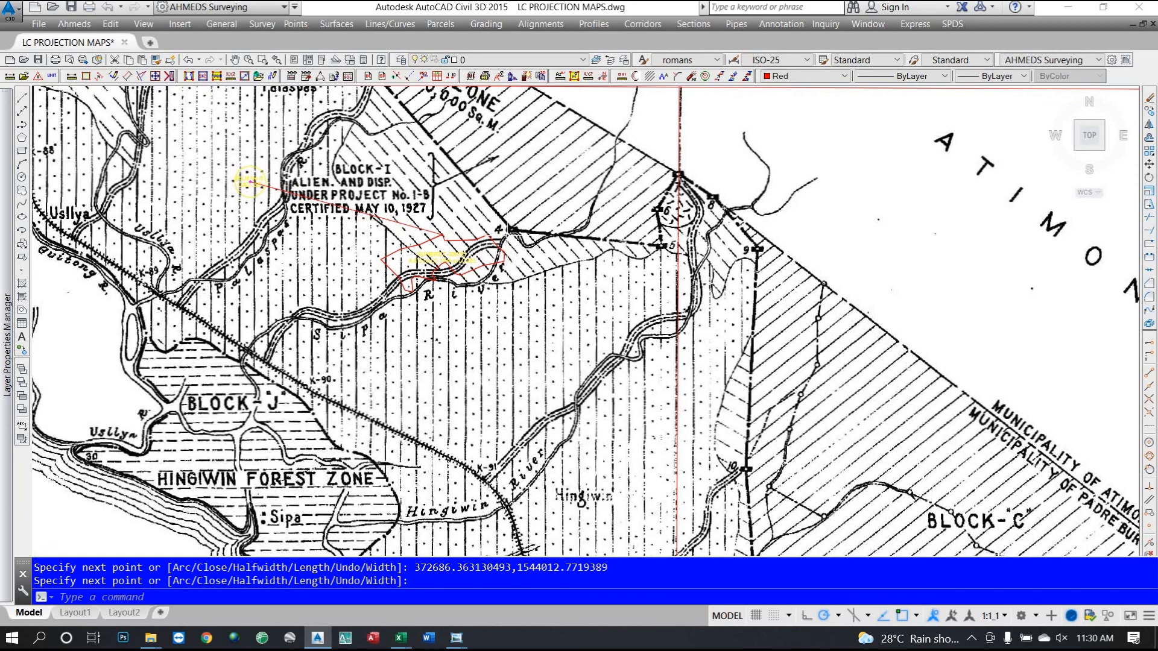
scroll(486, 246, up, 4)
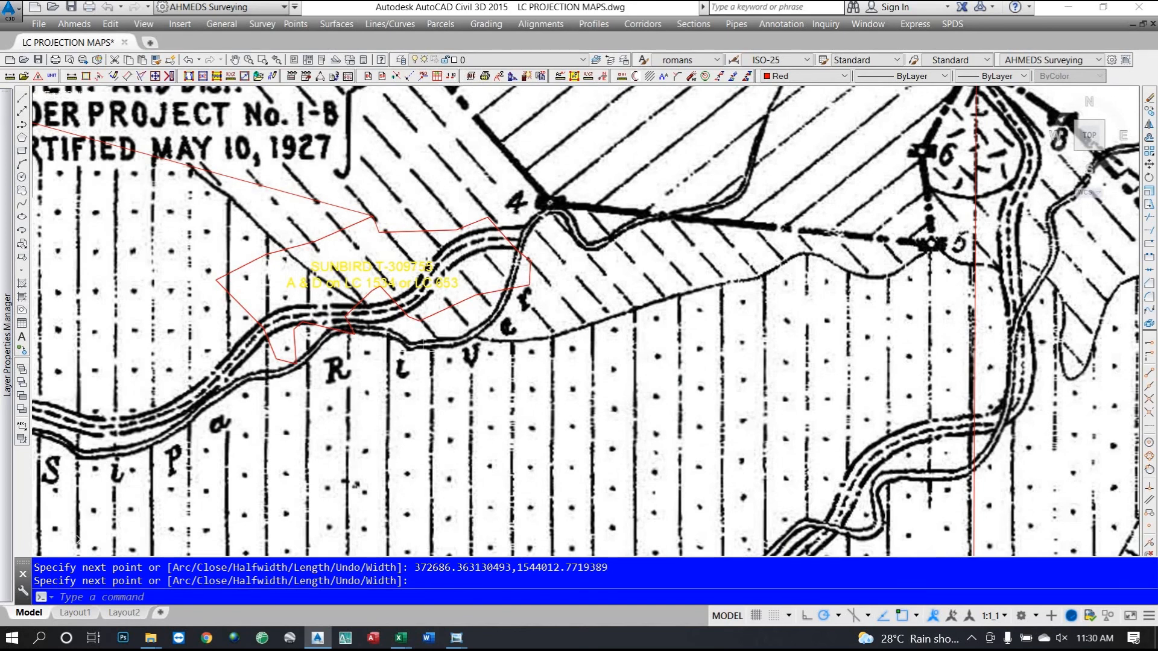
Freeze the LC PADRE BURGOS 653 map layer to reveal the Tayabas Project No. 1-B sheet.
click(582, 60)
drag(584, 134, 582, 228)
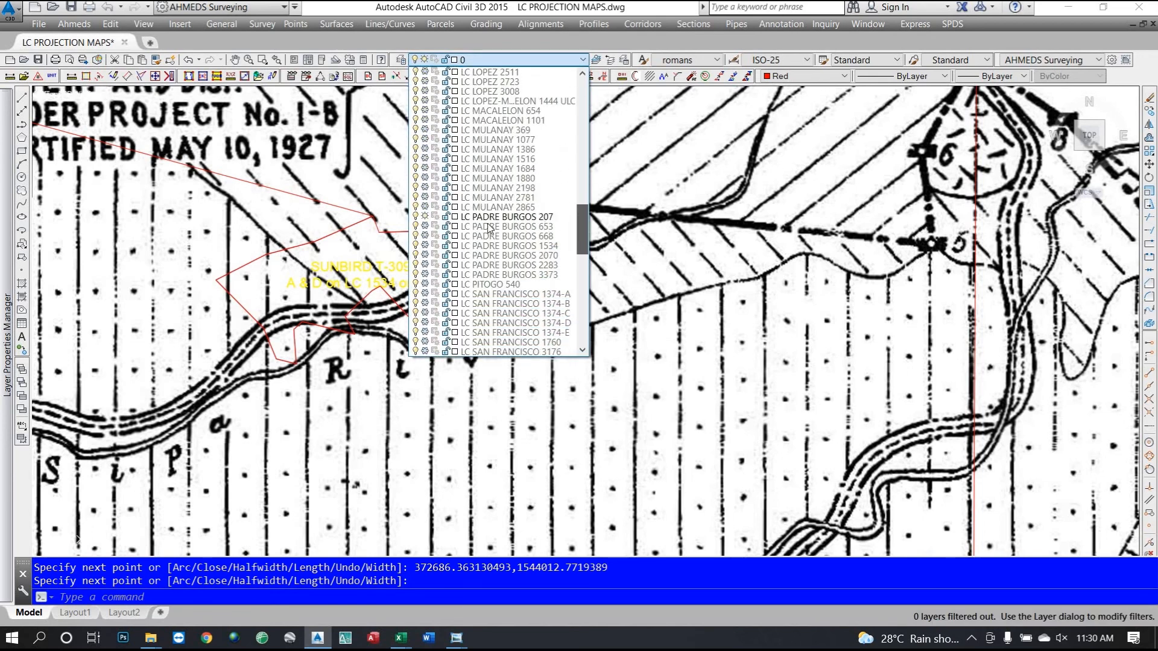
click(426, 226)
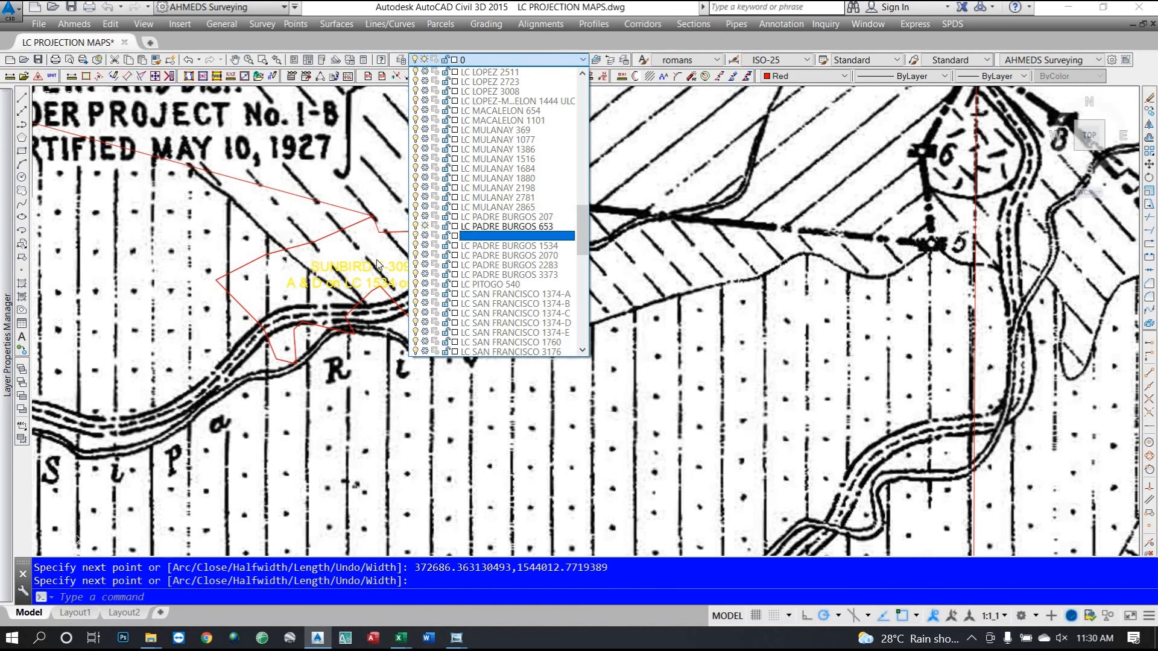
Zoom around the SUNBIRD polygon near corner 6 on the Tayabas Project No. 1-B map.
scroll(387, 290, down, 4)
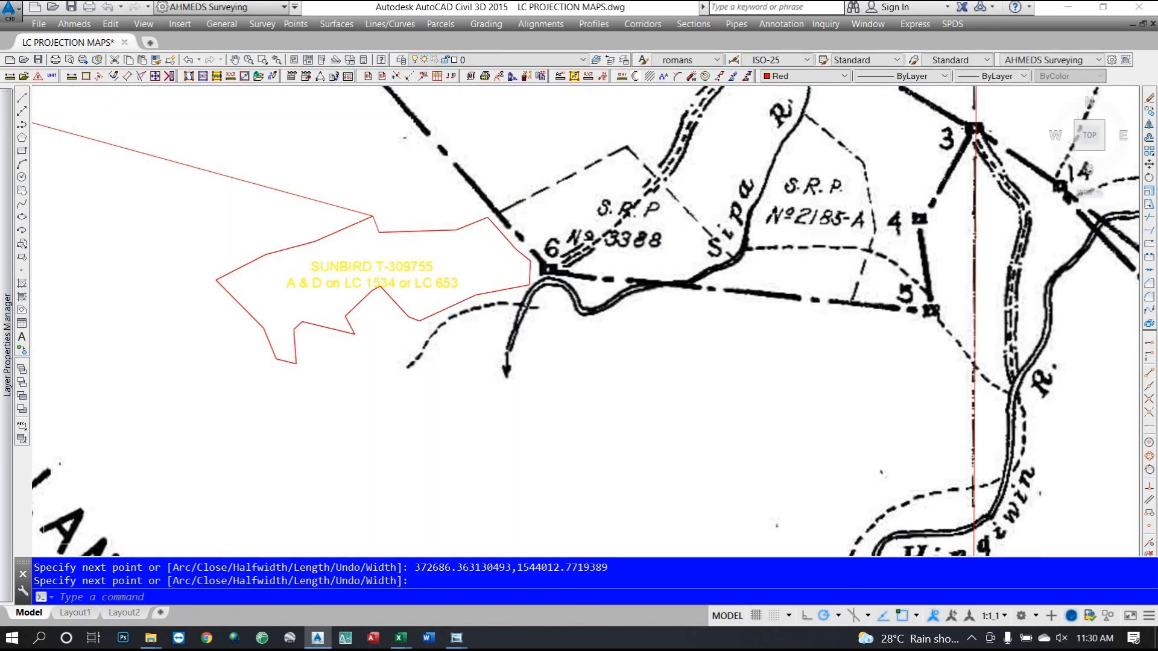
scroll(387, 291, down, 4)
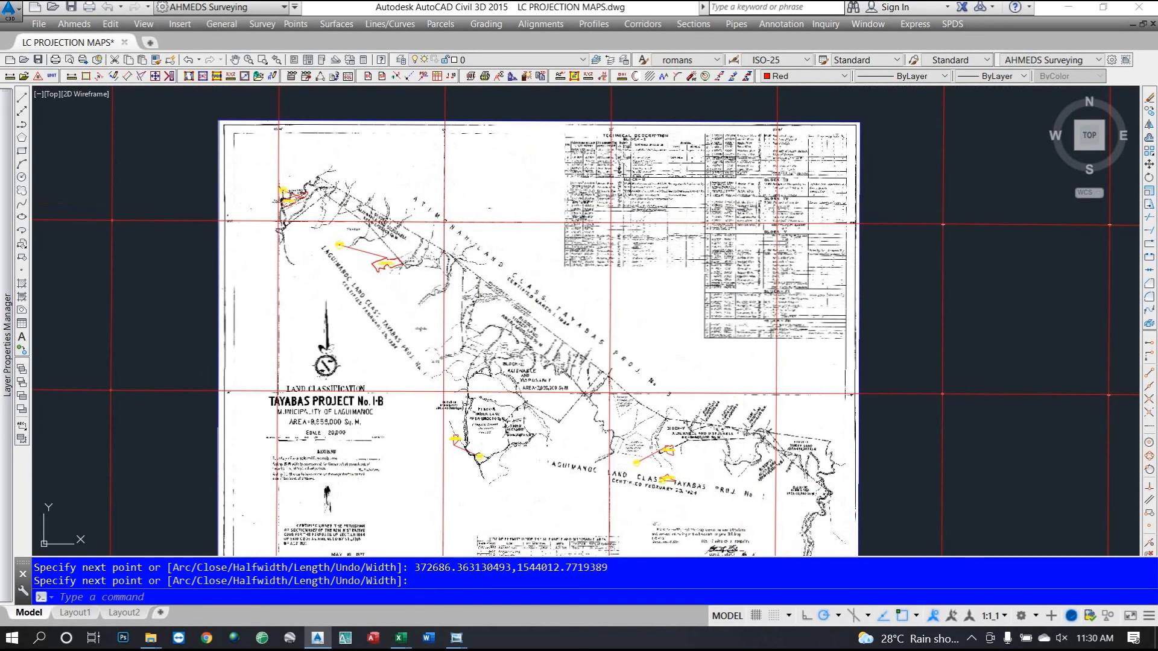
scroll(382, 281, up, 4)
scroll(381, 227, up, 2)
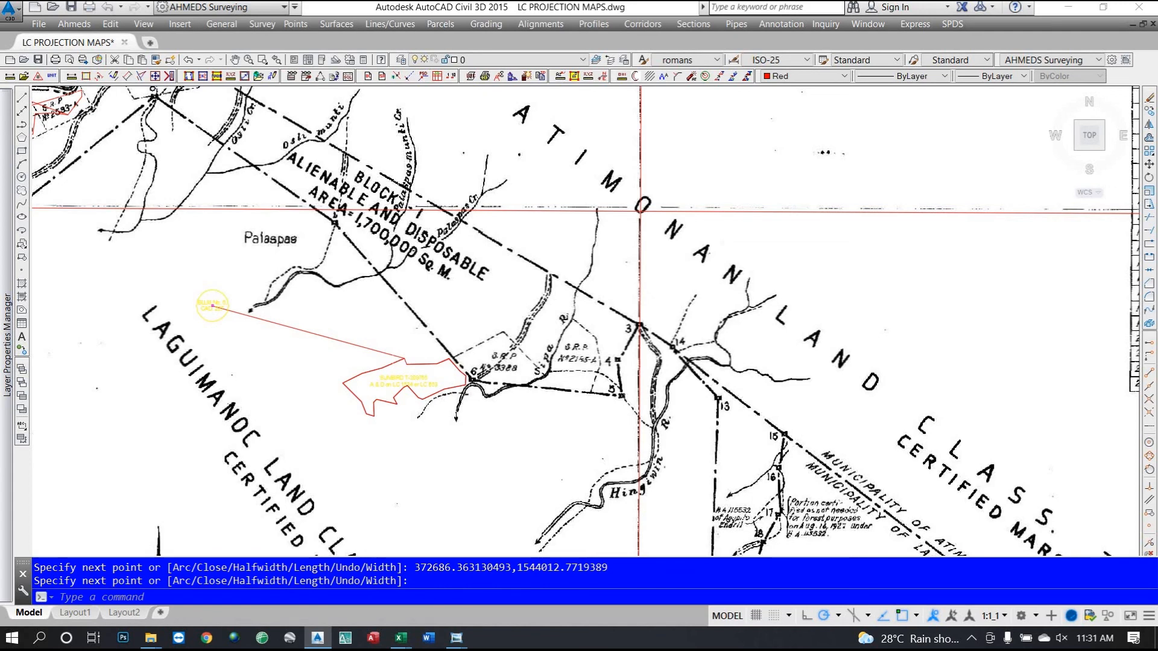
scroll(387, 351, down, 4)
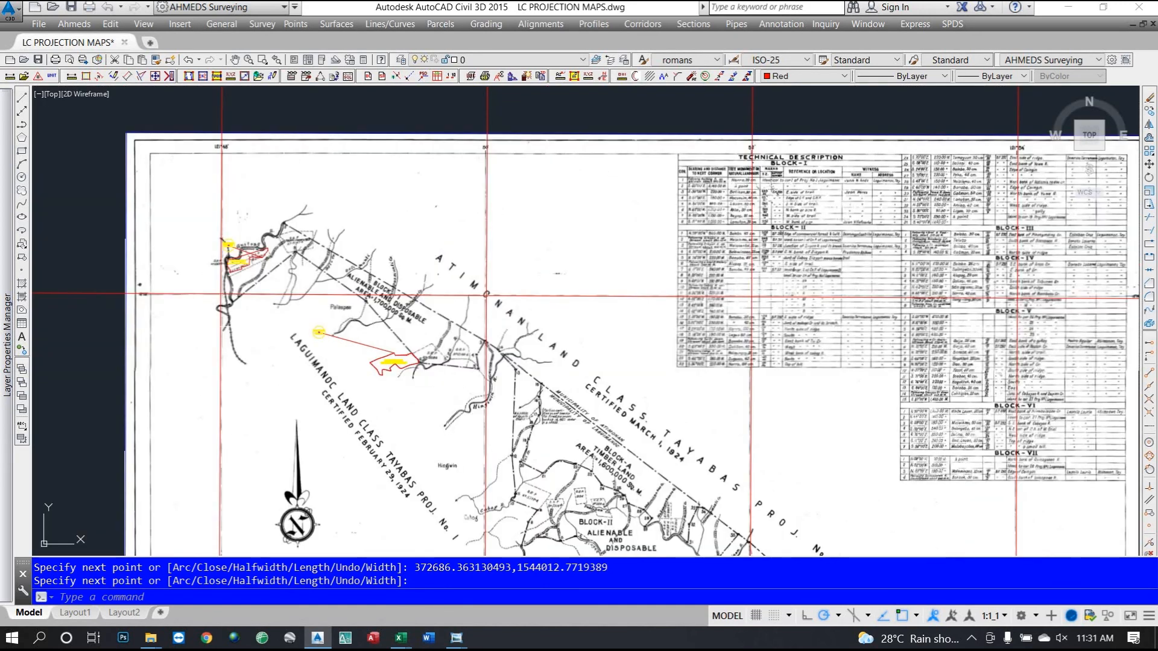
scroll(222, 295, up, 4)
scroll(208, 287, up, 2)
scroll(188, 271, down, 2)
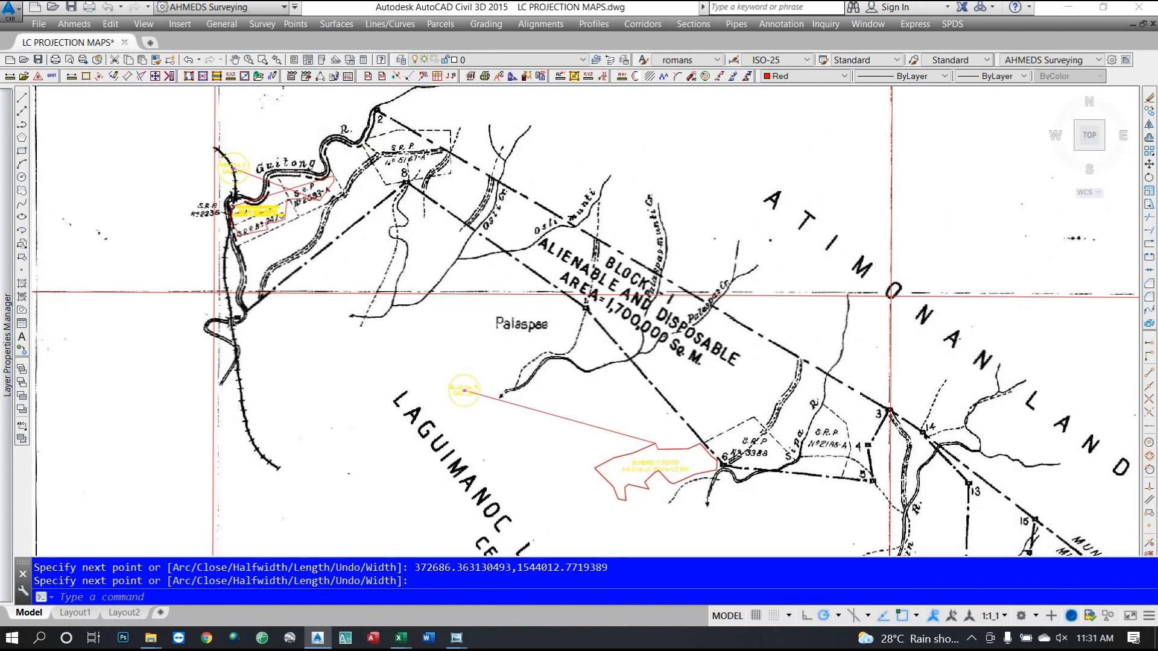
scroll(325, 295, down, 2)
scroll(532, 409, up, 2)
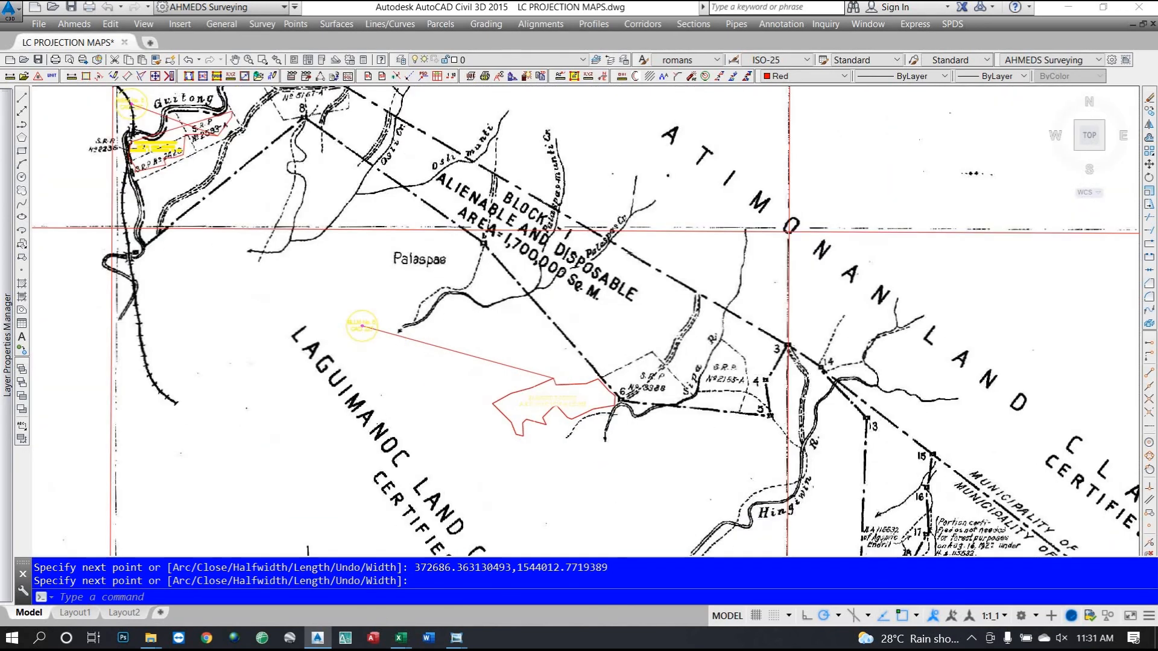
scroll(616, 399, up, 2)
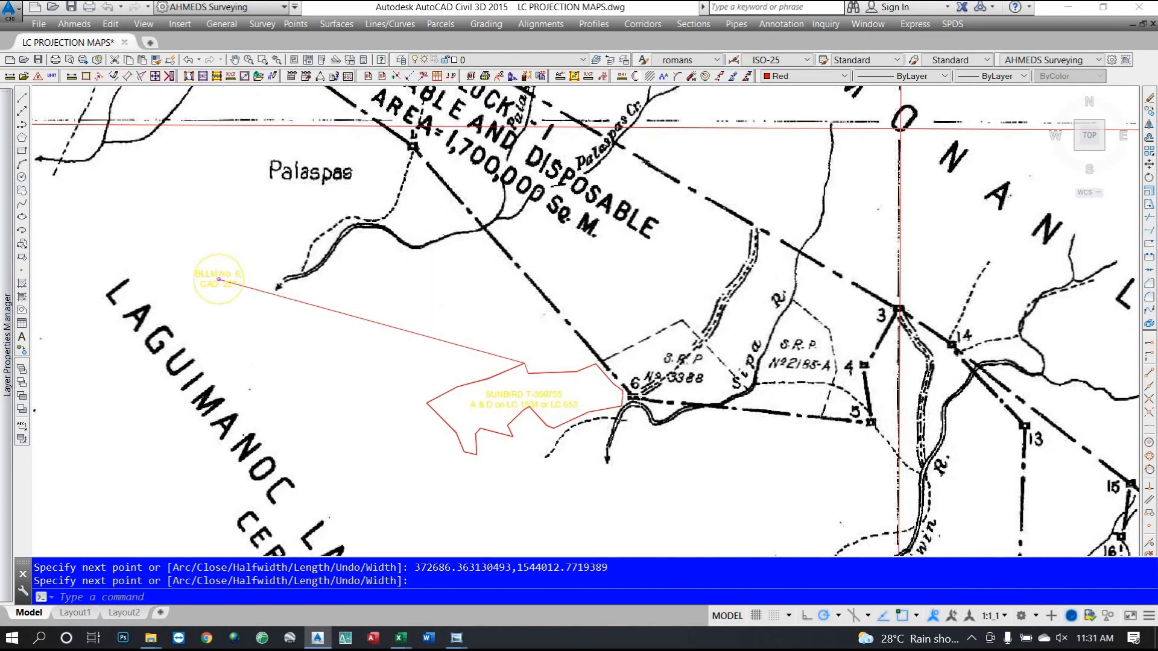
scroll(634, 396, up, 2)
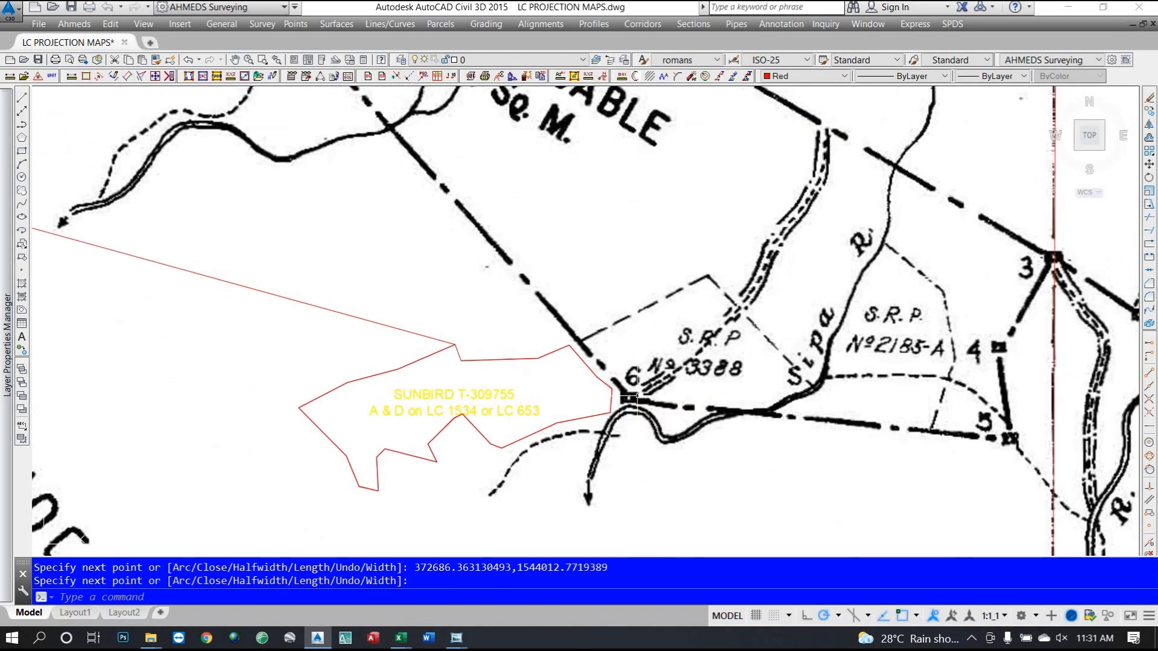
scroll(629, 398, down, 5)
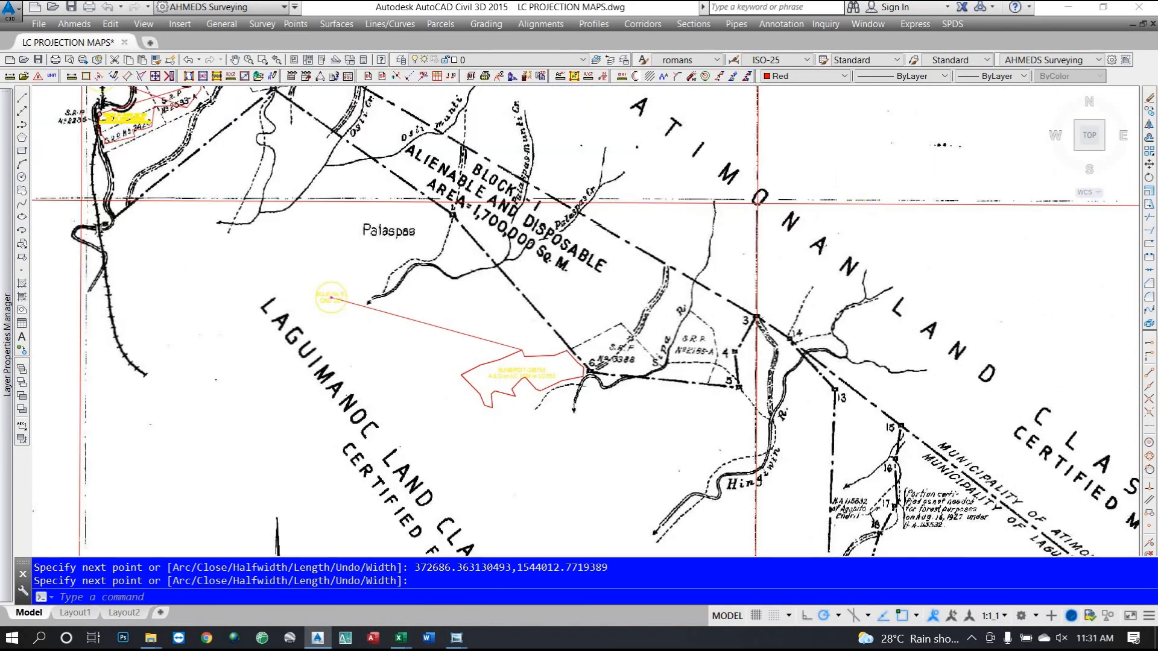
scroll(596, 387, up, 4)
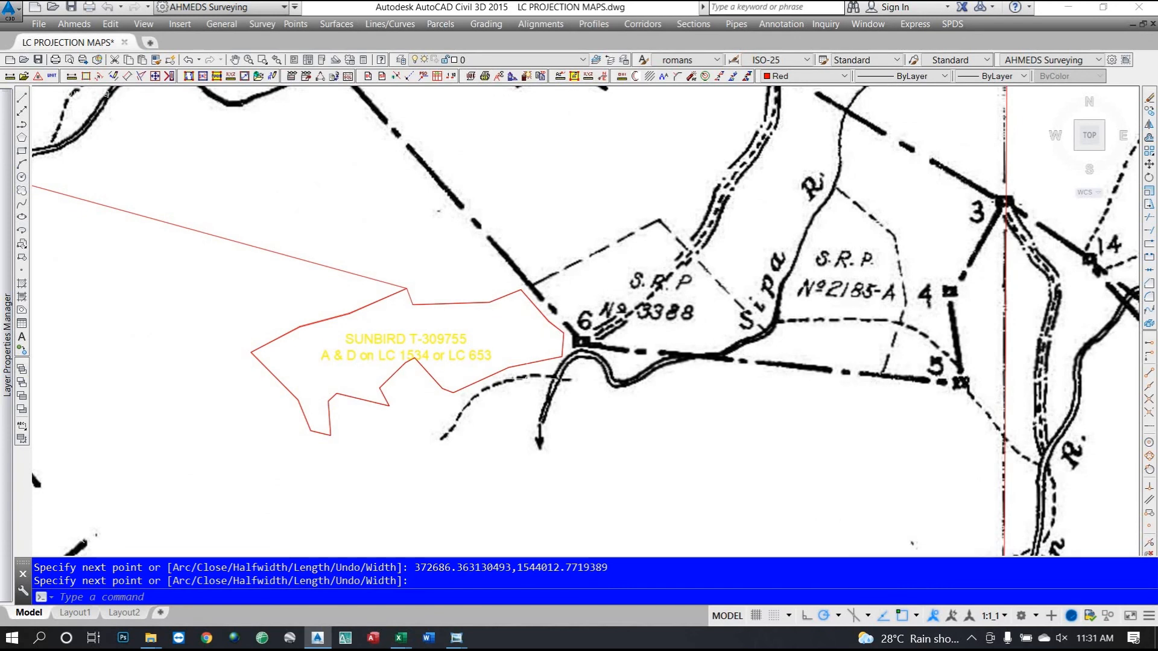
Zoom out to view the whole Tayabas Project No. 1-B sheet beneath the red polygon.
scroll(561, 371, down, 5)
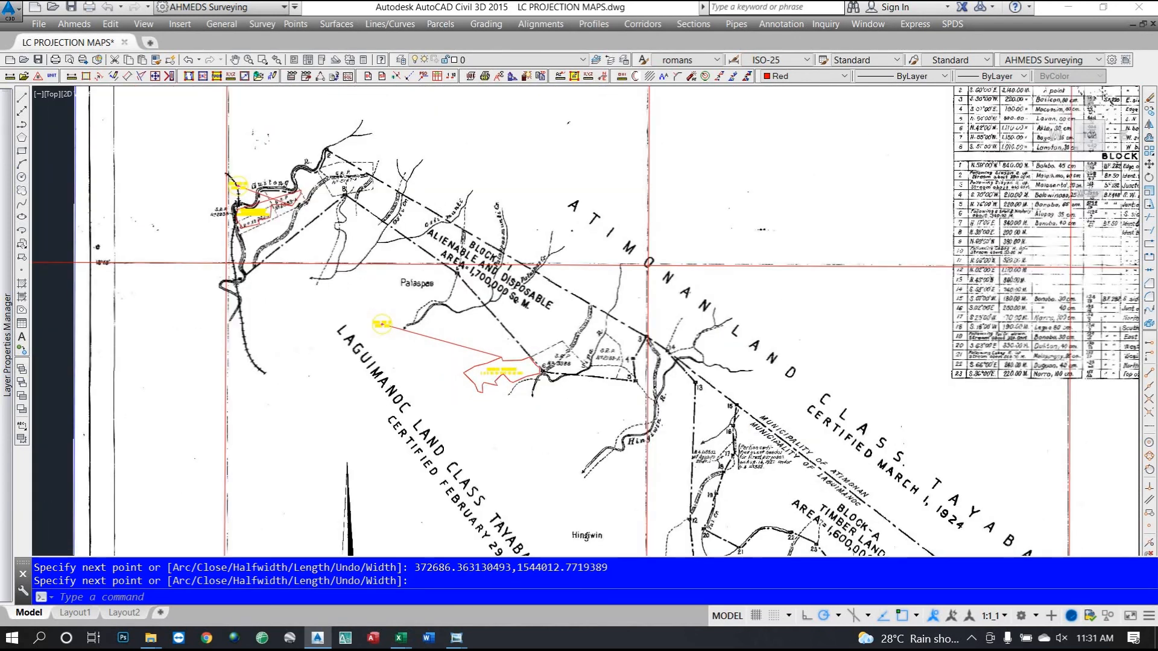
scroll(483, 378, down, 2)
scroll(465, 307, down, 2)
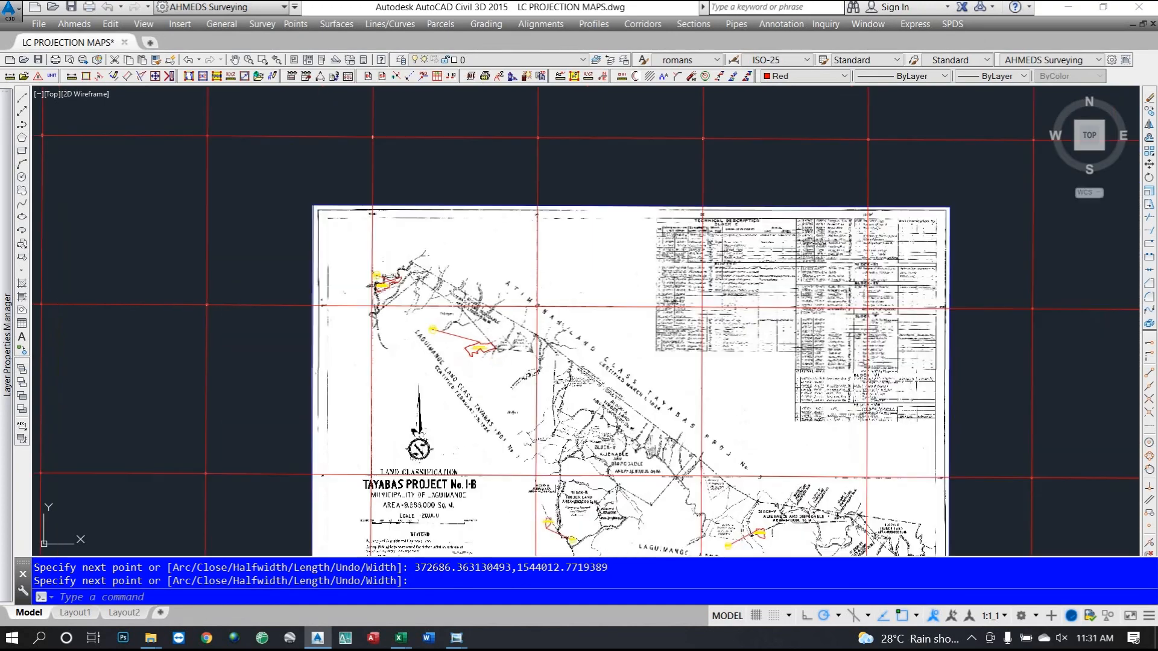
scroll(407, 284, down, 2)
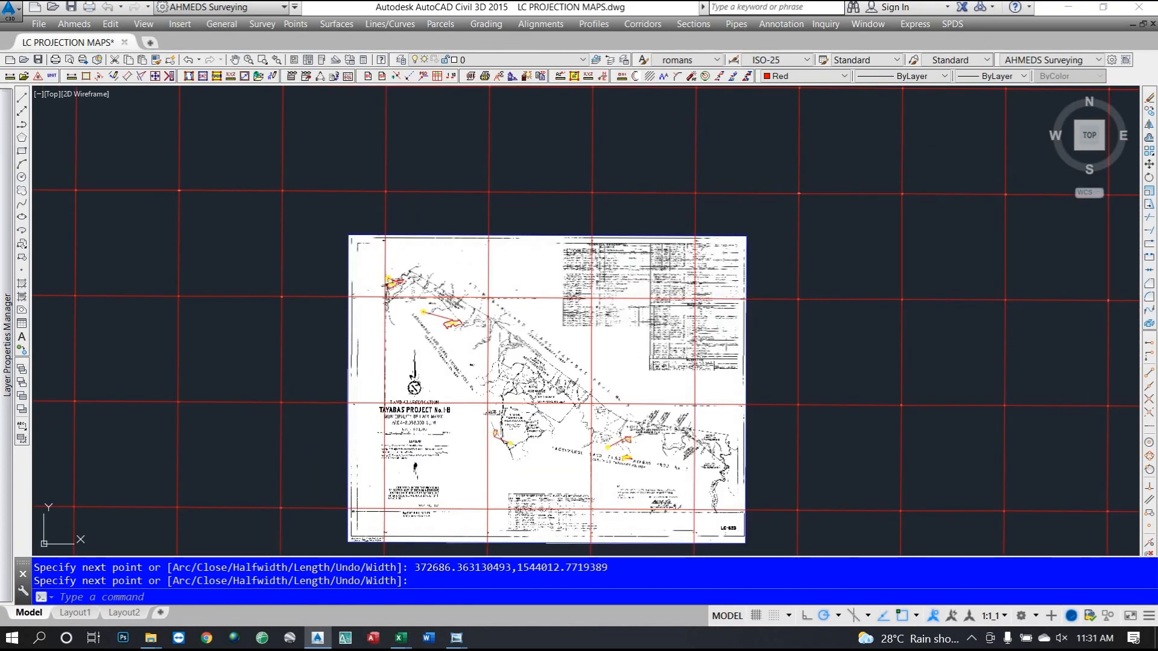
scroll(447, 323, up, 5)
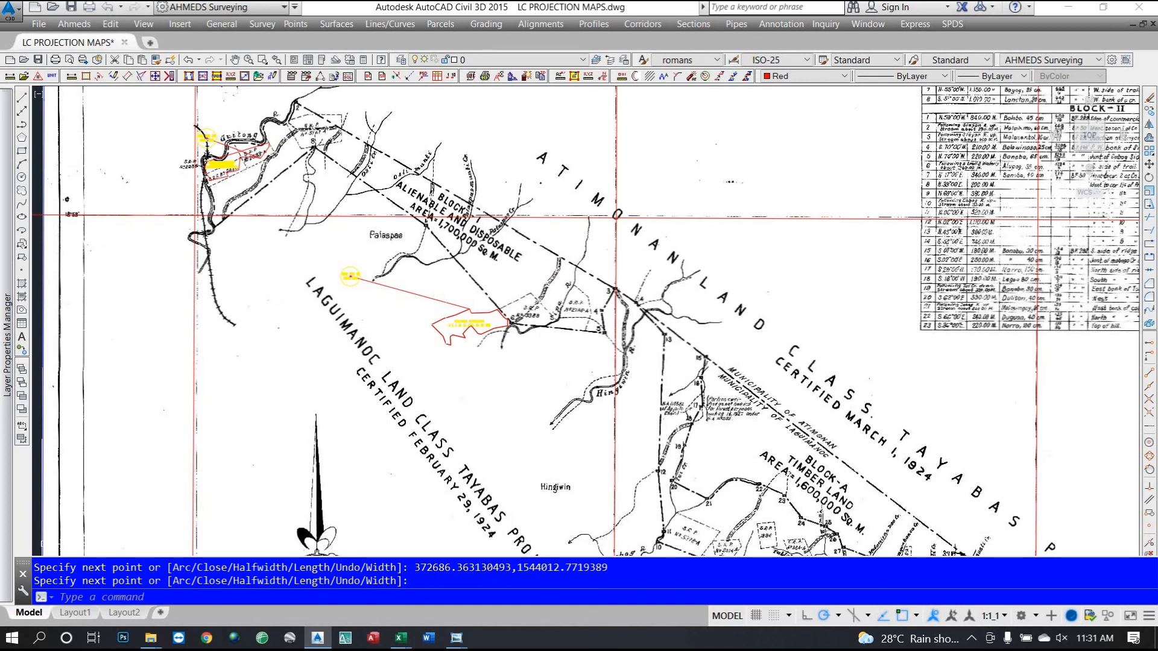
scroll(658, 265, up, 2)
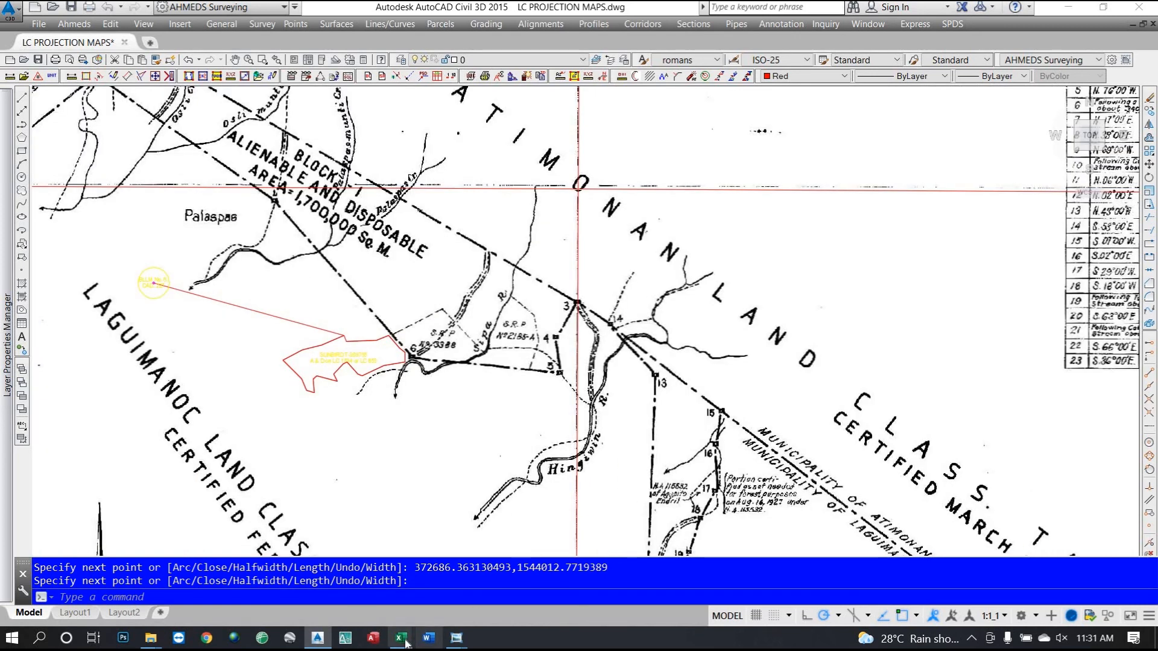
mouse_move(401, 638)
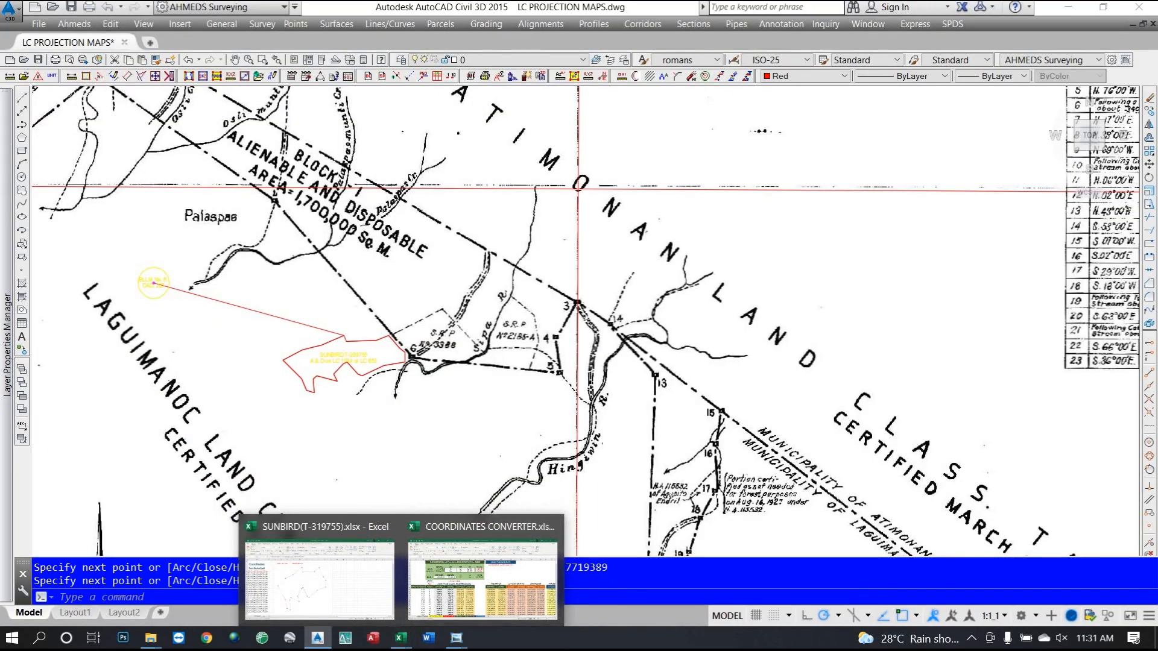
scroll(443, 443, down, 10)
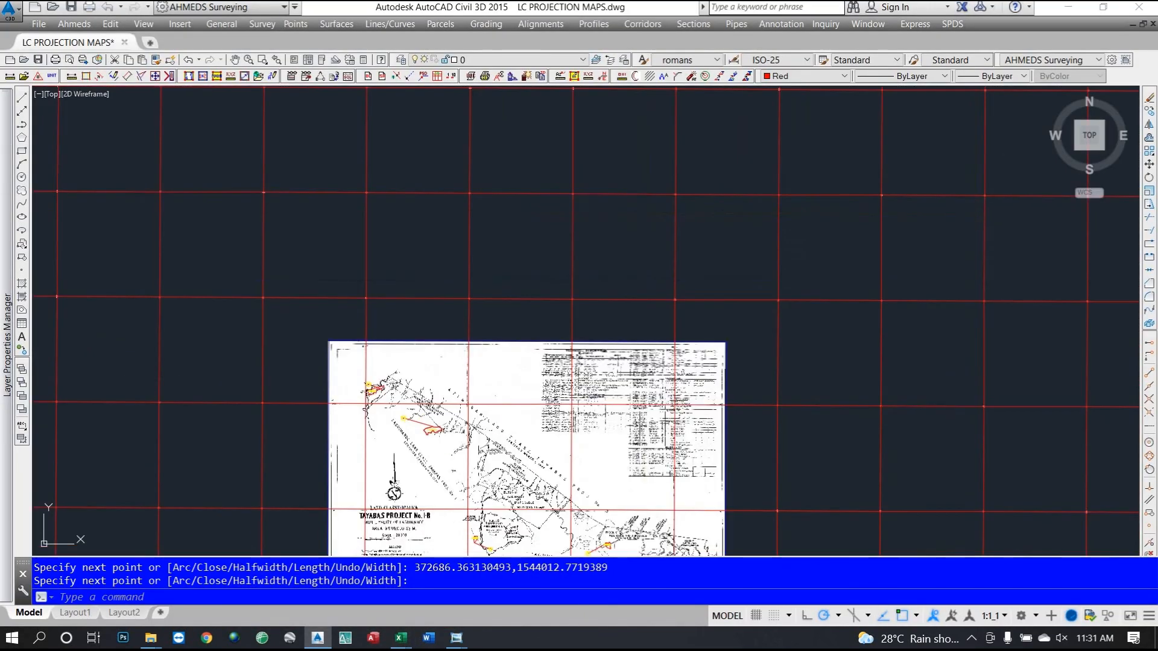
scroll(470, 322, down, 2)
scroll(479, 323, up, 2)
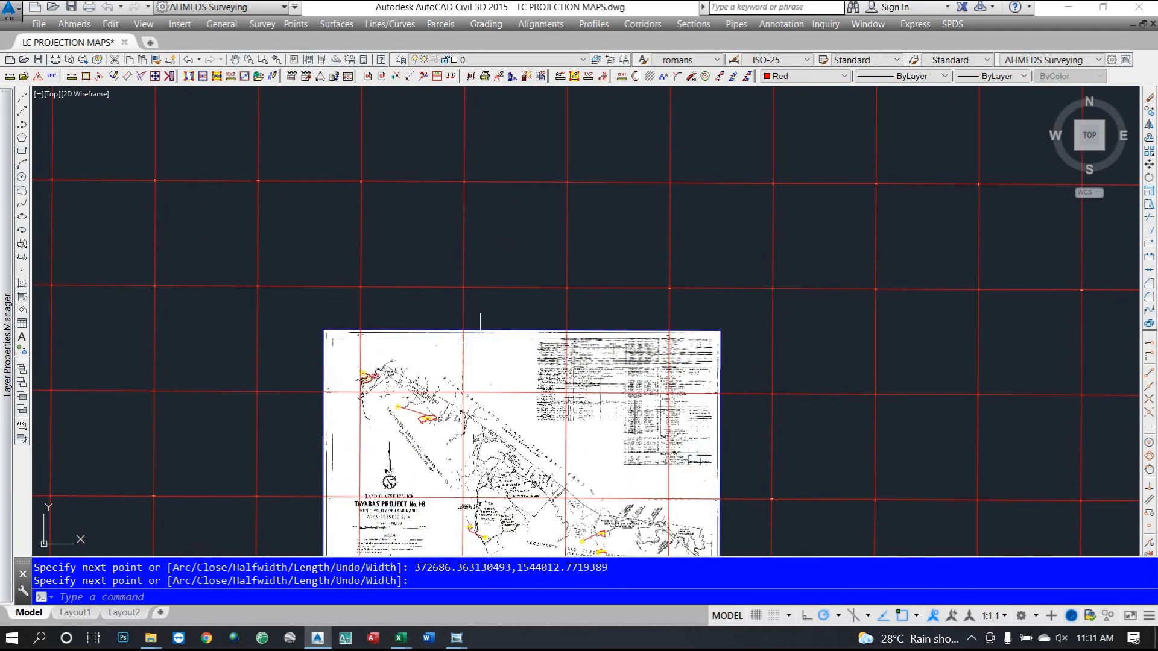
click(570, 59)
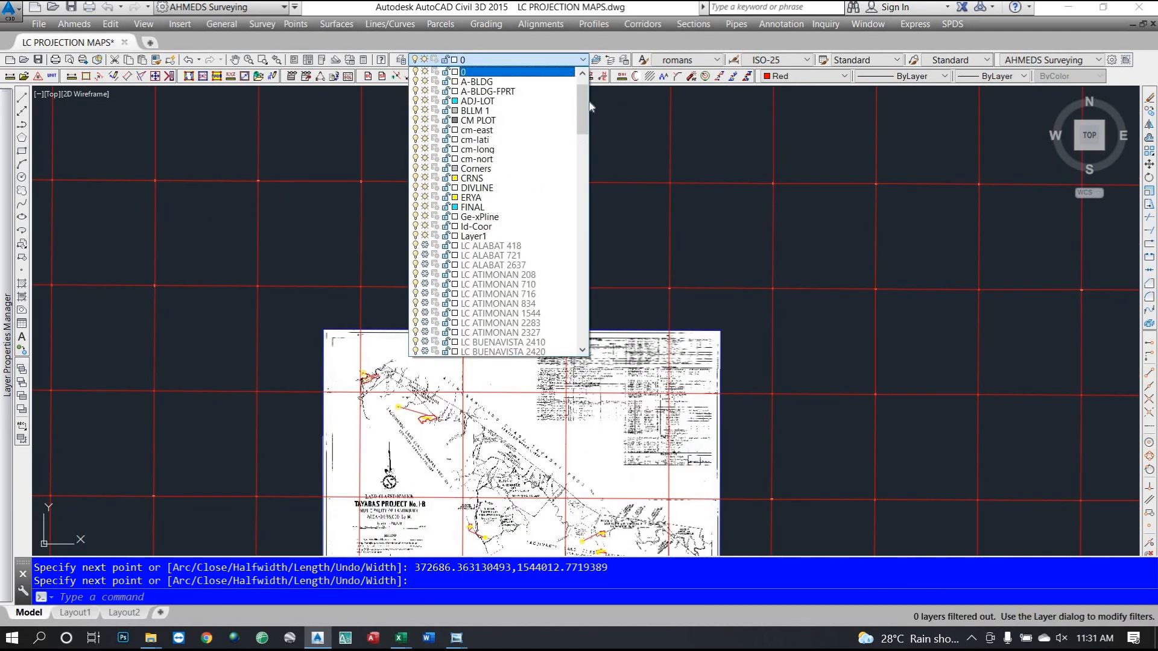
drag(583, 106, 580, 234)
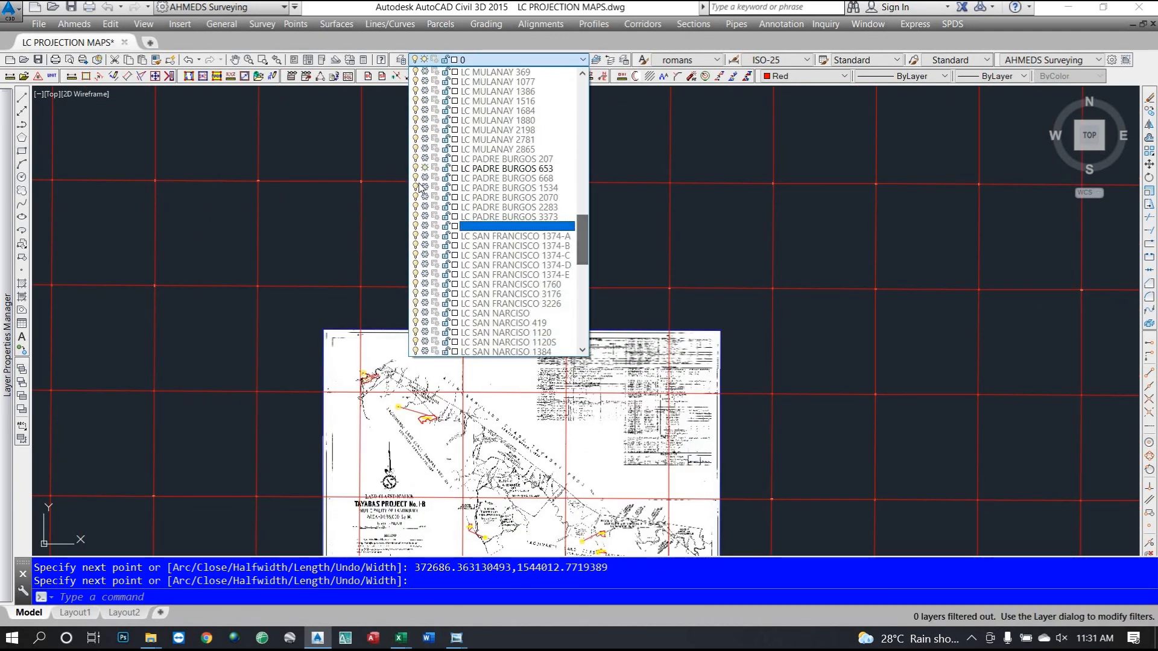
click(385, 238)
scroll(427, 395, down, 5)
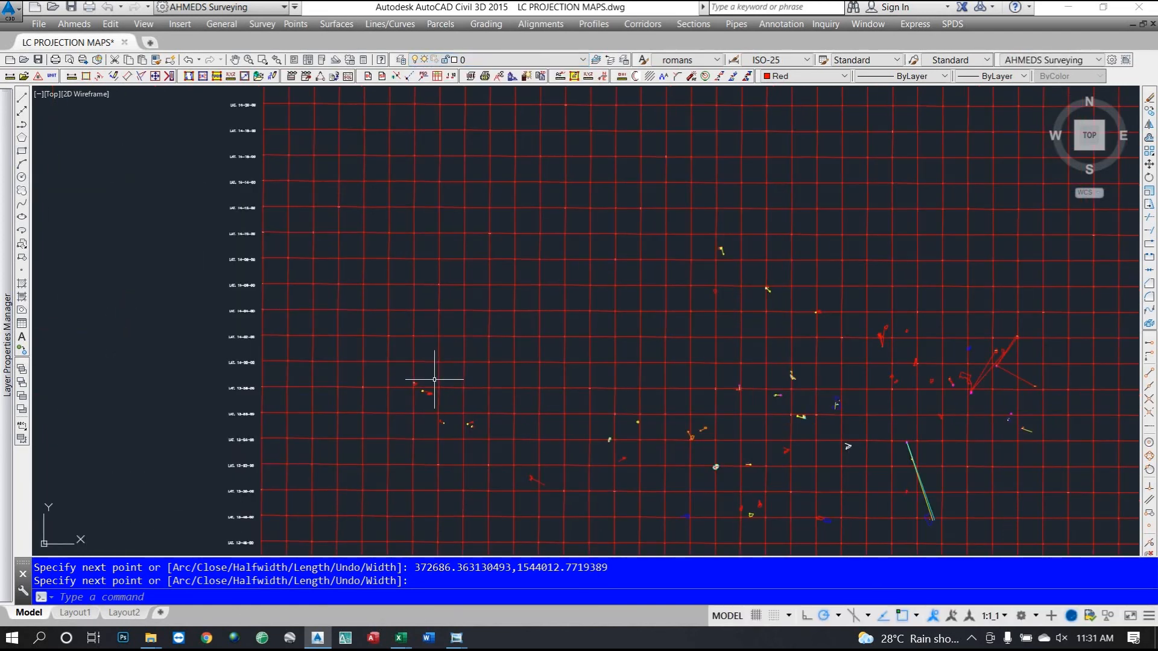
scroll(472, 397, down, 3)
scroll(523, 398, up, 8)
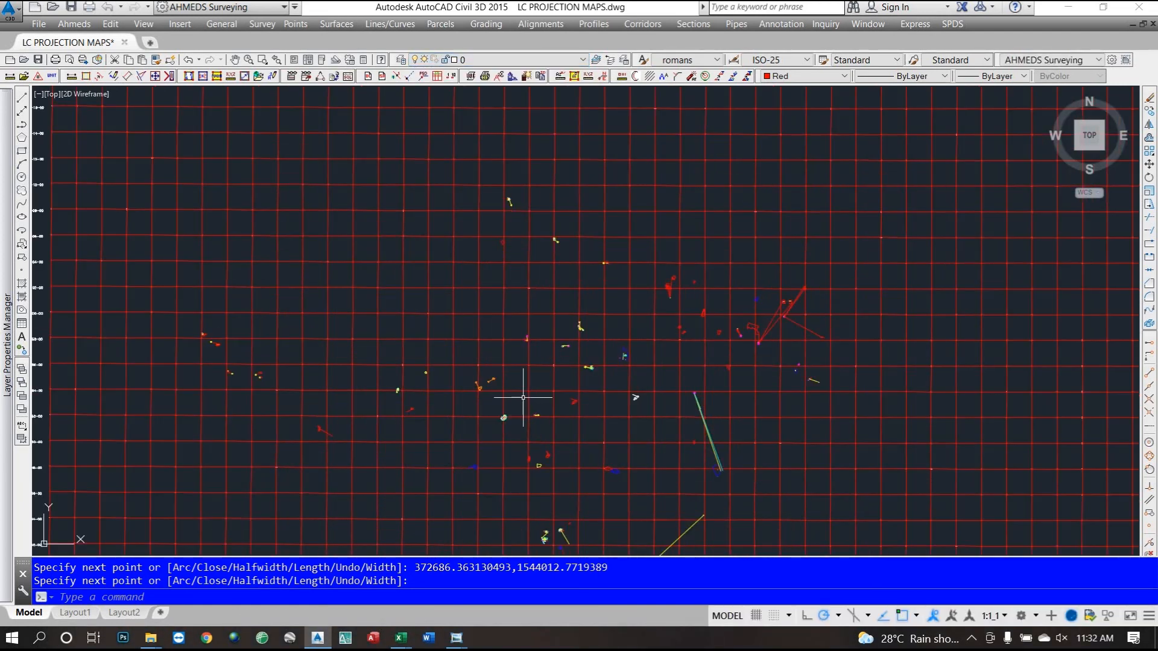
scroll(459, 362, down, 4)
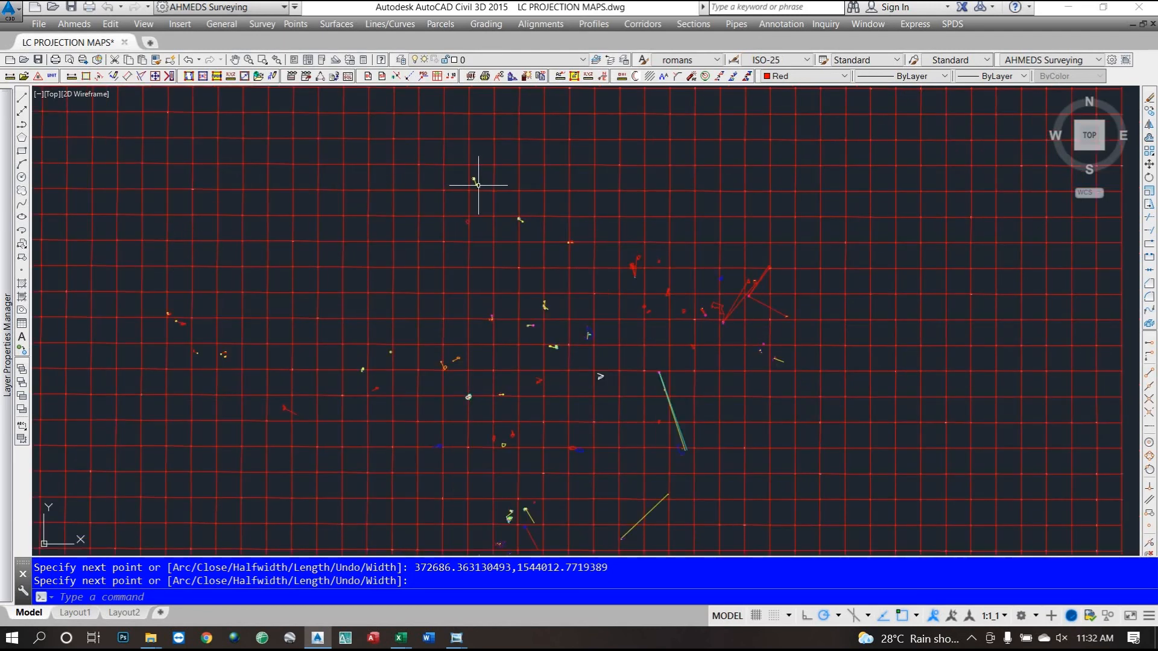
scroll(474, 181, up, 10)
scroll(415, 217, down, 4)
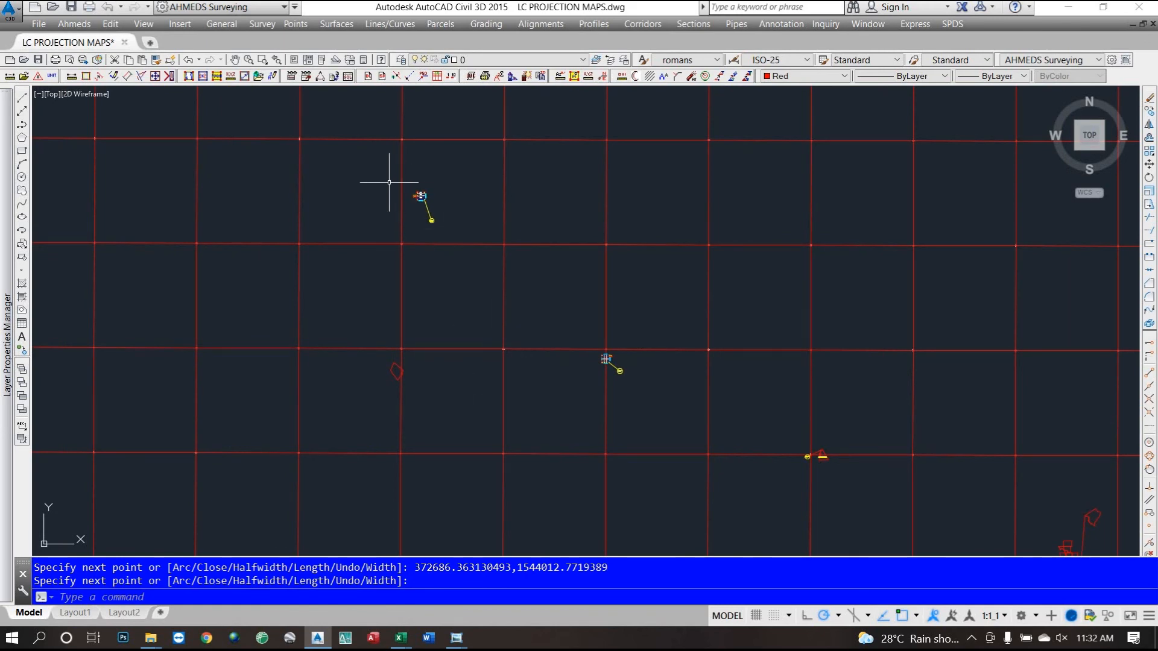
scroll(597, 326, down, 4)
scroll(581, 298, down, 2)
scroll(809, 407, up, 6)
scroll(678, 439, up, 2)
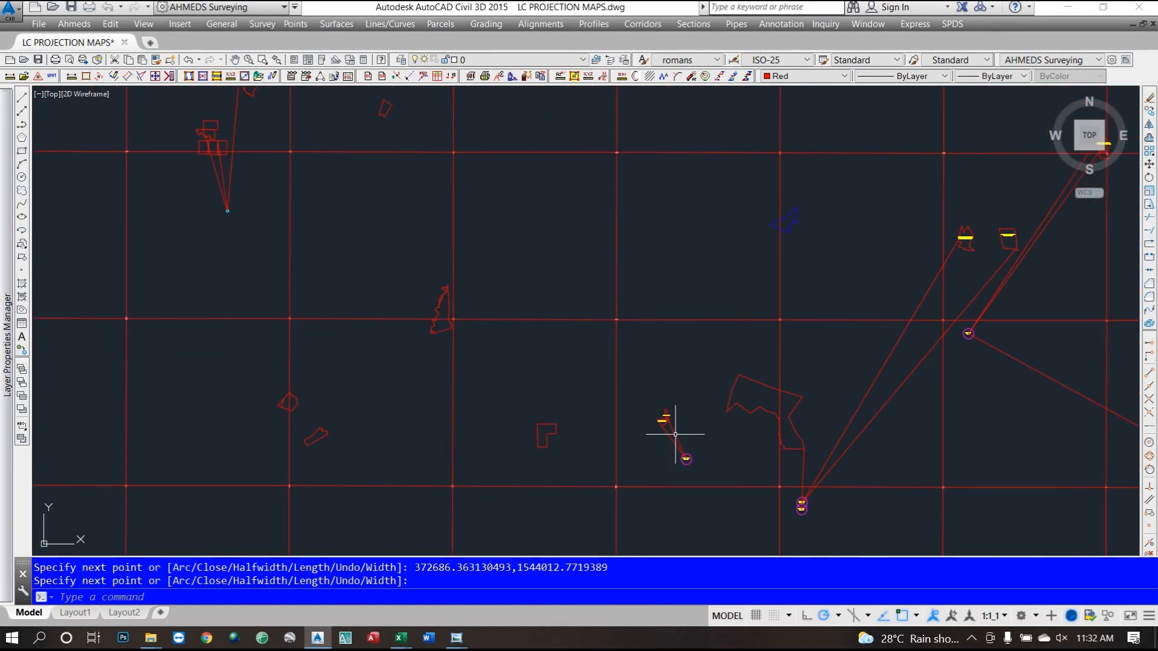
scroll(679, 407, down, 5)
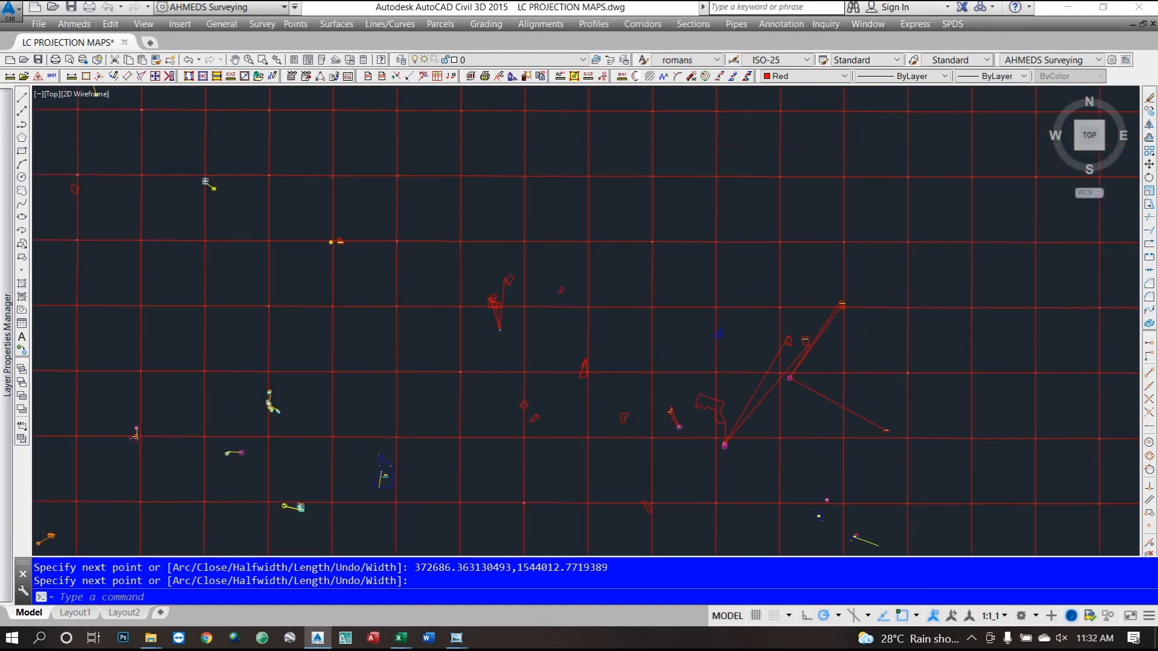
scroll(512, 325, up, 5)
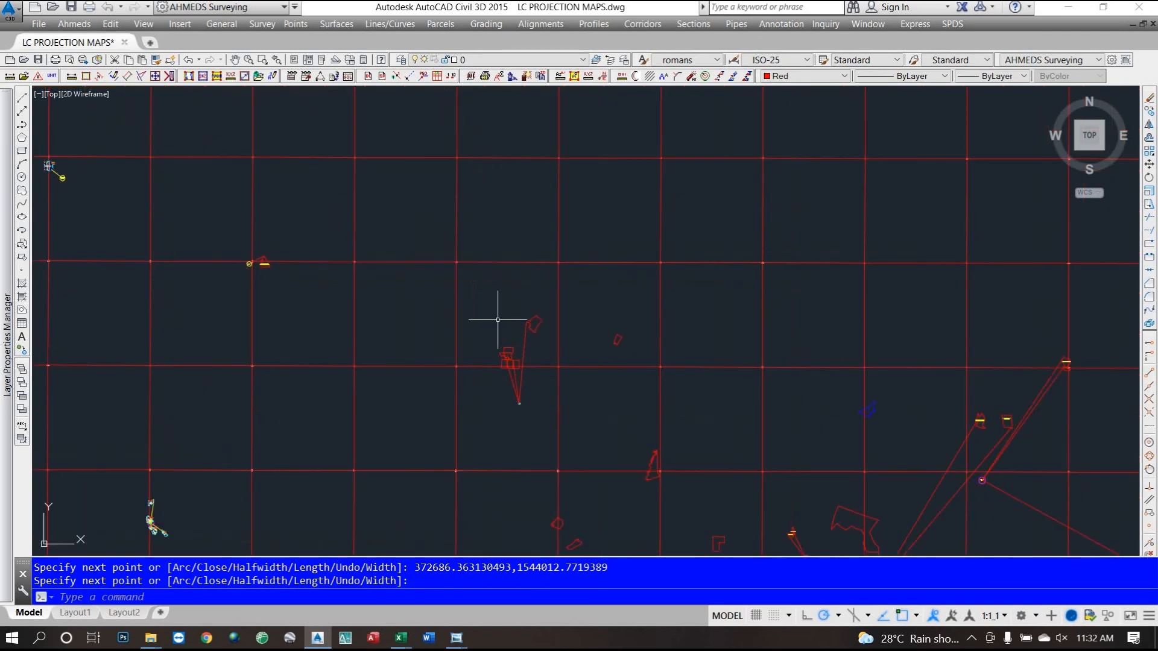
scroll(501, 386, down, 4)
scroll(517, 389, up, 6)
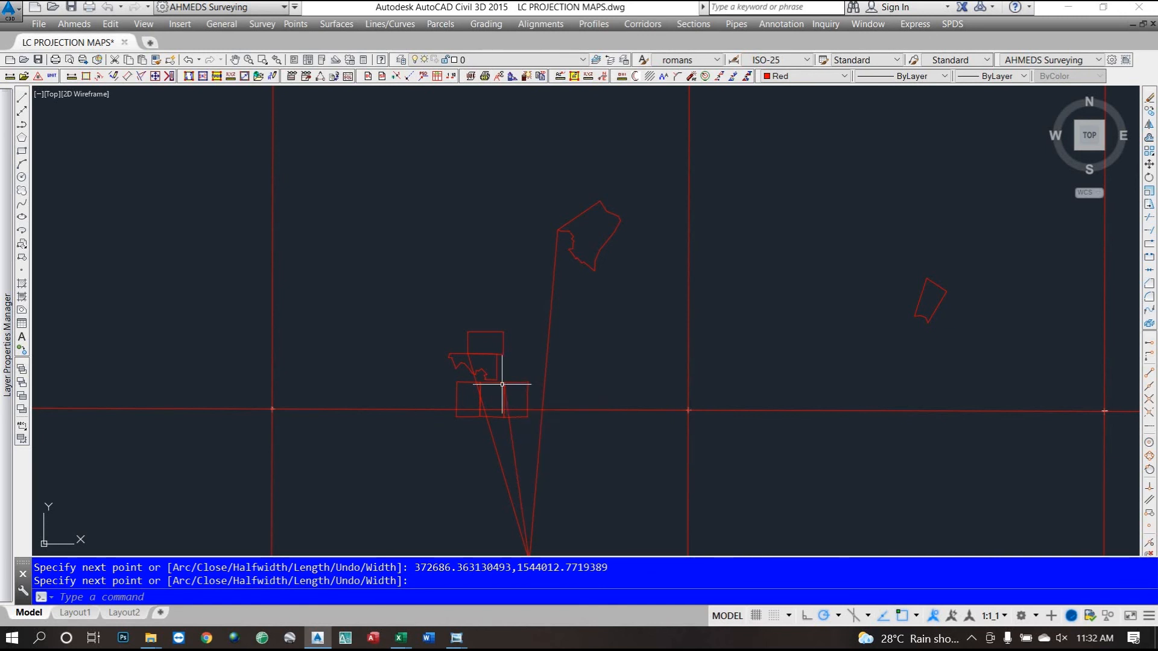
scroll(490, 382, down, 5)
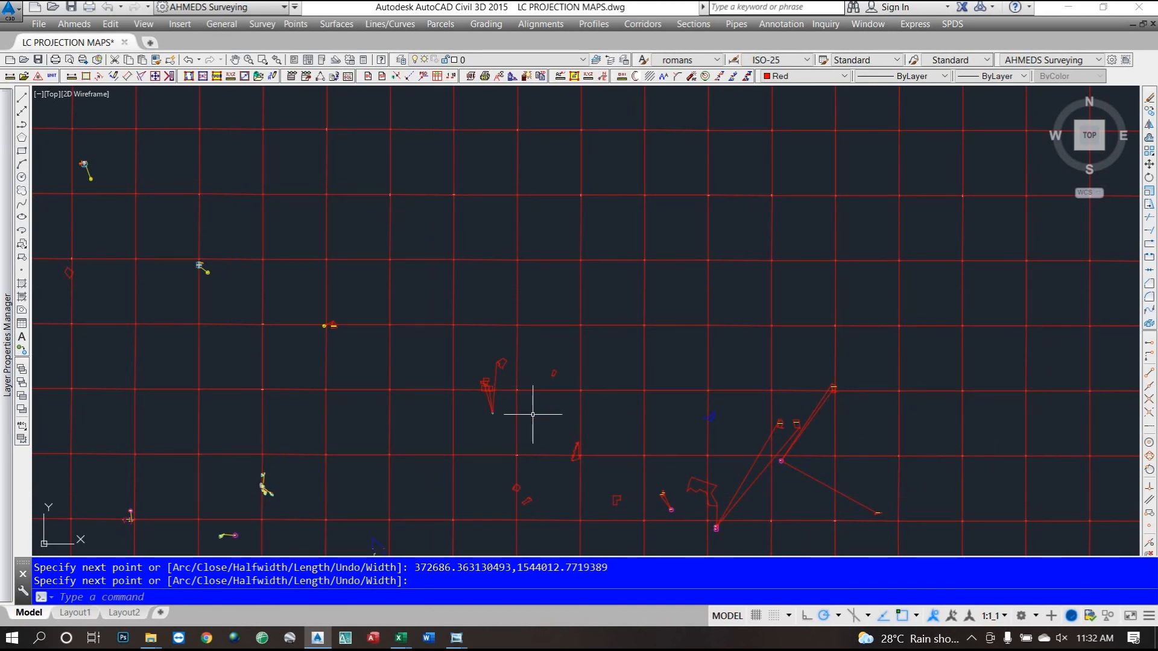
scroll(342, 443, up, 10)
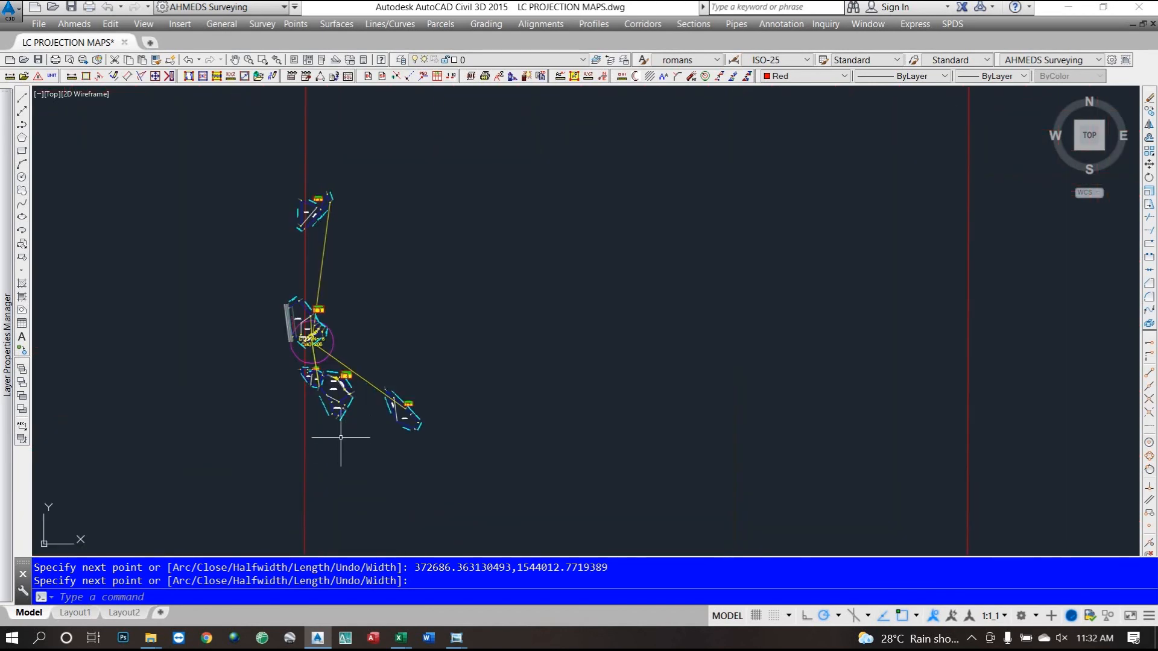
scroll(340, 438, down, 2)
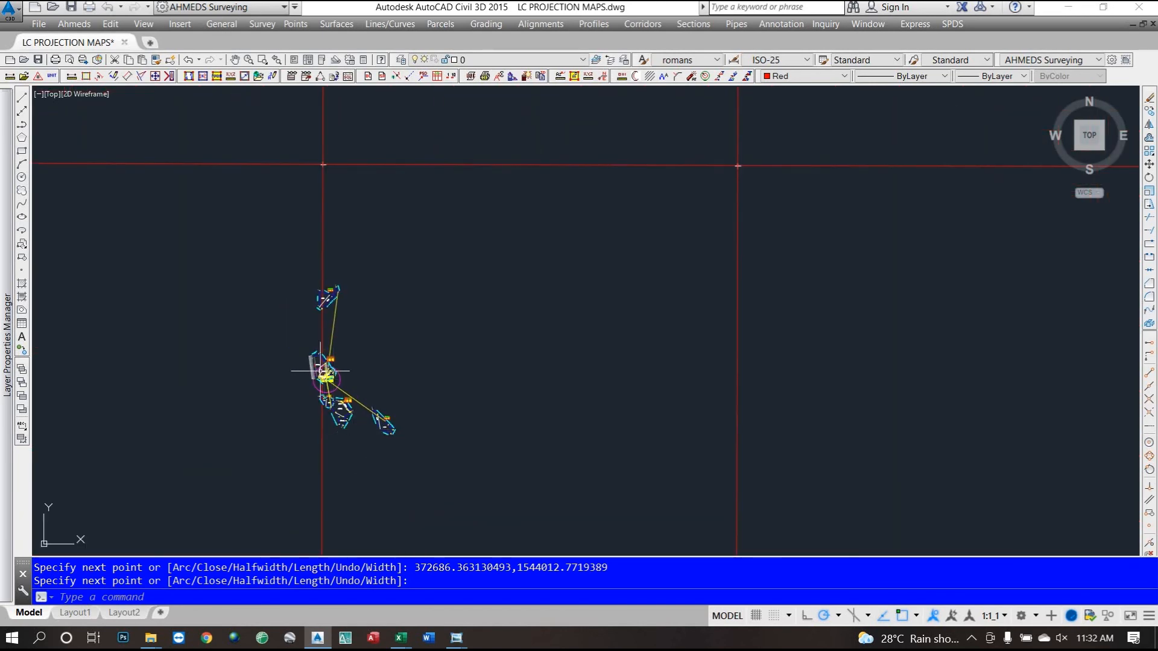
scroll(320, 371, up, 4)
scroll(315, 378, down, 2)
scroll(315, 378, down, 8)
scroll(273, 374, down, 2)
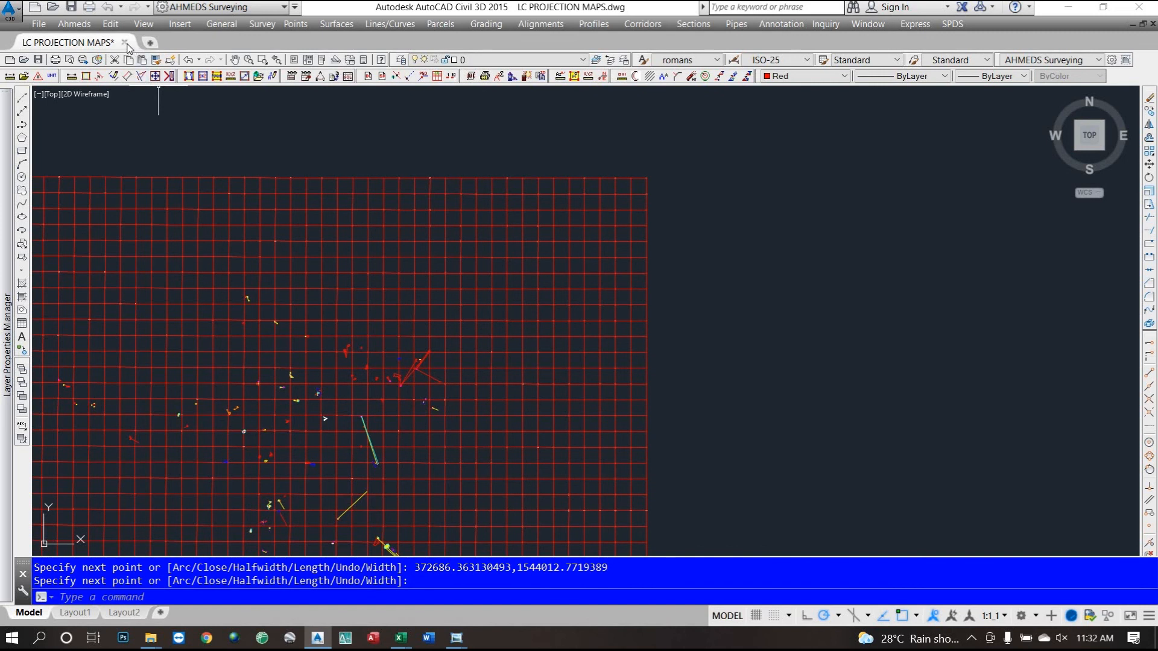
Go to Excel's BEARINGS sheet and check the full BLLM No. 6 northing in cell H12.
click(1068, 8)
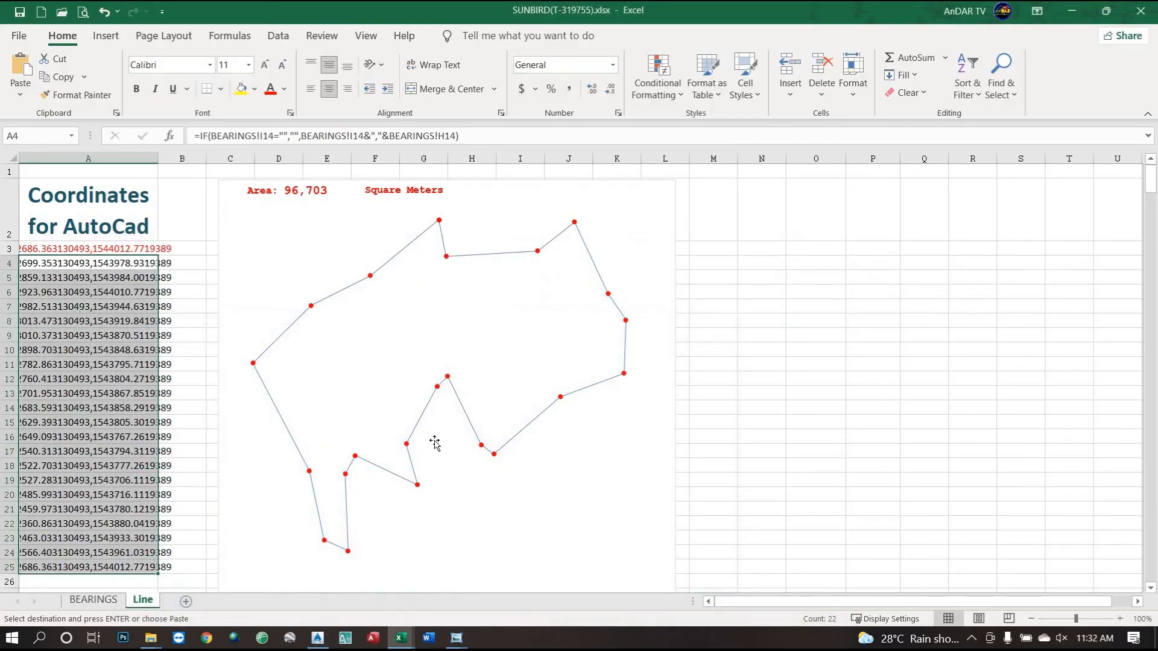
click(92, 600)
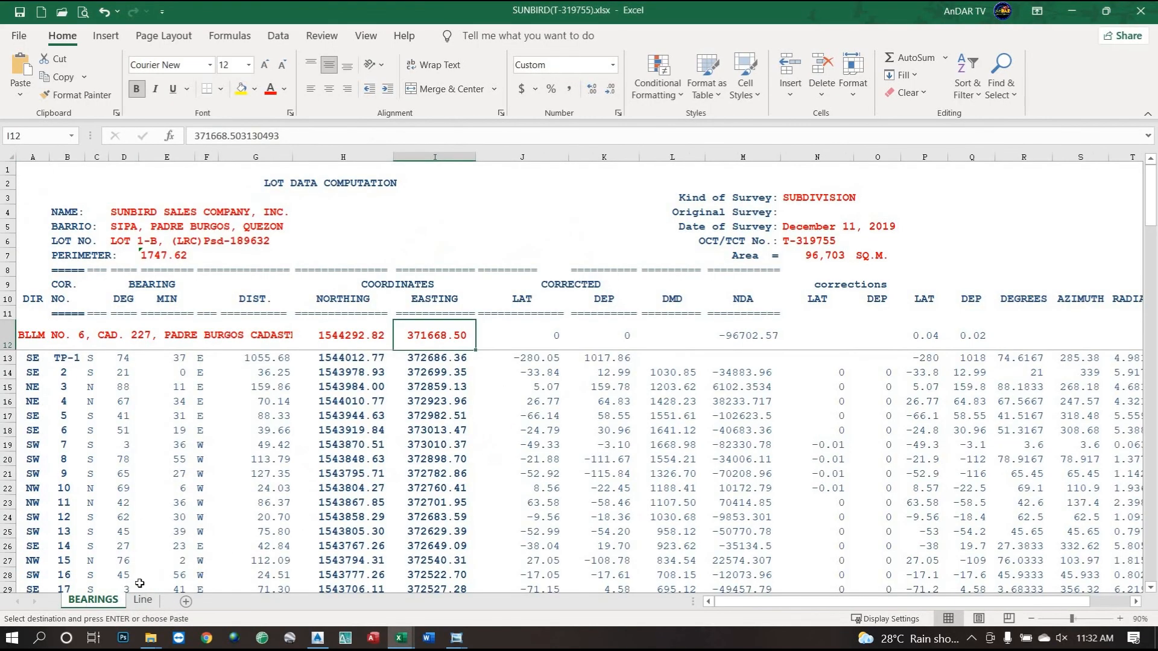
click(339, 337)
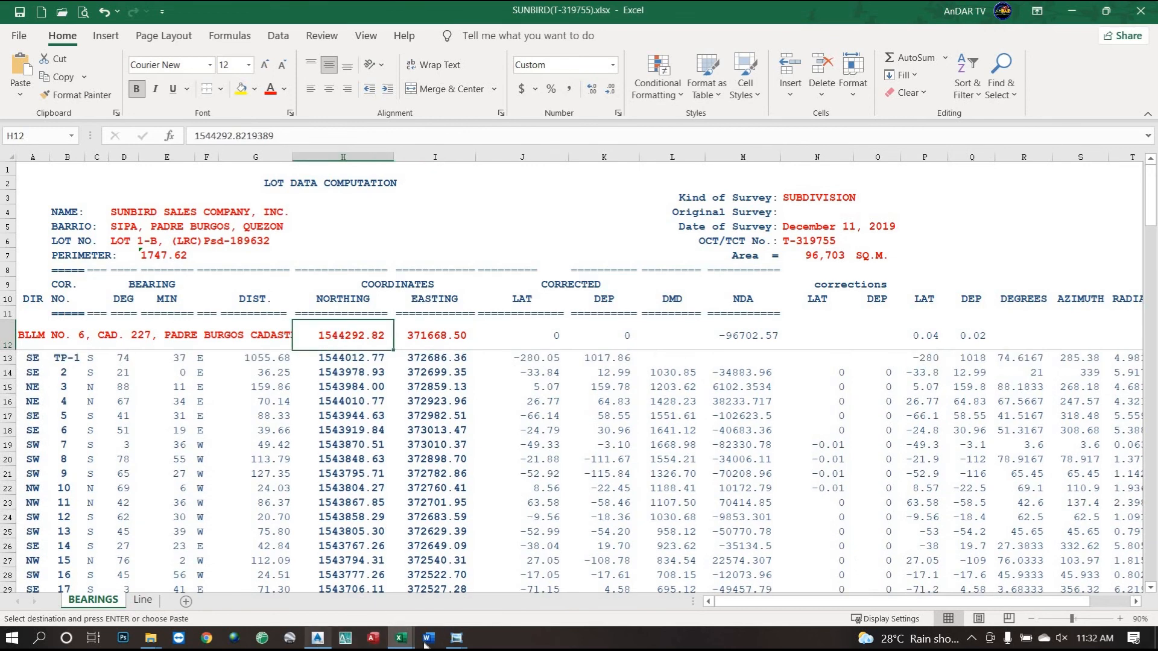
mouse_move(415, 643)
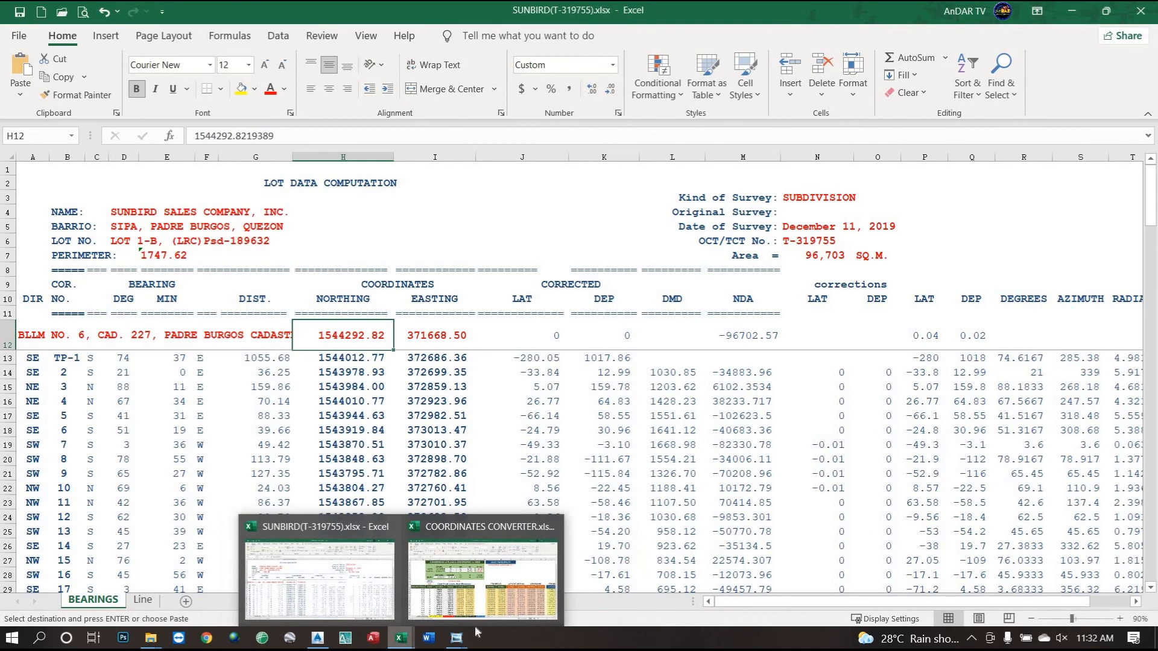
mouse_move(462, 636)
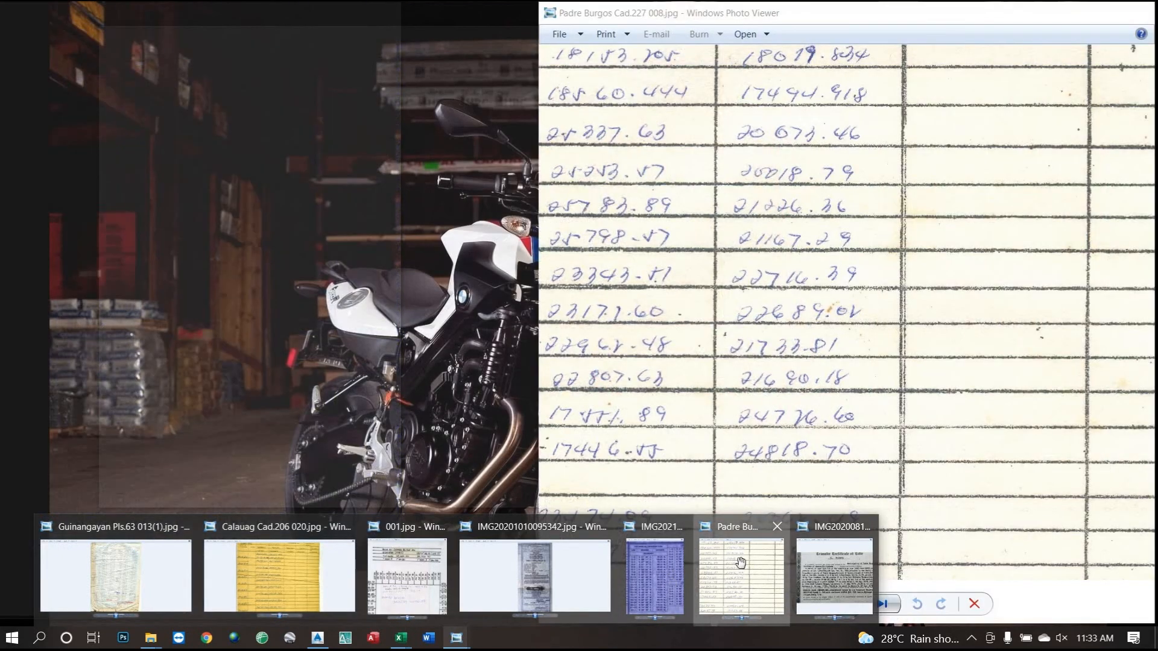
click(743, 572)
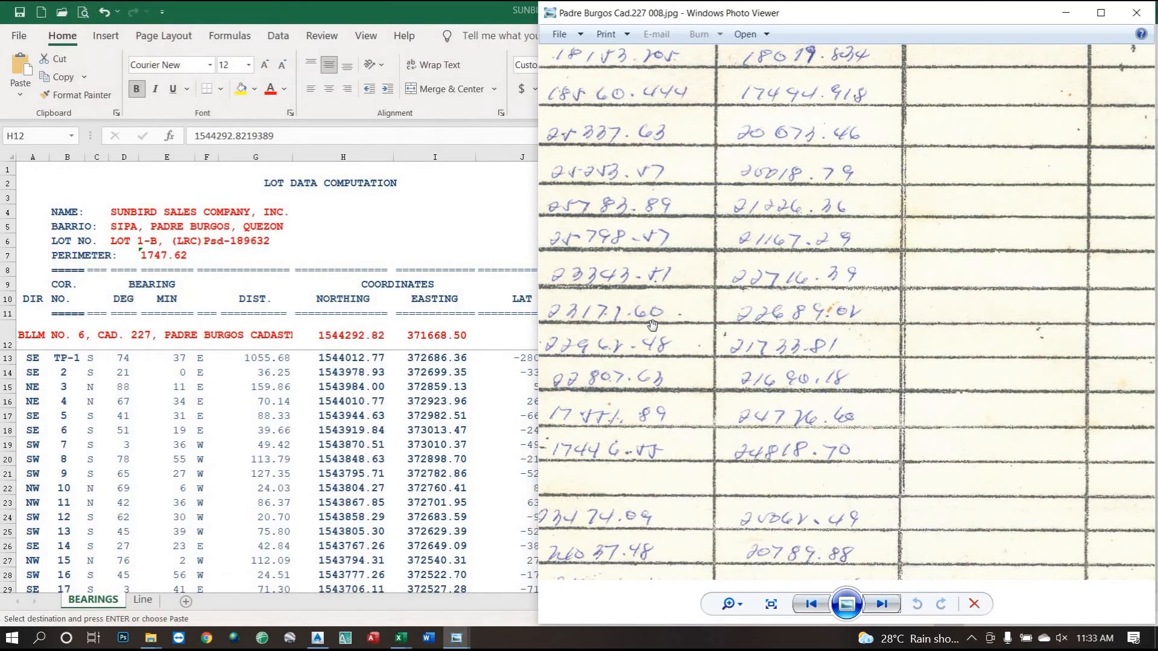
scroll(718, 291, down, 5)
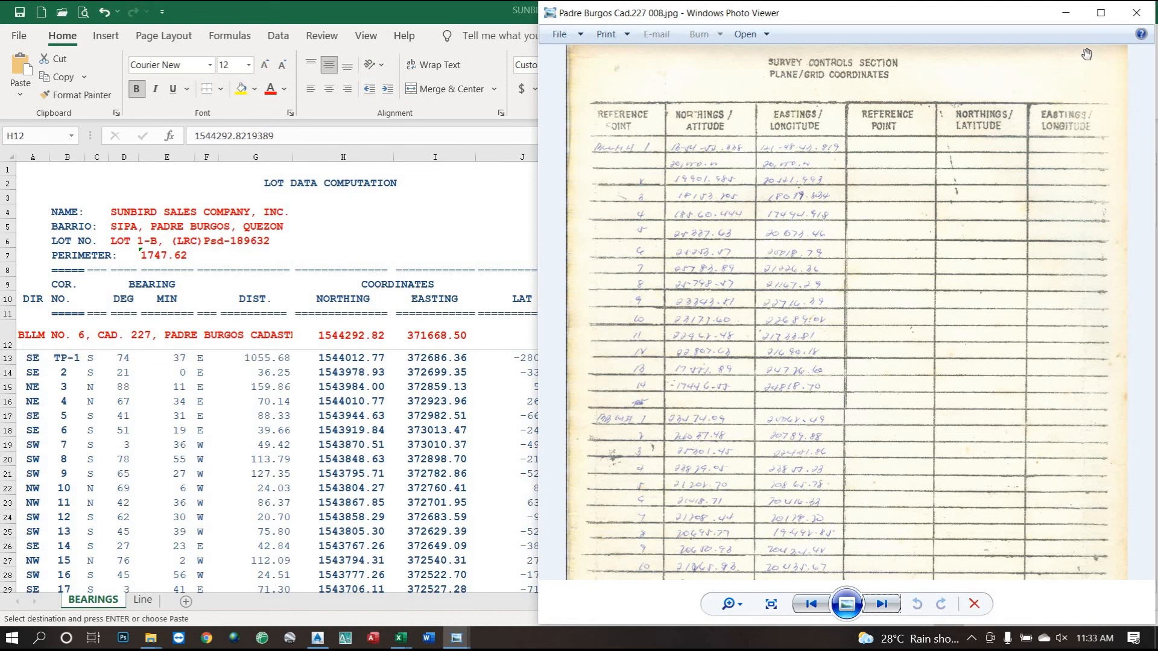
click(1100, 12)
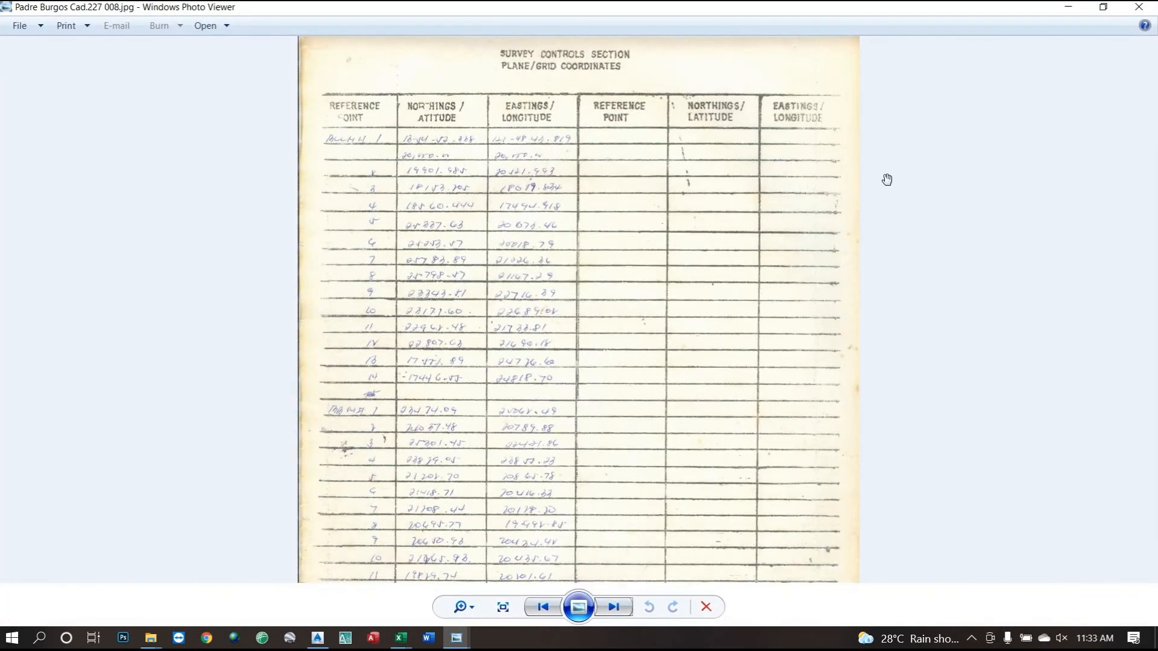
click(1069, 8)
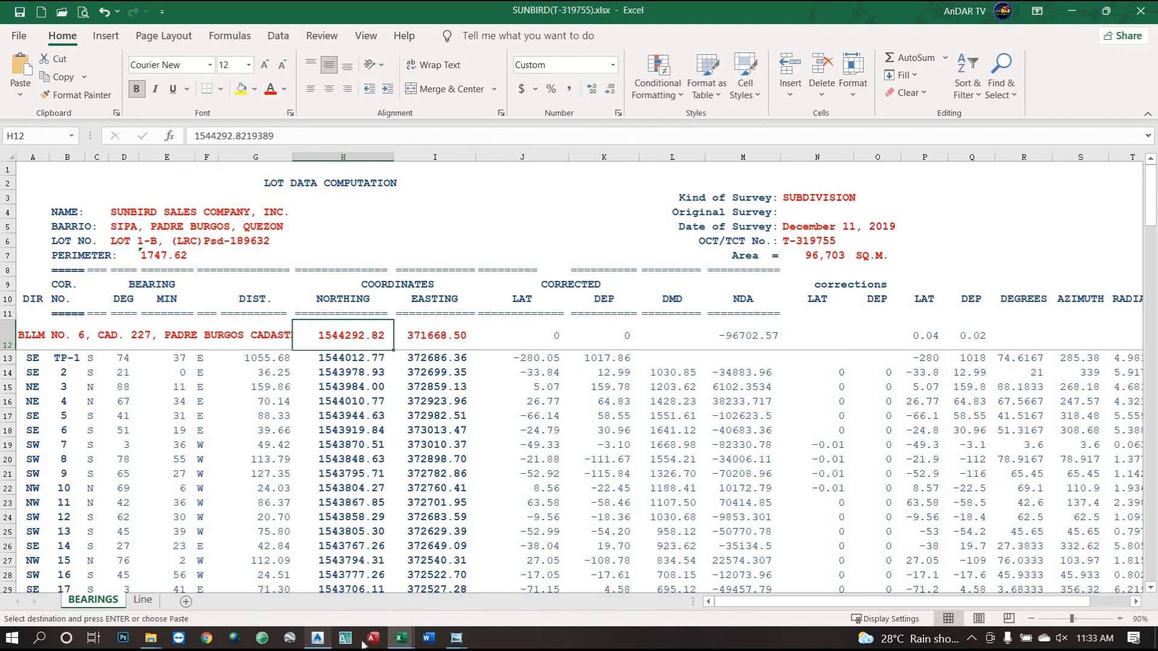
mouse_move(458, 643)
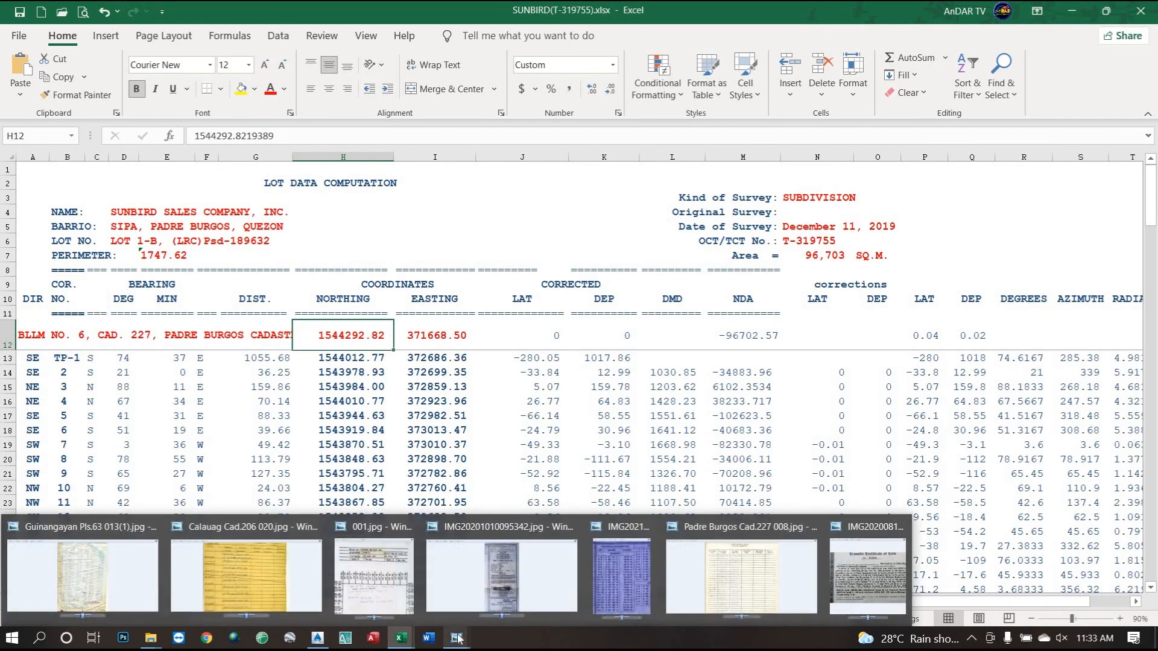
Widen and zoom the title certificate photo, then place the Guinangayan Pls.63 record over it.
click(868, 576)
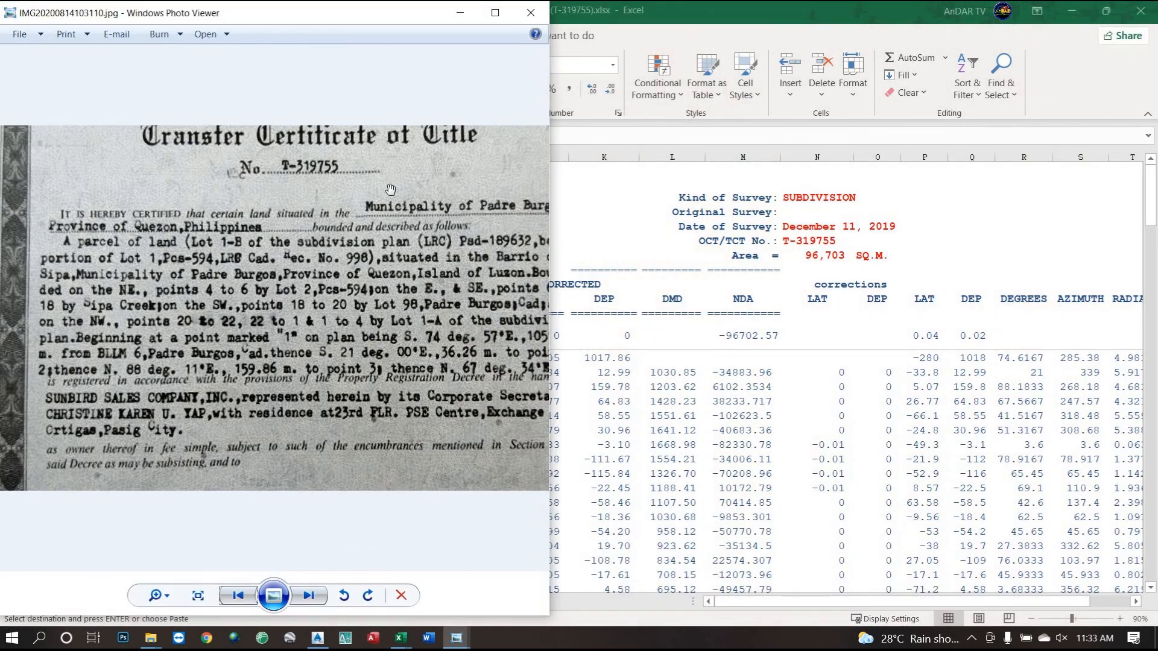
drag(714, 234, 854, 235)
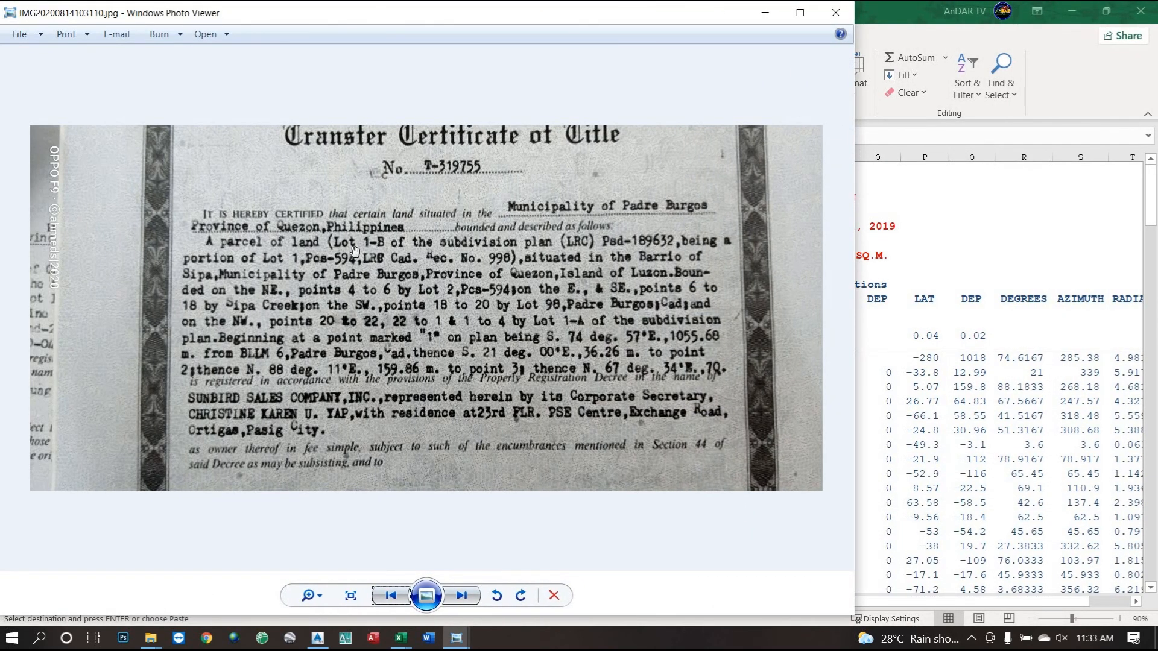
scroll(355, 250, up, 1)
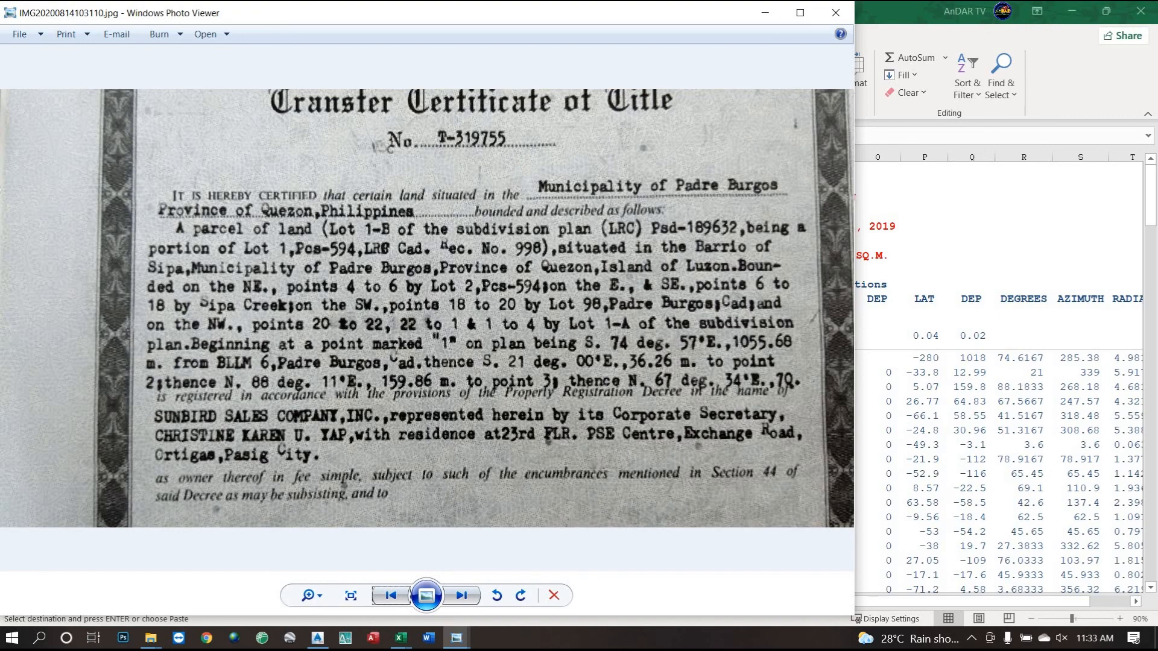
drag(965, 404, 640, 28)
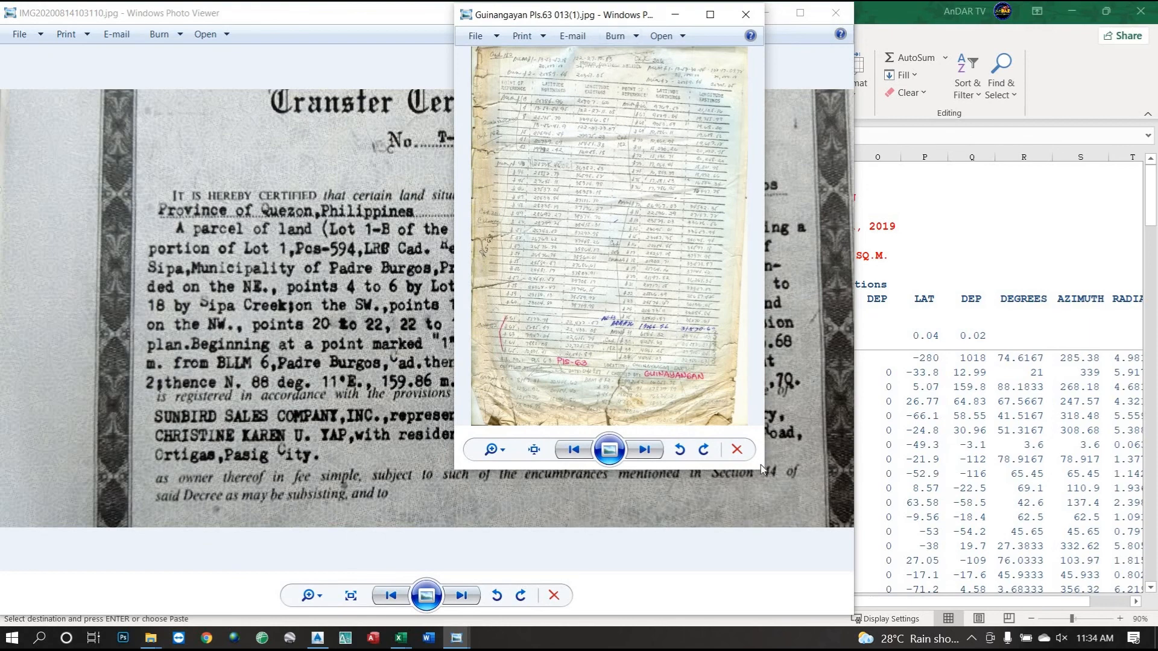
Enlarge and zoom the Guinangayan Pls.63 scan, panning through its header, coordinate rows and notes.
drag(762, 470, 1153, 624)
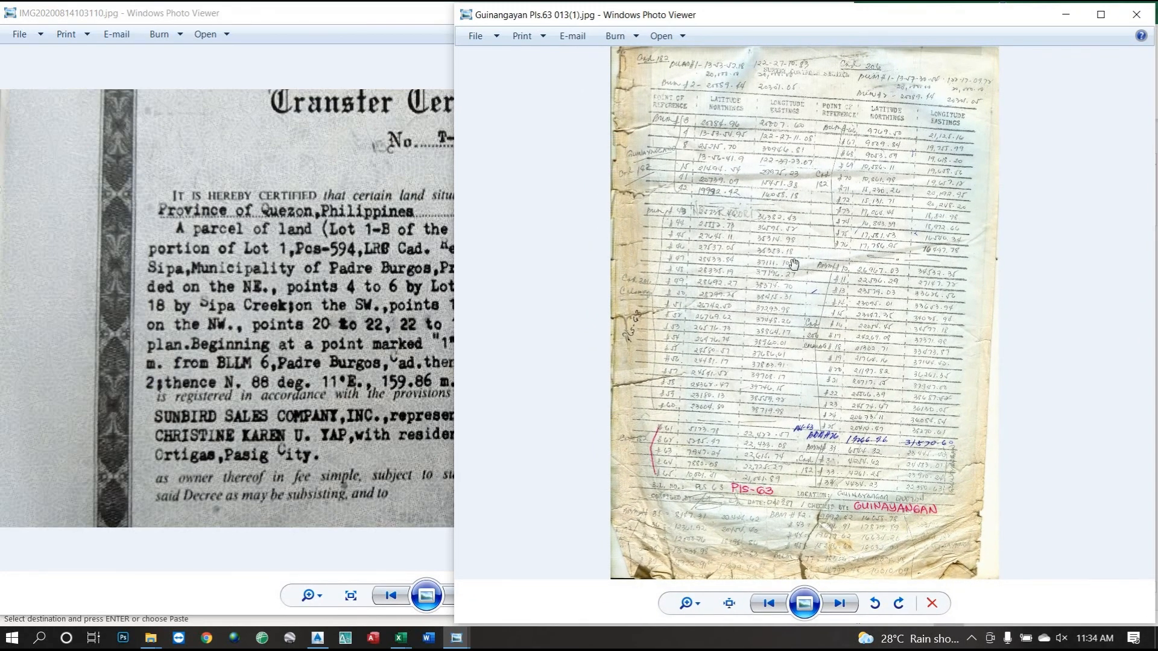
scroll(794, 263, up, 2)
scroll(668, 270, up, 1)
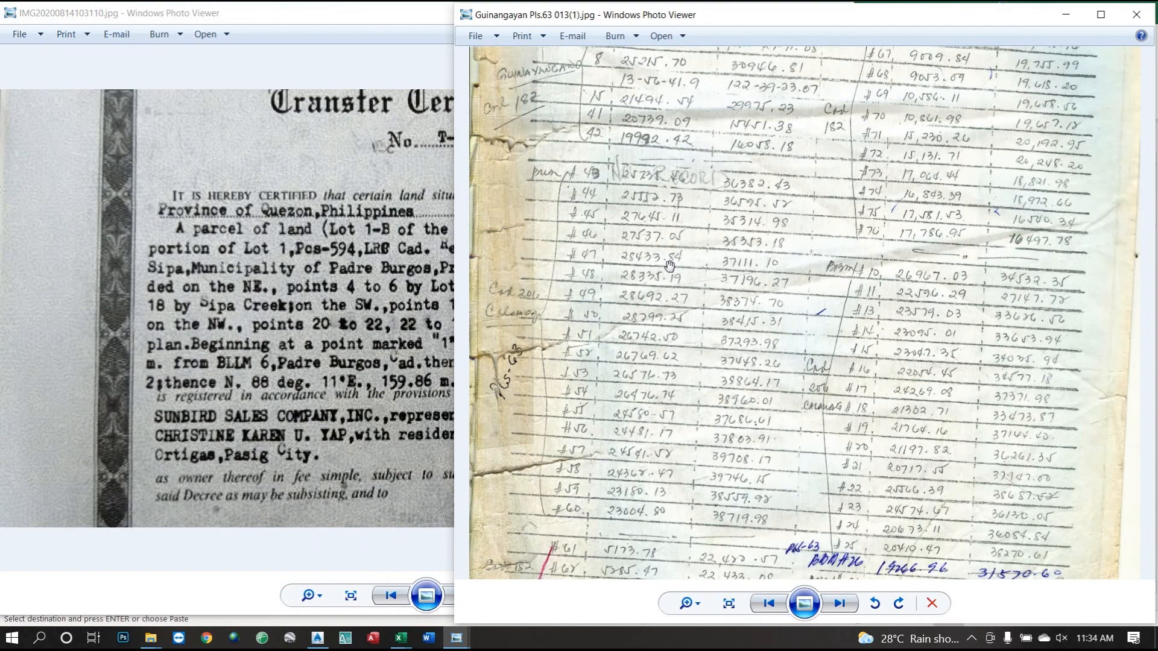
drag(680, 320, 712, 367)
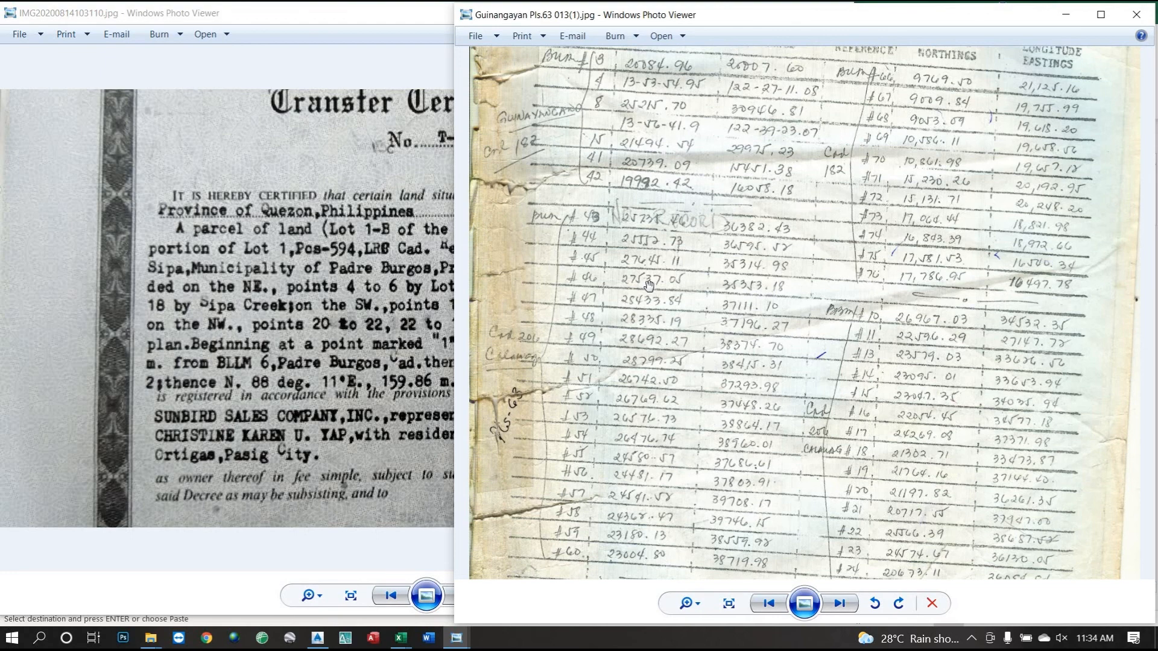
drag(650, 299, 655, 413)
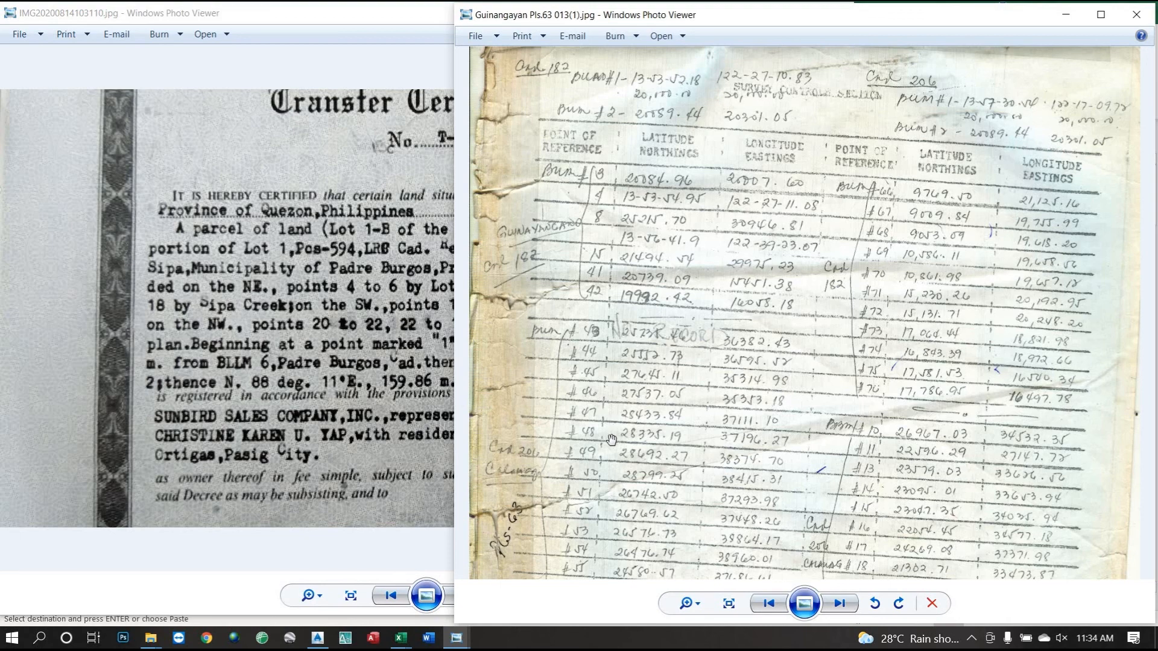
drag(613, 439, 621, 349)
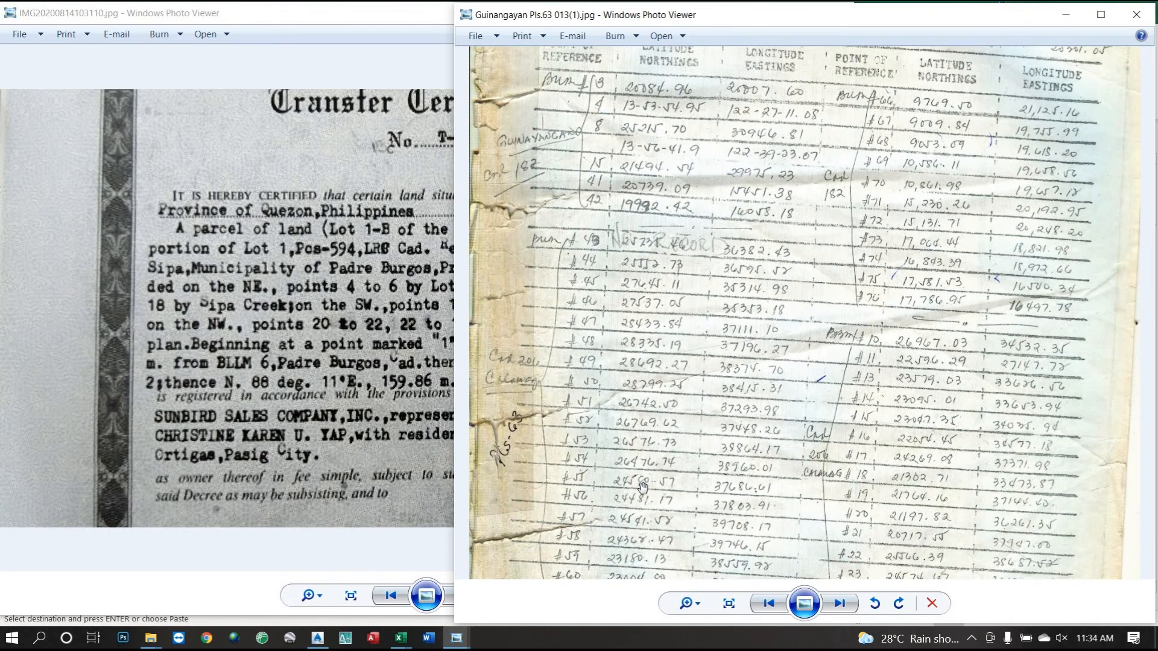
drag(644, 469, 633, 269)
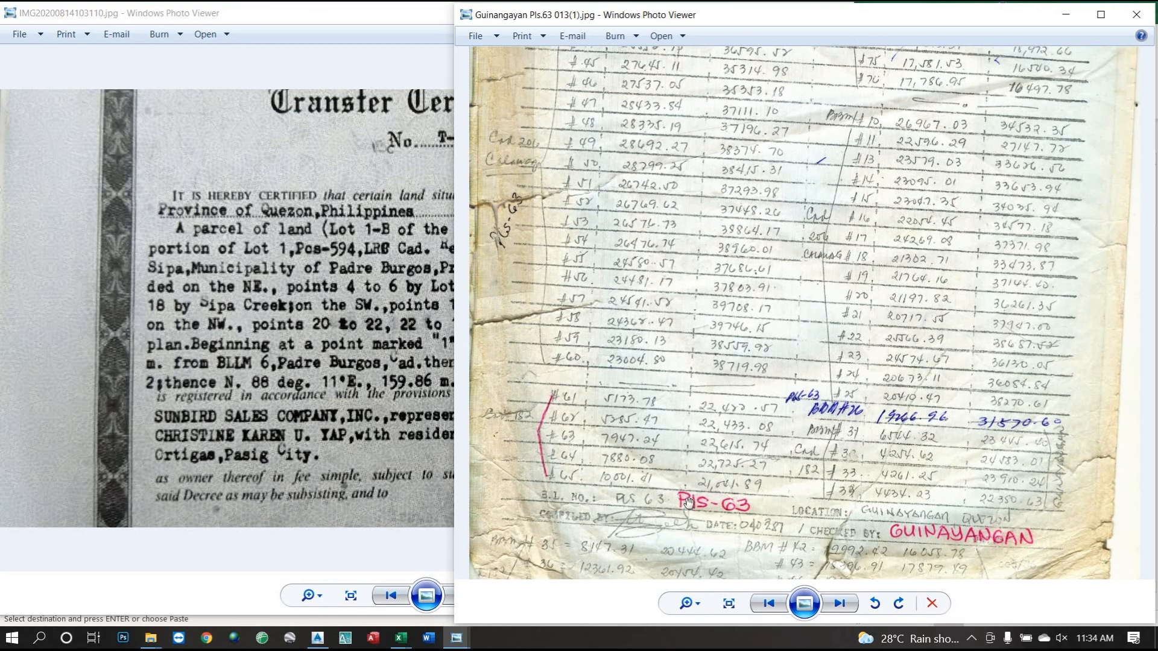
drag(631, 282, 630, 397)
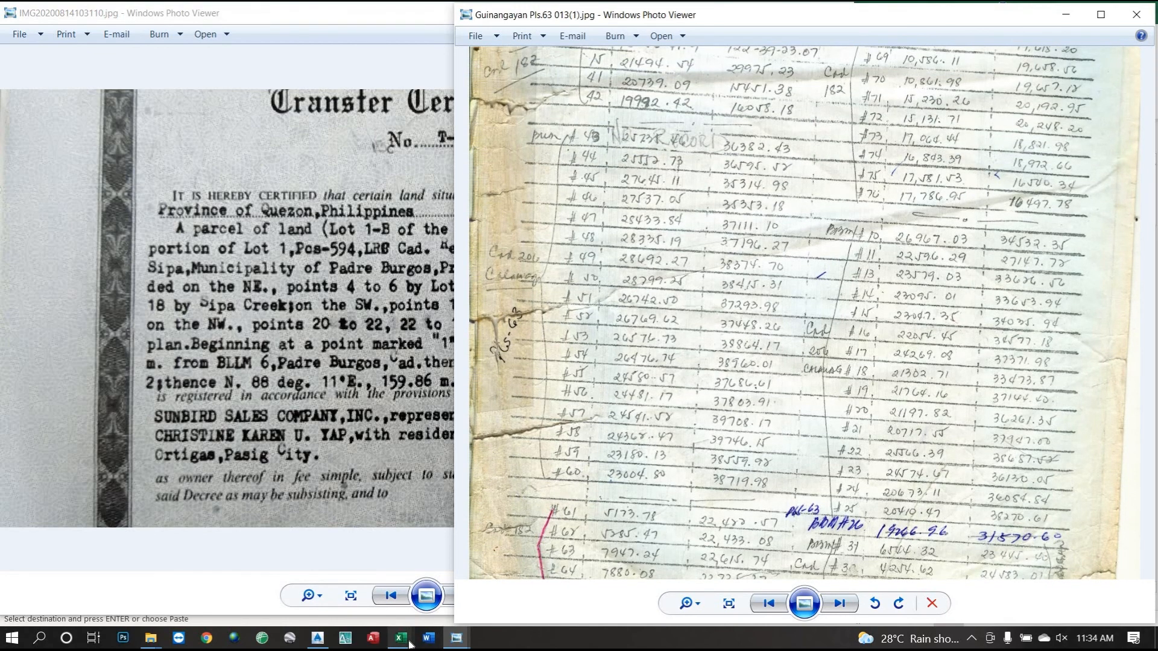
Bring the COORDINATES CONVERTER workbook forward, select cell L5, and glance at the Guinangayan scan.
click(410, 644)
click(444, 594)
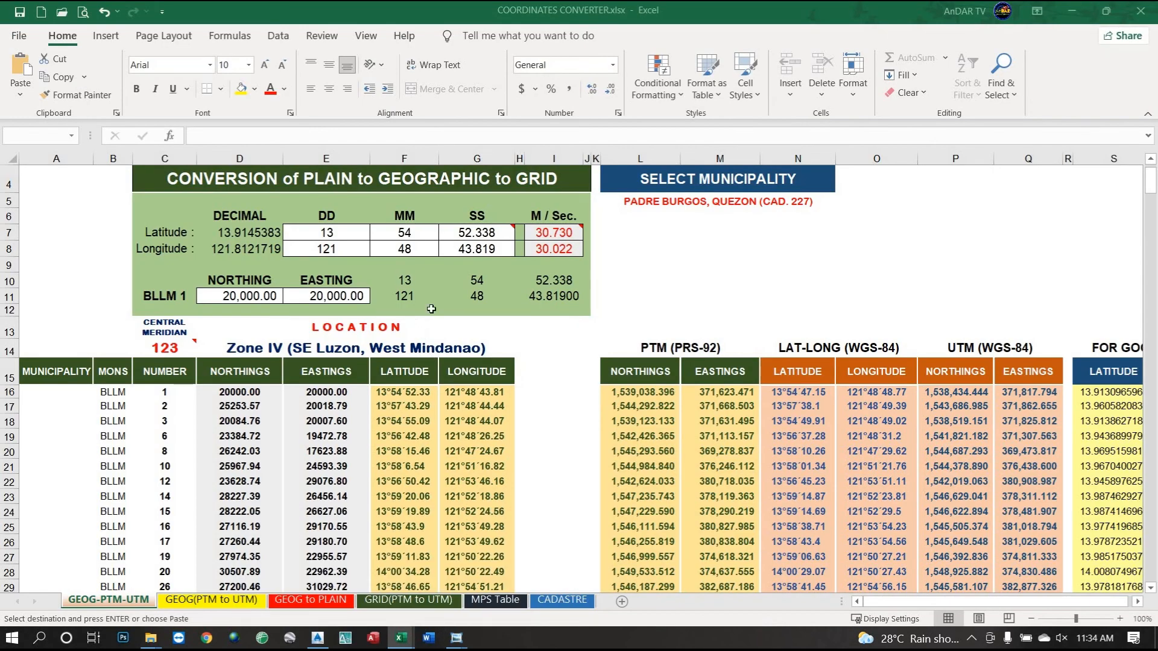
click(697, 203)
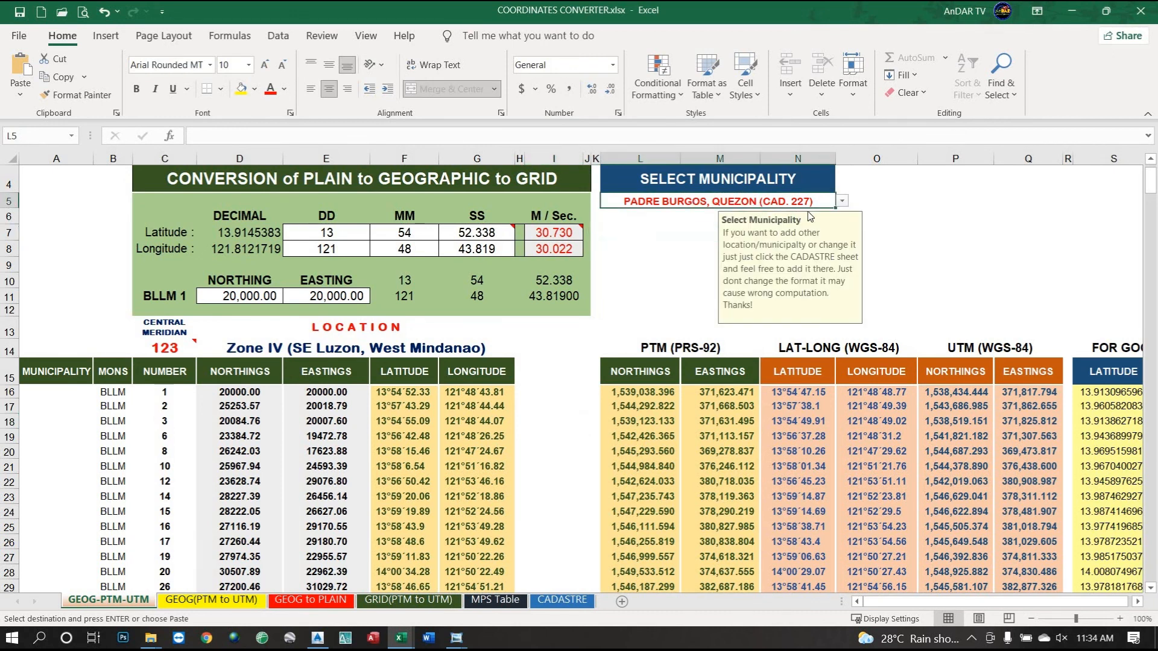
click(457, 640)
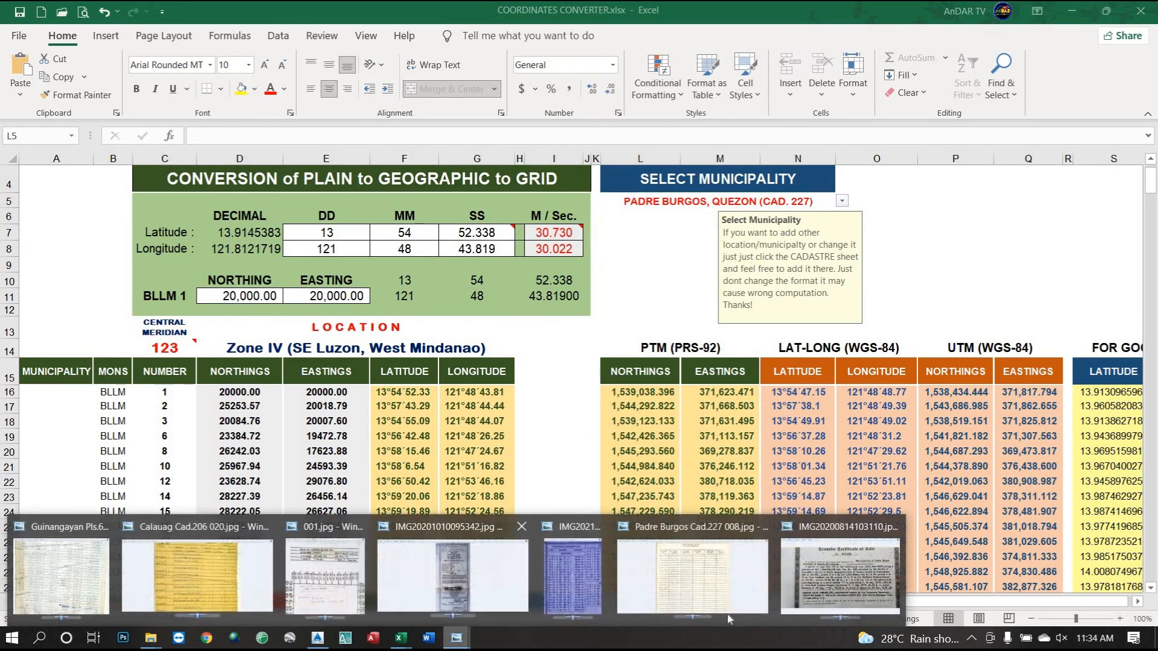
click(64, 578)
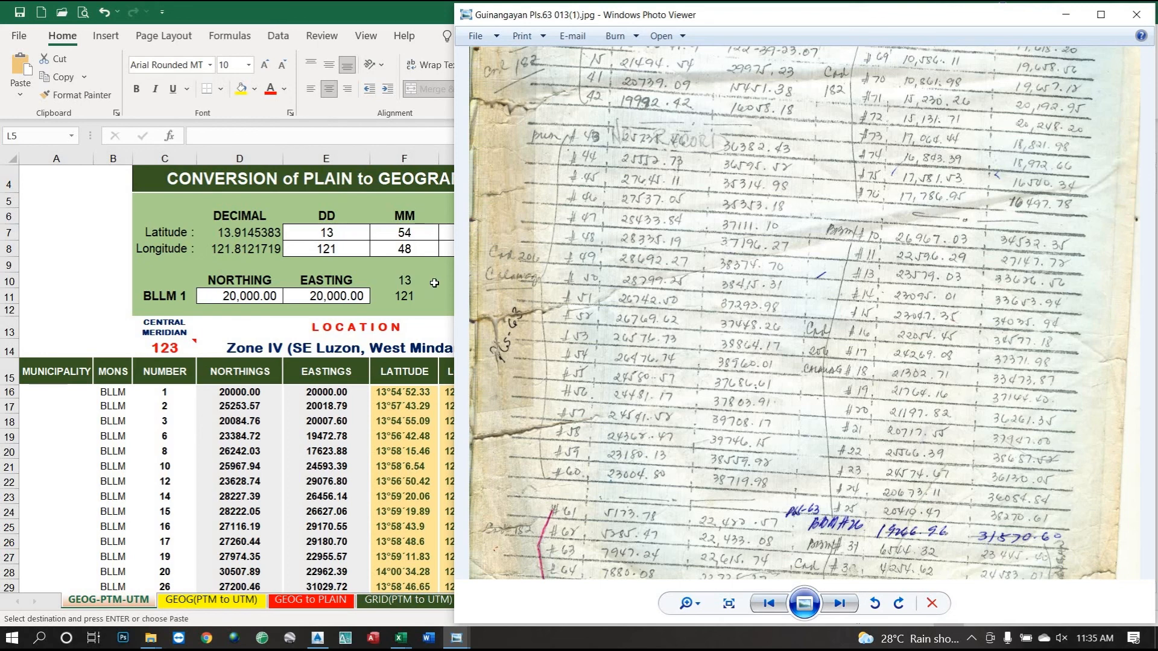
key(alt+Tab)
Set the municipality in L5 to CALAUAG, QUEZON (CAD. 206).
click(842, 204)
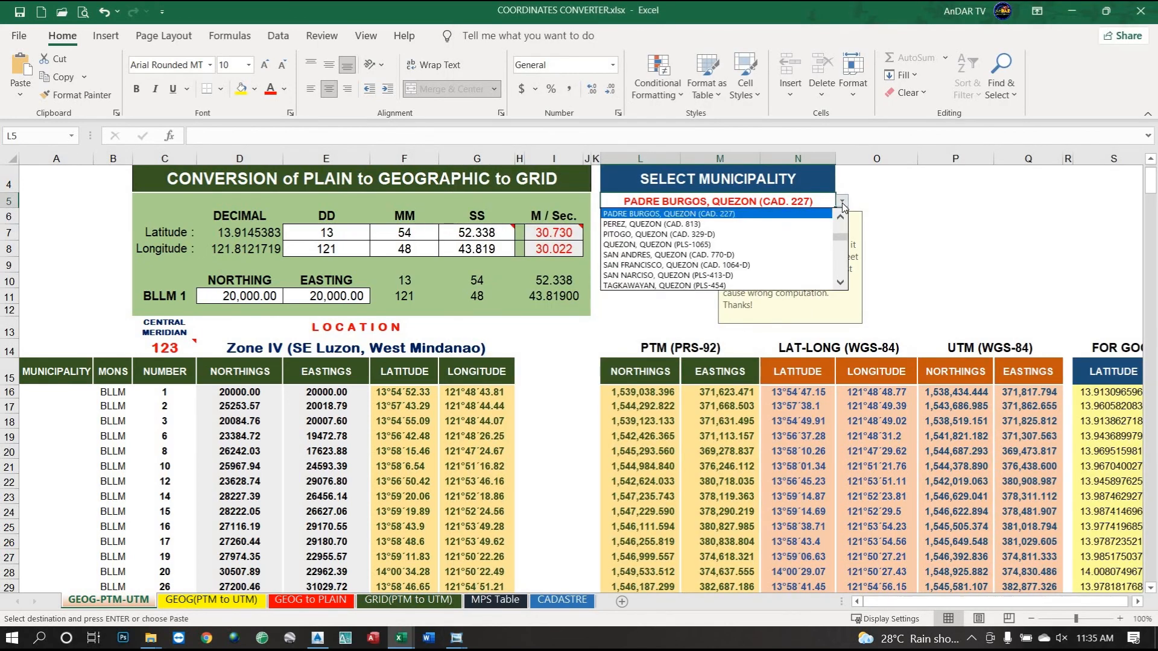
drag(837, 238, 837, 223)
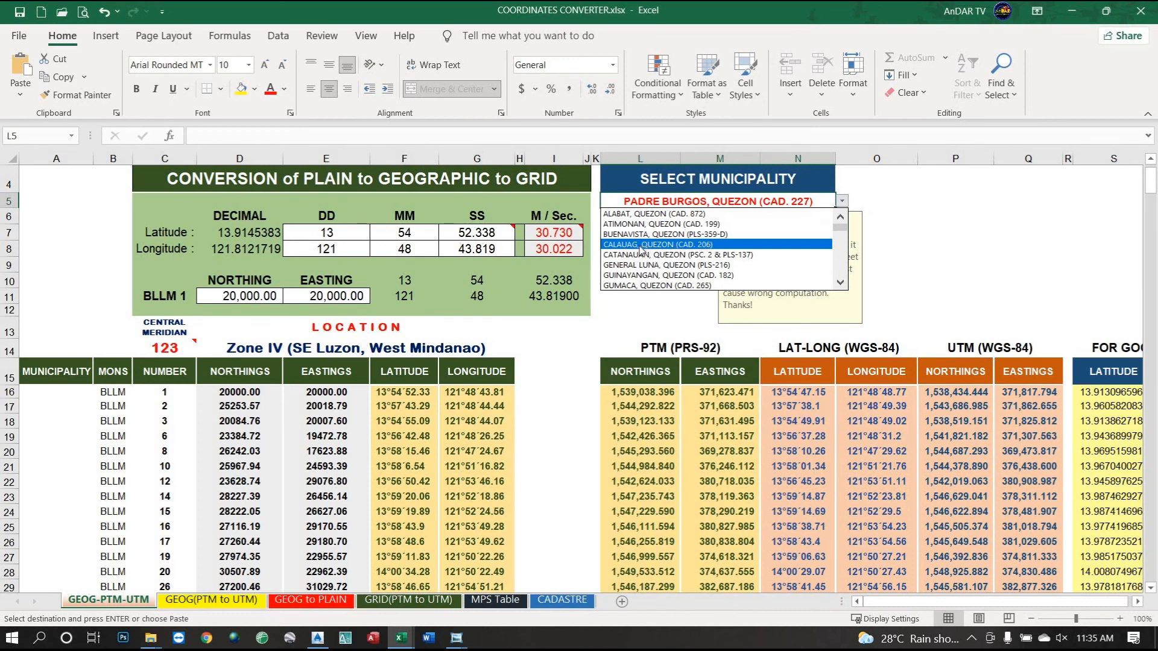
click(691, 247)
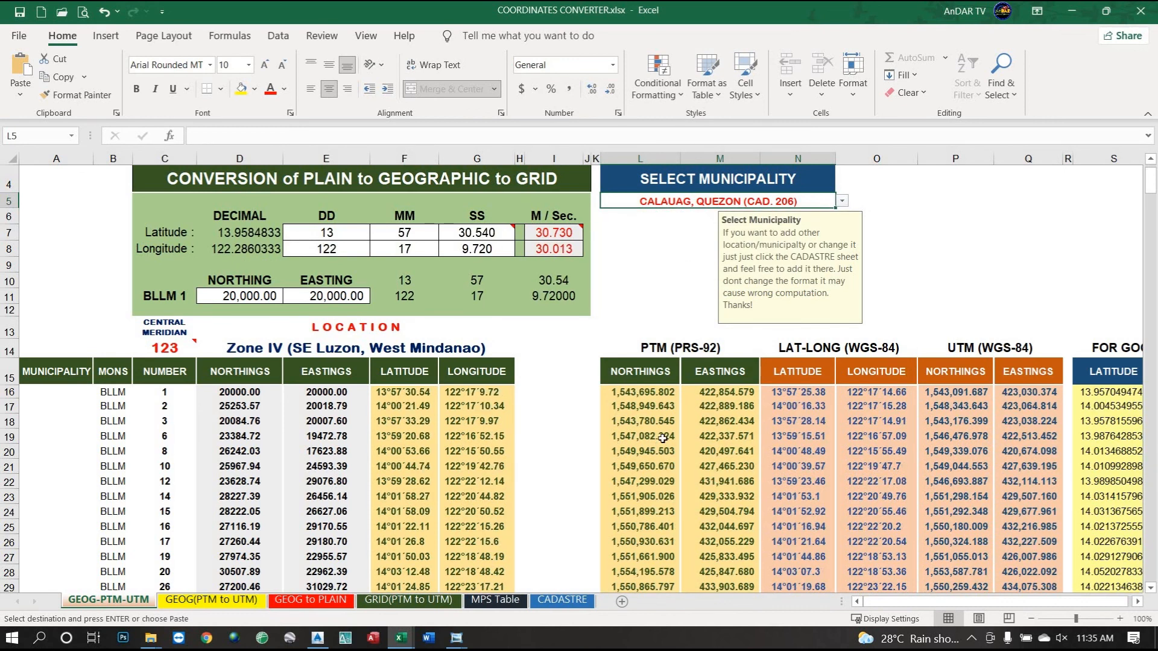
click(646, 310)
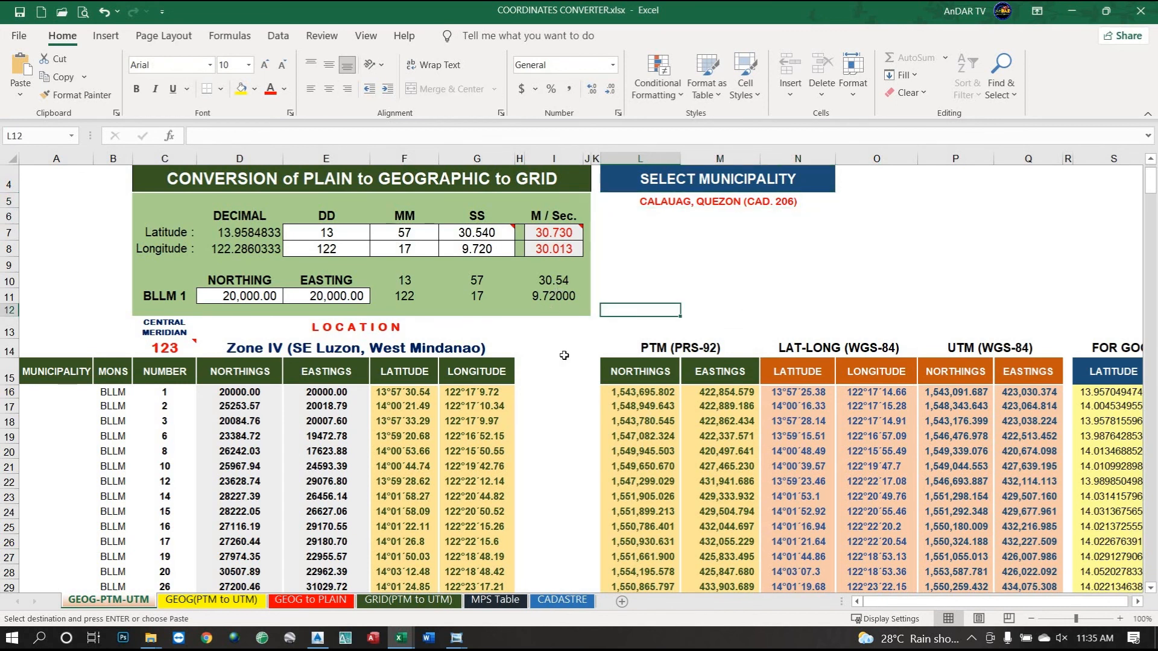
mouse_move(456, 642)
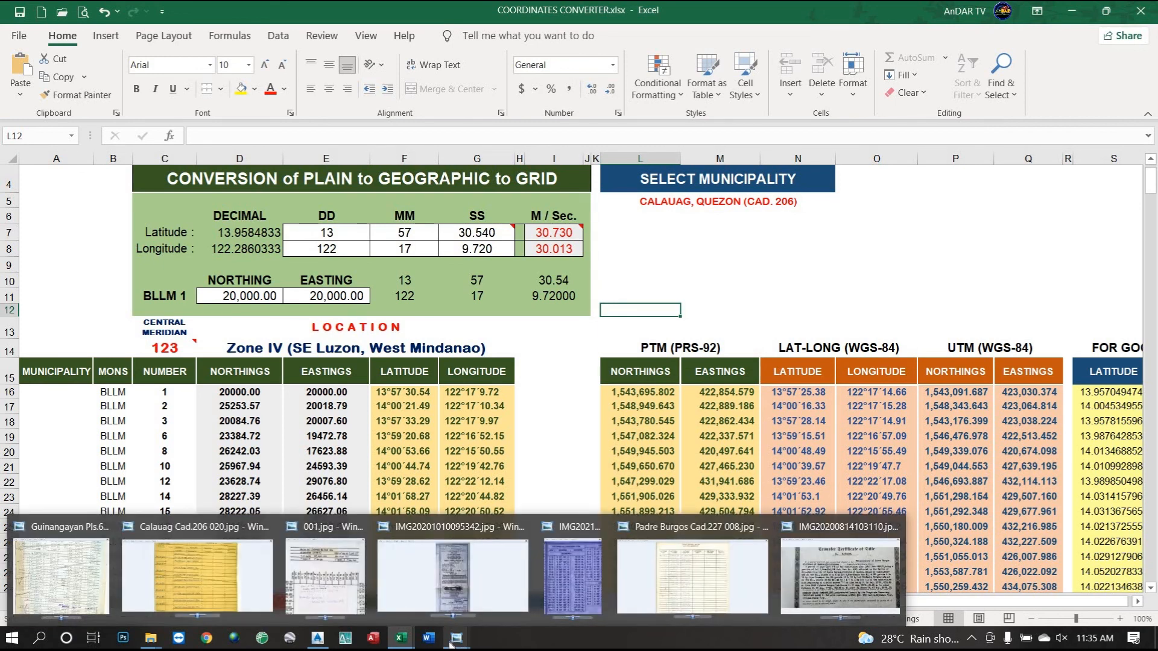
Reopen the Guinangayan Pls.63 scan and zoom in on the upper coordinate rows.
click(39, 561)
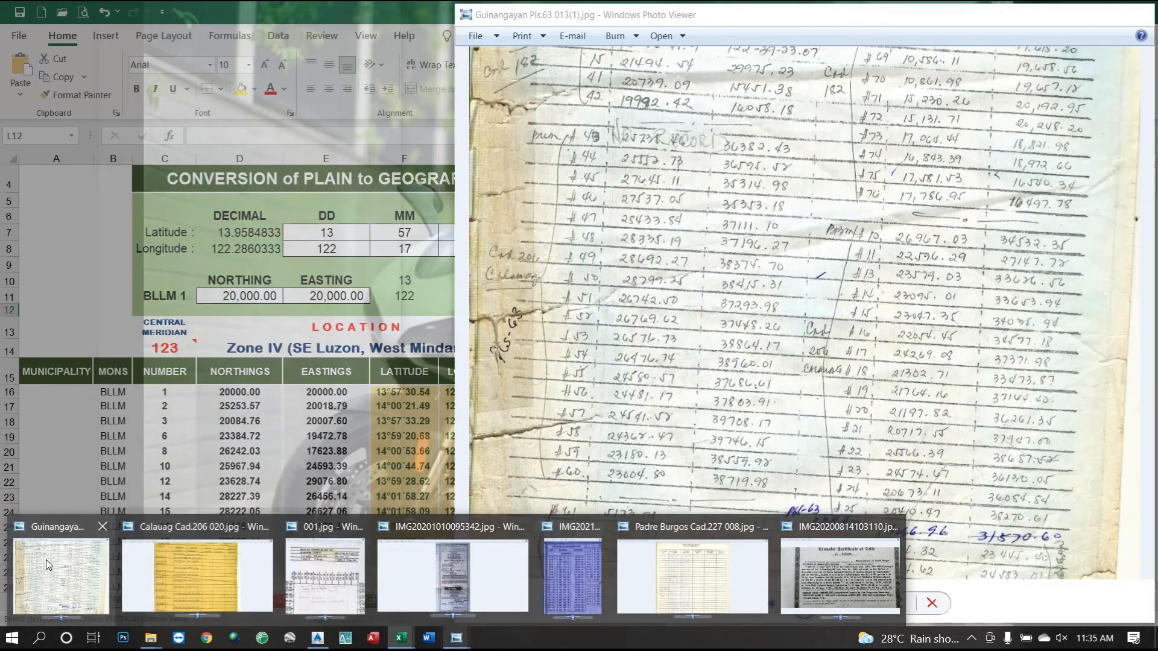
scroll(626, 245, up, 1)
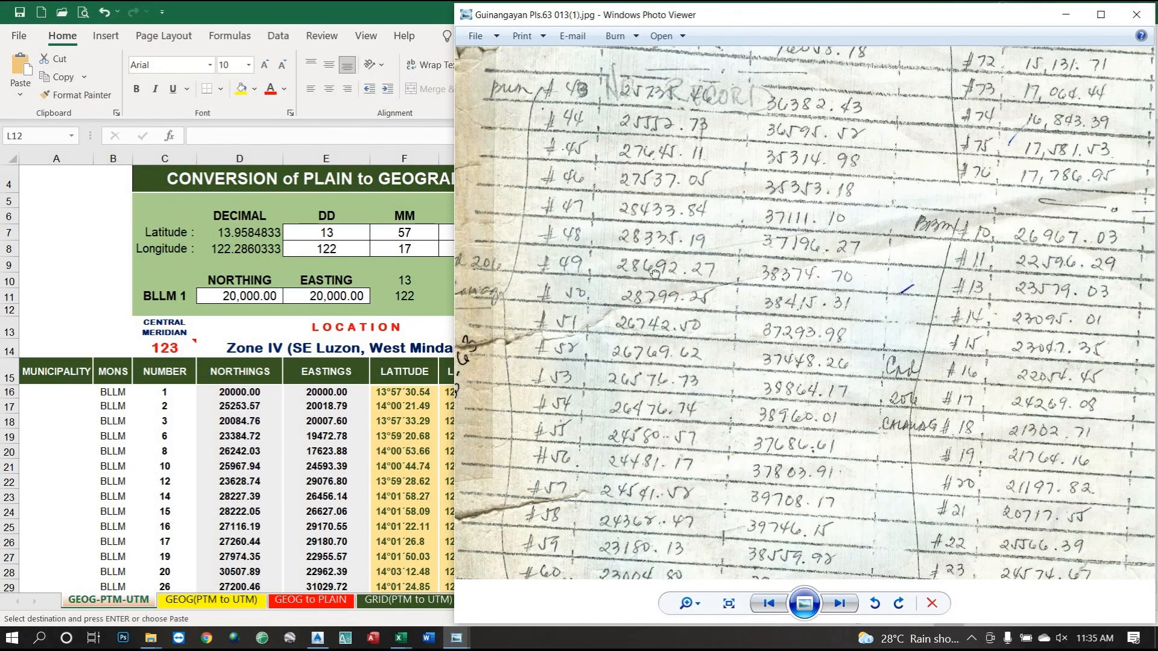
scroll(719, 261, up, 1)
drag(719, 260, 681, 276)
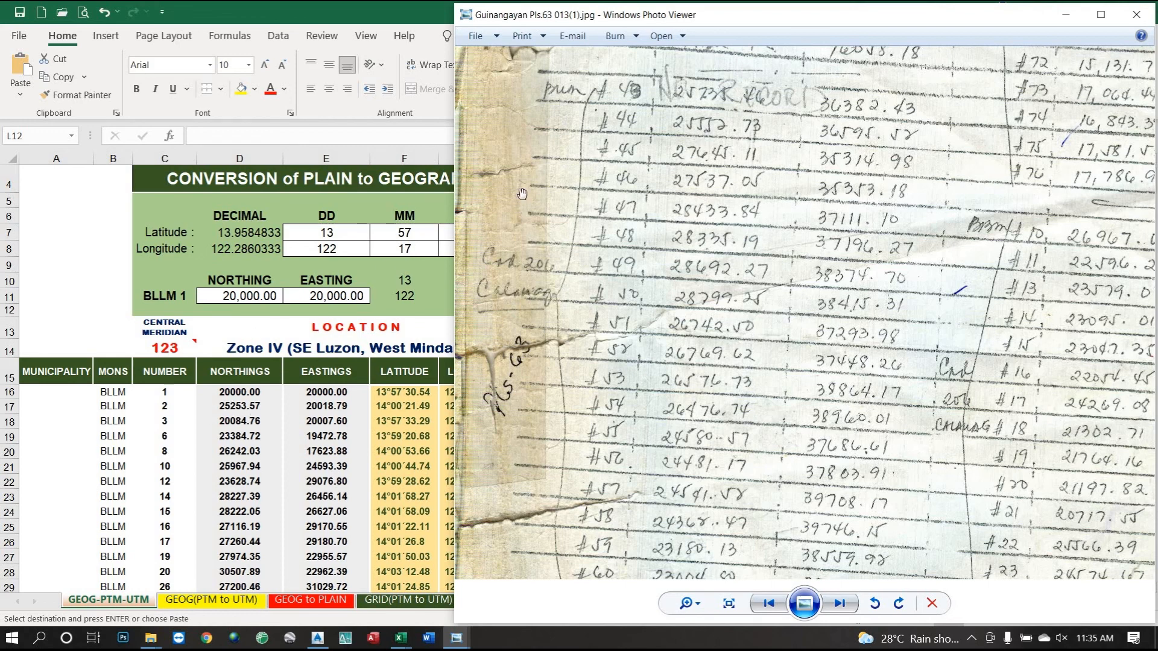
Restore the coordinates workbook to a smaller window and narrow it beside the scan.
click(379, 46)
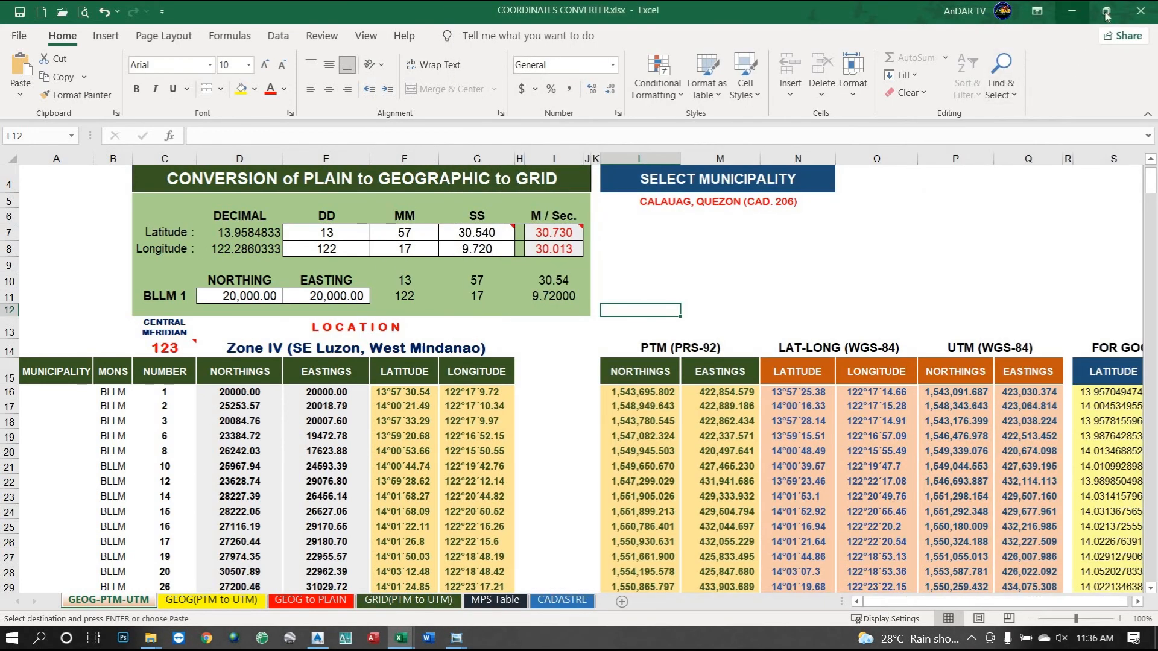
click(1107, 13)
mouse_move(776, 24)
mouse_down()
mouse_move(811, 20)
mouse_move(797, 20)
mouse_up()
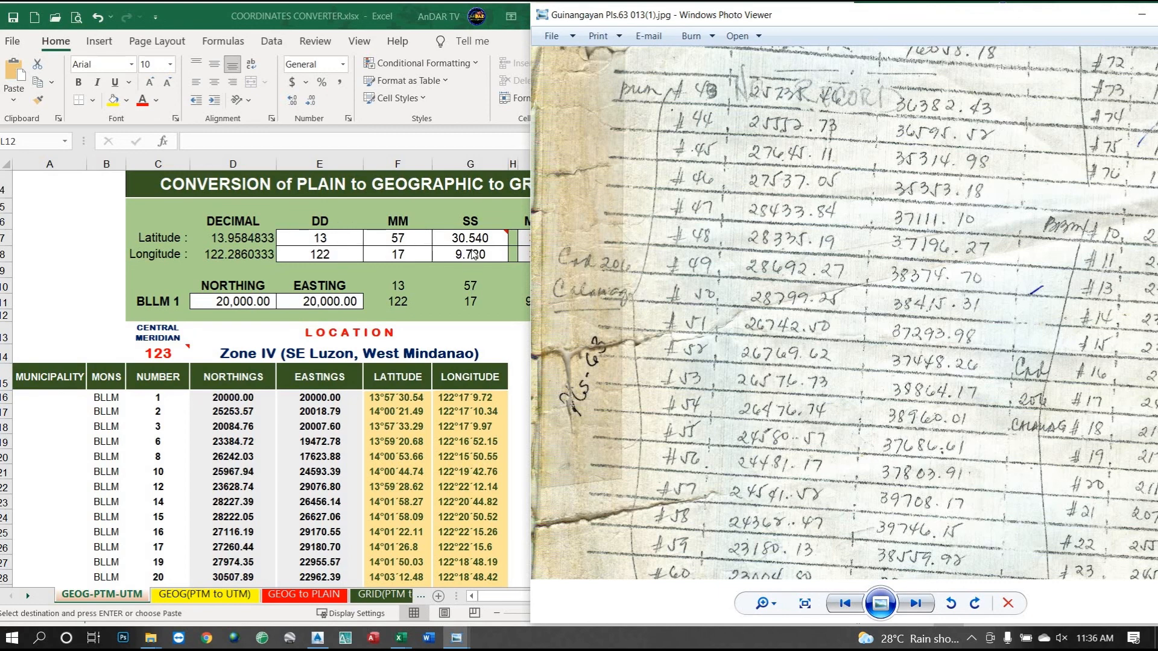
click(413, 17)
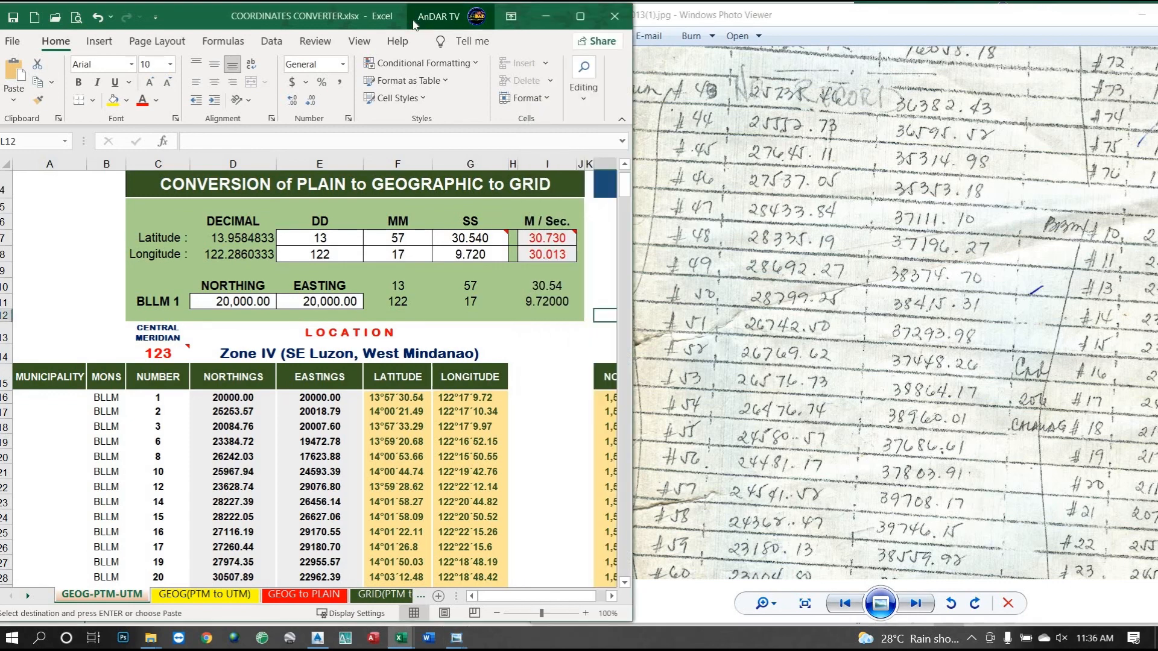
drag(626, 257, 531, 252)
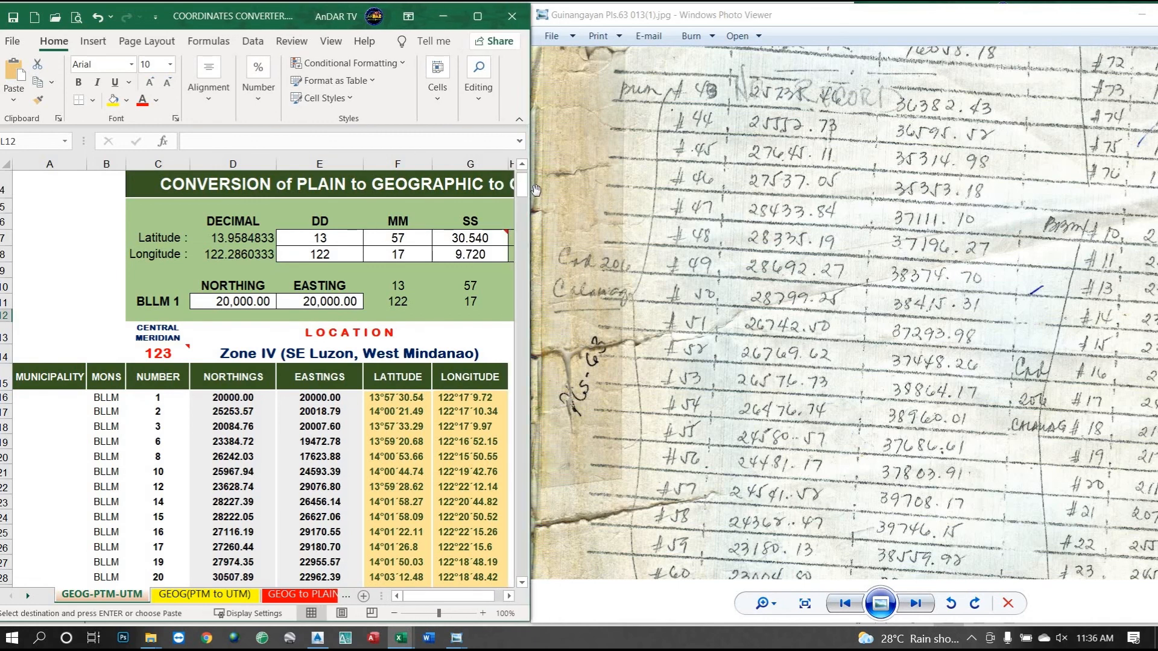
Pan the scan through rows #43–#59 and widen the workbook to show the full GRID heading.
click(550, 190)
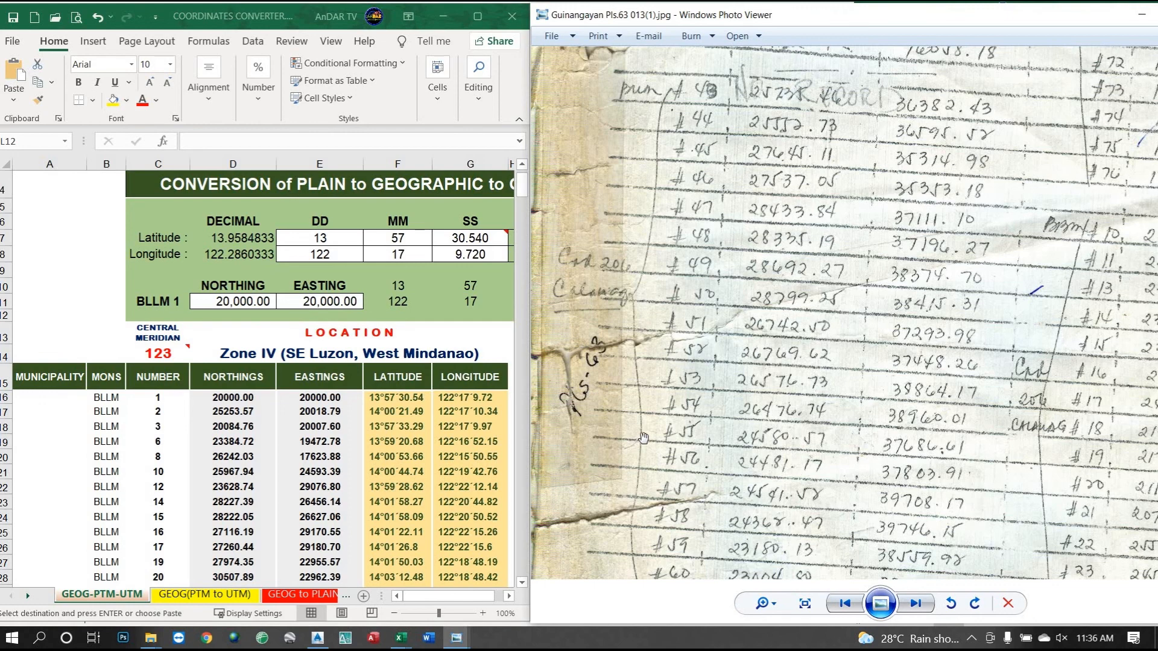
drag(797, 443, 811, 482)
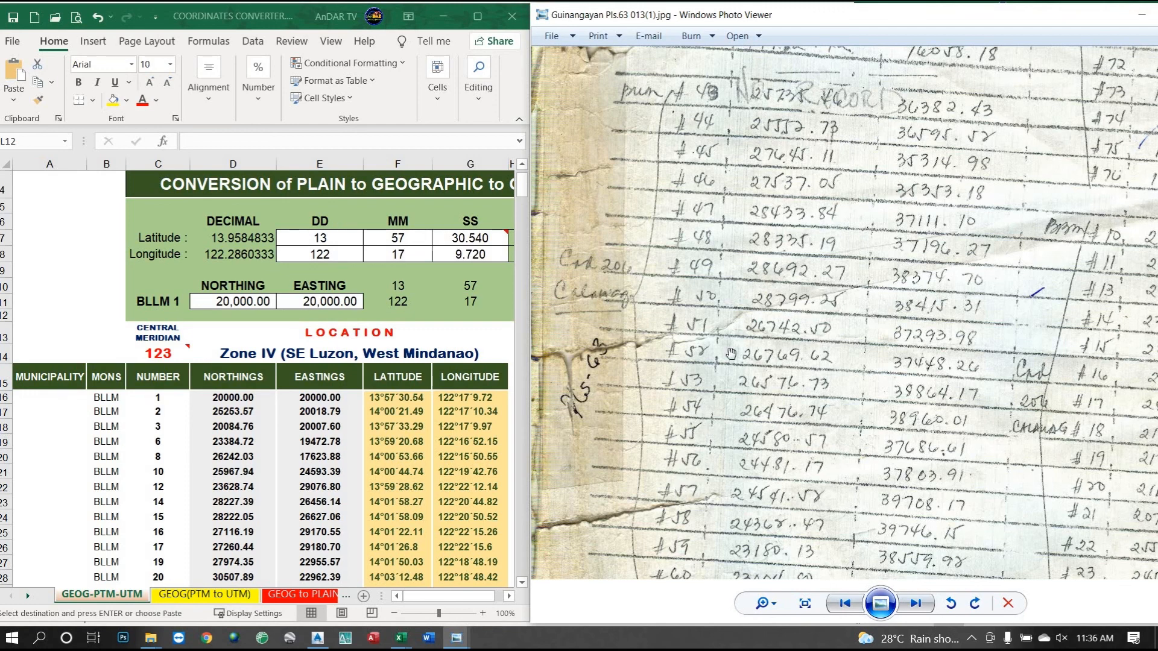
mouse_move(735, 342)
mouse_down()
mouse_move(736, 366)
mouse_move(737, 348)
mouse_up()
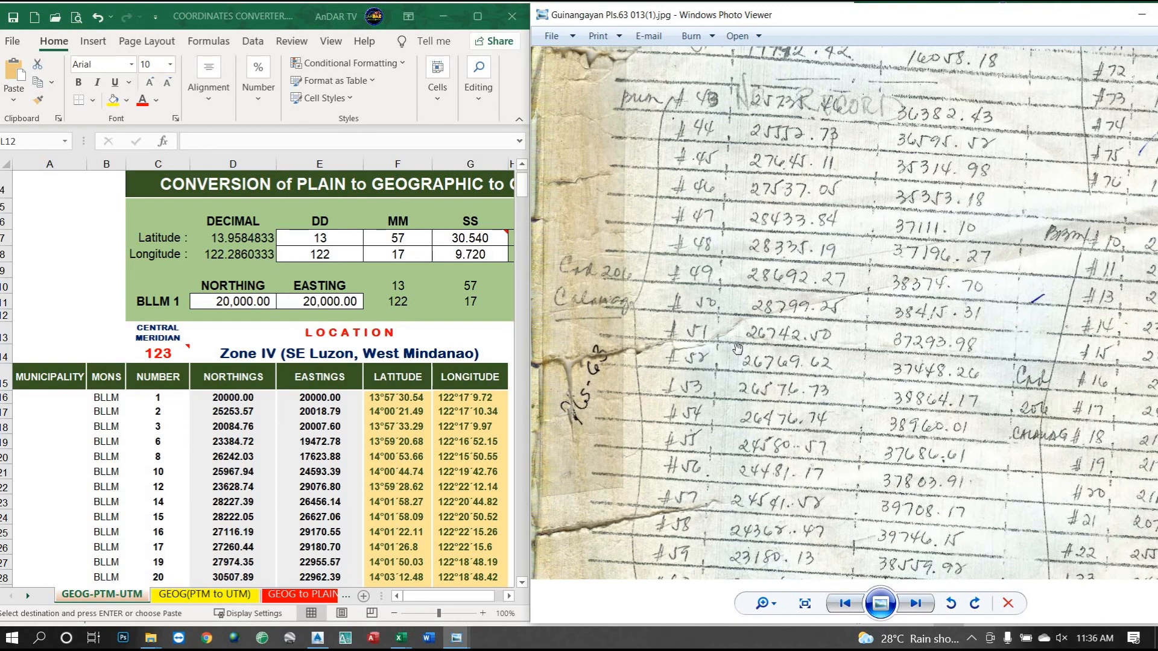
drag(748, 403, 746, 344)
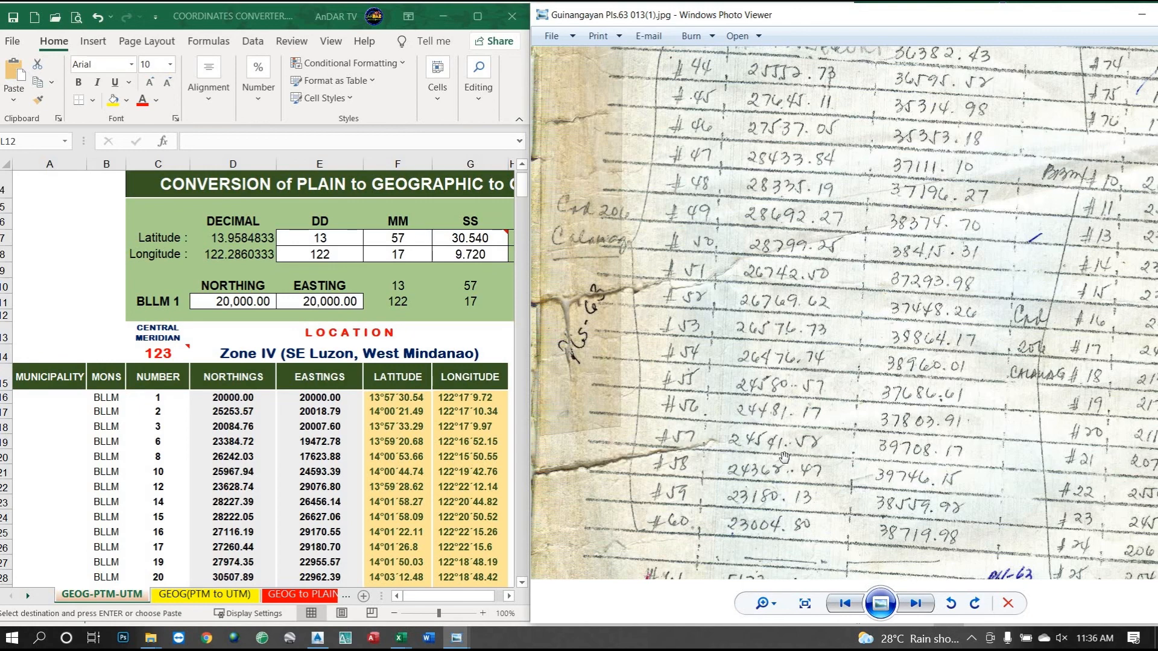
scroll(795, 426, down, 2)
scroll(796, 426, up, 4)
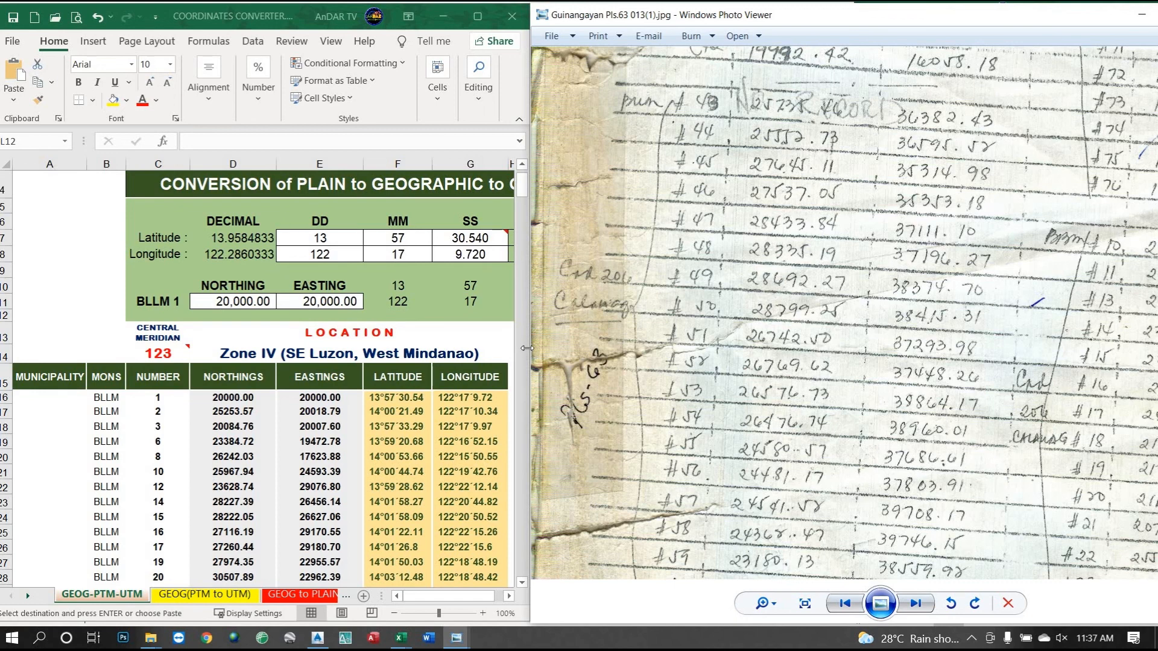
drag(530, 345, 581, 343)
click(530, 339)
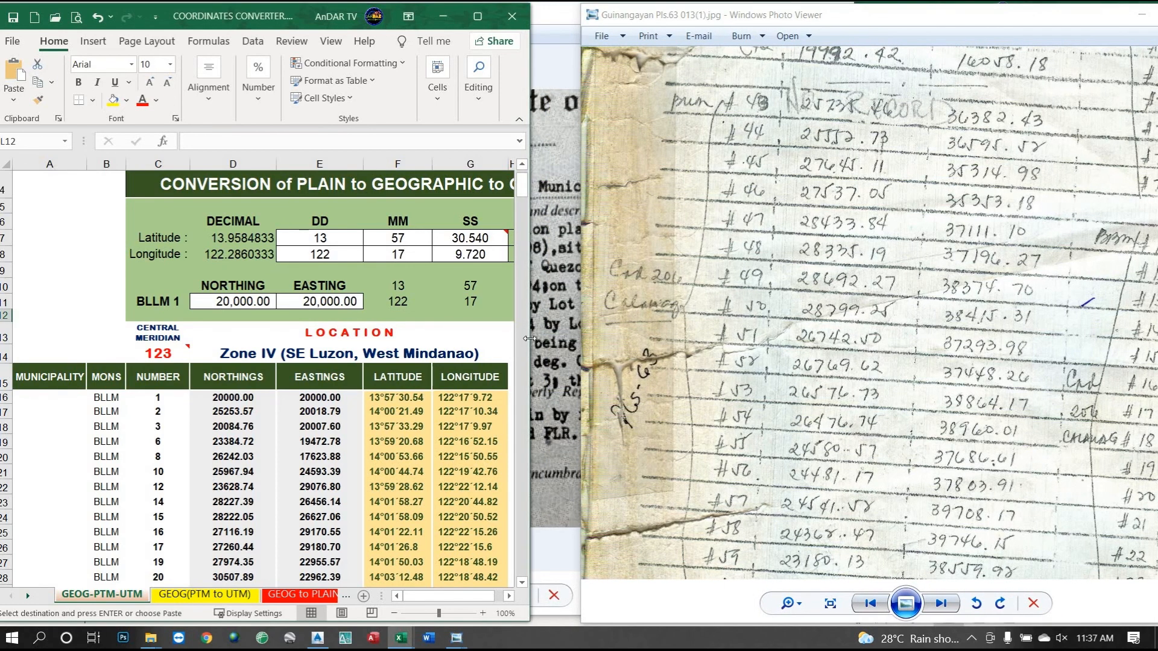
drag(531, 341, 575, 371)
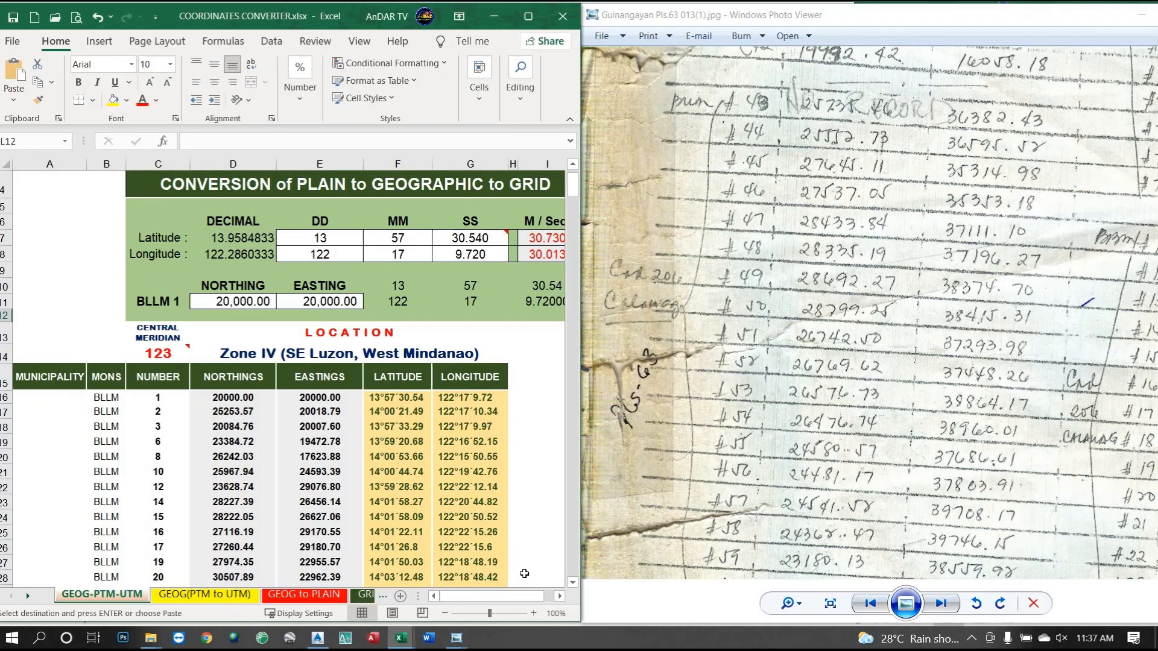